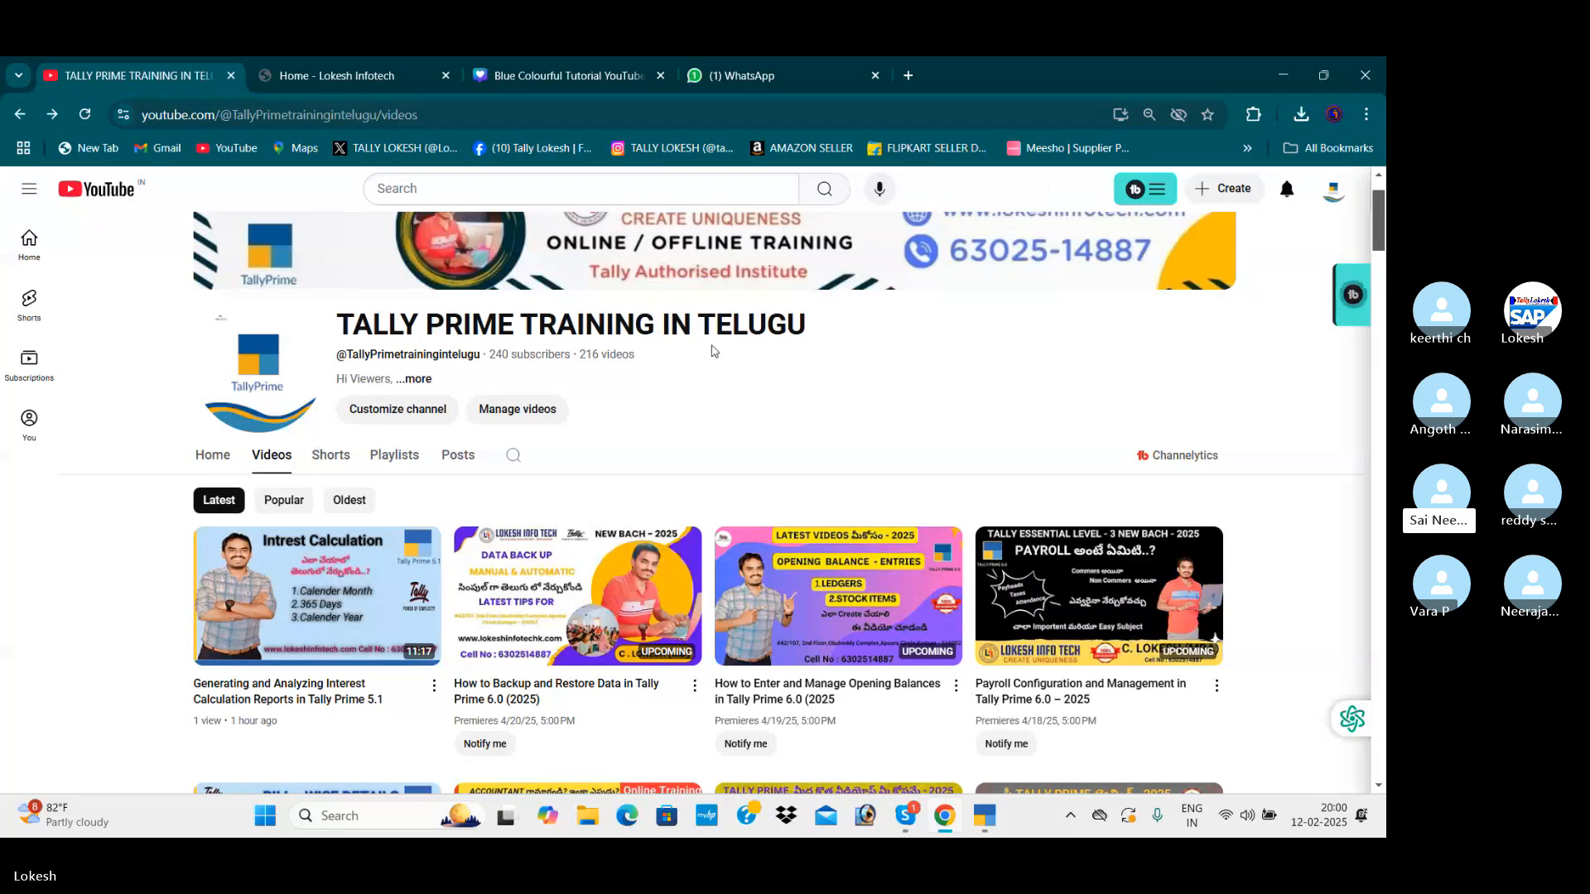
Bring up the Lokesh Infotech website, then switch to the Skype call and dismiss its recording notice
{"action": "scroll", "coordinate": [718, 364], "scroll_direction": "up", "scroll_amount": 1}
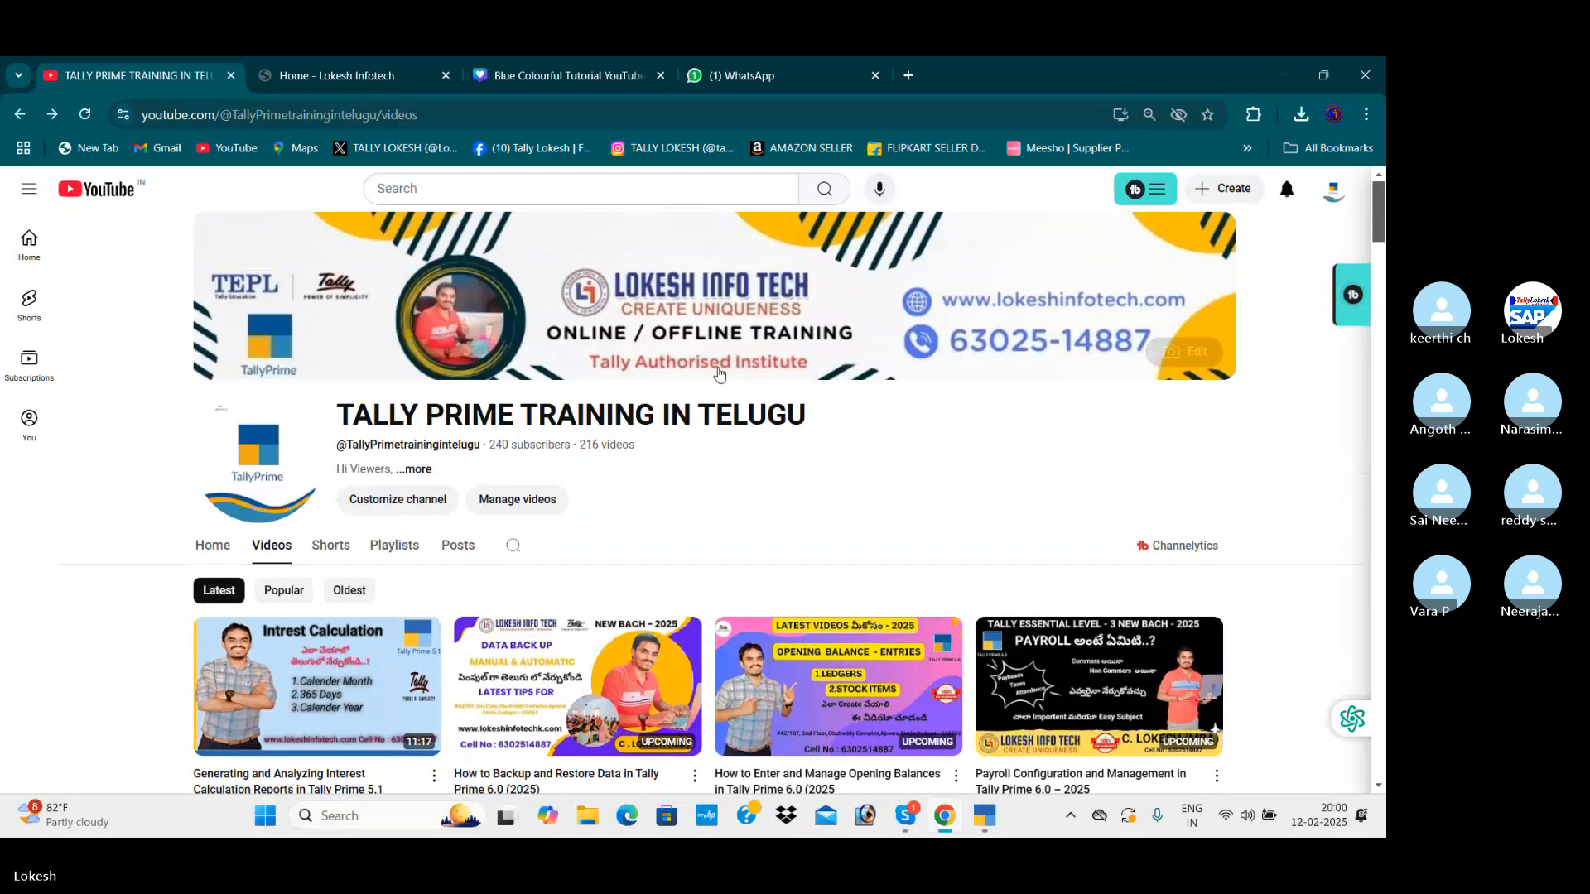
{"action": "left_click", "coordinate": [387, 77]}
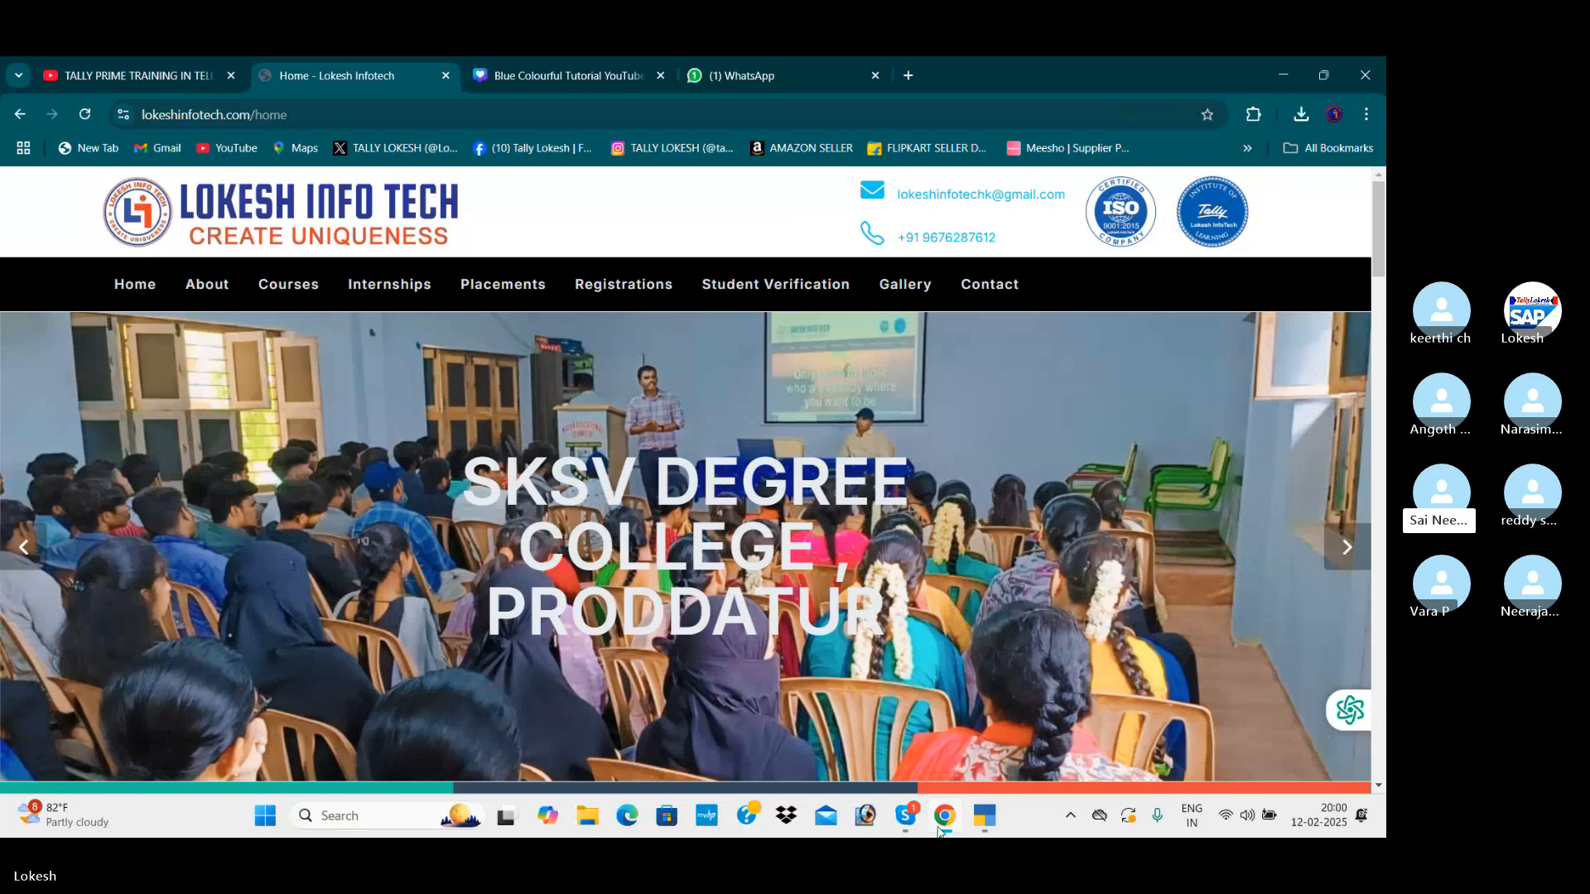
{"action": "mouse_move", "coordinate": [905, 818]}
{"action": "left_click", "coordinate": [879, 746]}
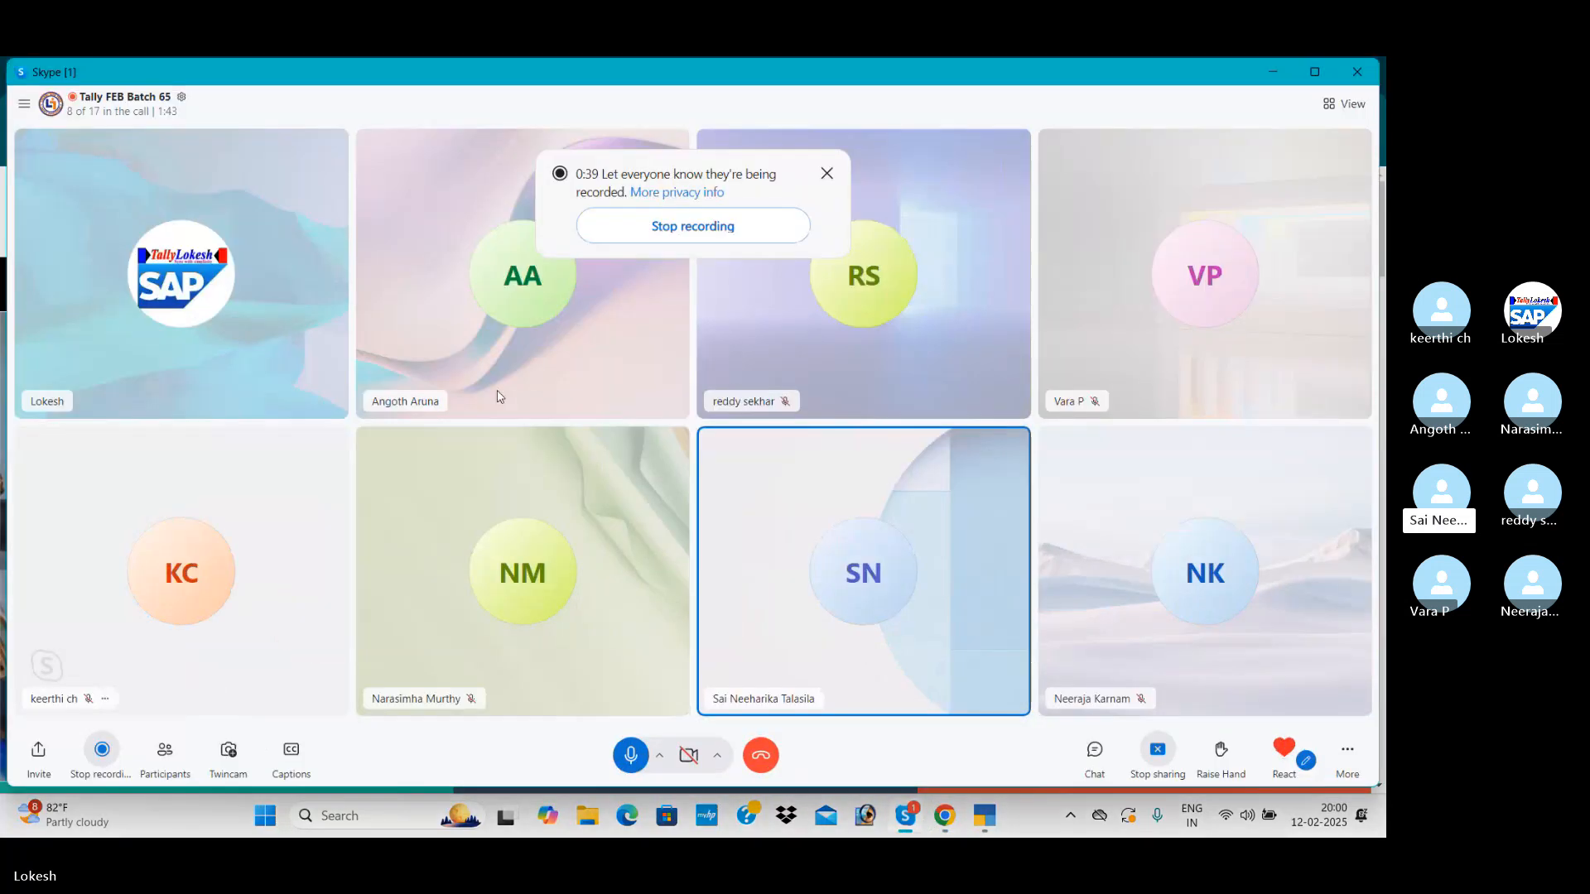
{"action": "left_click", "coordinate": [828, 174]}
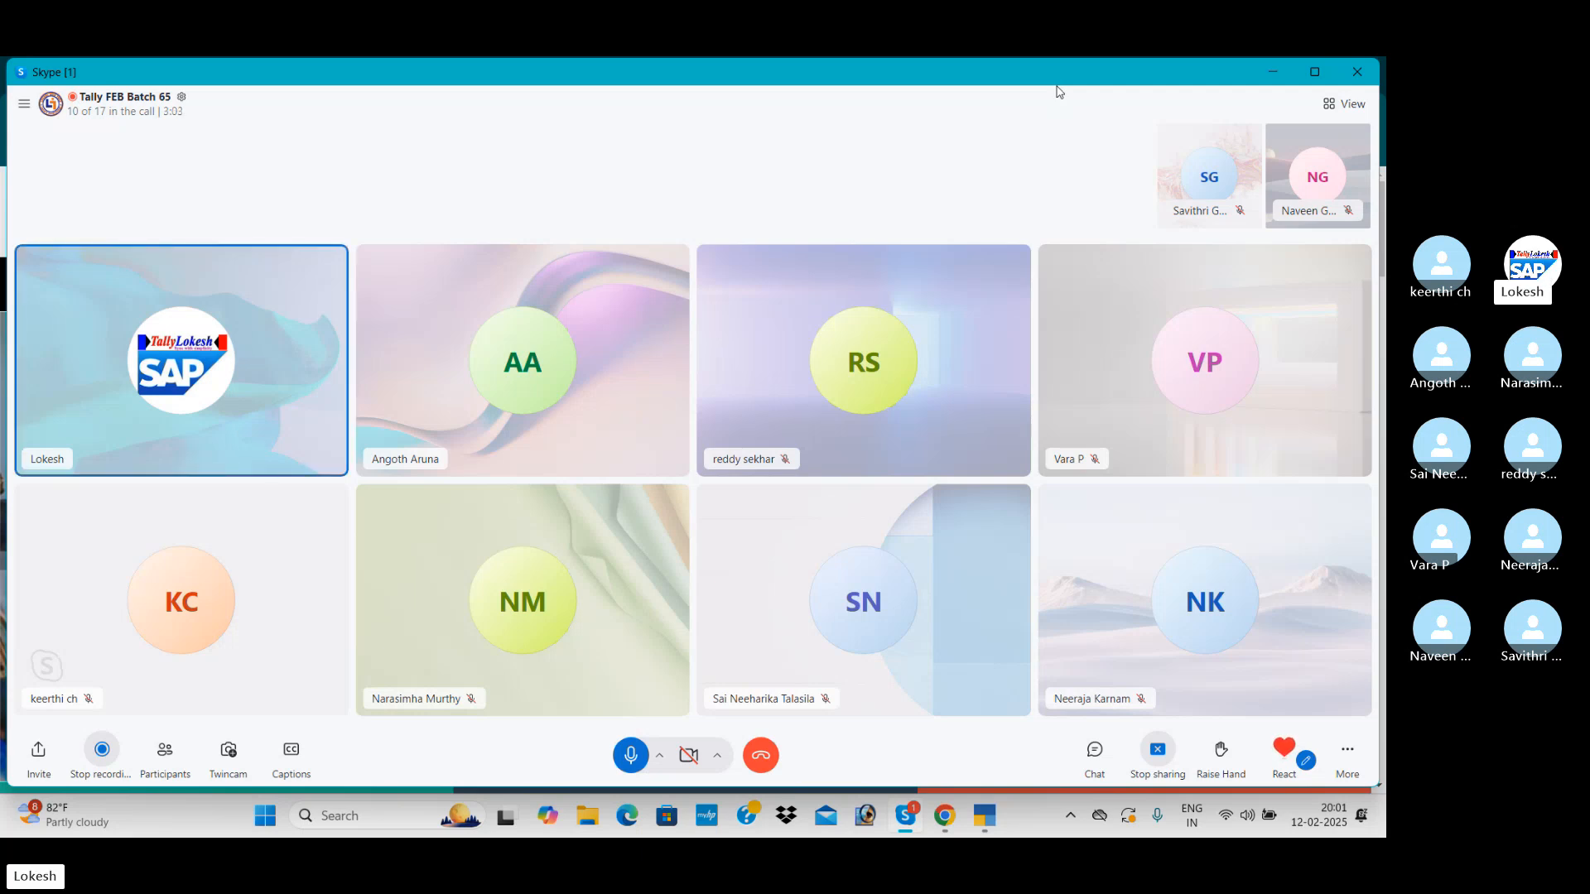
Return to the Lokesh Infotech home page in the browser and look through its banner slides of college events
{"action": "key", "text": "alt+Tab"}
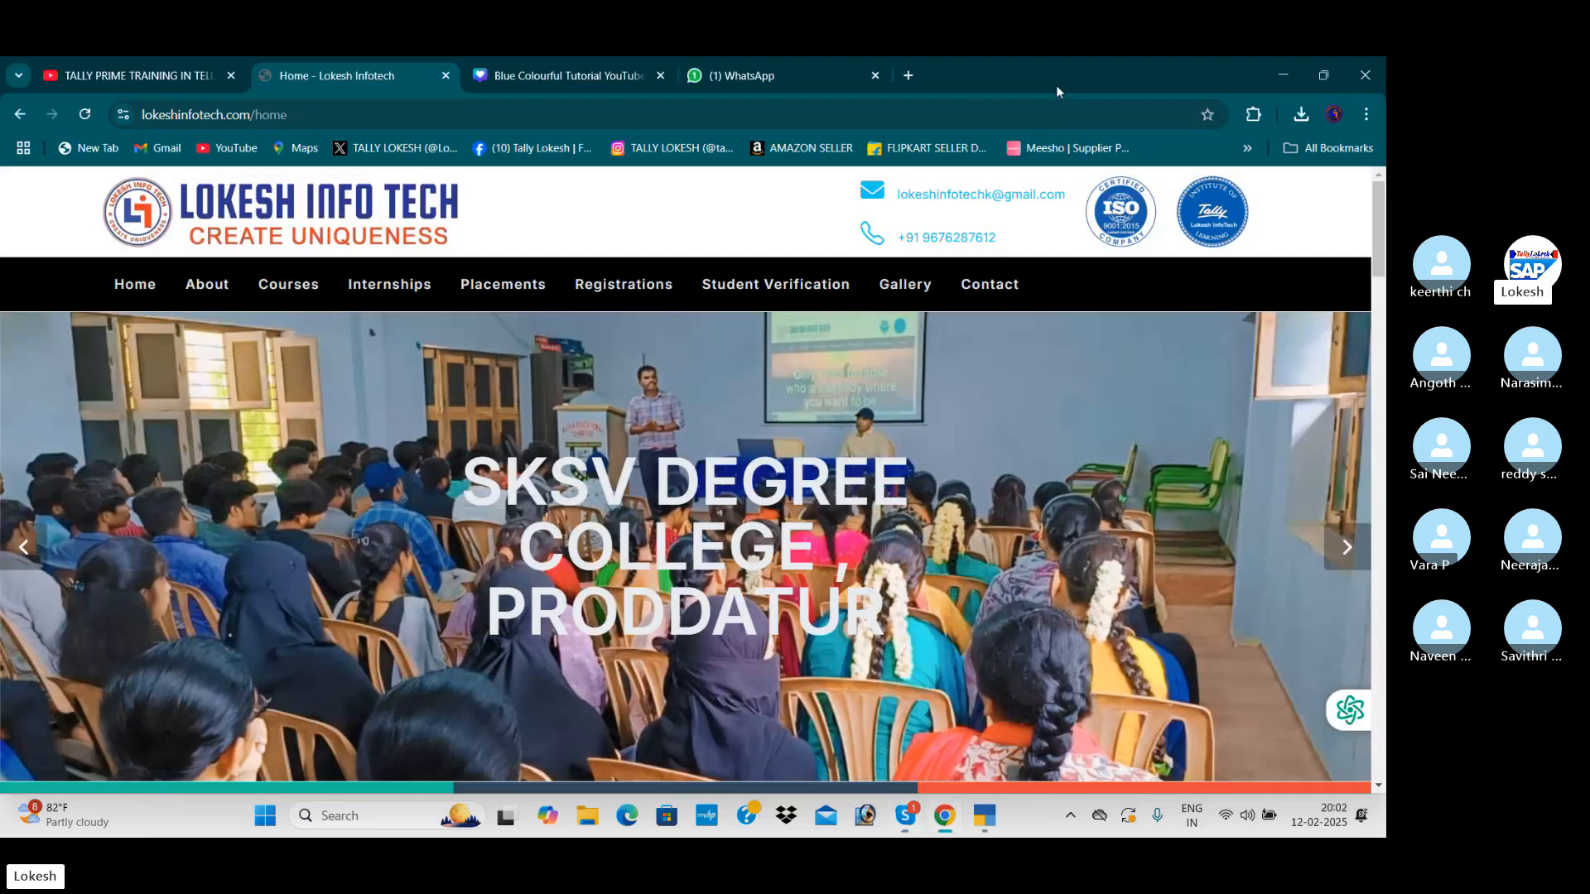
{"action": "left_click", "coordinate": [45, 553]}
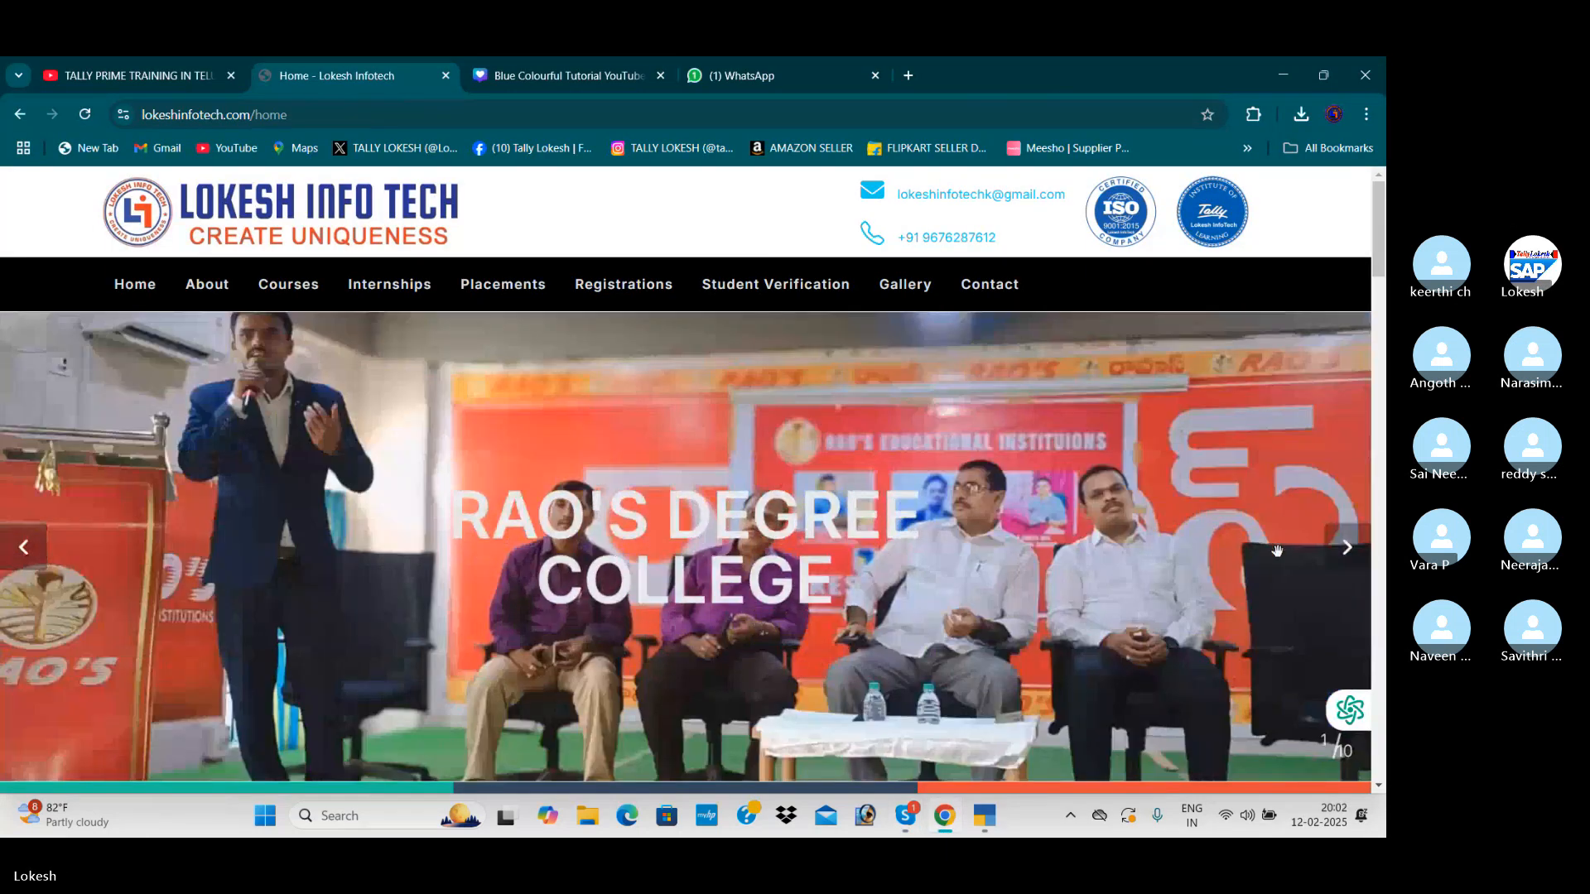
{"action": "left_click", "coordinate": [1343, 548]}
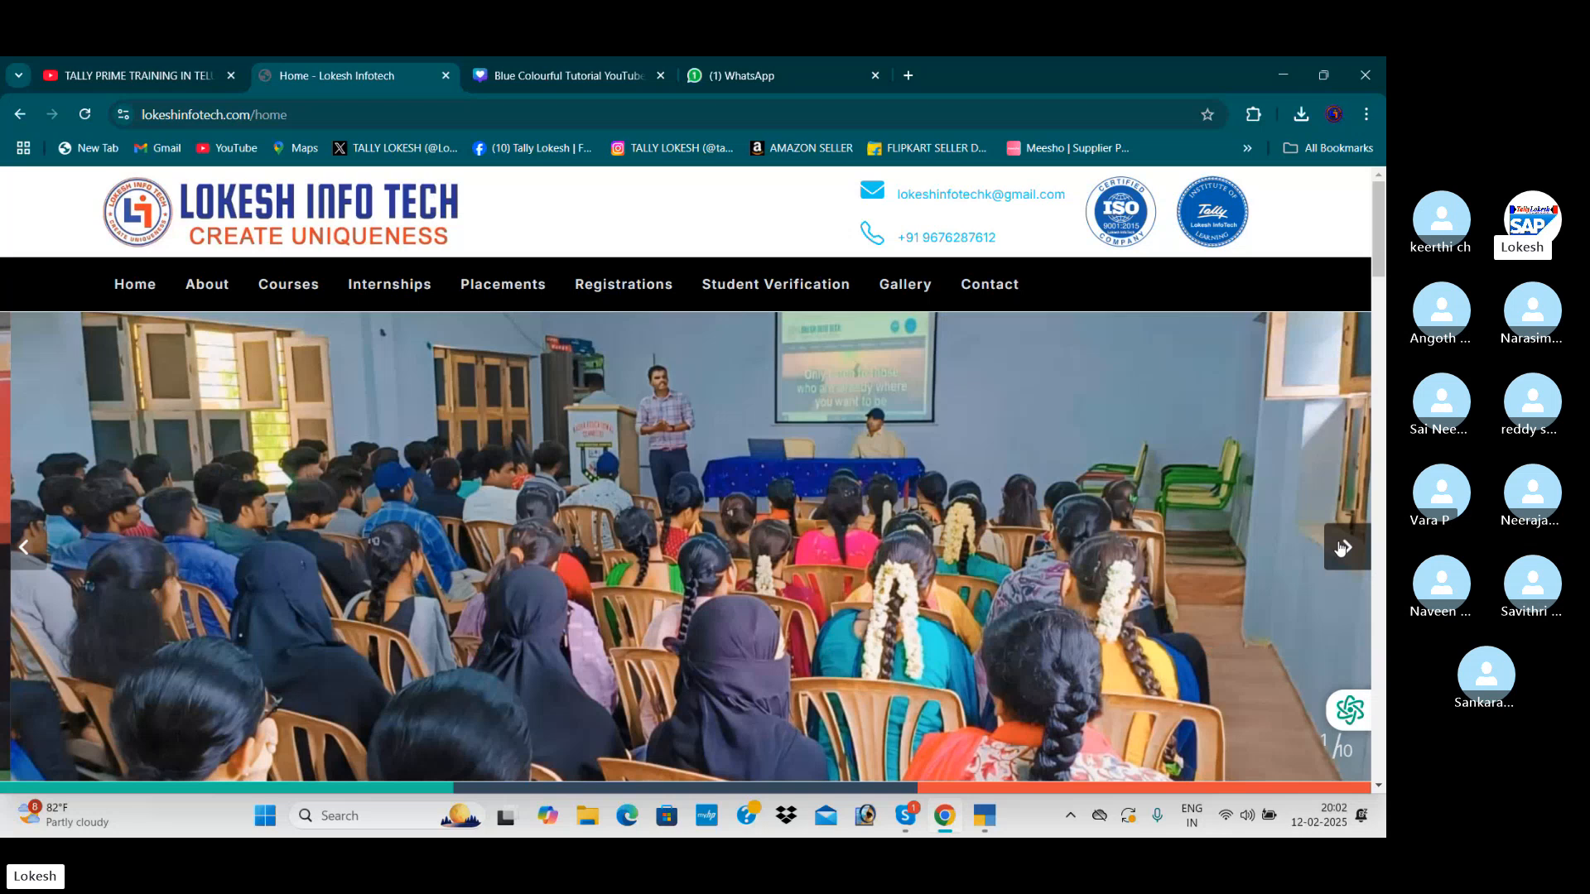
{"action": "left_click", "coordinate": [1343, 547]}
{"action": "left_click", "coordinate": [1343, 547]}
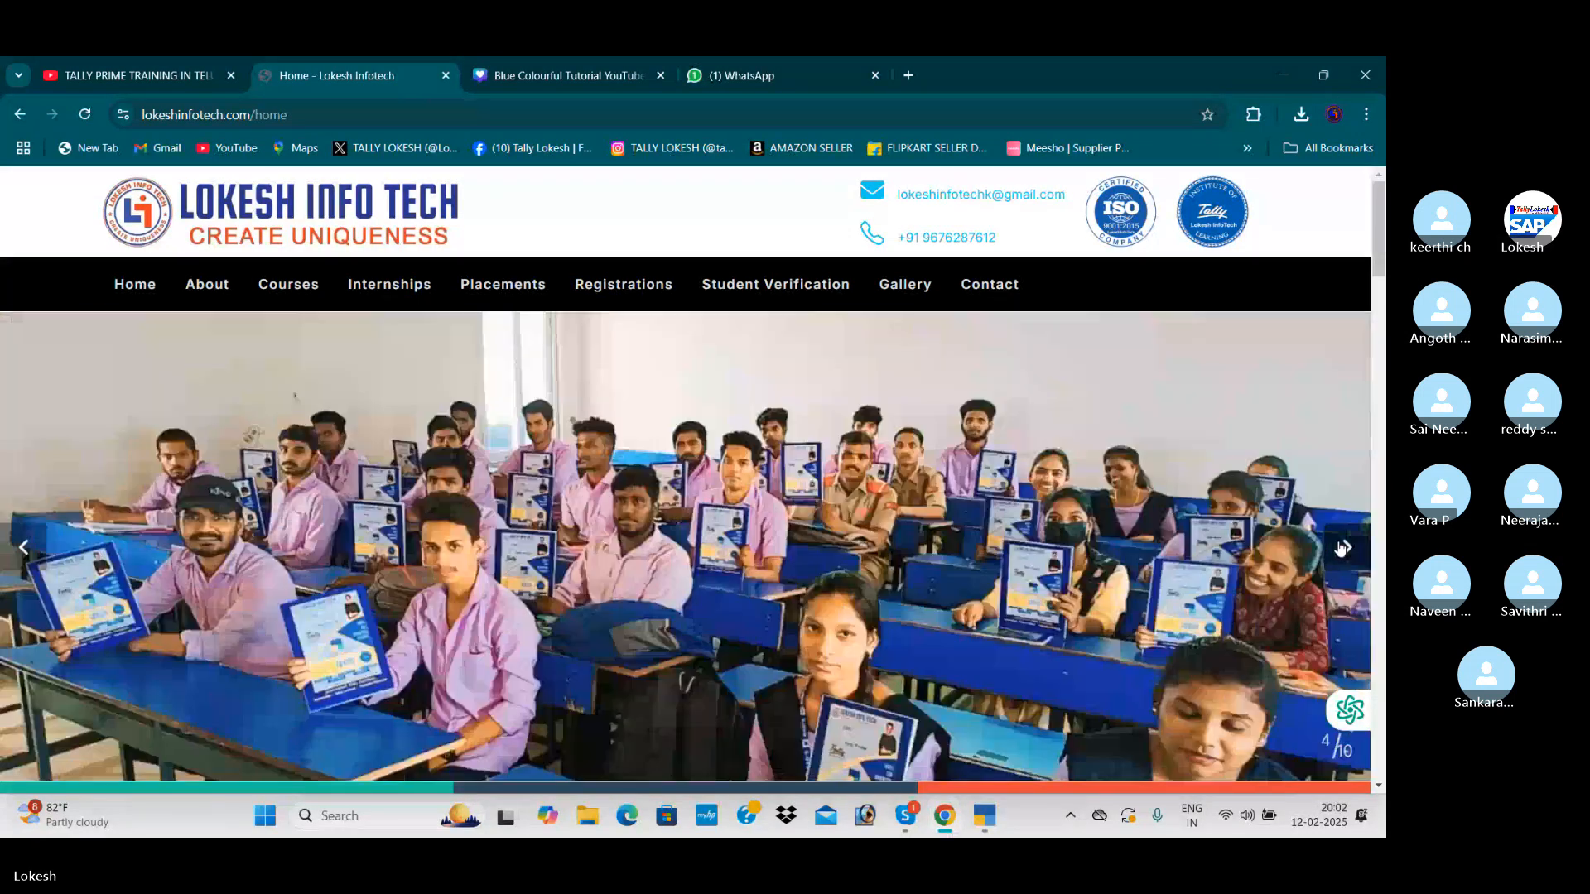
{"action": "left_click", "coordinate": [1343, 548]}
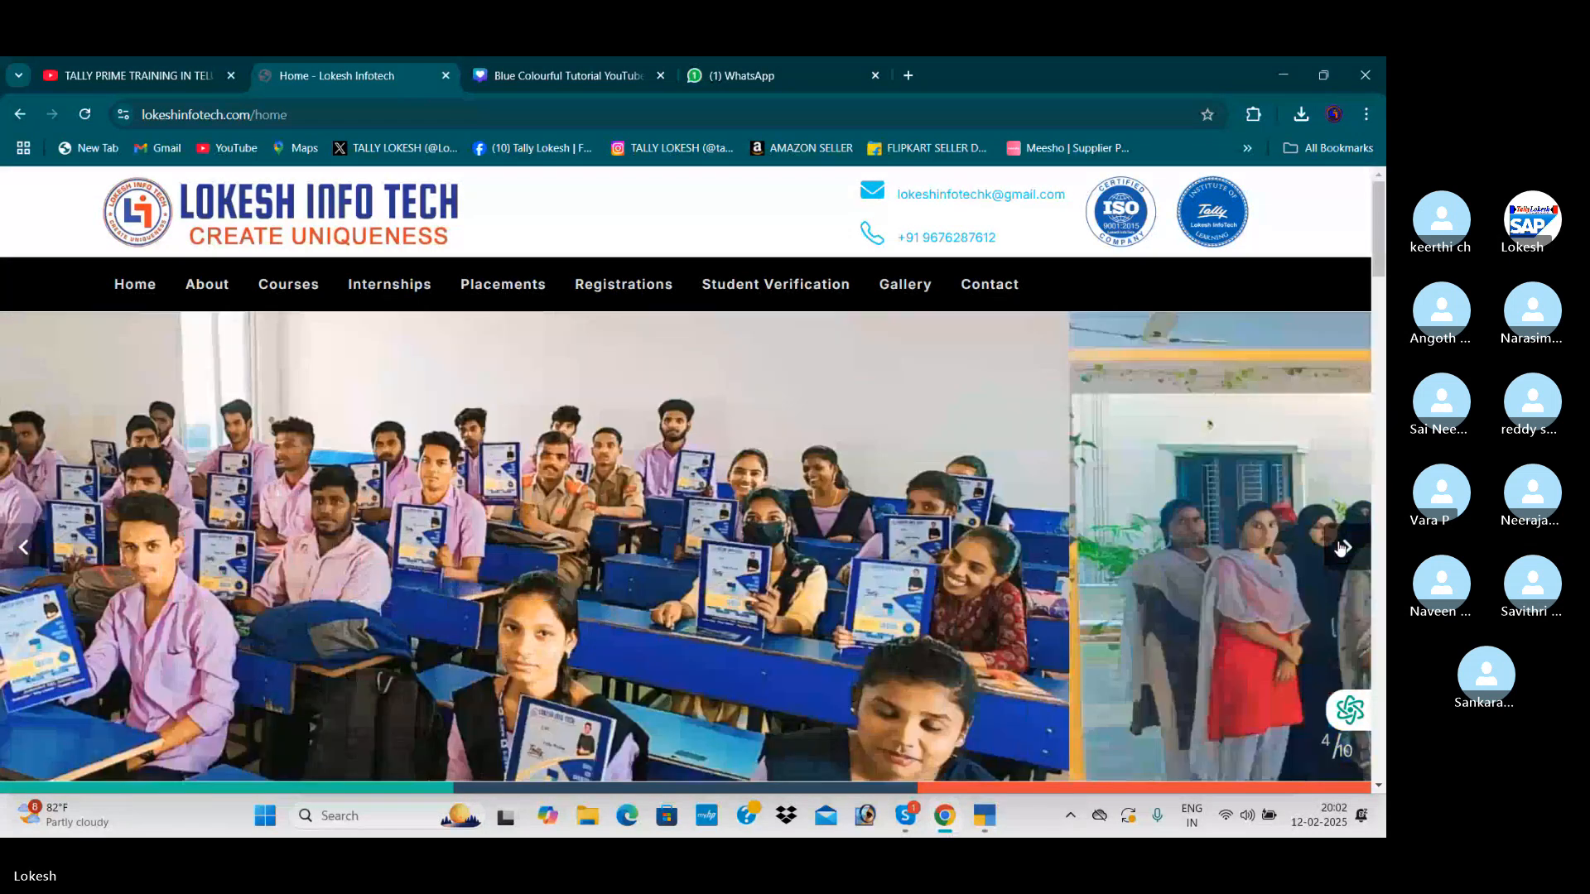
{"action": "left_click", "coordinate": [1343, 548]}
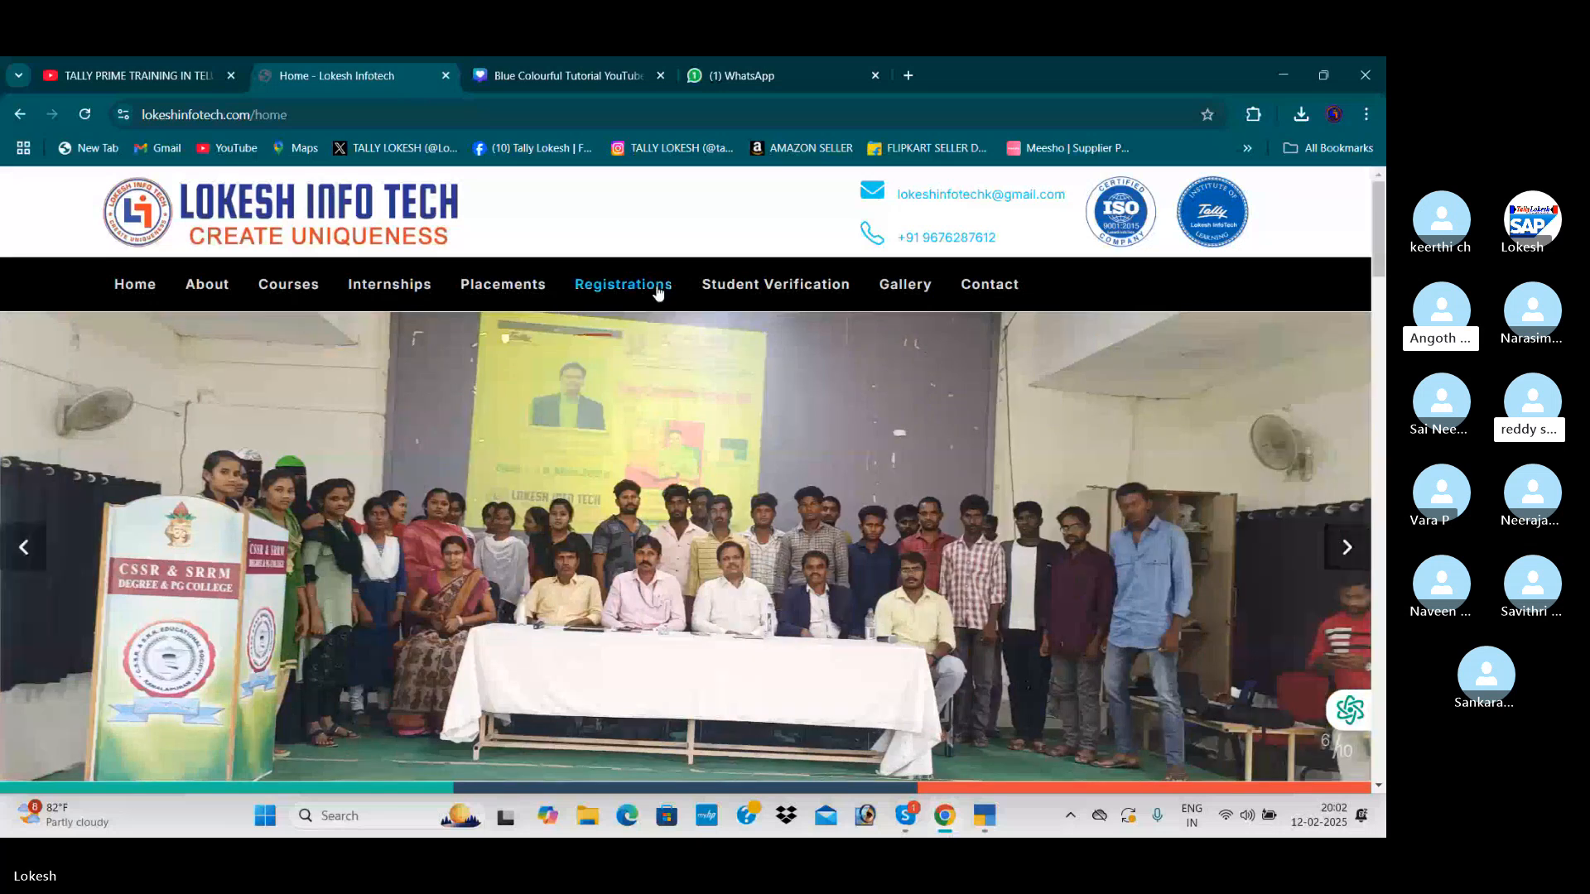
Open the website's Placements page and examine the student placement cards with their companies, roles and packages
{"action": "left_click", "coordinate": [507, 284]}
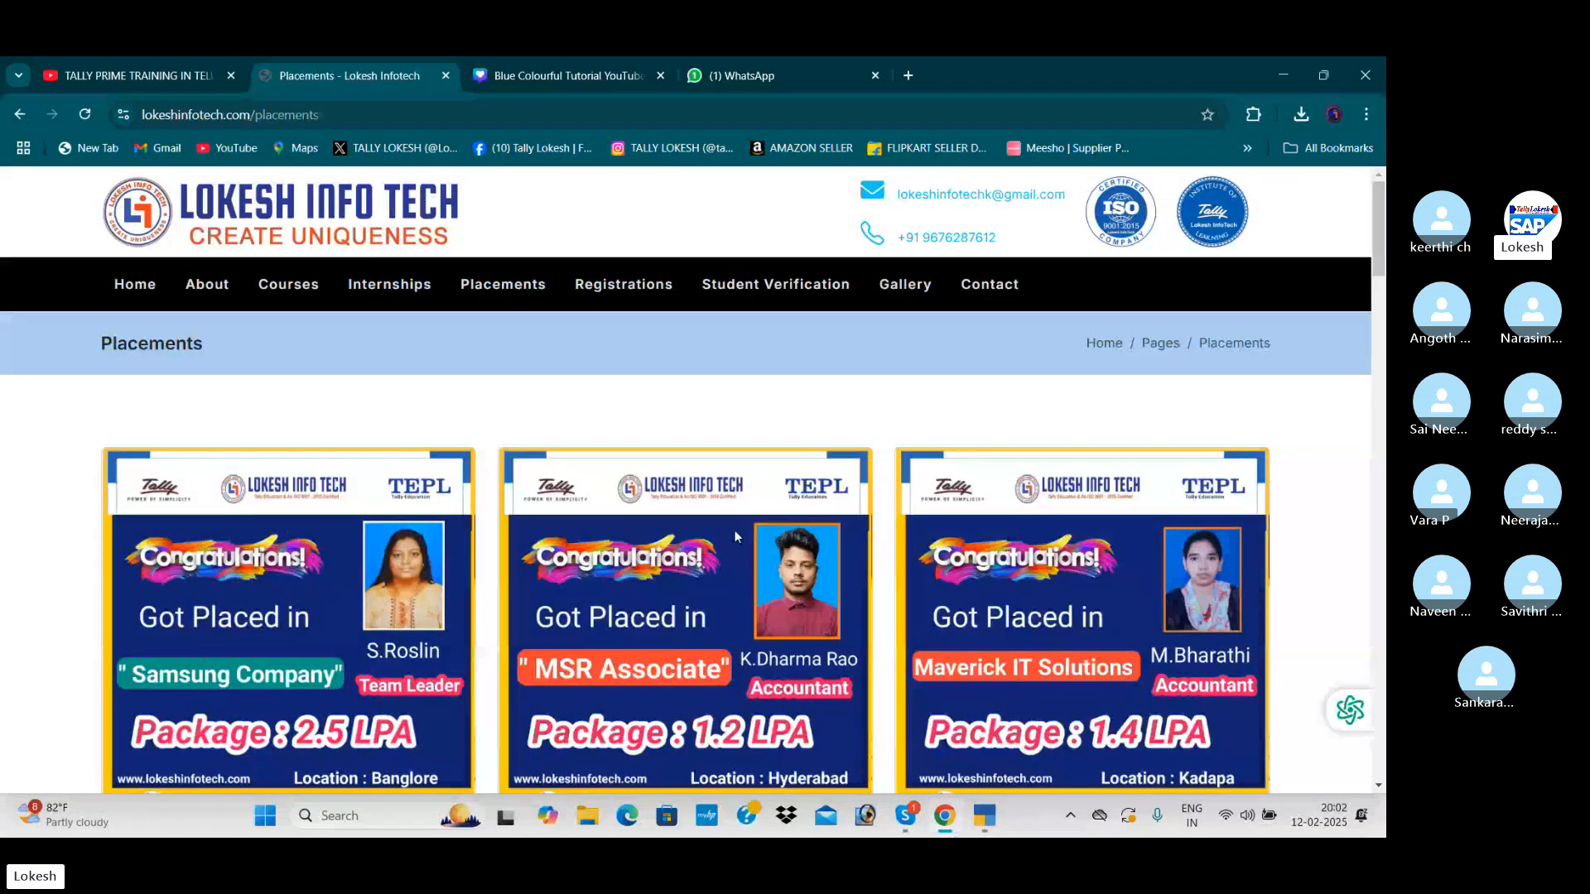
{"action": "scroll", "coordinate": [735, 535], "scroll_direction": "down", "scroll_amount": 2}
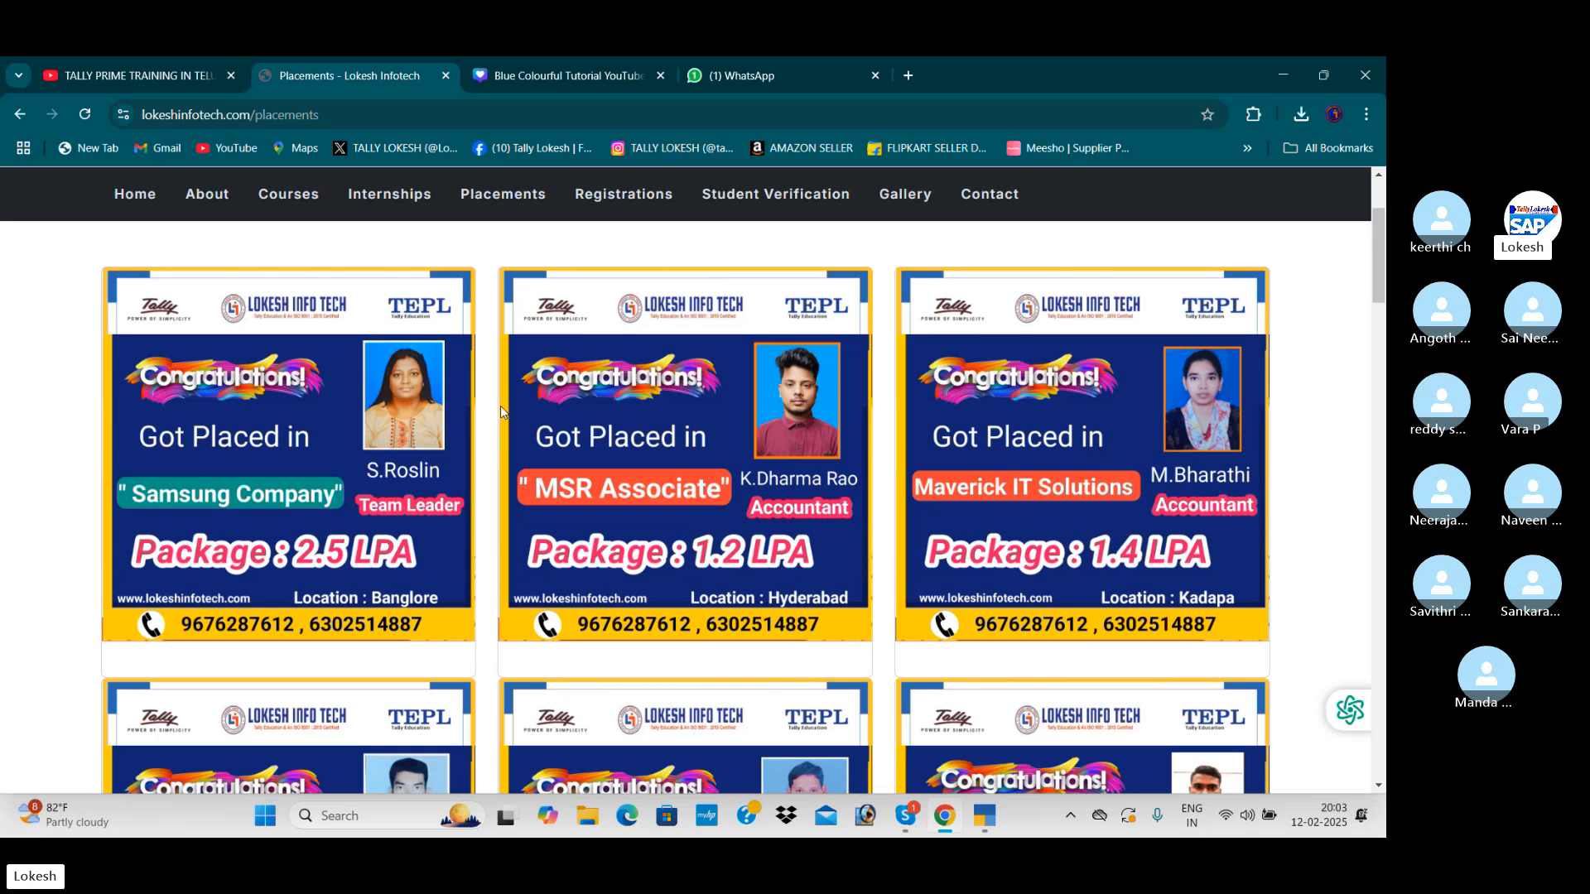
{"action": "scroll", "coordinate": [500, 411], "scroll_direction": "down", "scroll_amount": 4}
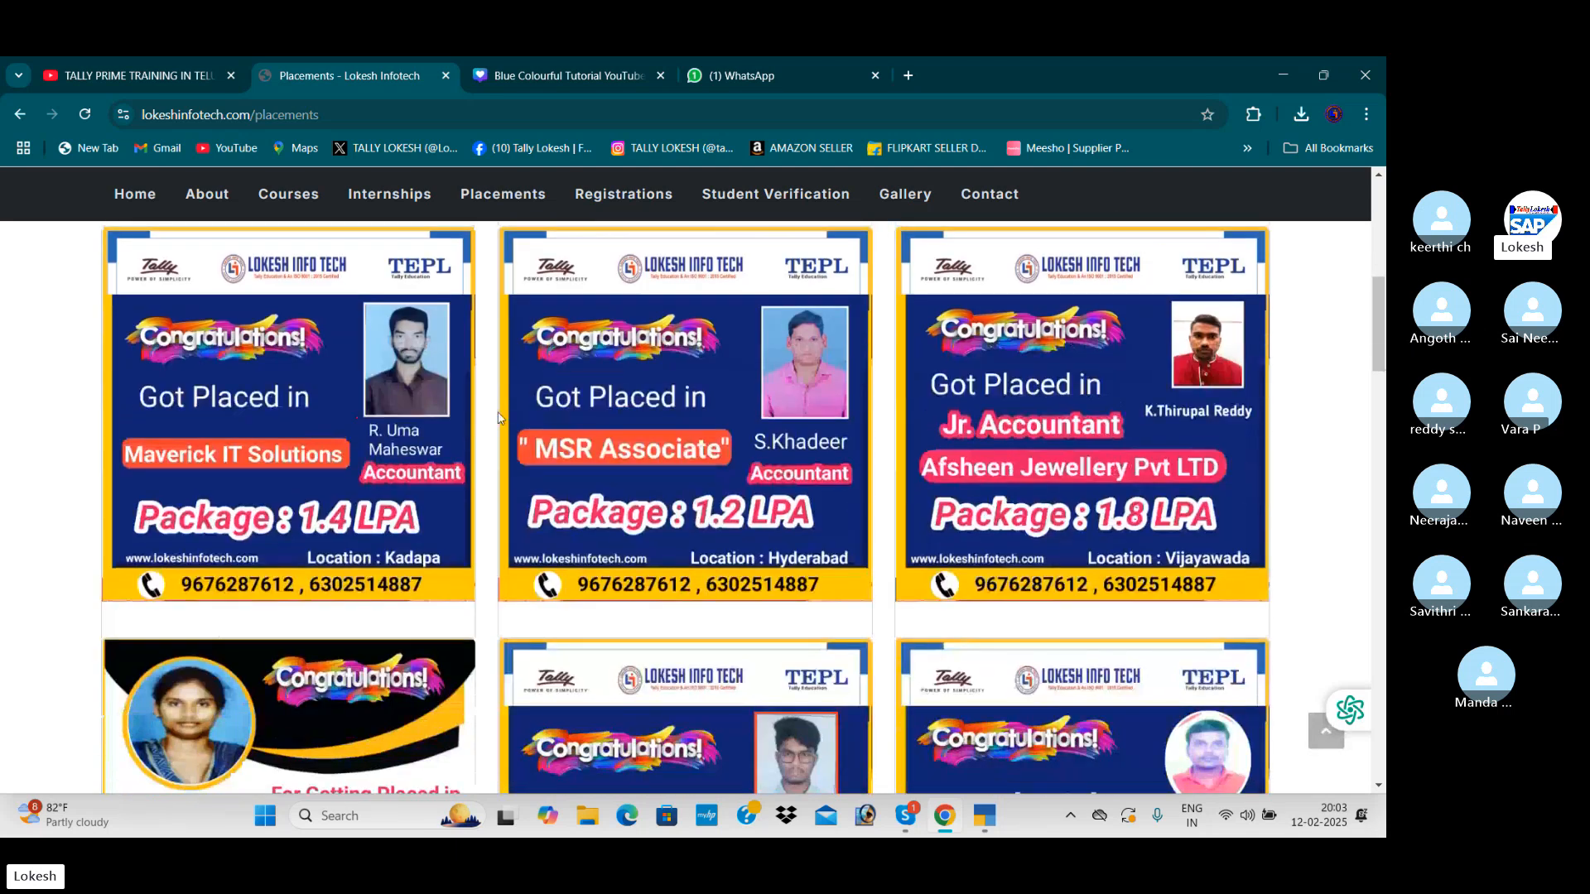
{"action": "scroll", "coordinate": [500, 423], "scroll_direction": "down", "scroll_amount": 4}
{"action": "scroll", "coordinate": [497, 429], "scroll_direction": "down", "scroll_amount": 1}
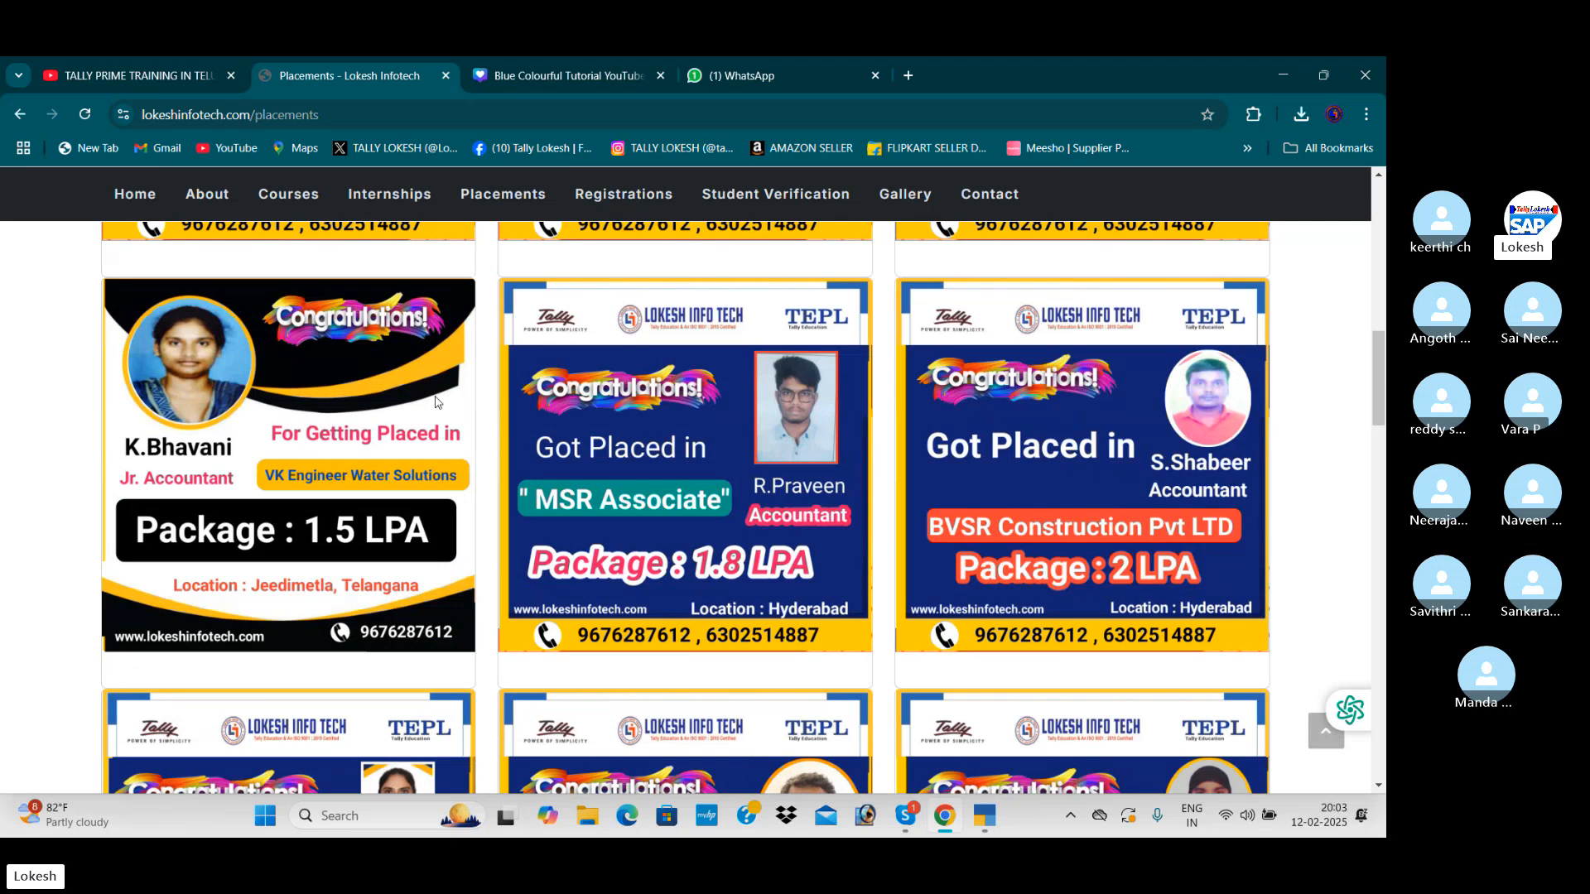
{"action": "scroll", "coordinate": [516, 402], "scroll_direction": "down", "scroll_amount": 3}
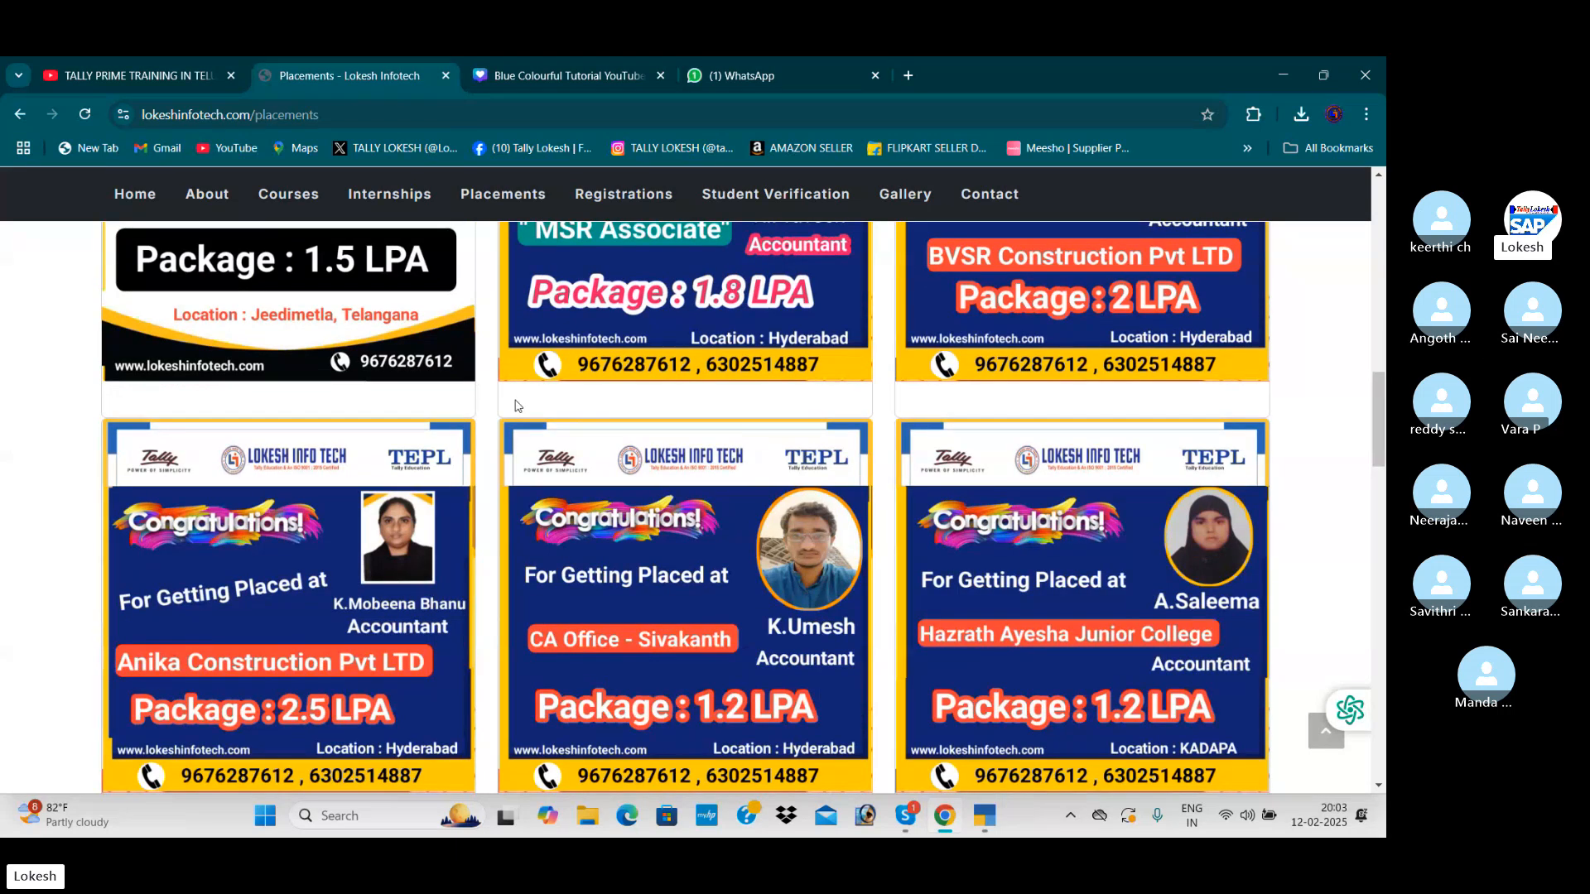
{"action": "scroll", "coordinate": [515, 405], "scroll_direction": "down", "scroll_amount": 1}
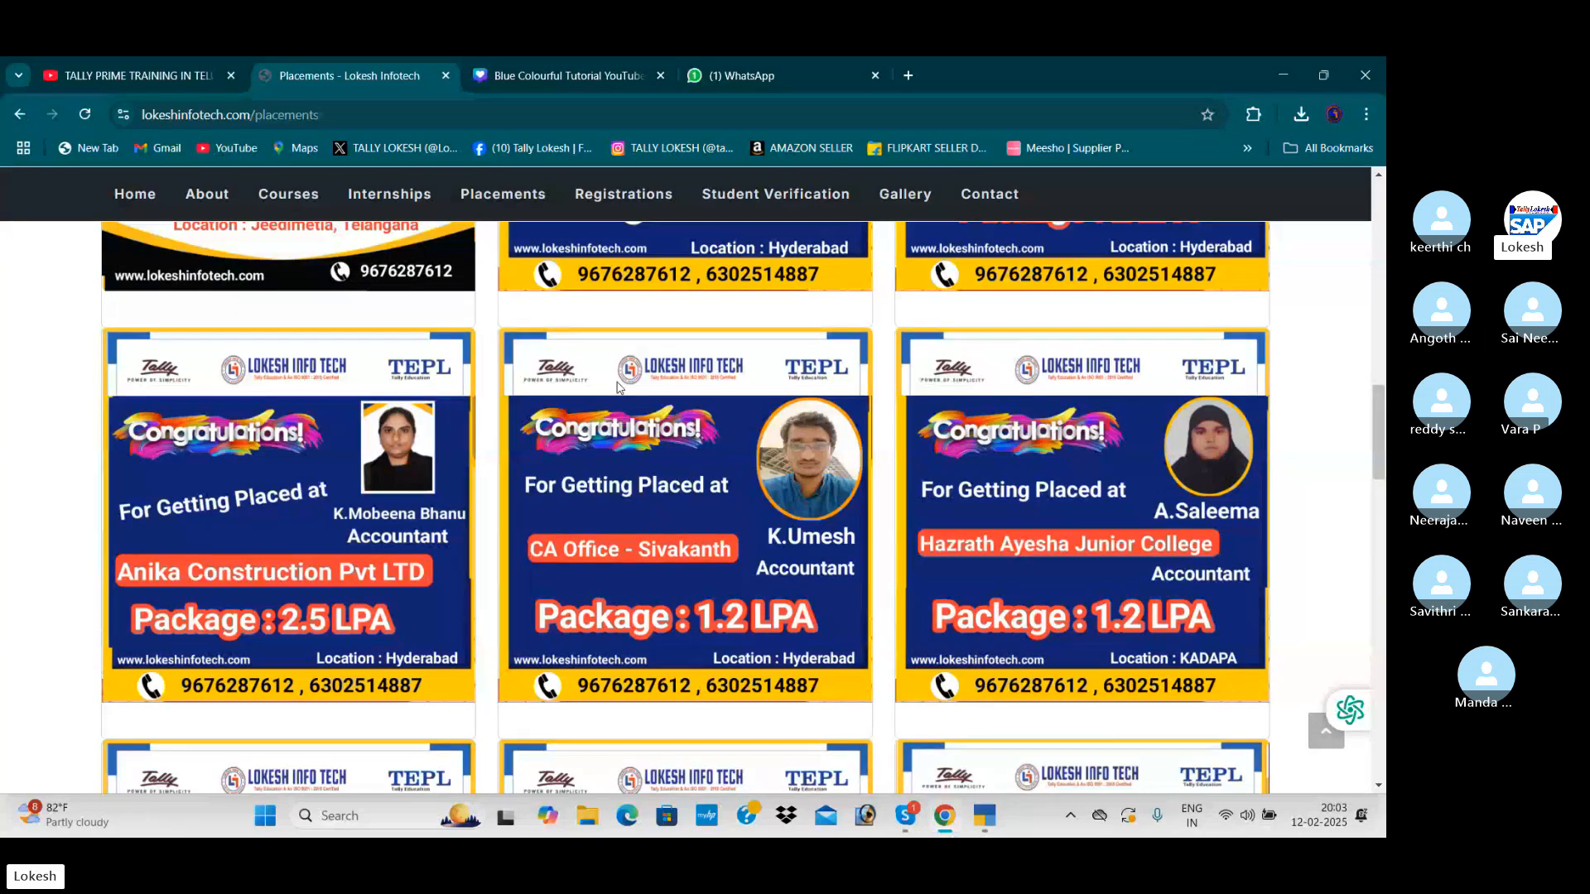
{"action": "scroll", "coordinate": [617, 386], "scroll_direction": "down", "scroll_amount": 3}
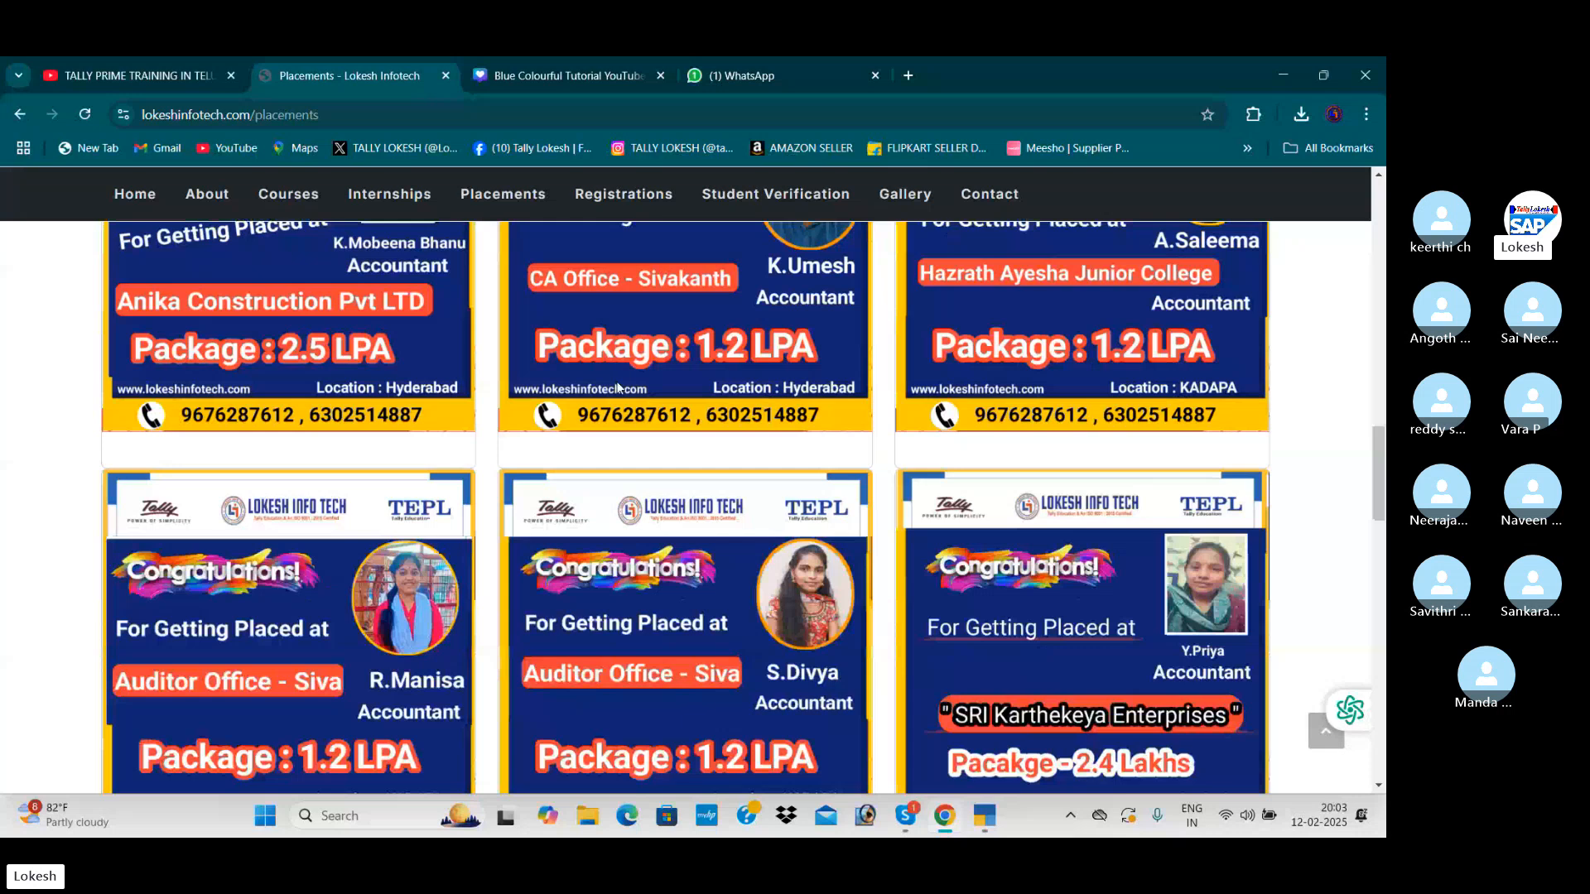
{"action": "scroll", "coordinate": [686, 429], "scroll_direction": "down", "scroll_amount": 2}
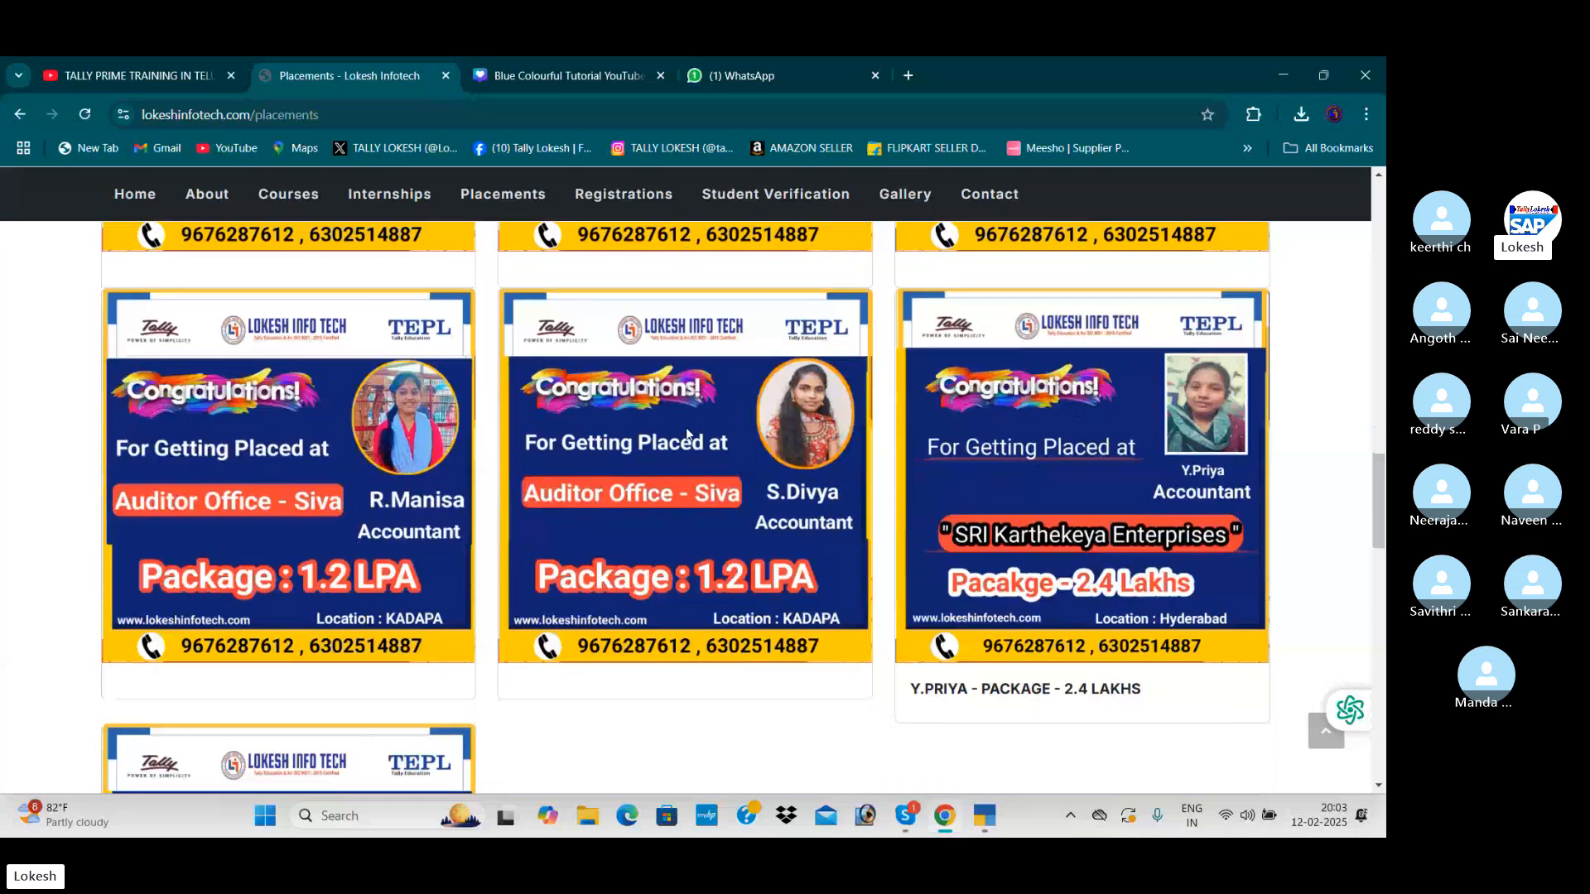
{"action": "scroll", "coordinate": [686, 434], "scroll_direction": "down", "scroll_amount": 2}
{"action": "scroll", "coordinate": [685, 434], "scroll_direction": "up", "scroll_amount": 16}
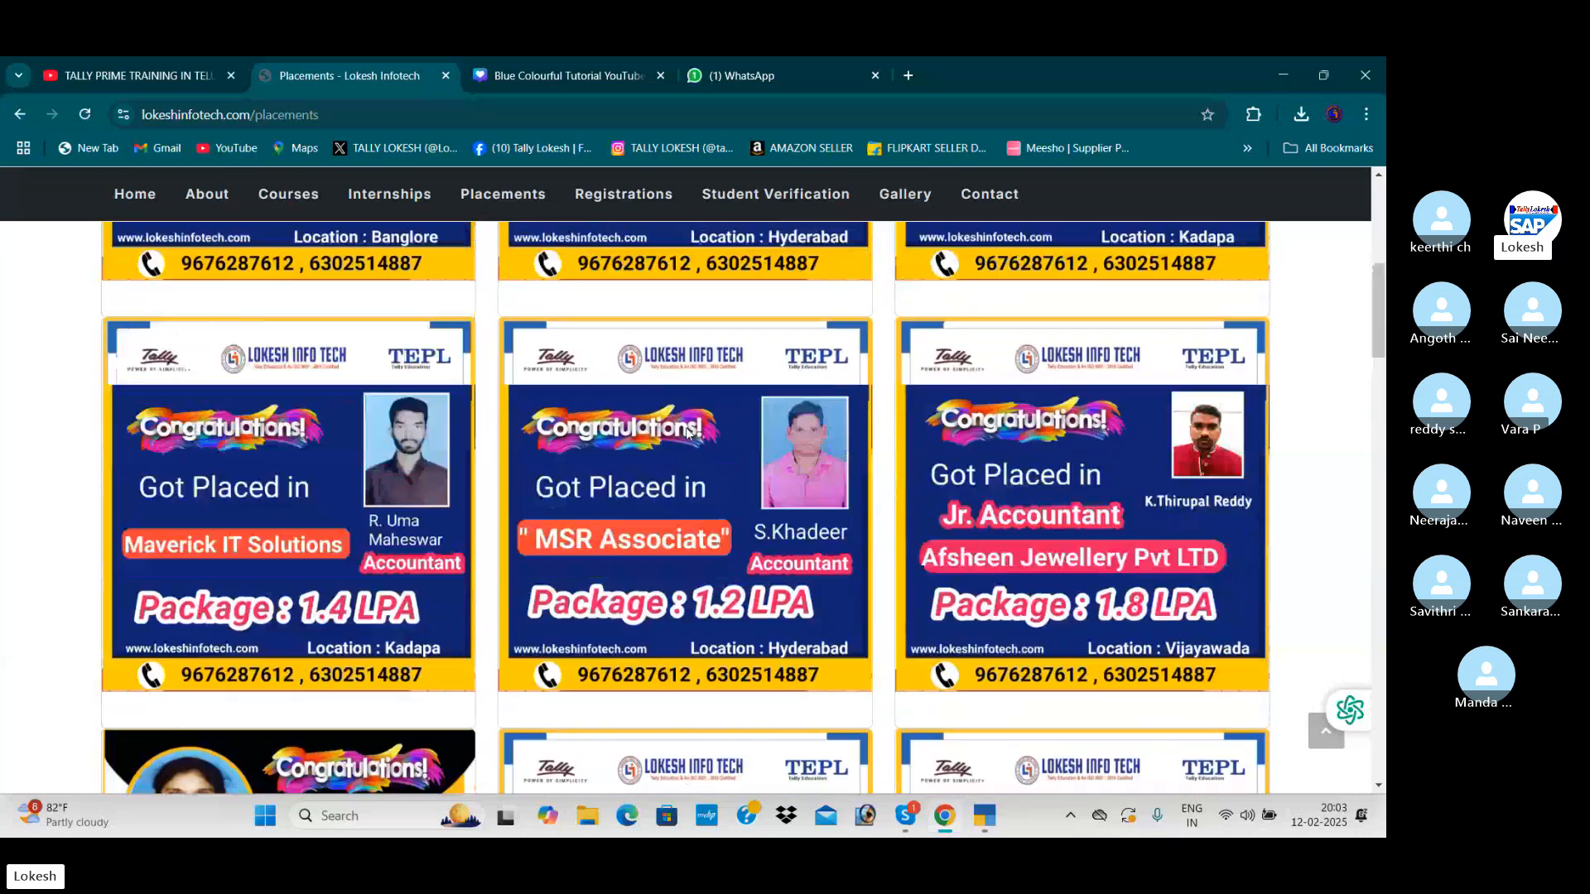
{"action": "scroll", "coordinate": [687, 431], "scroll_direction": "up", "scroll_amount": 4}
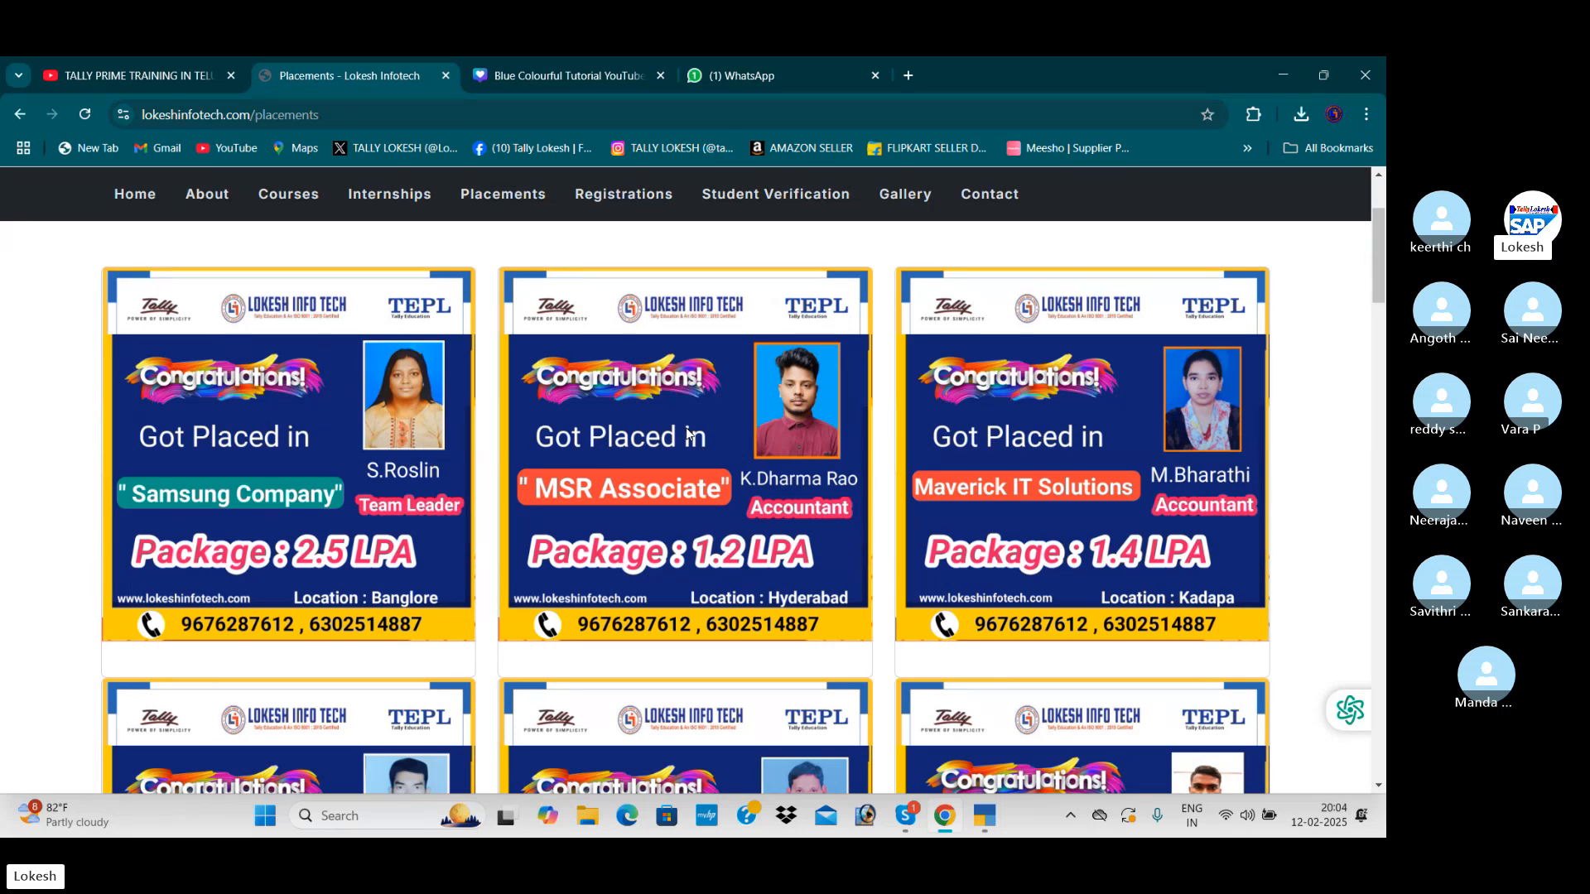
Go back to the website's home page and advance the banner slideshow to the motivational quote slide
{"action": "left_click", "coordinate": [153, 197]}
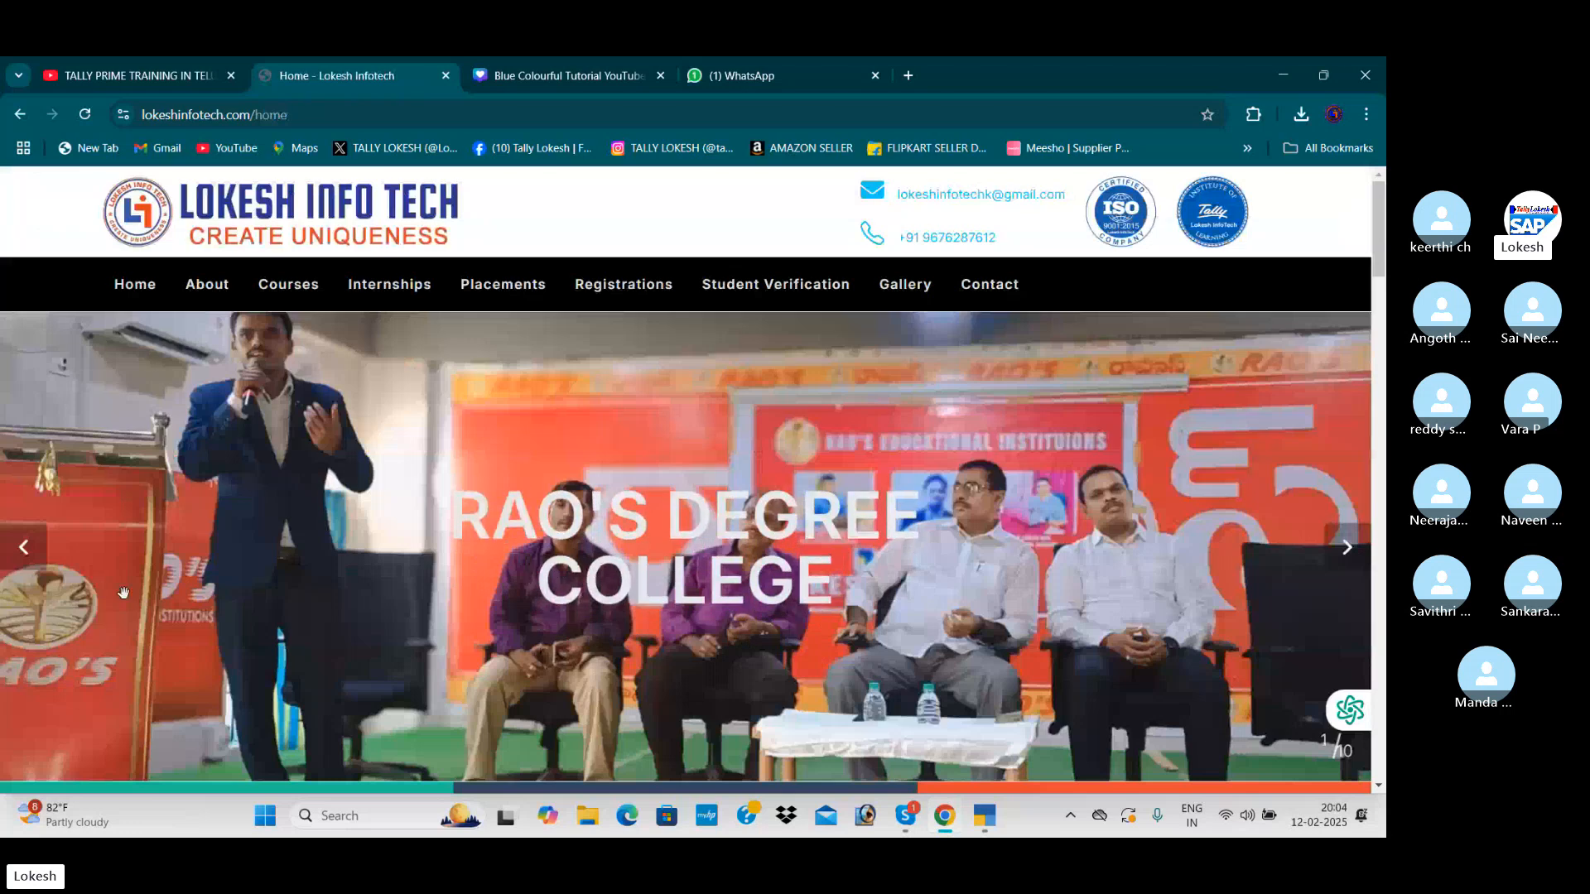
{"action": "left_click", "coordinate": [1348, 548]}
{"action": "left_click", "coordinate": [1343, 553]}
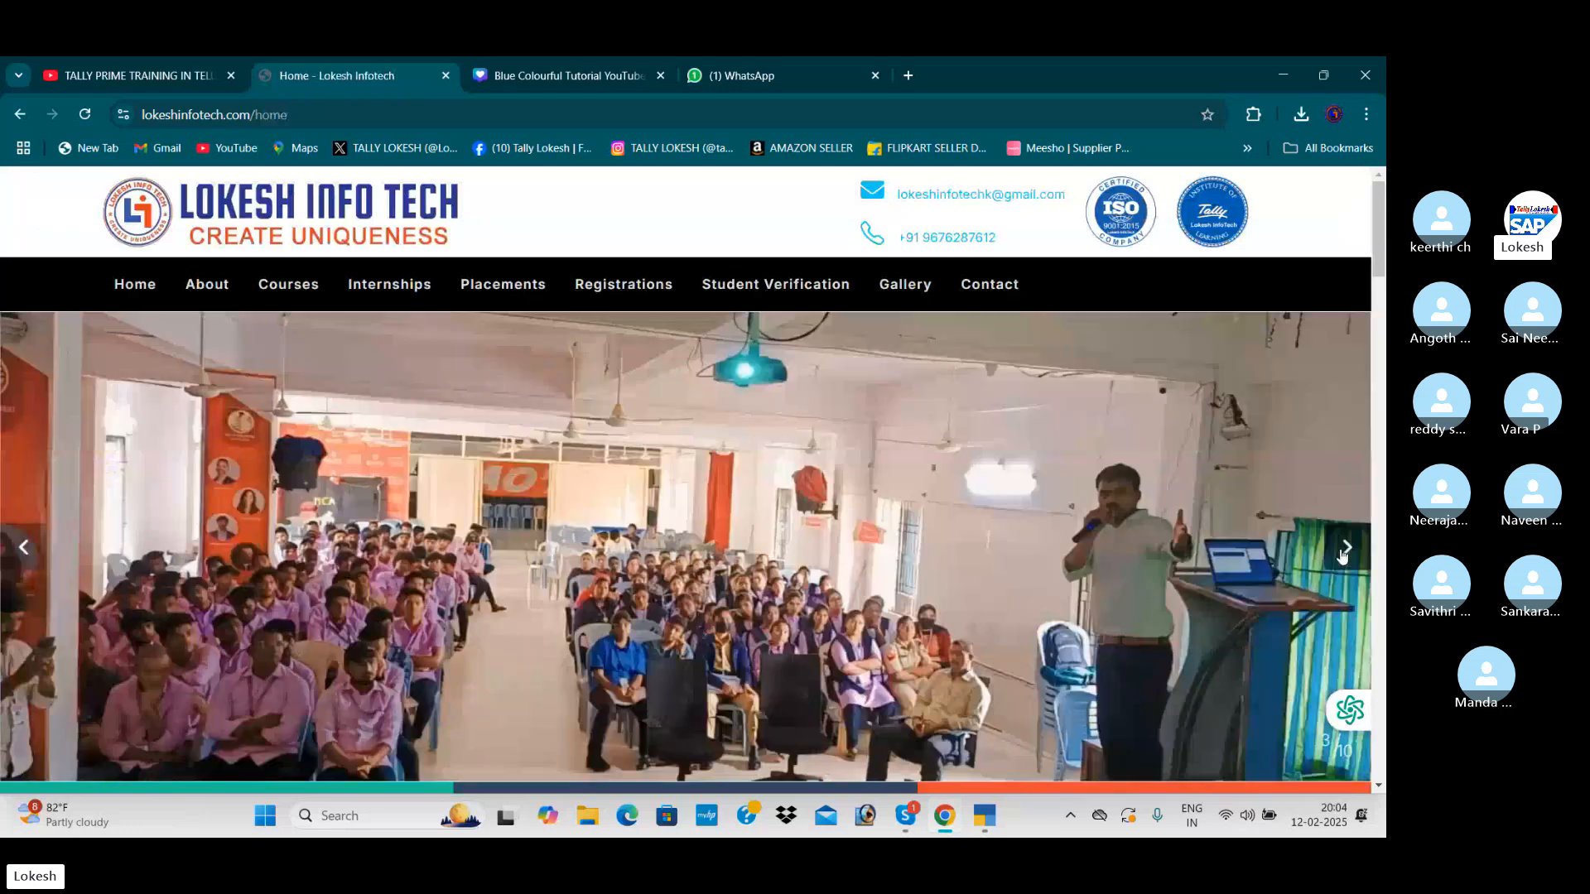
{"action": "left_click", "coordinate": [1345, 550]}
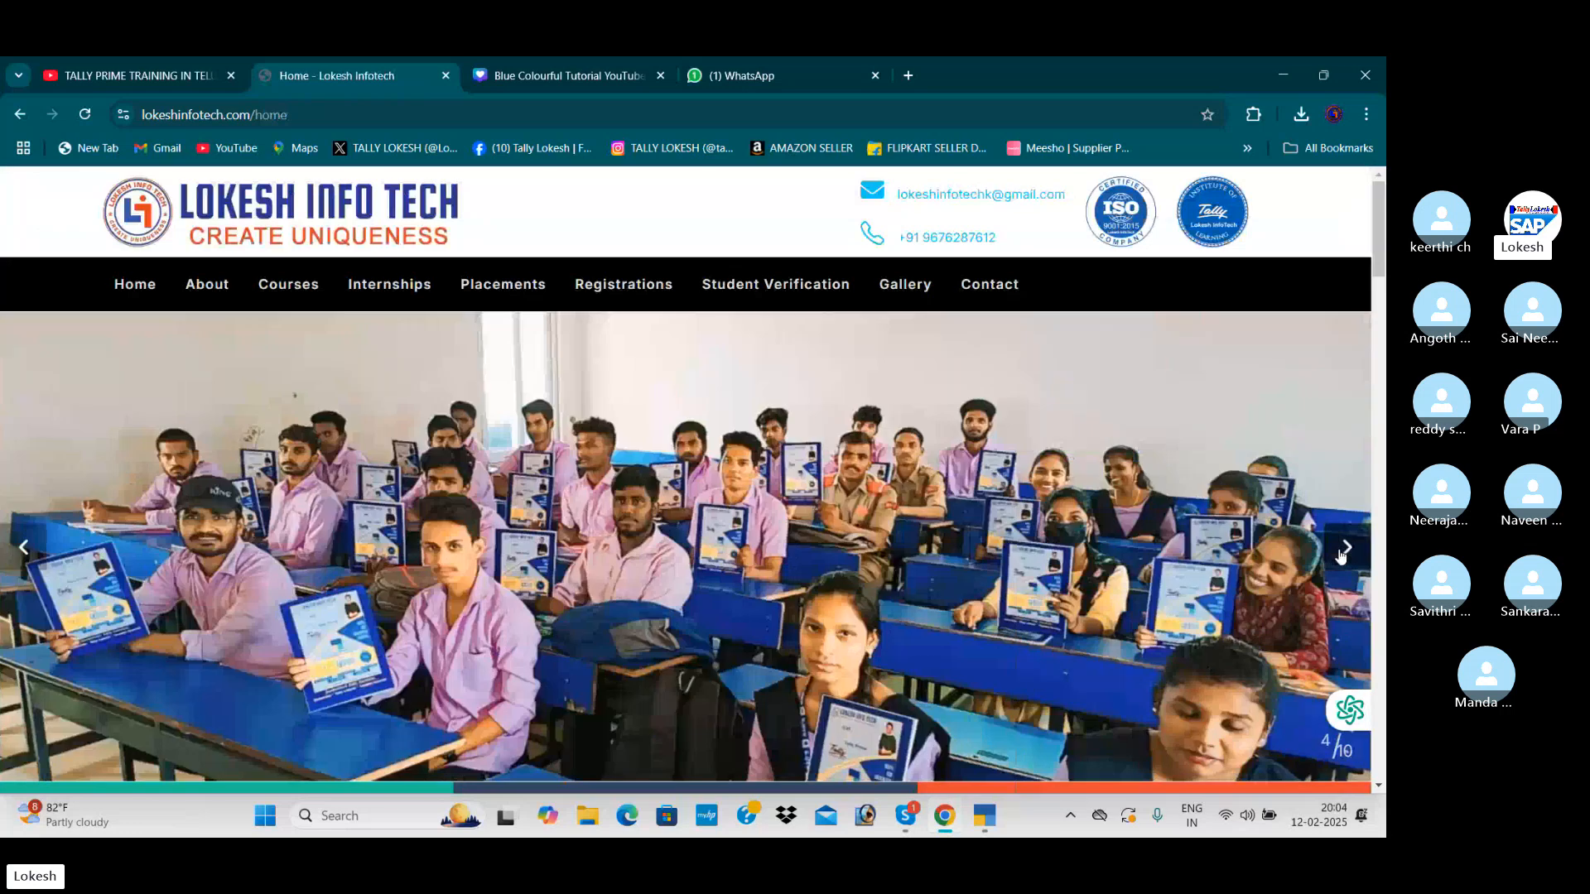
{"action": "left_click", "coordinate": [1345, 549]}
{"action": "left_click", "coordinate": [1342, 556]}
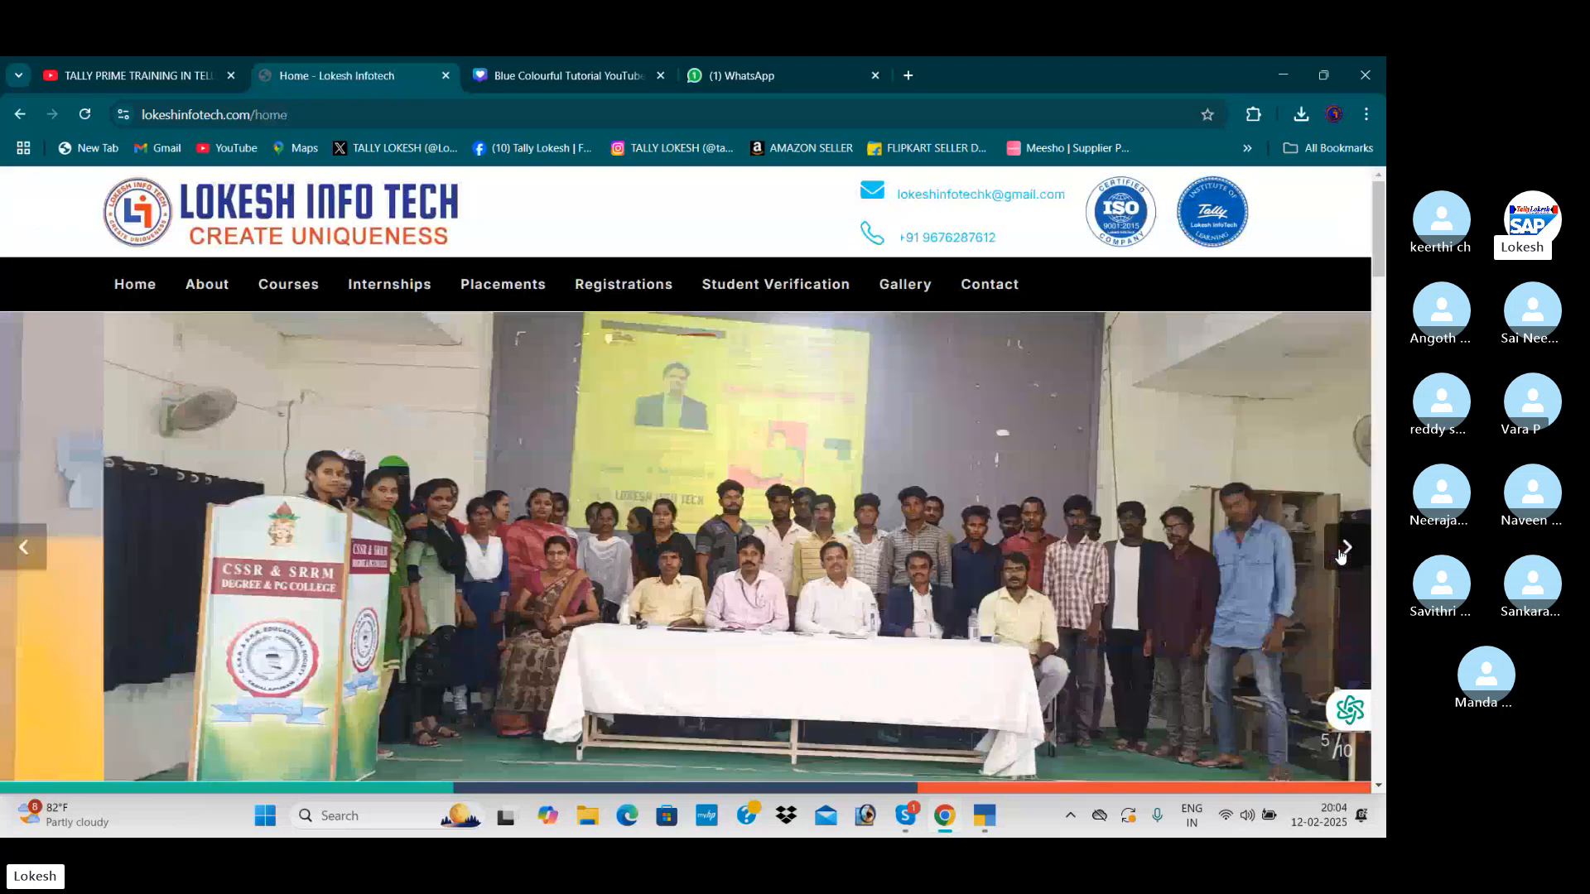
{"action": "left_click", "coordinate": [1347, 553]}
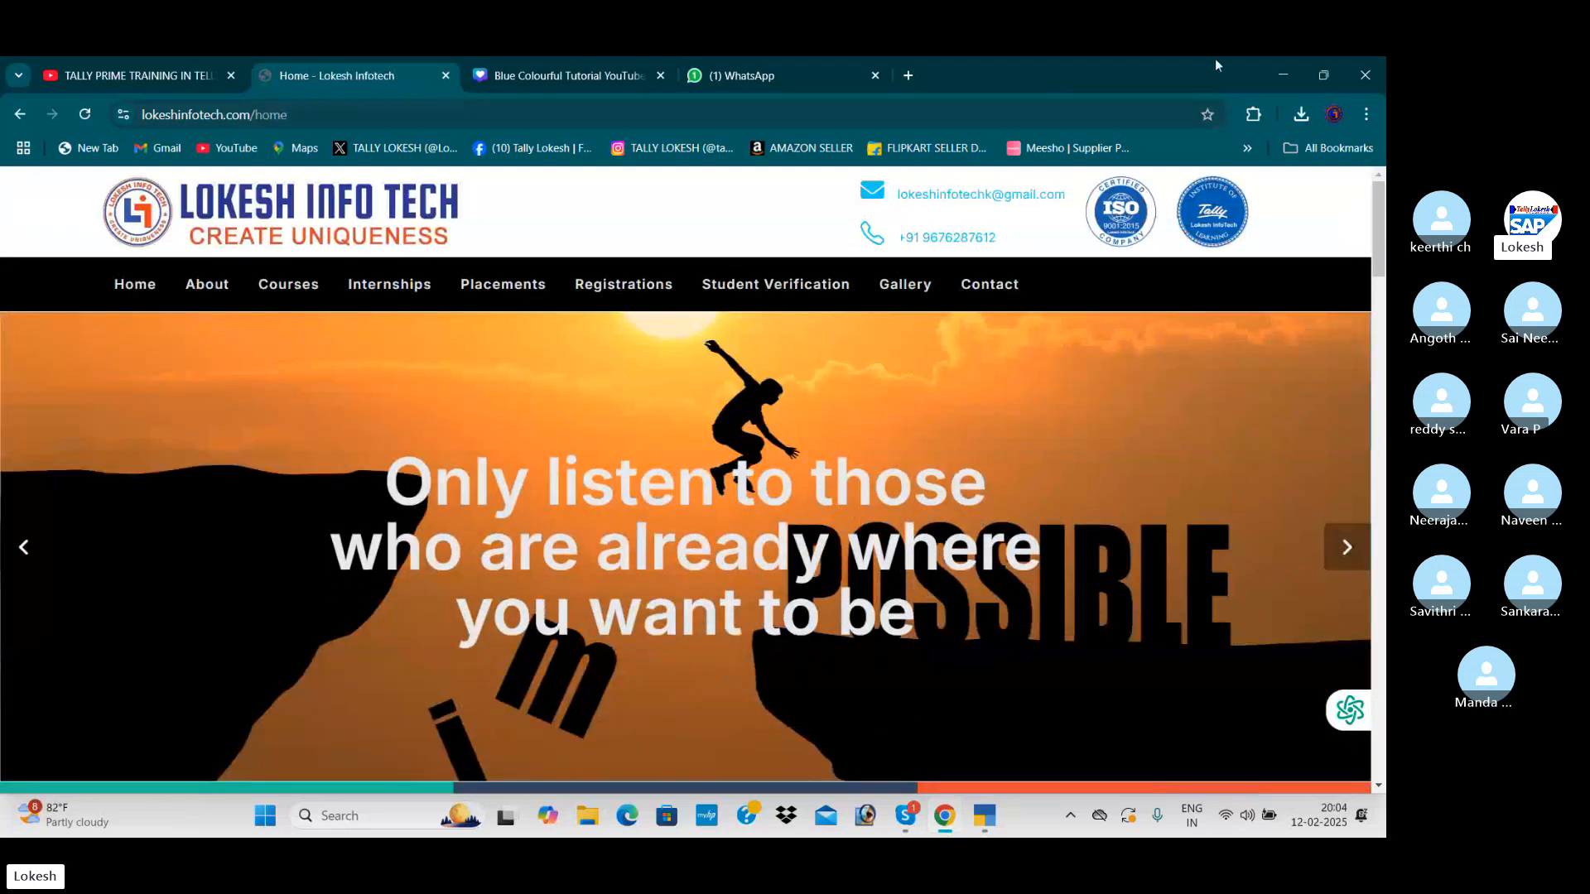
Switch to TallyPrime and start creating a new company from the company selection screen
{"action": "left_click", "coordinate": [985, 816]}
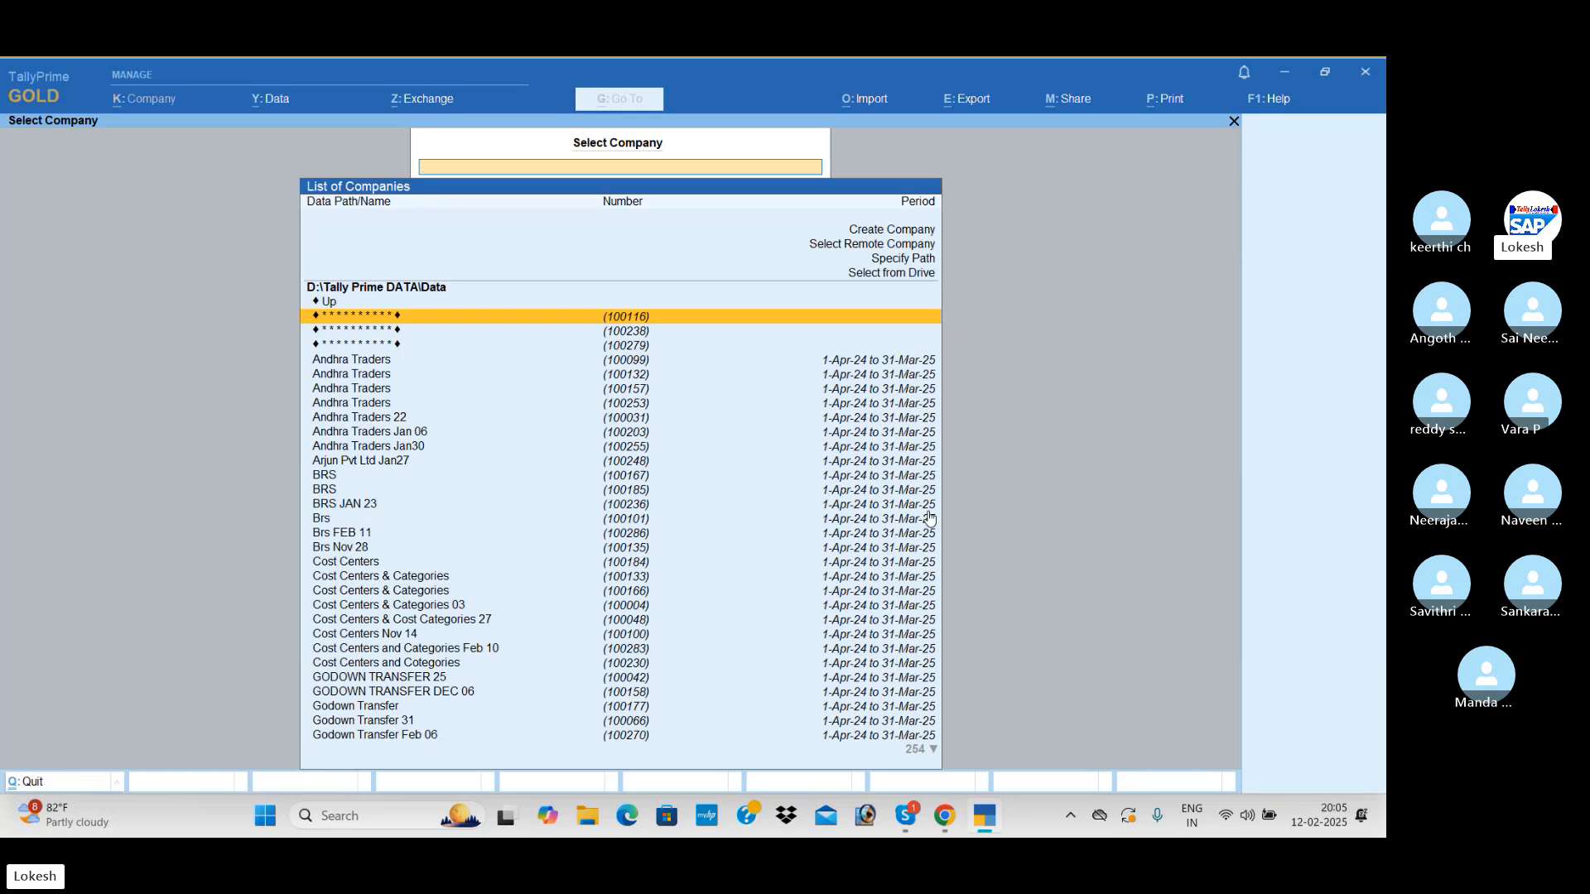
{"action": "key", "text": "Up"}
{"action": "key", "text": "Up"}
{"action": "key", "text": "Up"}
{"action": "key", "text": "Up"}
{"action": "key", "text": "Up"}
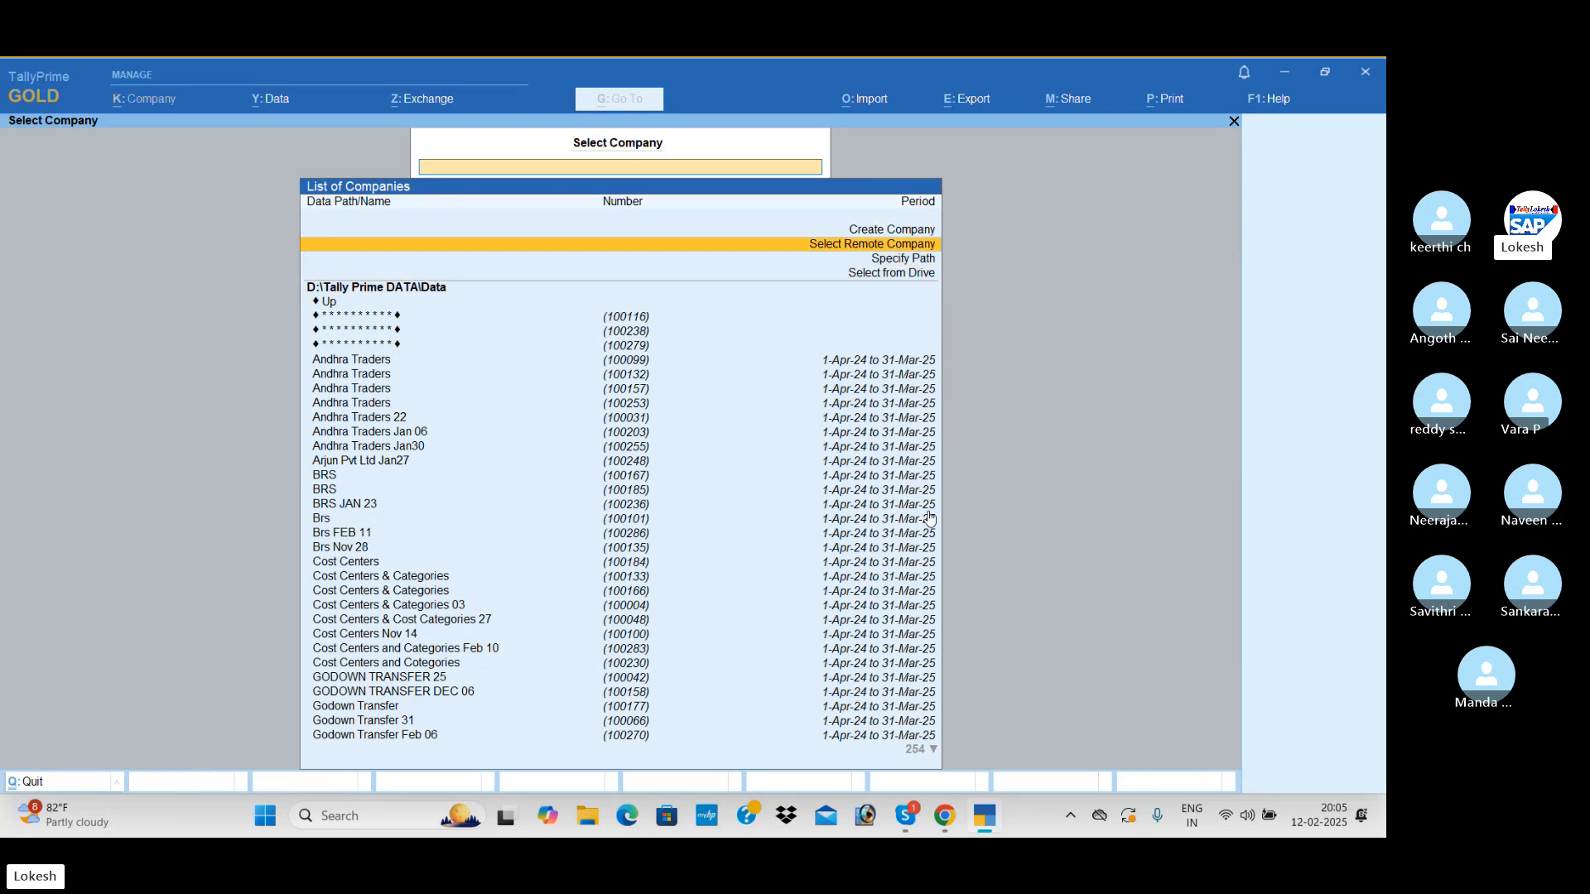
{"action": "key", "text": "Up"}
{"action": "key", "text": "Return"}
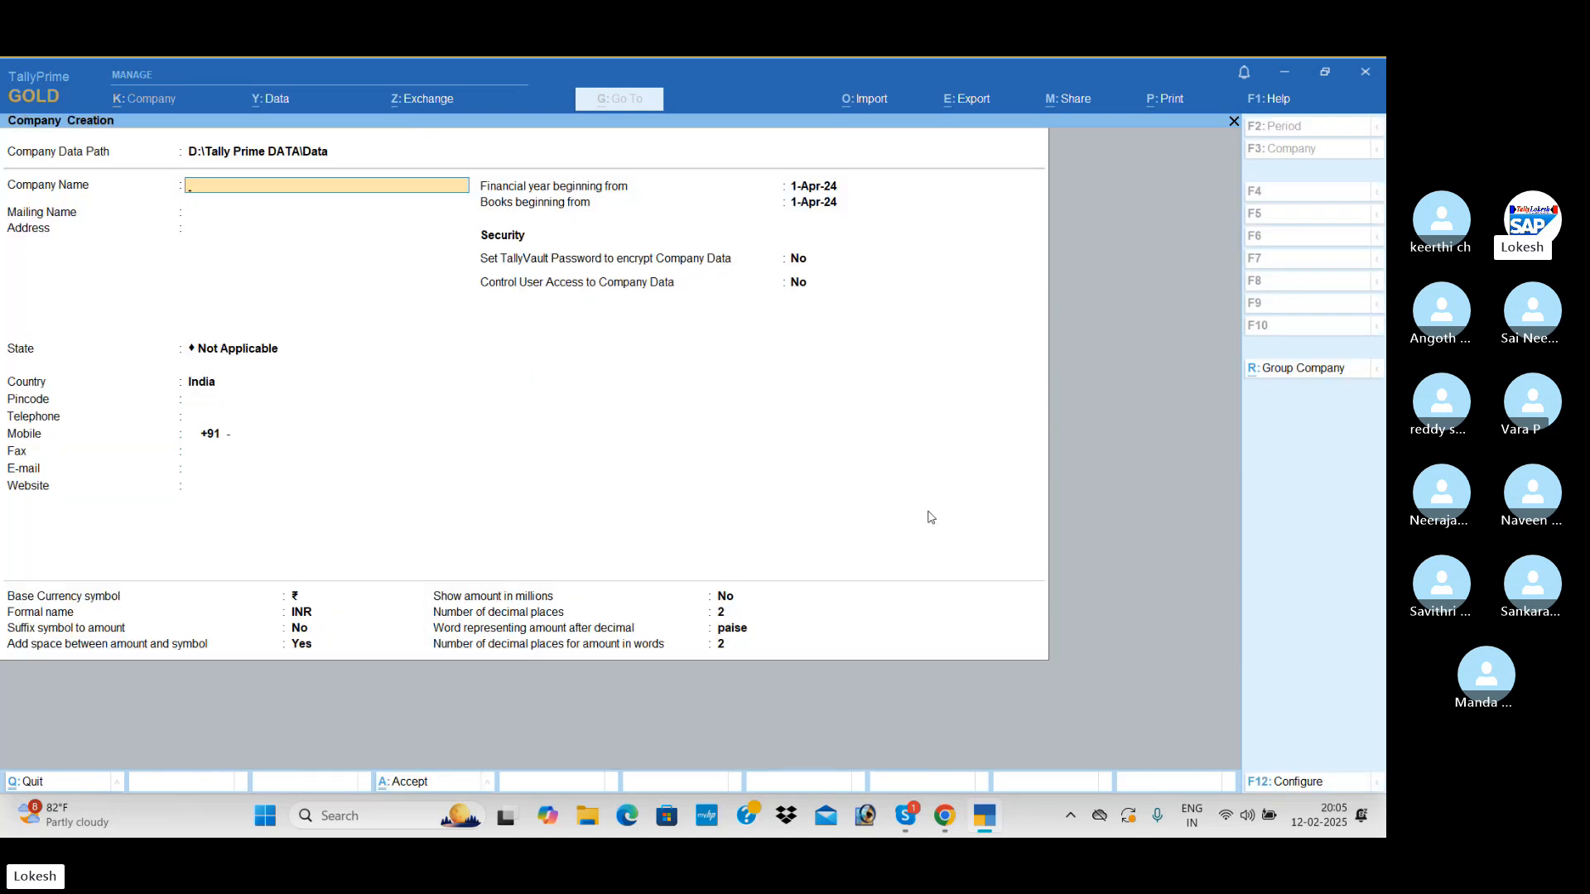
Name the new company Indian Ready Mades Feb 12 and keep the same mailing name
{"action": "type", "text": "Indian"}
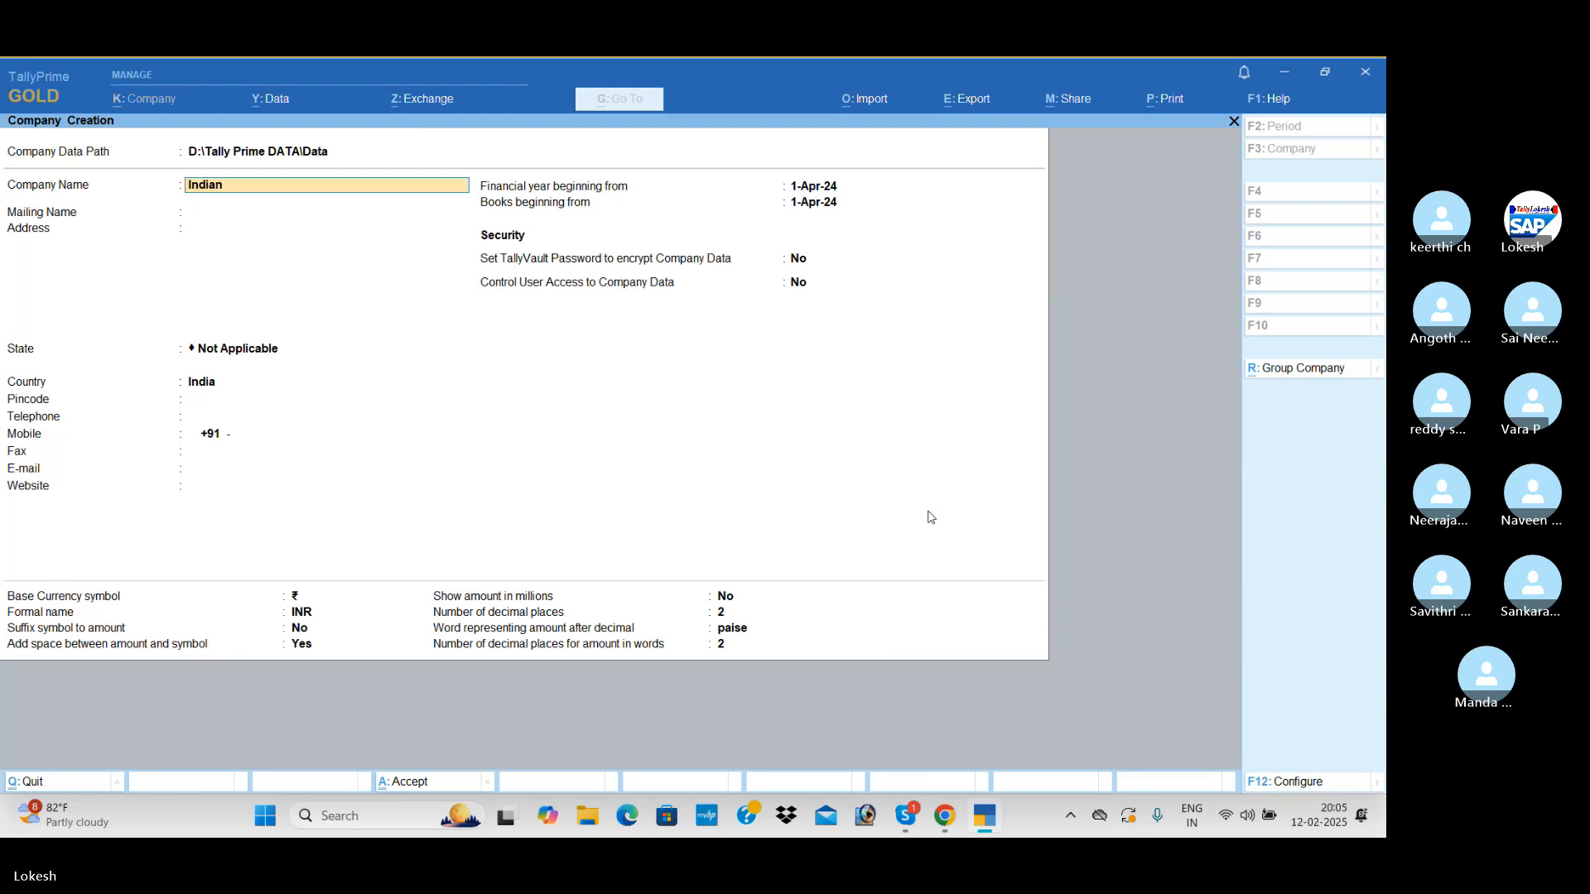
{"action": "type", "text": " Read"}
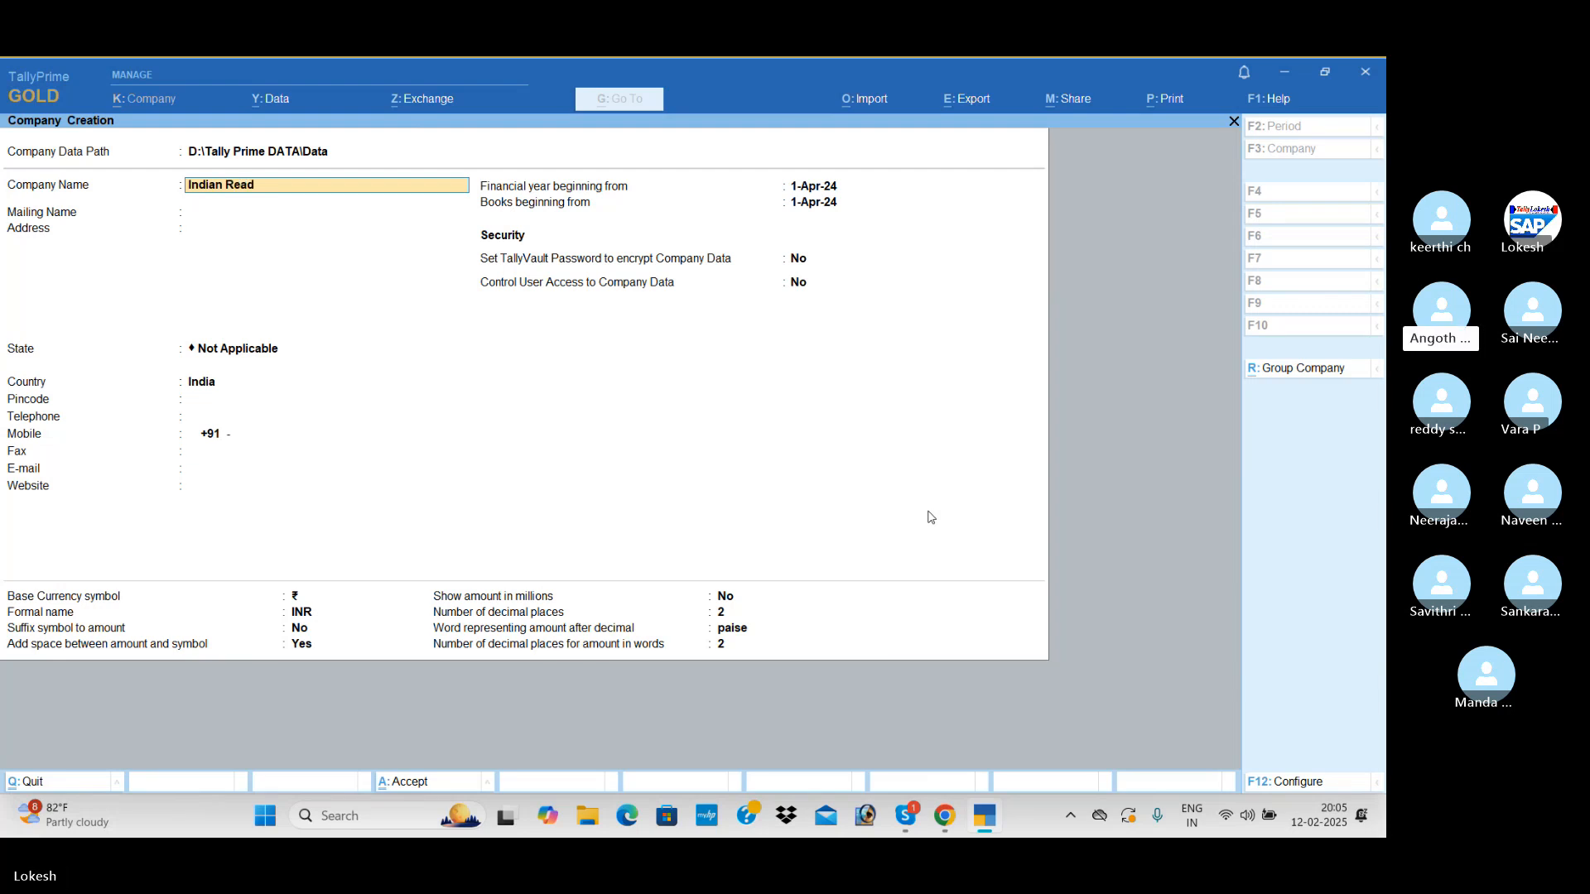
{"action": "type", "text": "y"}
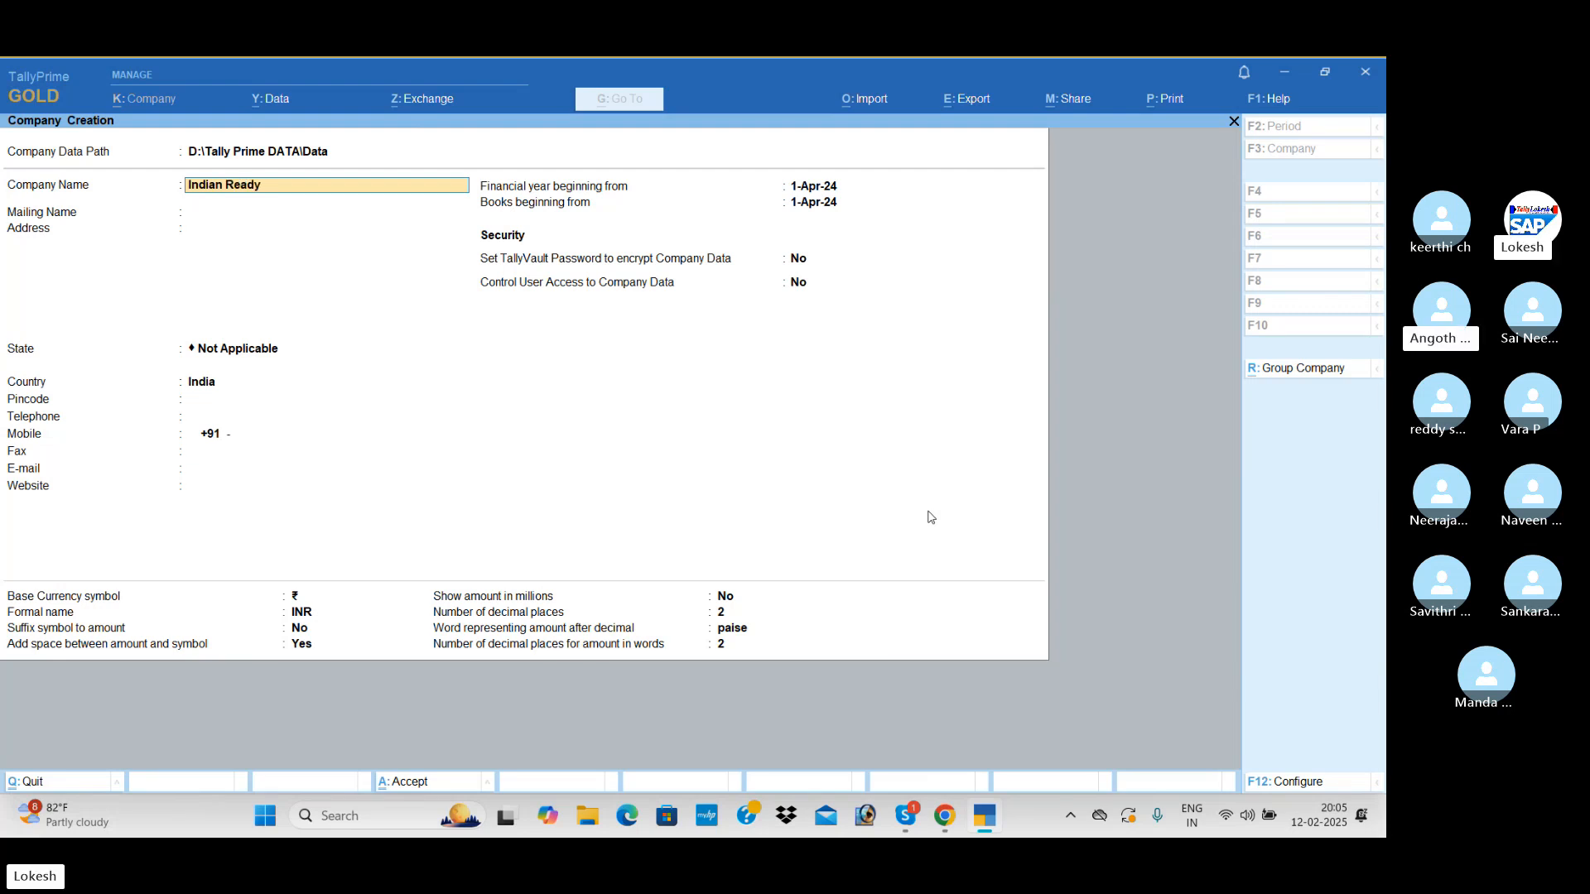
{"action": "type", "text": " Mades Feb 12"}
{"action": "key", "text": "Return"}
Leave the address blank, set the state to Andhra Pradesh and accept the company creation form
{"action": "key", "text": "Return"}
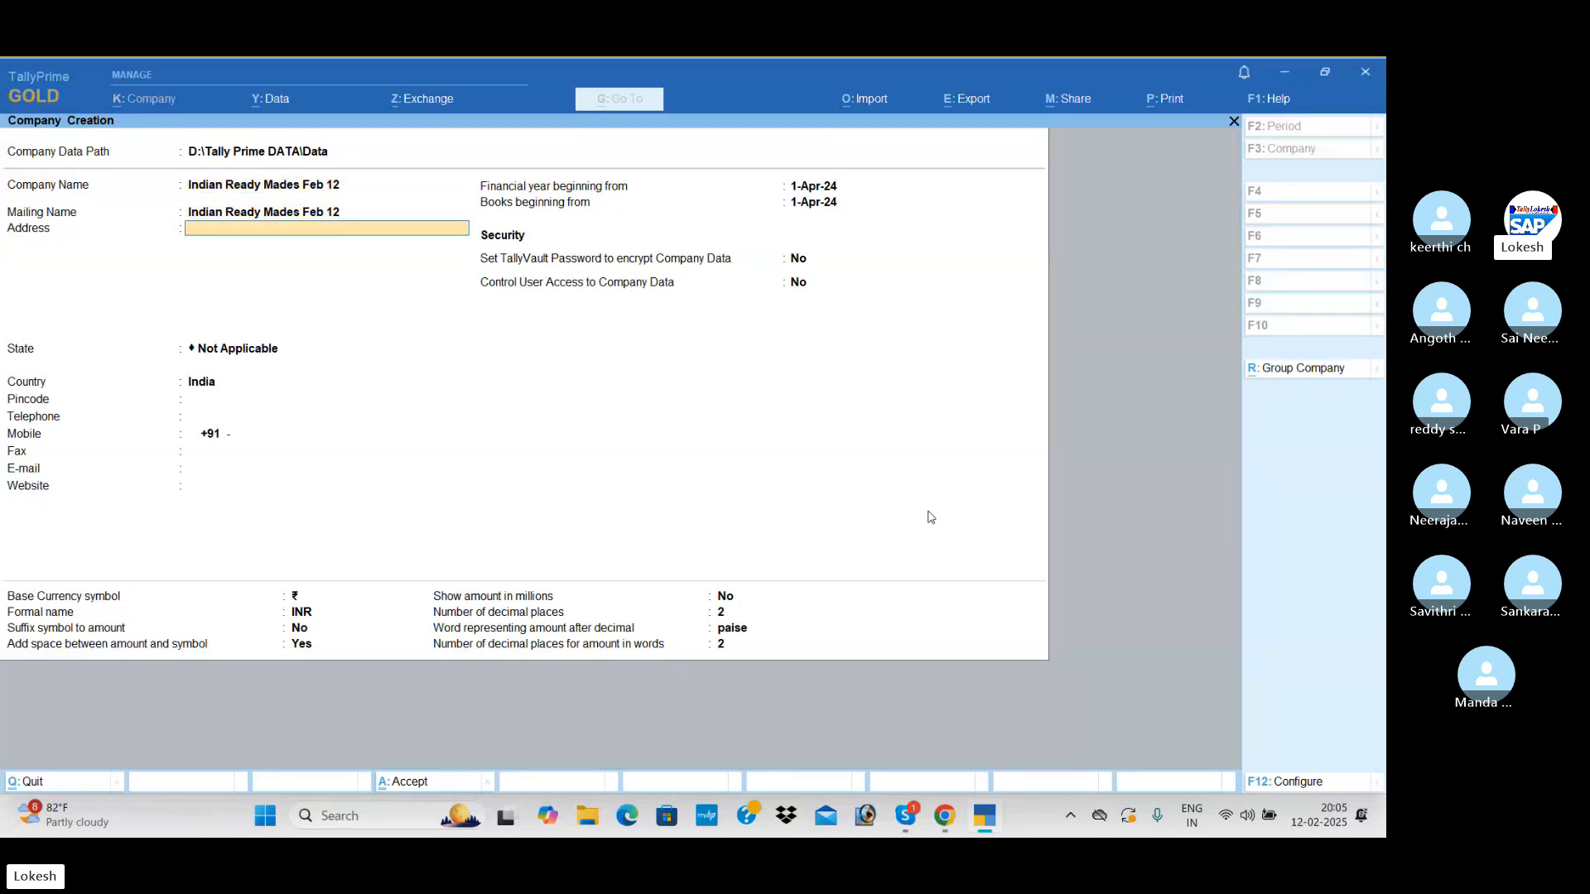
{"action": "key", "text": "Return"}
{"action": "key", "text": "Down"}
{"action": "key", "text": "Down"}
{"action": "key", "text": "Return"}
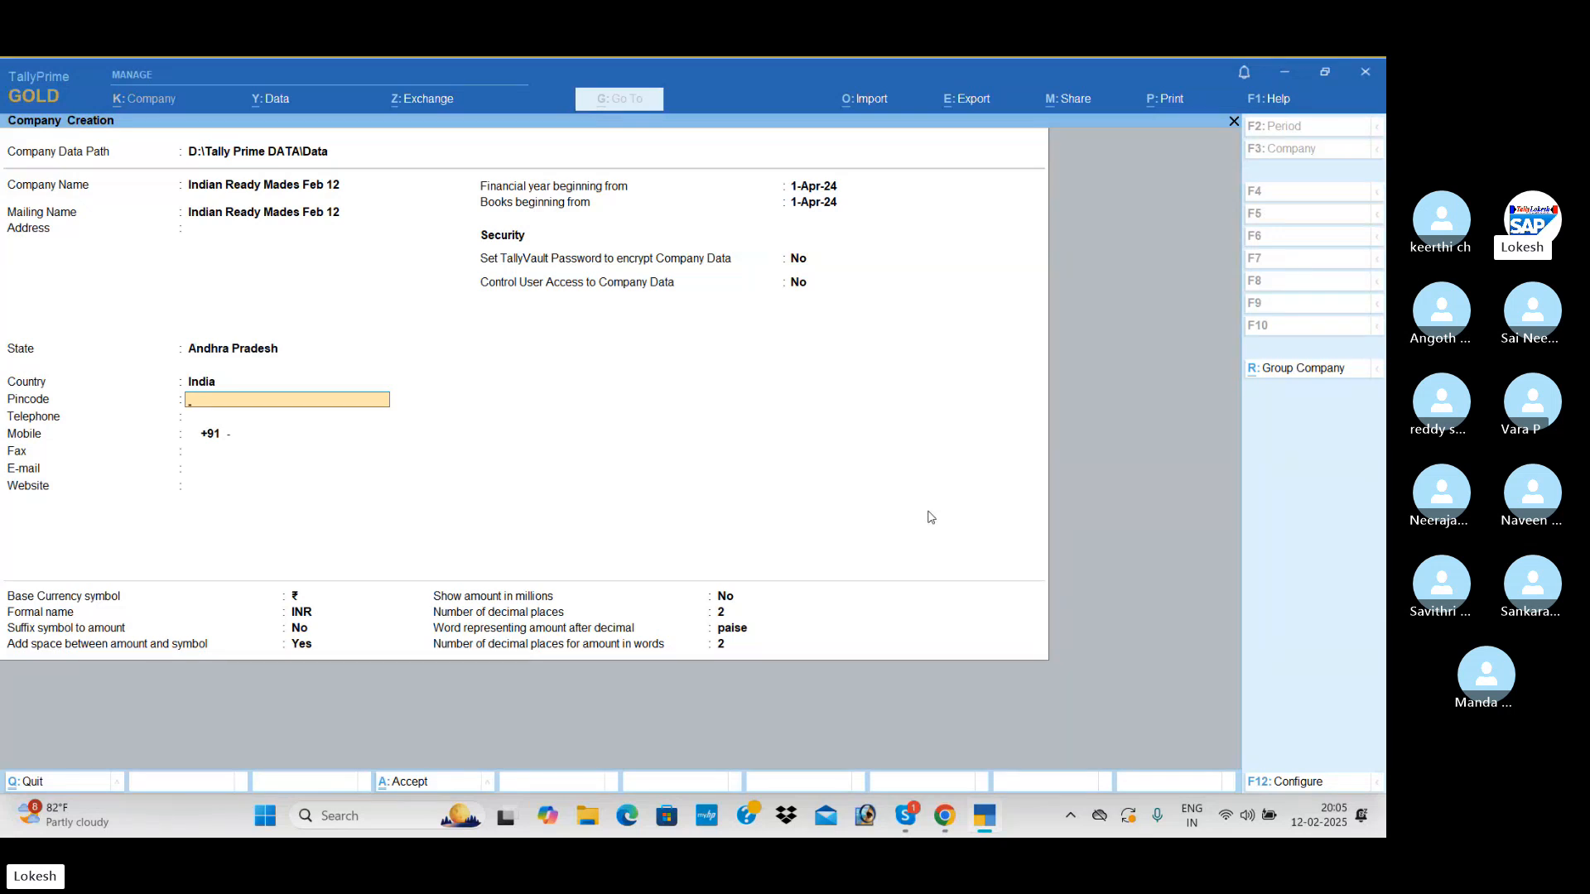
{"action": "key", "text": "ctrl+a"}
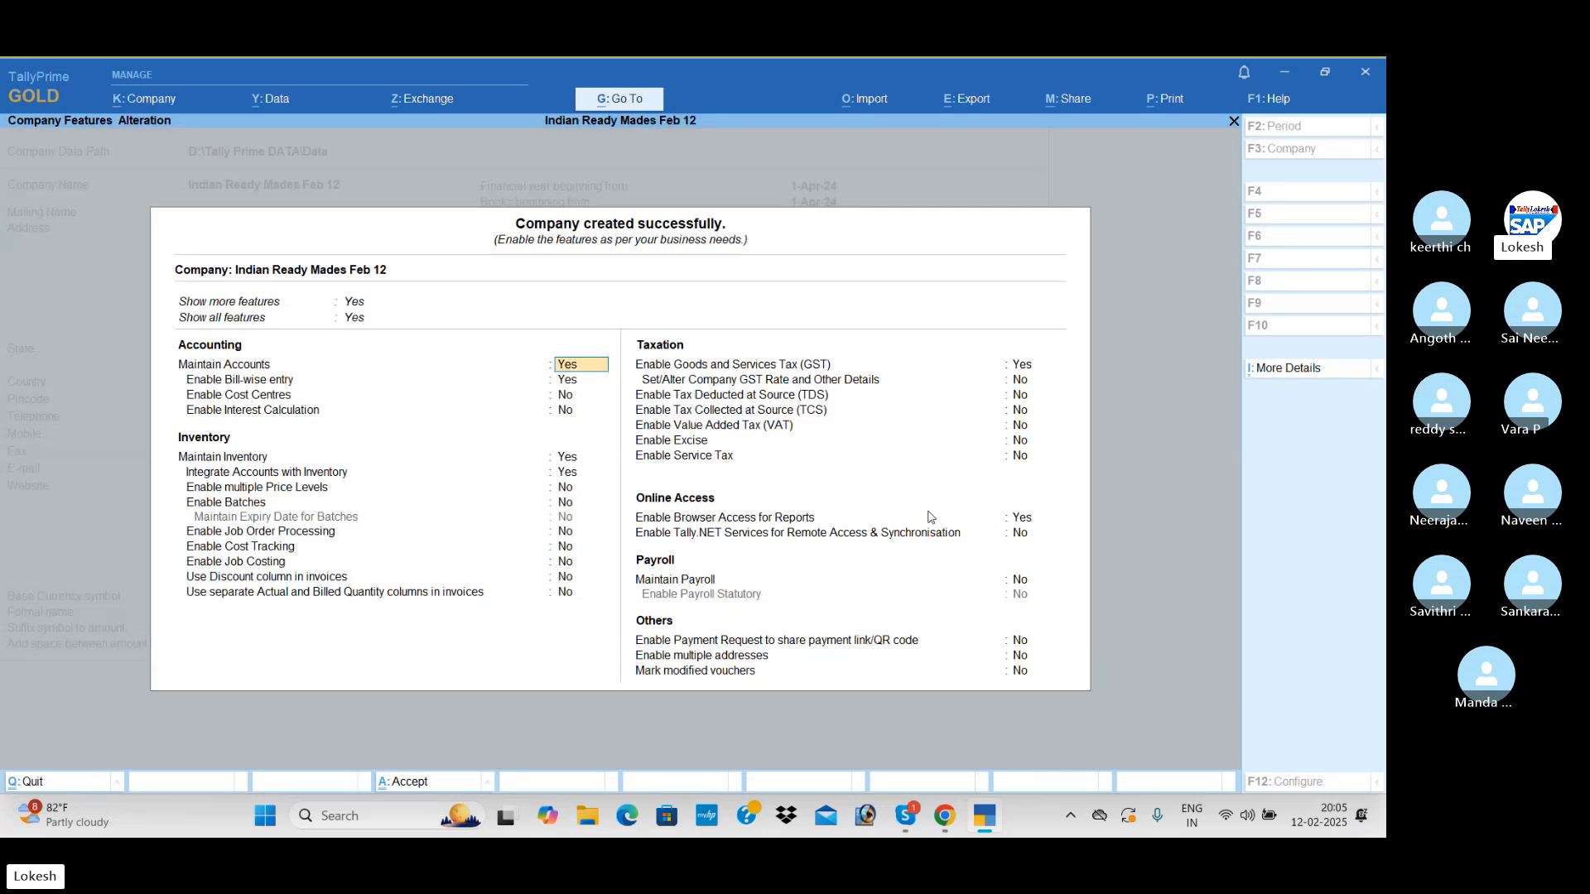
Disable bill-wise entry in the company features and accept the existing settings for the other accounting and inventory features
{"action": "key", "text": "Return"}
{"action": "key", "text": "n"}
{"action": "key", "text": "Return"}
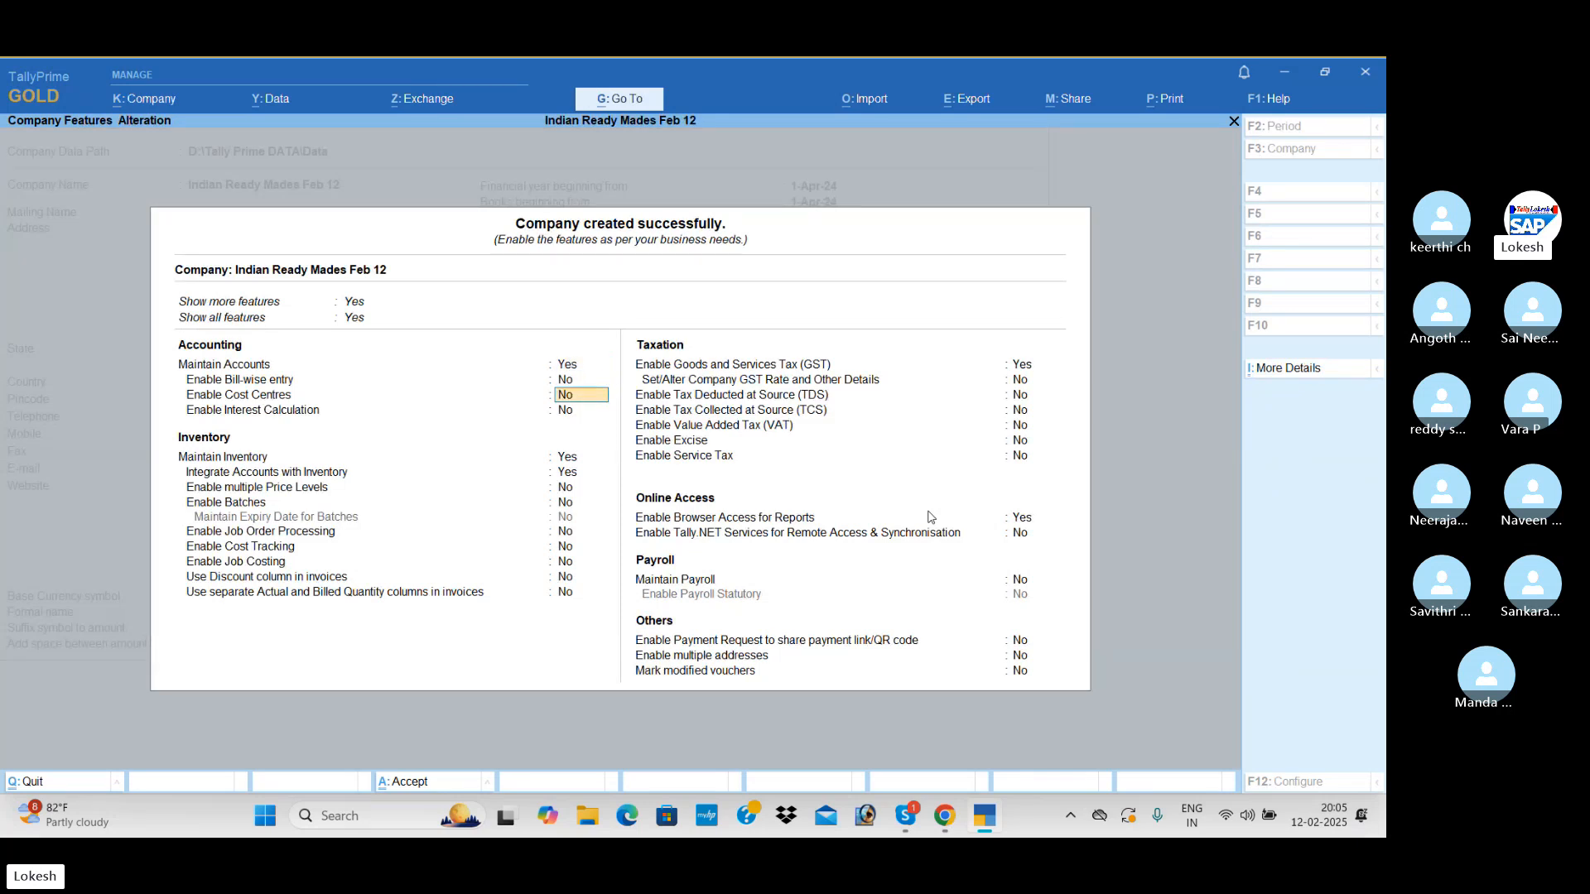
{"action": "key", "text": "Return"}
{"action": "key", "text": "Return"}
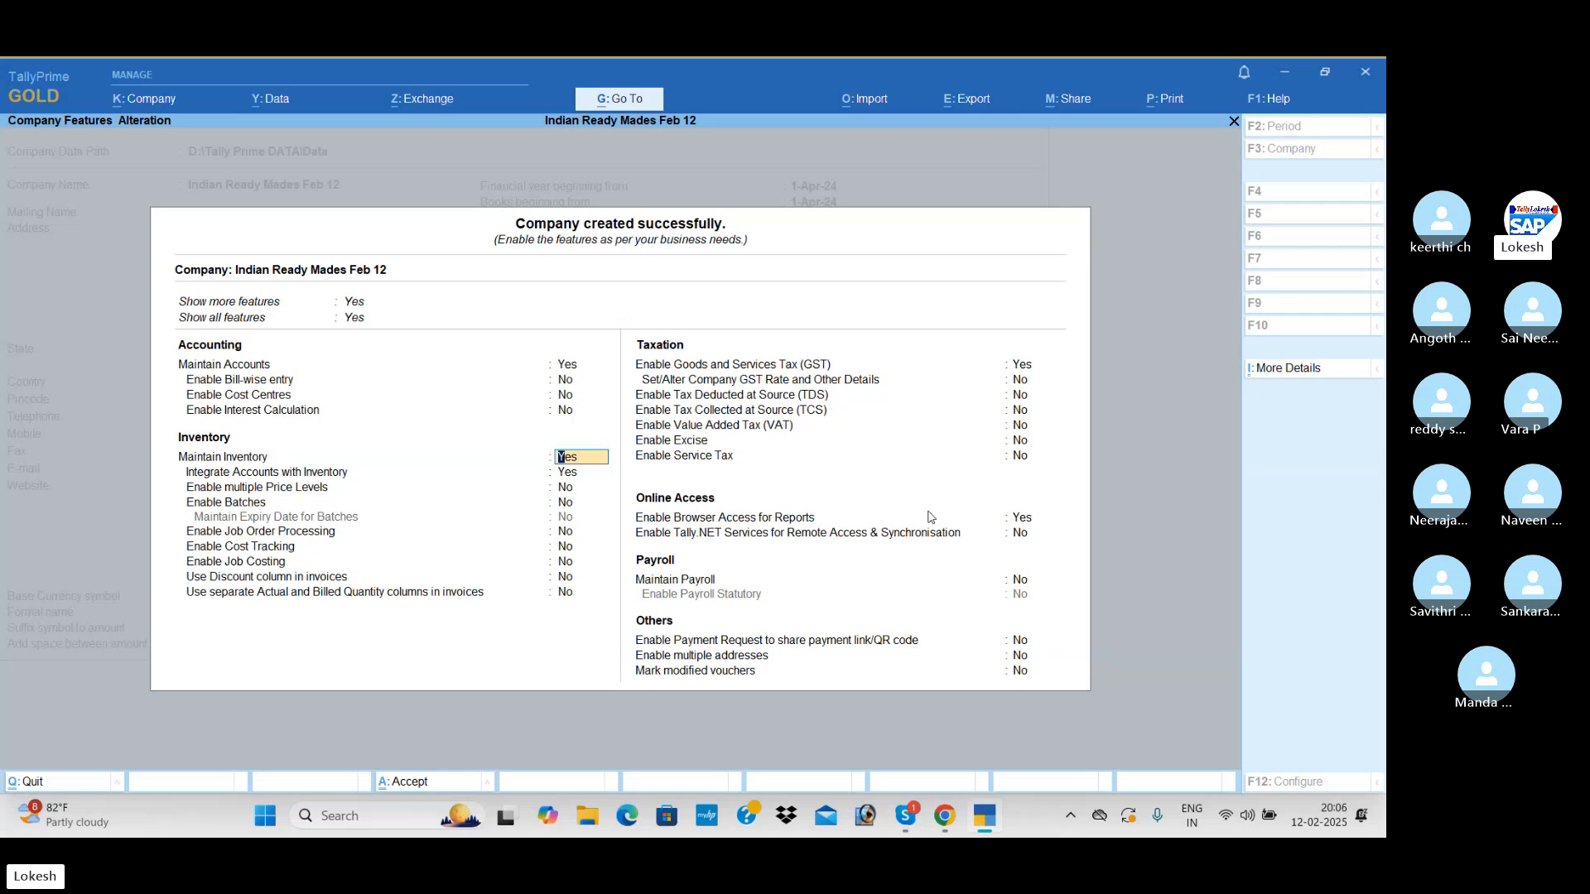
{"action": "key", "text": "Return"}
{"action": "key", "text": "Return"}
{"action": "key", "text": "Return"}
{"action": "key", "text": "Return"}
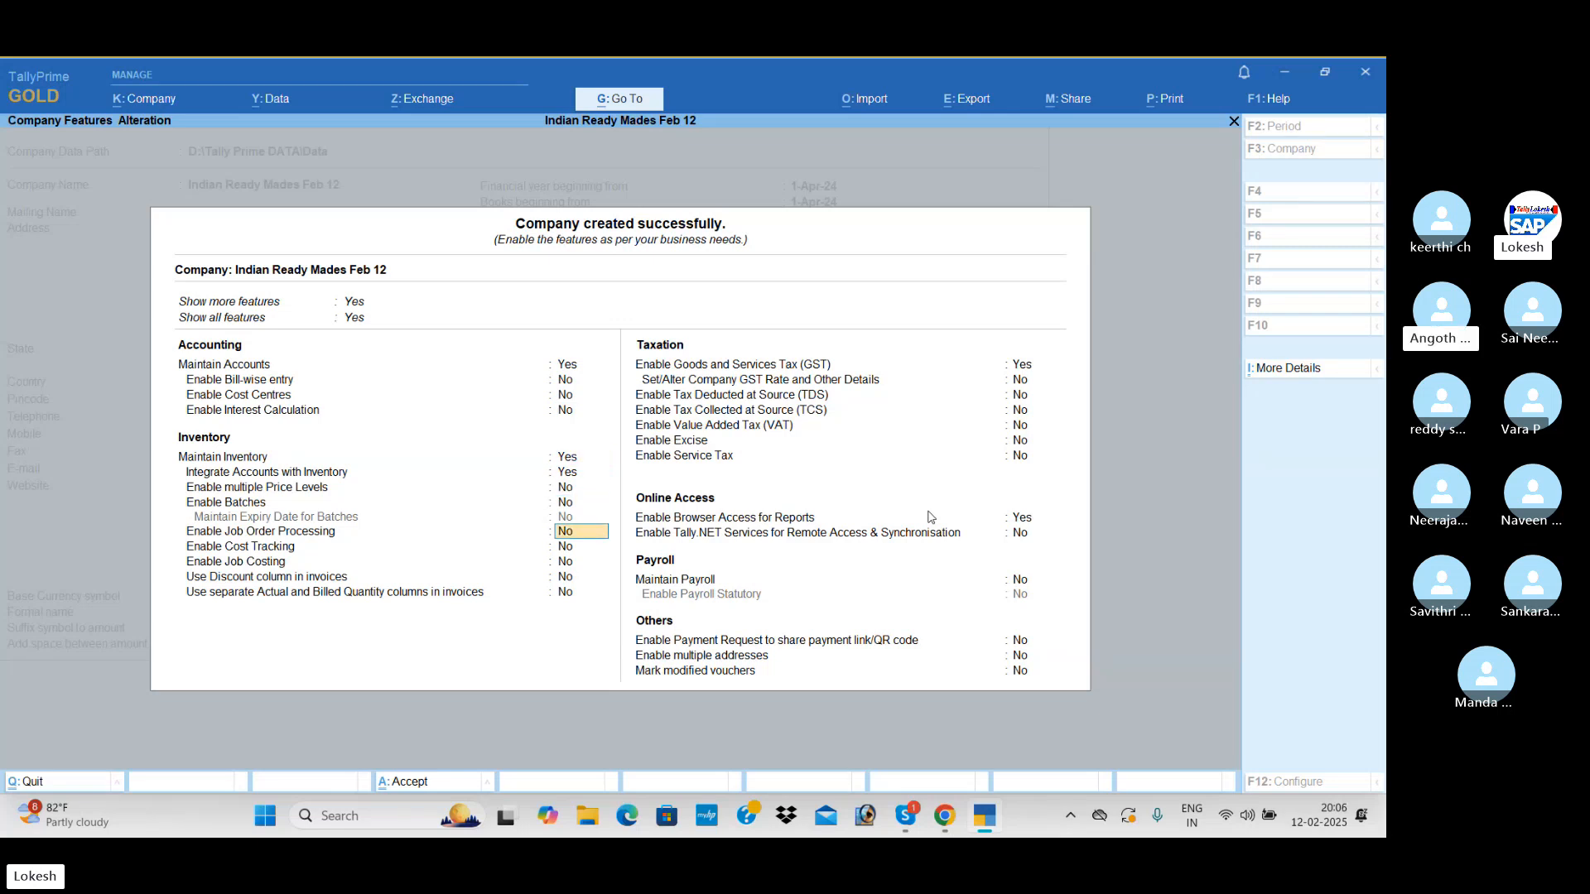
{"action": "key", "text": "Return"}
{"action": "key", "text": "Return"}
{"action": "key", "text": "Return"}
{"action": "key", "text": "Return"}
{"action": "key", "text": "Return"}
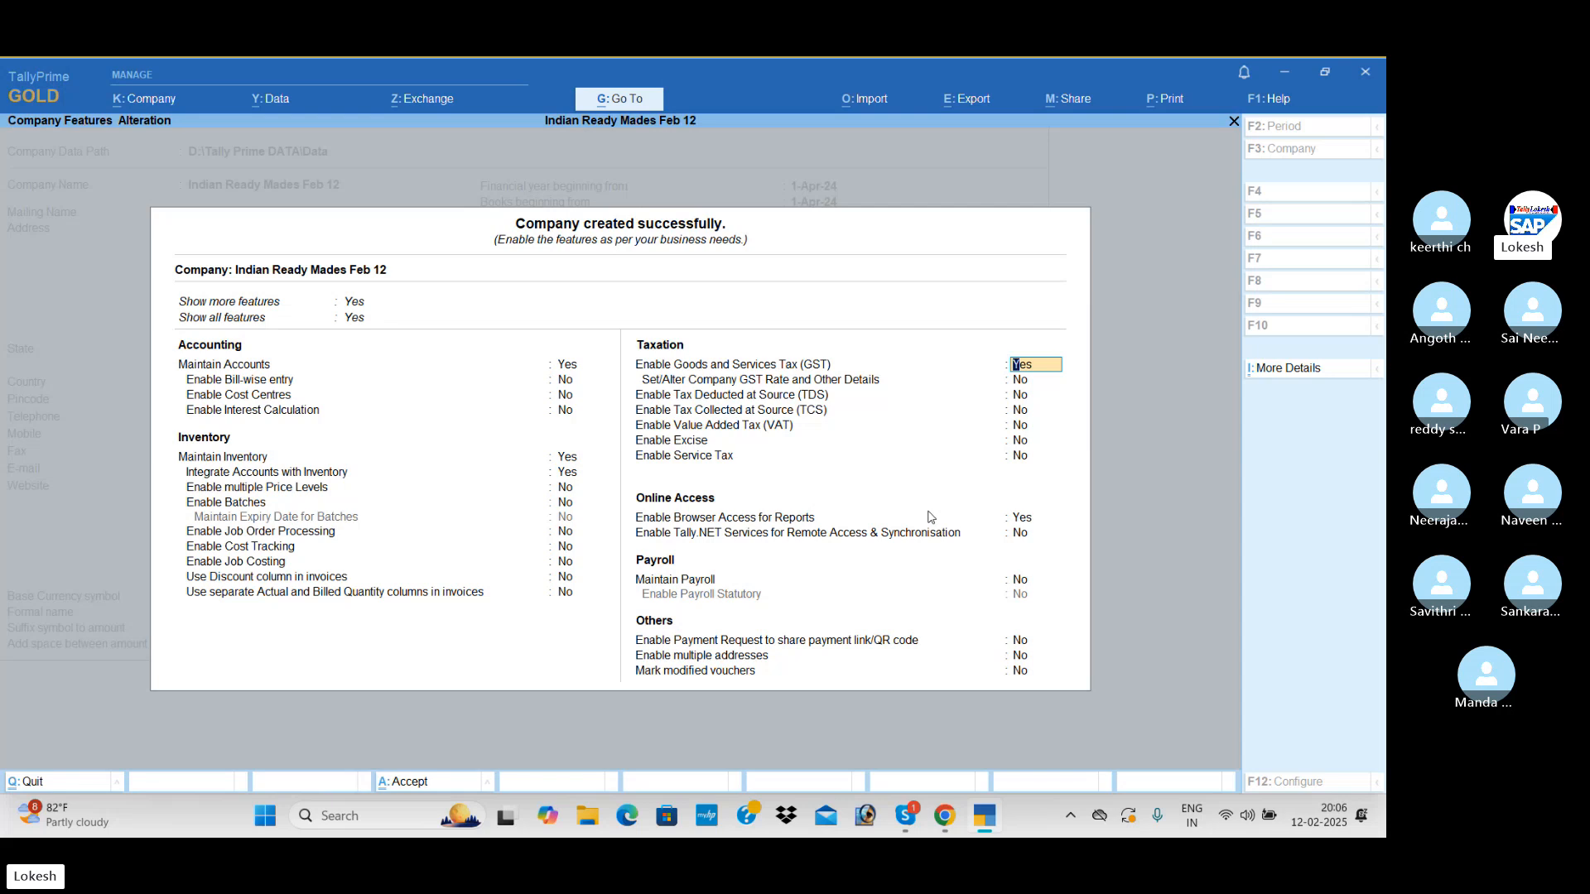
Disable Goods and Services Tax (GST) and browser access for reports, and save the company features
{"action": "type", "text": "n"}
{"action": "key", "text": "Return"}
{"action": "key", "text": "Return"}
{"action": "key", "text": "Return"}
{"action": "key", "text": "Return"}
{"action": "key", "text": "Return"}
{"action": "key", "text": "Return"}
{"action": "type", "text": "n"}
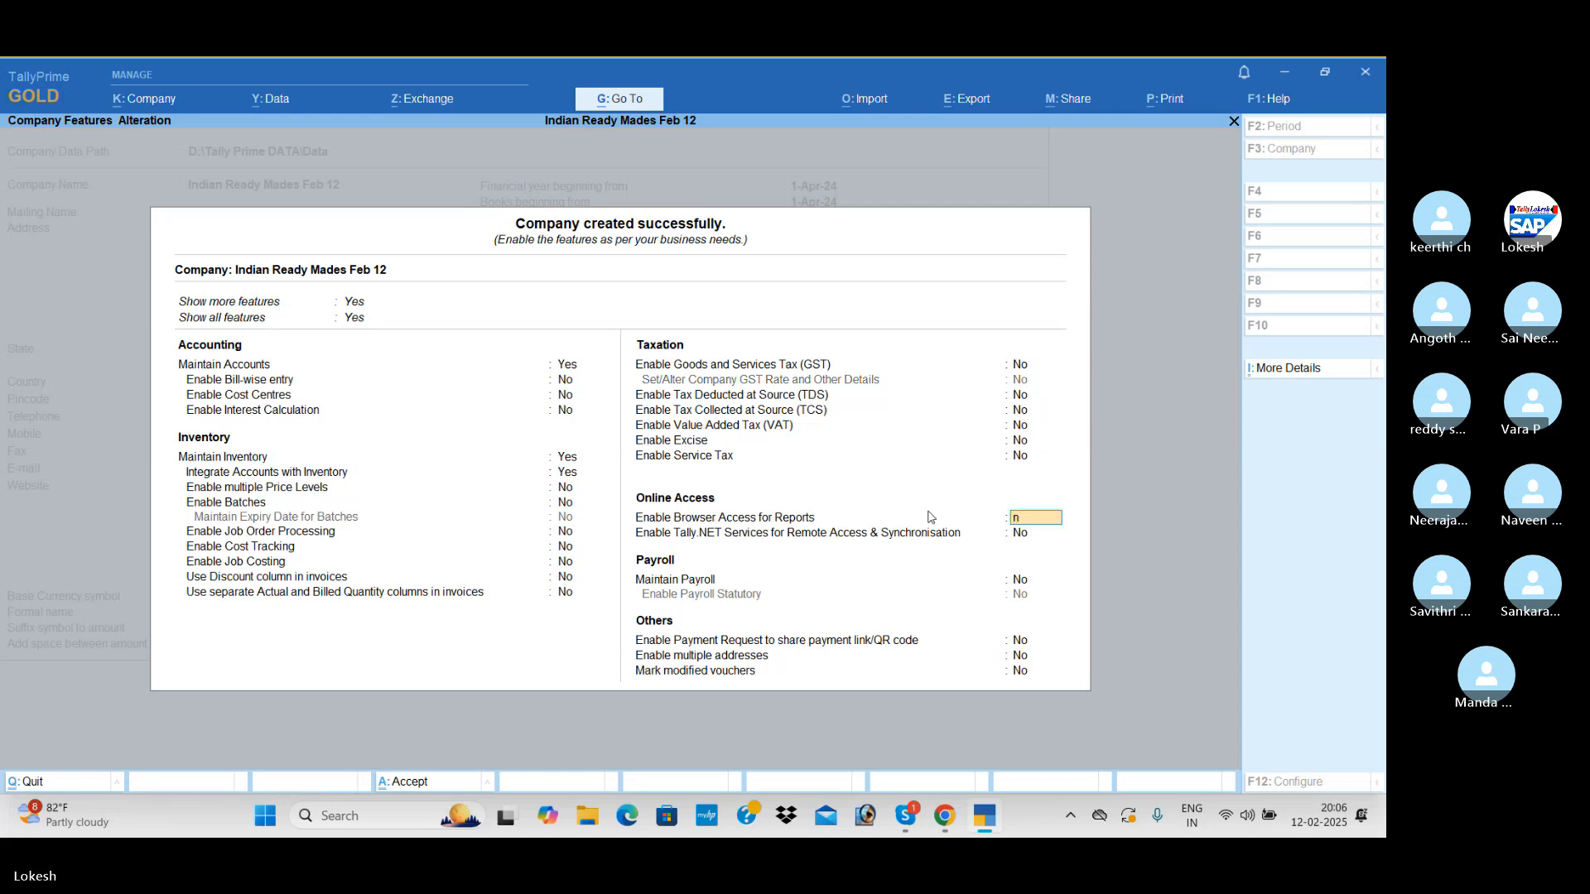
{"action": "key", "text": "Return"}
{"action": "key", "text": "Return"}
{"action": "key", "text": "Return"}
{"action": "key", "text": "Return"}
{"action": "key", "text": "Return"}
{"action": "key", "text": "Return"}
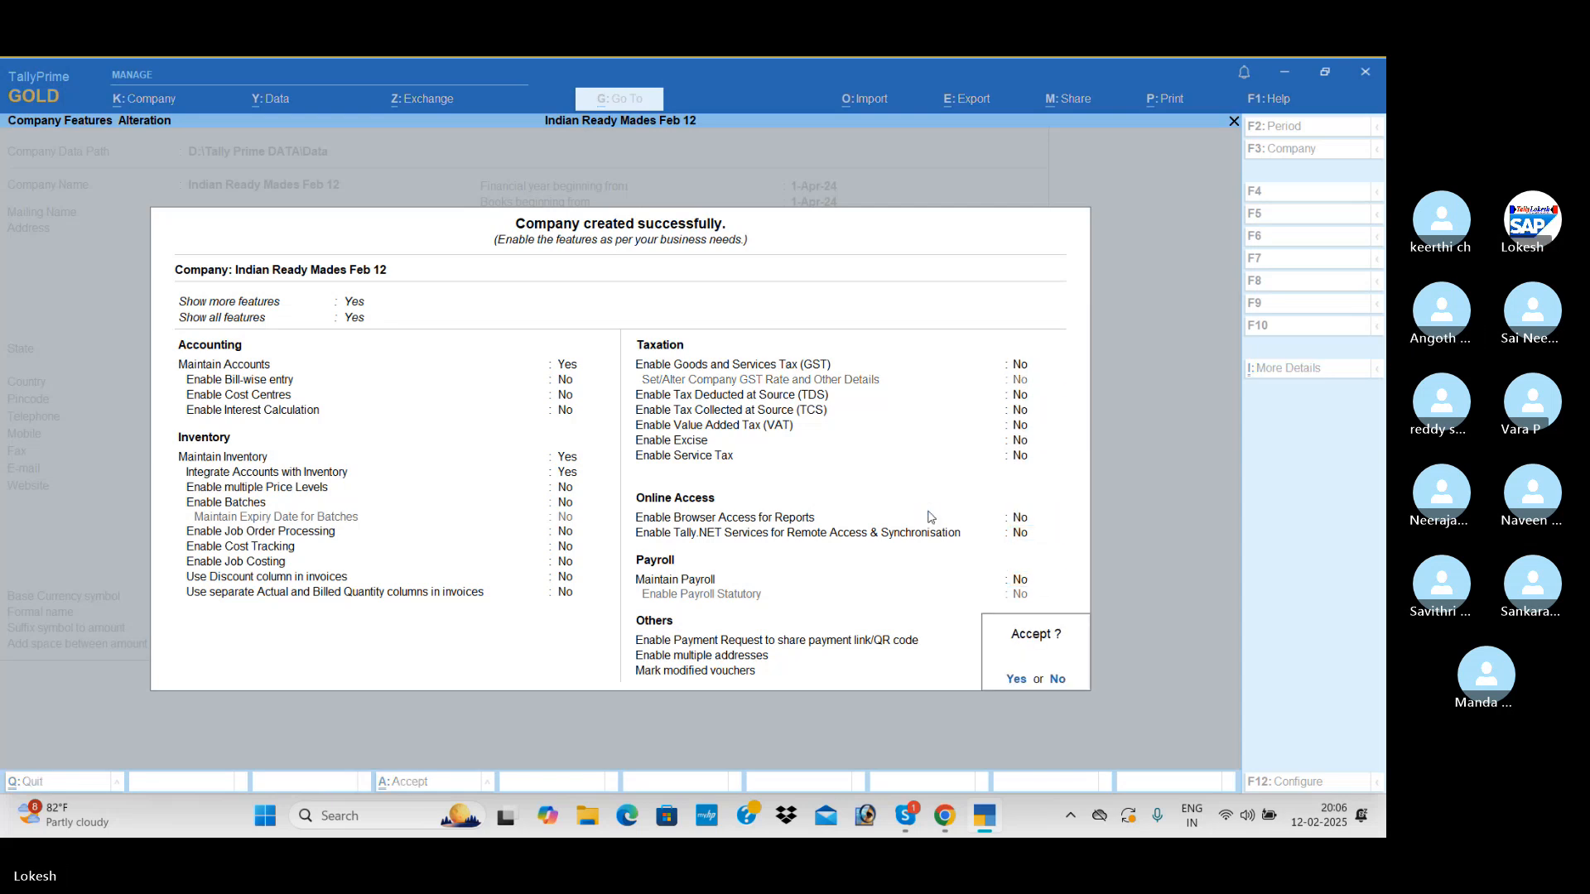
{"action": "key", "text": "Return"}
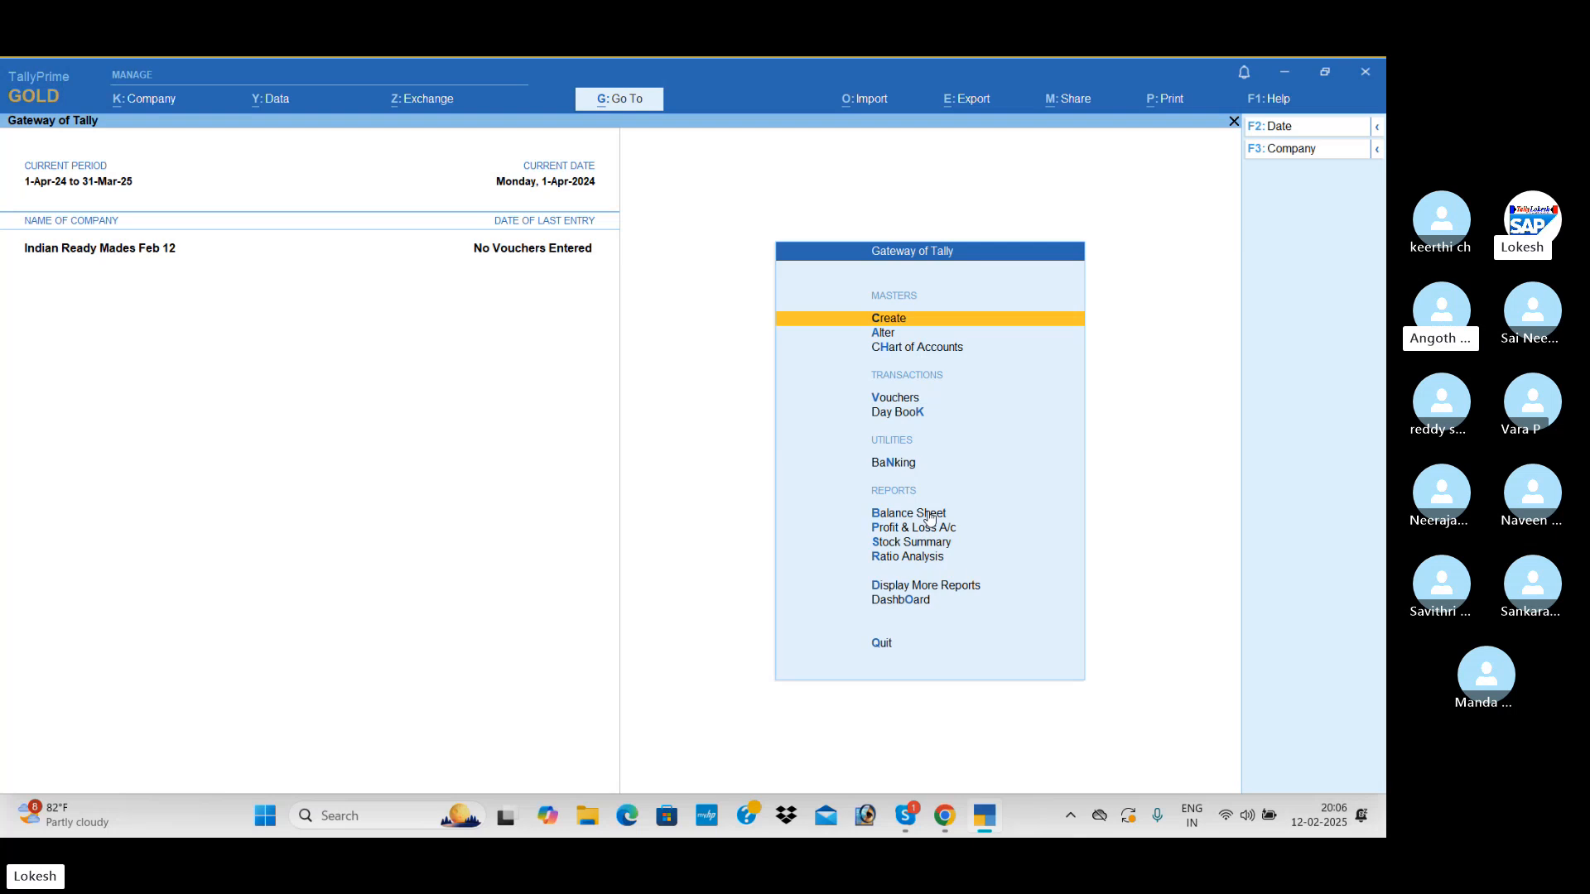
Create a ledger named Capital under the Capital Account group and save it
{"action": "key", "text": "Return"}
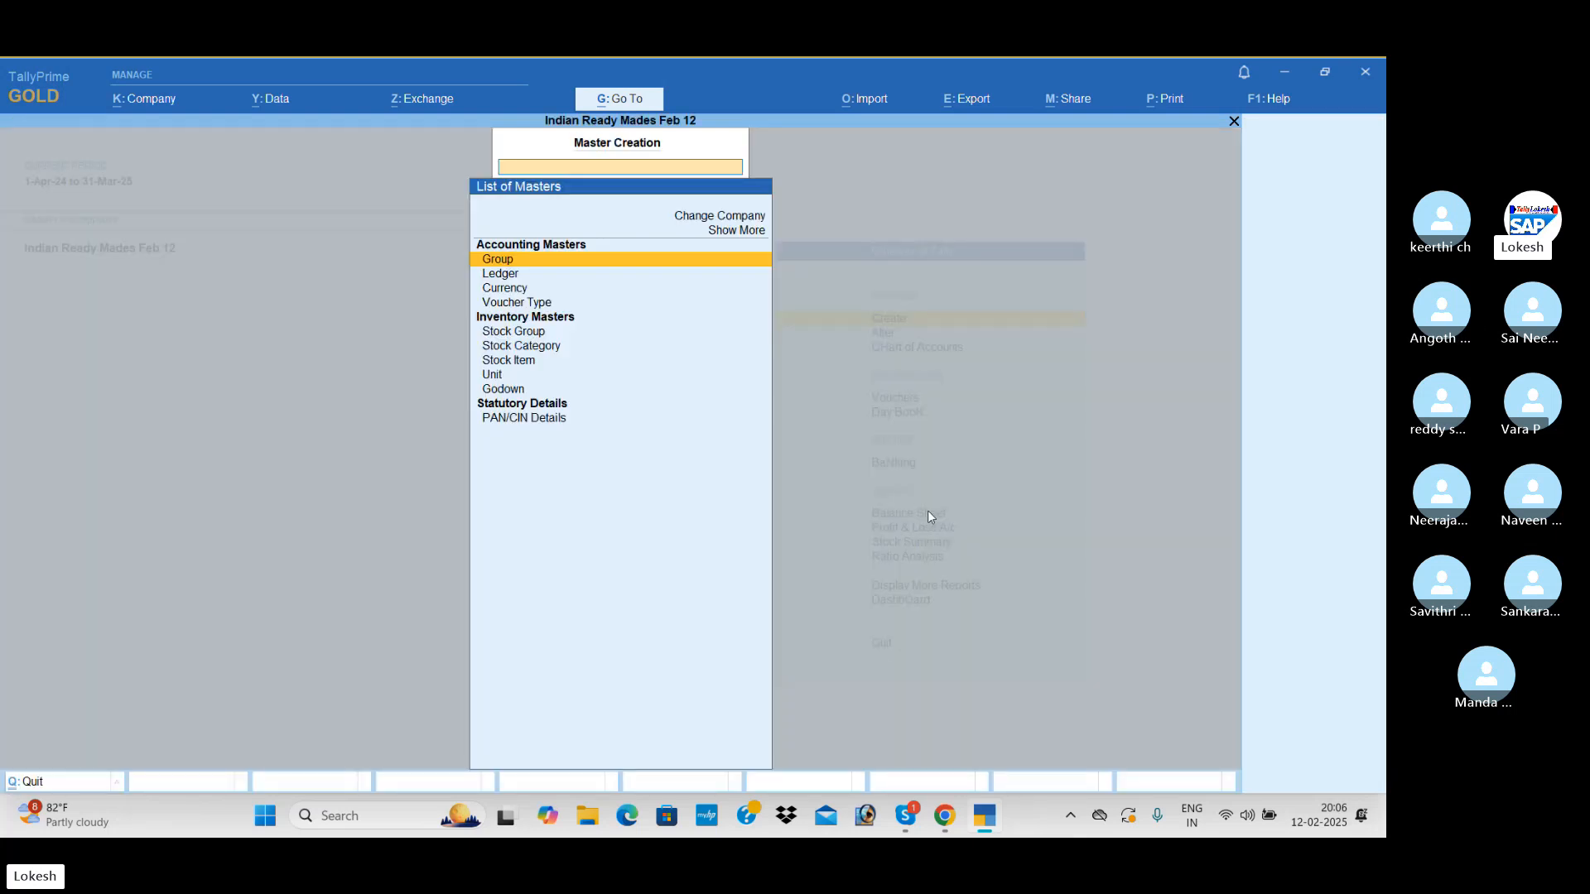
{"action": "key", "text": "Down"}
{"action": "key", "text": "Return"}
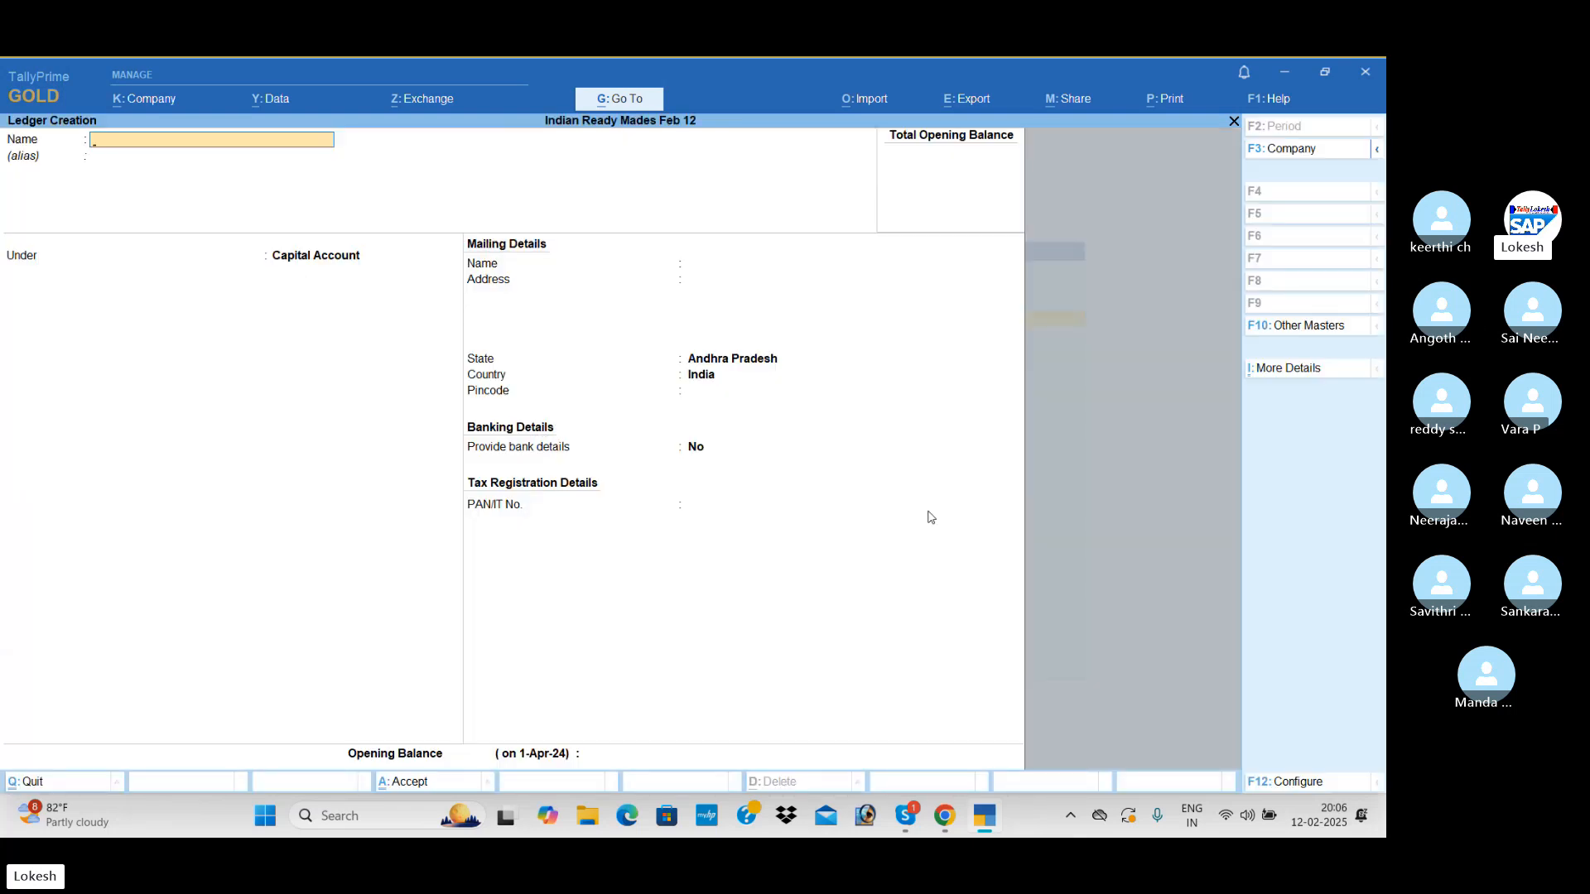
{"action": "type", "text": "Capital"}
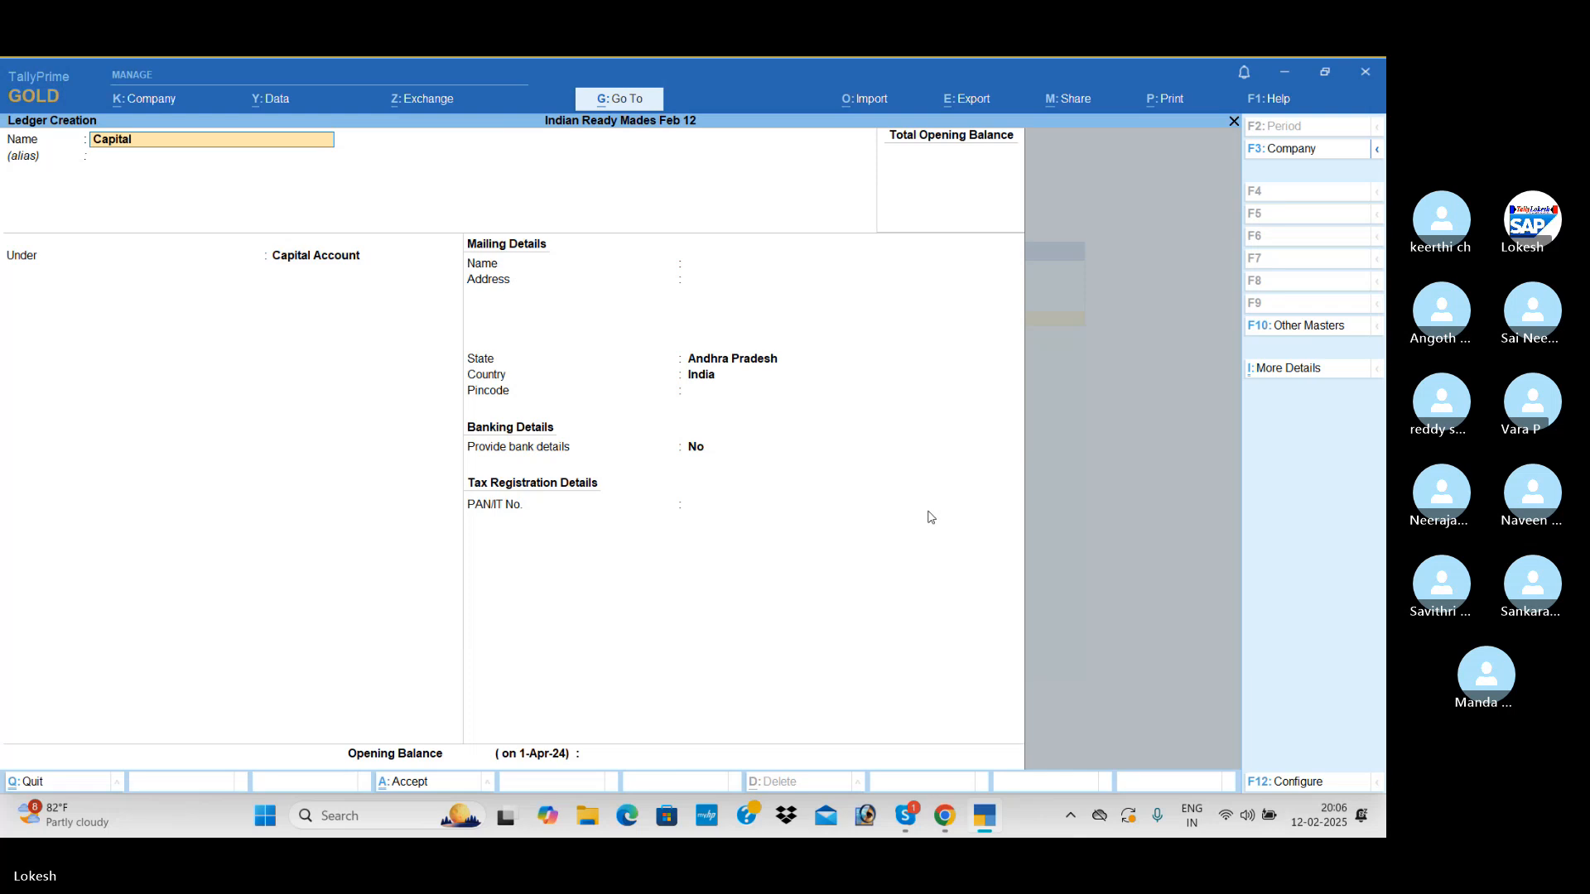
{"action": "key", "text": "Return"}
{"action": "key", "text": "Return"}
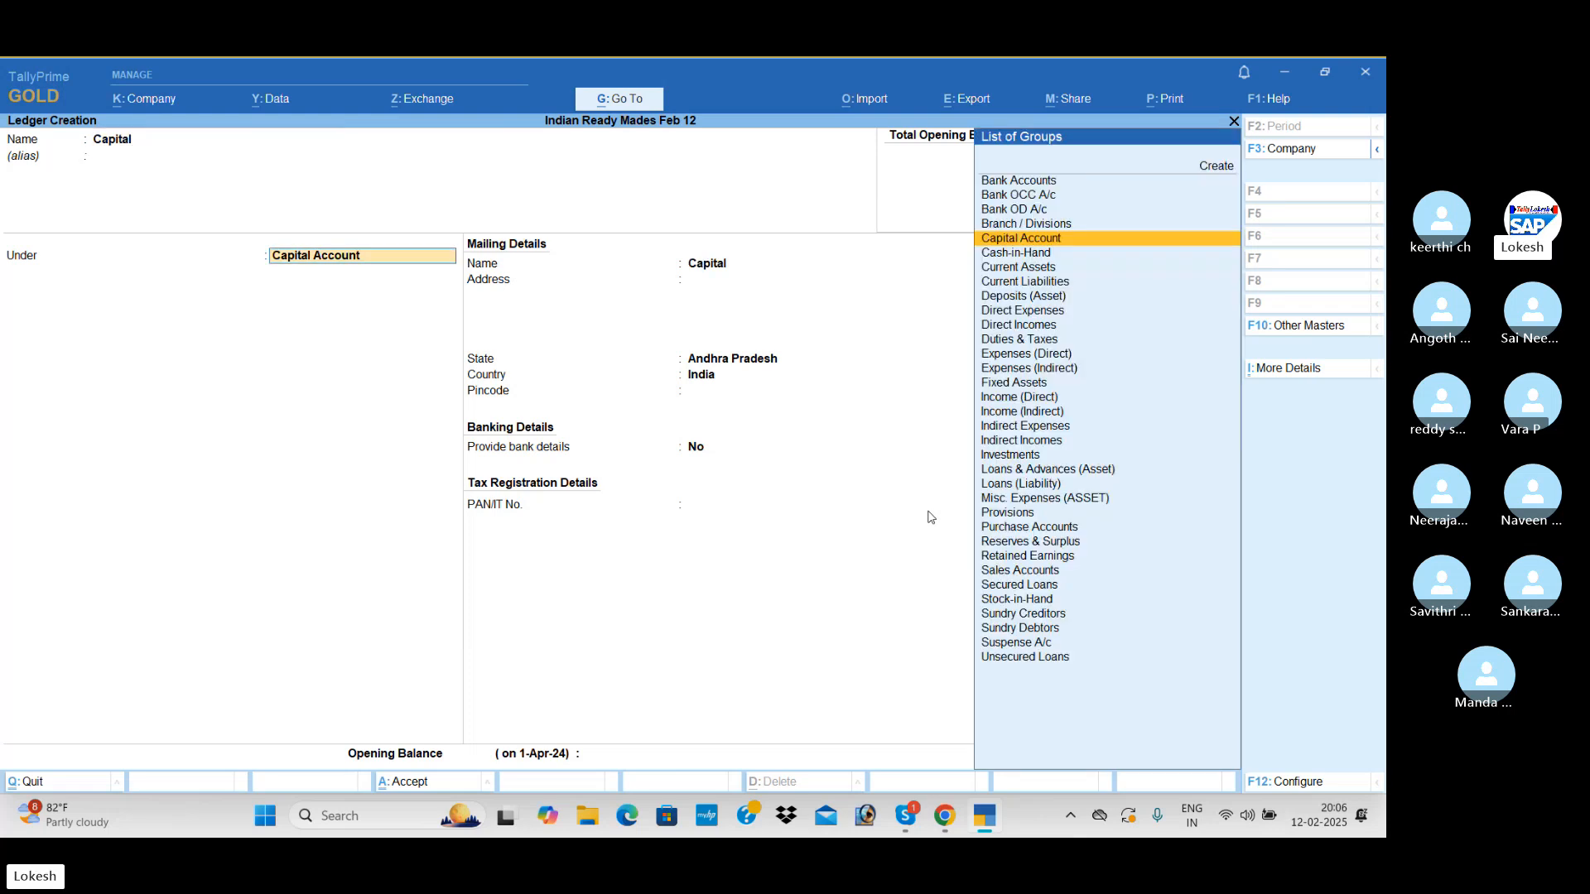
{"action": "key", "text": "Return"}
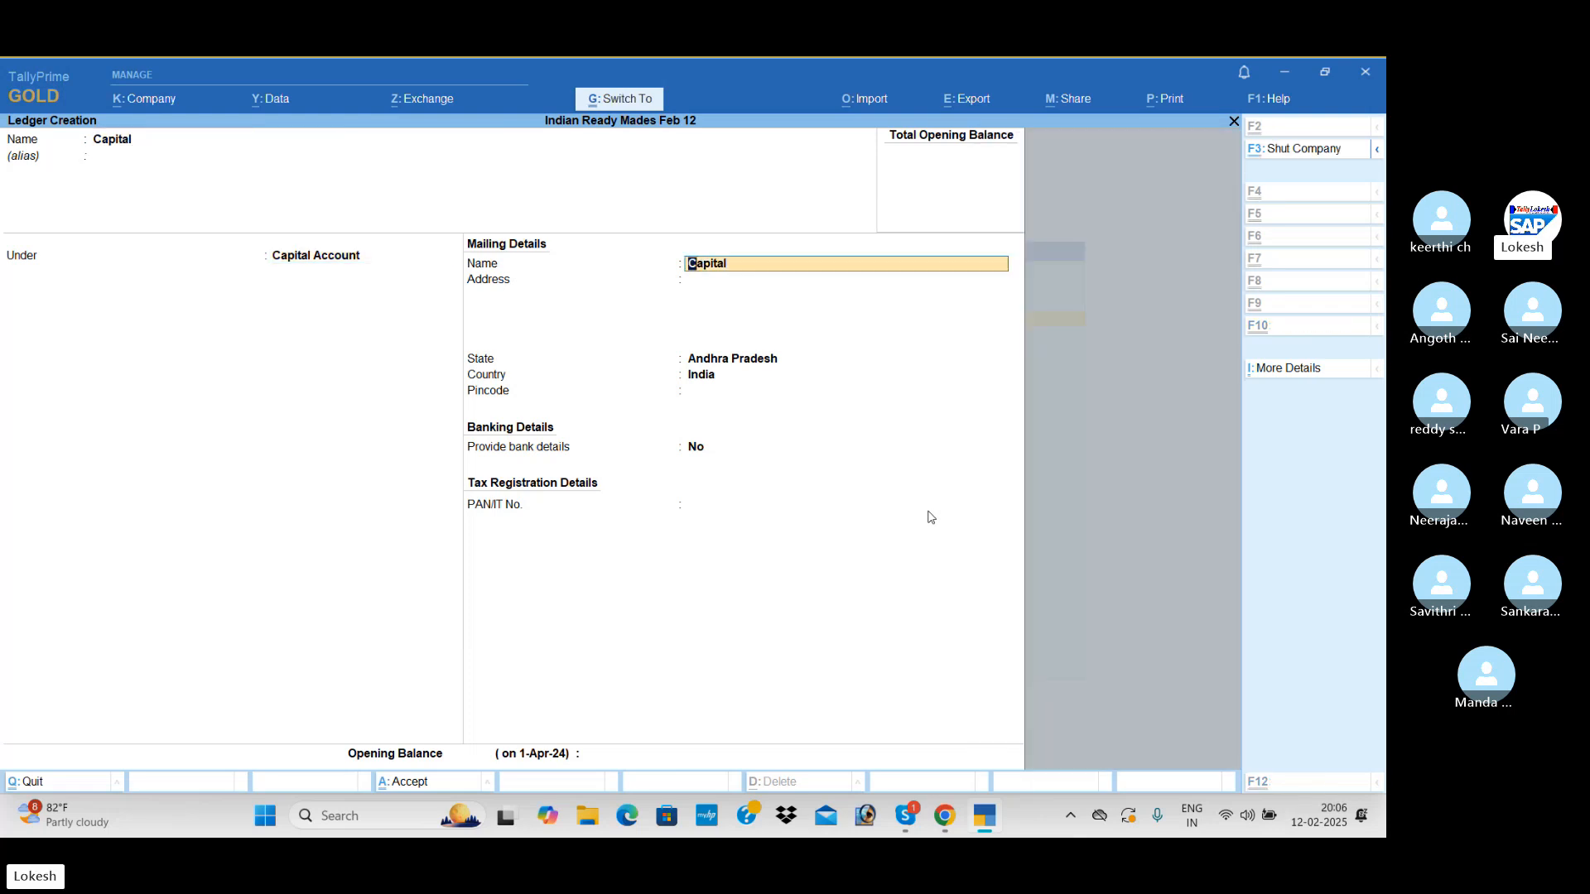
{"action": "key", "text": "ctrl+a"}
Create a ledger named Purchase under the Purchase Accounts group, with the ledger type left as Not Applicable
{"action": "type", "text": "Purchase"}
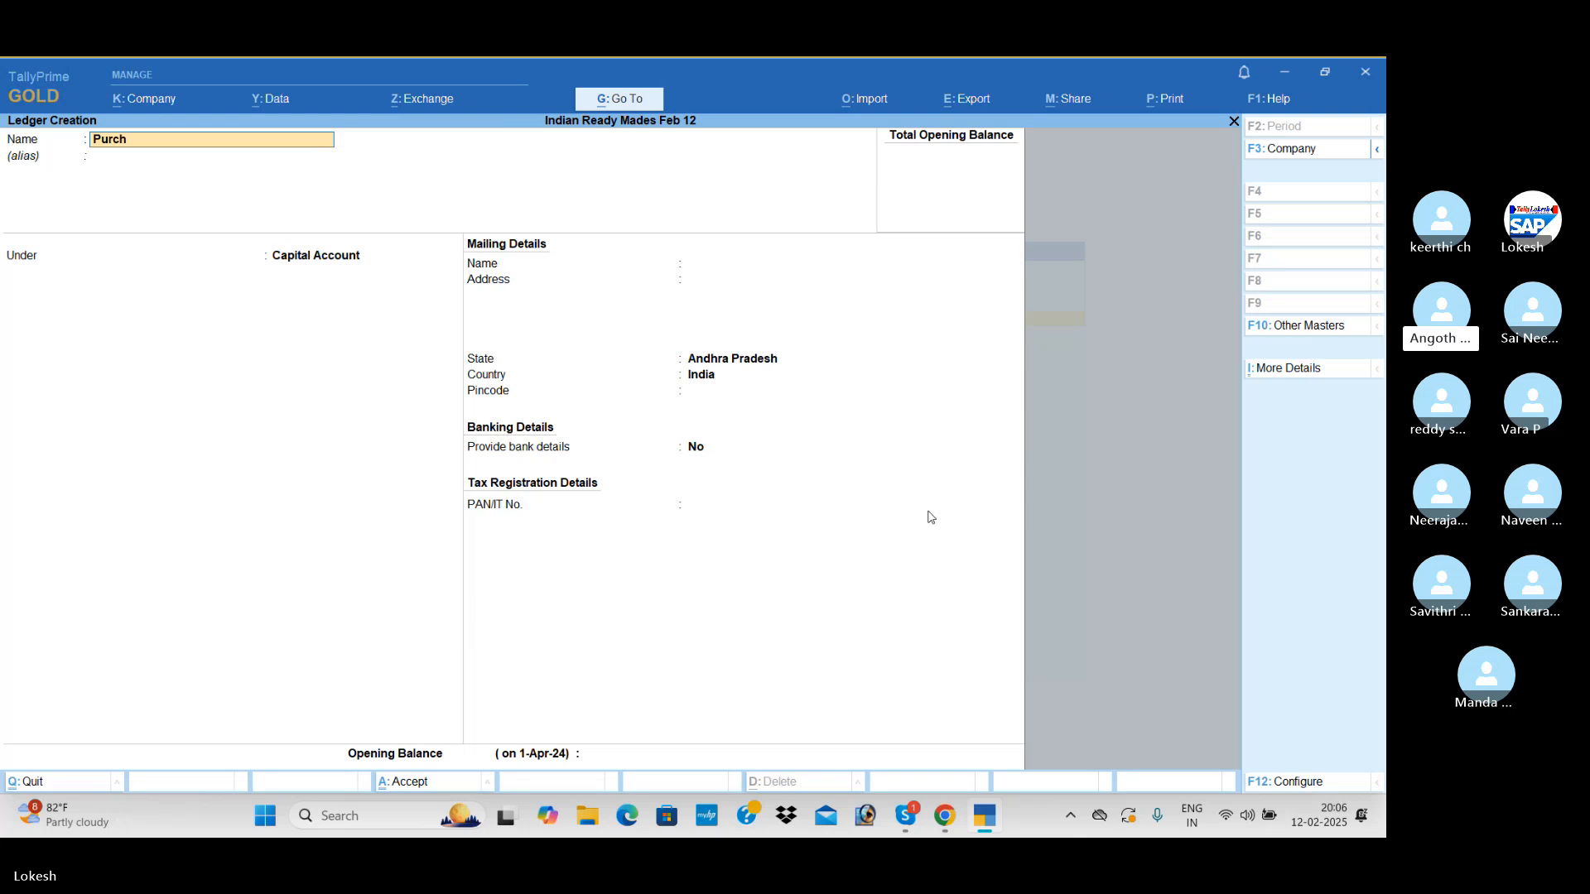
{"action": "key", "text": "Return"}
{"action": "key", "text": "Return"}
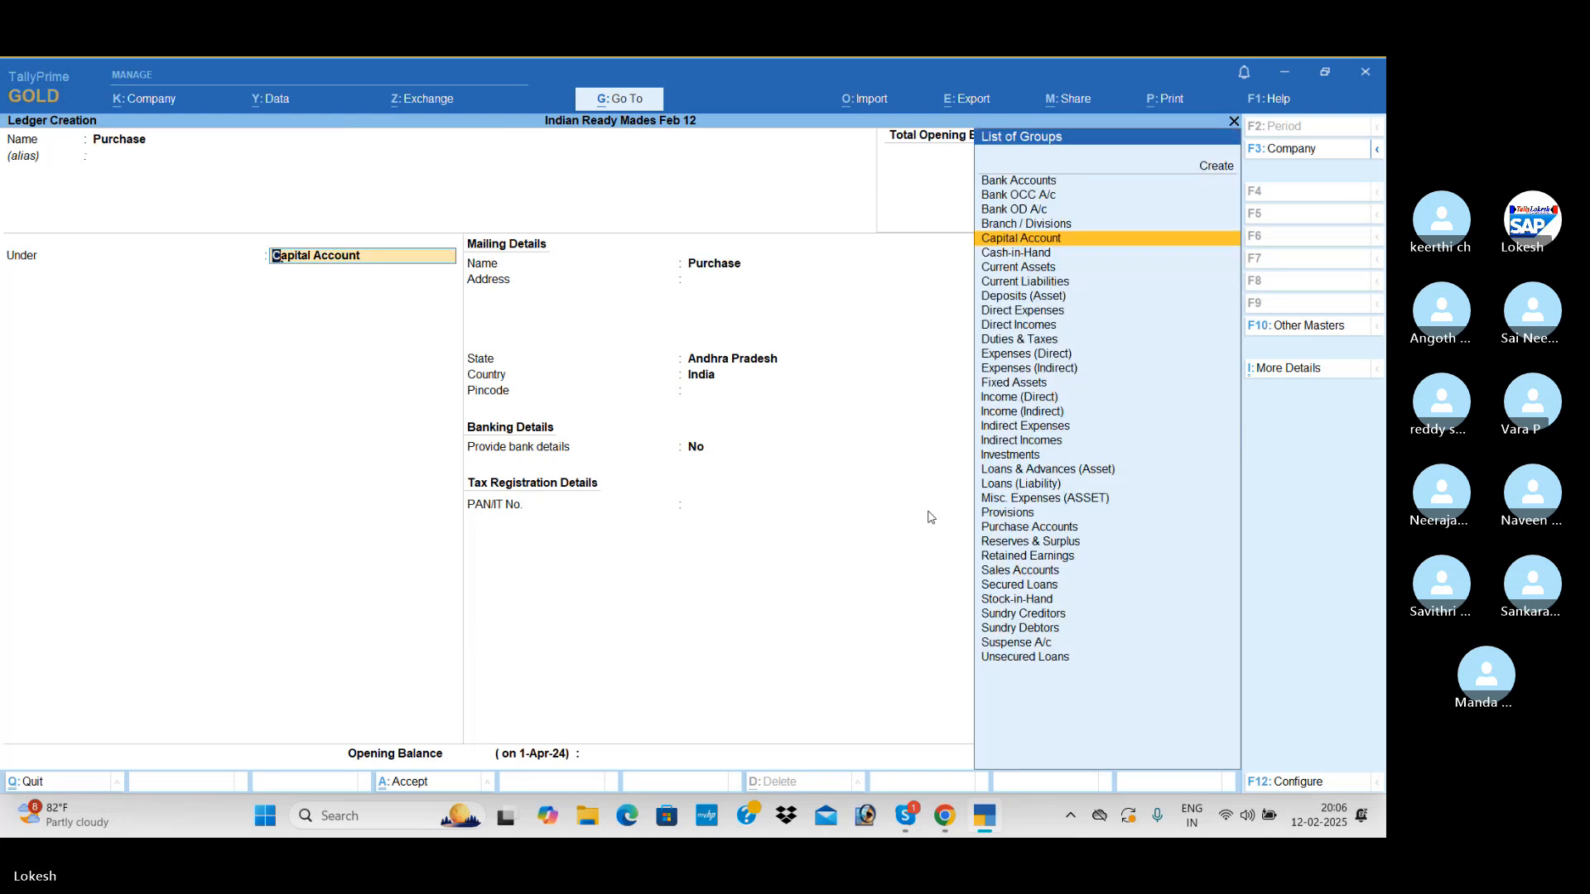
{"action": "type", "text": "Pu"}
{"action": "key", "text": "Return"}
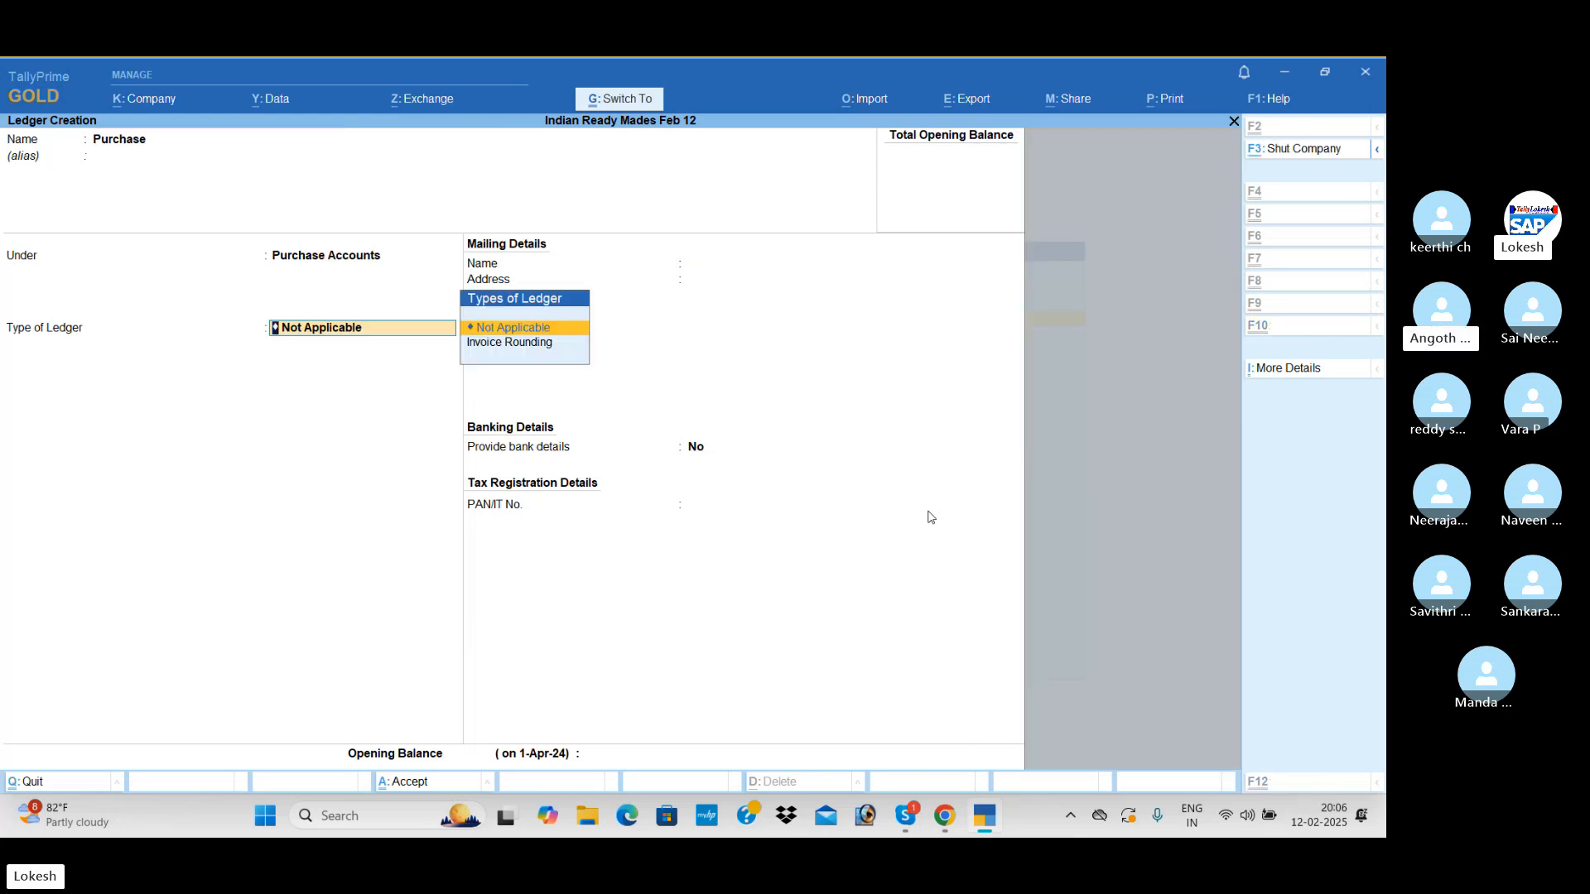
{"action": "key", "text": "ctrl+a"}
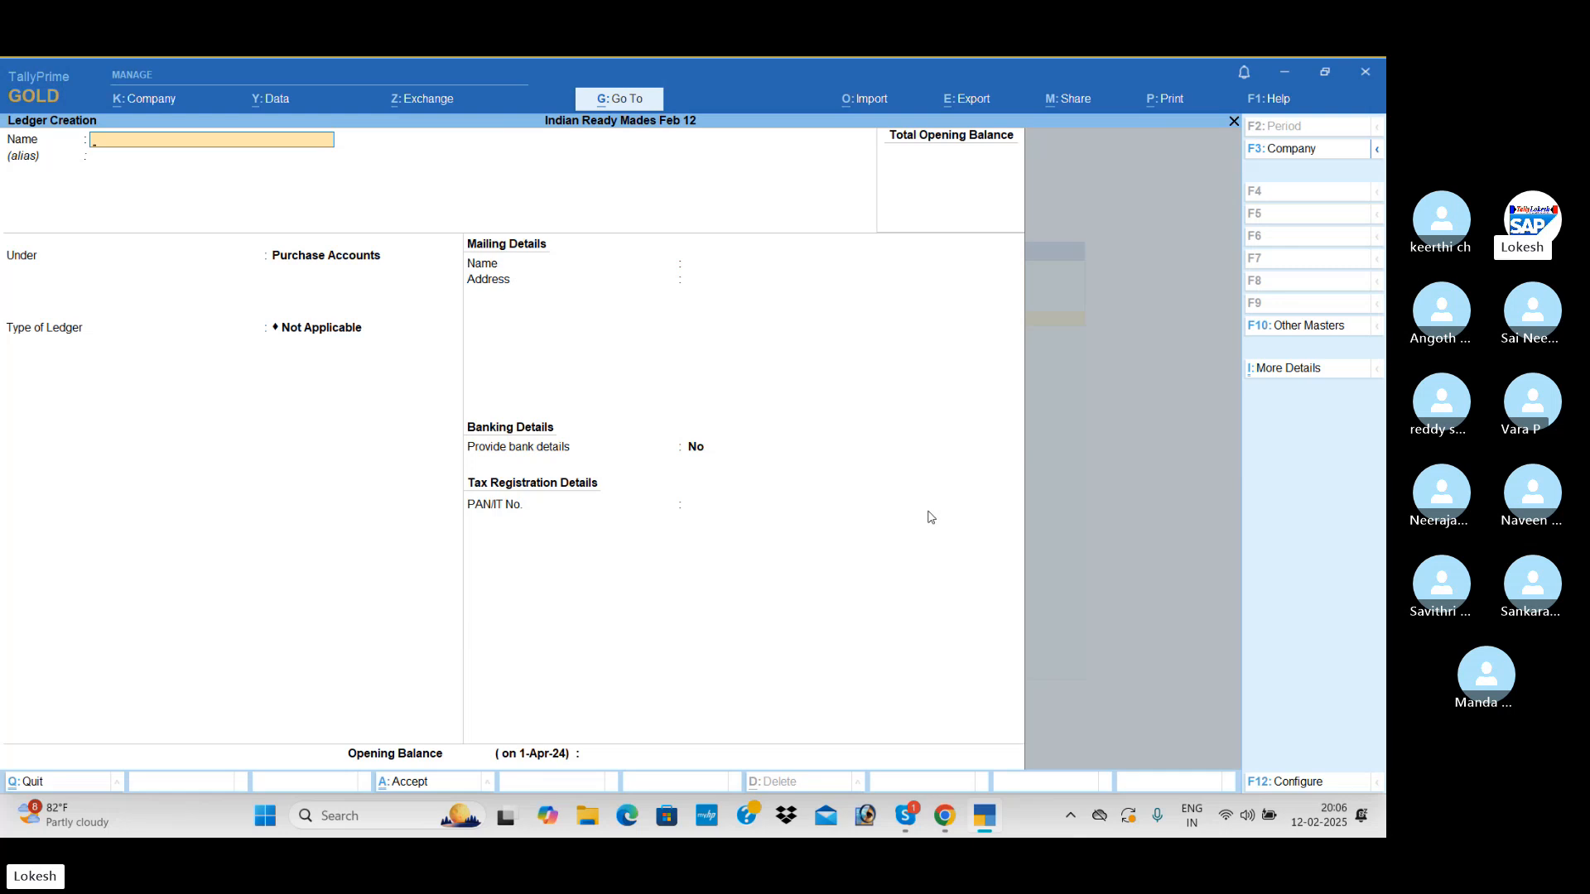
Create a ledger named Indian Garments under the Sundry Creditors group and save it
{"action": "type", "text": "Indian Garments"}
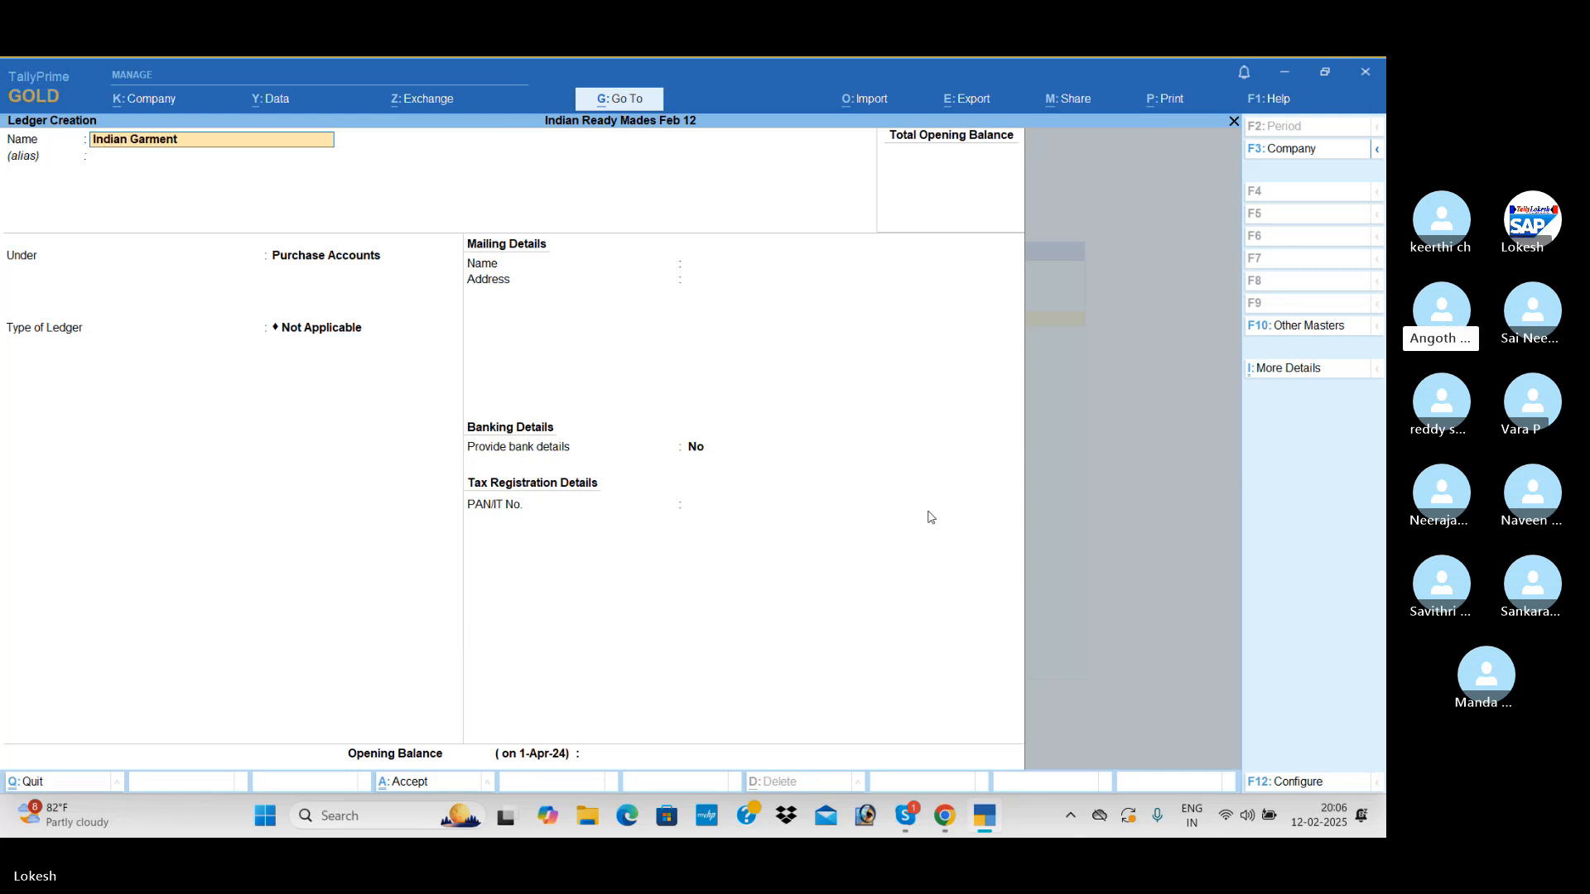
{"action": "key", "text": "Return"}
{"action": "key", "text": "Return"}
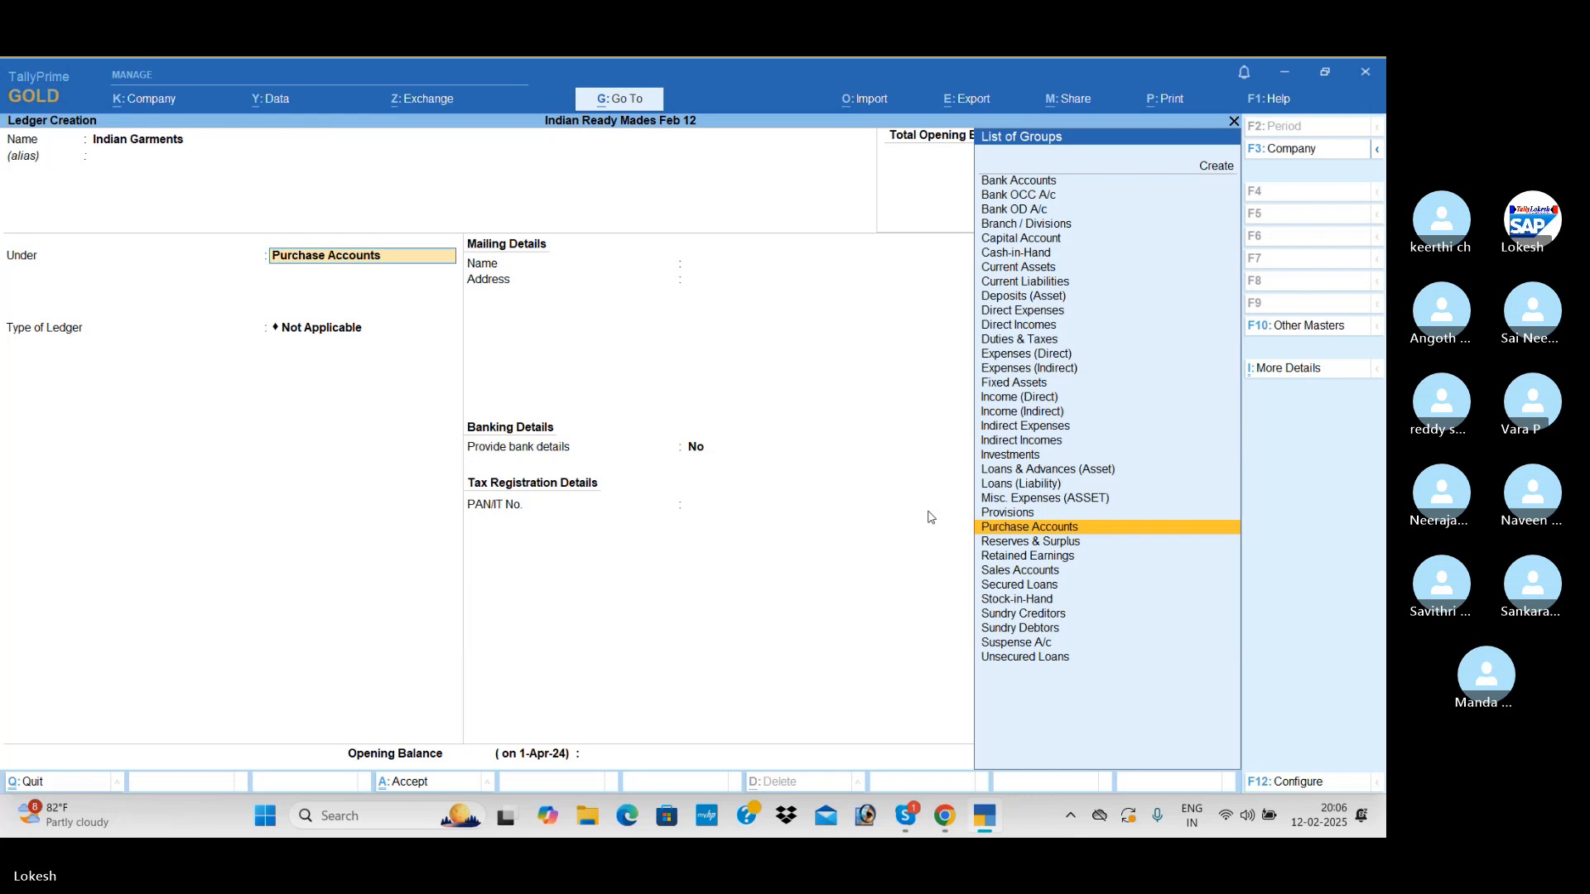
{"action": "type", "text": "Sun"}
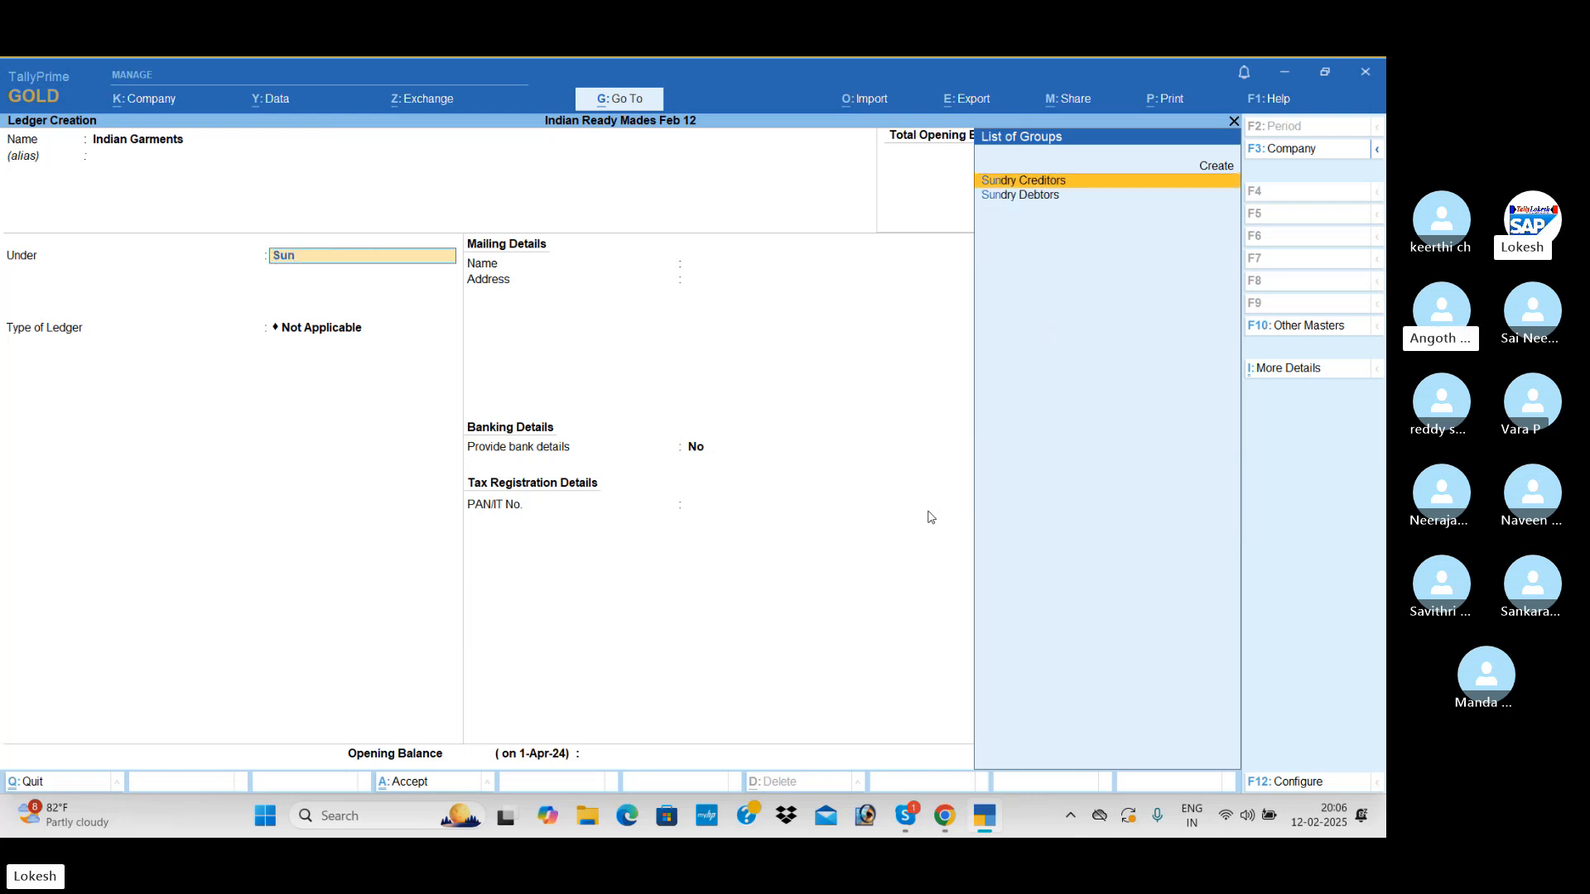
{"action": "key", "text": "Return"}
{"action": "key", "text": "ctrl+a"}
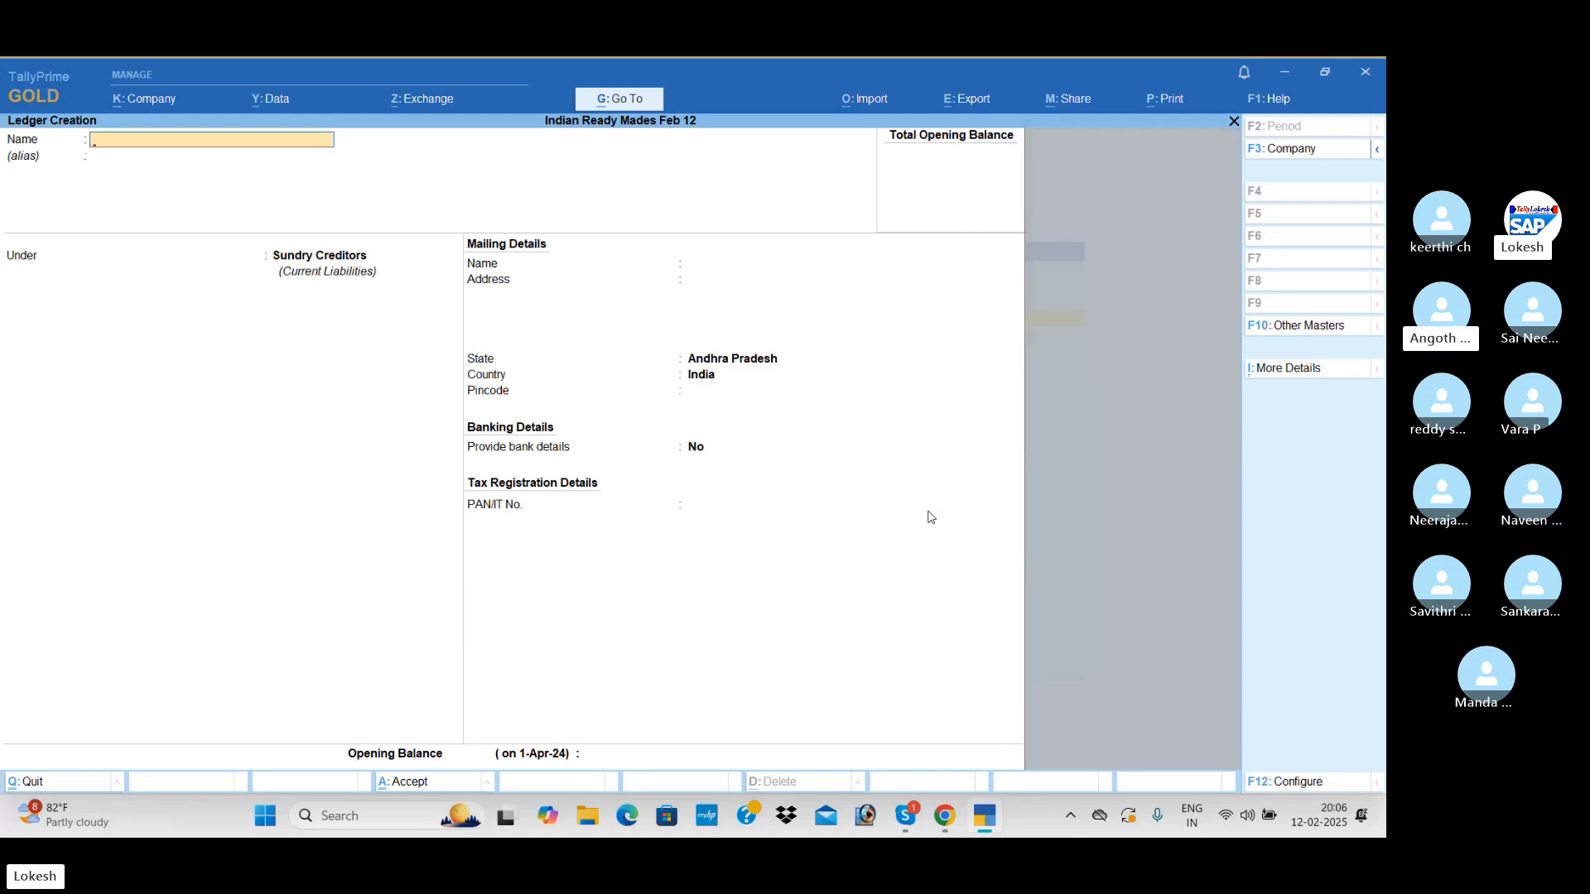
Create a ledger named Galaxy Pvt Ltd under the Sundry Creditors group and save it
{"action": "type", "text": "Gala"}
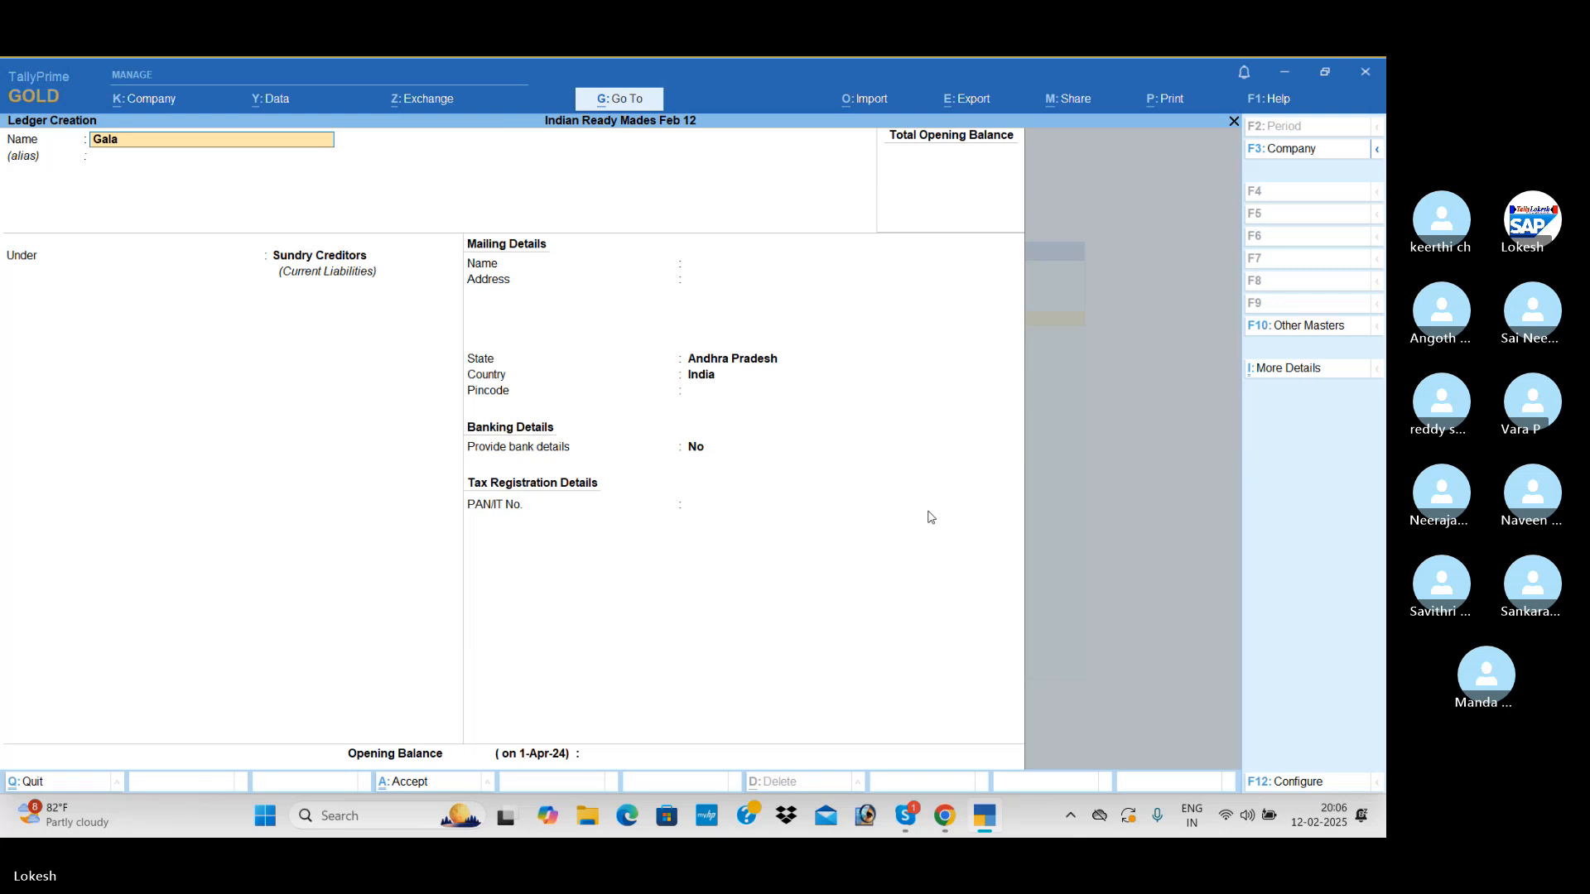
{"action": "type", "text": "xy Pvt Ltd"}
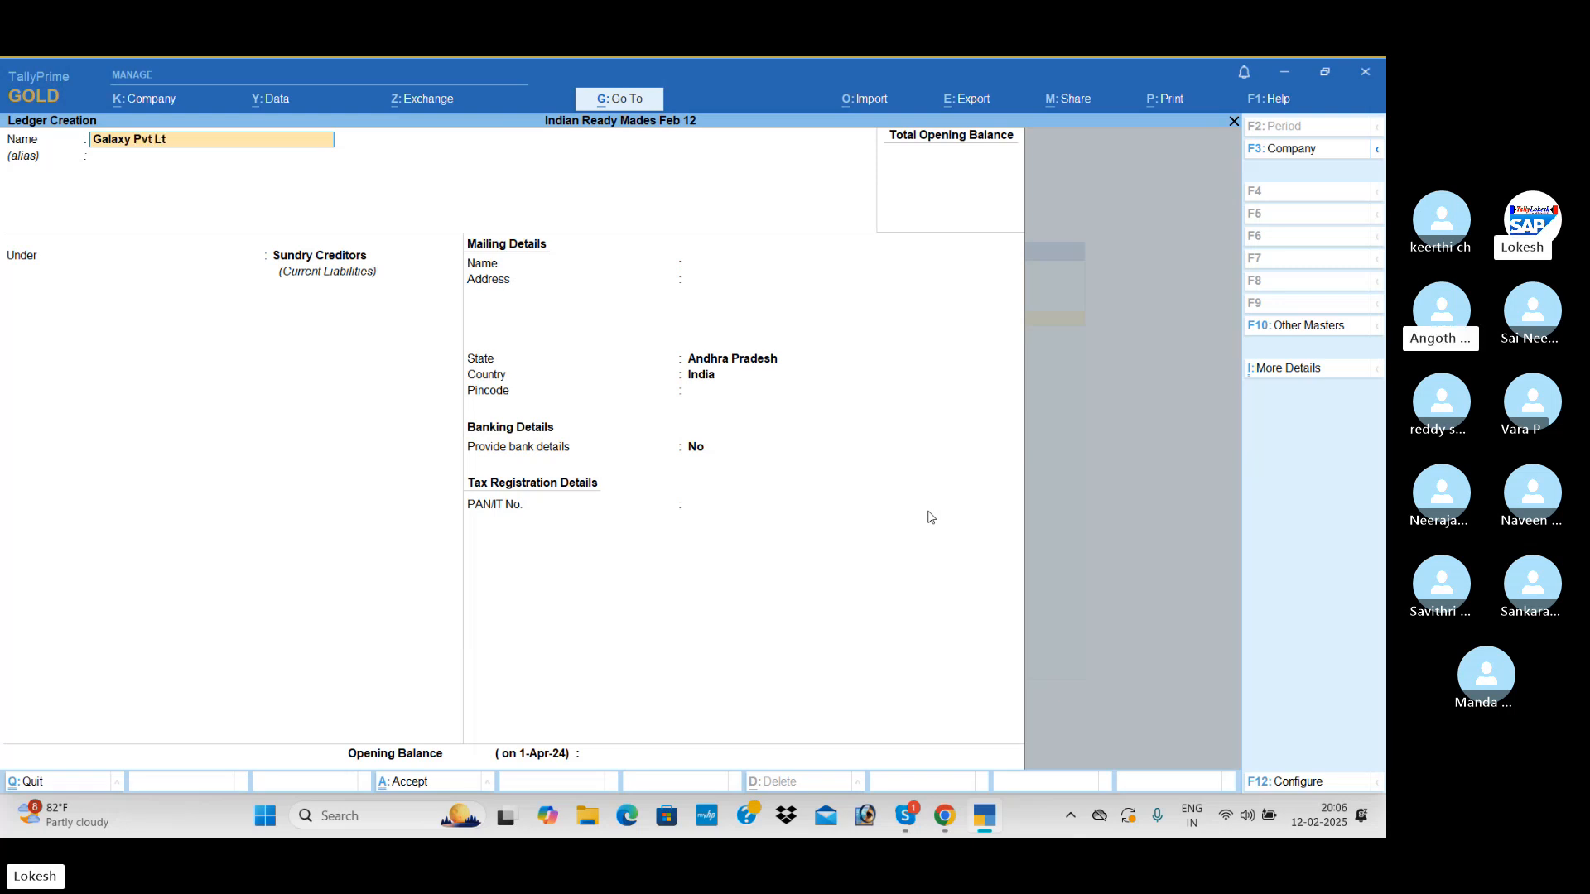
{"action": "key", "text": "Return"}
{"action": "key", "text": "Return"}
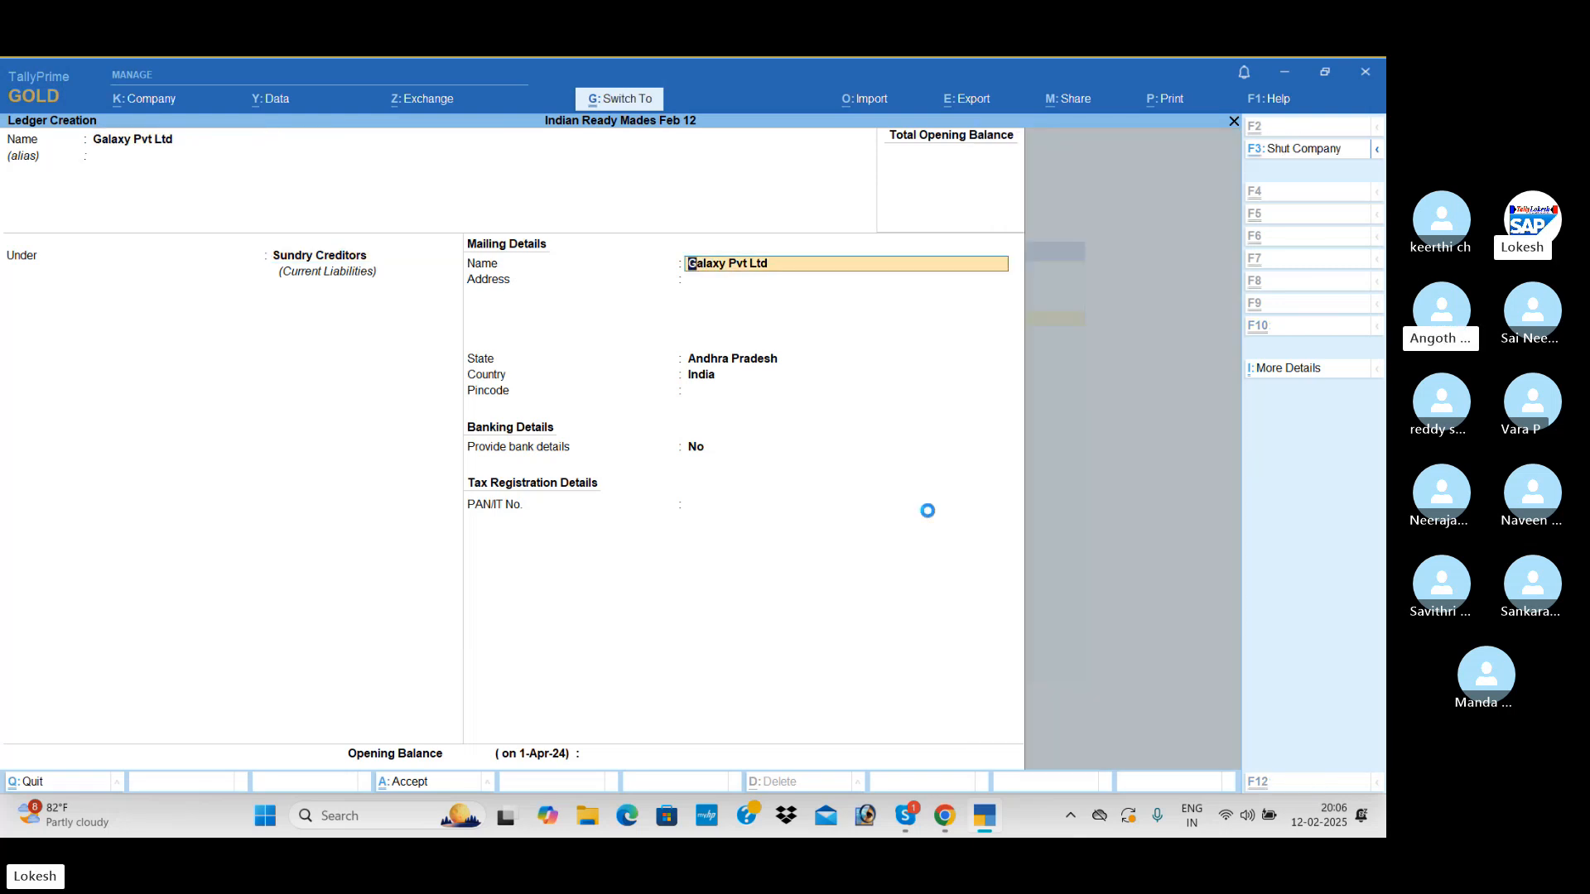
{"action": "key", "text": "ctrl+a"}
Create a ledger named Niraja Traders under the Sundry Creditors group and save it
{"action": "type", "text": "Ni"}
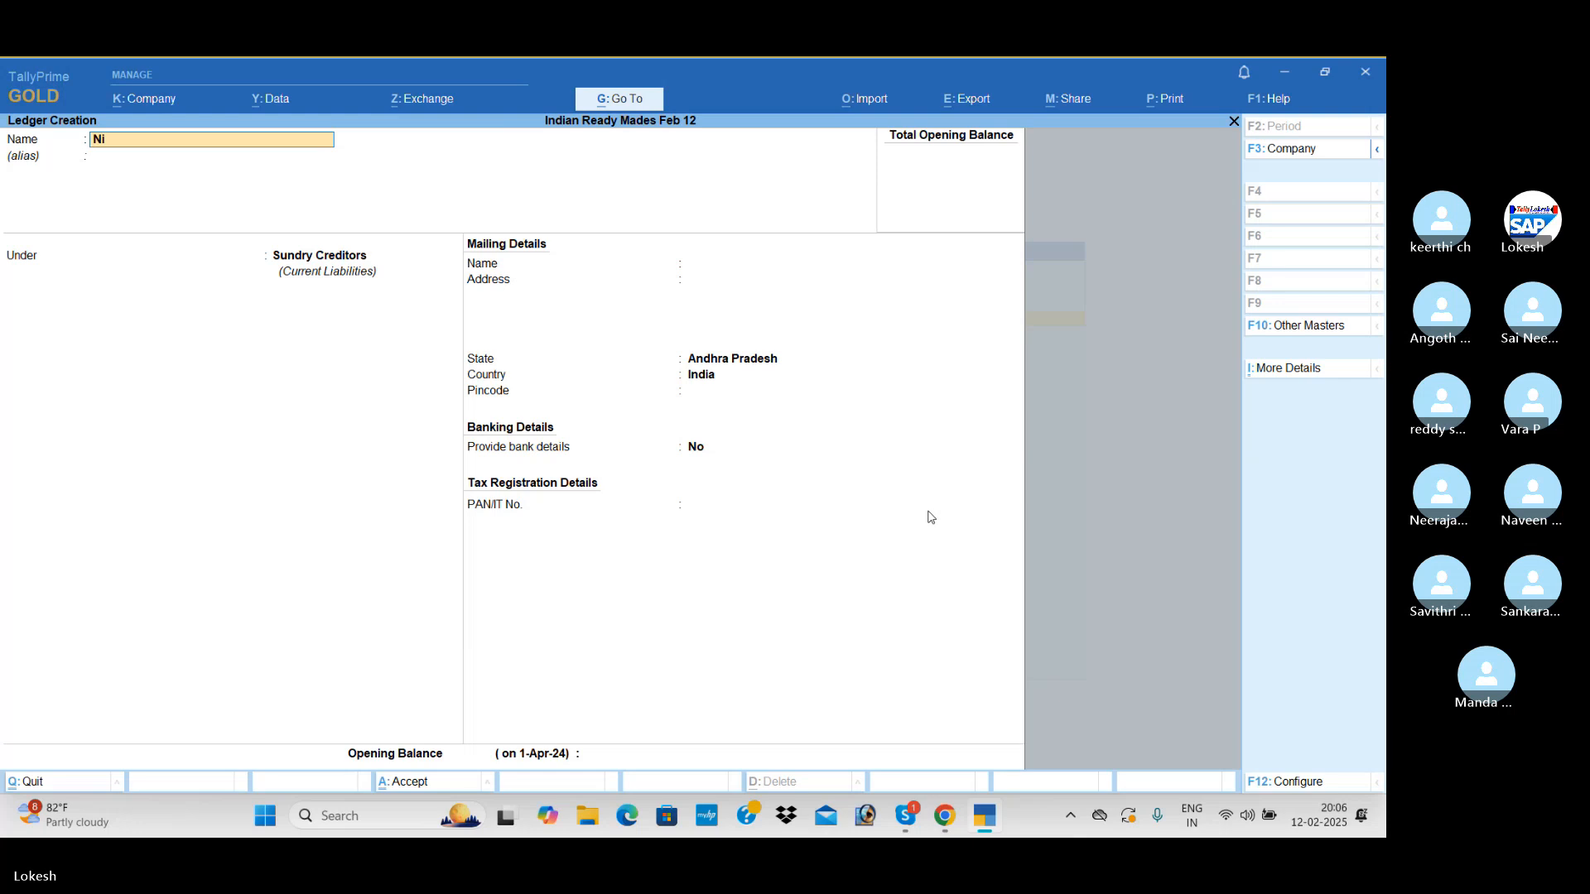
{"action": "type", "text": "raja t"}
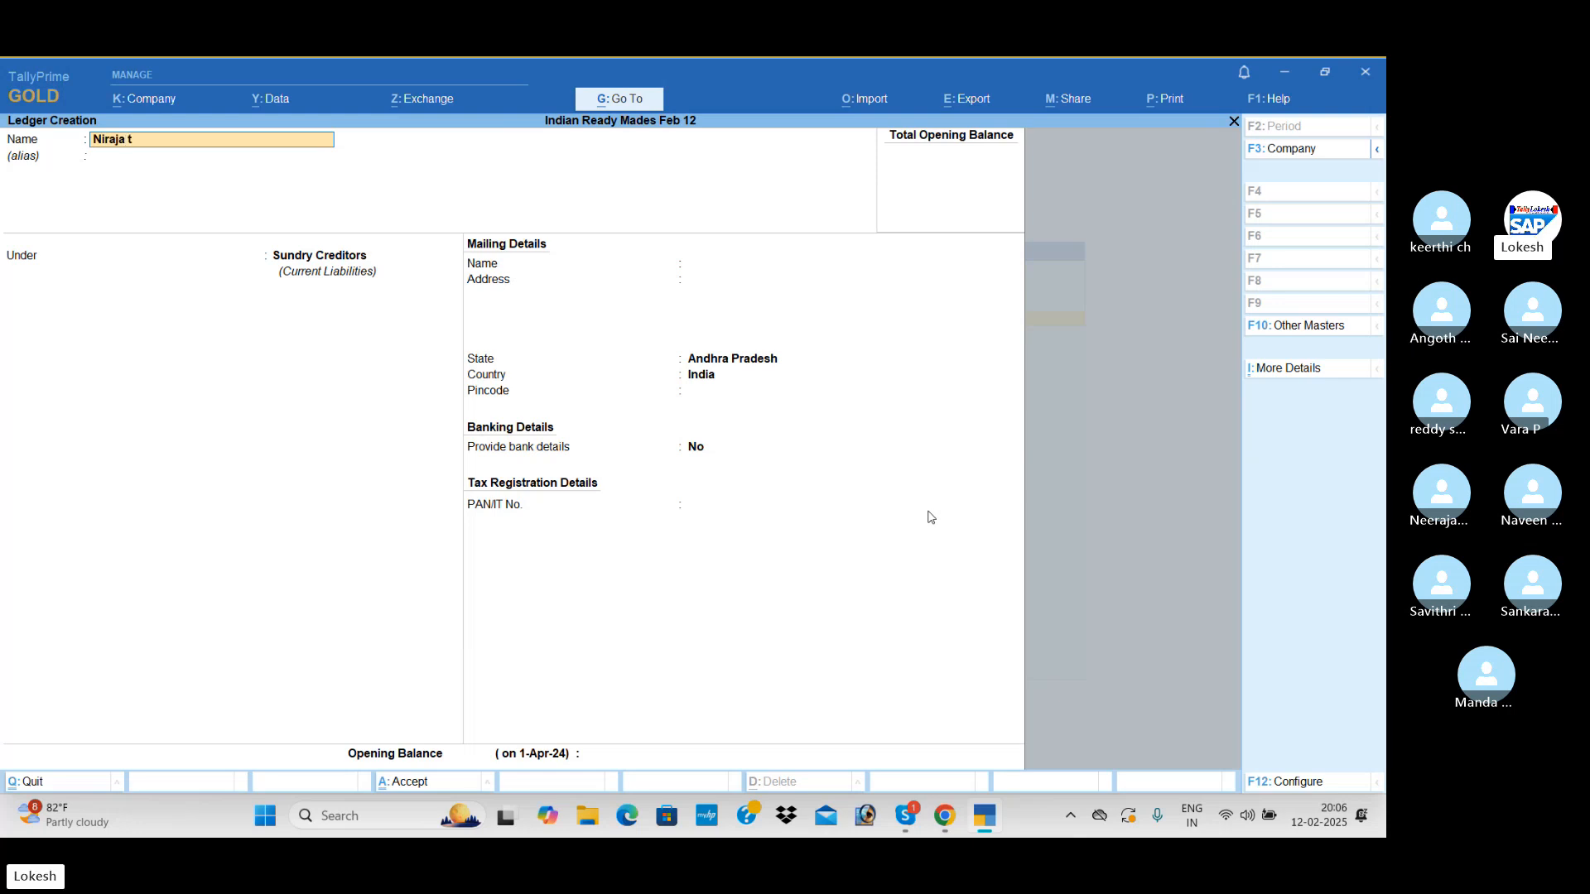
{"action": "type", "text": "raders"}
{"action": "key", "text": "Return"}
{"action": "key", "text": "Return"}
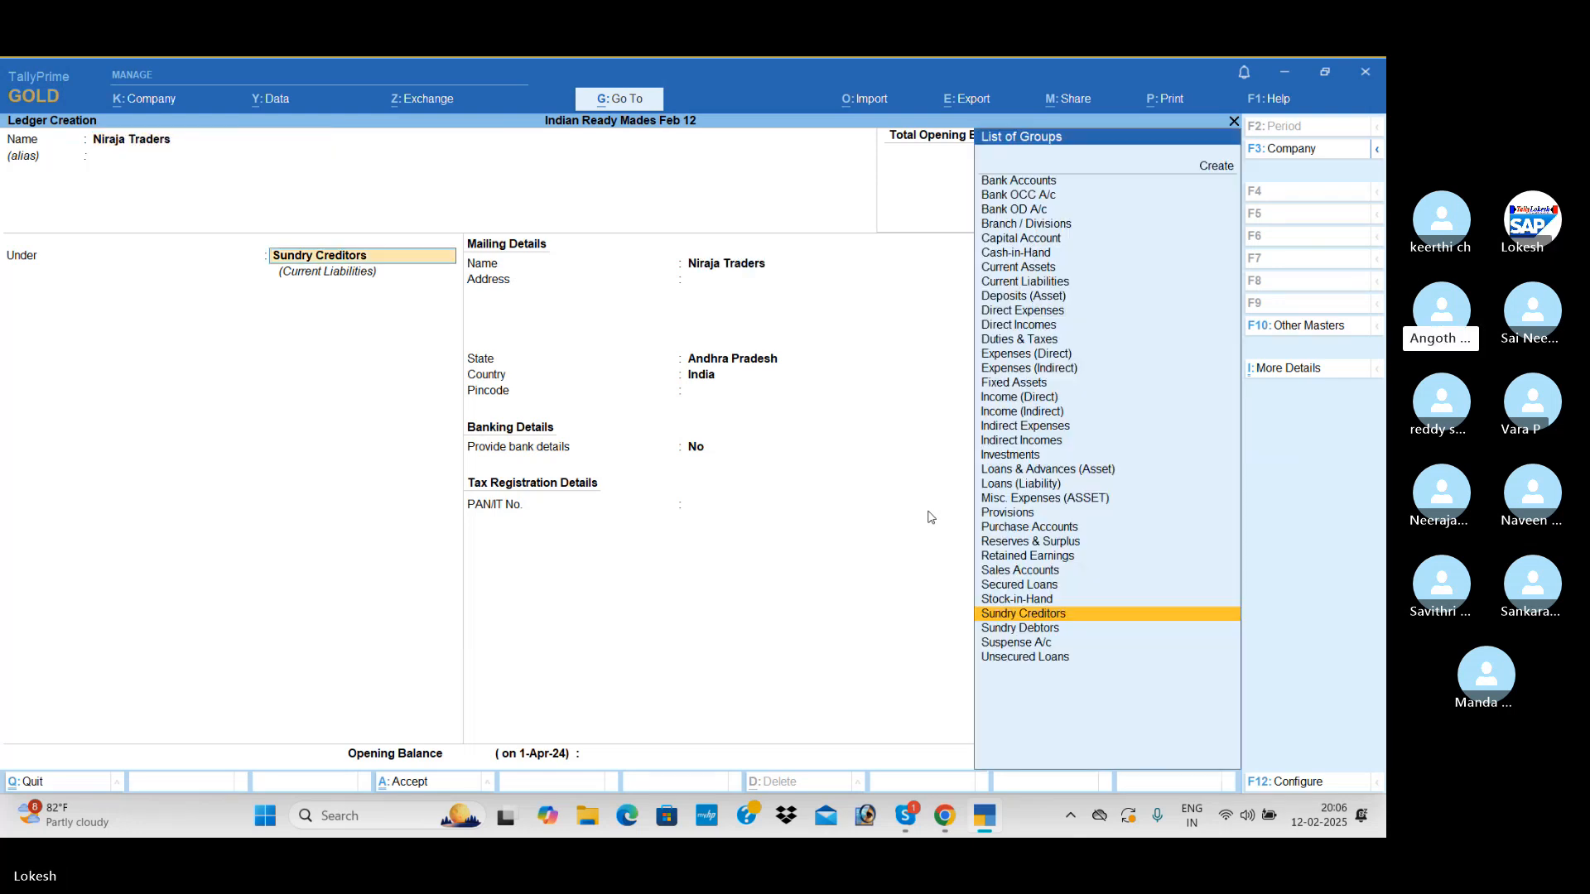
{"action": "key", "text": "Return"}
{"action": "key", "text": "ctrl+a"}
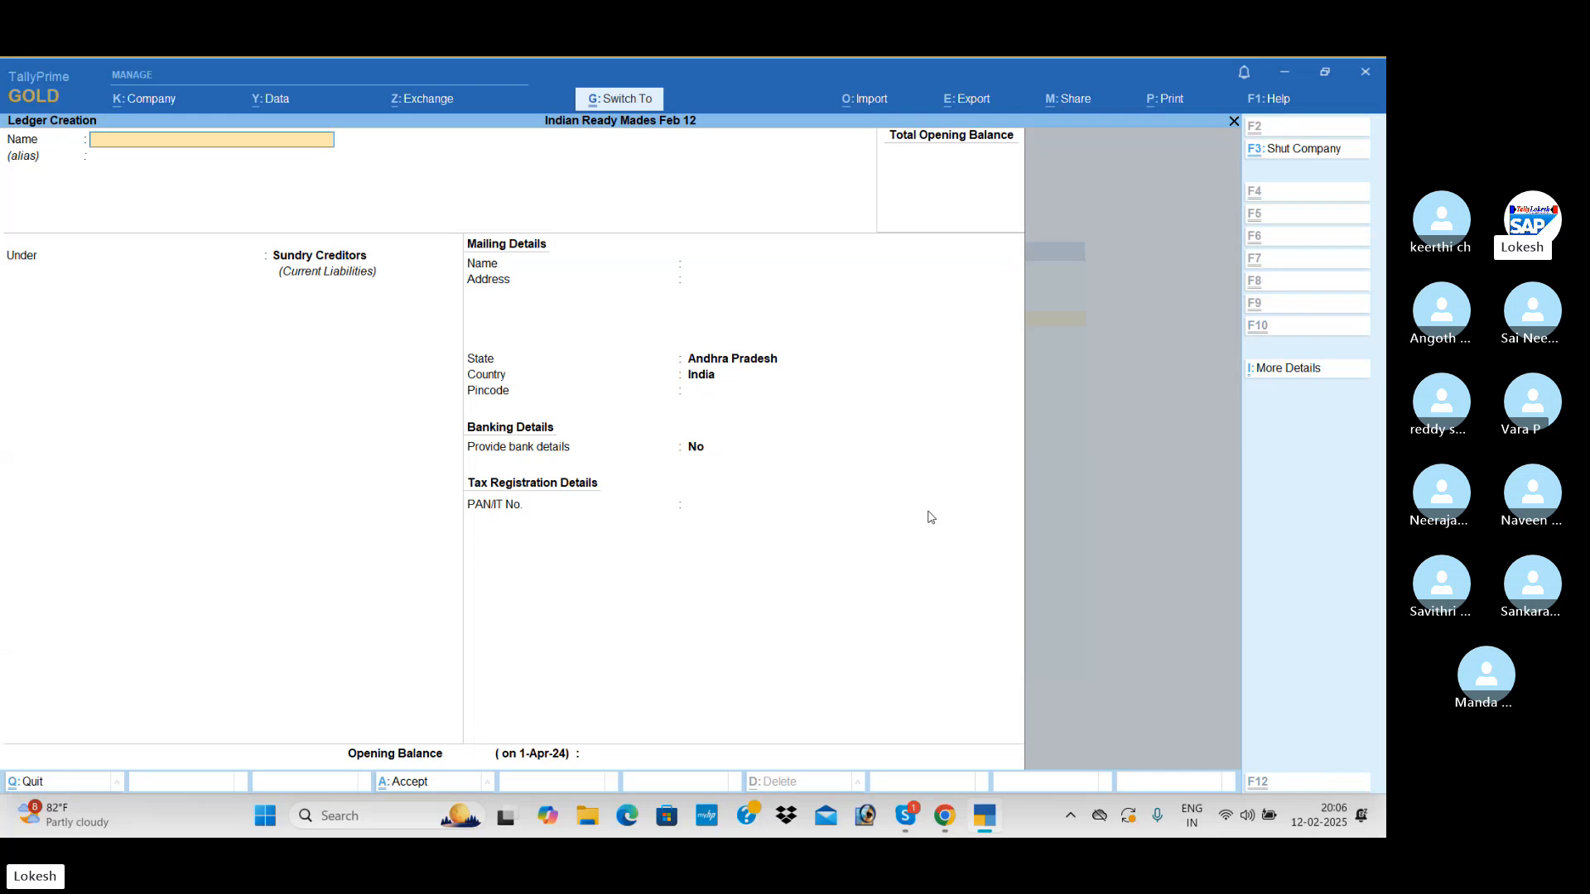
Create a ledger named Wages under the Direct Expenses group and save it
{"action": "type", "text": "Waged"}
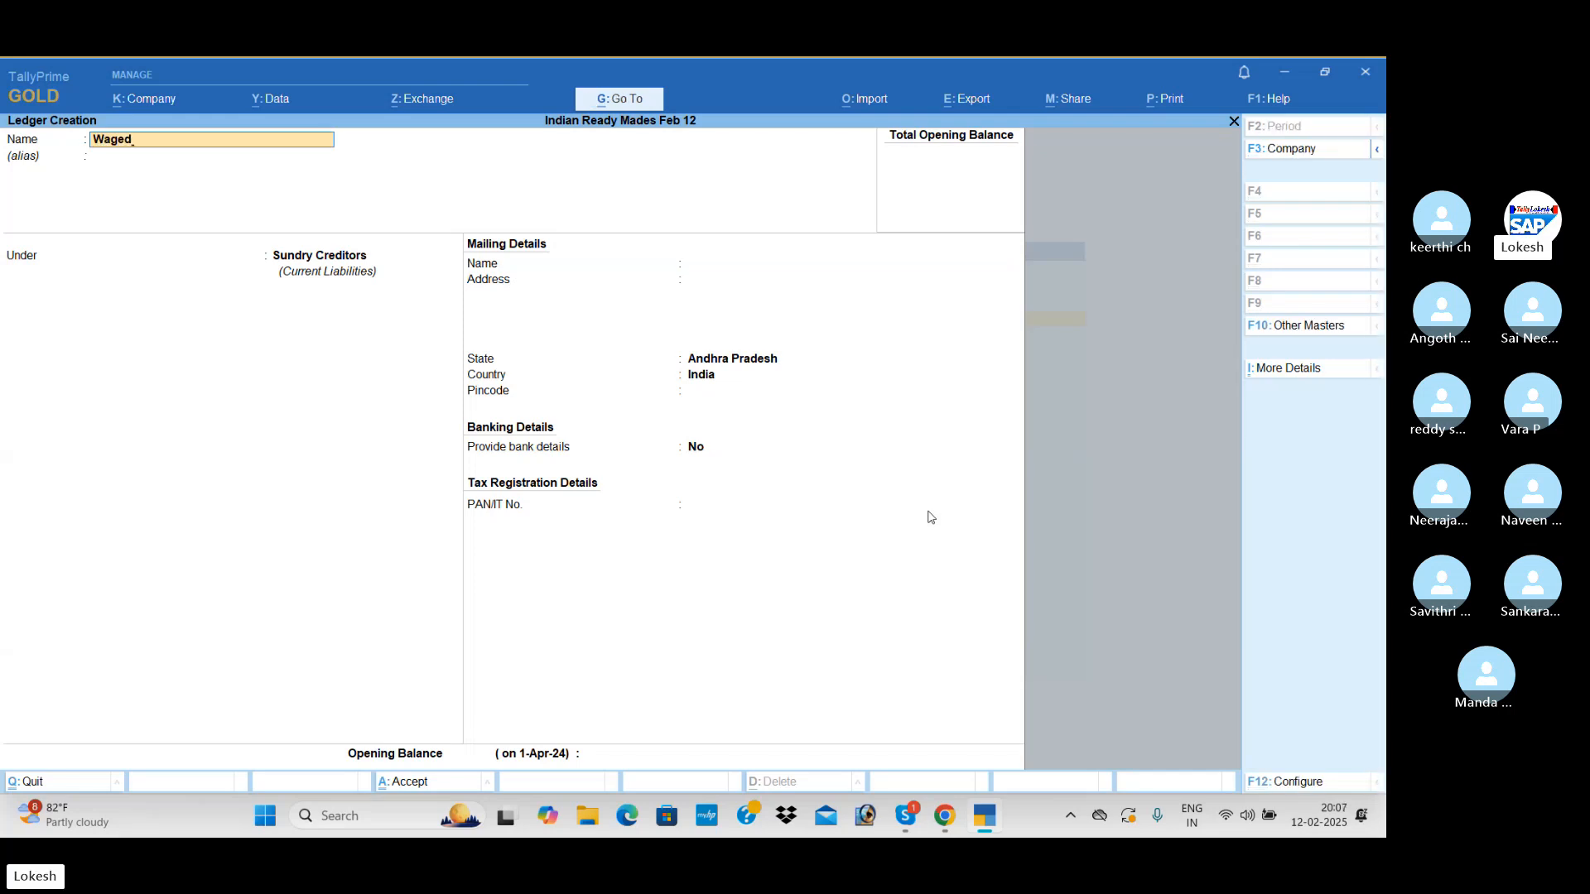
{"action": "key", "text": "BackSpace"}
{"action": "type", "text": "s"}
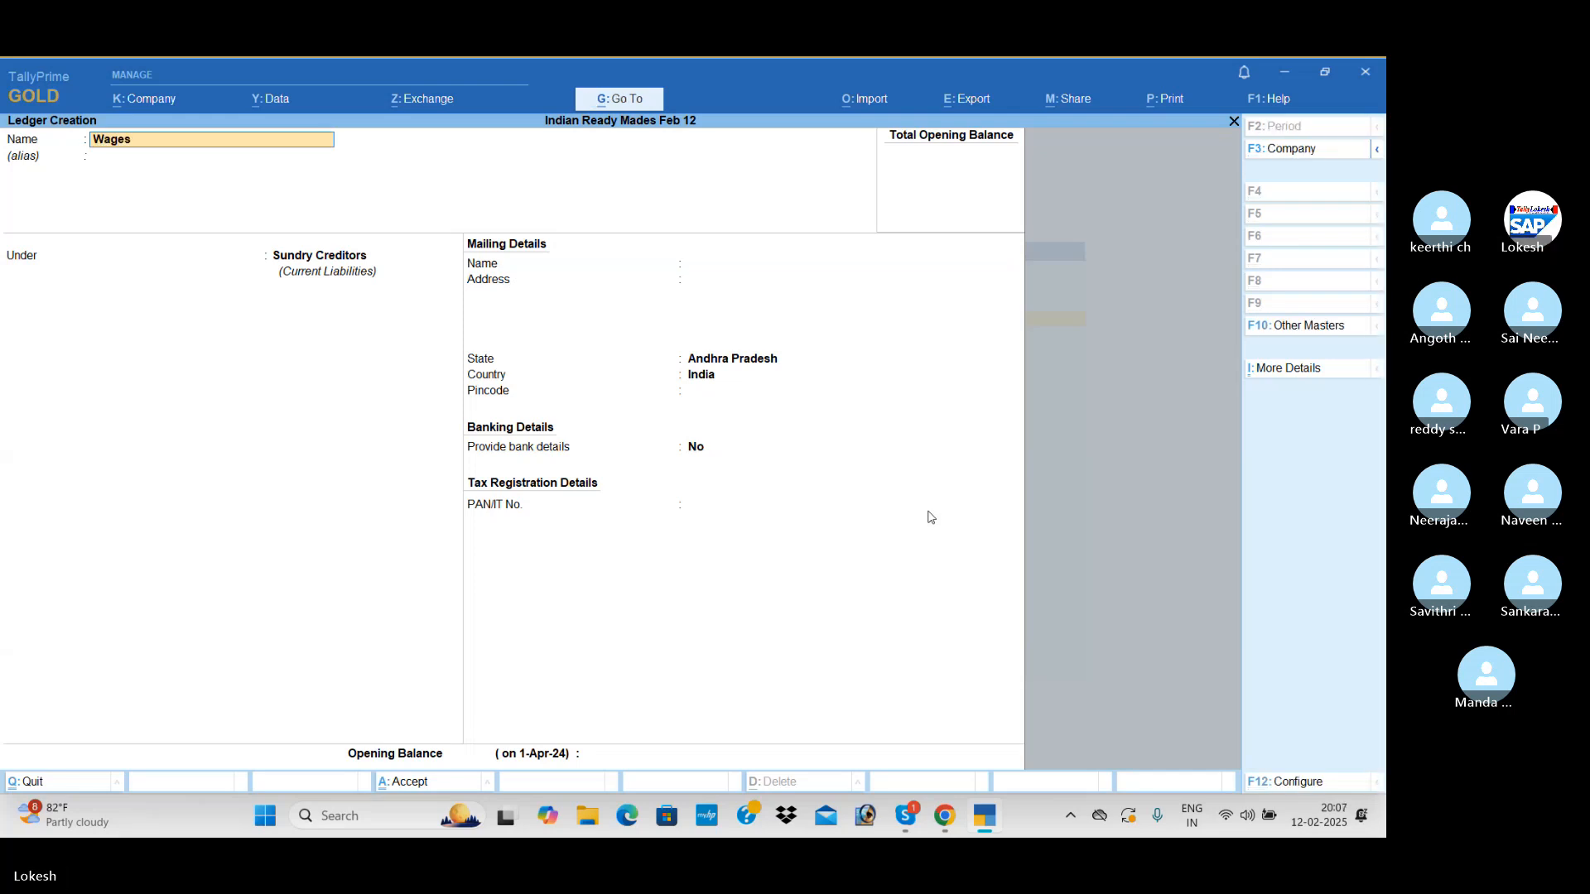
{"action": "key", "text": "Return"}
{"action": "key", "text": "Return"}
{"action": "type", "text": "Di"}
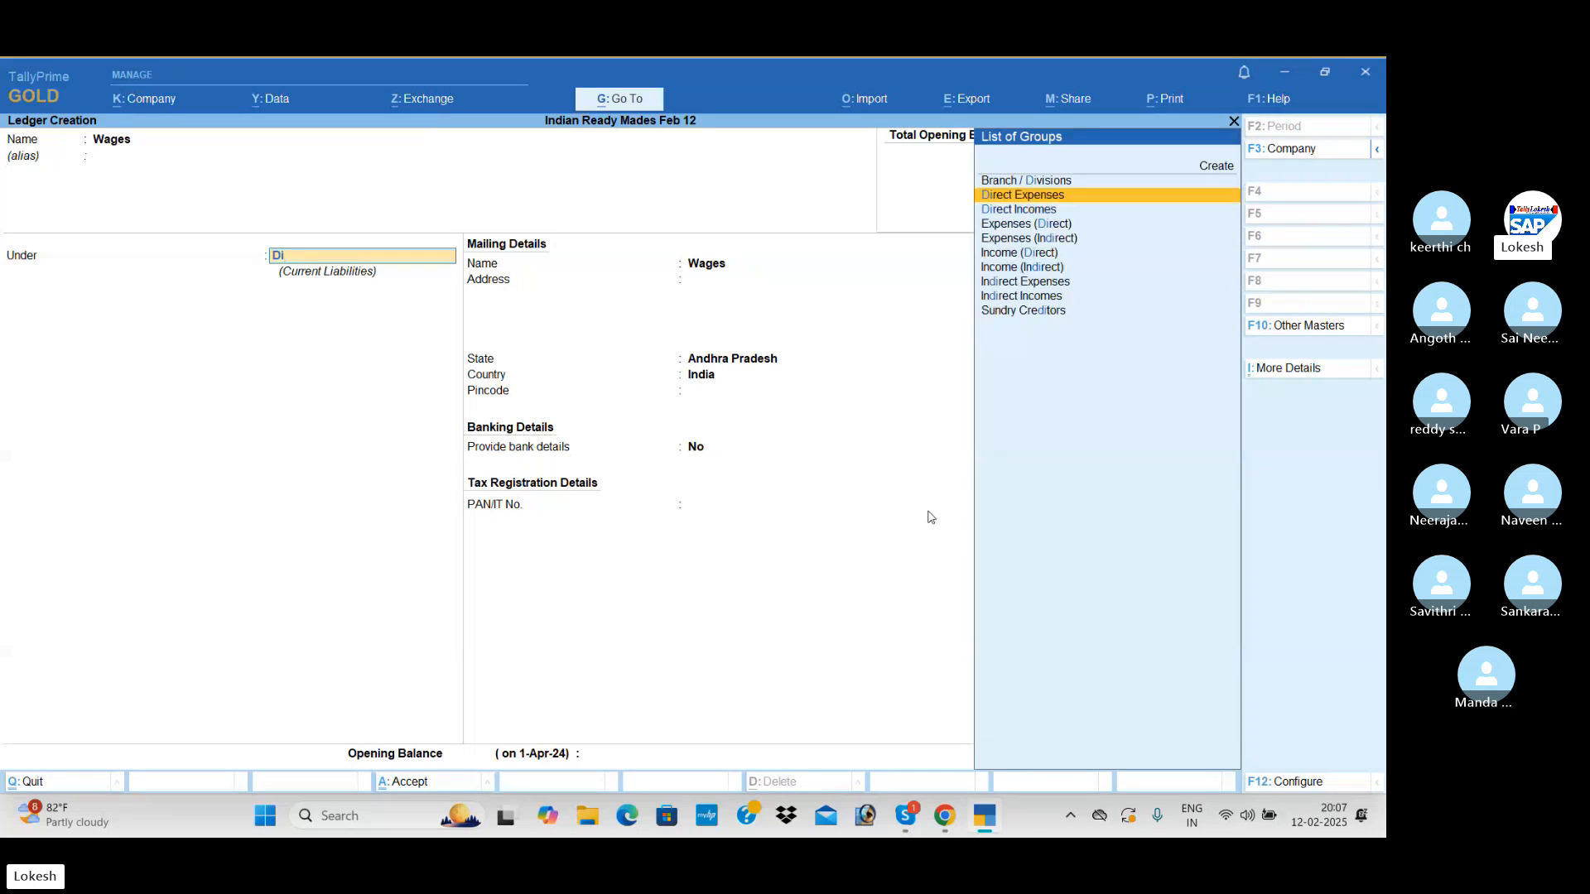
{"action": "key", "text": "Return"}
{"action": "key", "text": "ctrl+a"}
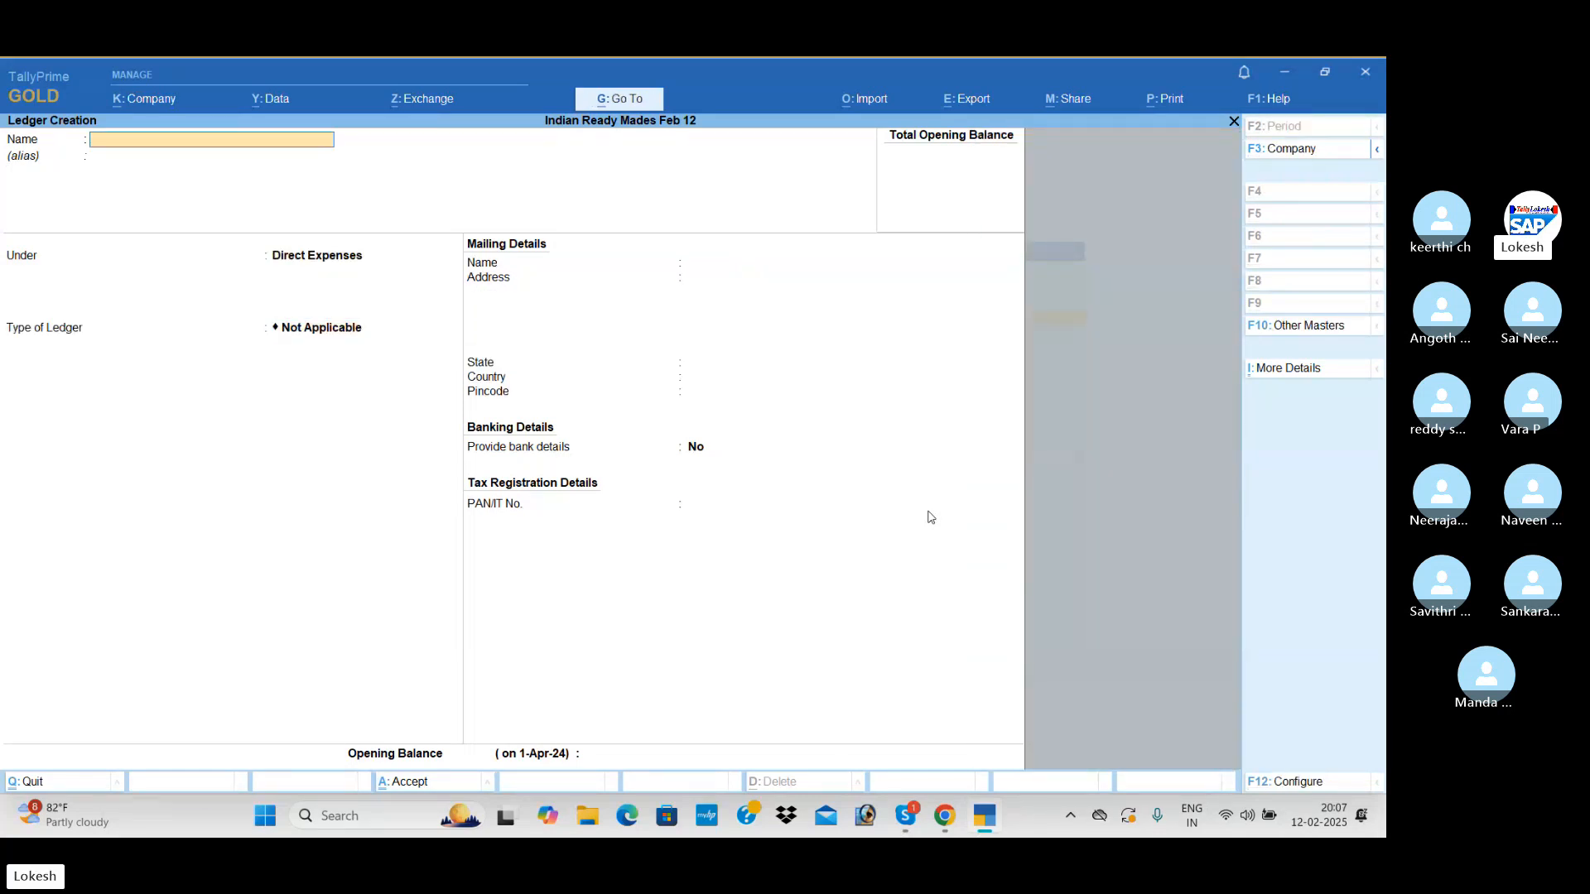
Create a ledger named Other Misc Exp under the Direct Expenses group, with the ledger type left as Not Applicable
{"action": "type", "text": "Other Misc Exp"}
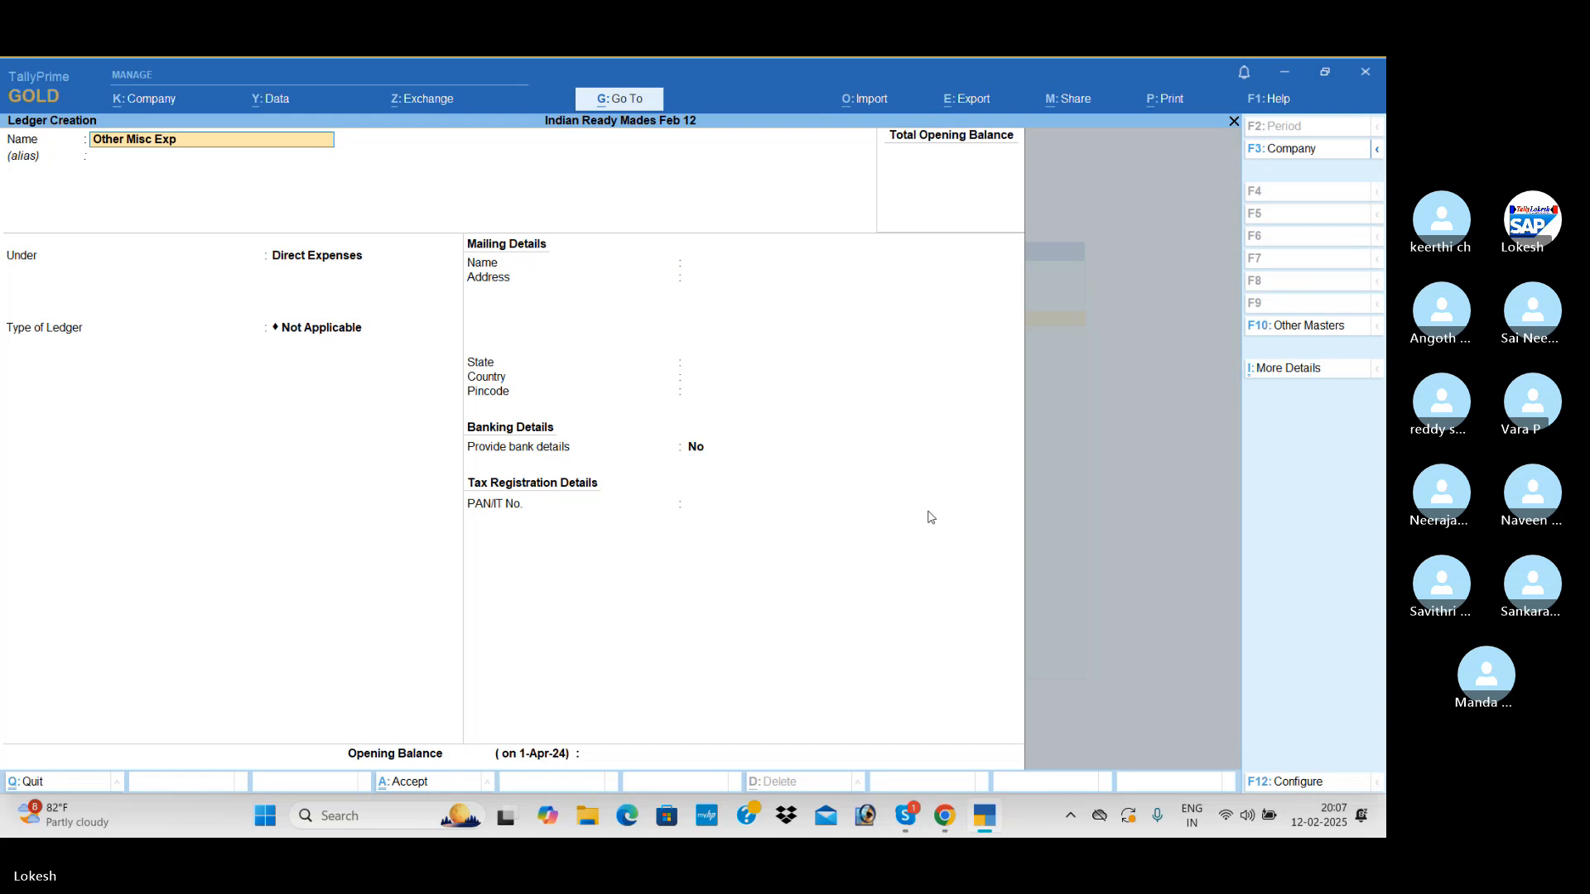
{"action": "key", "text": "Return"}
{"action": "key", "text": "Return"}
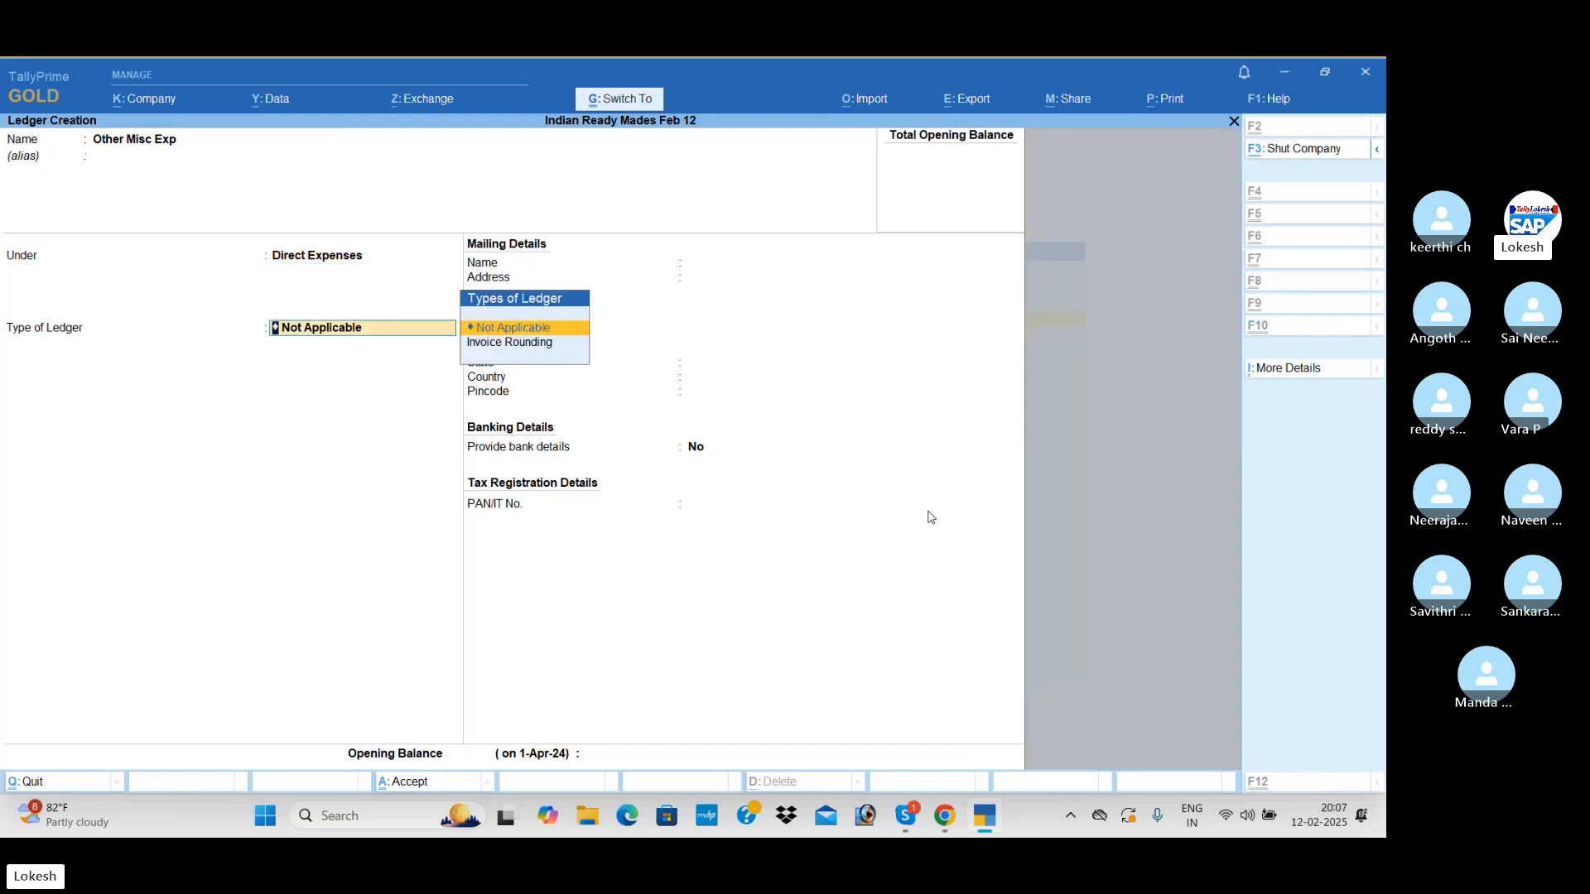
{"action": "key", "text": "ctrl+a"}
Create a ledger named Sales under the Sales Accounts group and save it
{"action": "type", "text": "Sale"}
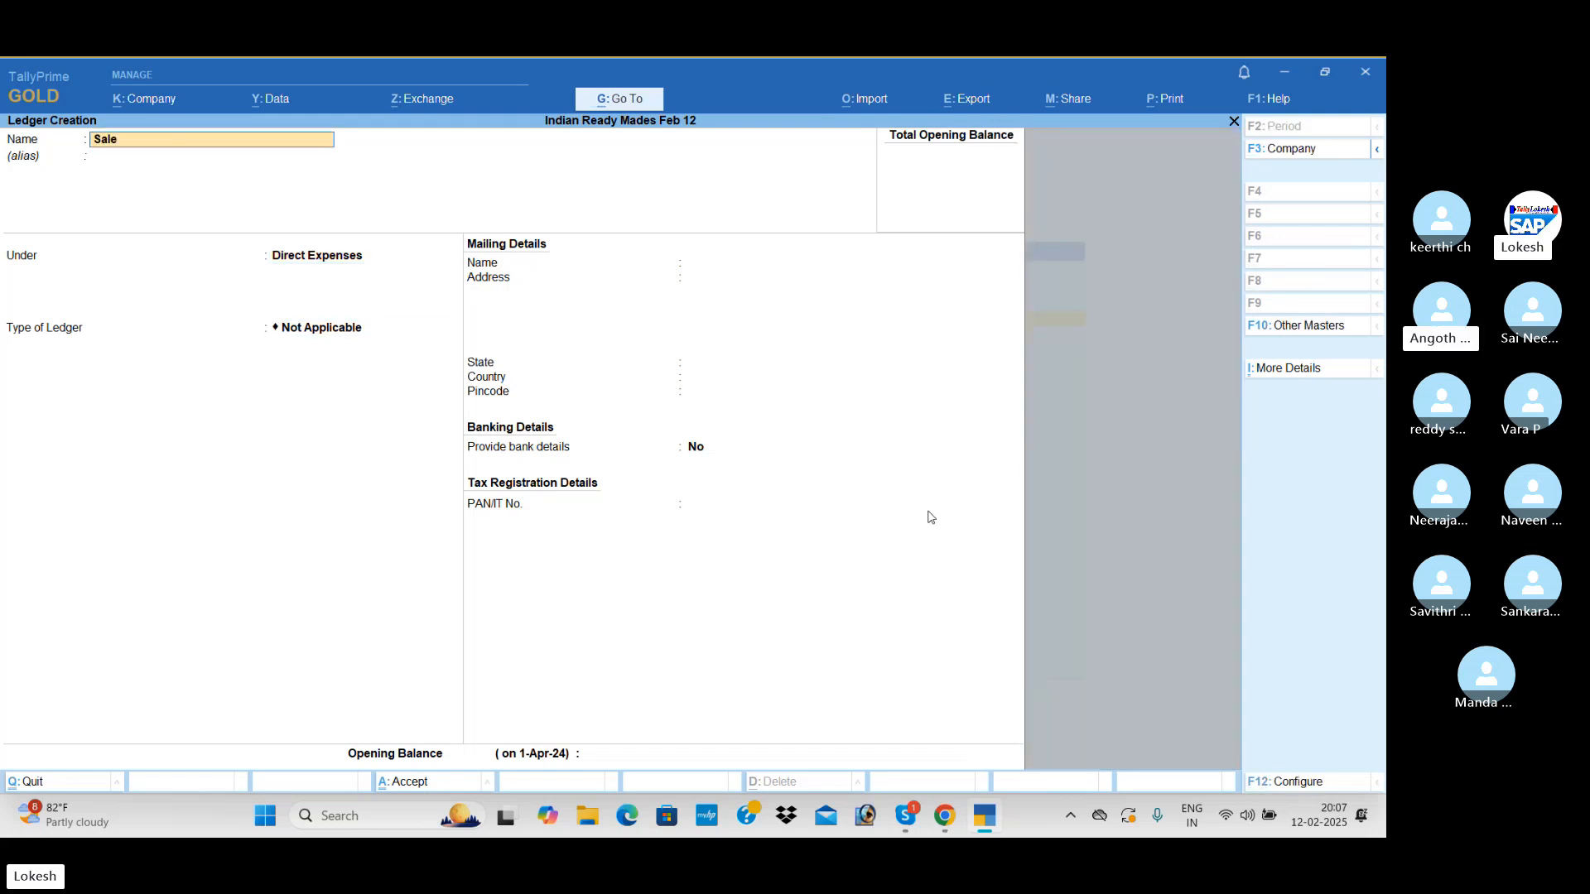
{"action": "type", "text": "s"}
{"action": "key", "text": "Return"}
{"action": "type", "text": "Sa"}
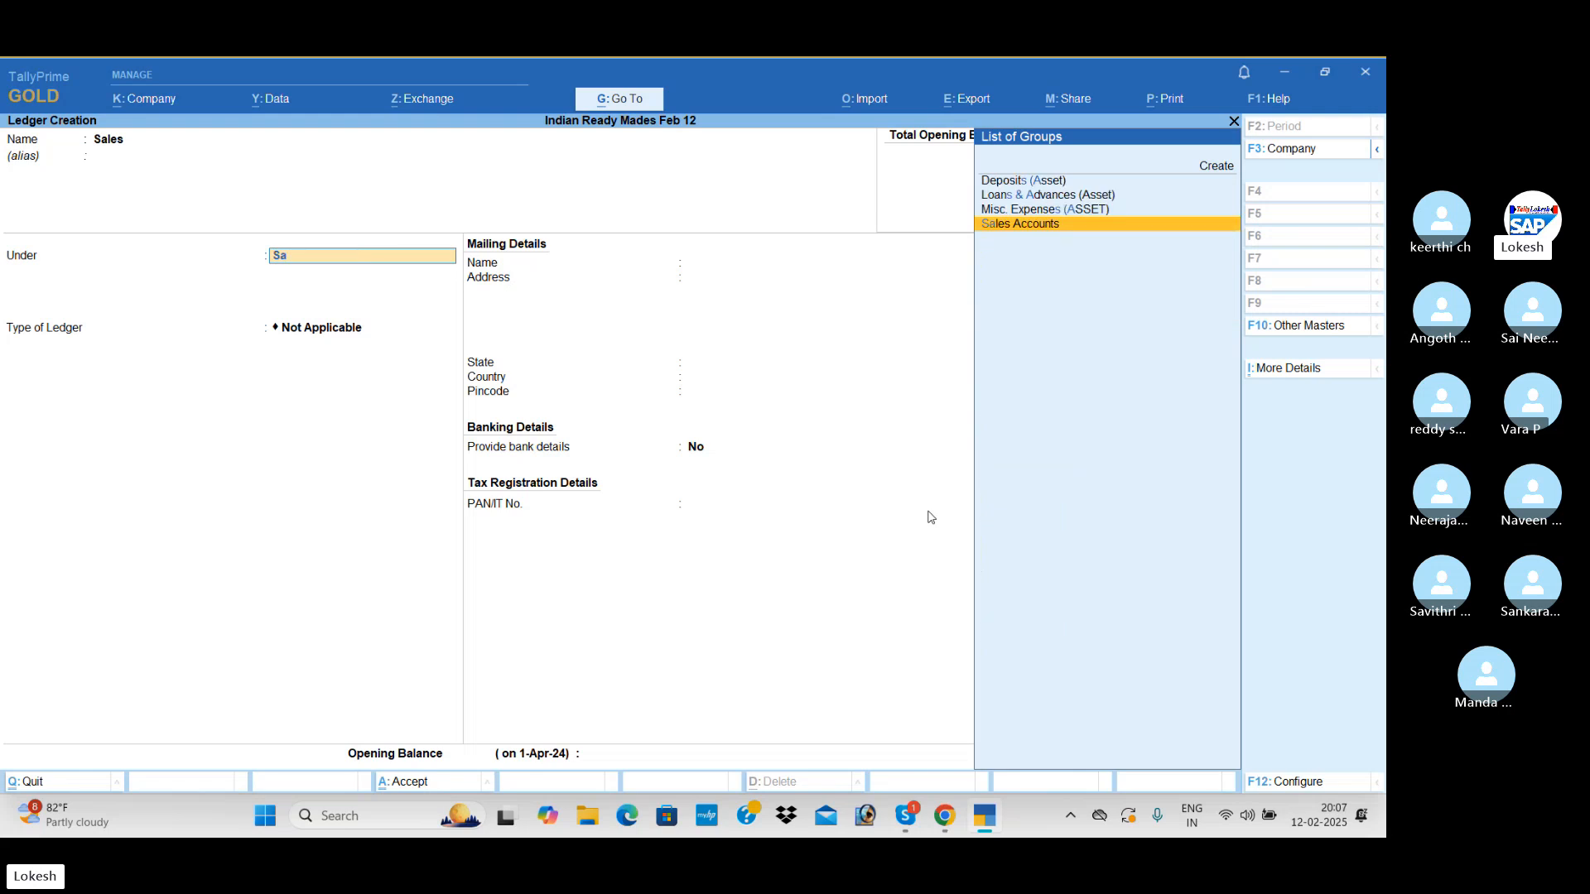
{"action": "key", "text": "Return"}
{"action": "key", "text": "ctrl+a"}
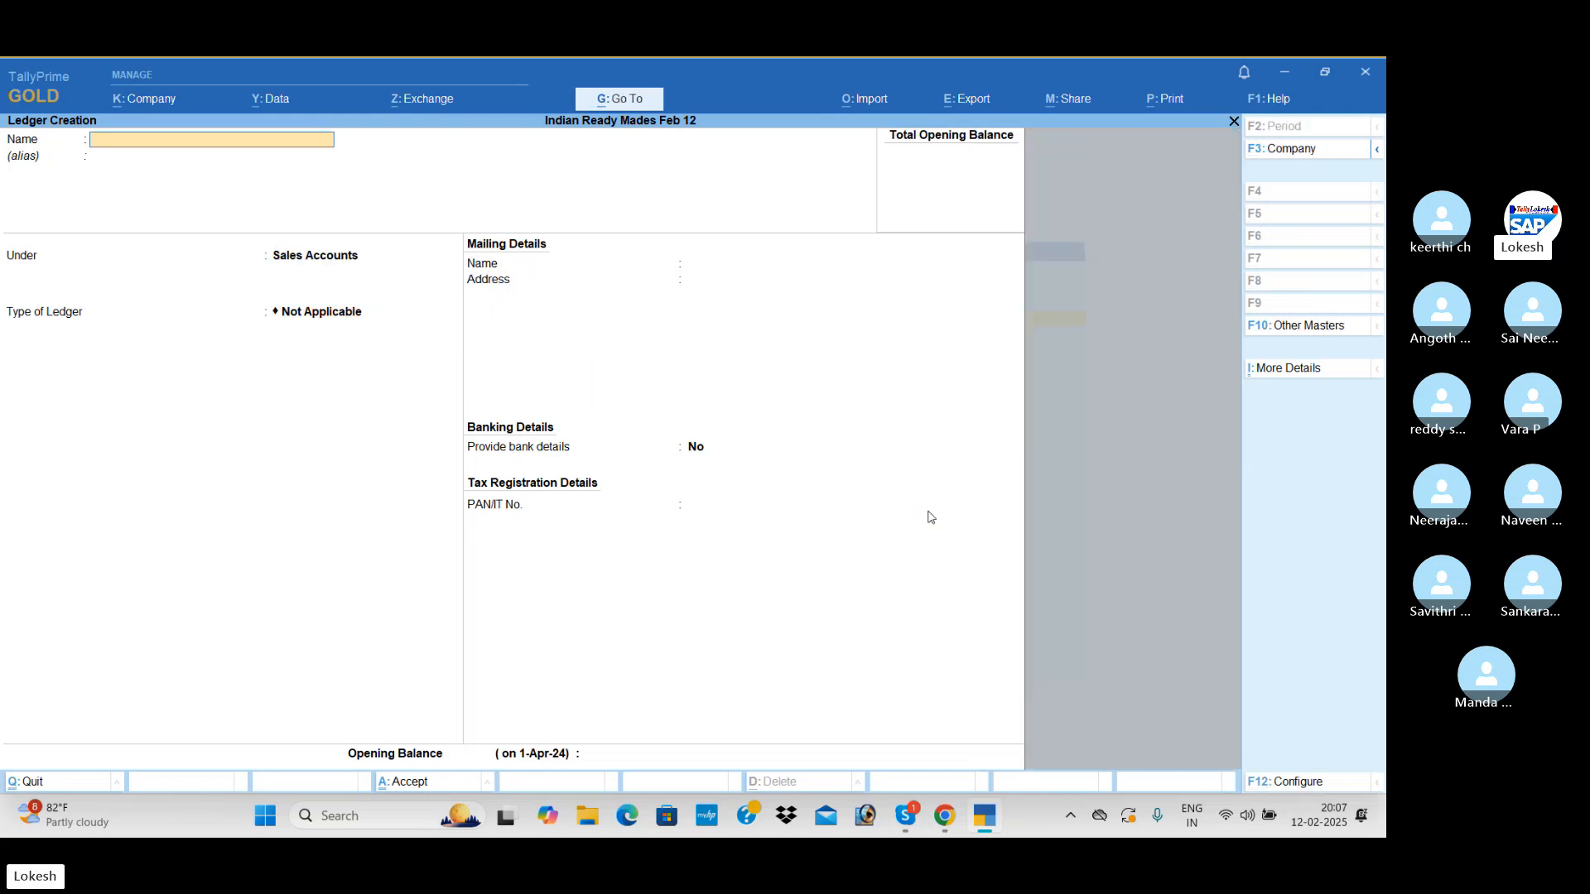
Create a ledger named Kishore Cloth Center under the Sundry Debtors group, save it and leave ledger creation
{"action": "type", "text": "Kishore"}
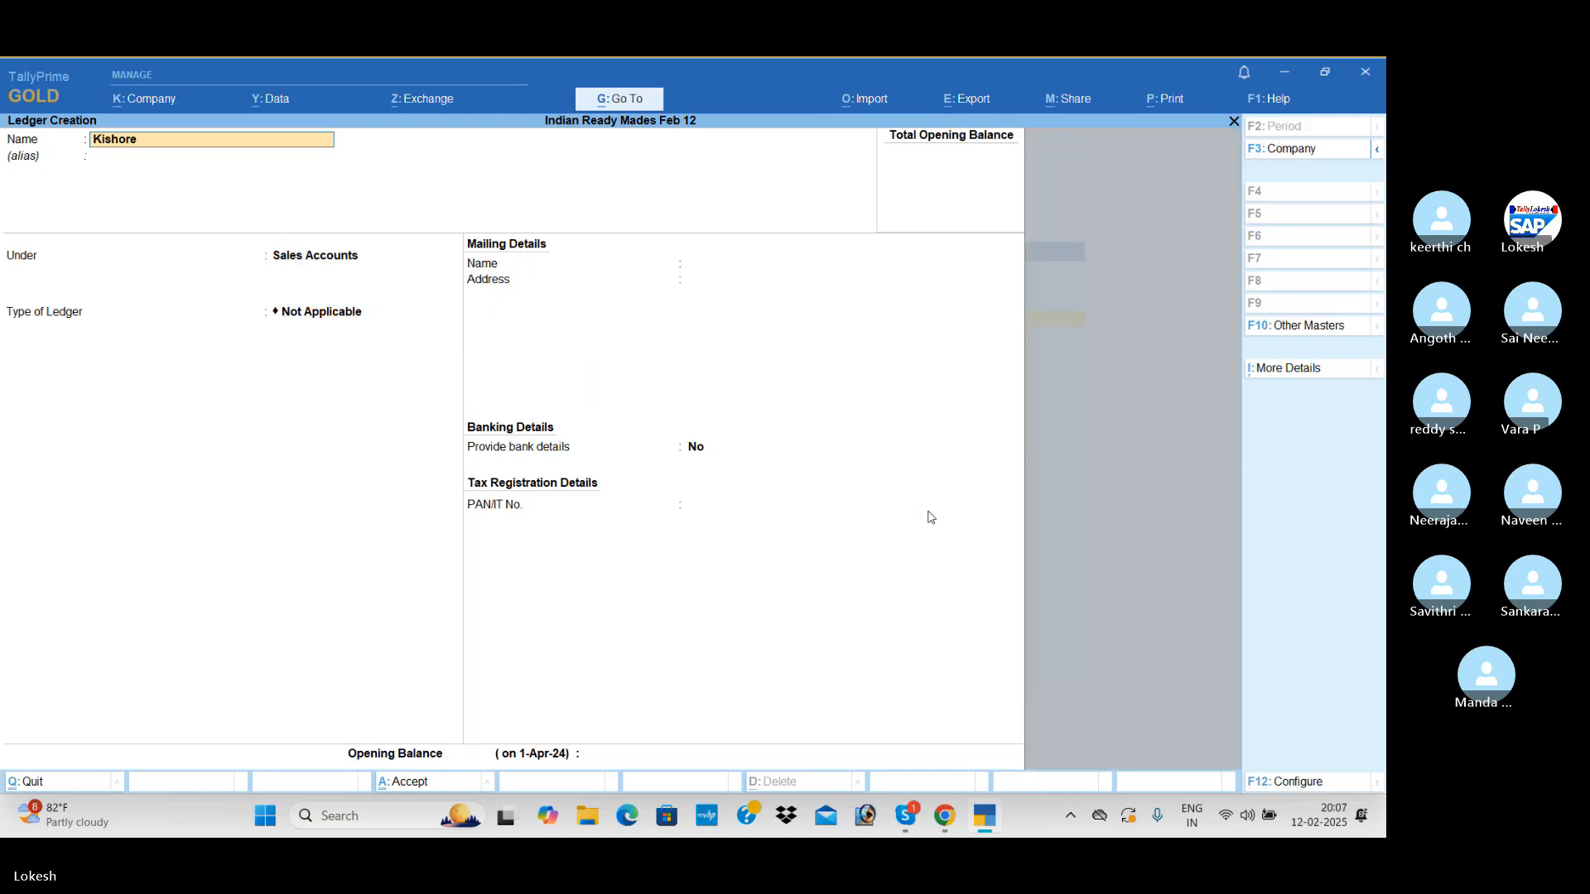
{"action": "type", "text": " Cloth Center"}
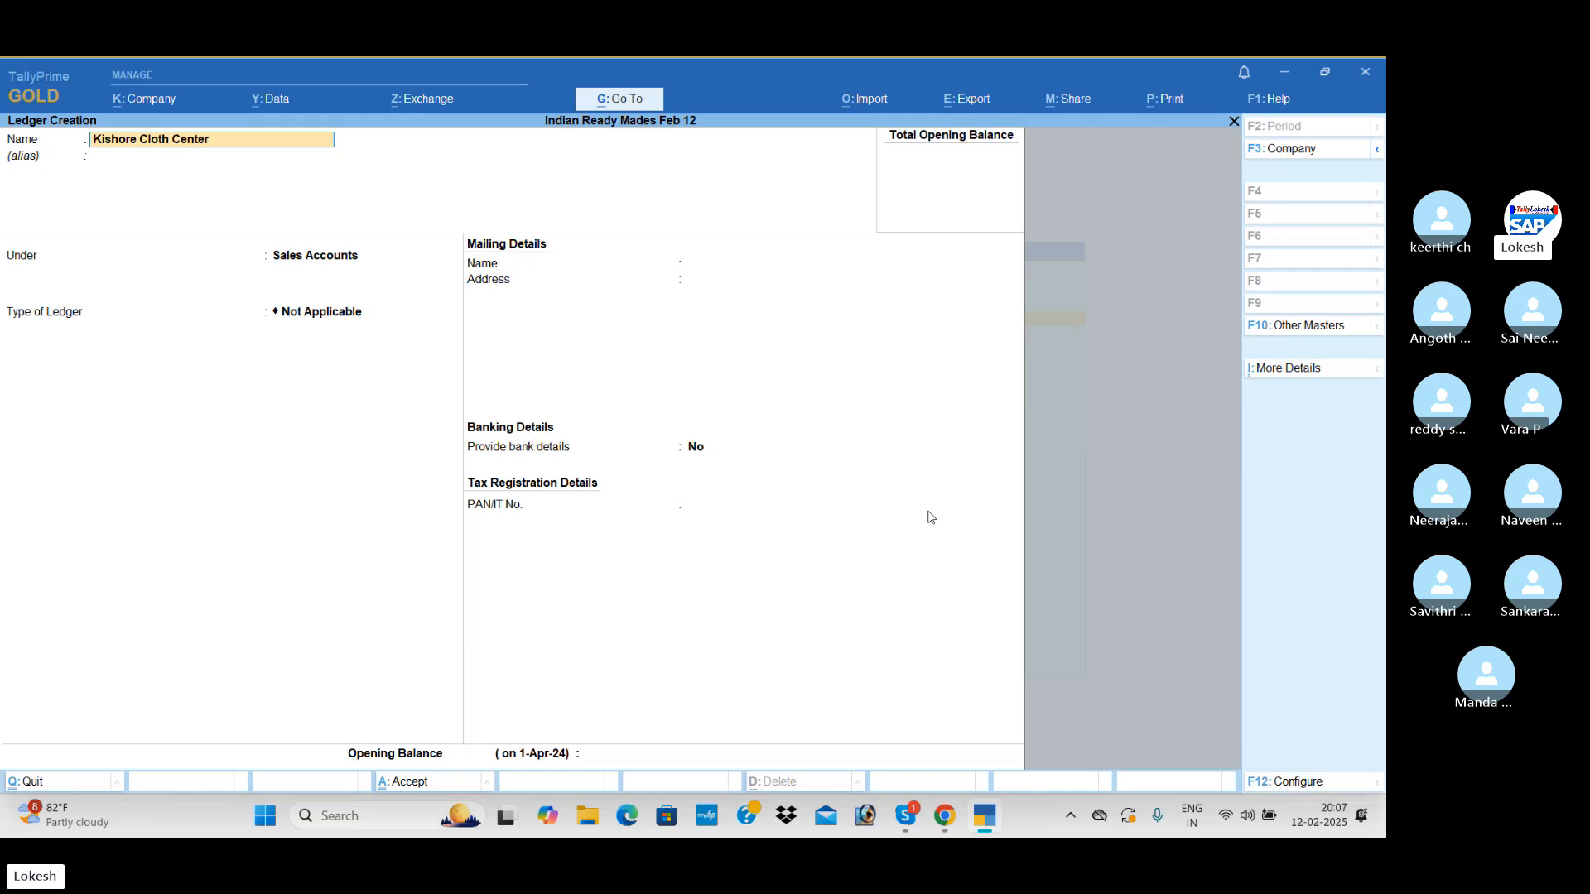
{"action": "key", "text": "Return"}
{"action": "key", "text": "Return"}
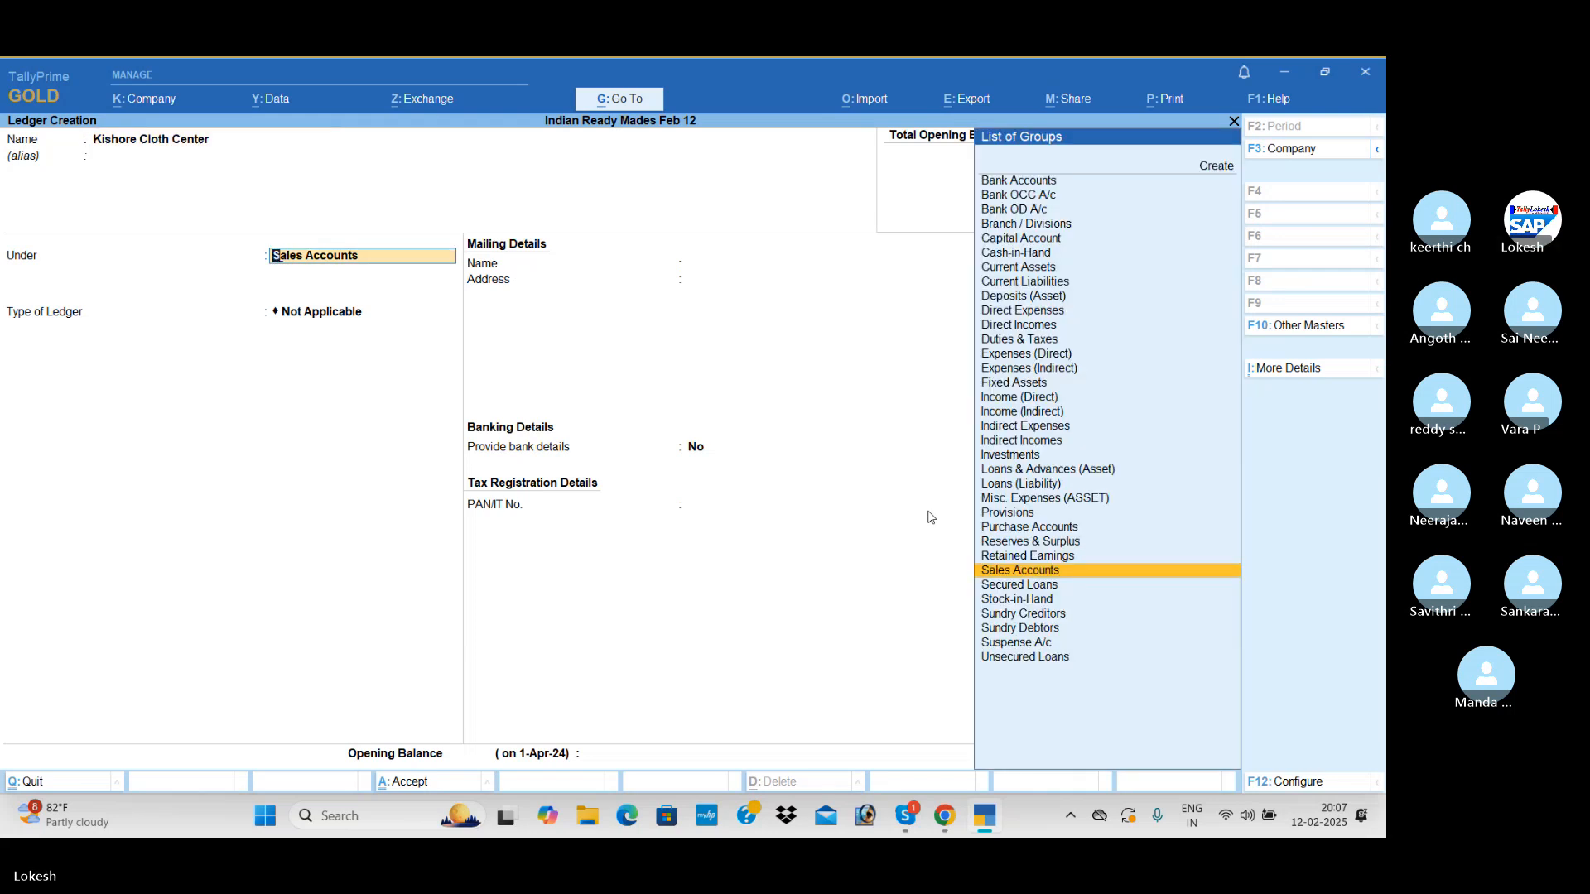
{"action": "type", "text": "Sun"}
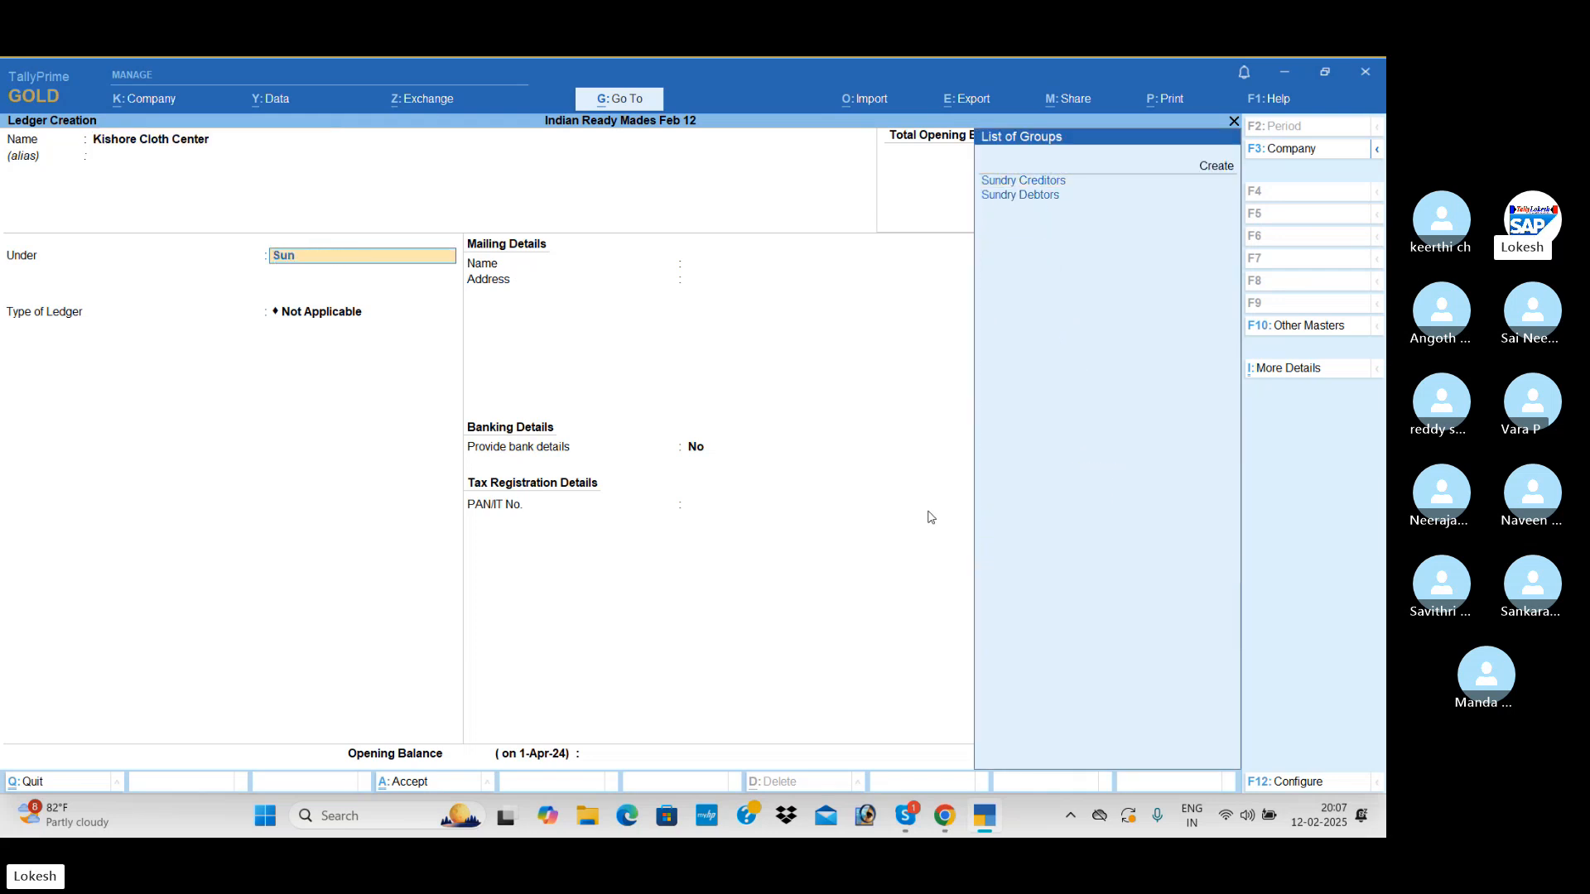
{"action": "key", "text": "Down"}
{"action": "key", "text": "Return"}
{"action": "key", "text": "ctrl+a"}
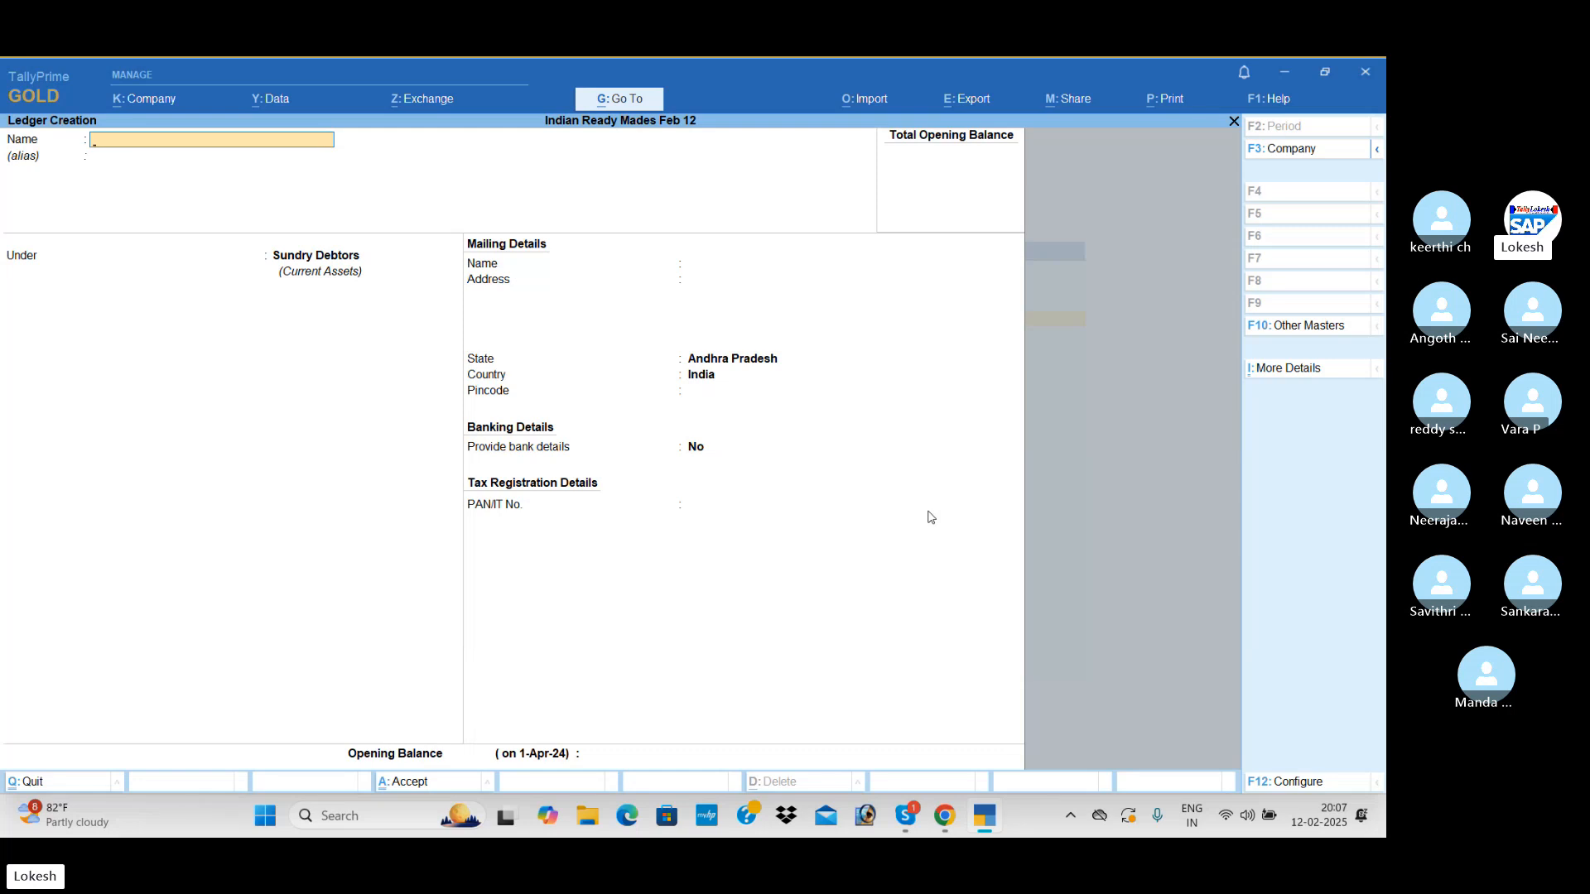
{"action": "key", "text": "Escape"}
{"action": "key", "text": "Return"}
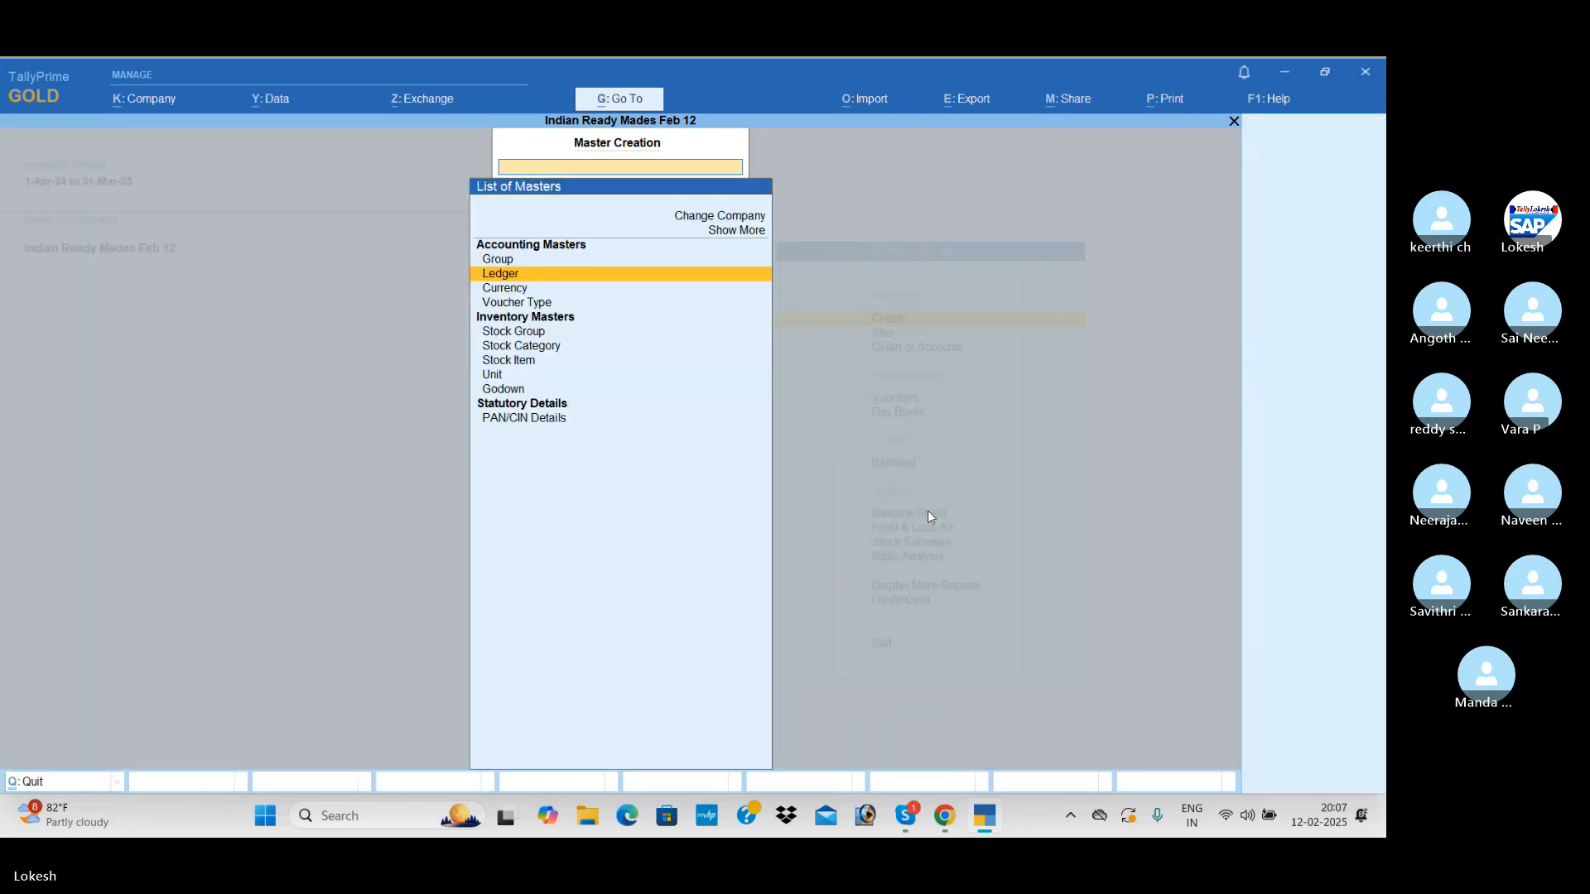
Create a simple unit of measure with symbol mt, formal name Meters and 0 decimal places
{"action": "key", "text": "Down"}
{"action": "key", "text": "Down"}
{"action": "key", "text": "Down"}
{"action": "key", "text": "Down"}
{"action": "key", "text": "Down"}
{"action": "key", "text": "Down"}
{"action": "key", "text": "Down"}
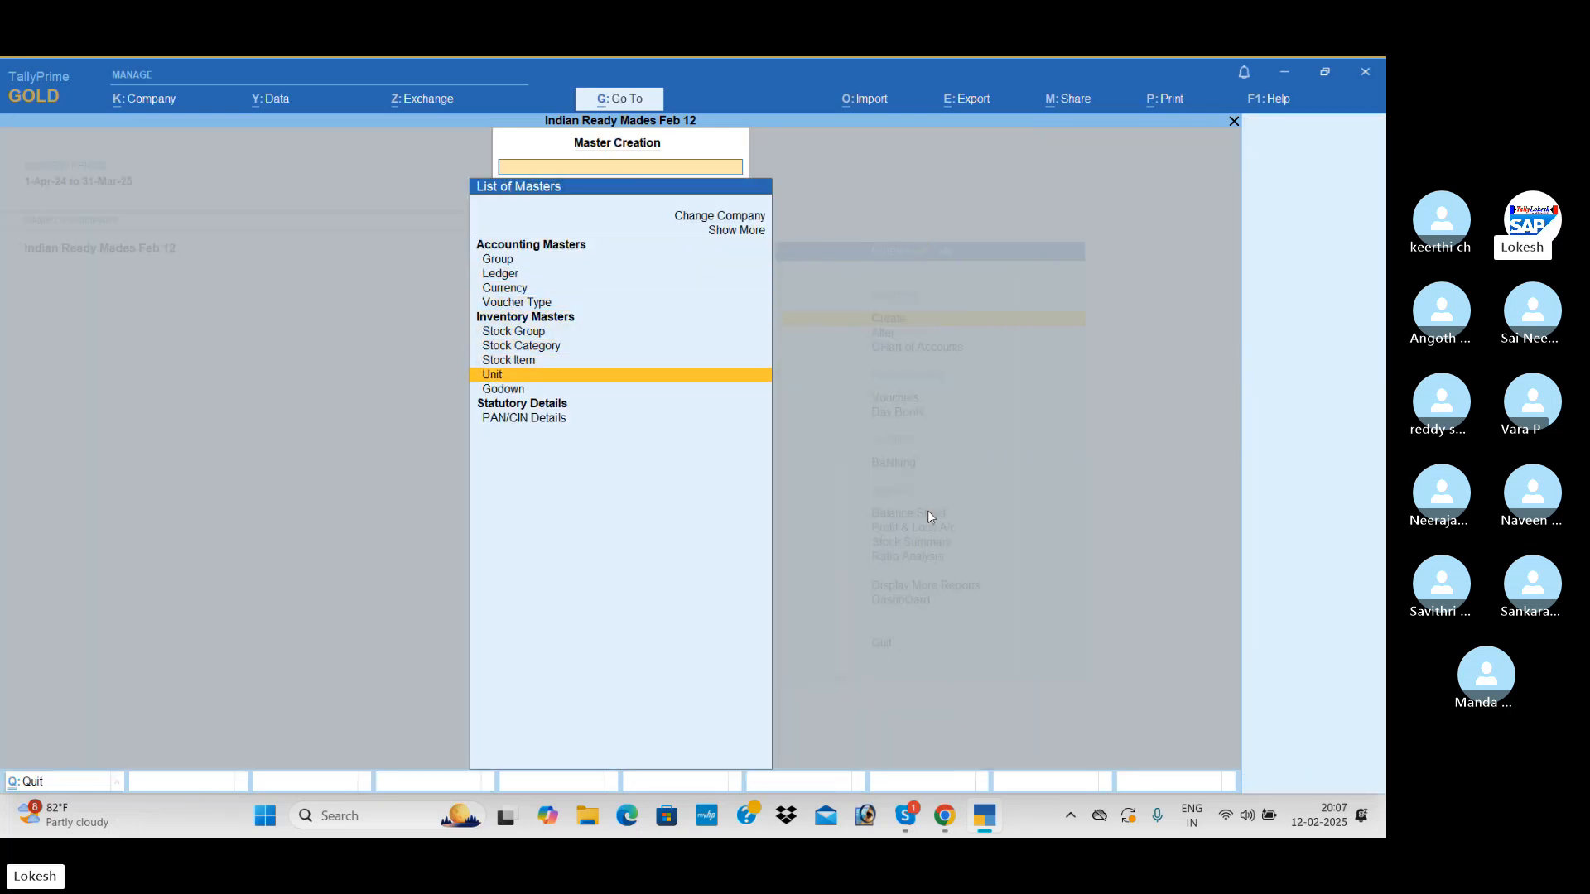
{"action": "key", "text": "Return"}
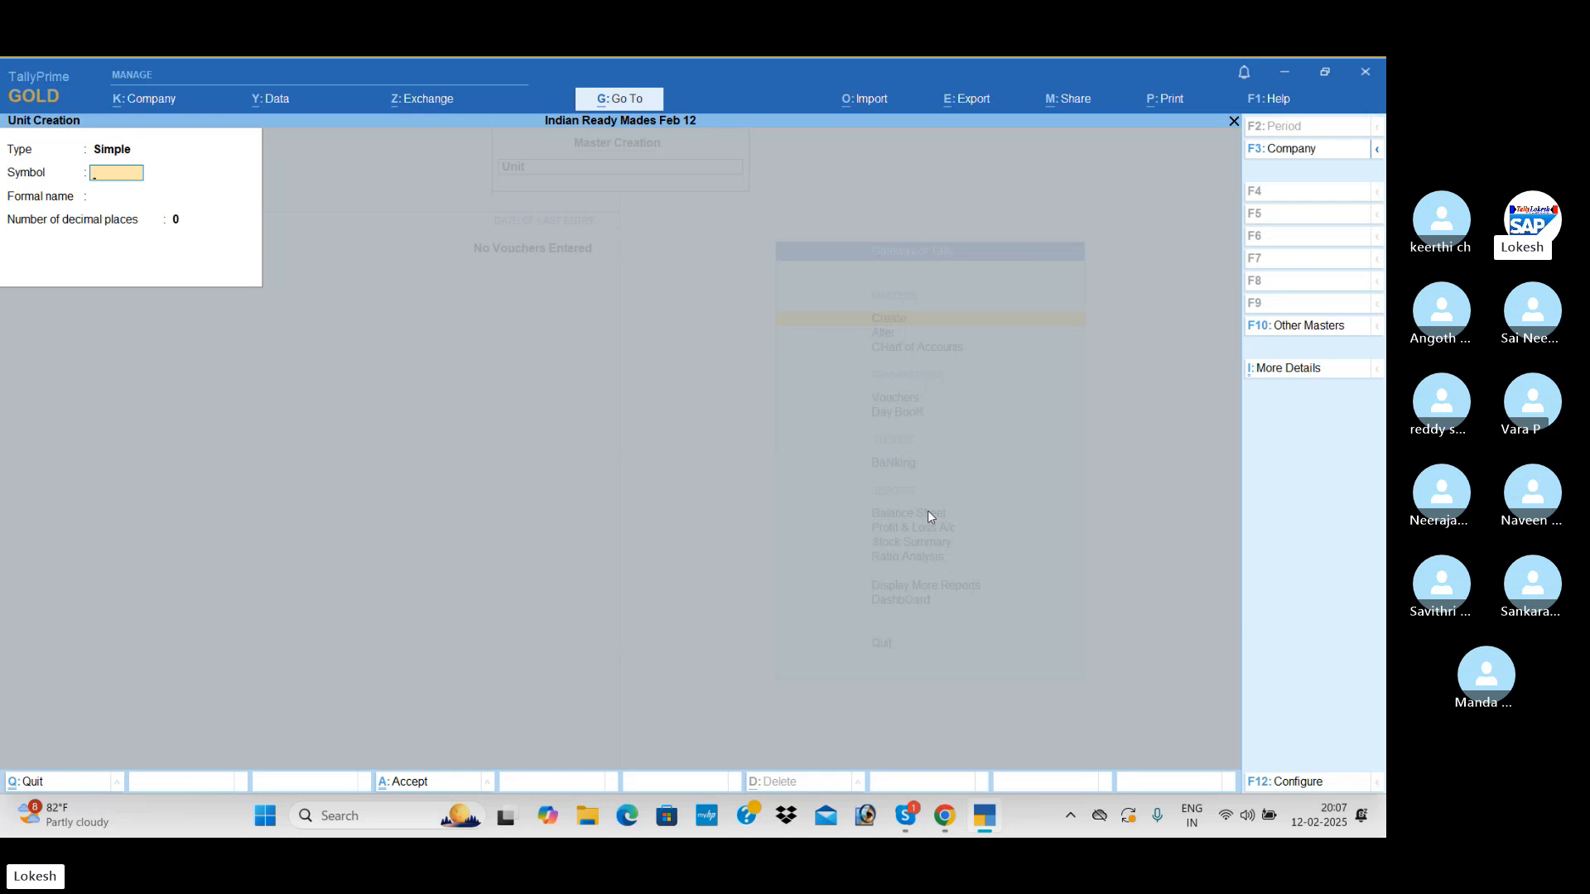
{"action": "type", "text": "mt"}
{"action": "key", "text": "Return"}
{"action": "type", "text": "M"}
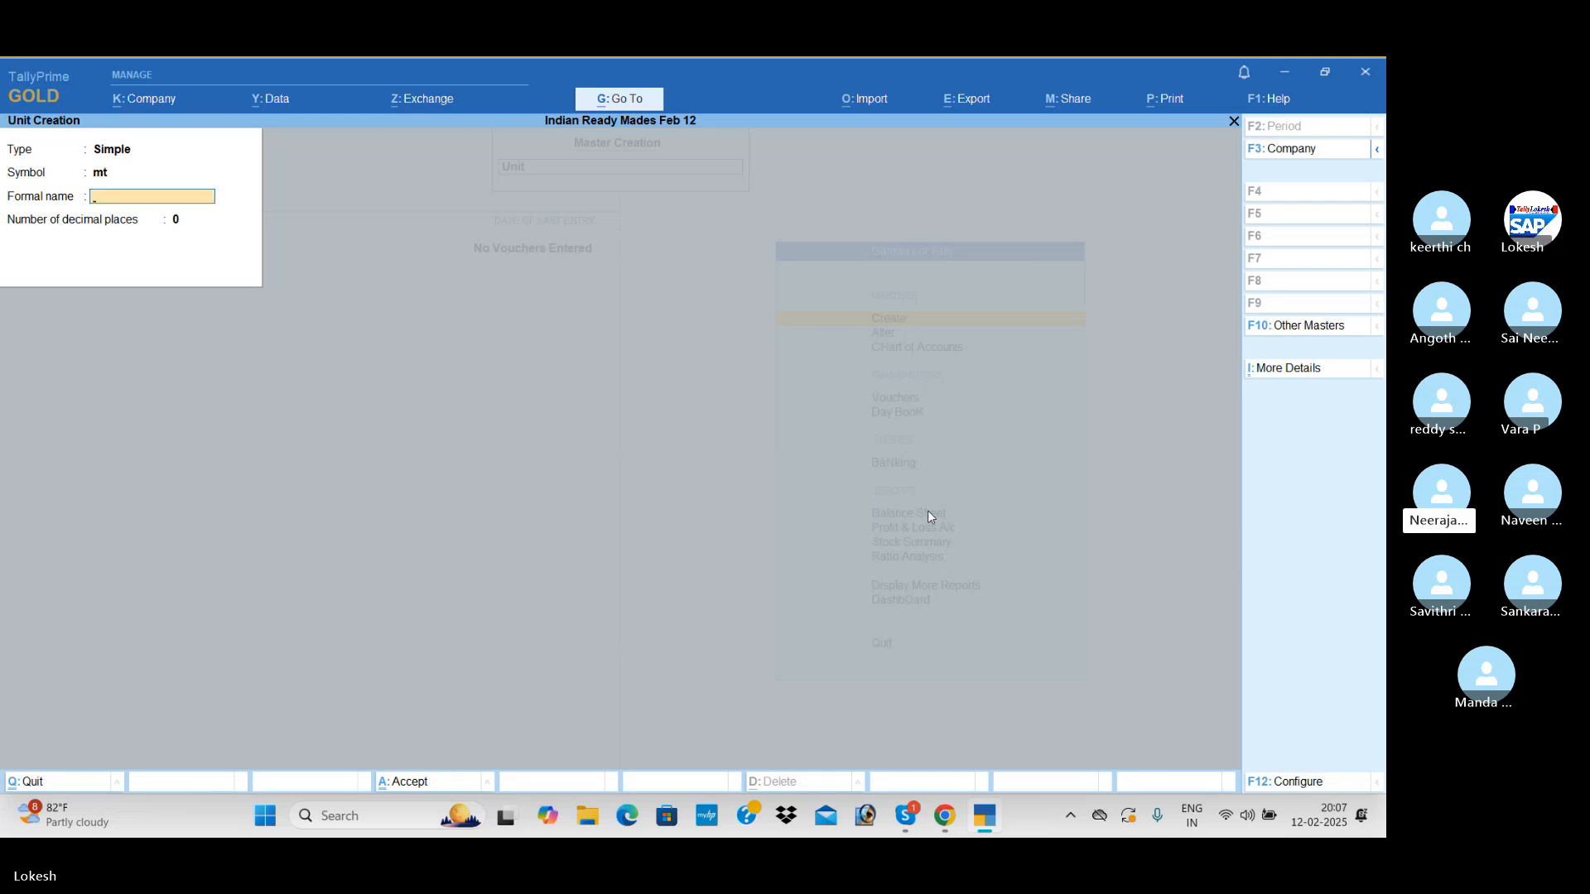
{"action": "type", "text": "eters"}
{"action": "key", "text": "Return"}
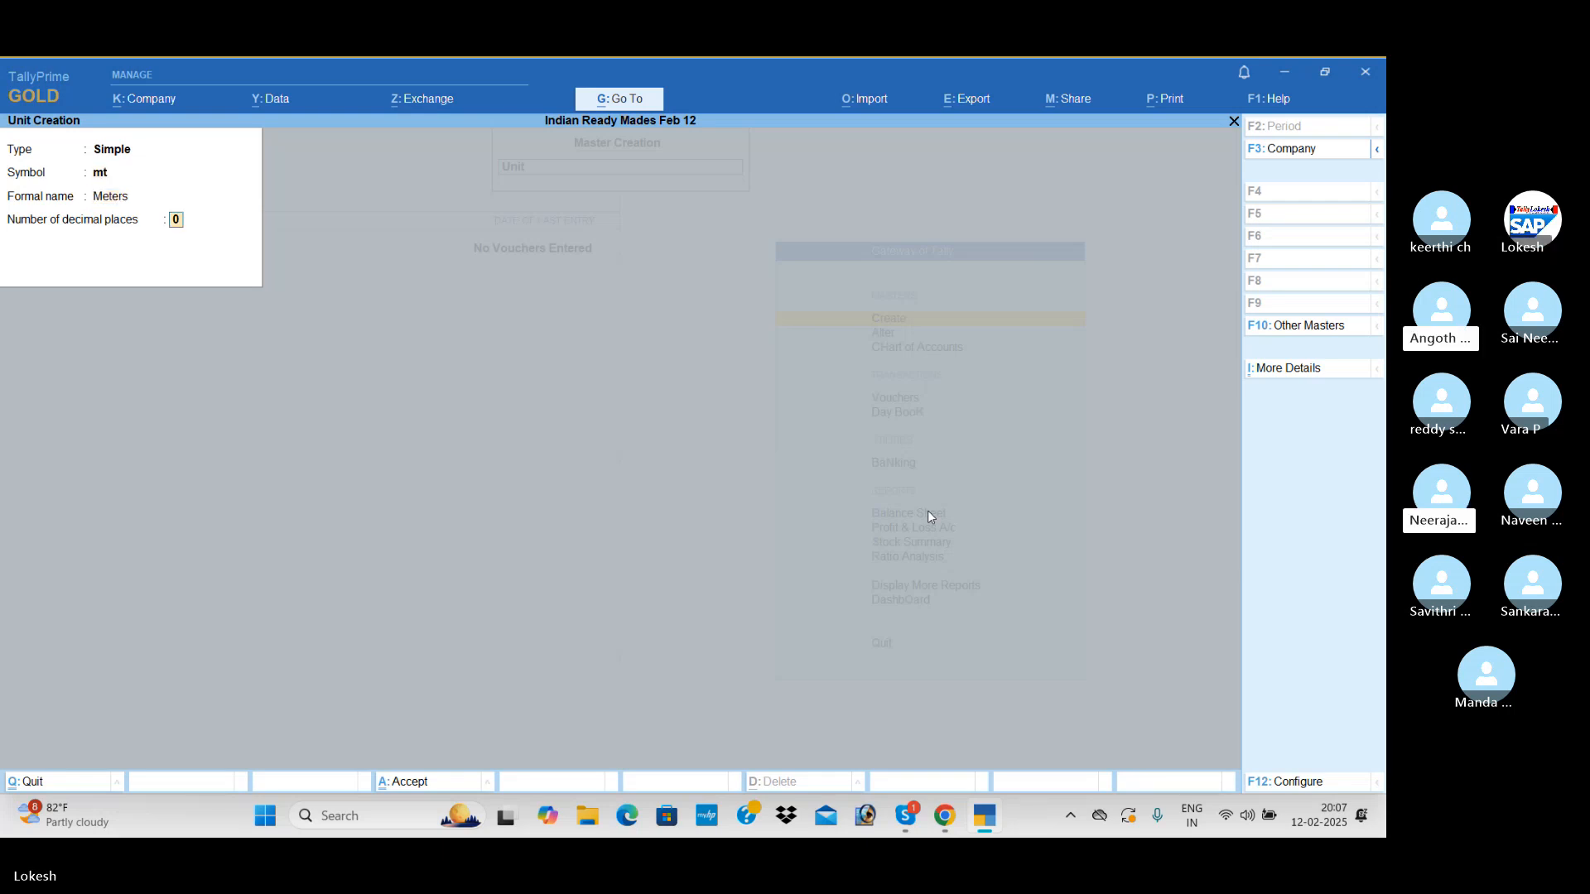
{"action": "key", "text": "Return"}
Create a simple unit with symbol dz, formal name Dozens and 0 decimal places
{"action": "key", "text": "Return"}
{"action": "type", "text": "dz"}
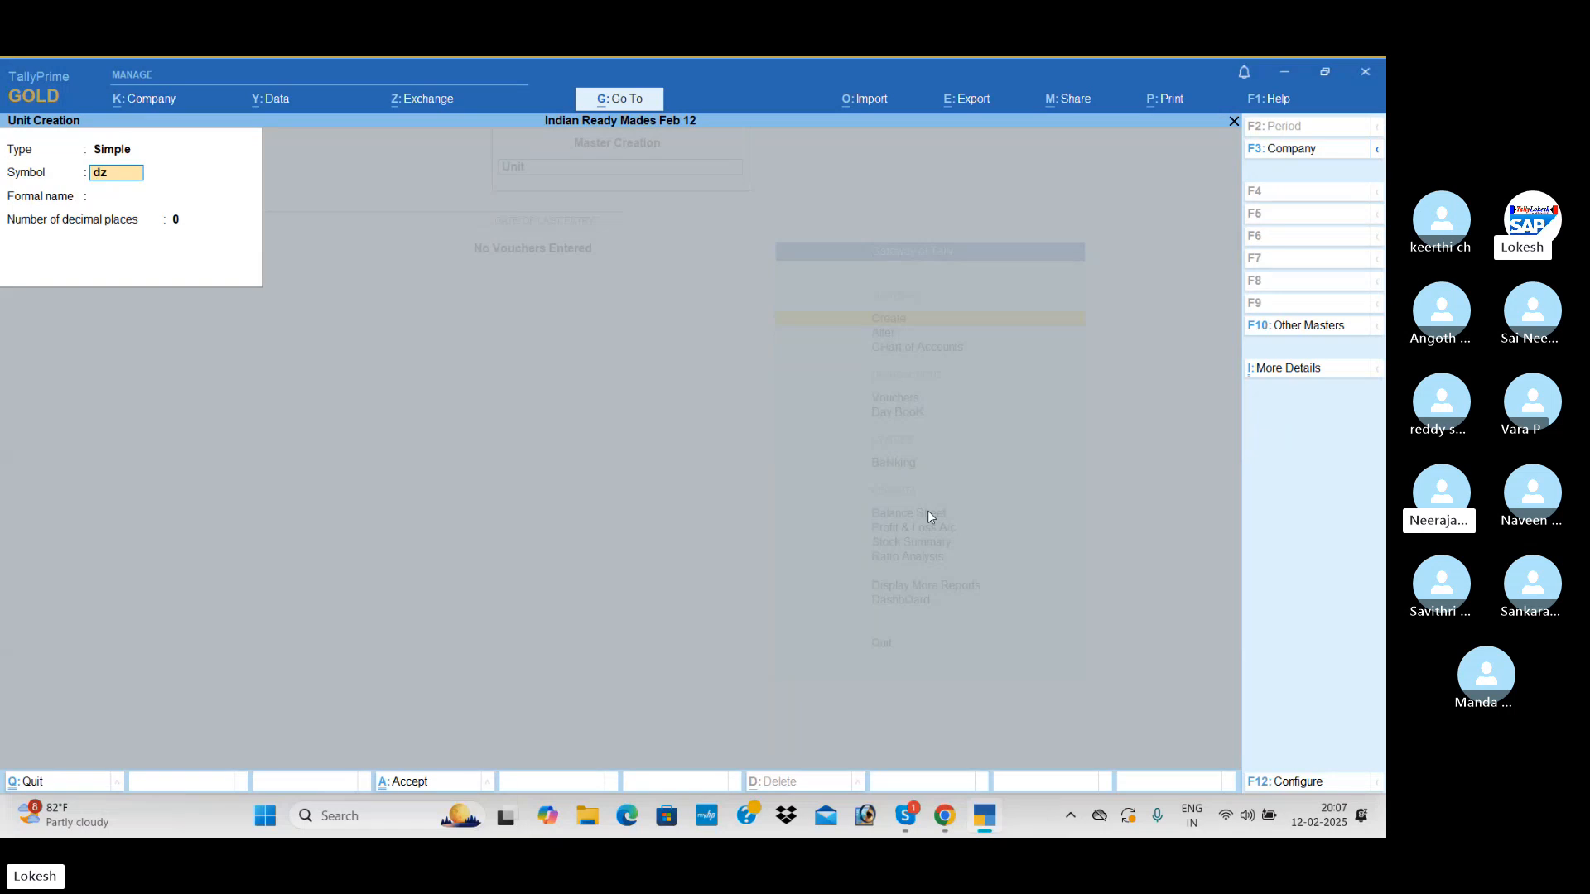
{"action": "key", "text": "Return"}
{"action": "type", "text": "Doze"}
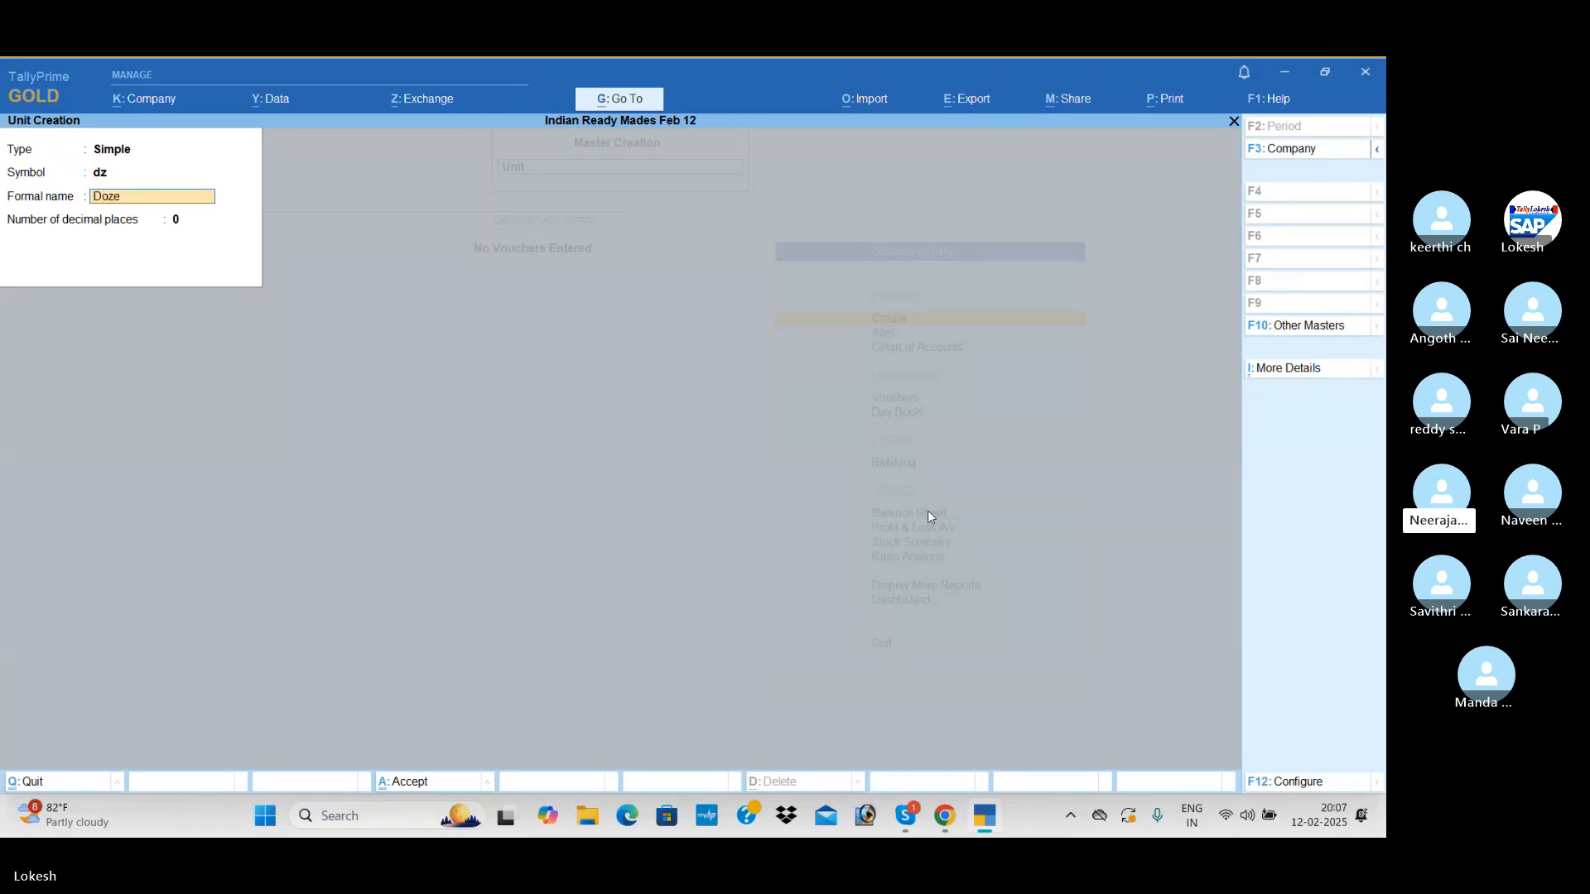
{"action": "type", "text": "ns"}
{"action": "key", "text": "Return"}
Create a simple unit with symbol pc, formal name Pices and 0 decimal places
{"action": "key", "text": "Return"}
{"action": "key", "text": "Return"}
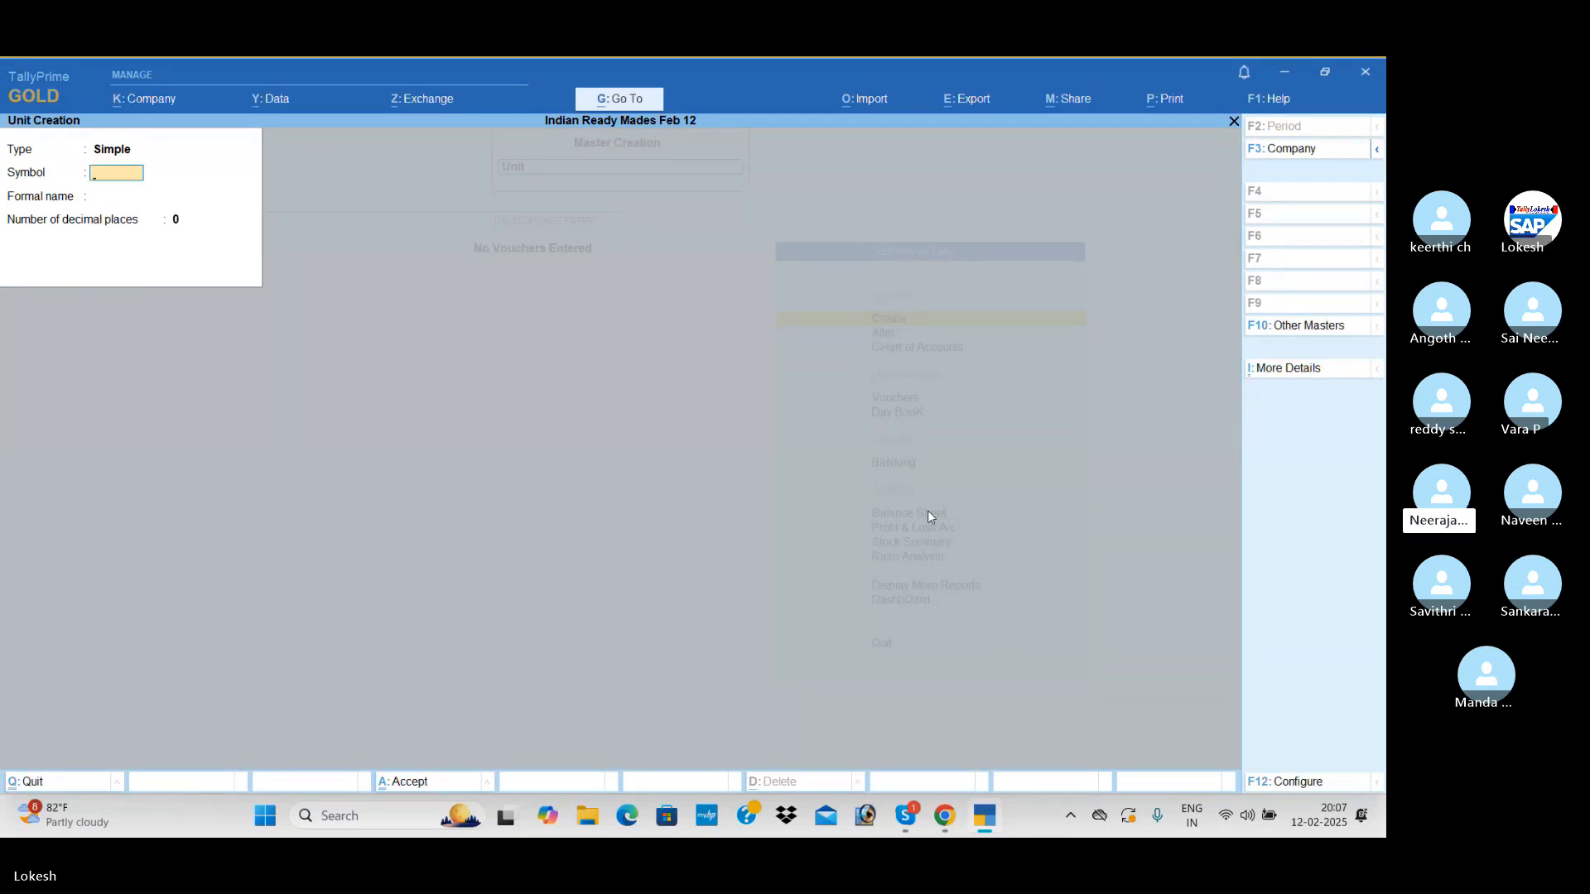
{"action": "type", "text": "pc"}
{"action": "key", "text": "Return"}
{"action": "type", "text": "P"}
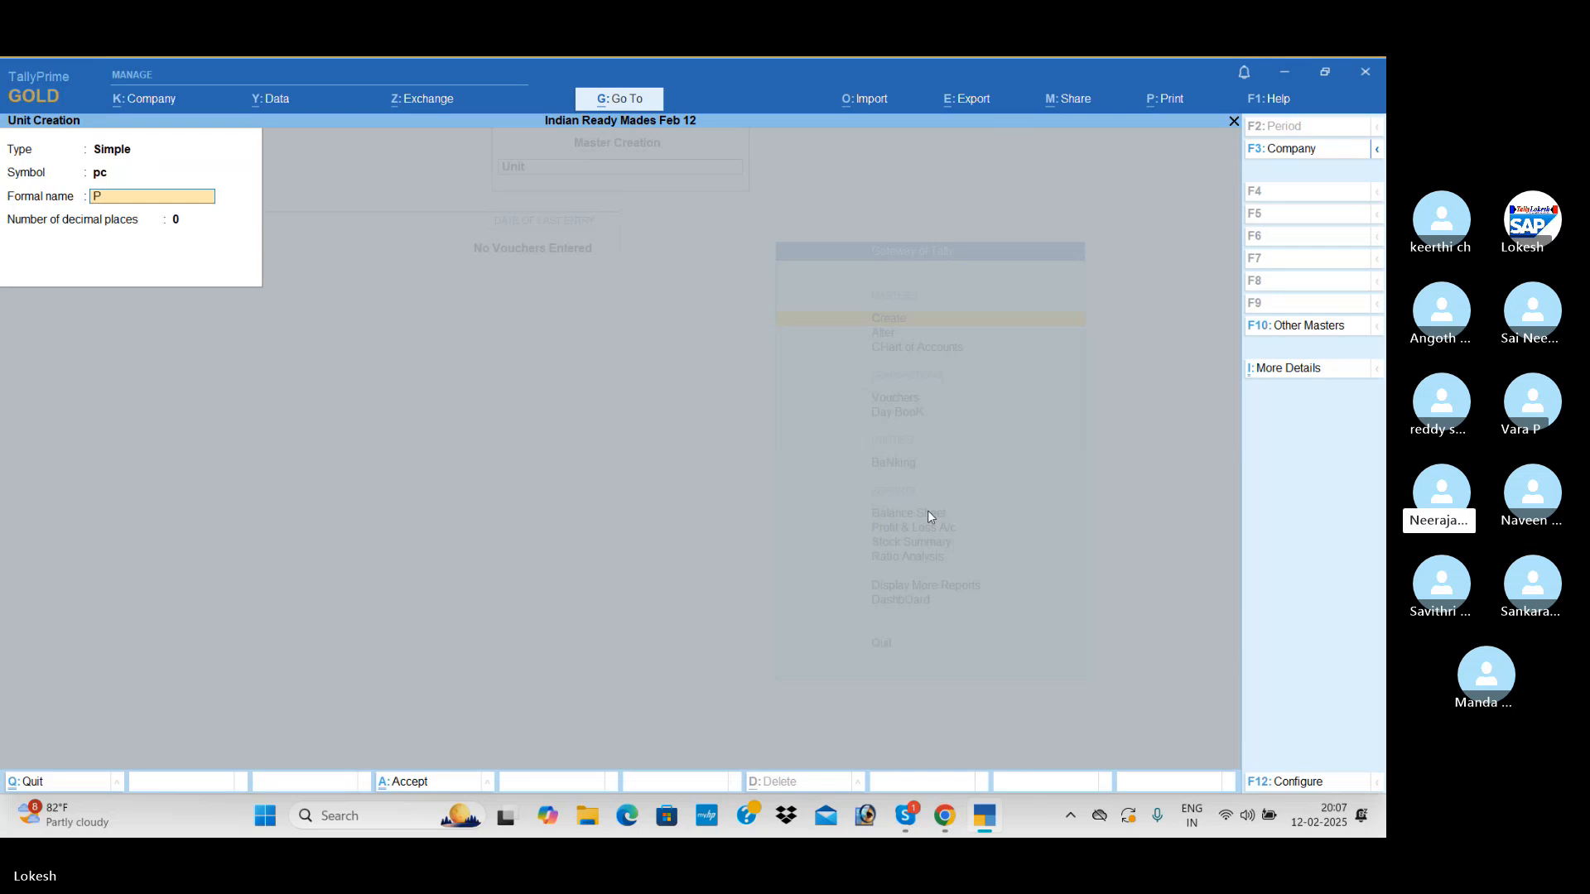
{"action": "type", "text": "ieces"}
Create a simple unit with symbol nos, formal name Numers and 0 decimal places, and leave unit creation
{"action": "key", "text": "Return"}
{"action": "key", "text": "Return"}
{"action": "key", "text": "Return"}
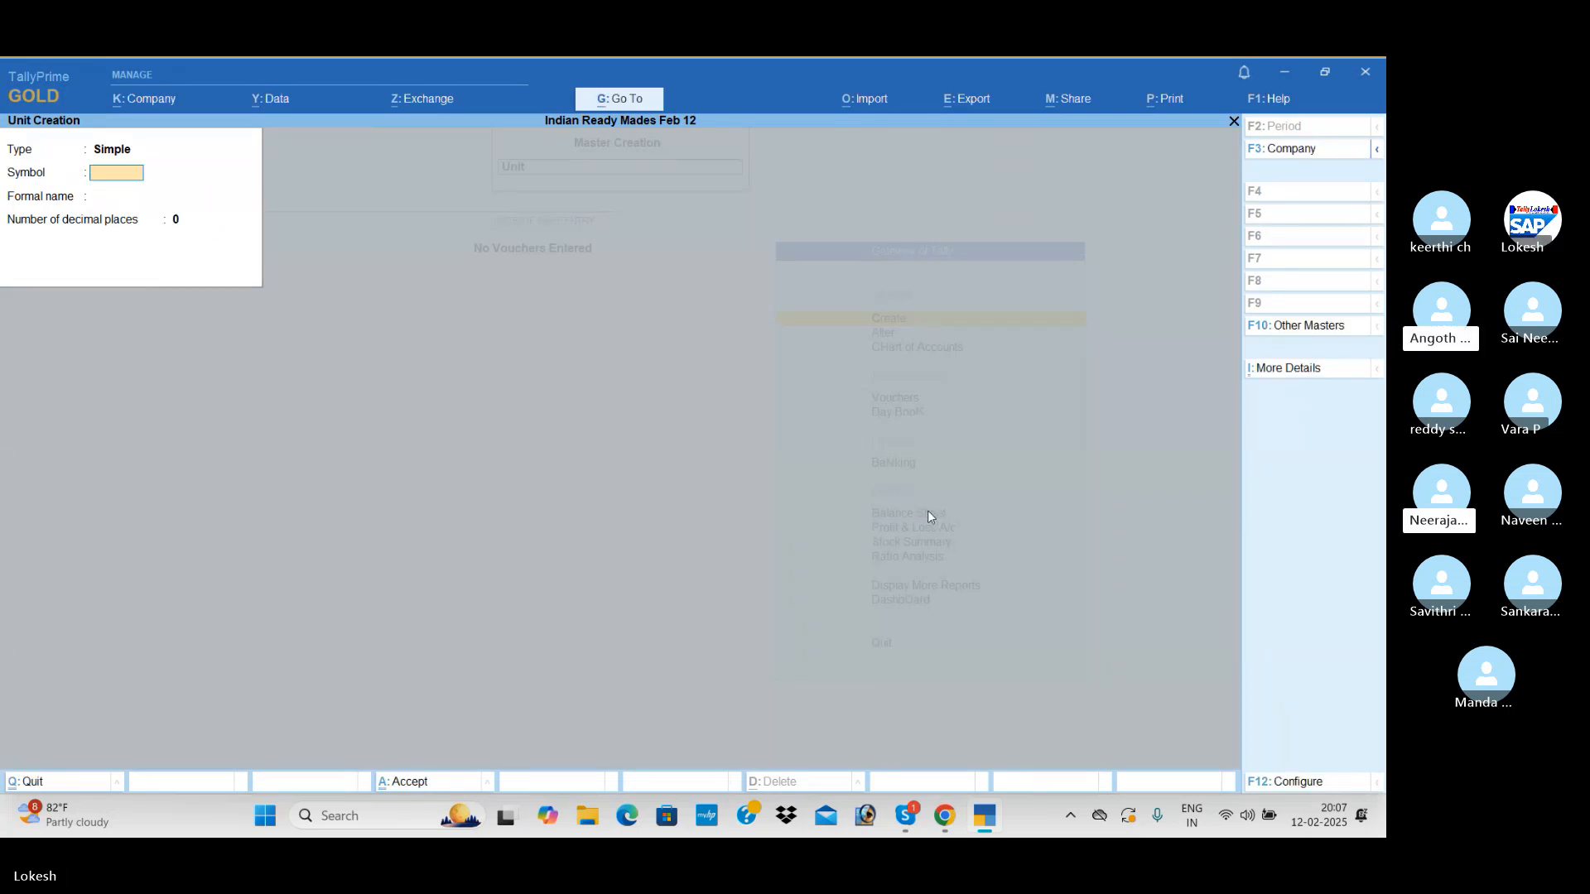
{"action": "type", "text": "nos"}
{"action": "key", "text": "Return"}
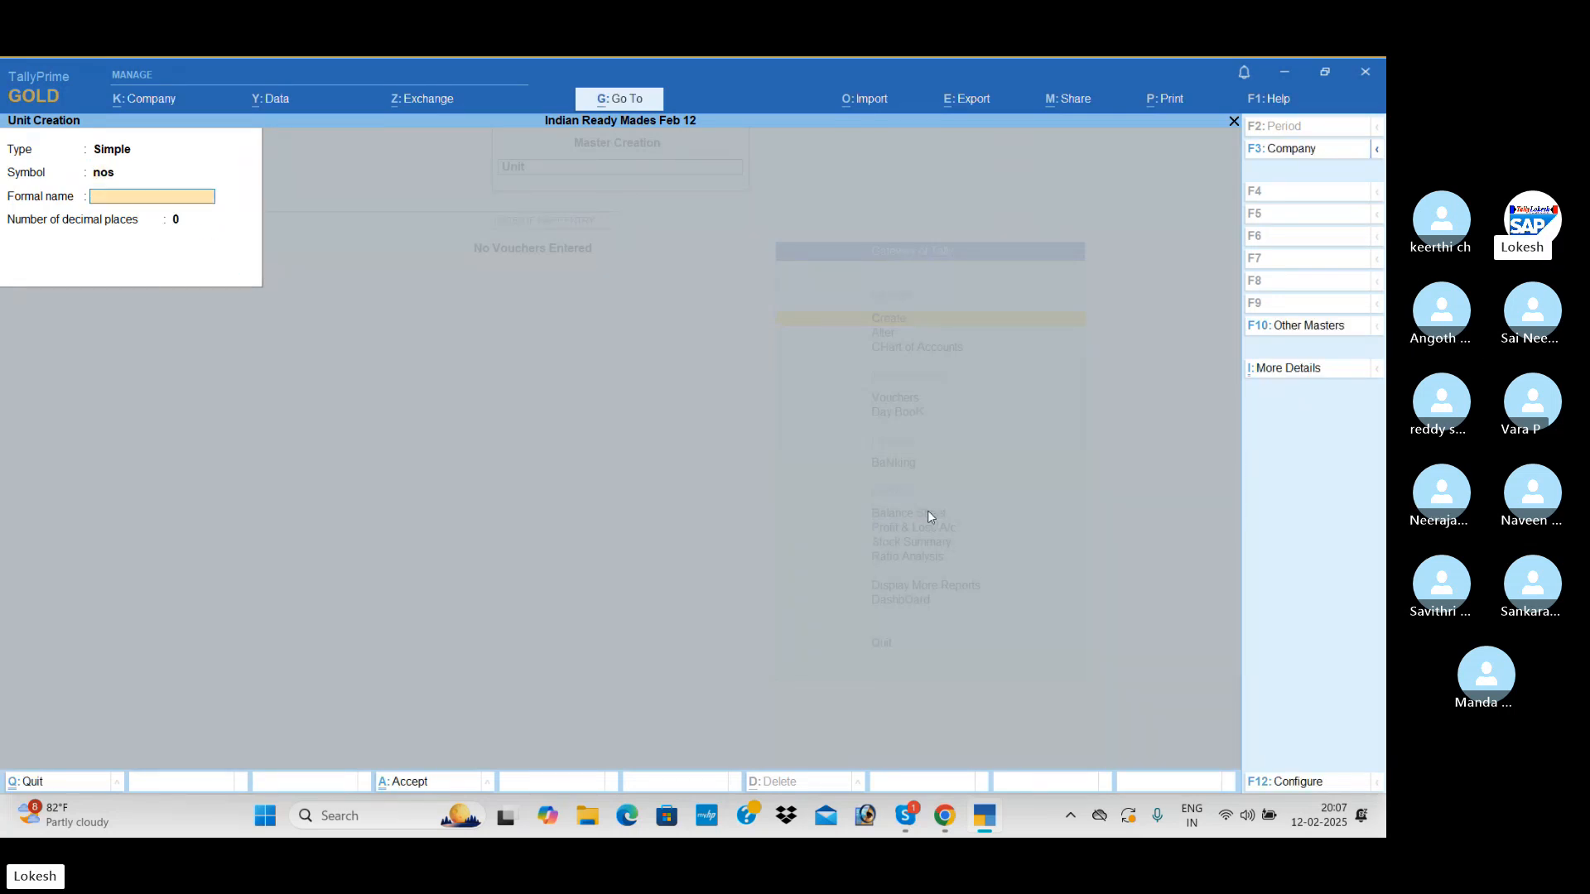
{"action": "type", "text": "Numer"}
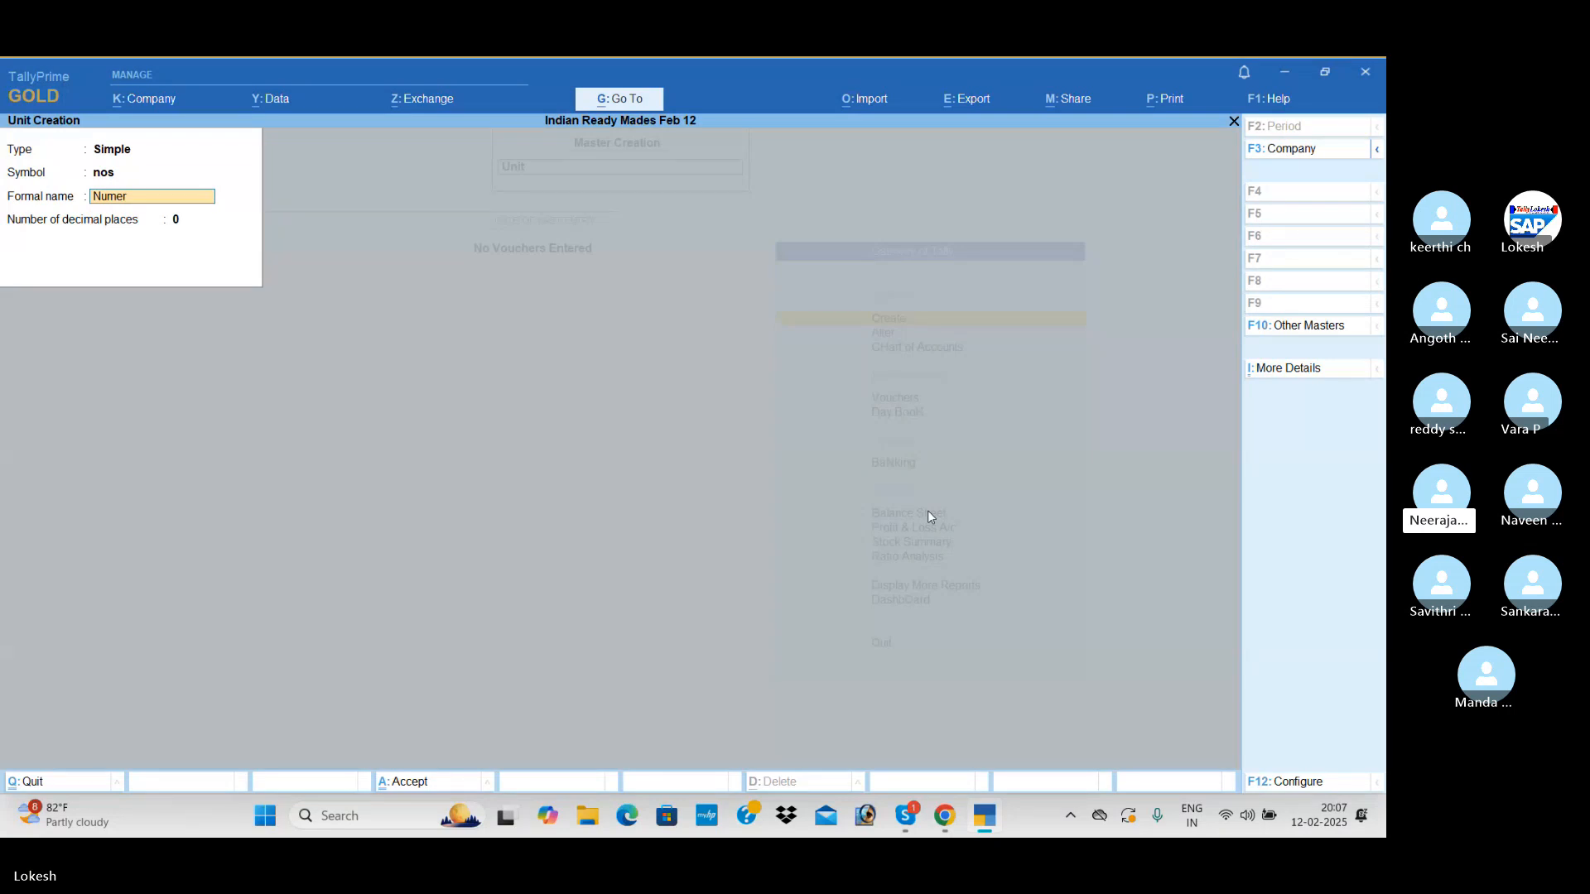
{"action": "type", "text": "s"}
{"action": "key", "text": "Return"}
{"action": "key", "text": "Return"}
{"action": "key", "text": "Return"}
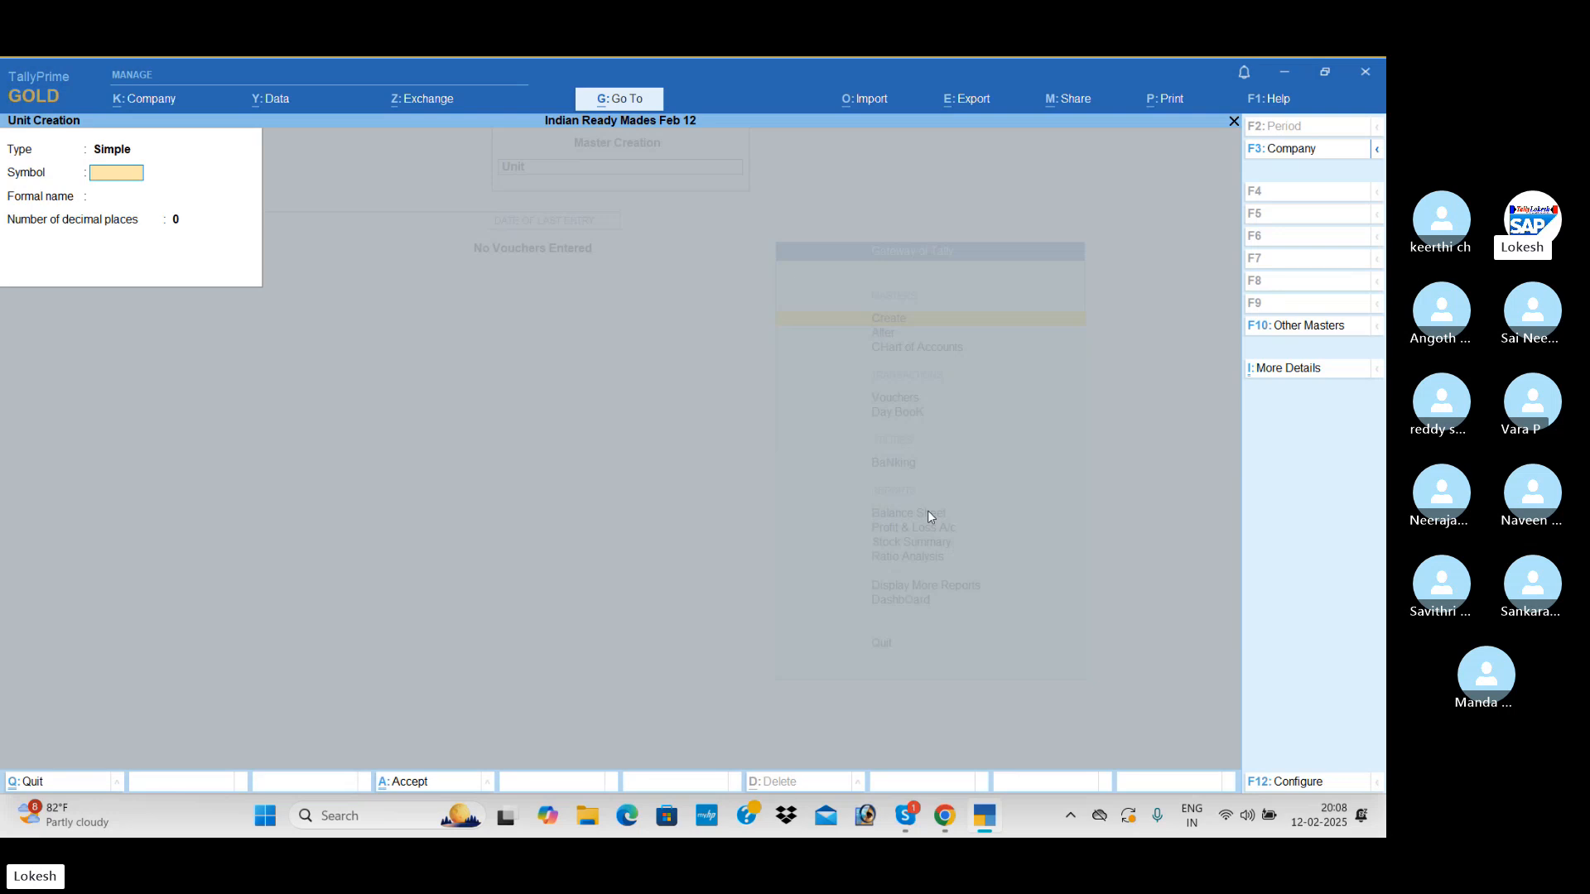
{"action": "key", "text": "Escape"}
{"action": "key", "text": "Return"}
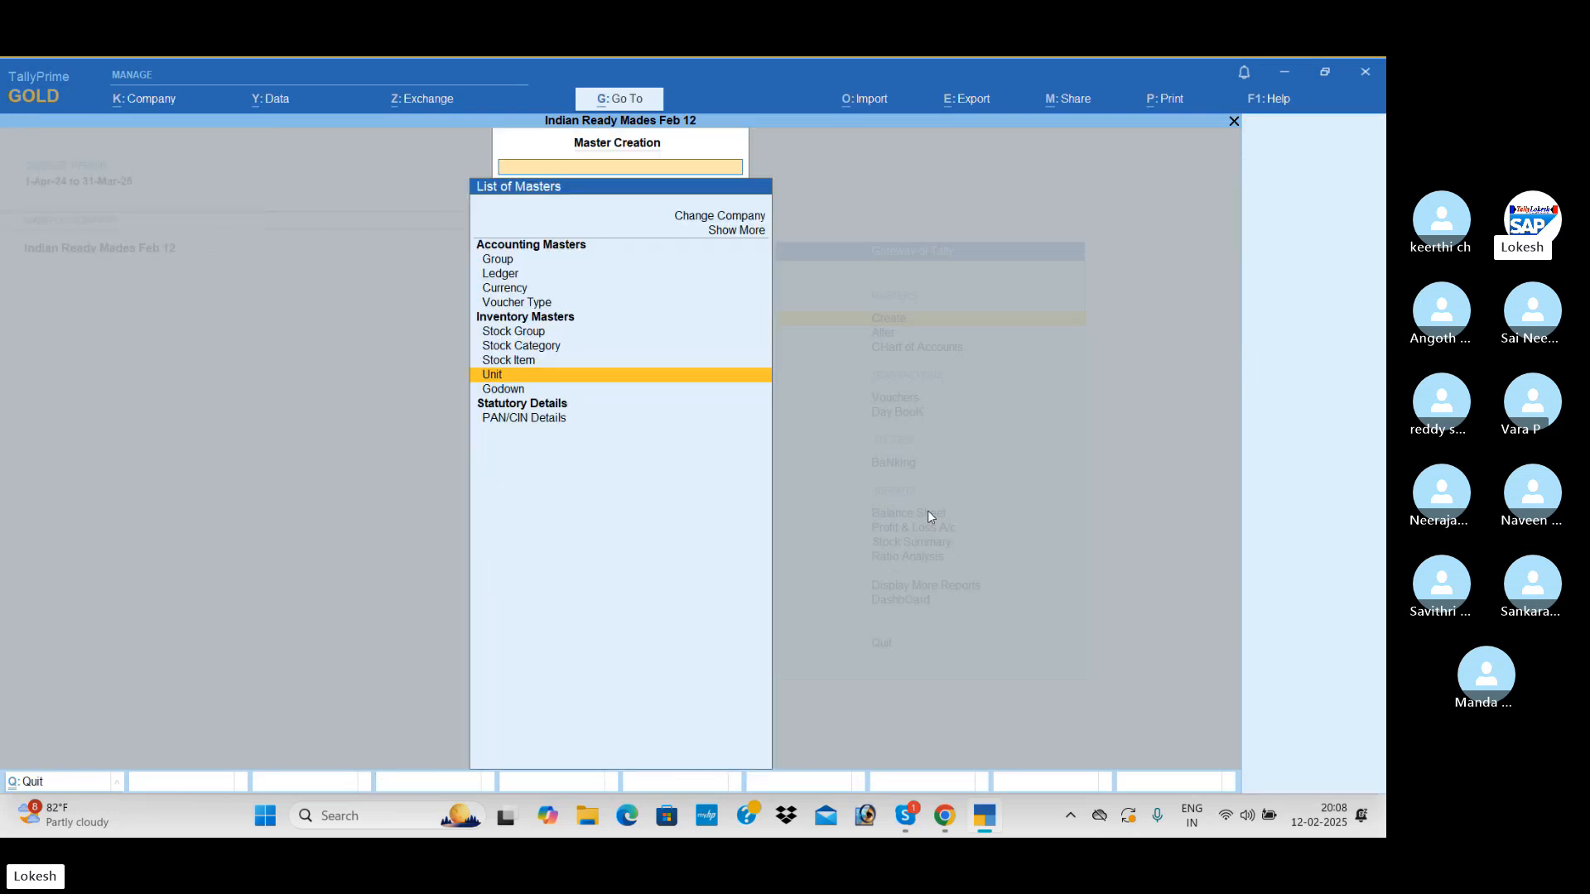
Create a stock group named Cloths under Primary, without adding item quantities, and save it
{"action": "key", "text": "Up"}
{"action": "key", "text": "Up"}
{"action": "key", "text": "Up"}
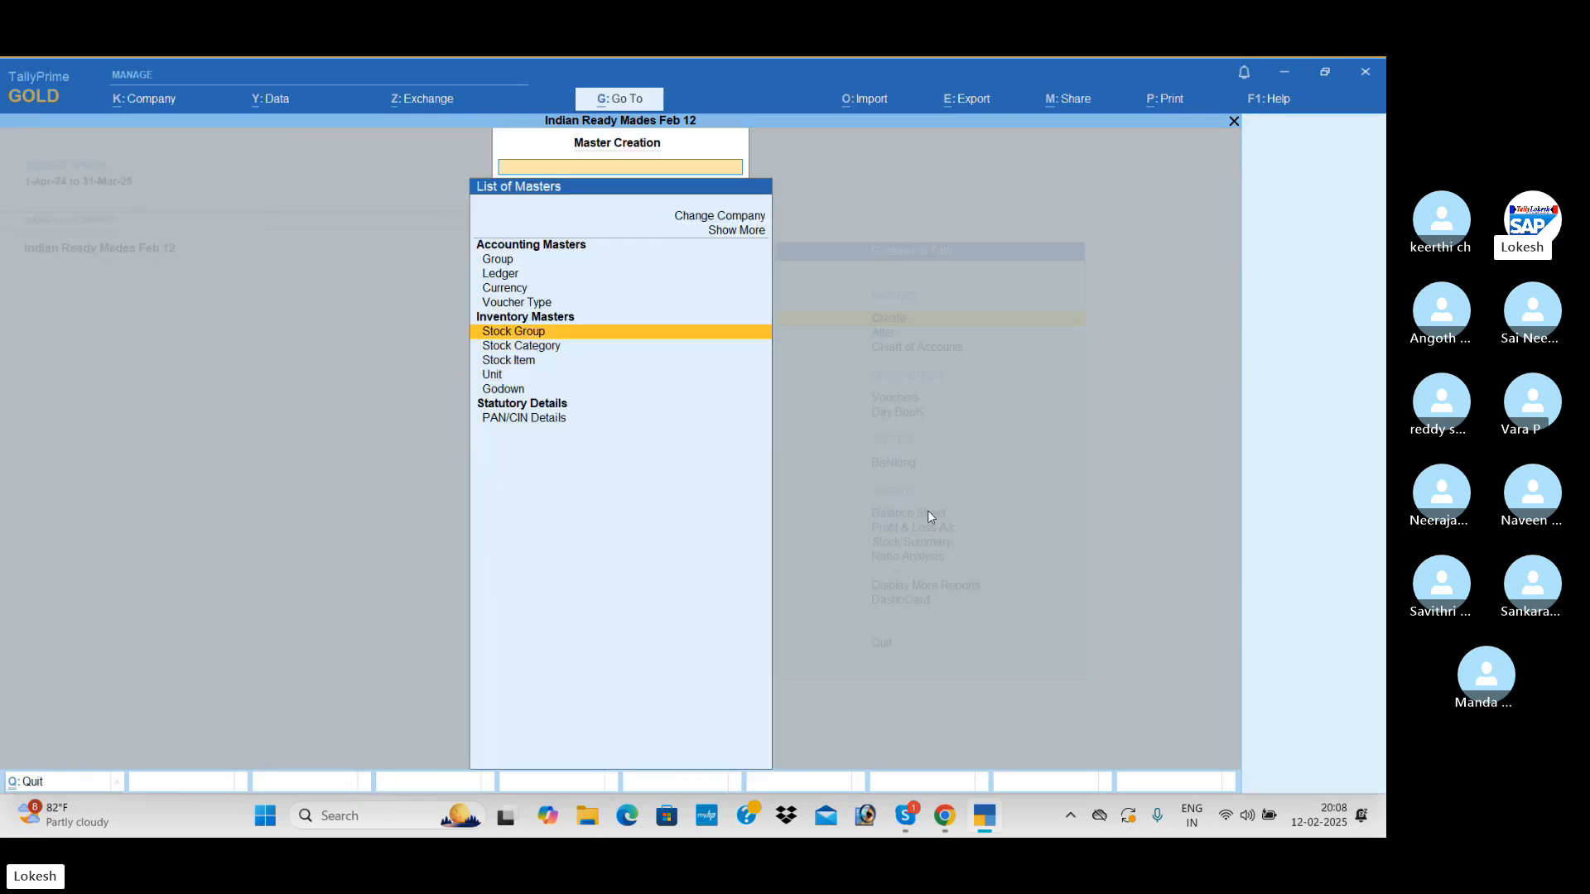
{"action": "key", "text": "Return"}
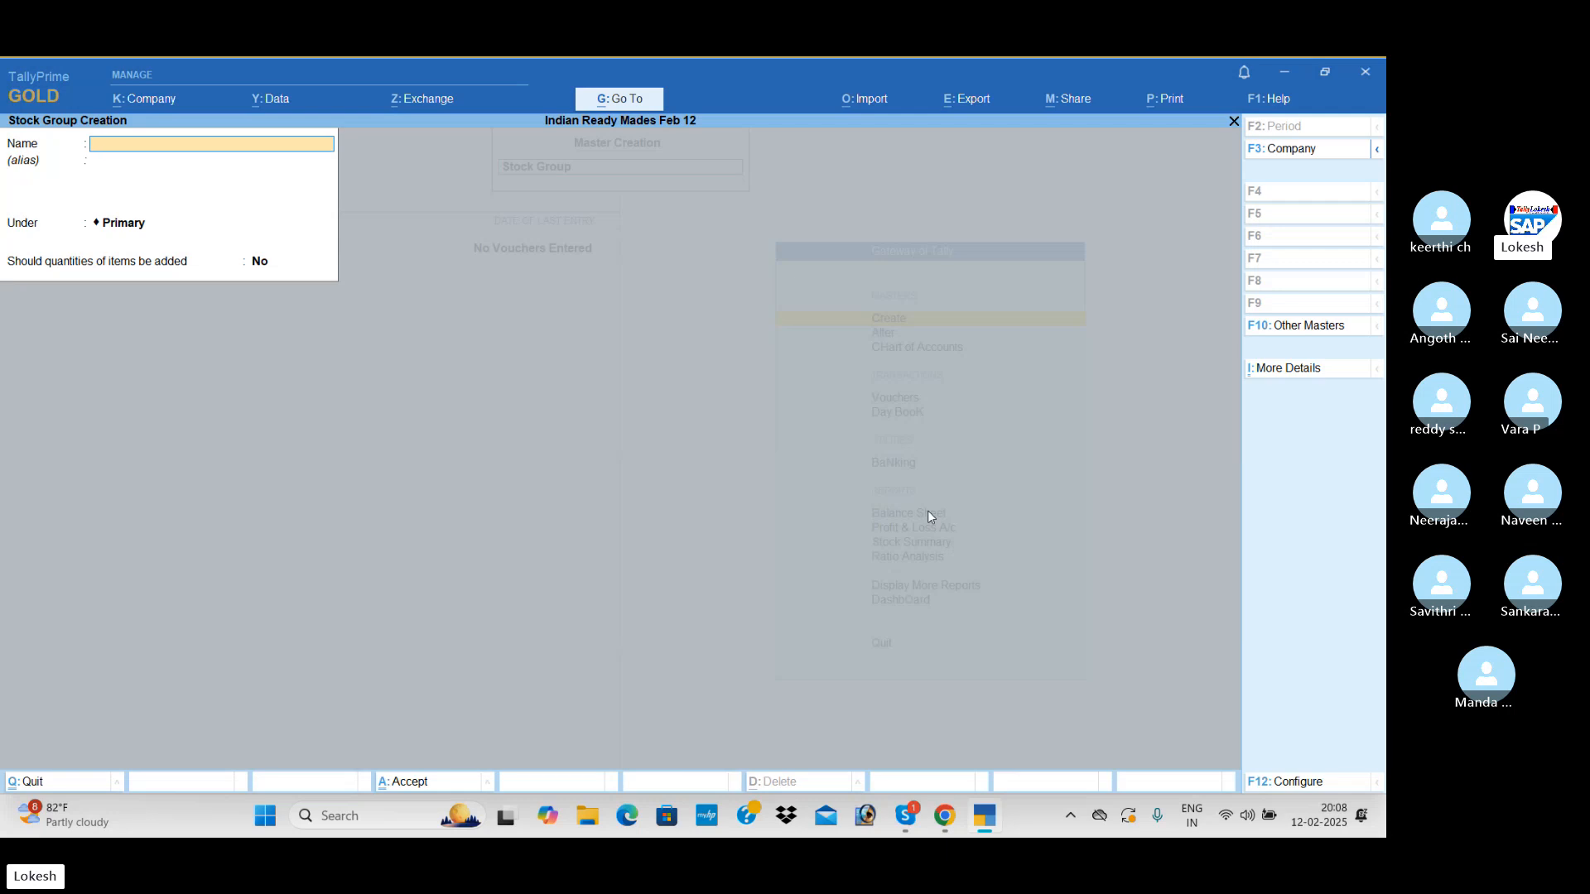
{"action": "type", "text": "Cloths"}
{"action": "key", "text": "Return"}
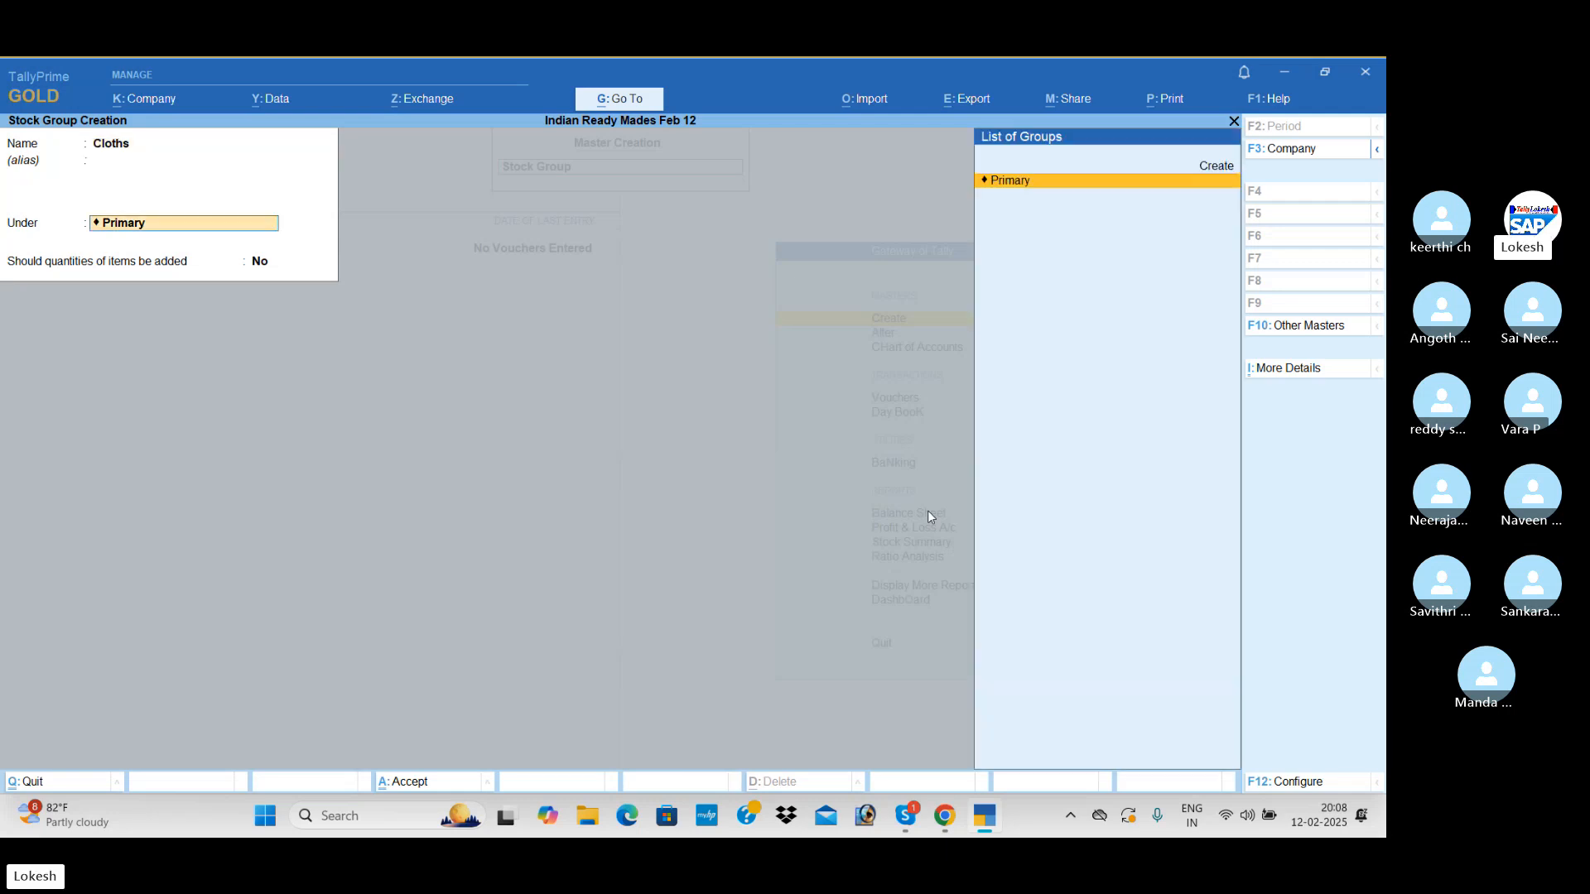
{"action": "key", "text": "Return"}
Create a stock group named Buttons under Primary, without adding item quantities, and save it
{"action": "key", "text": "Return"}
{"action": "key", "text": "Return"}
{"action": "type", "text": "B"}
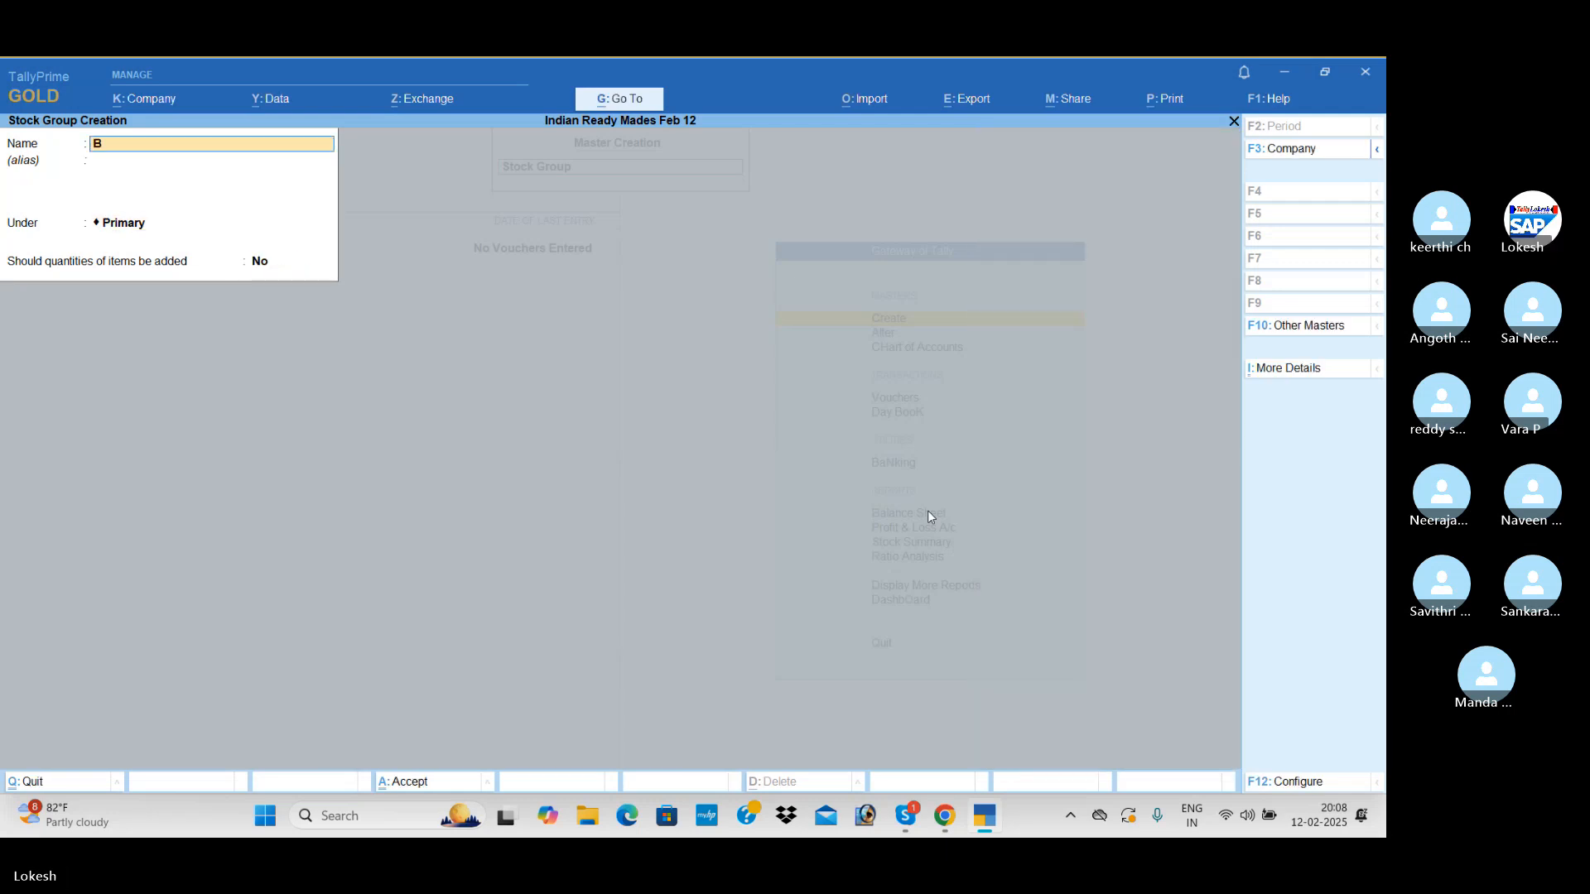
{"action": "type", "text": "uttons"}
{"action": "key", "text": "Return"}
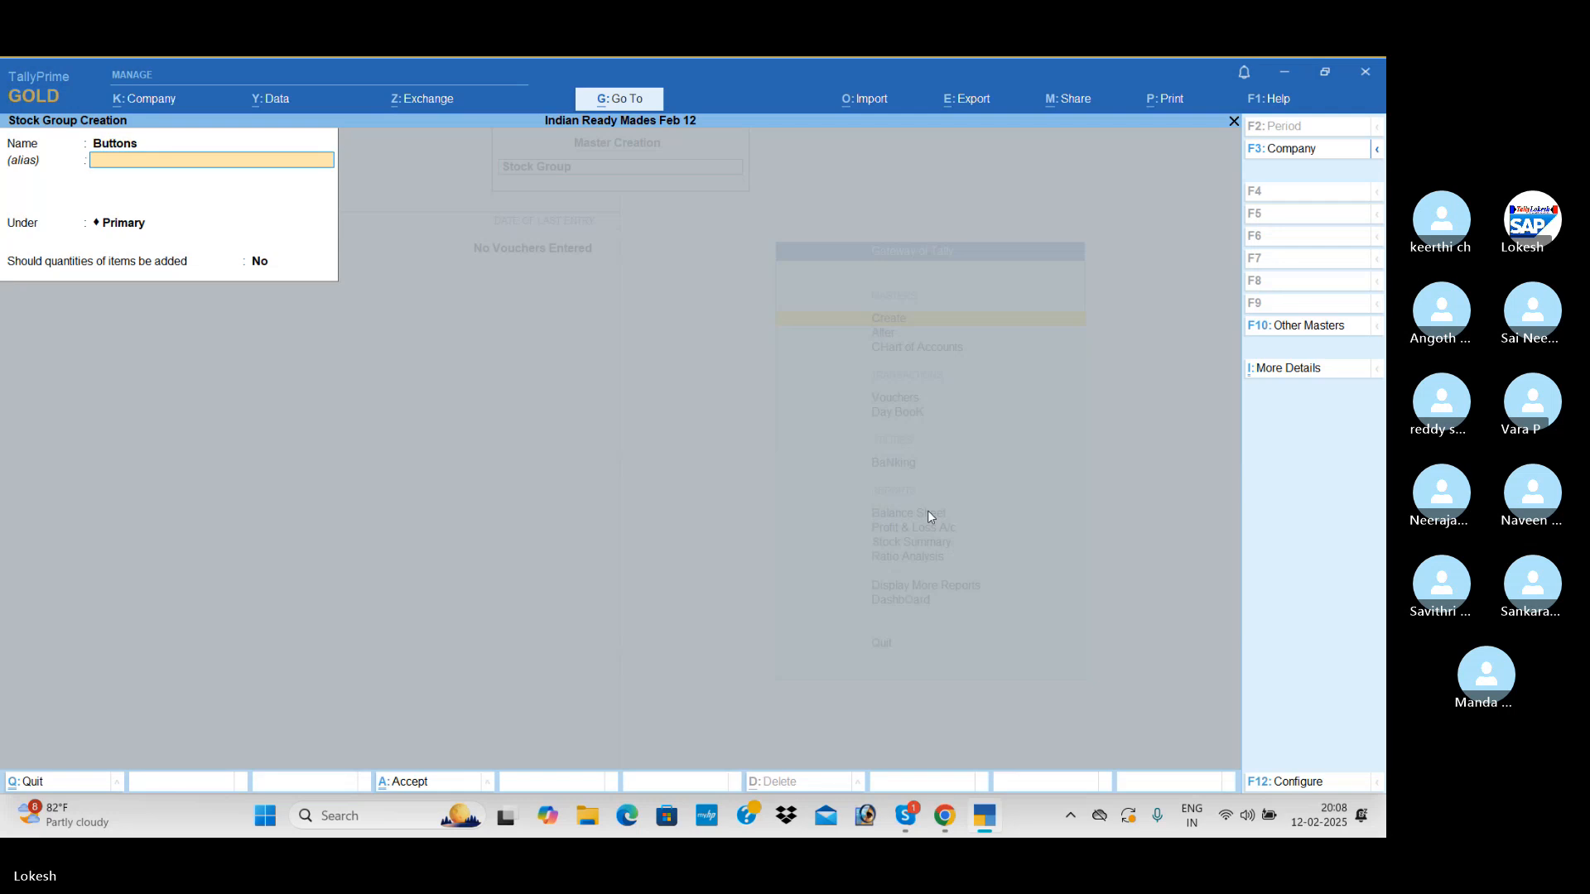
{"action": "key", "text": "Return"}
Create a stock group named Threads under Primary and save it
{"action": "key", "text": "Return"}
Create a stock group named Shirts, save it and leave stock group creation
{"action": "key", "text": "Return"}
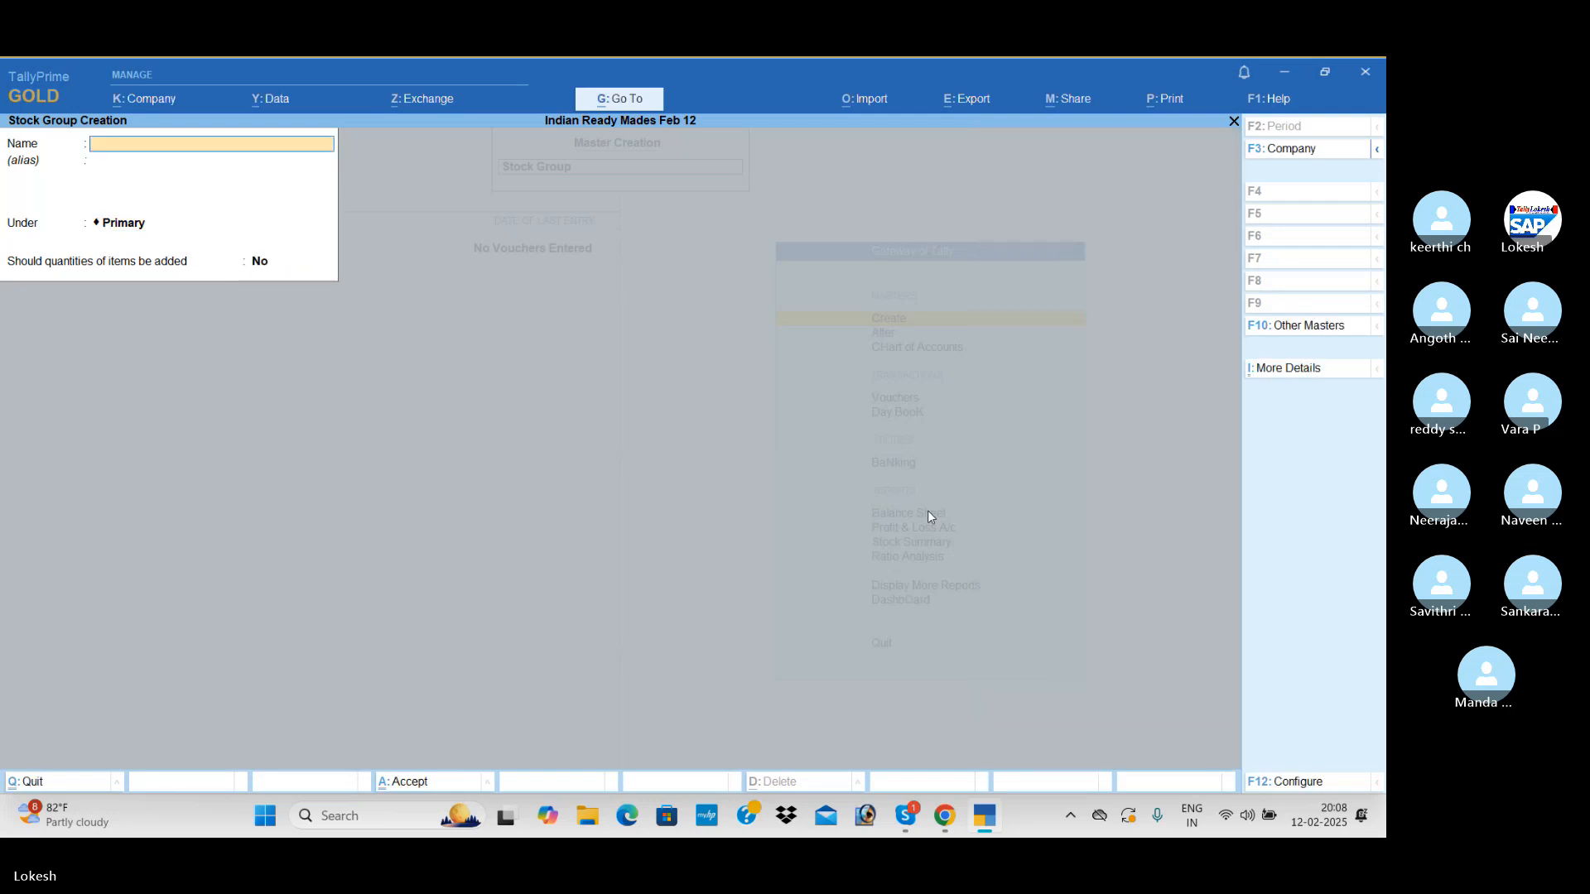
{"action": "type", "text": "Thre"}
{"action": "key", "text": "Return"}
{"action": "key", "text": "Return"}
{"action": "key", "text": "Return"}
{"action": "key", "text": "Return"}
{"action": "key", "text": "Return"}
{"action": "type", "text": "Shirt"}
{"action": "key", "text": "Return"}
{"action": "key", "text": "Return"}
{"action": "key", "text": "Return"}
{"action": "key", "text": "Return"}
{"action": "key", "text": "Return"}
{"action": "key", "text": "Escape"}
{"action": "key", "text": "y"}
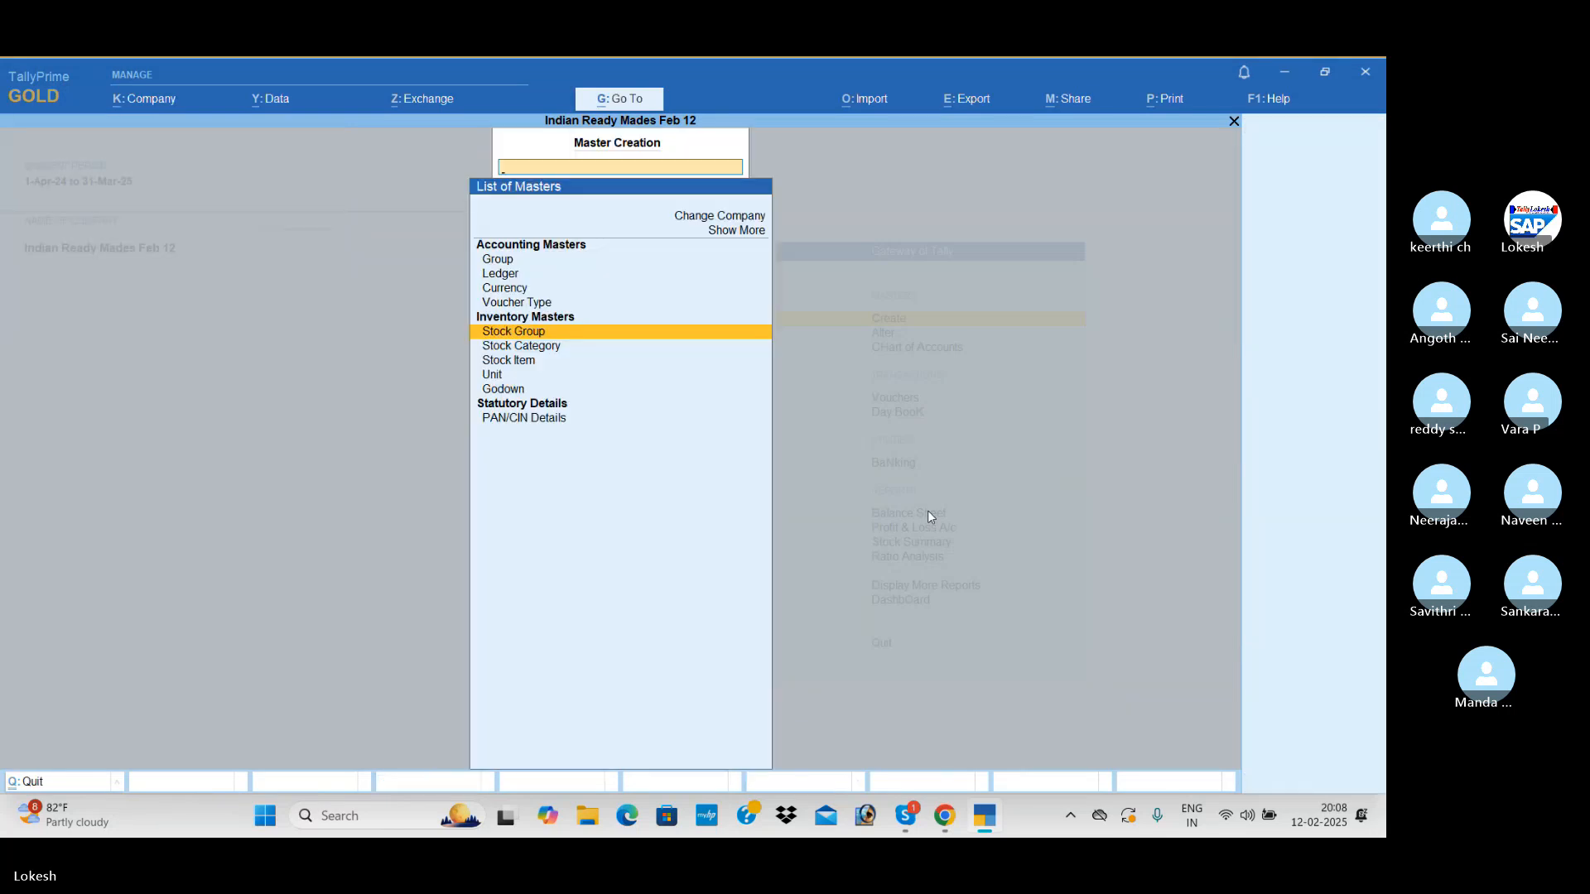
Start a new stock item named Linen Cloth and place it under the Cloths stock group
{"action": "key", "text": "Down"}
{"action": "key", "text": "Down"}
{"action": "key", "text": "Return"}
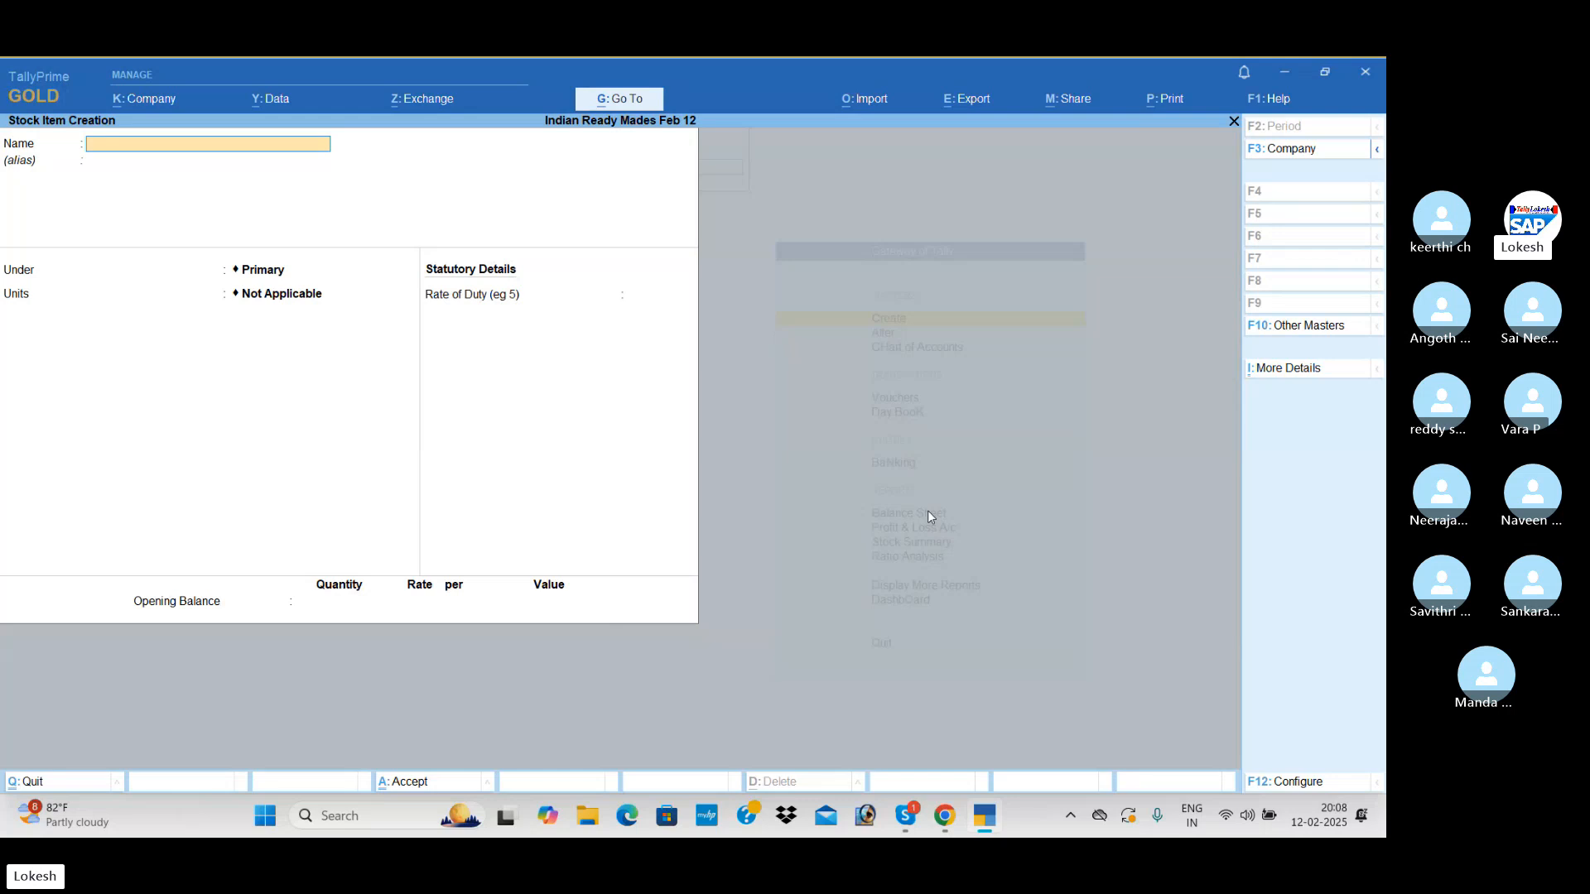
{"action": "type", "text": "Linen cloth"}
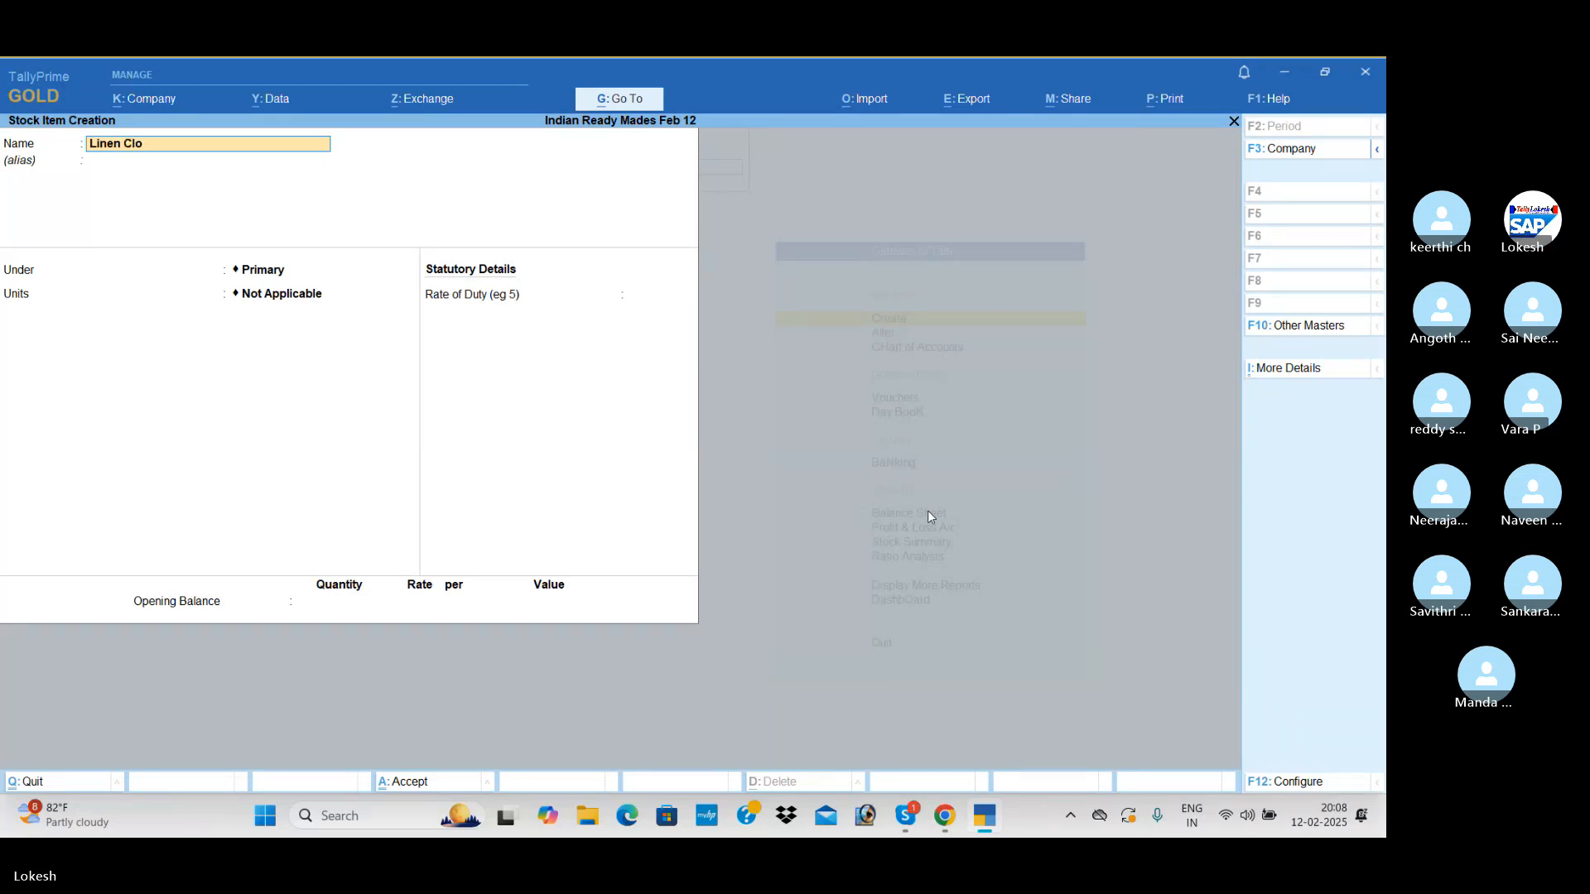
{"action": "key", "text": "Return"}
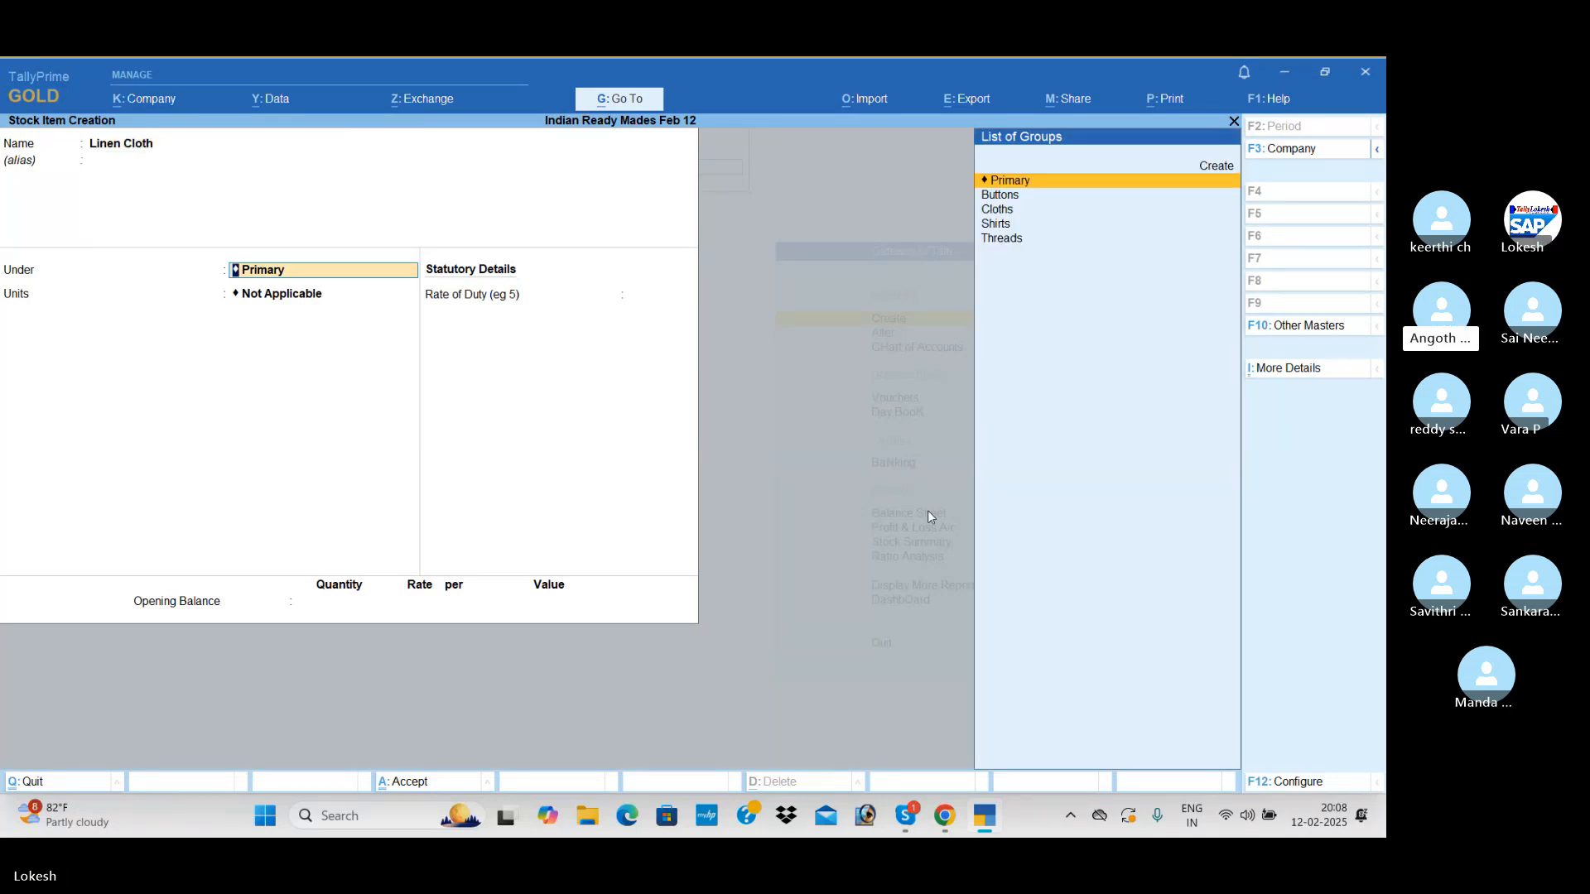
{"action": "key", "text": "Down"}
{"action": "key", "text": "Down"}
{"action": "key", "text": "Return"}
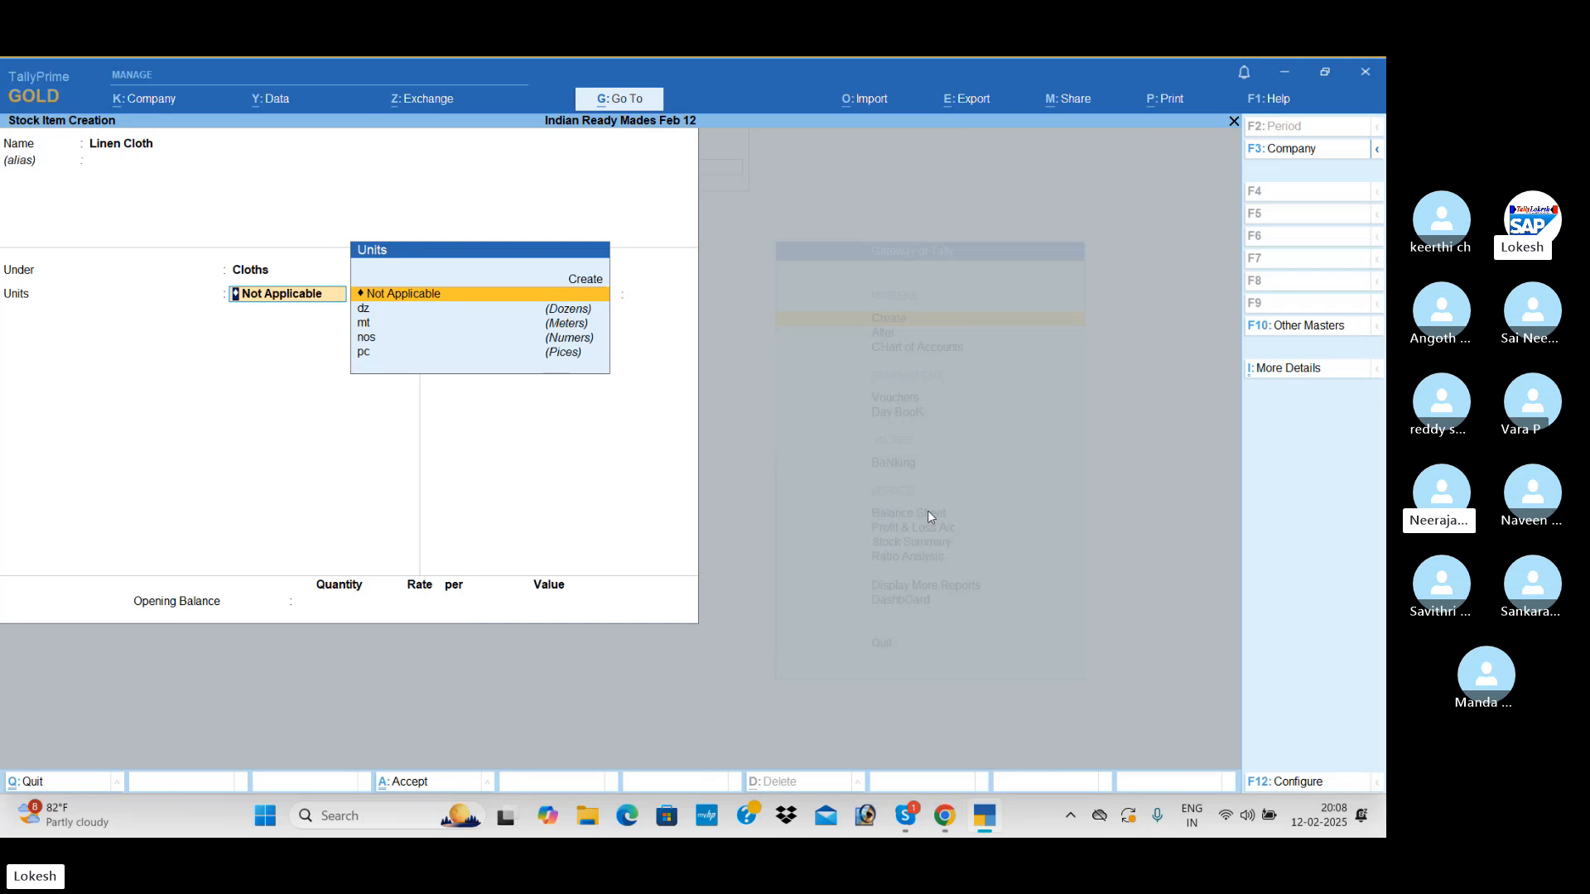
Set the Linen Cloth unit to mt (Meters), leave duty rate and opening balance empty, and save the stock item
{"action": "key", "text": "Down"}
{"action": "key", "text": "Down"}
{"action": "key", "text": "Return"}
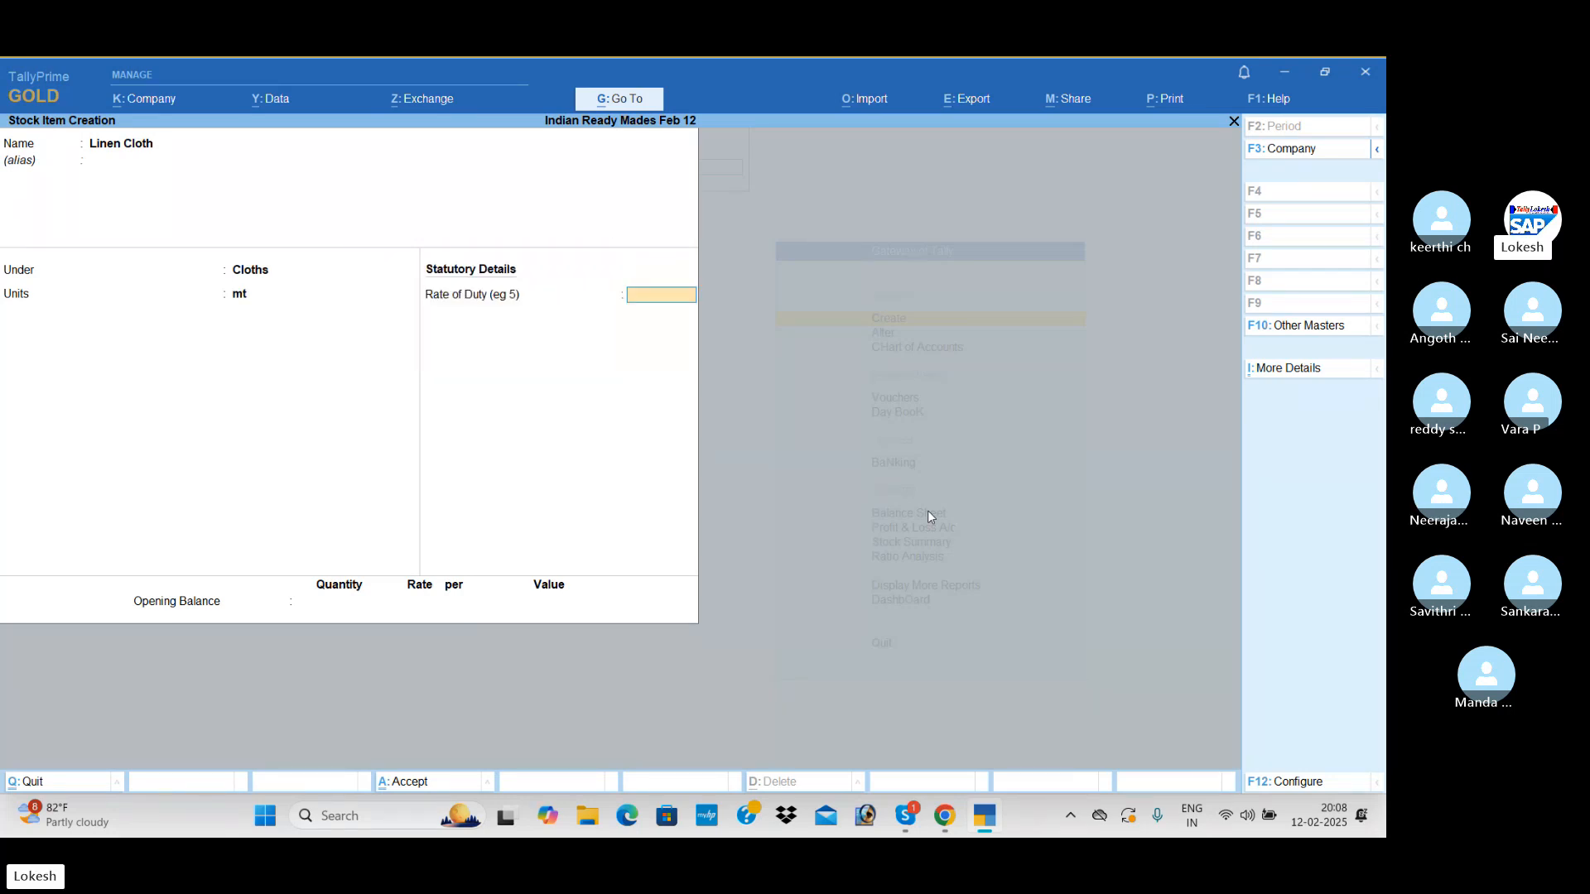
{"action": "key", "text": "Return"}
{"action": "key", "text": "Return"}
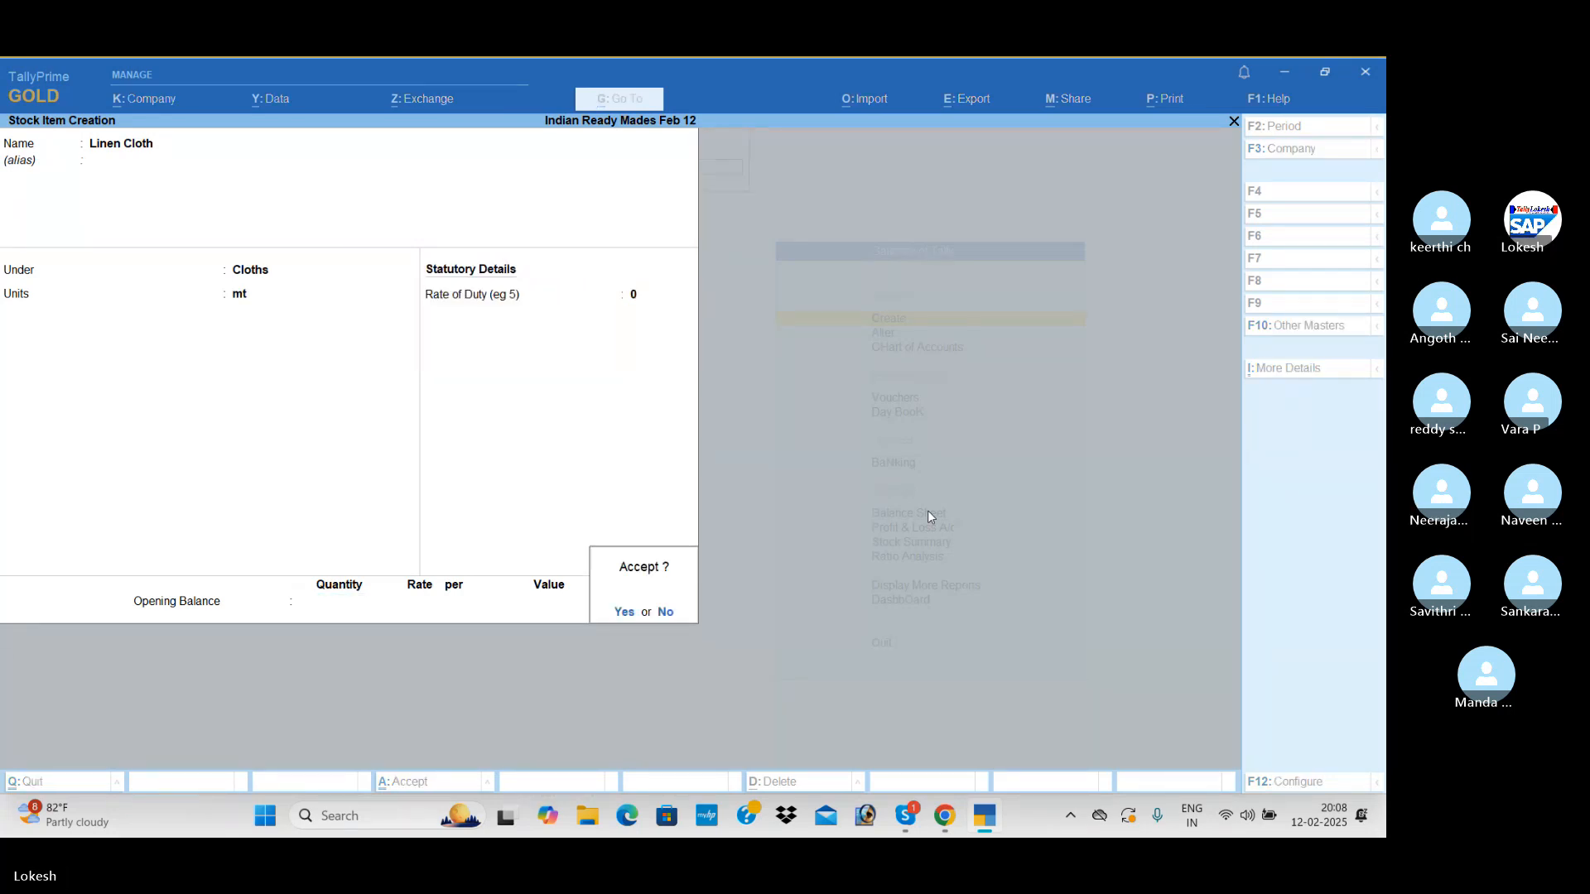
{"action": "key", "text": "Return"}
Create a stock item named Denim Cloth under the Cloths group with unit mt and save it
{"action": "type", "text": "Denim Cl"}
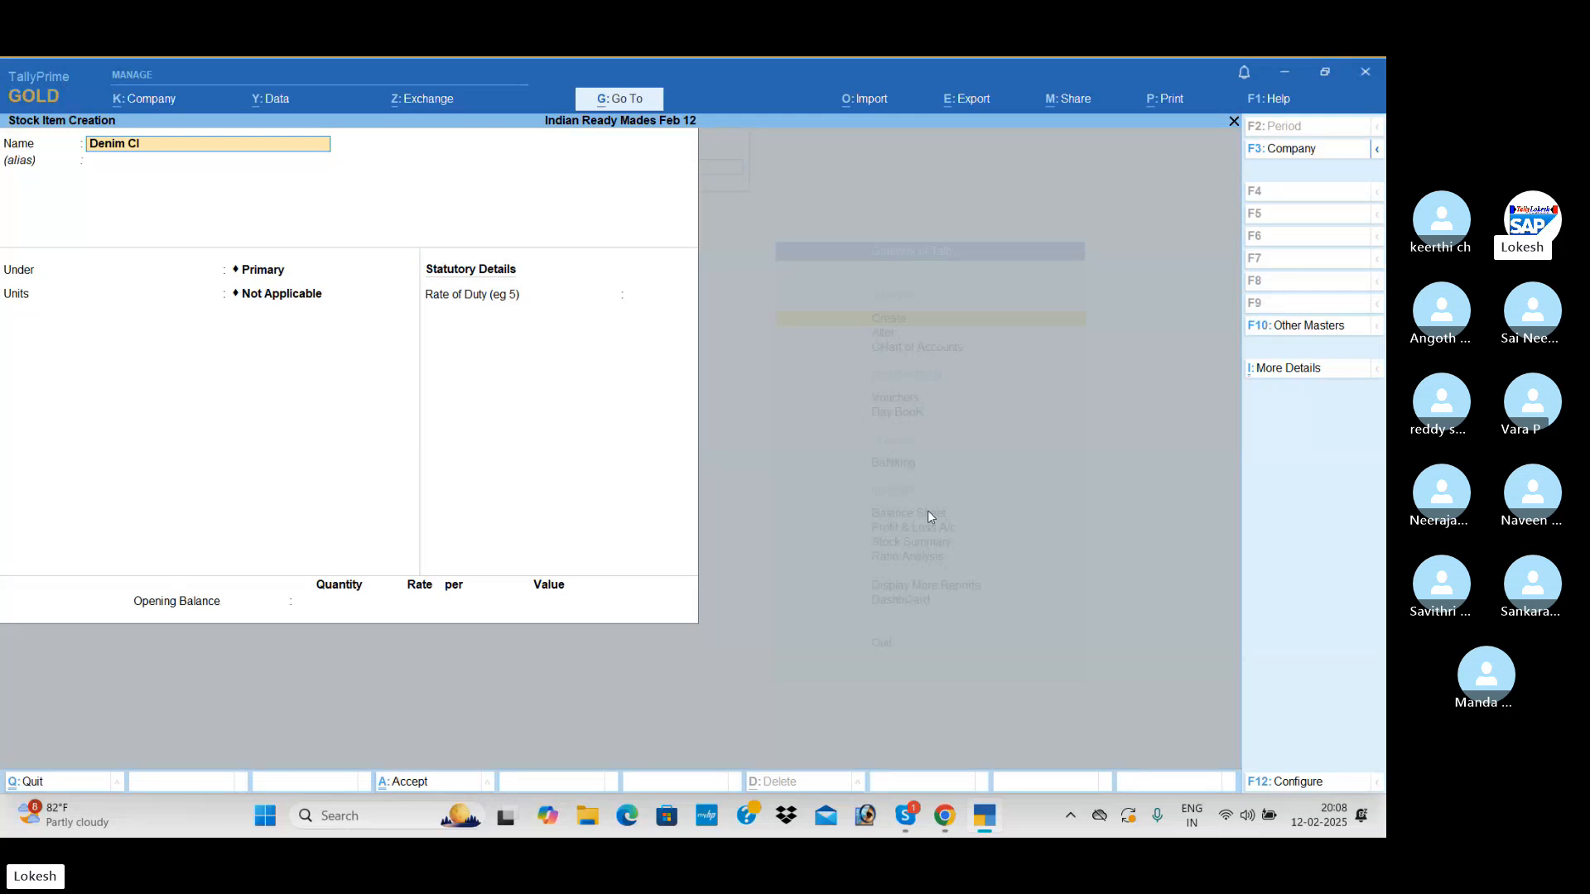
{"action": "type", "text": "oth"}
{"action": "key", "text": "Return"}
{"action": "key", "text": "Down"}
{"action": "key", "text": "Down"}
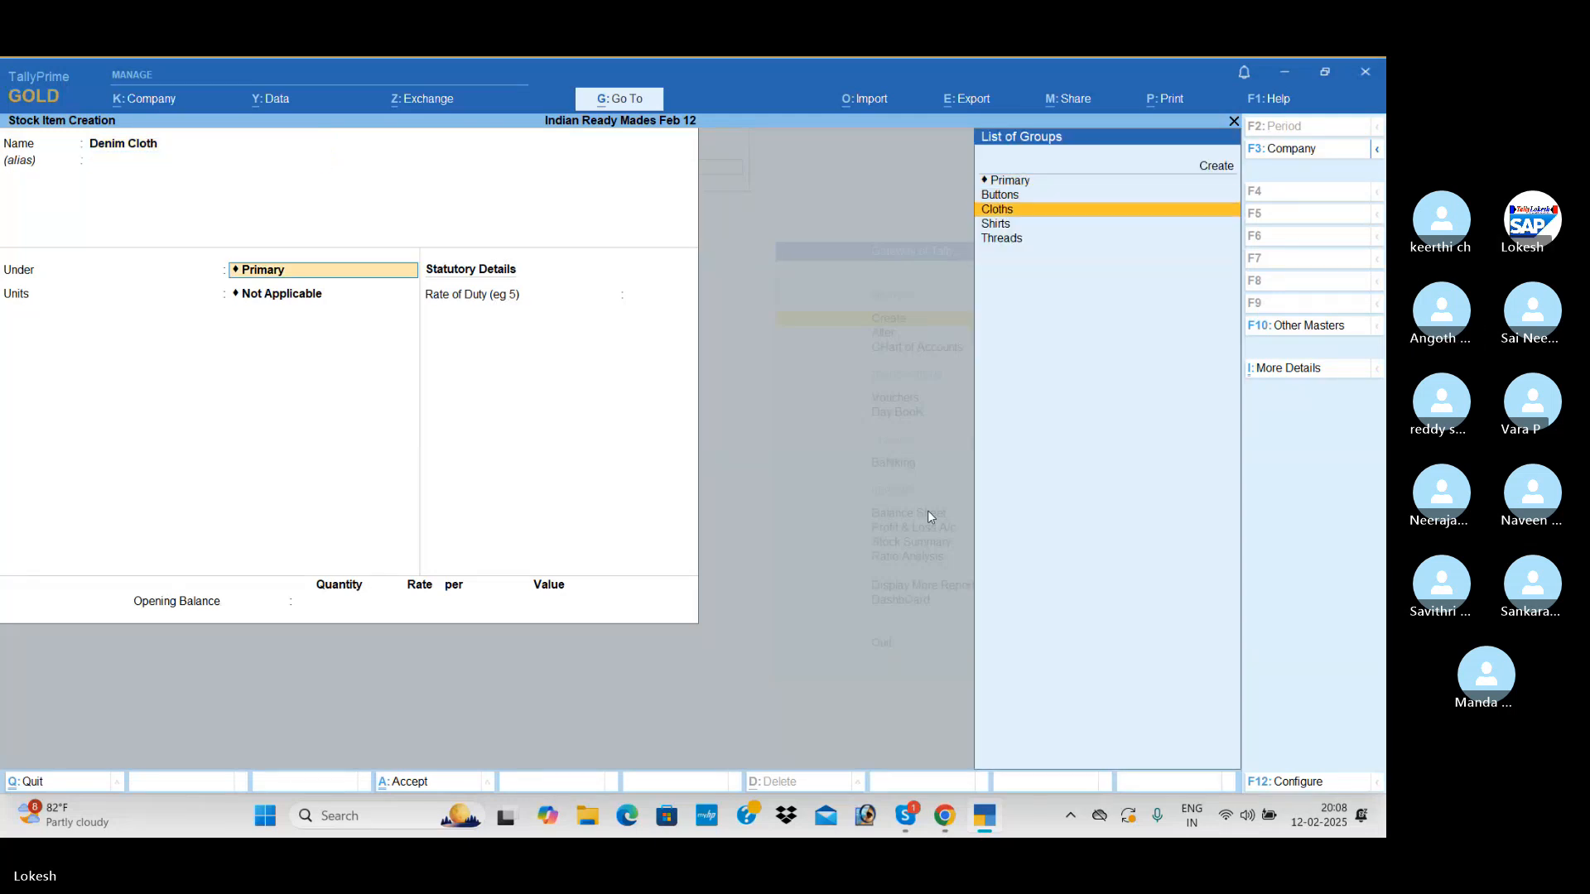
{"action": "key", "text": "Return"}
{"action": "key", "text": "Return"}
{"action": "key", "text": "Return"}
{"action": "key", "text": "Return"}
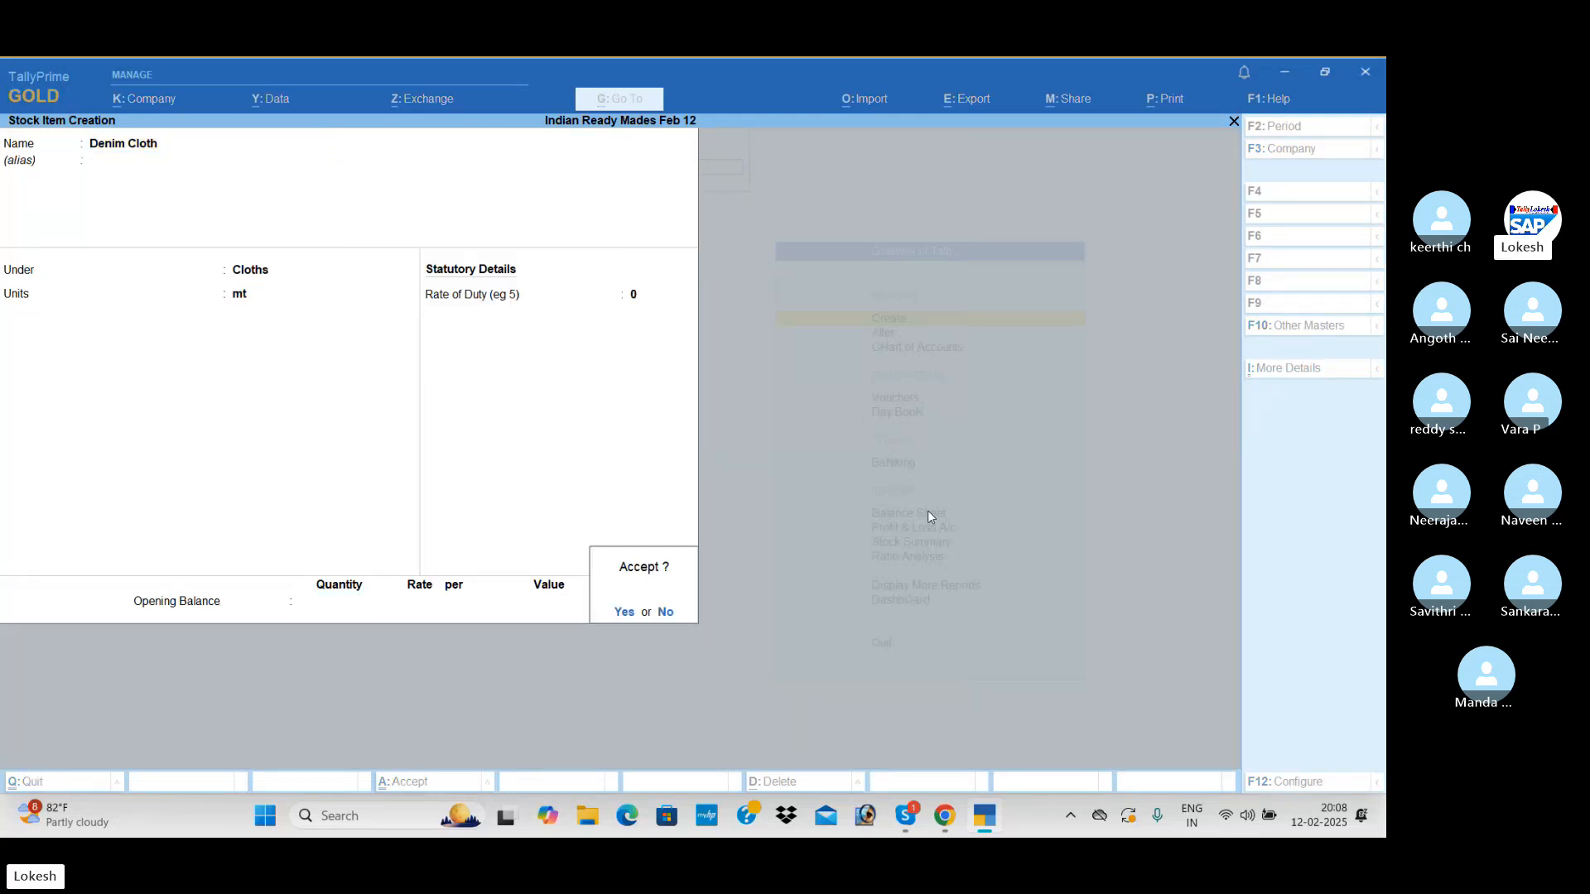
{"action": "key", "text": "Return"}
Create a stock item named Pearl Buttons under the Buttons group with unit dz, without opening balance, and save it
{"action": "type", "text": "Pearl"}
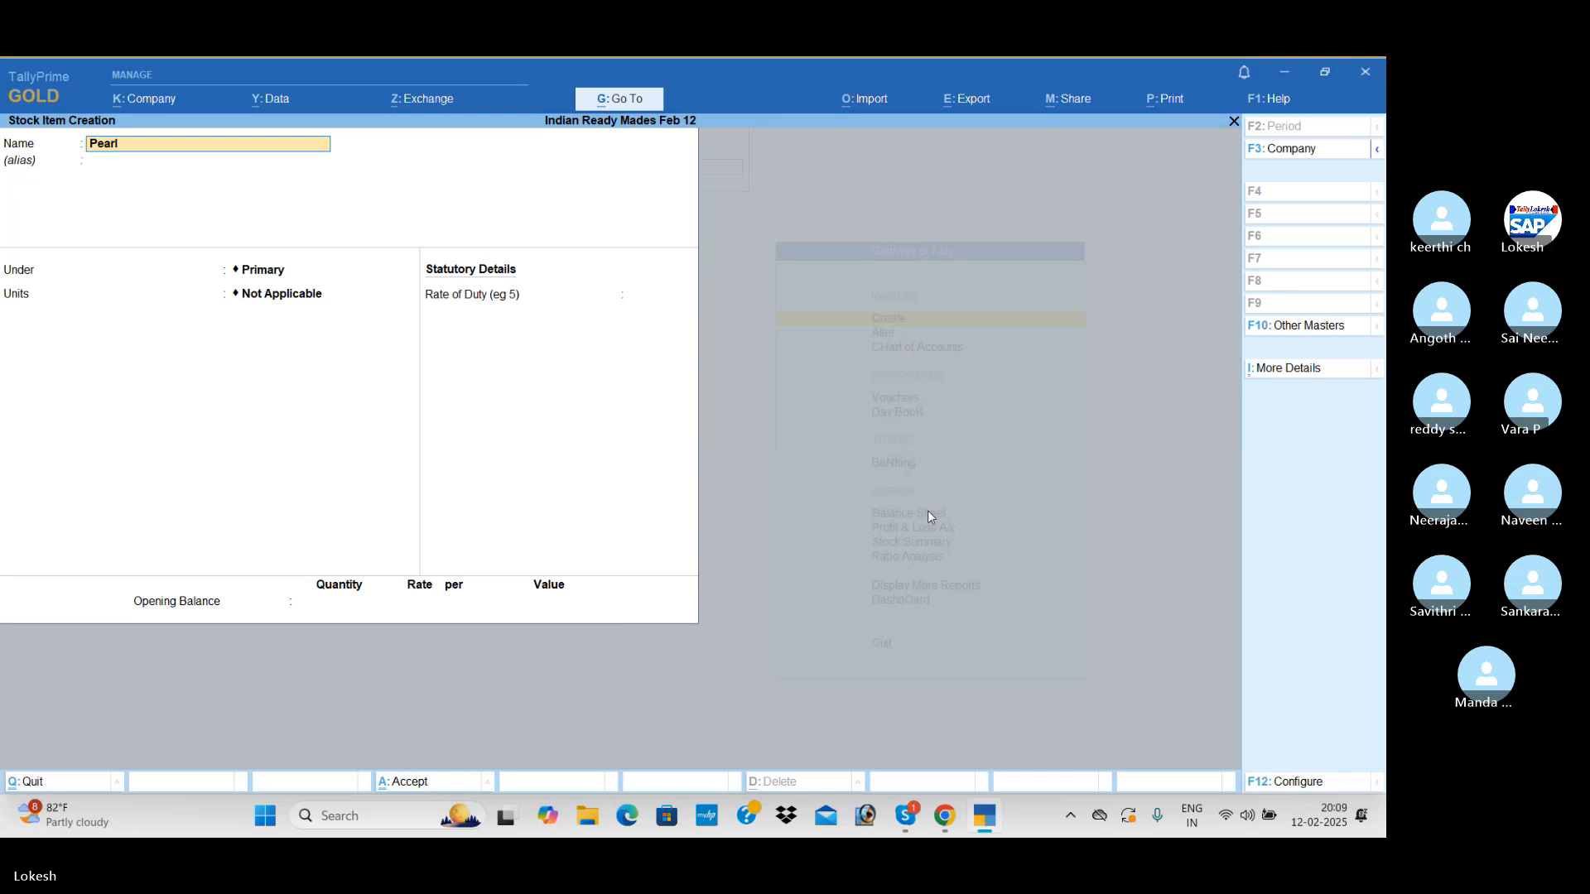
{"action": "type", "text": " Button"}
{"action": "key", "text": "Return"}
{"action": "key", "text": "Return"}
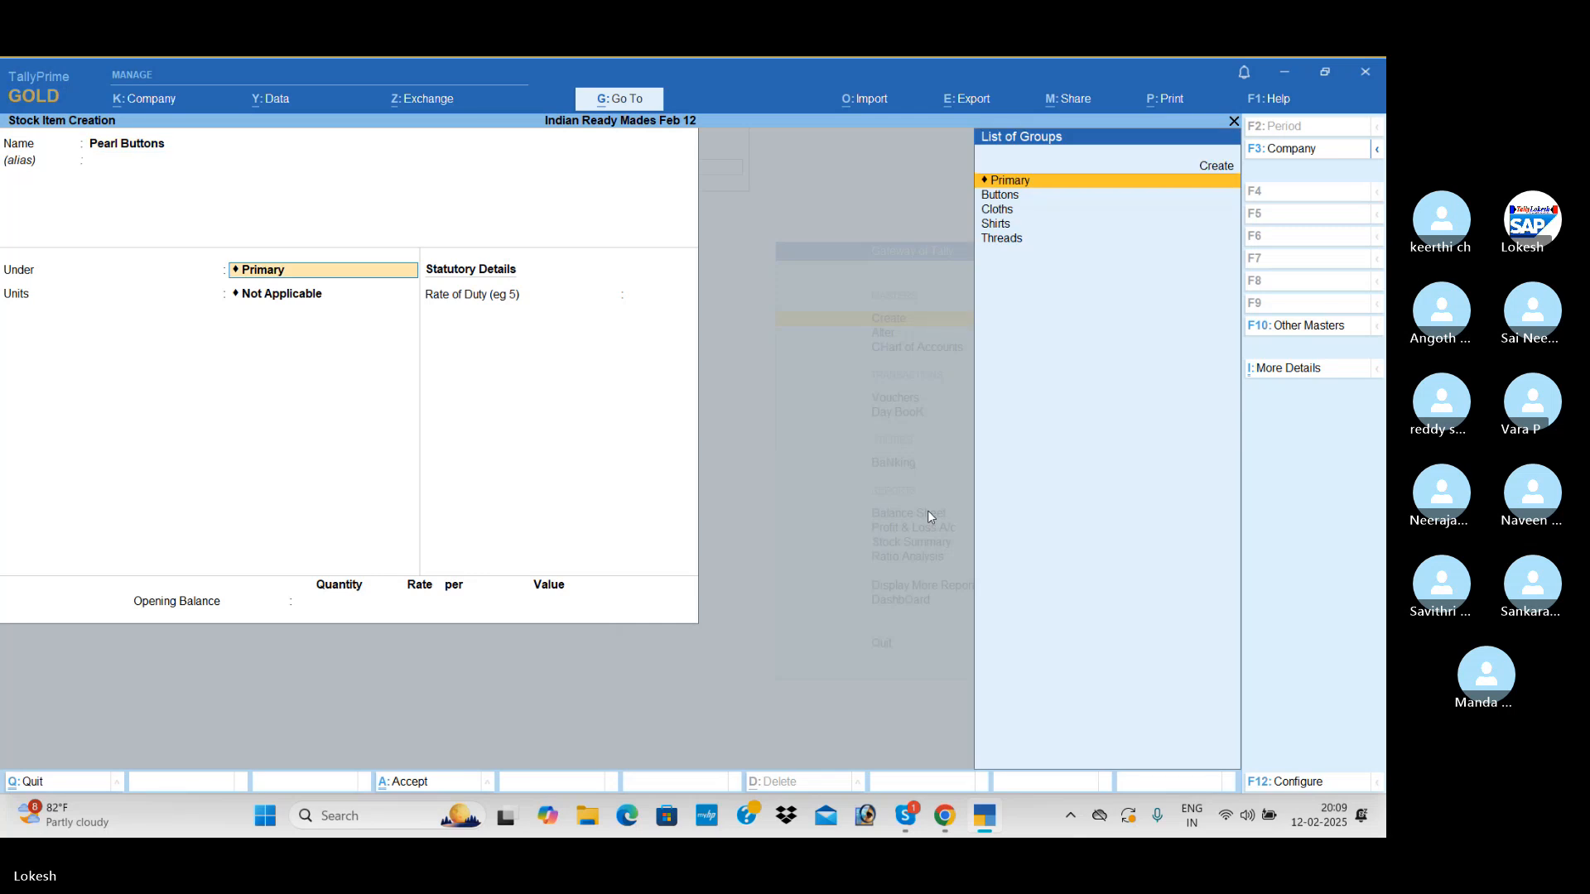
{"action": "key", "text": "Down"}
{"action": "key", "text": "Return"}
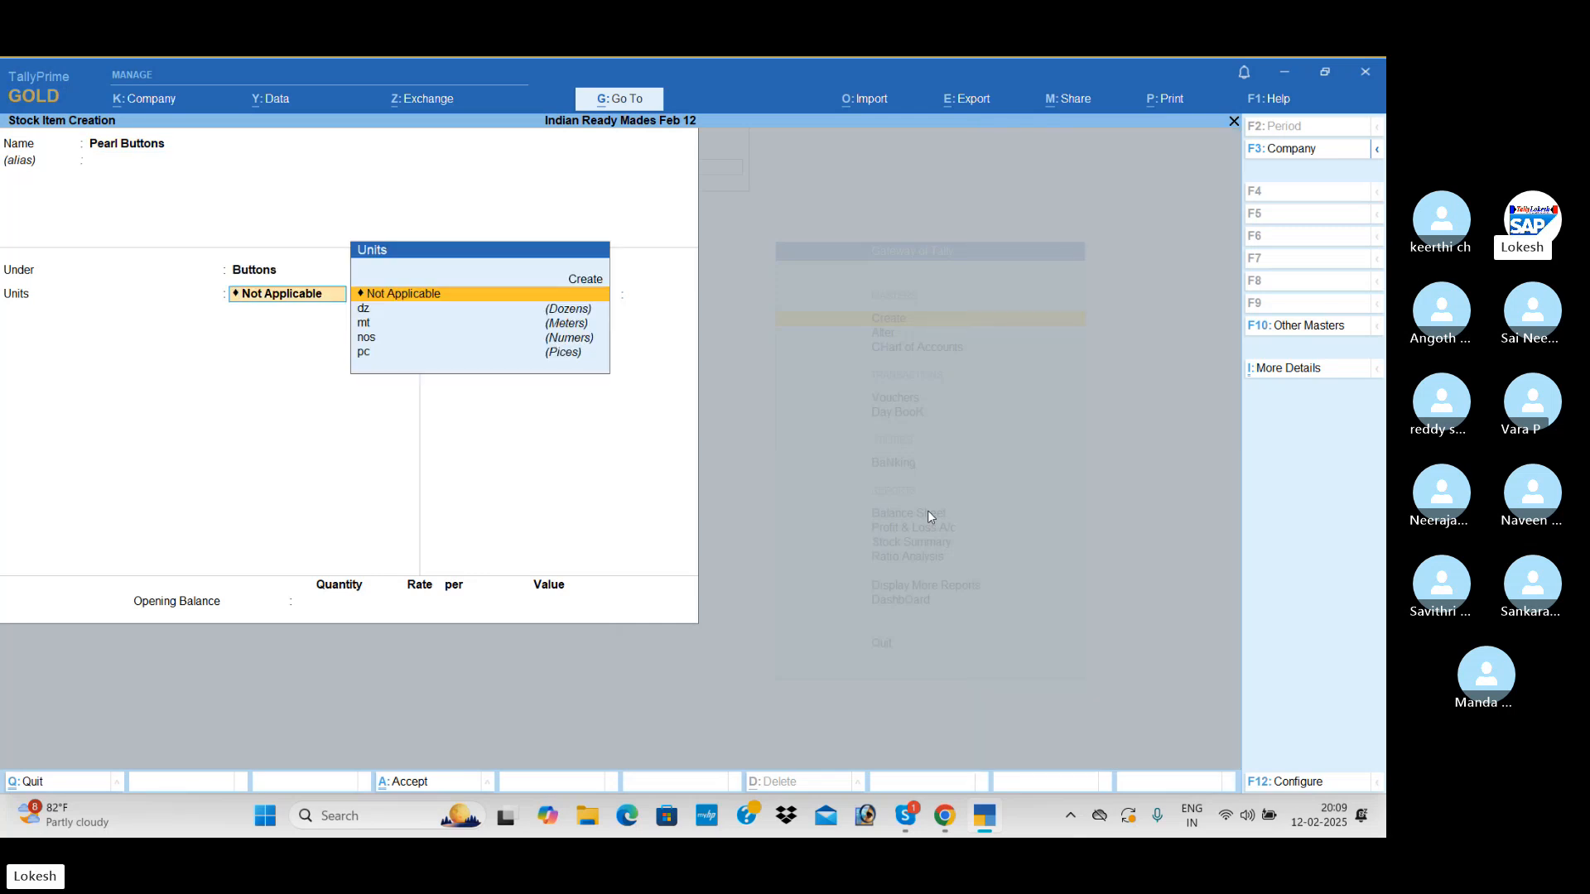
{"action": "key", "text": "Down"}
{"action": "key", "text": "Return"}
{"action": "key", "text": "Return"}
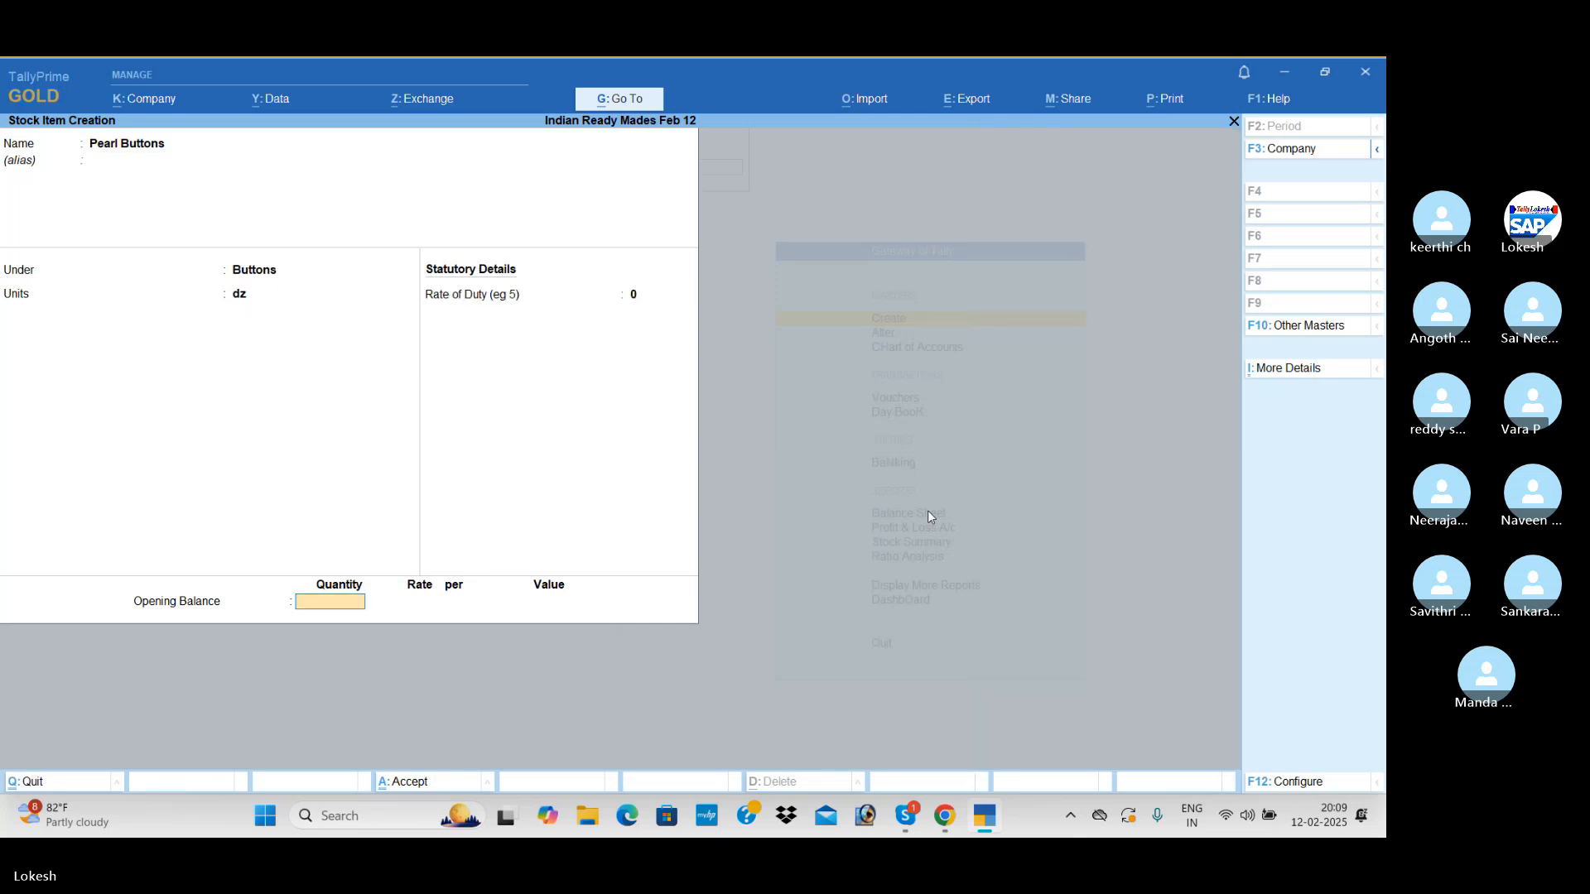
{"action": "key", "text": "Return"}
{"action": "key", "text": "Return"}
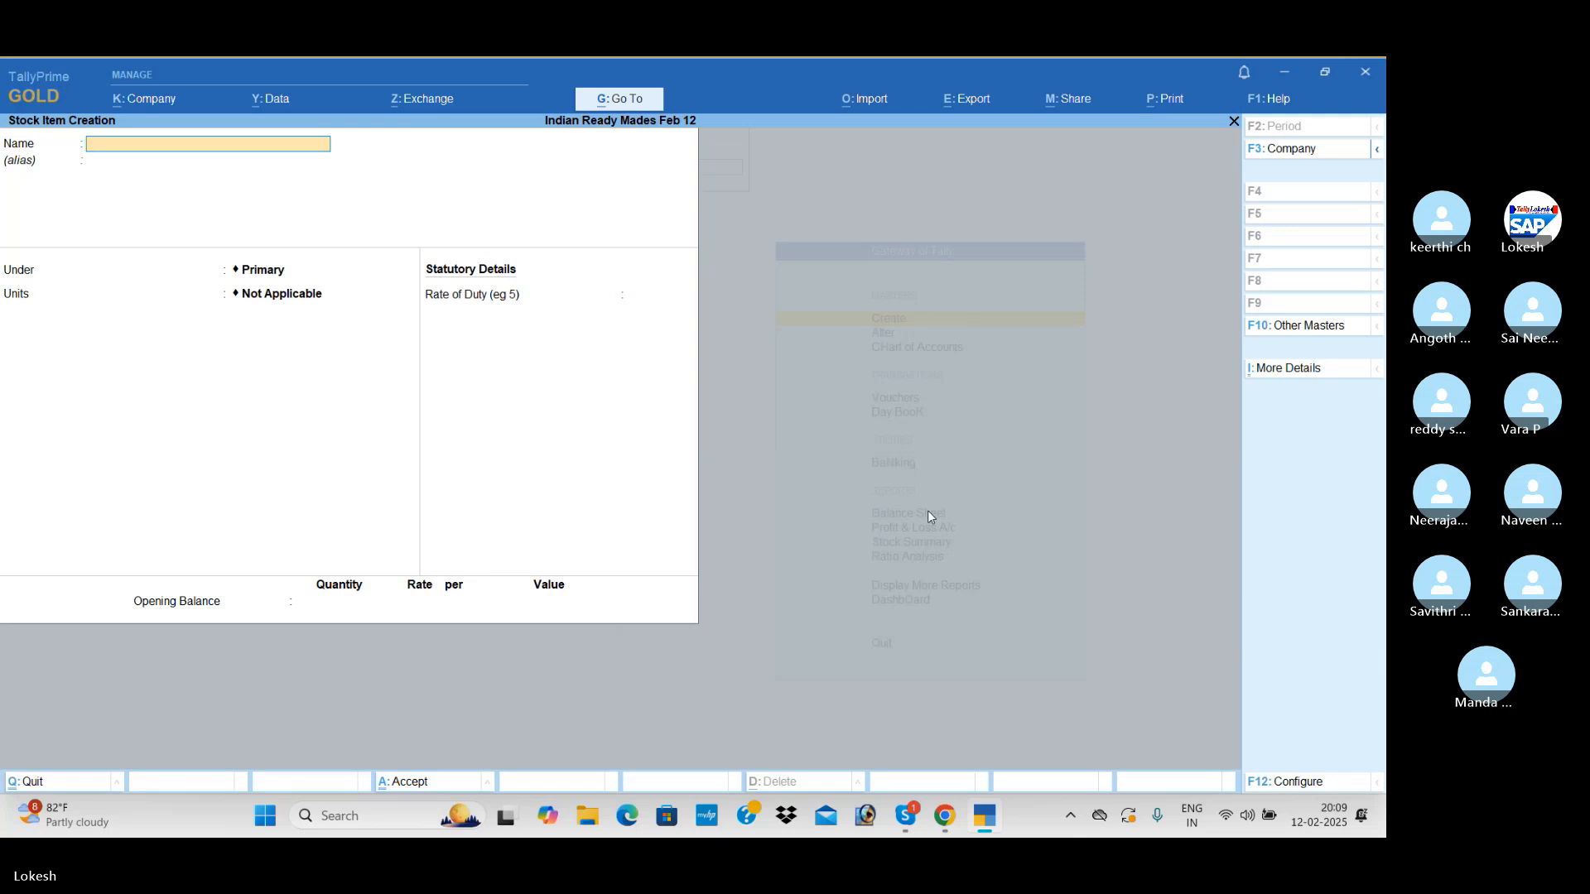
Create a stock item named Metal Buttons under the Buttons group with unit dz, without opening balance, and save it
{"action": "type", "text": "Metal But"}
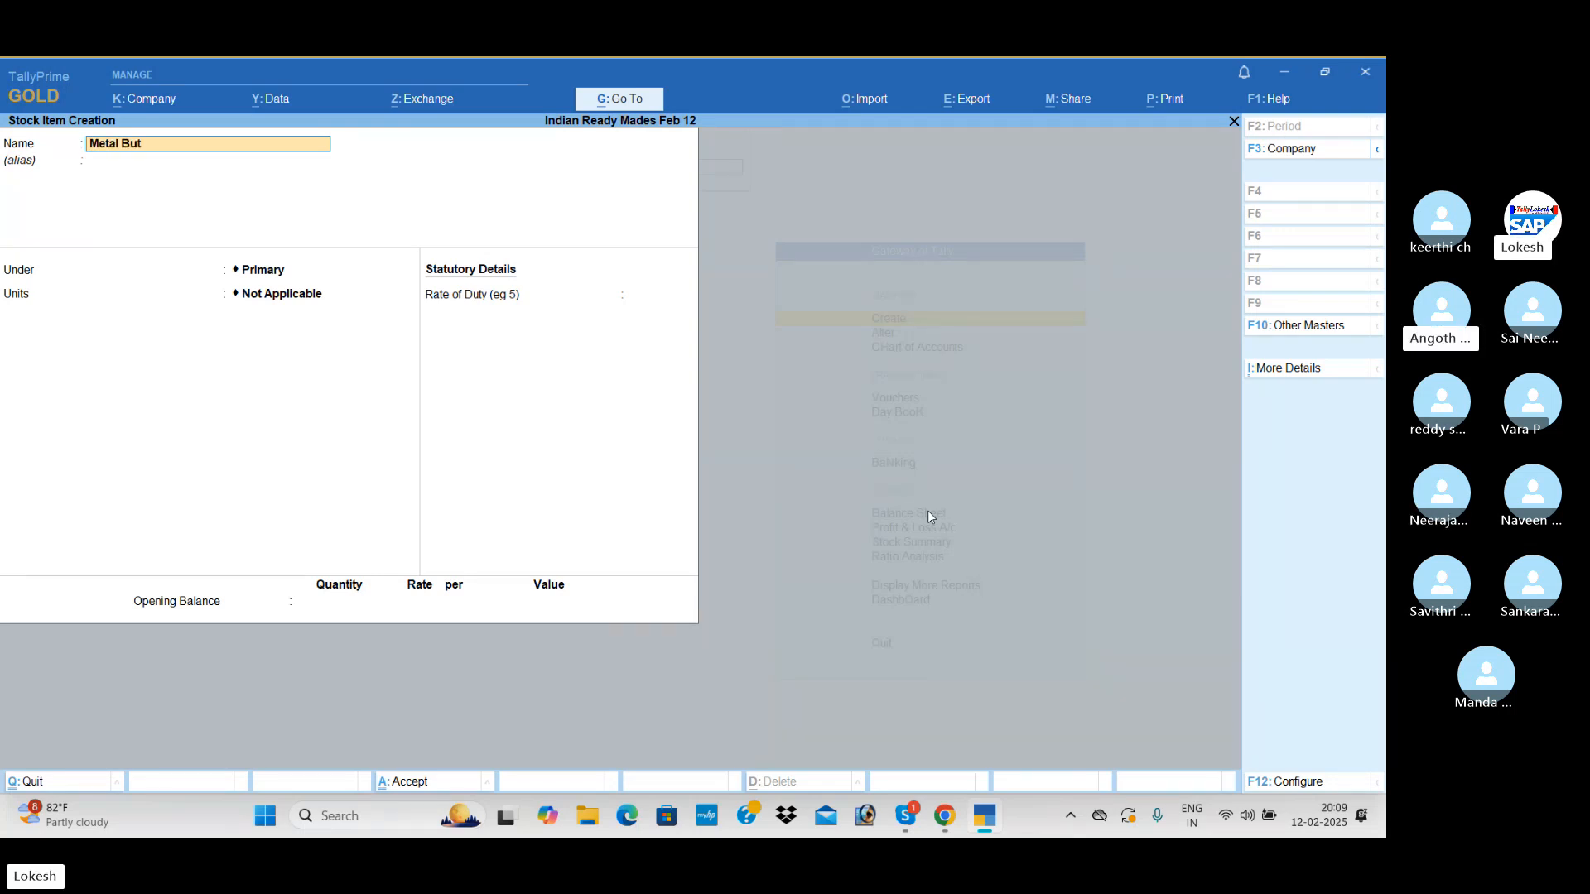
{"action": "type", "text": "tons"}
{"action": "key", "text": "Return"}
{"action": "key", "text": "Return"}
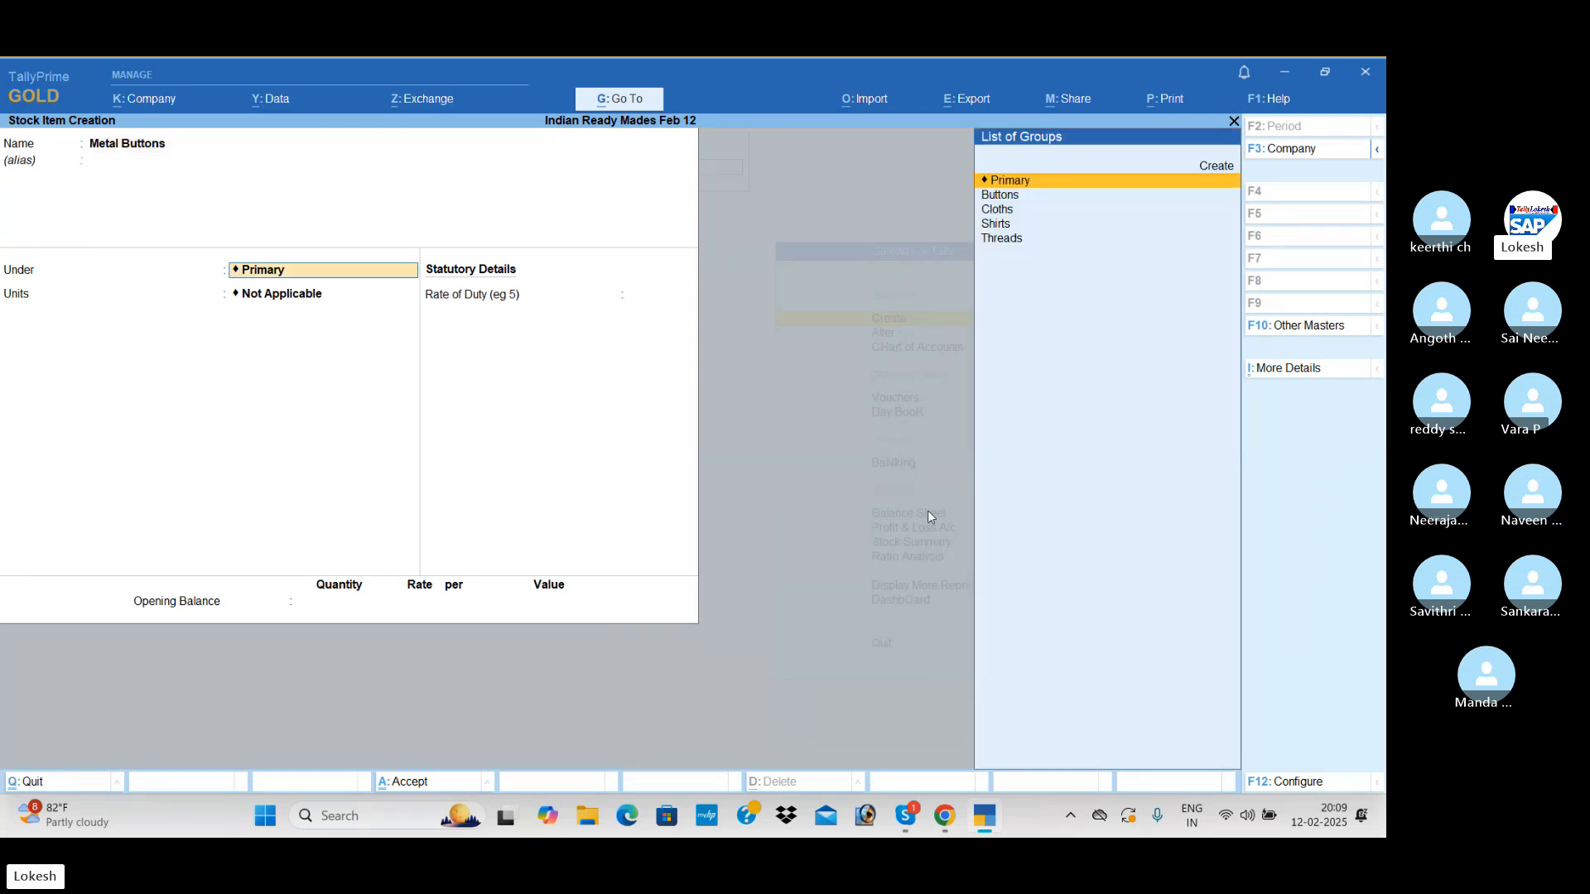
{"action": "key", "text": "Down"}
{"action": "key", "text": "Return"}
{"action": "key", "text": "Down"}
{"action": "key", "text": "Return"}
{"action": "key", "text": "Return"}
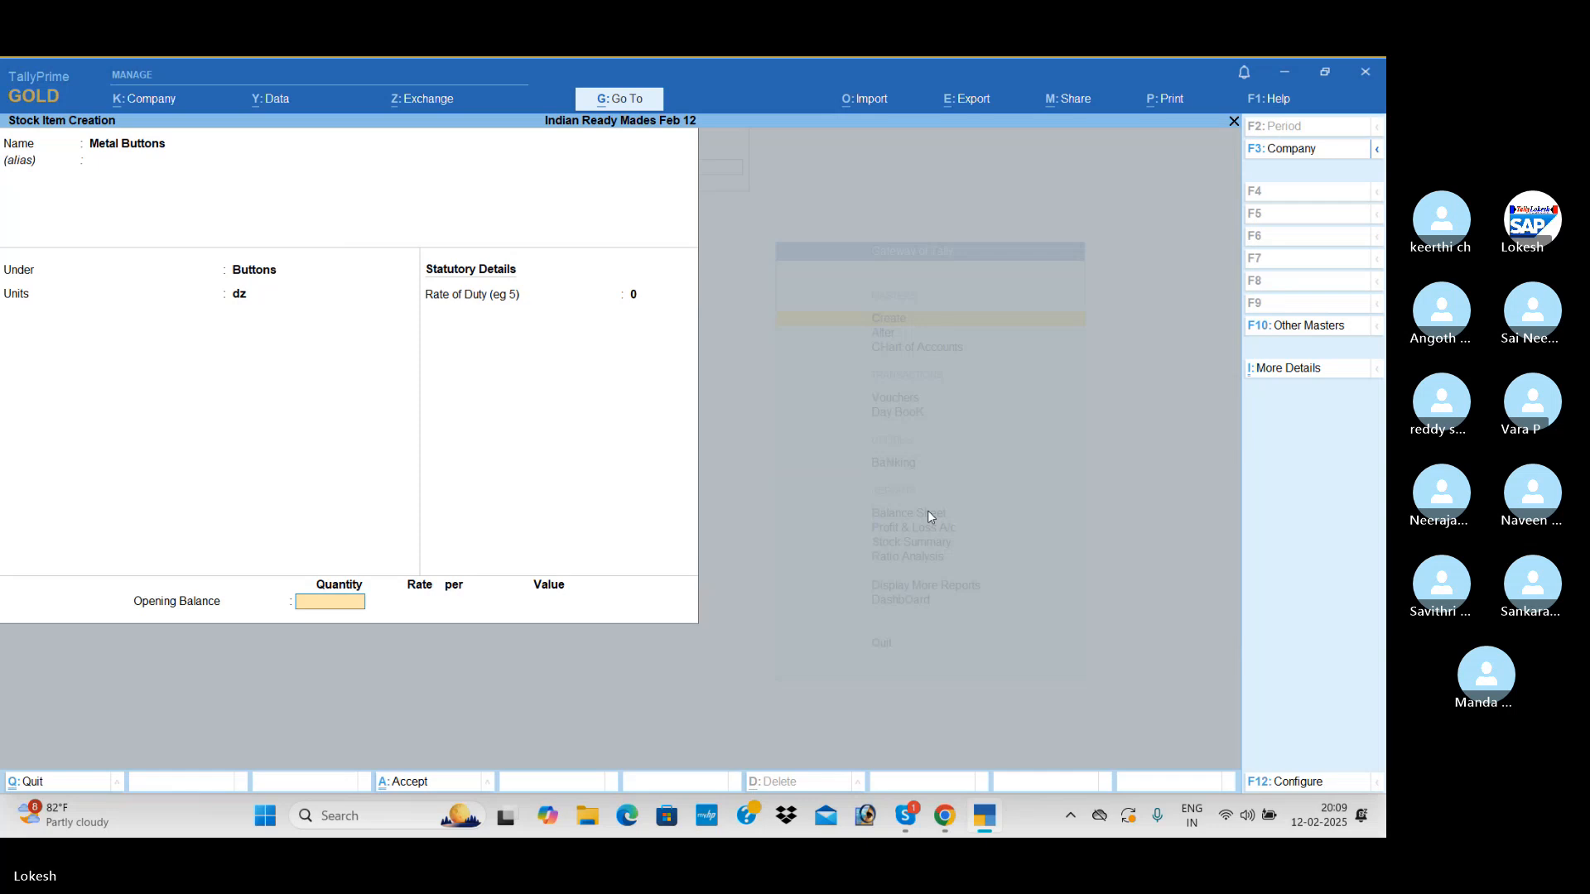
{"action": "key", "text": "Return"}
{"action": "key", "text": "Return"}
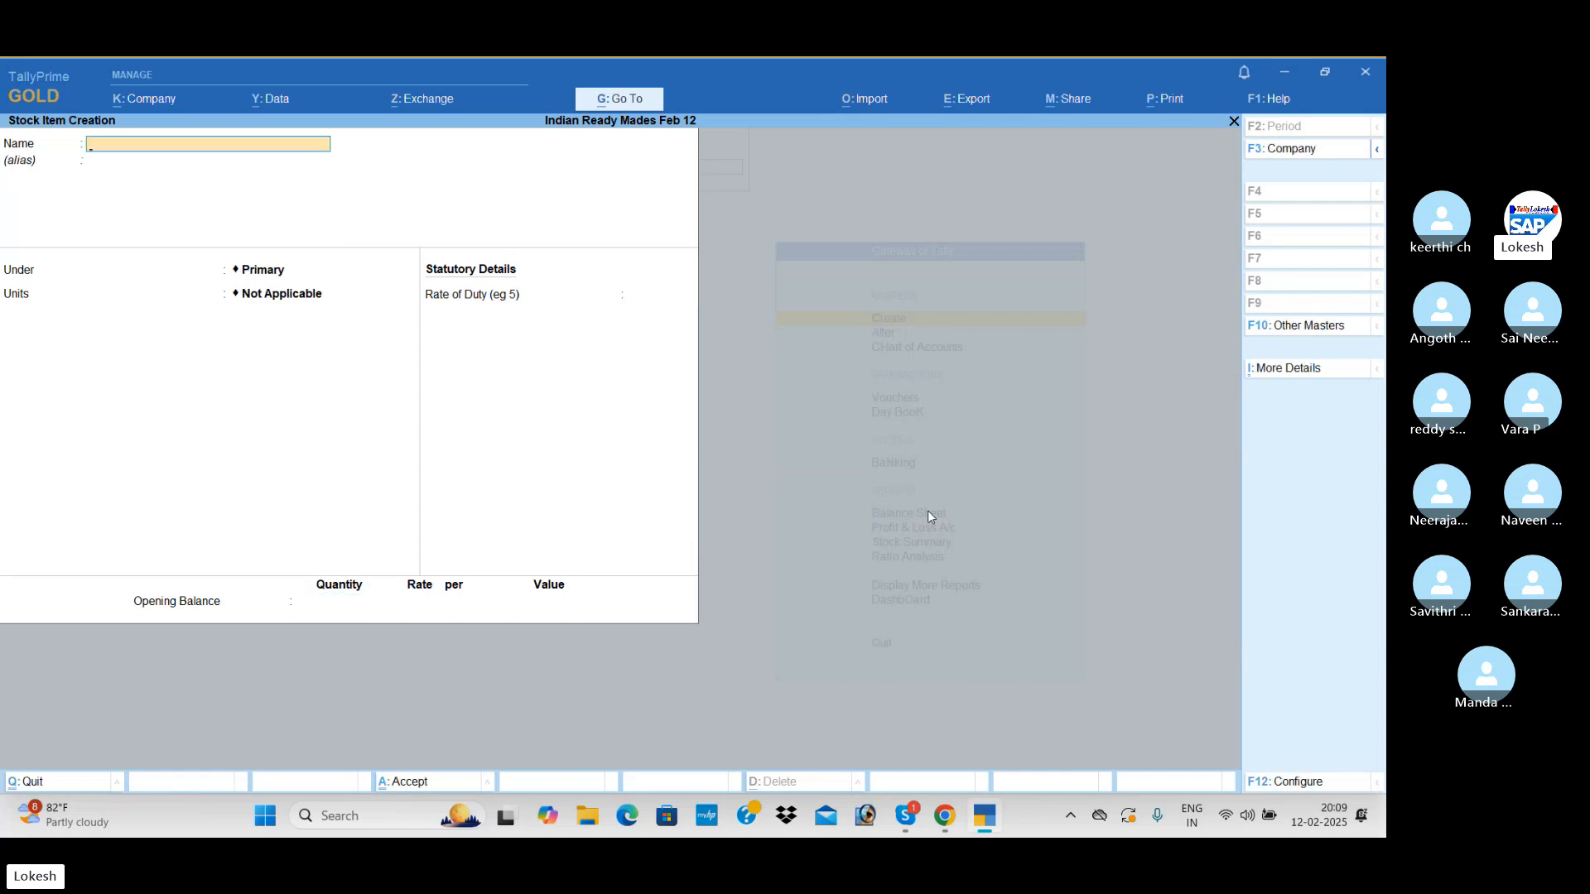
Start a new stock item named Silk Threads and place it under the Threads stock group
{"action": "type", "text": "Silk"}
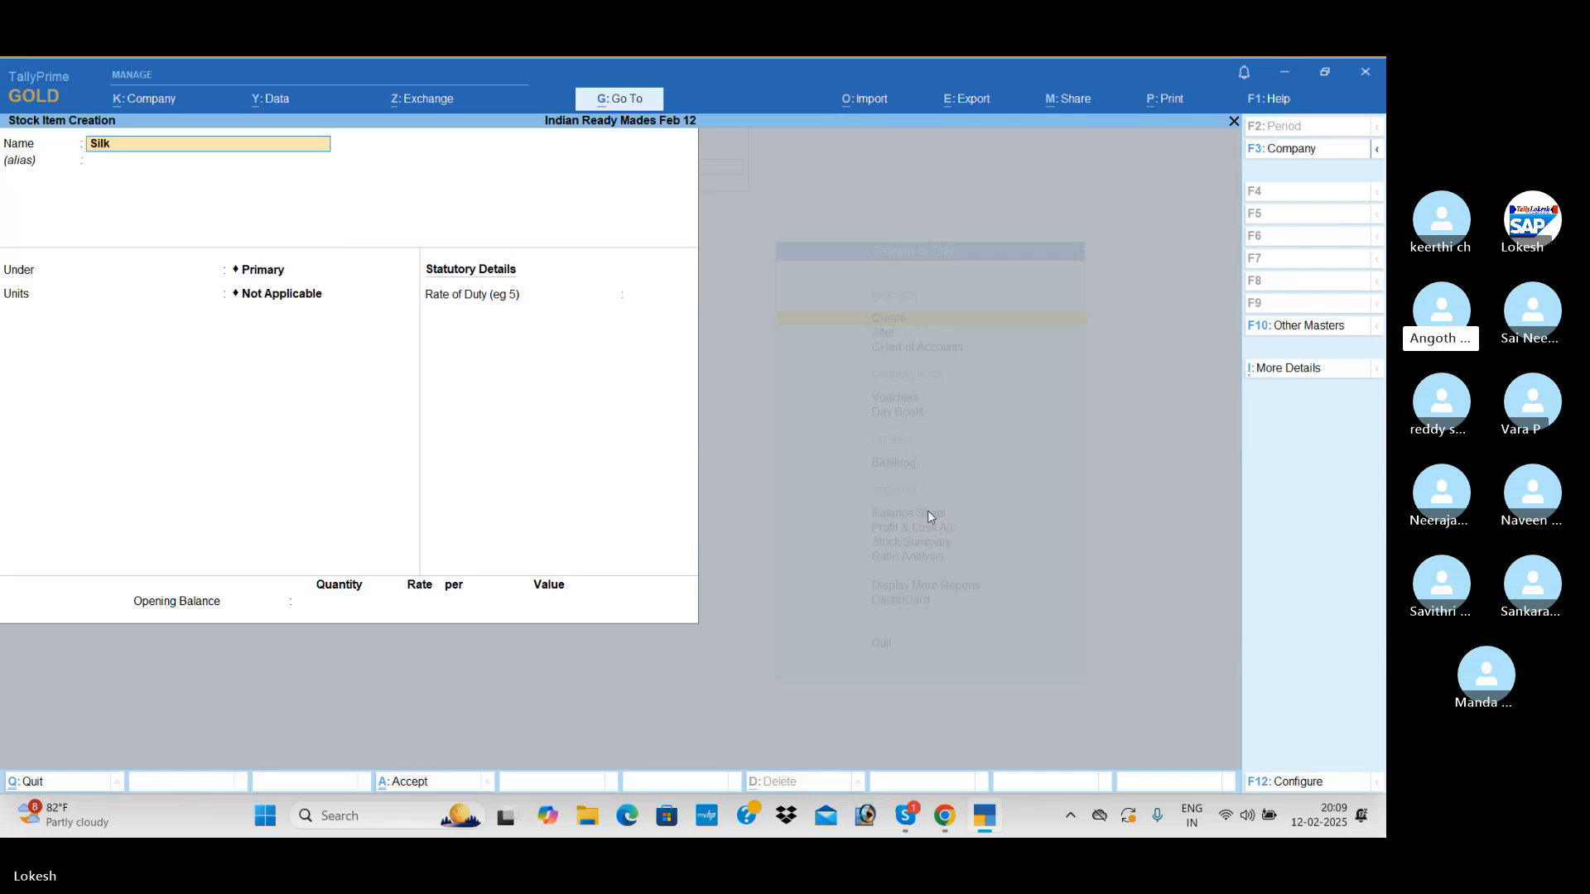
{"action": "type", "text": " Threads"}
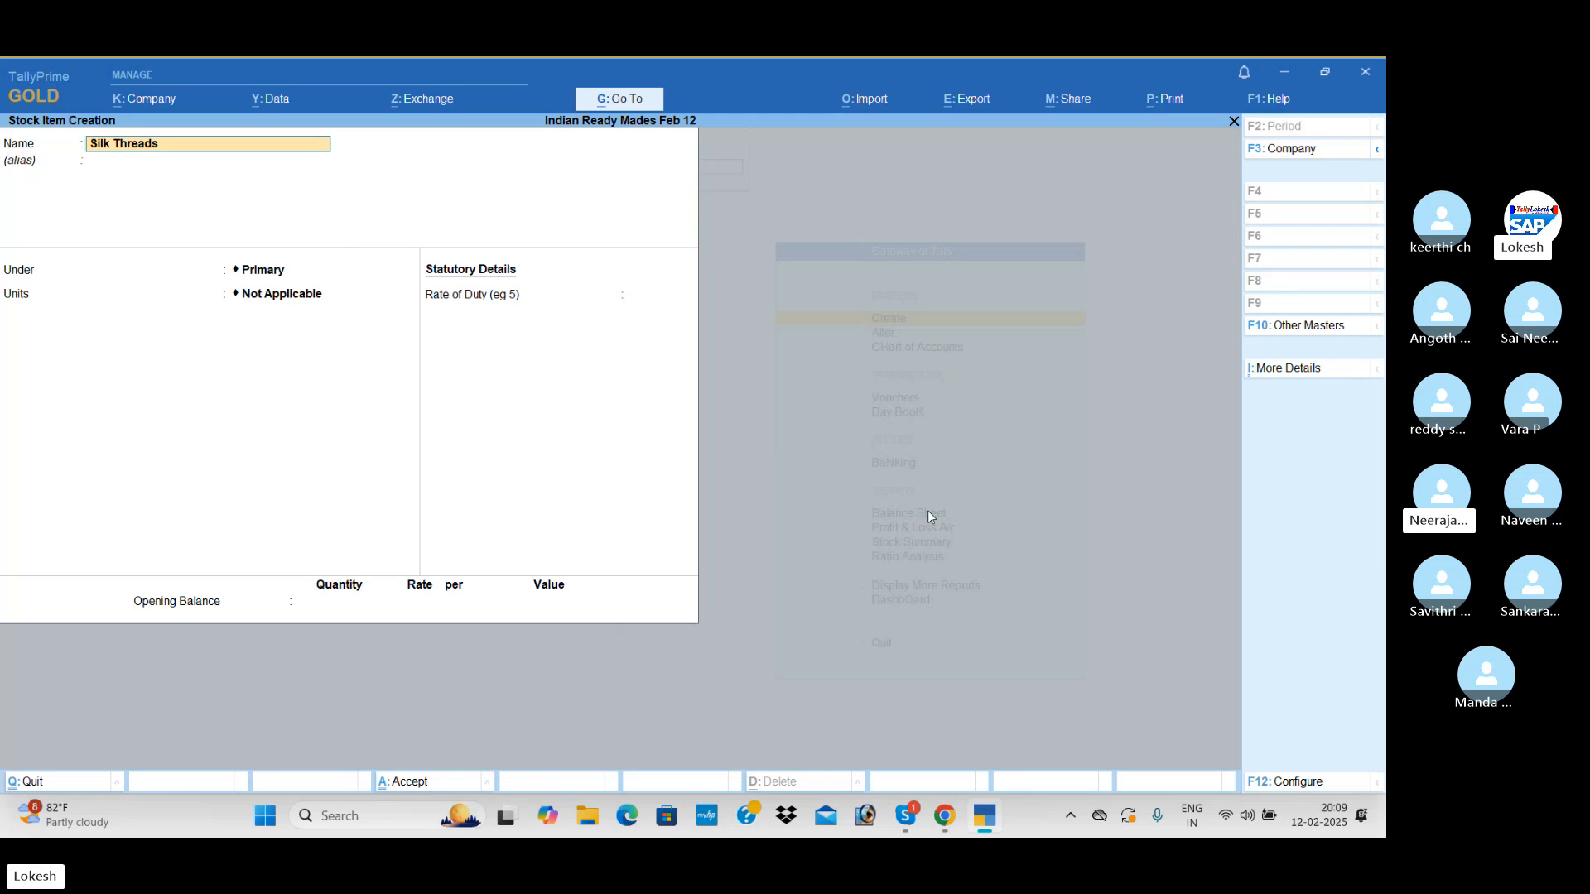
{"action": "key", "text": "Return"}
{"action": "key", "text": "Down"}
{"action": "key", "text": "Down"}
{"action": "key", "text": "Down"}
{"action": "key", "text": "Down"}
{"action": "key", "text": "Return"}
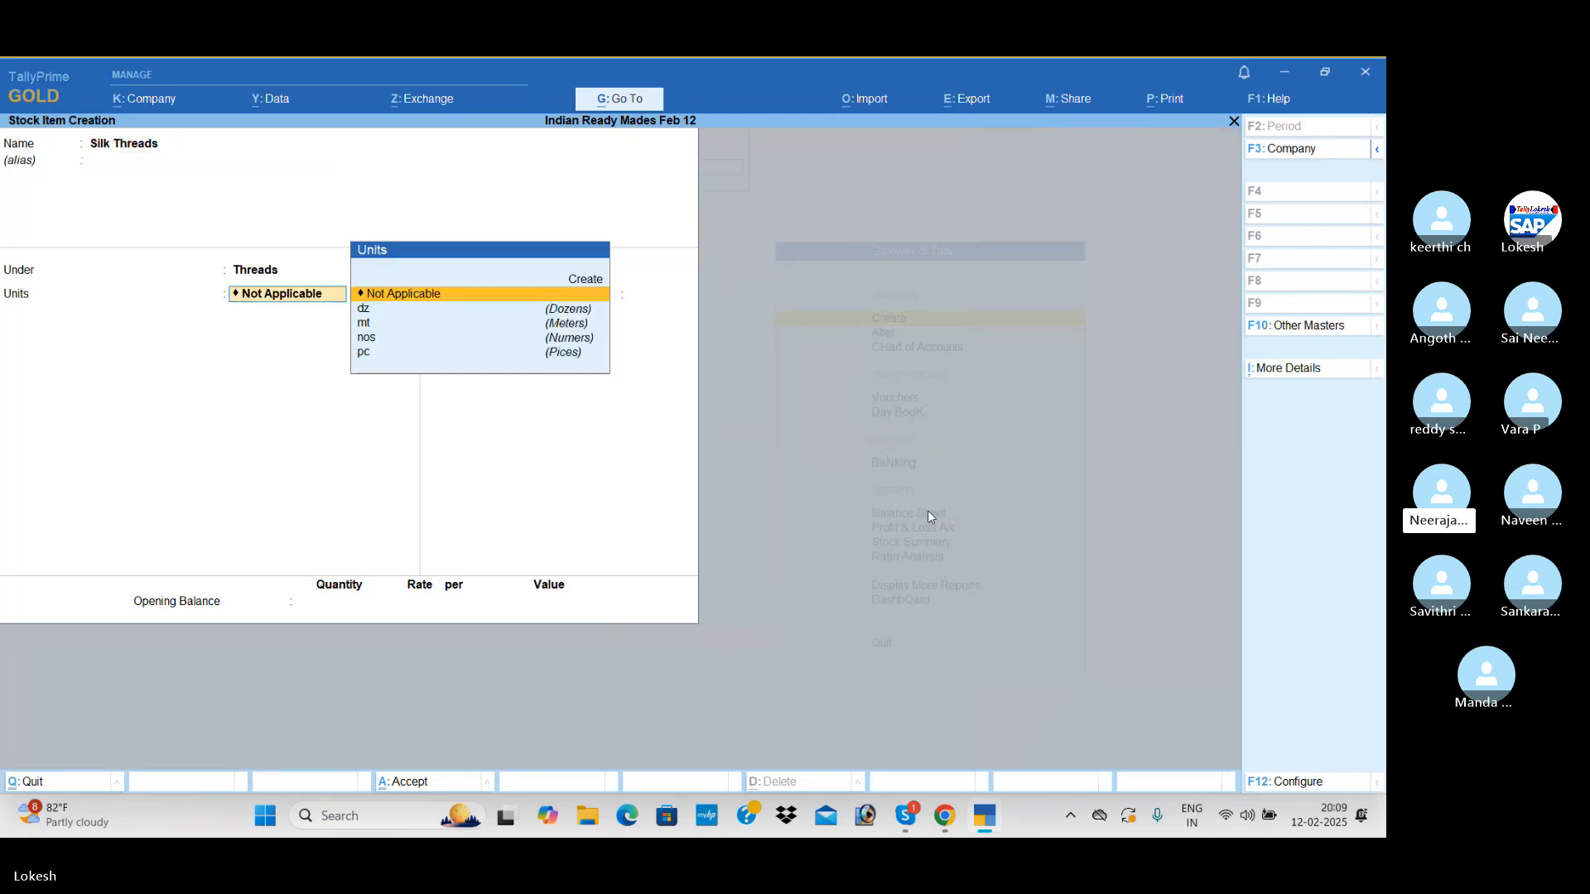
Set the Silk Threads unit to pc, leave duty rate and opening balance empty, and save the stock item
{"action": "key", "text": "Down"}
{"action": "key", "text": "Down"}
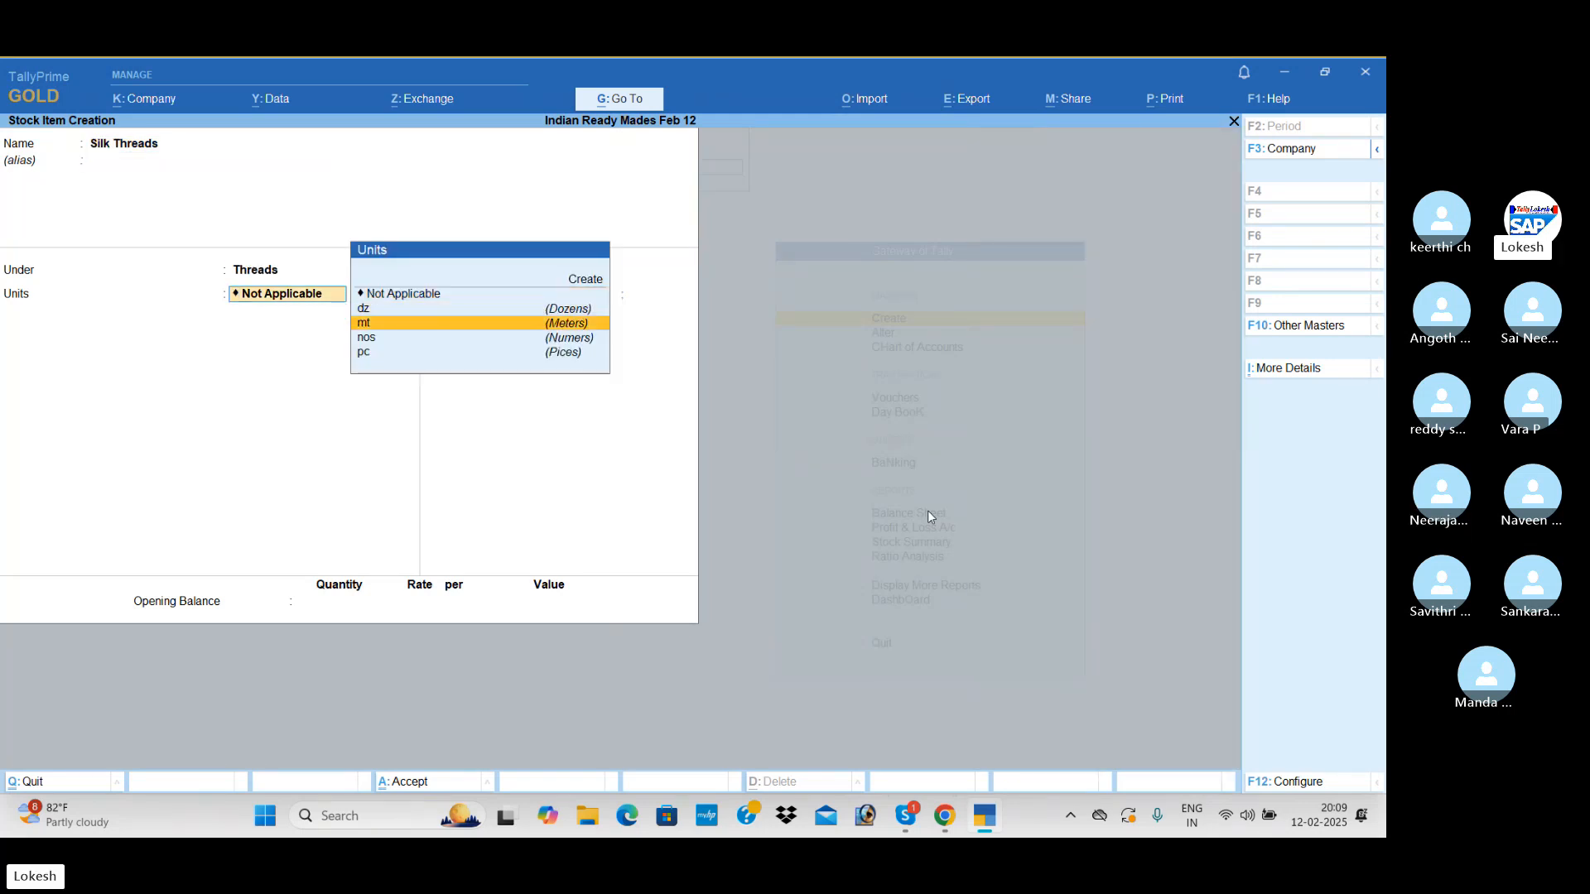
{"action": "key", "text": "Down"}
{"action": "key", "text": "Down"}
{"action": "key", "text": "Return"}
{"action": "key", "text": "Return"}
{"action": "key", "text": "Return"}
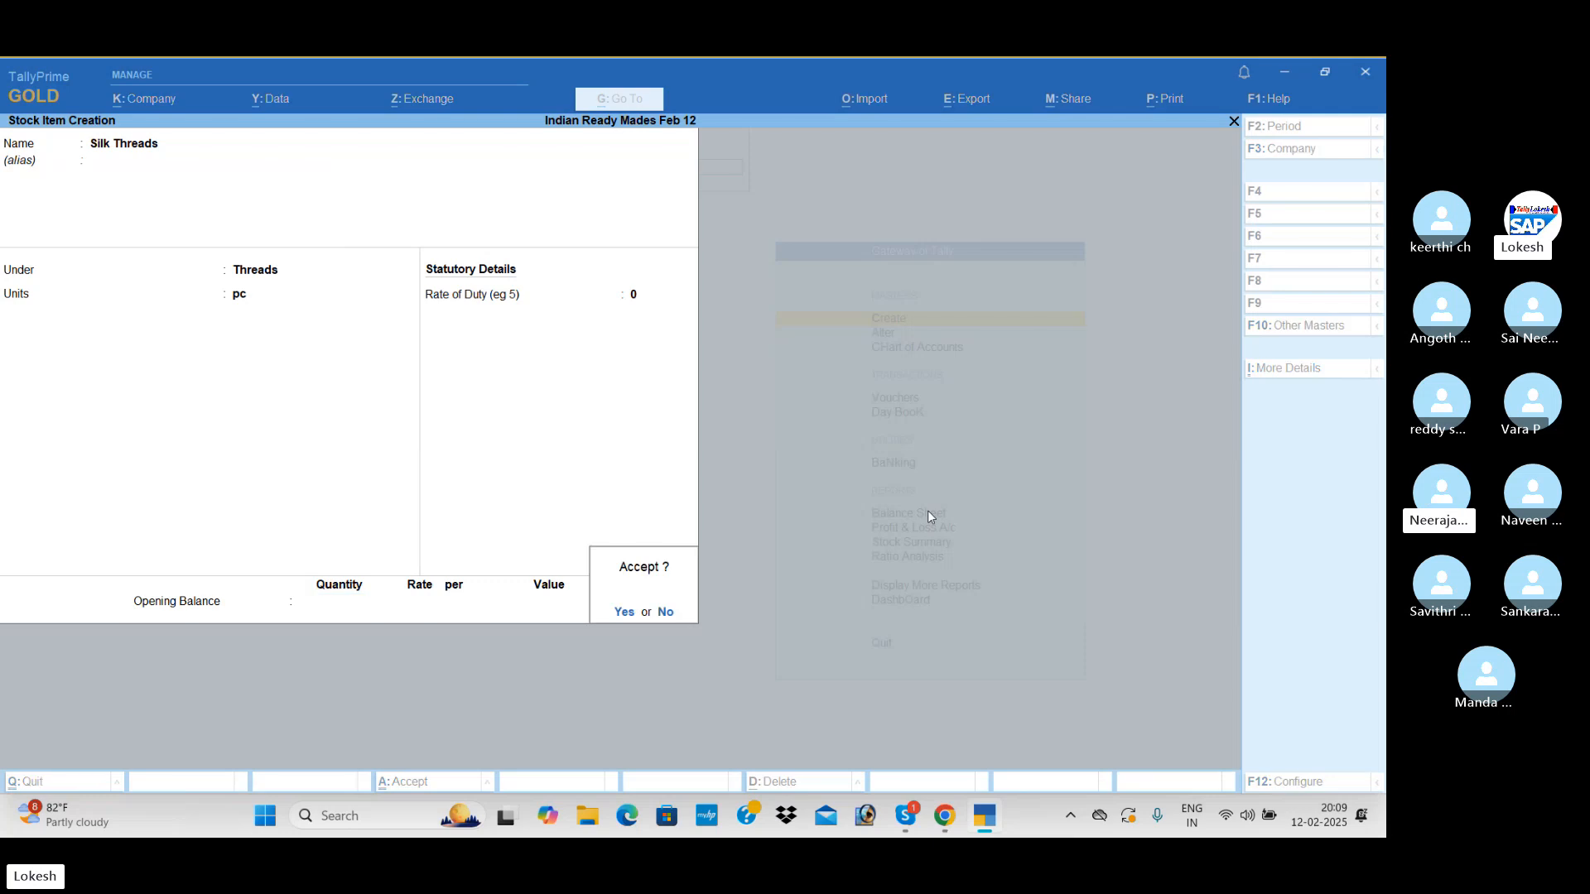
{"action": "key", "text": "Return"}
Start a new stock item named Cotton Threads and place it under the Threads stock group
{"action": "type", "text": "C"}
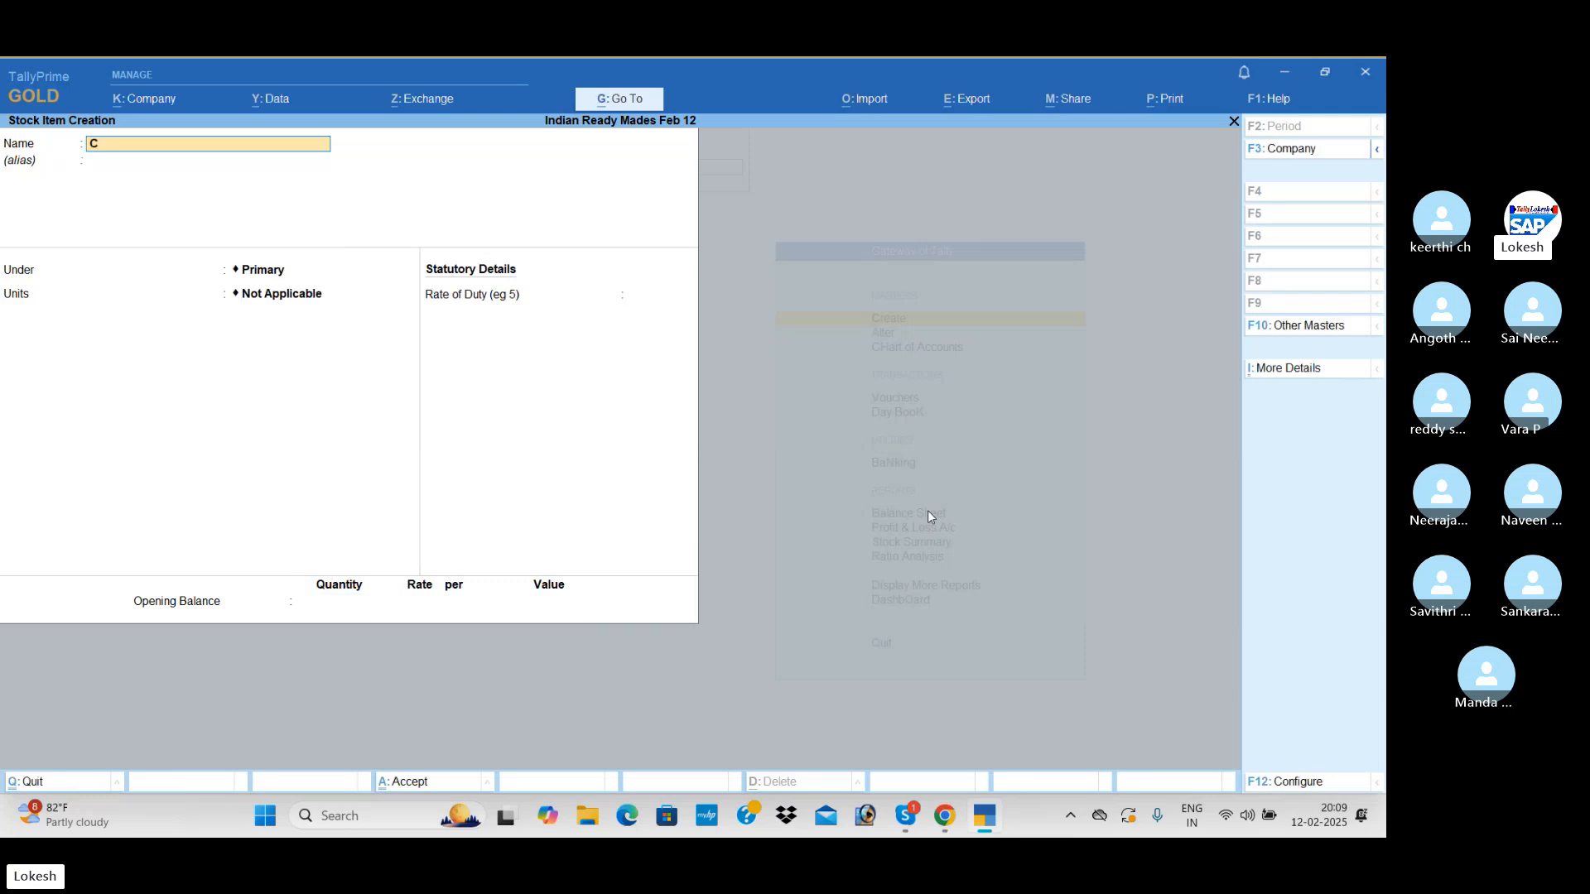
{"action": "type", "text": "otton Thr"}
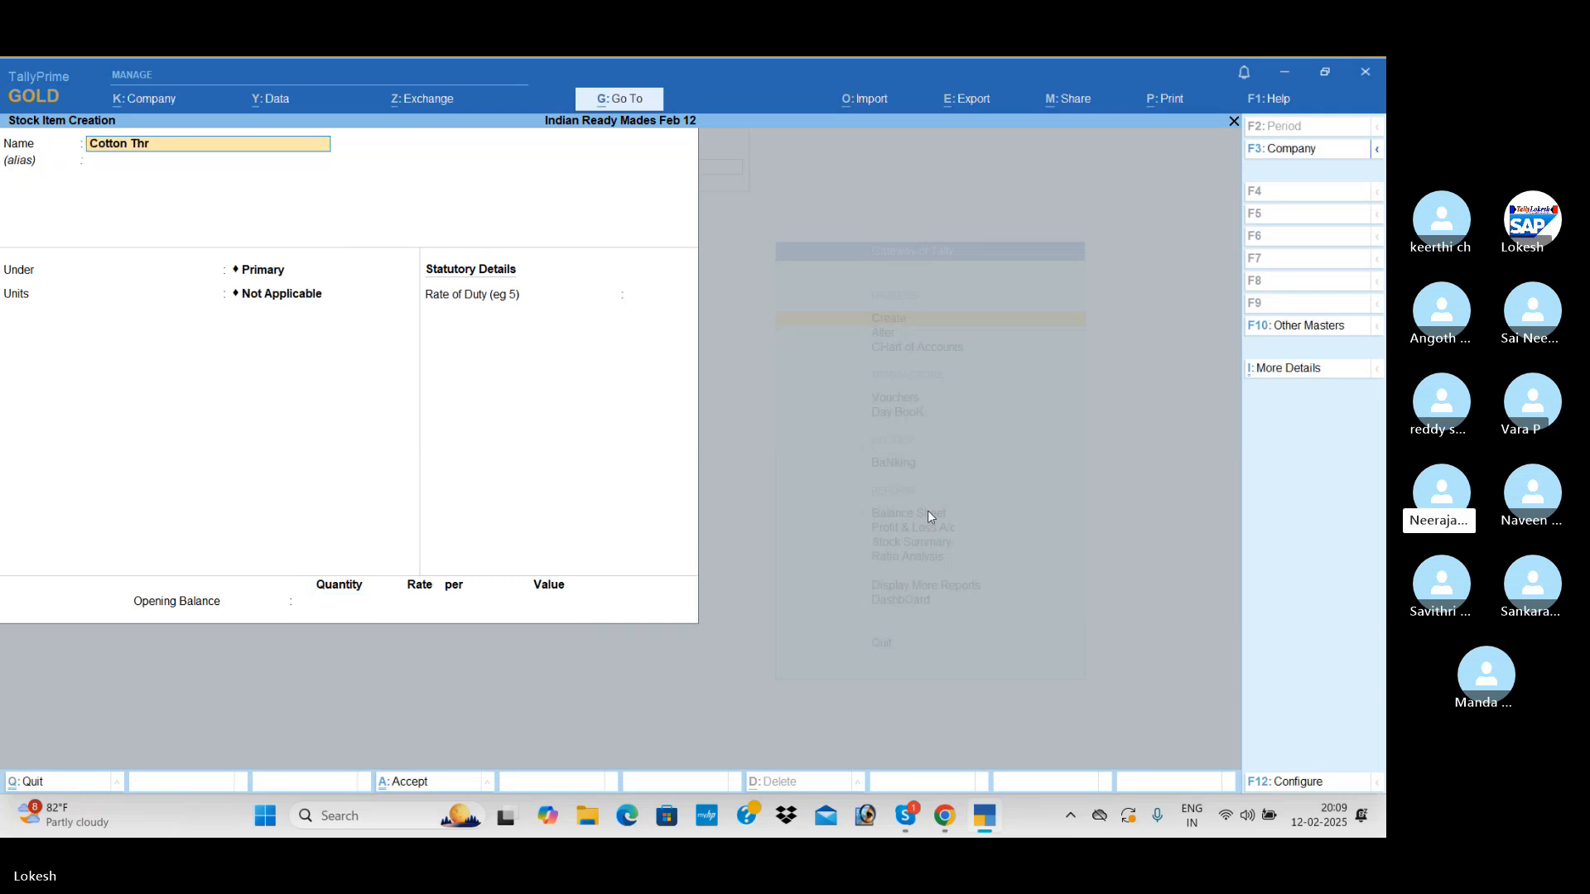
{"action": "type", "text": "eads"}
{"action": "key", "text": "Return"}
{"action": "key", "text": "Down"}
{"action": "key", "text": "Down"}
{"action": "key", "text": "Down"}
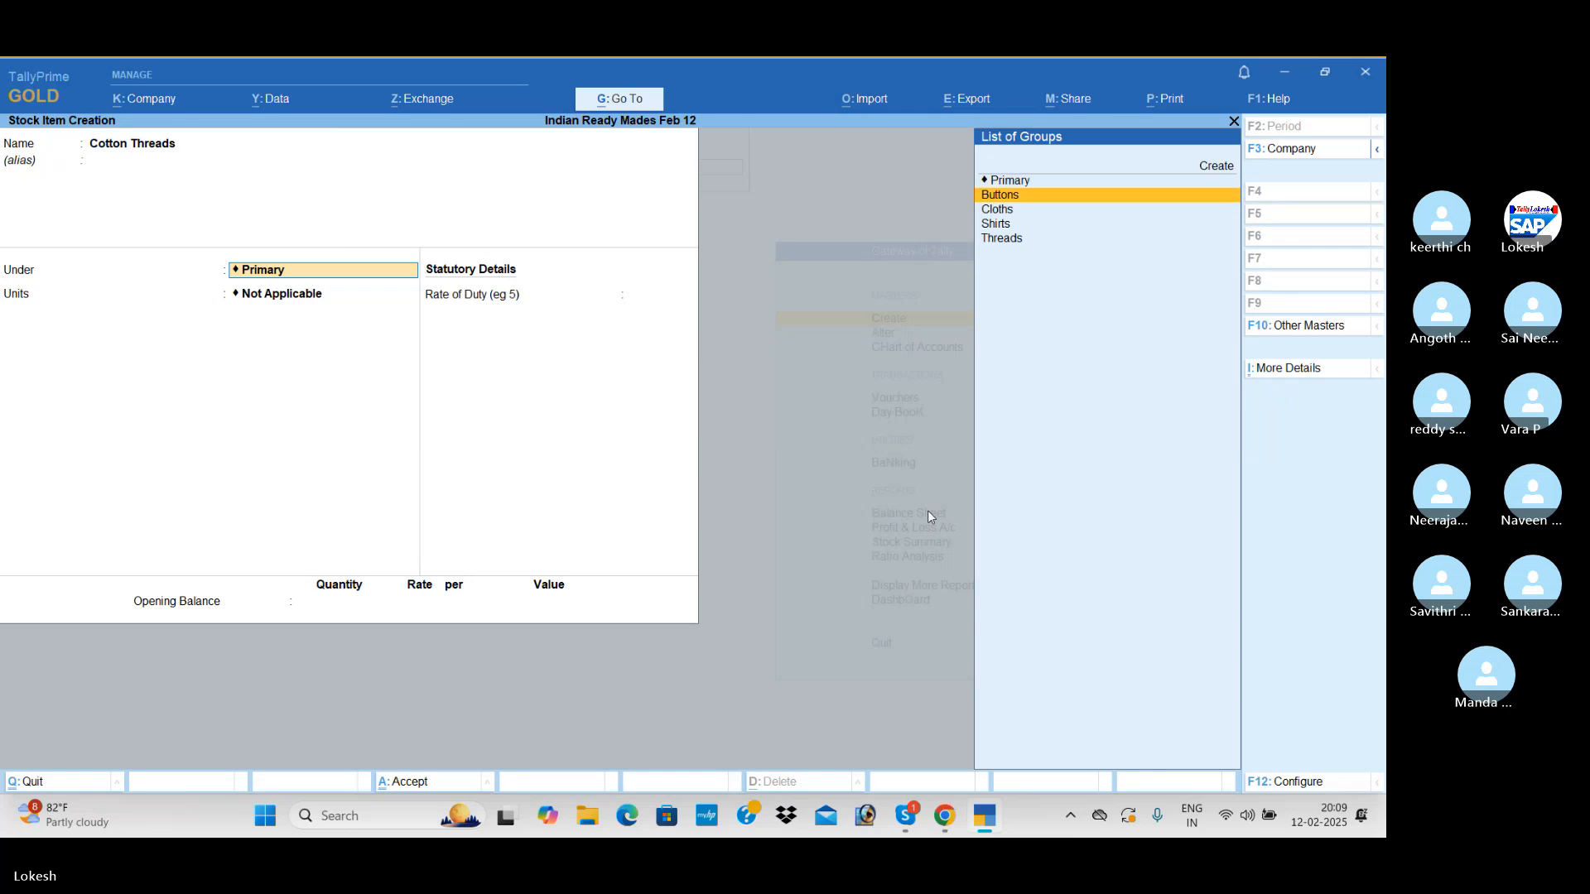
{"action": "key", "text": "Down"}
{"action": "key", "text": "Return"}
Set the Cotton Threads unit to pc, leave duty rate and opening balance empty, and save the stock item
{"action": "type", "text": "pc"}
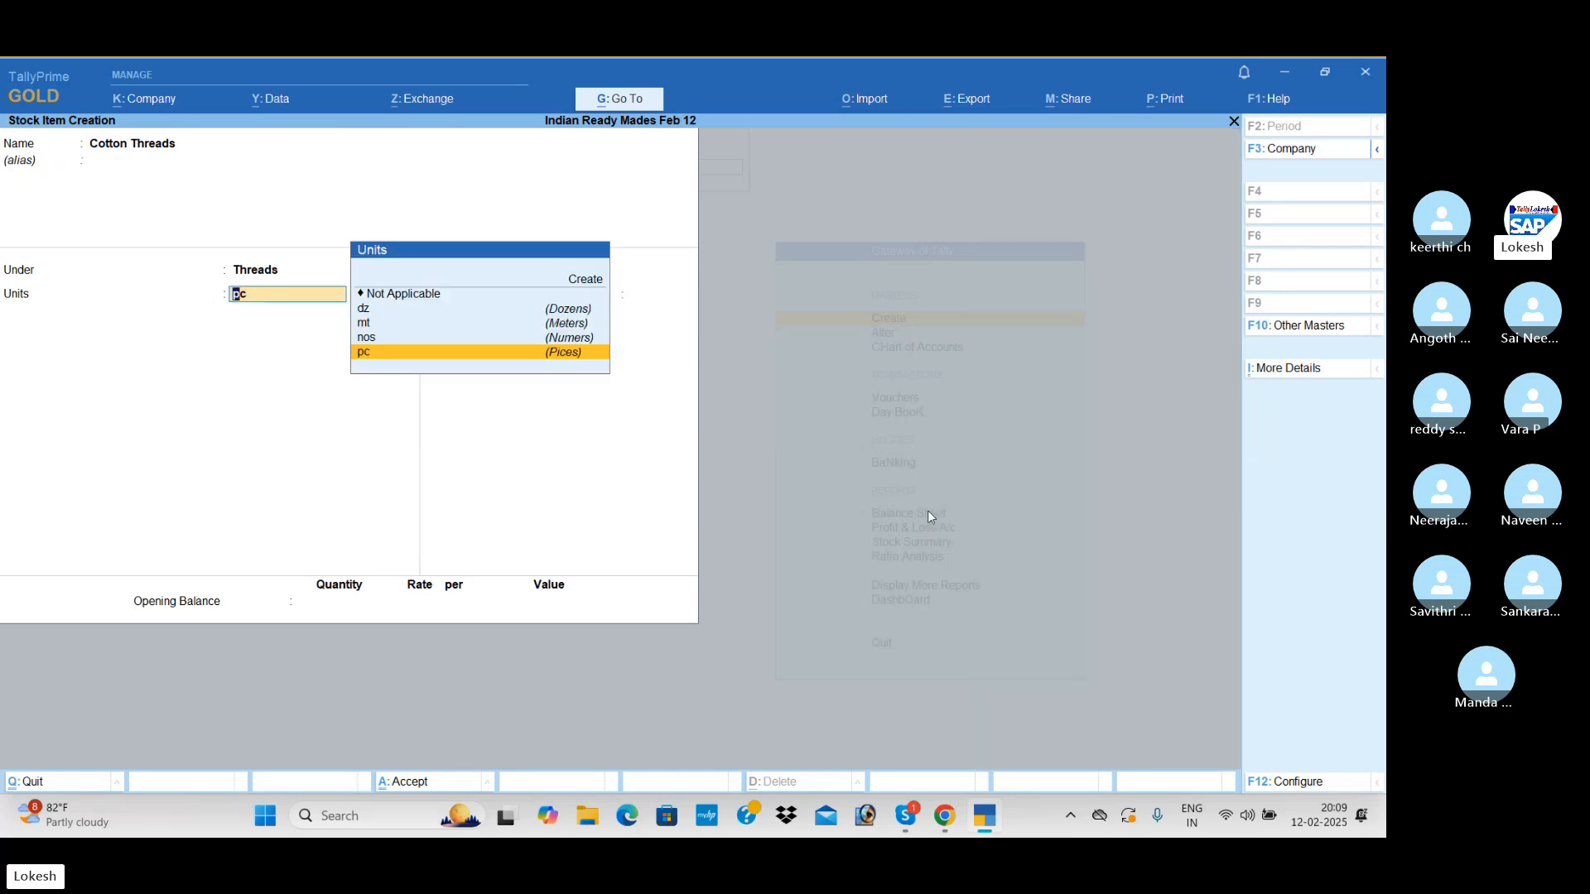
{"action": "key", "text": "Return"}
{"action": "key", "text": "Return"}
{"action": "key", "text": "Return"}
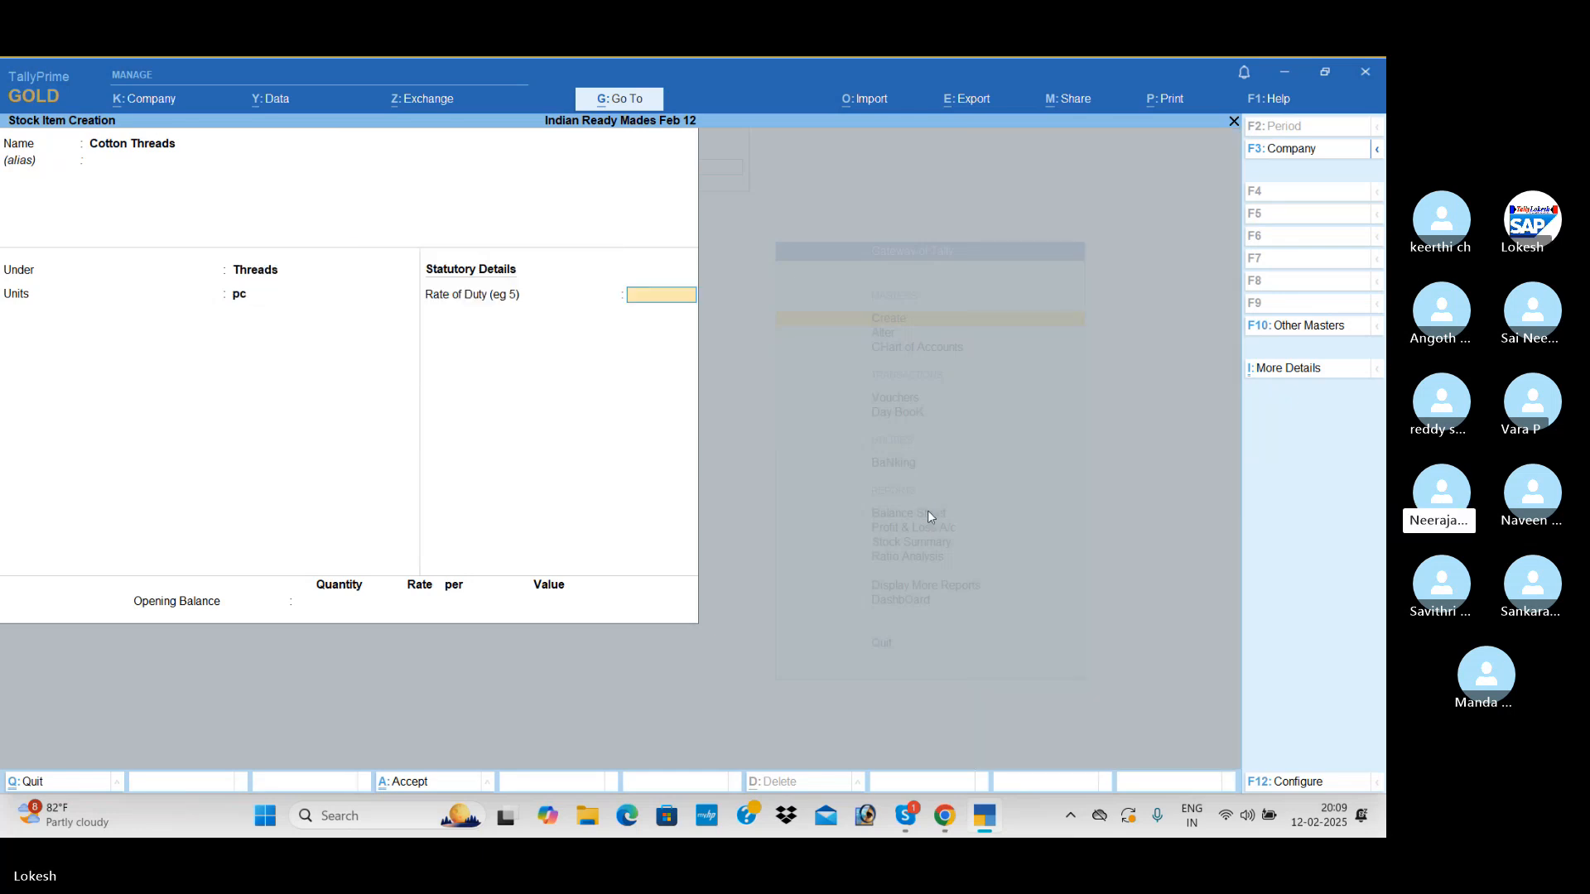
{"action": "key", "text": "Return"}
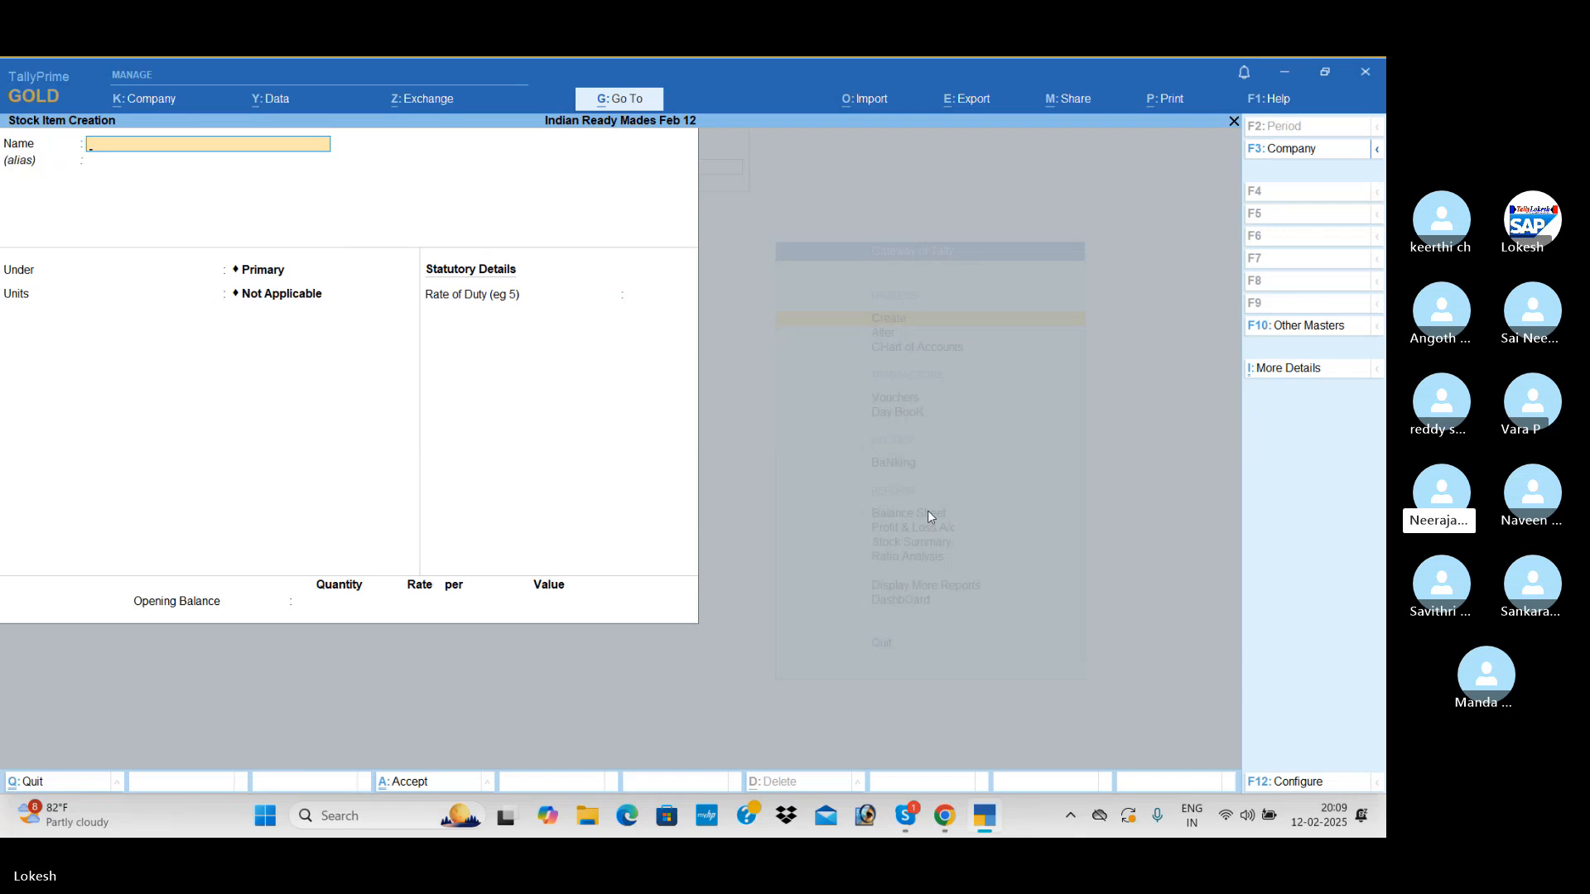
Create a stock item named Caller Maerail under Primary with unit pc, without opening balance, and save it
{"action": "type", "text": "Caller Maer"}
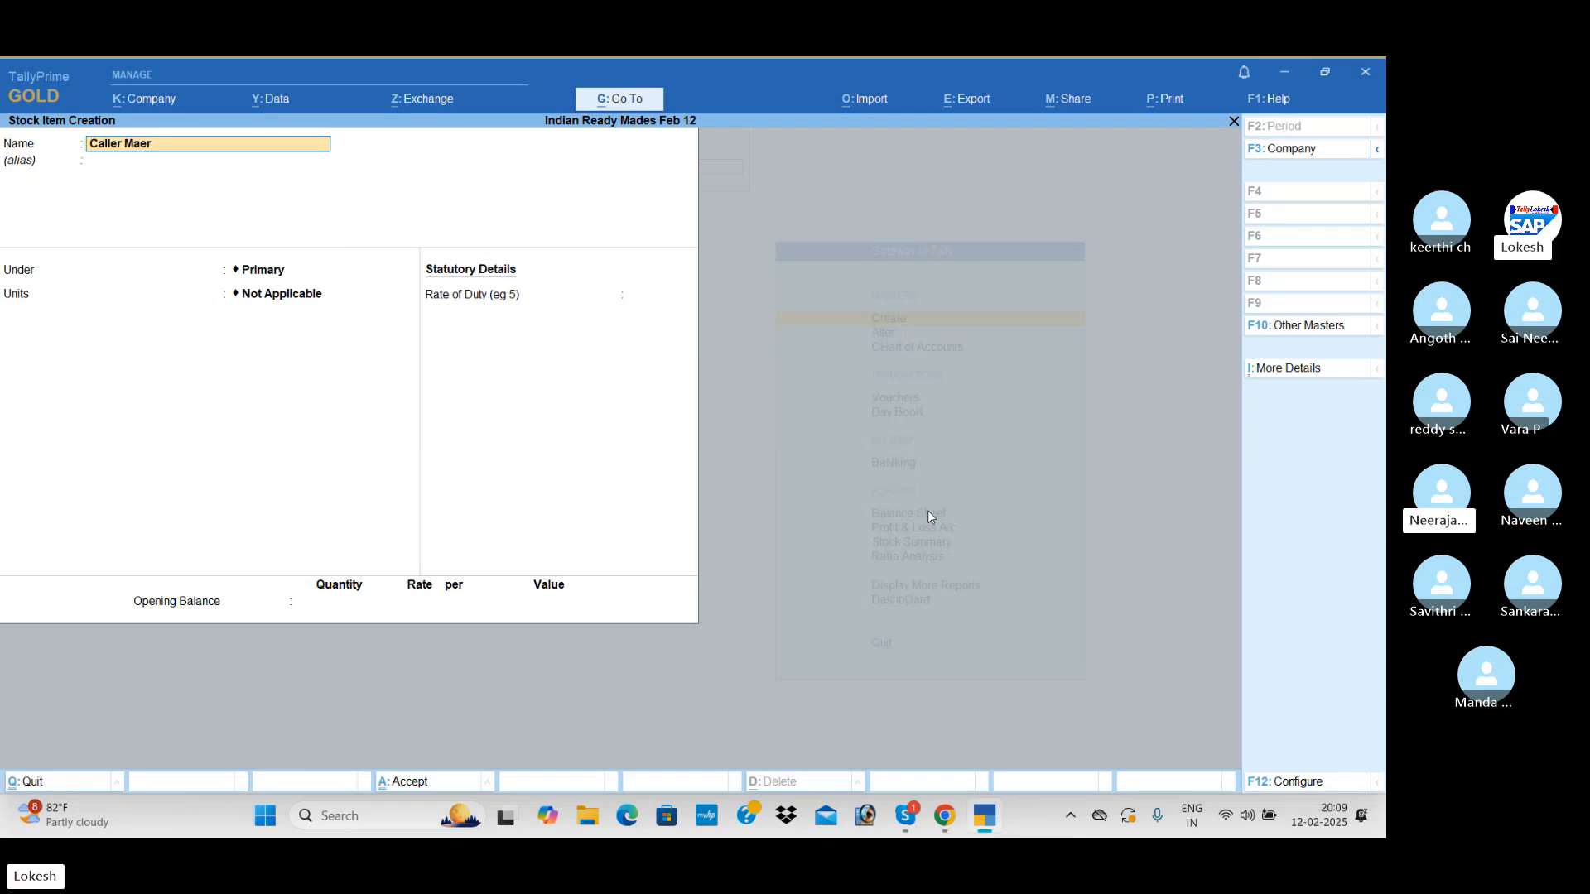
{"action": "type", "text": "ail"}
{"action": "key", "text": "Return"}
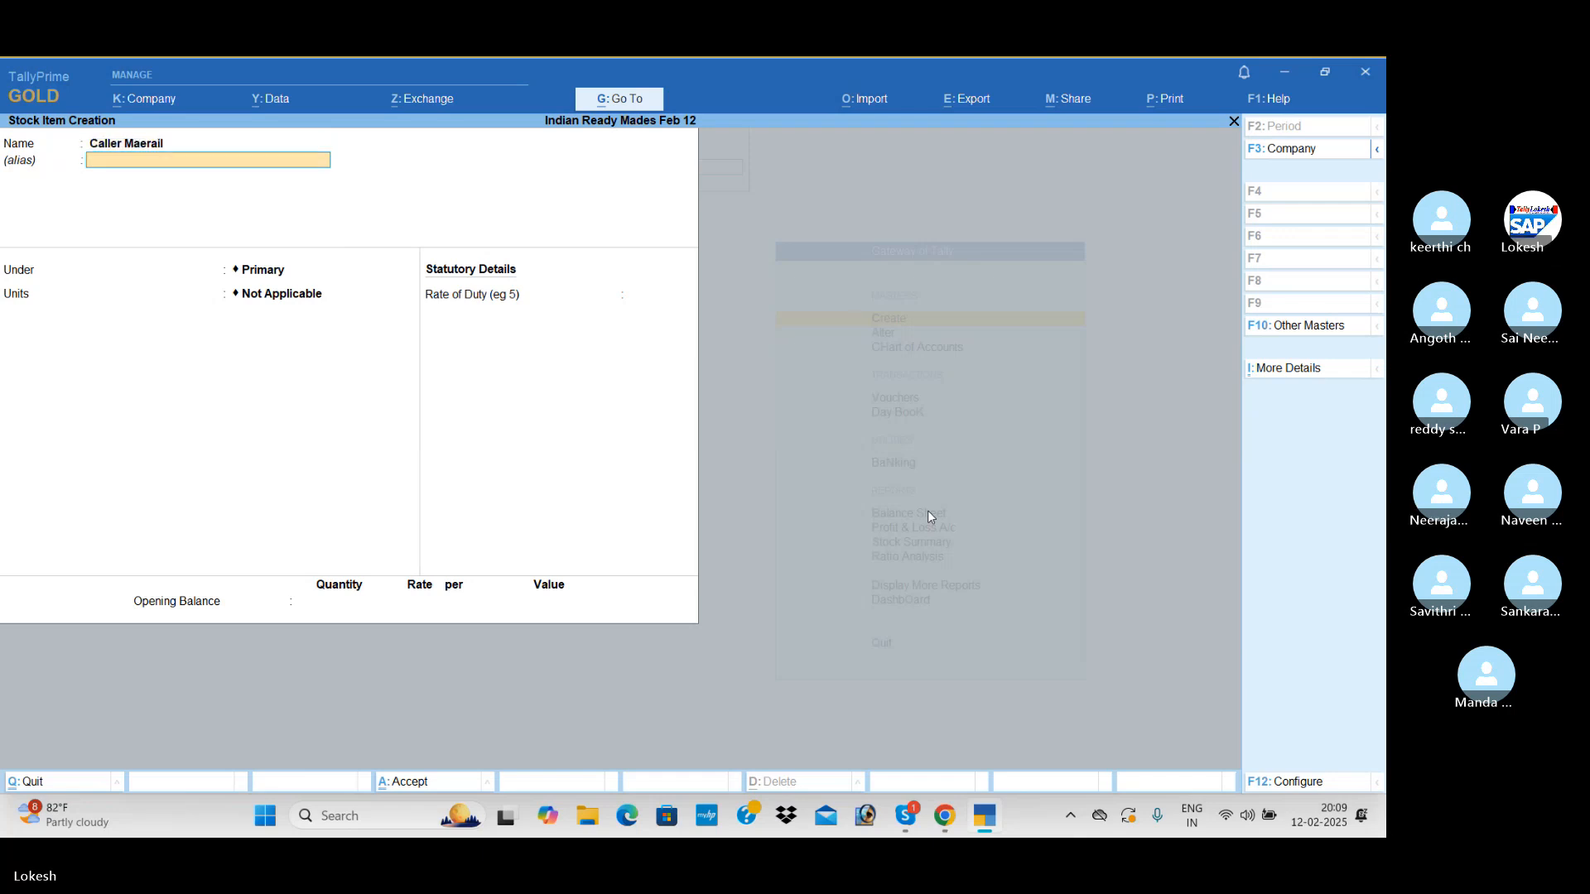
{"action": "key", "text": "Return"}
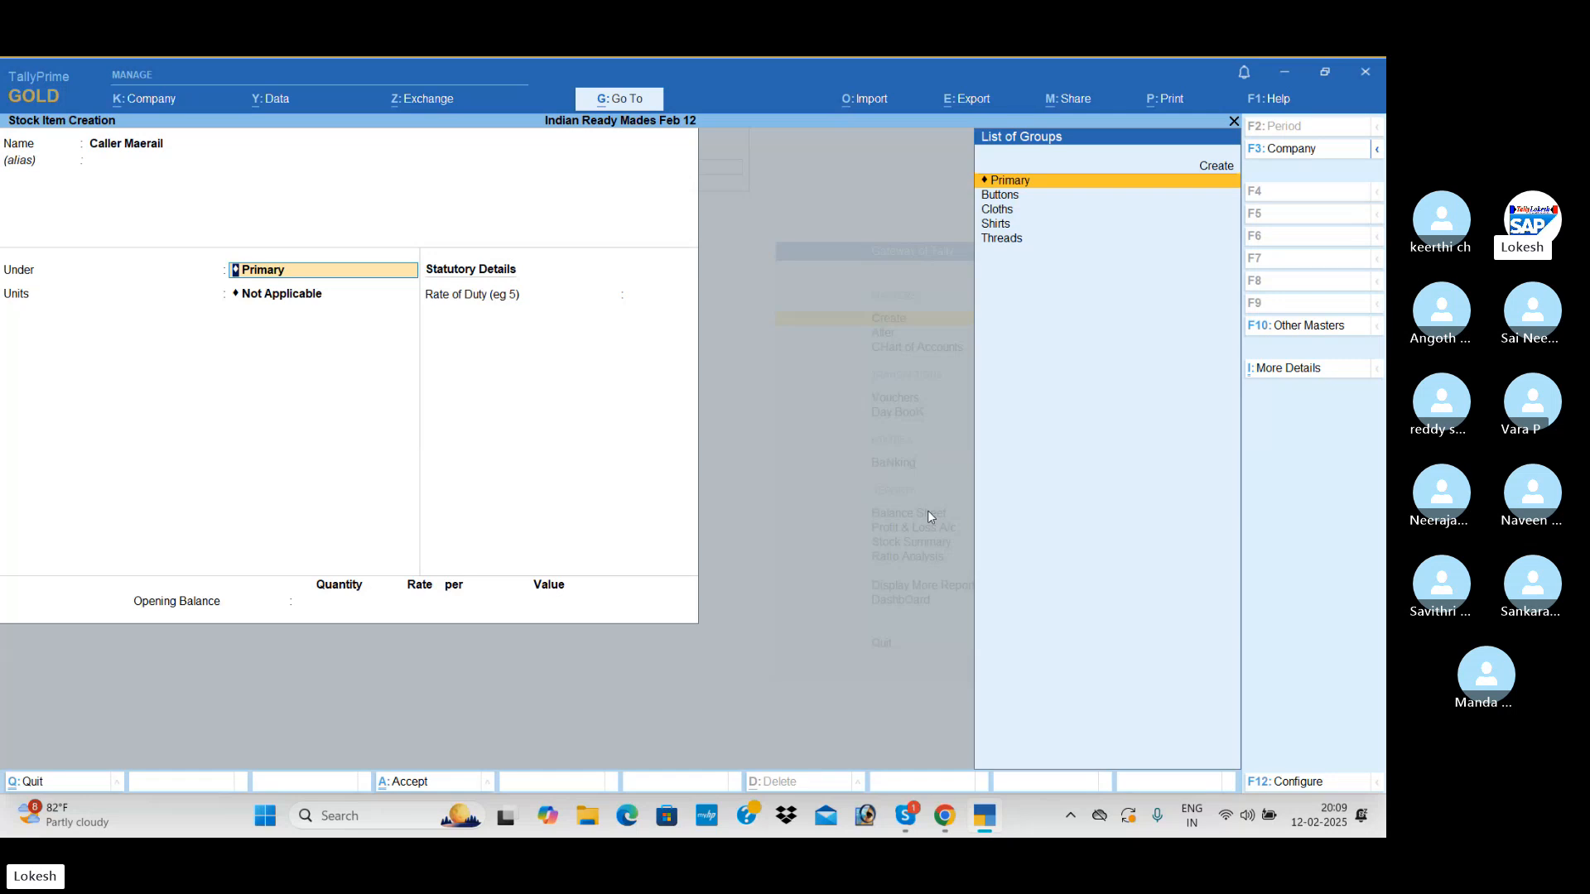
{"action": "key", "text": "Down"}
{"action": "key", "text": "Up"}
{"action": "key", "text": "Return"}
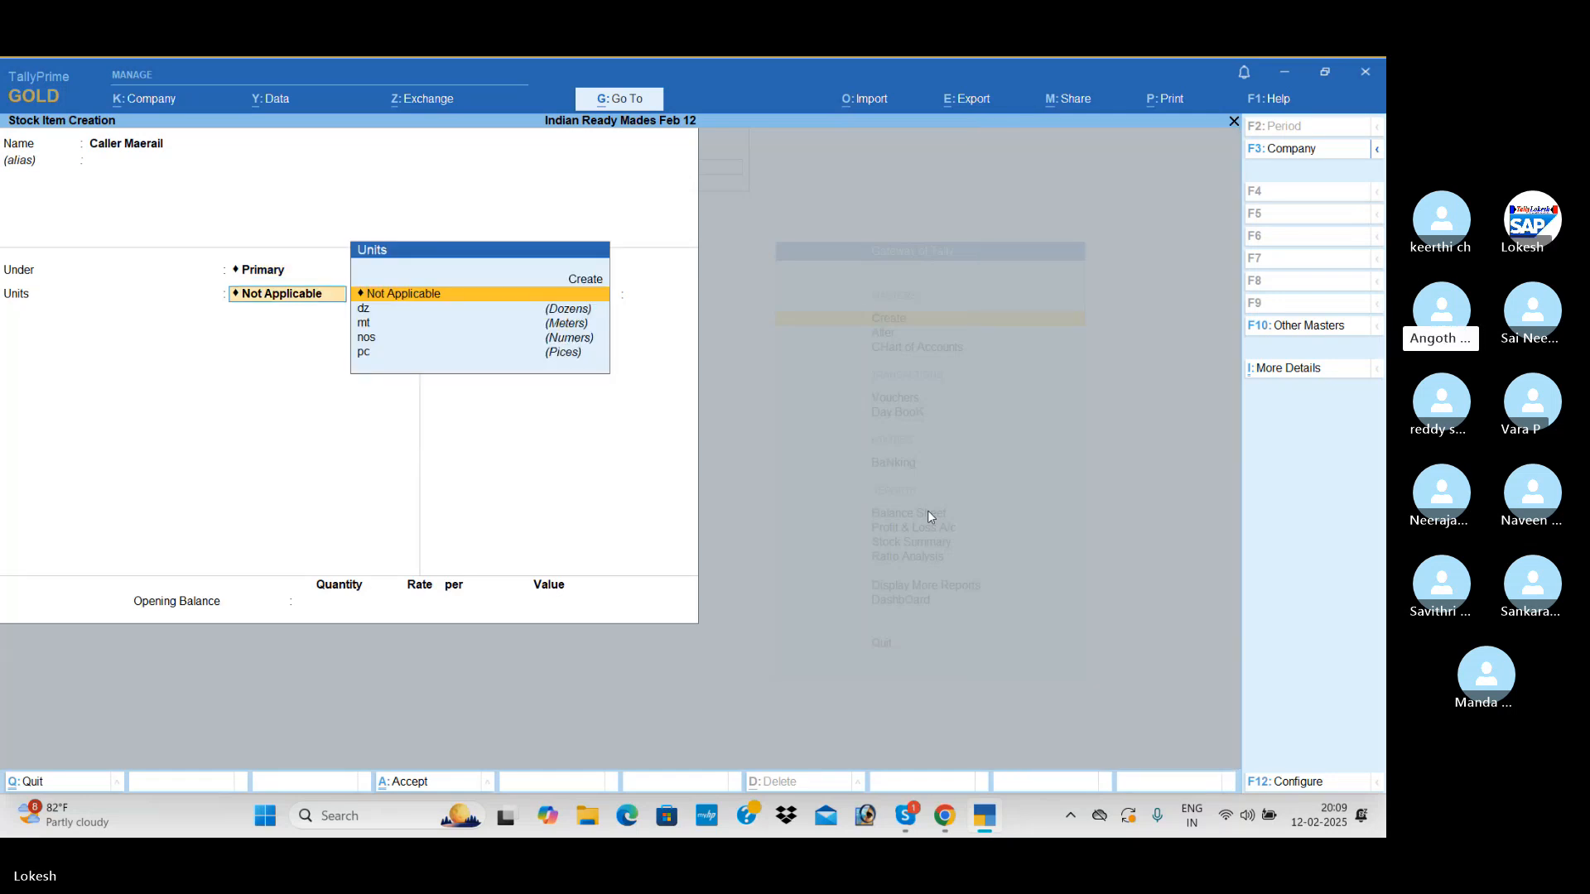
{"action": "key", "text": "Down"}
{"action": "key", "text": "Down"}
{"action": "key", "text": "Down"}
{"action": "key", "text": "Down"}
{"action": "key", "text": "Return"}
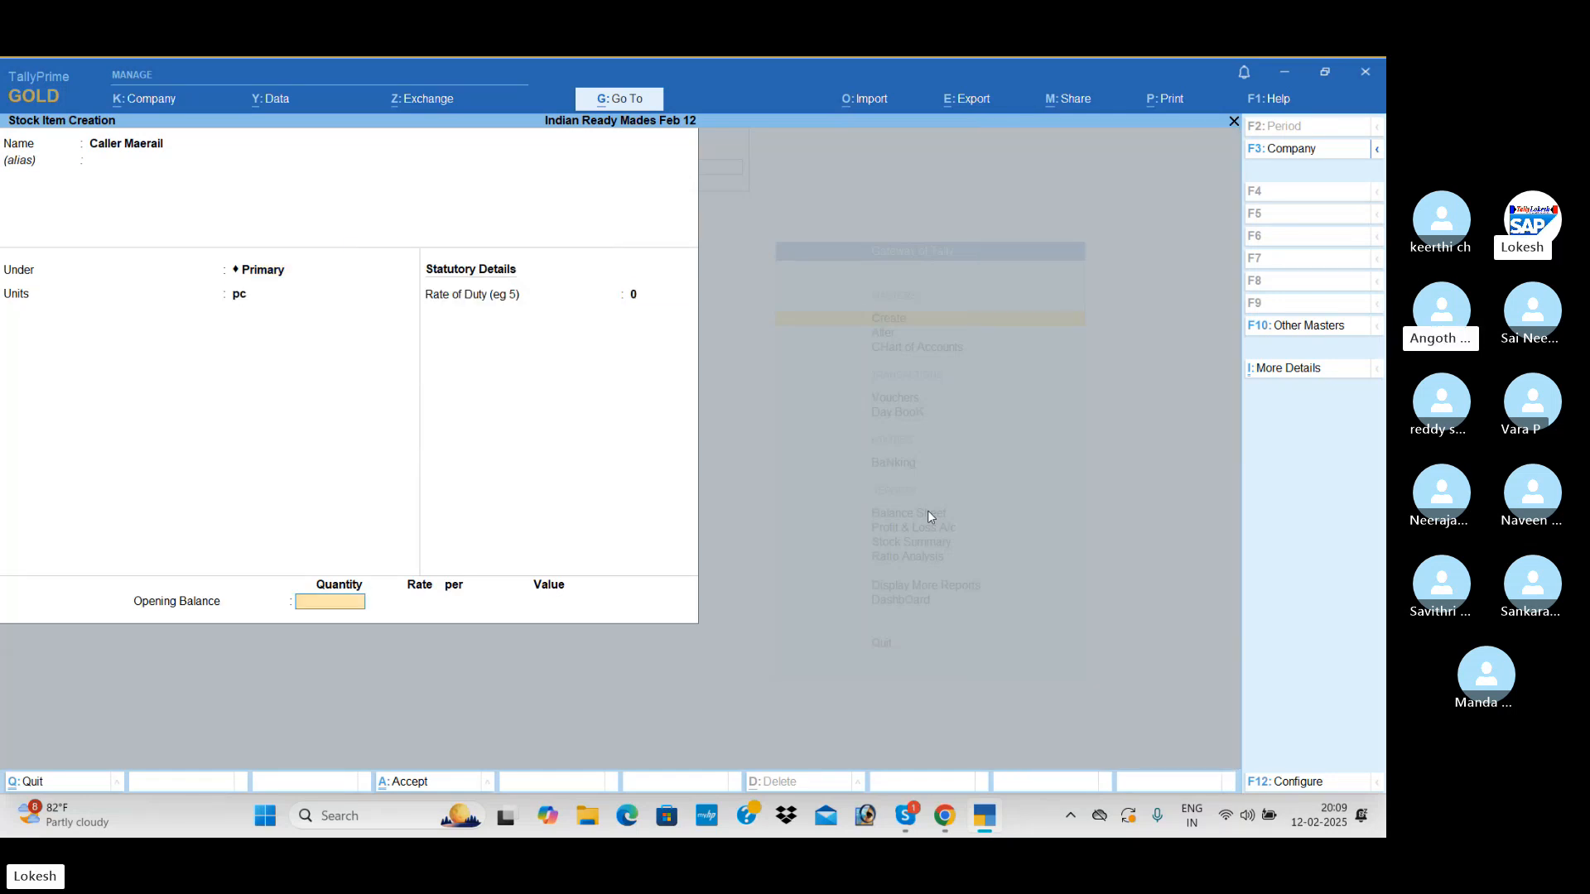
{"action": "key", "text": "Return"}
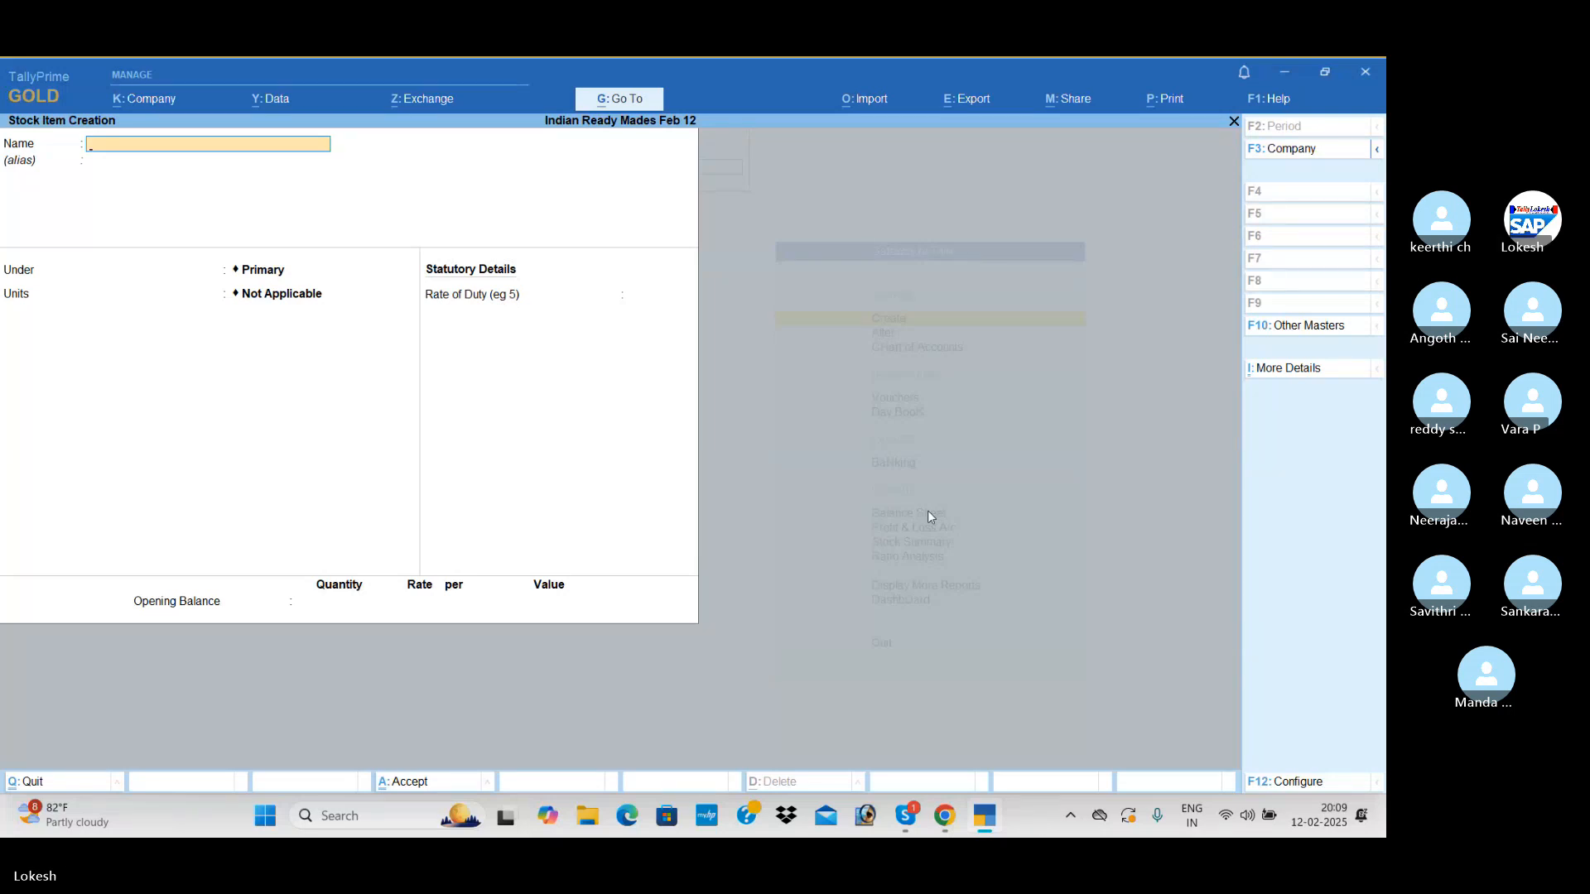
Start a new stock item named Half Shirts and place it under the Shirts stock group
{"action": "type", "text": "Half Shirts"}
{"action": "key", "text": "Return"}
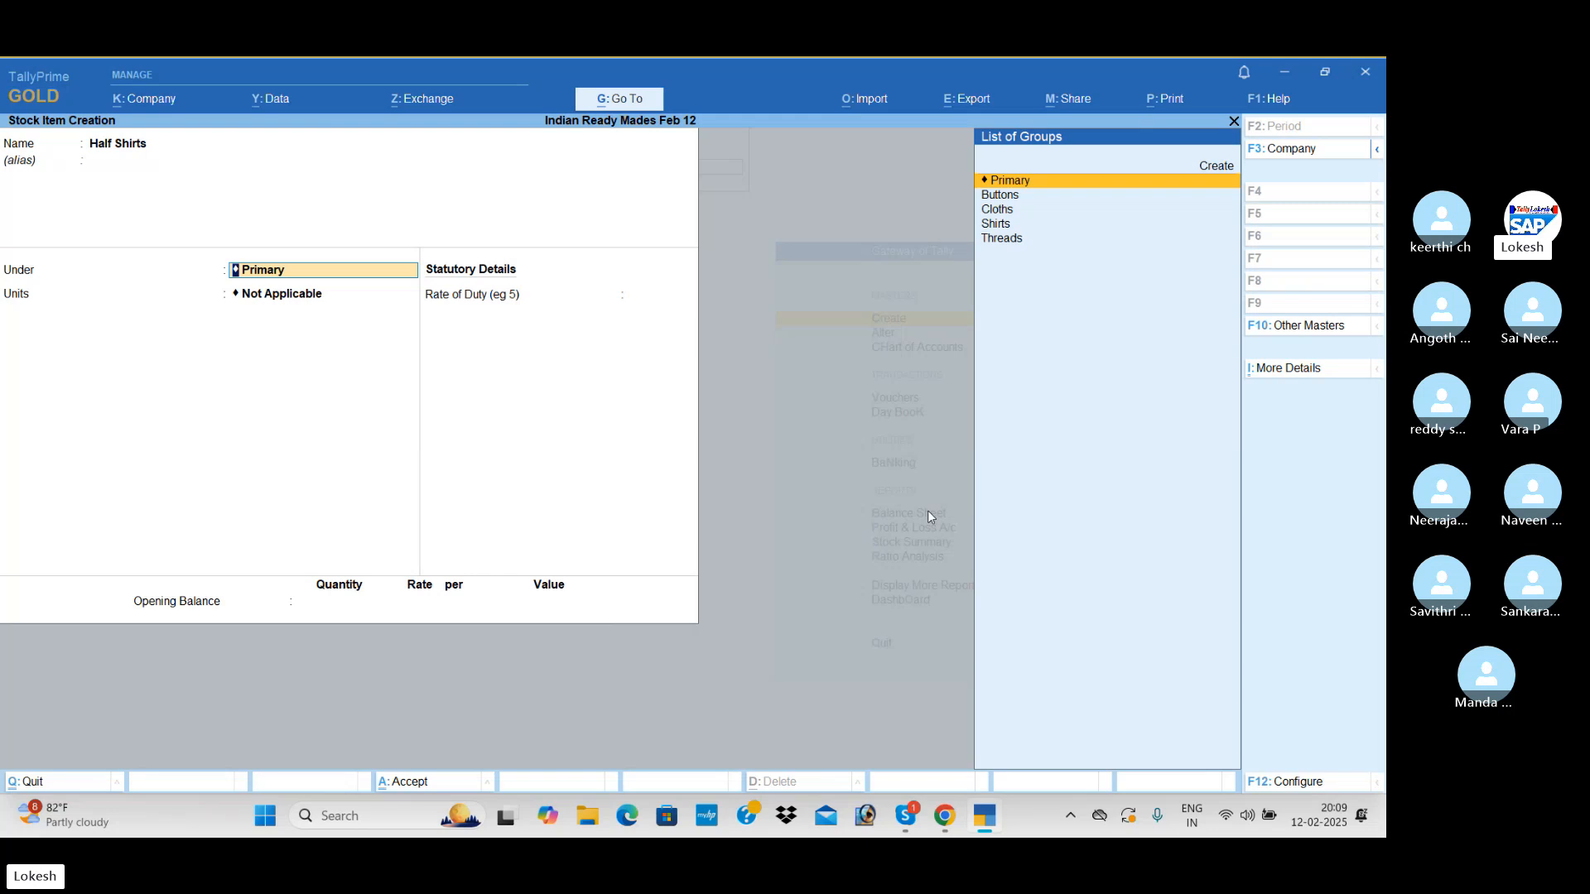
{"action": "key", "text": "Down"}
{"action": "key", "text": "Down"}
Set the Half Shirts unit to nos, leave duty rate and opening balance empty, and save the stock item
{"action": "key", "text": "Down"}
{"action": "key", "text": "Return"}
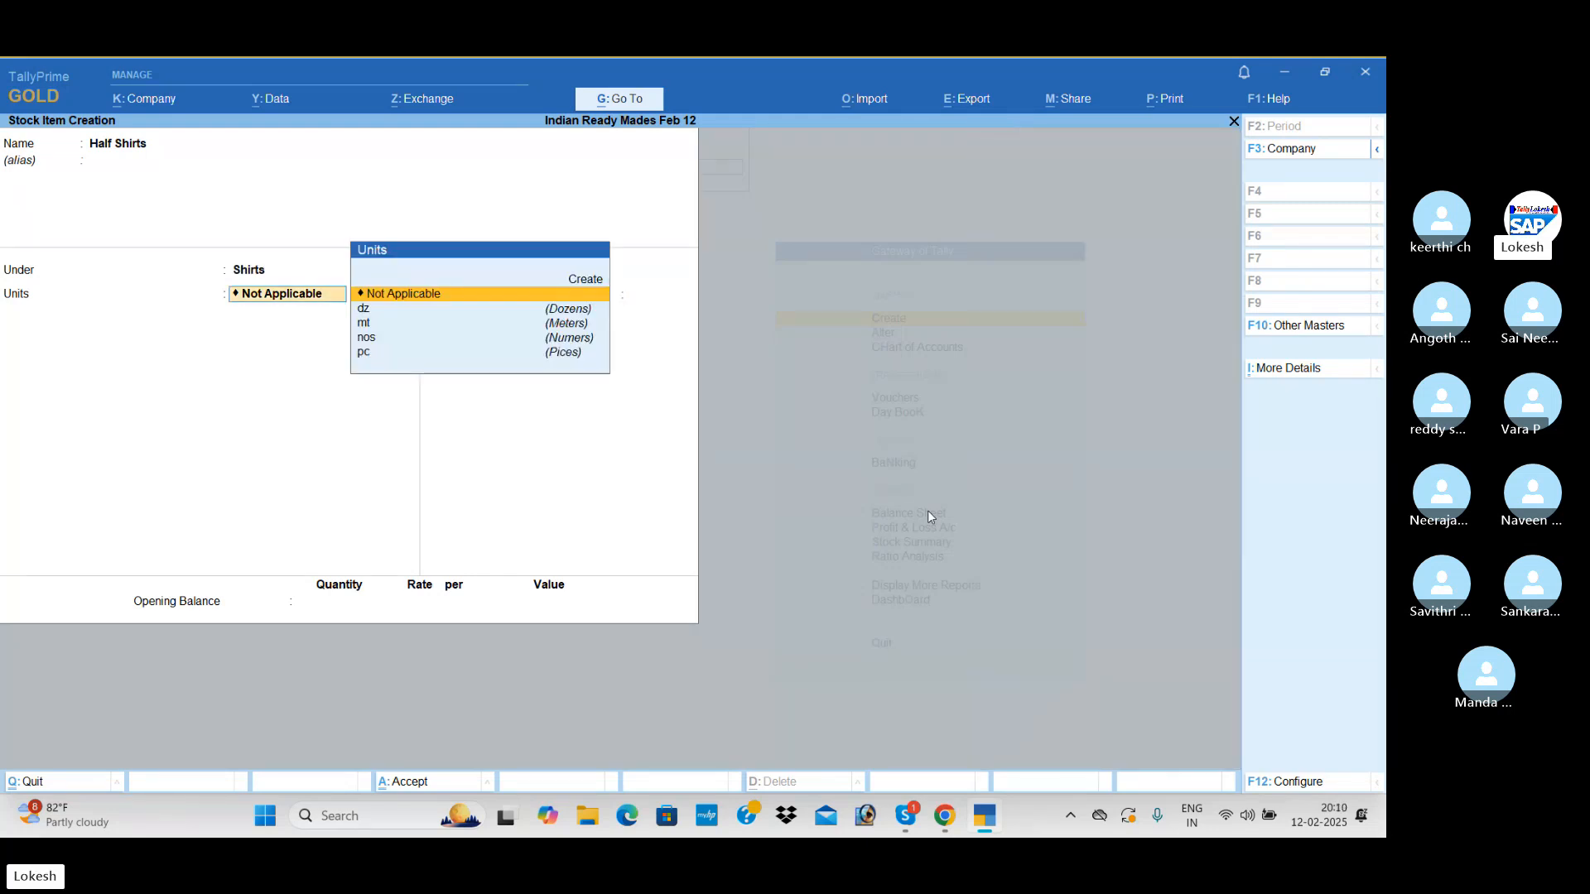
{"action": "key", "text": "Down"}
{"action": "key", "text": "Down"}
{"action": "key", "text": "Down"}
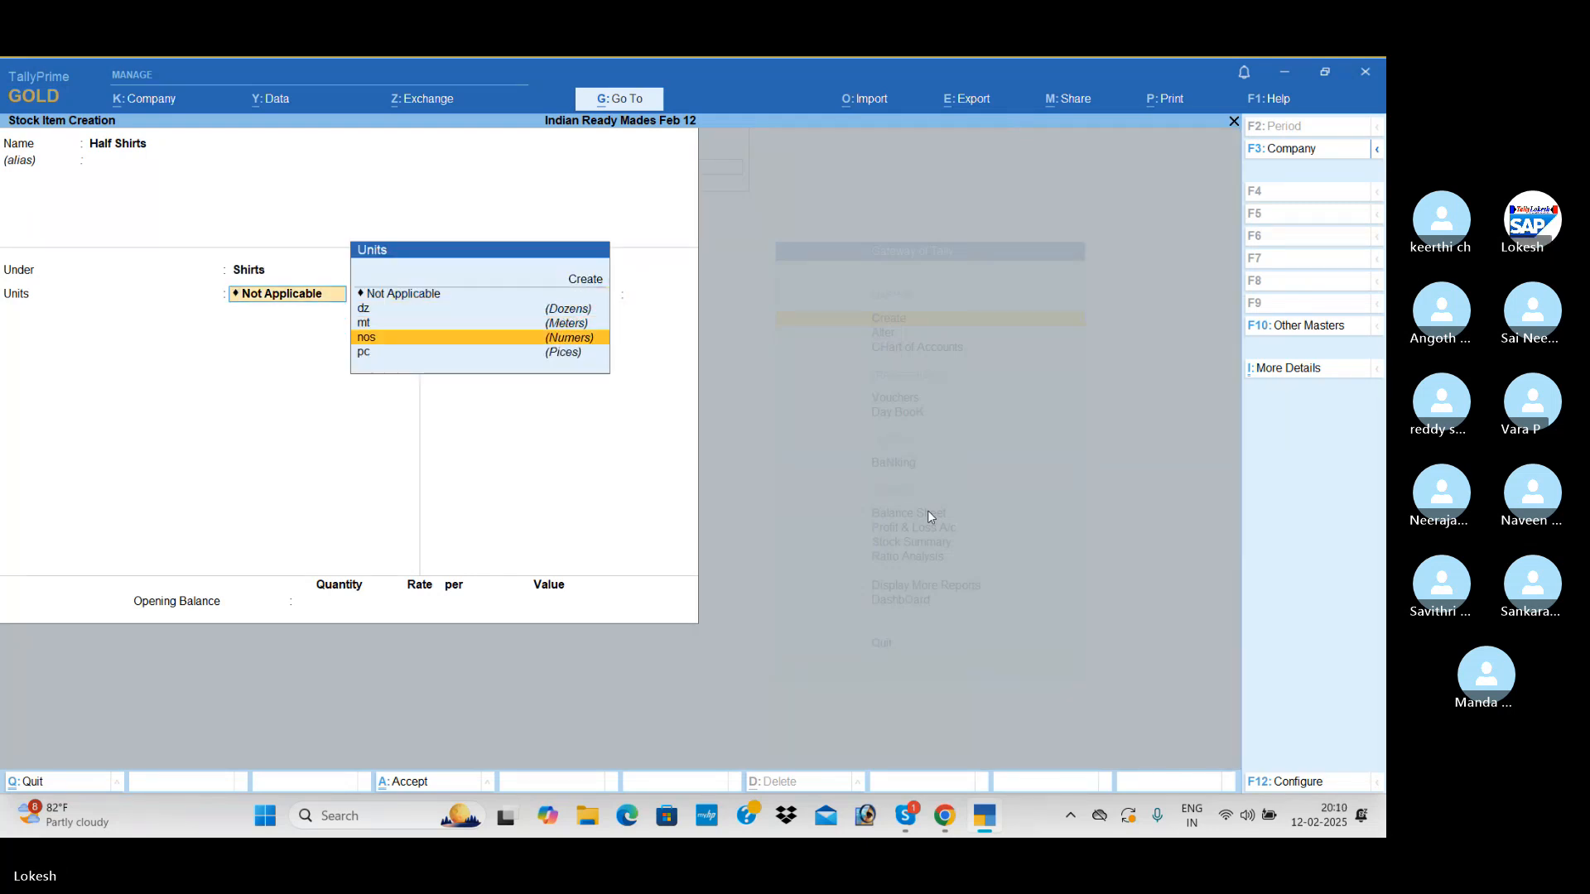
{"action": "key", "text": "Return"}
{"action": "key", "text": "Return"}
{"action": "key", "text": "Return"}
{"action": "key", "text": "Return"}
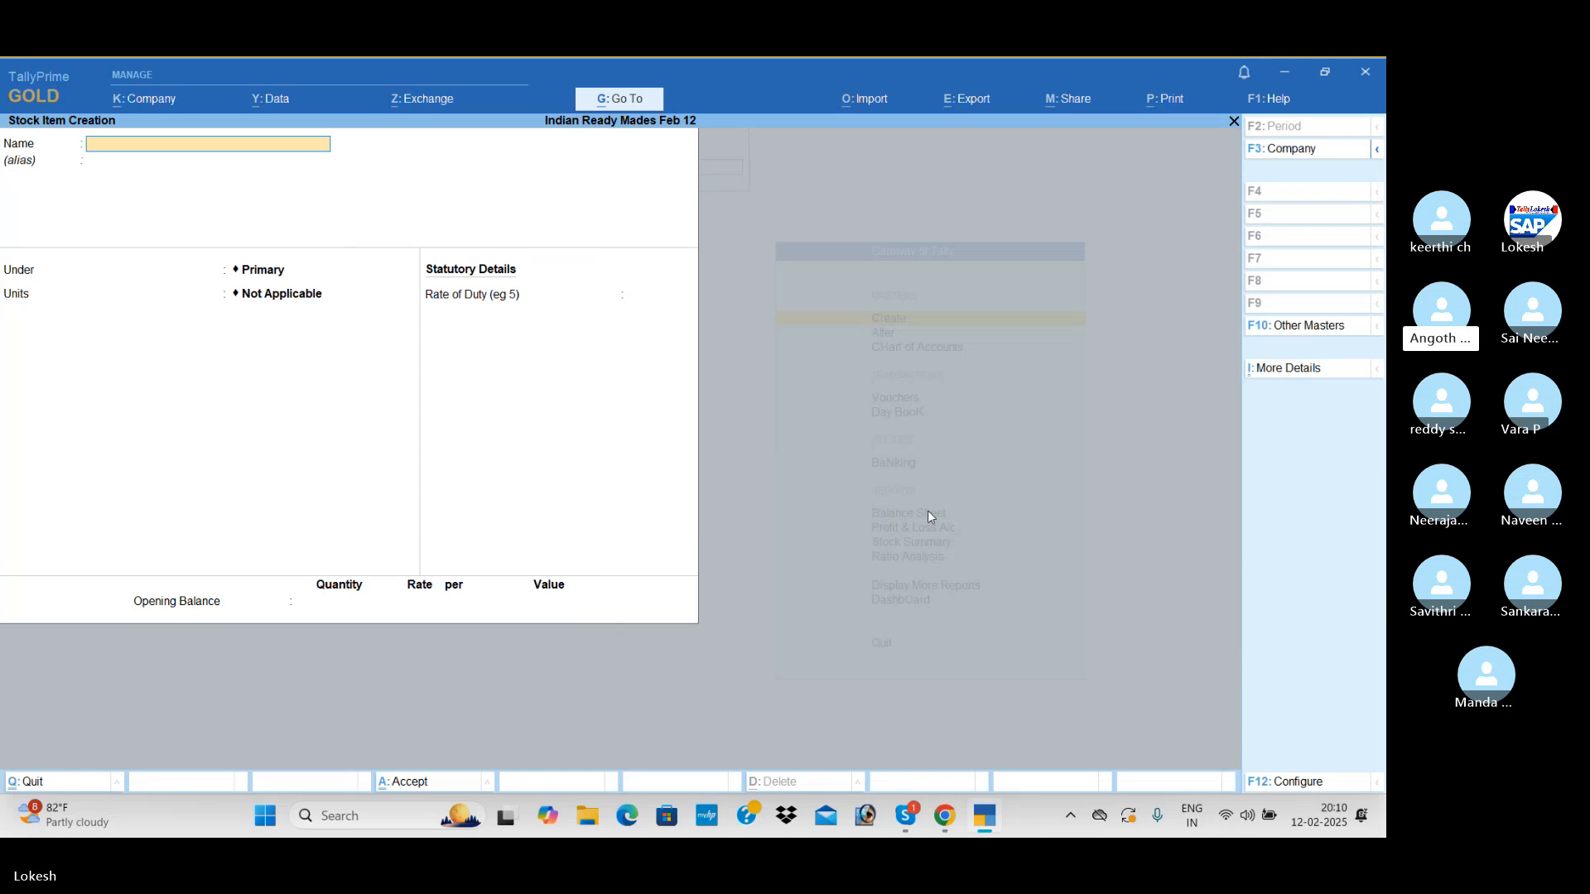
Create a stock item named Full Shirts under the Shirts stock group with unit nos, without opening balance, and save it
{"action": "type", "text": "Full Shir"}
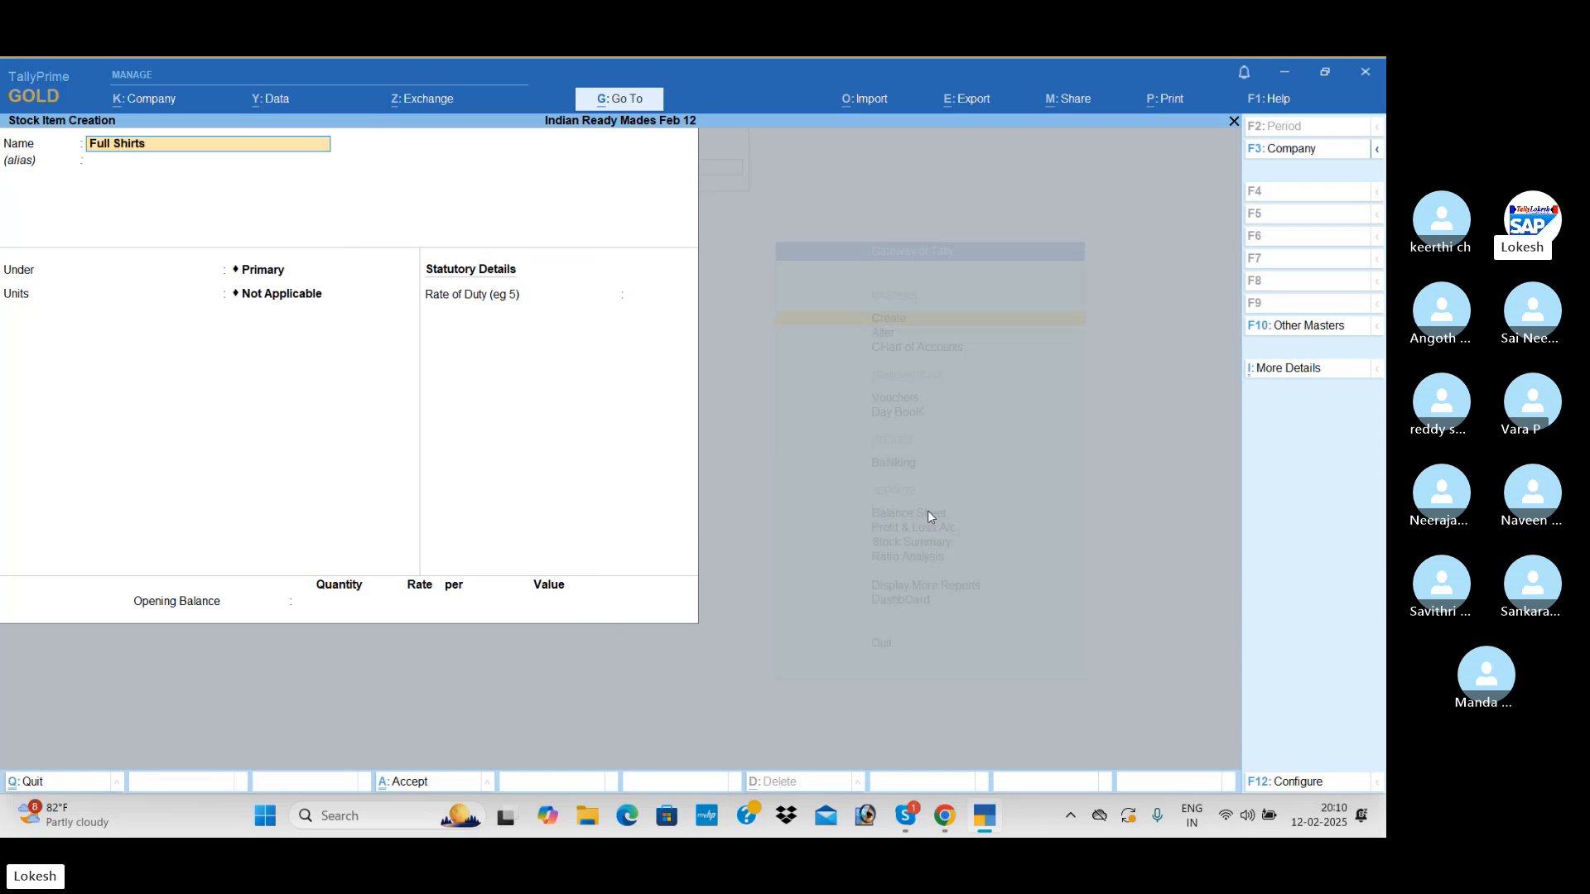
{"action": "type", "text": "ts"}
{"action": "key", "text": "Return"}
{"action": "key", "text": "Down"}
{"action": "key", "text": "Return"}
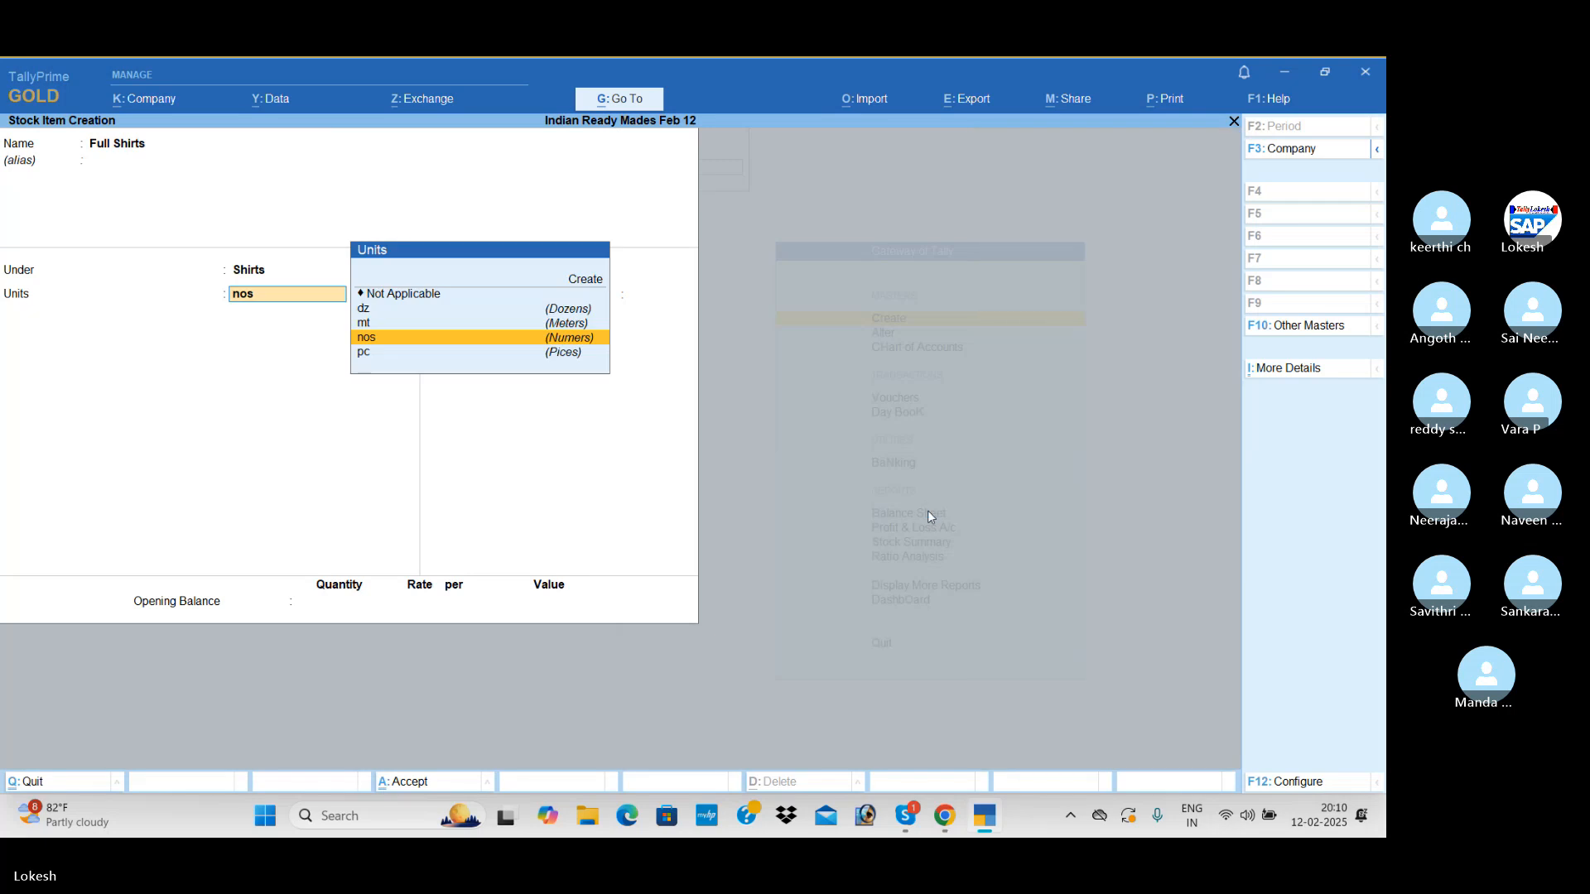
{"action": "key", "text": "Return"}
{"action": "key", "text": "Return"}
{"action": "key", "text": "Return"}
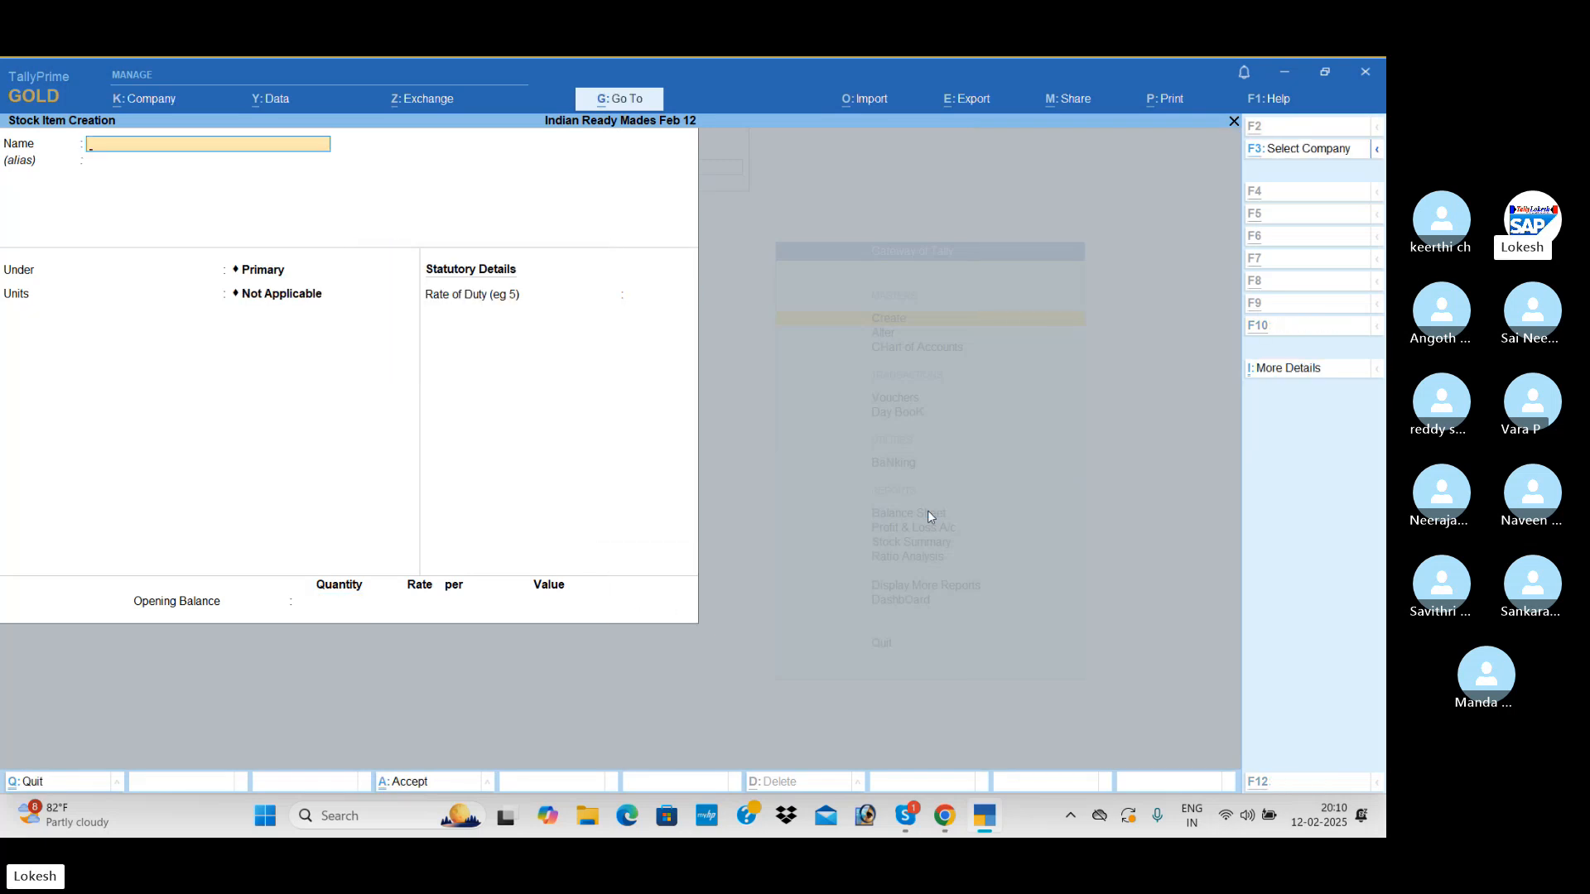
{"action": "key", "text": "alt+Tab"}
{"action": "key", "text": "alt+Tab"}
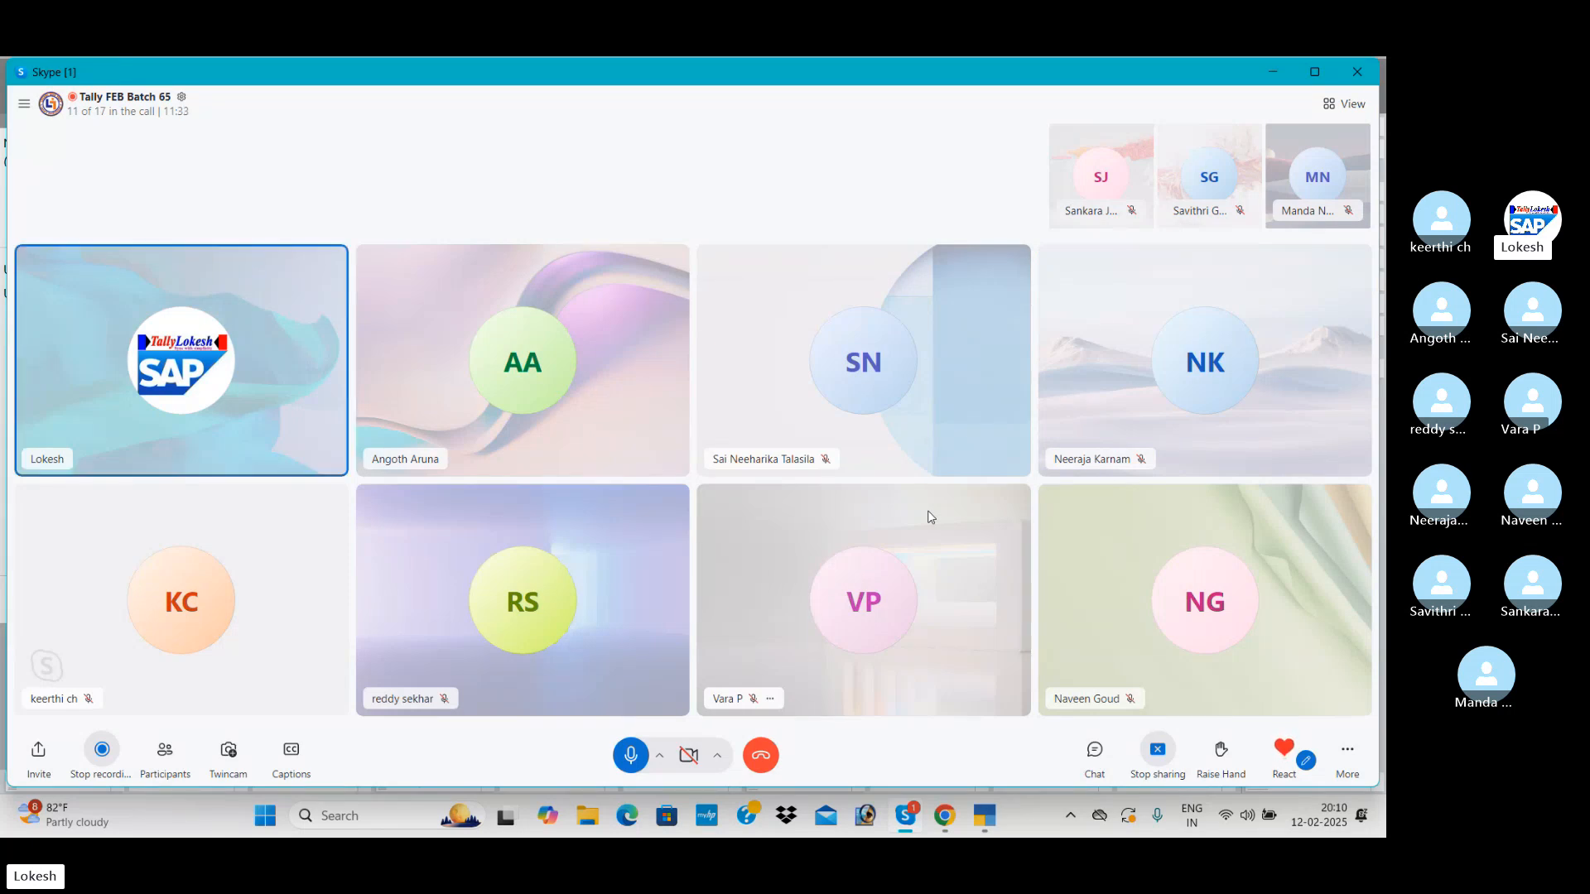
{"action": "key", "text": "alt+Tab"}
Quit stock item creation, return to the Gateway of Tally and open voucher entry
{"action": "key", "text": "Escape"}
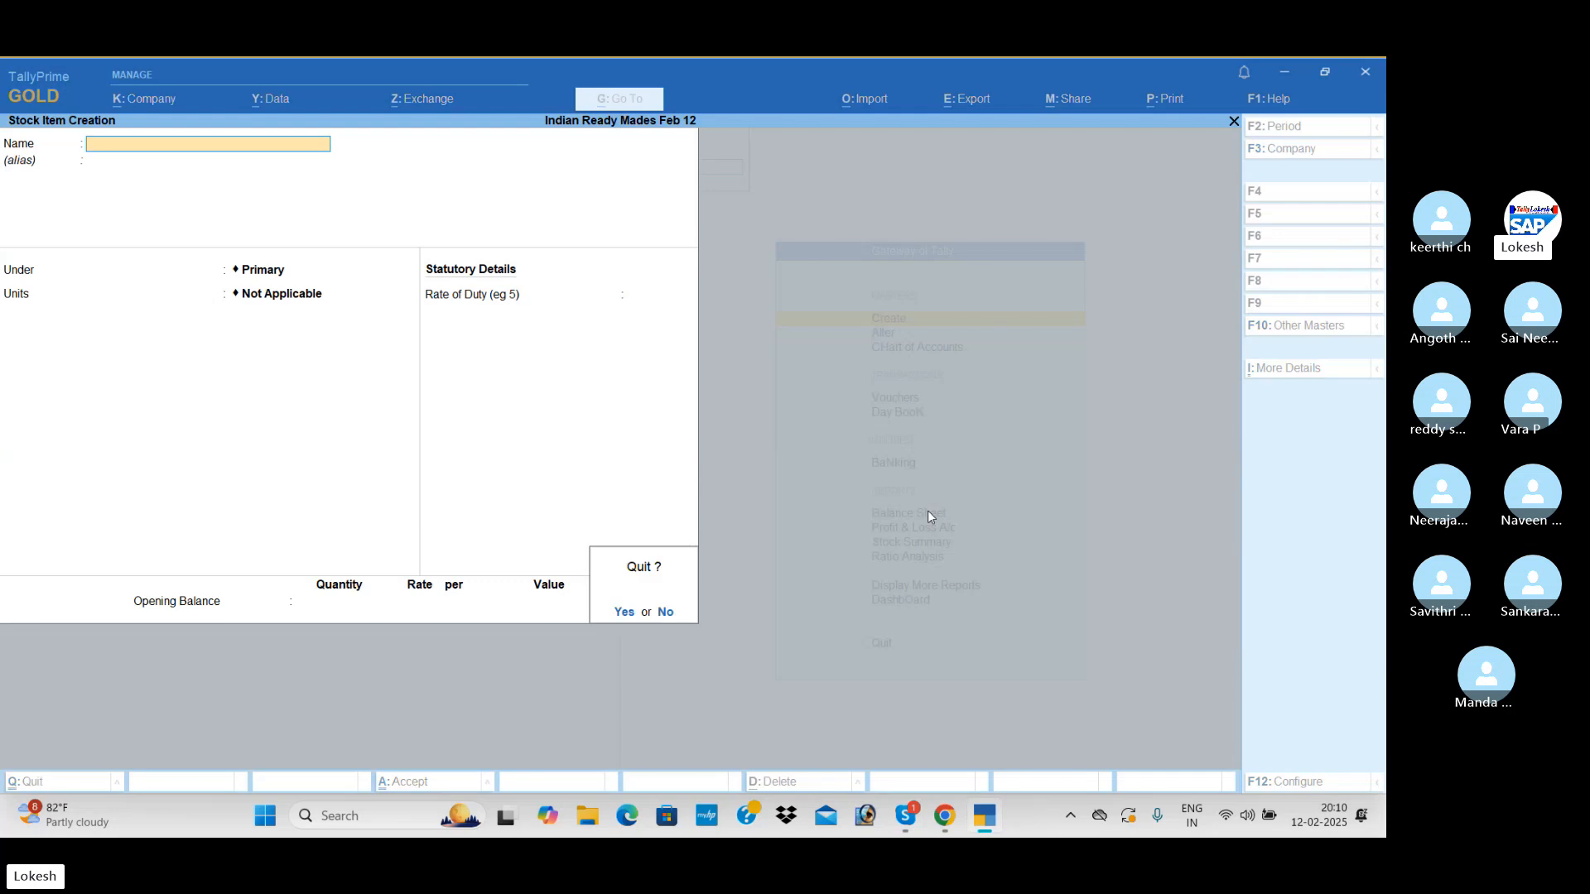
{"action": "key", "text": "Return"}
{"action": "key", "text": "Escape"}
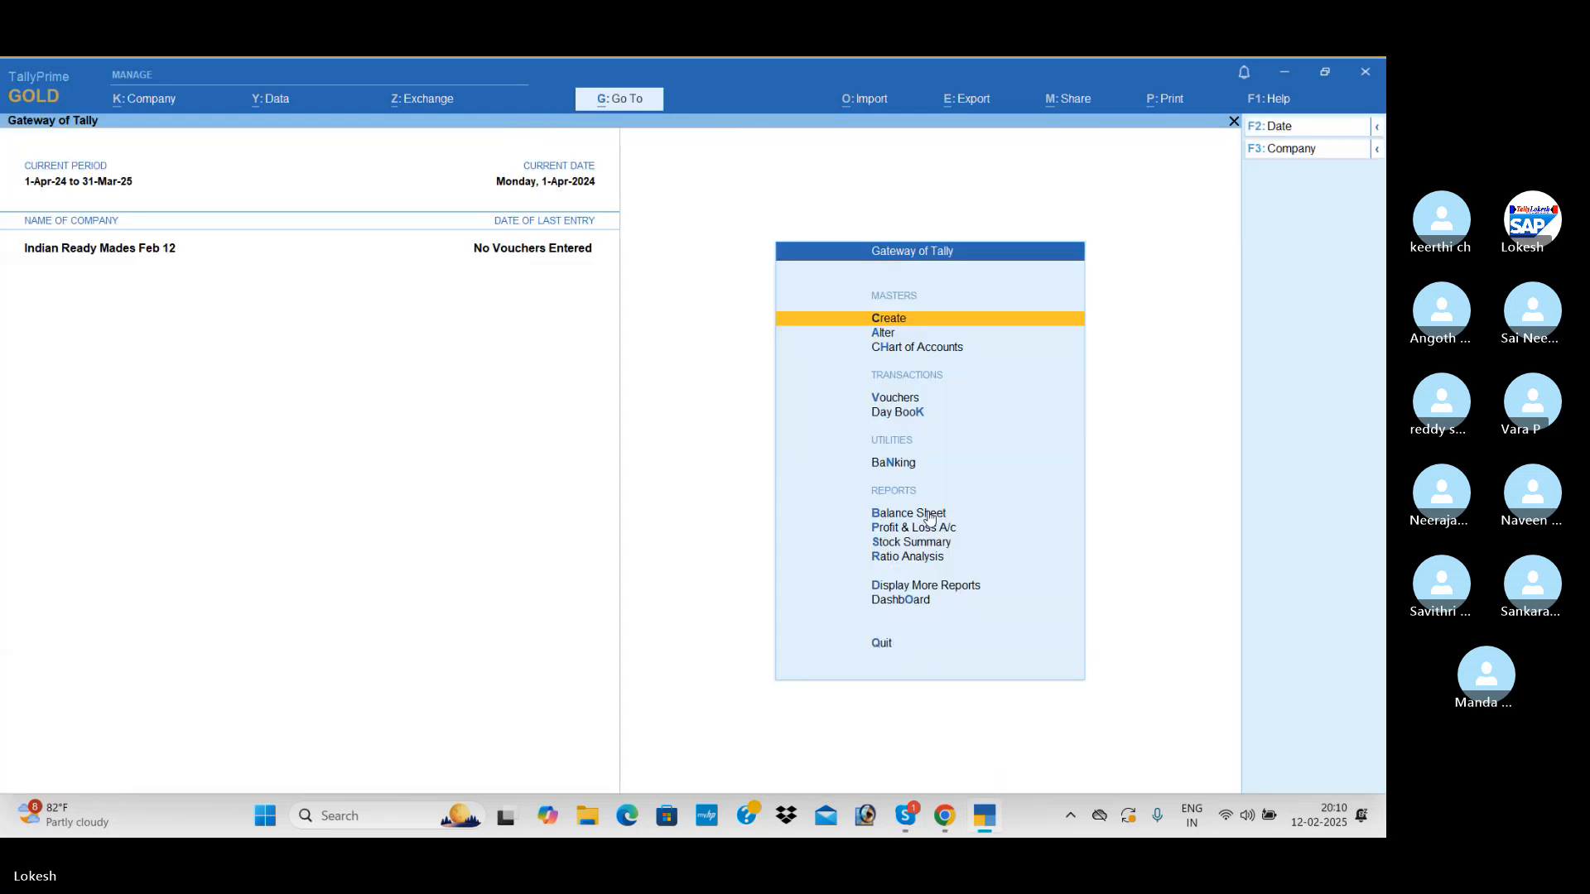
{"action": "key", "text": "Down"}
{"action": "key", "text": "Down"}
{"action": "key", "text": "Down"}
{"action": "key", "text": "Down"}
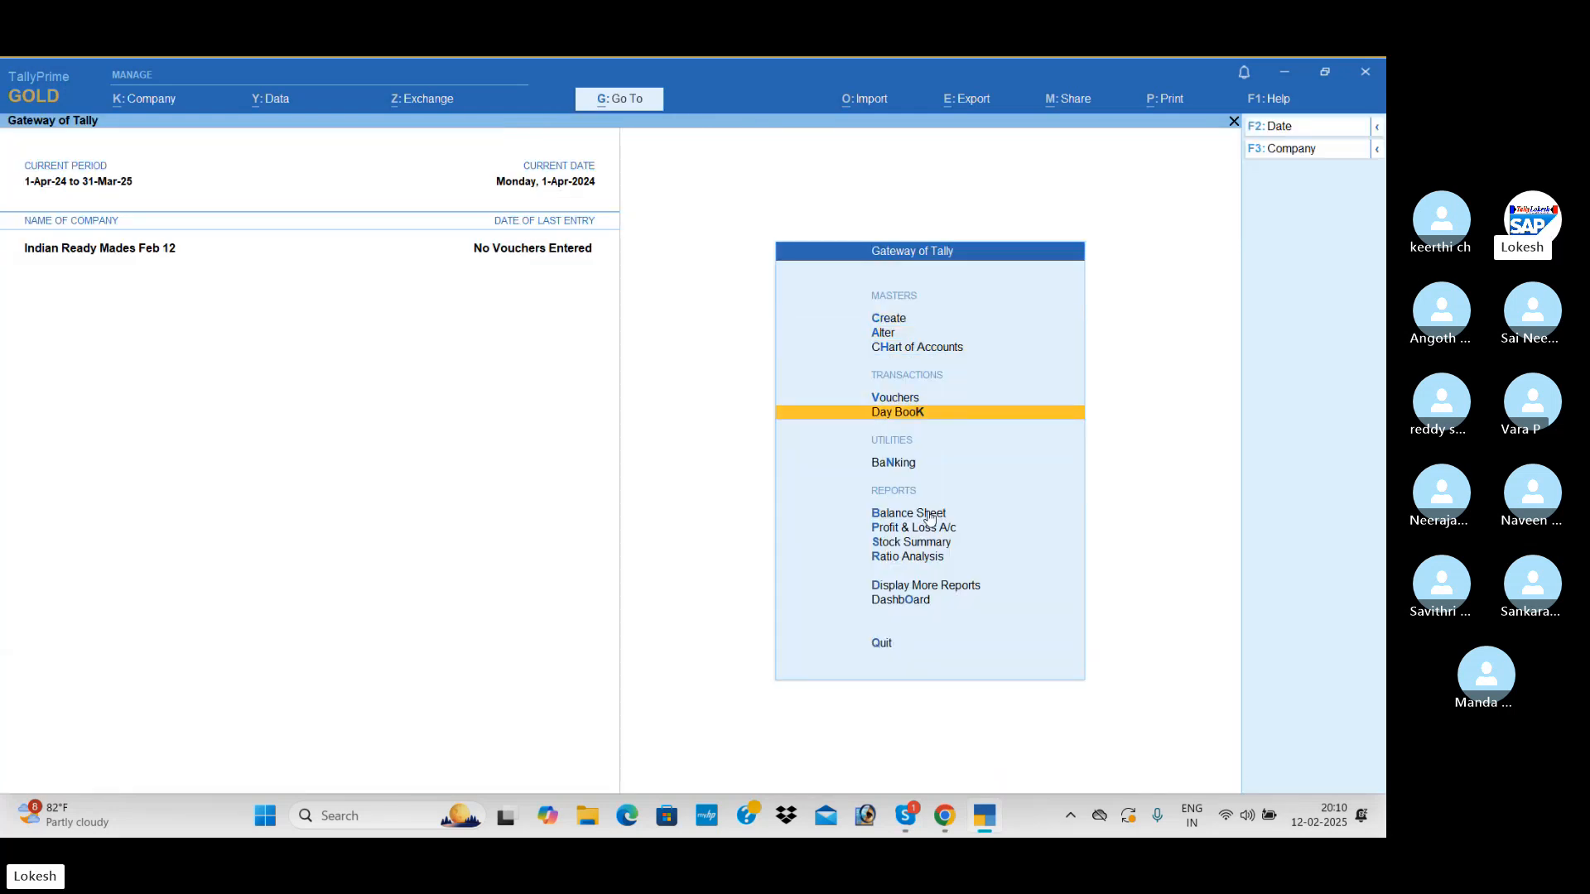
{"action": "key", "text": "Up"}
{"action": "key", "text": "Return"}
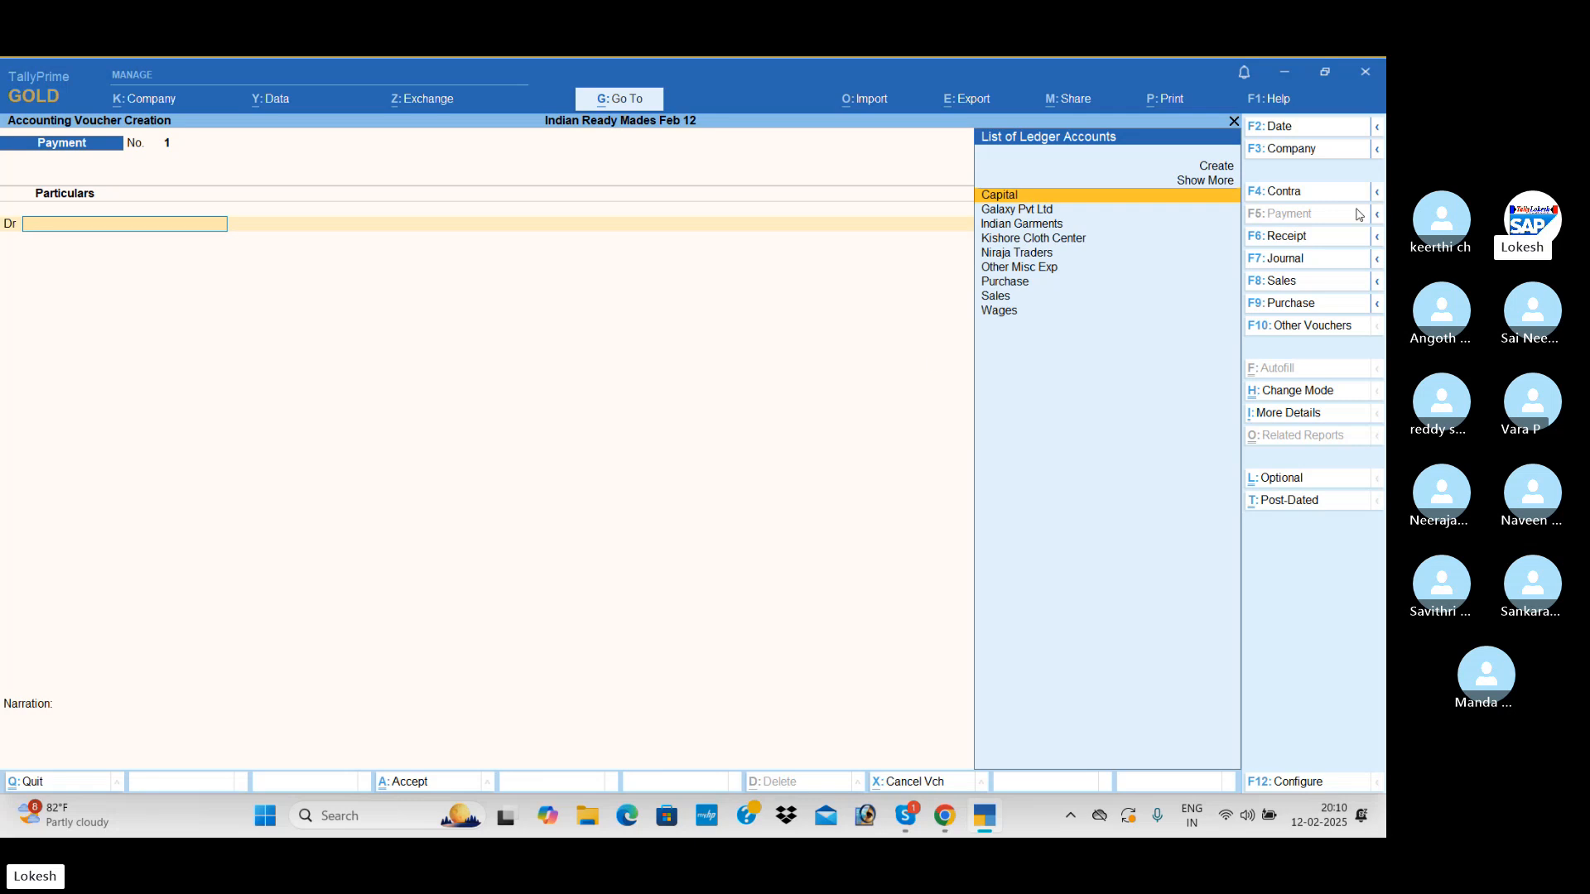
Record a receipt voucher crediting Capital and debiting Cash with 25,00,000, without narration, and save it
{"action": "left_click", "coordinate": [1320, 245]}
{"action": "key", "text": "Return"}
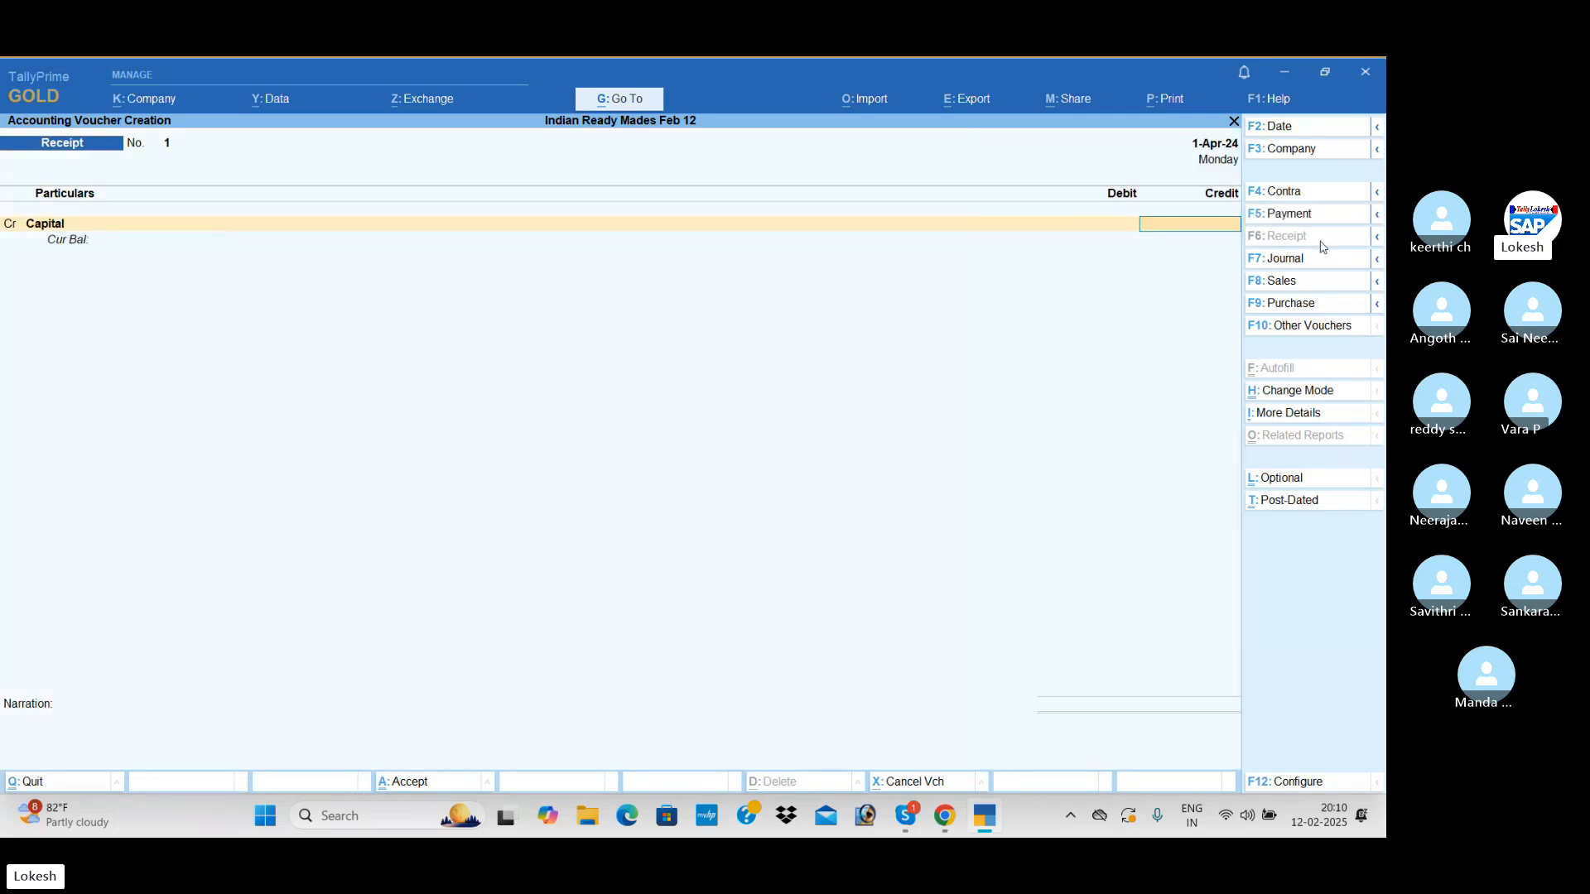
{"action": "type", "text": "2500000"}
{"action": "key", "text": "Return"}
{"action": "key", "text": "Down"}
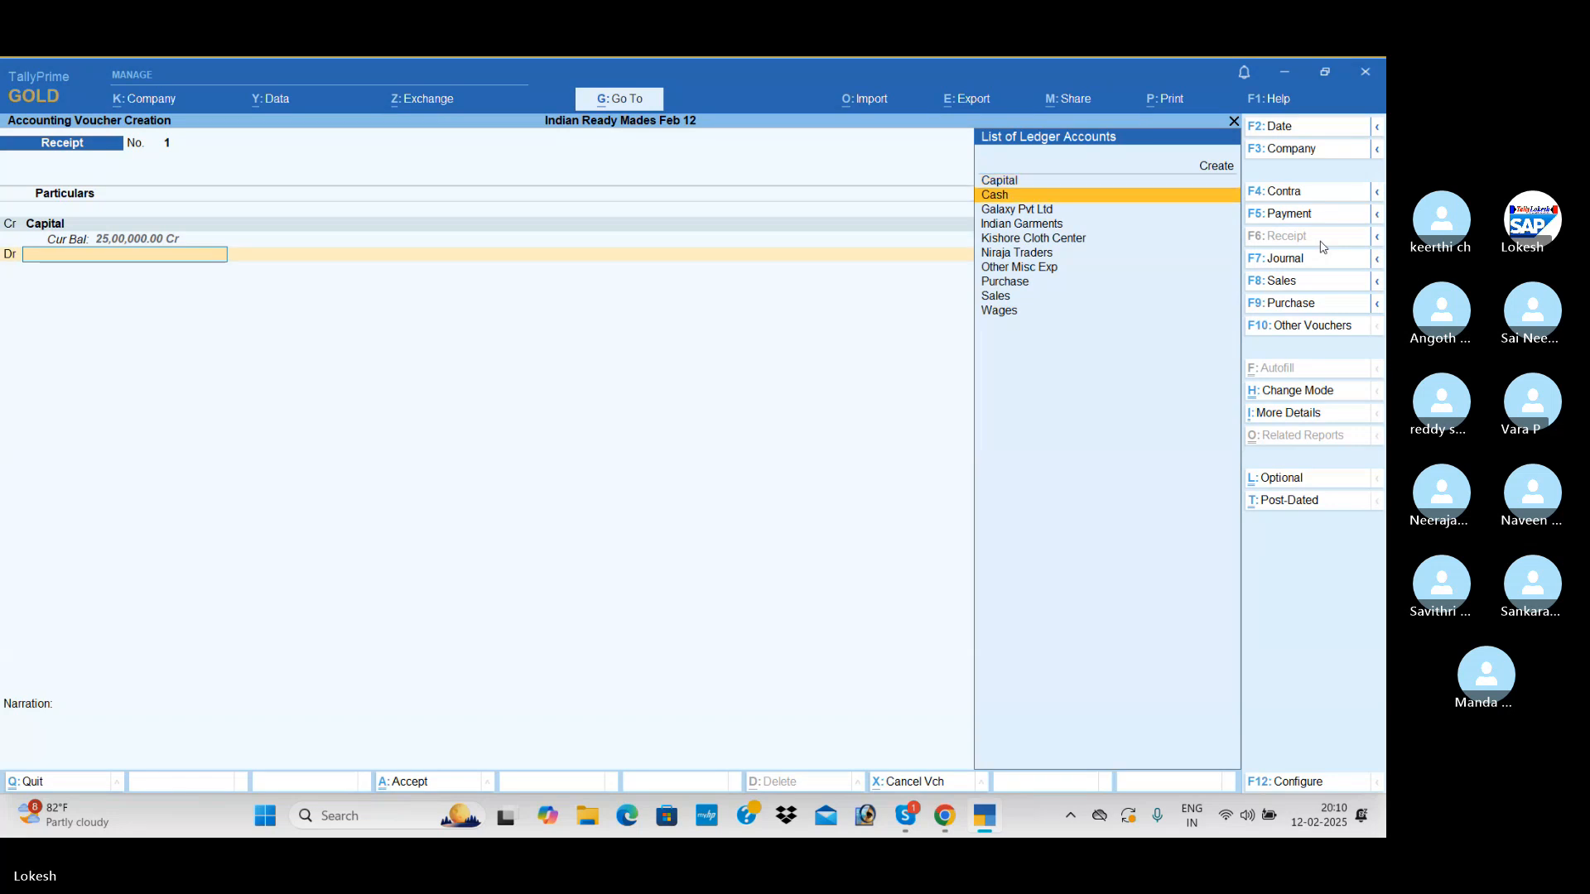
{"action": "key", "text": "Return"}
{"action": "key", "text": "Return"}
{"action": "key", "text": "Return"}
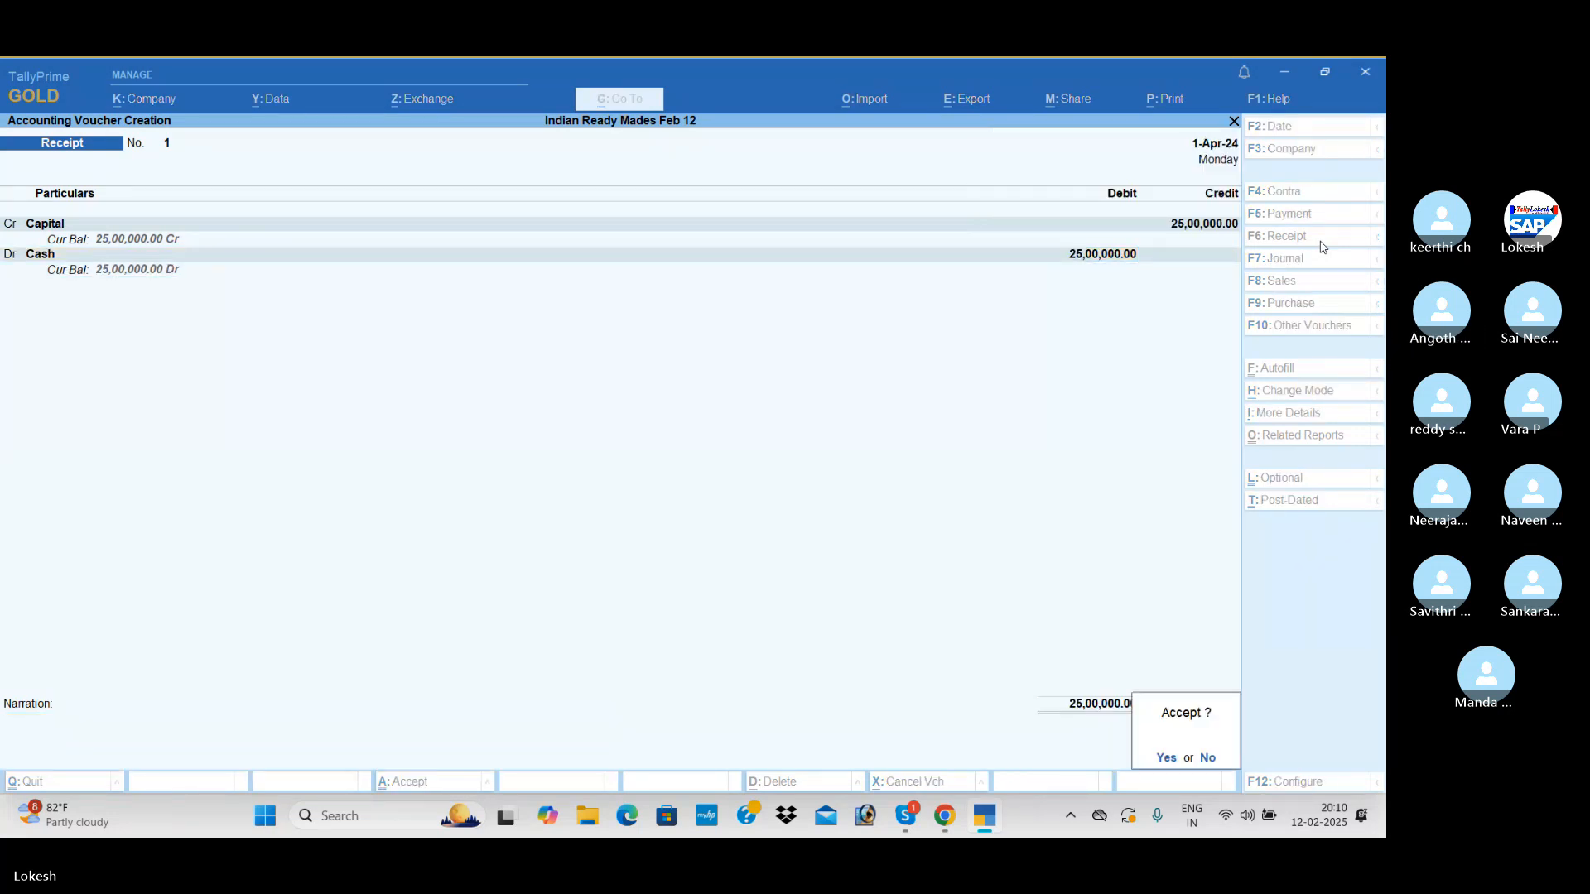
{"action": "key", "text": "Return"}
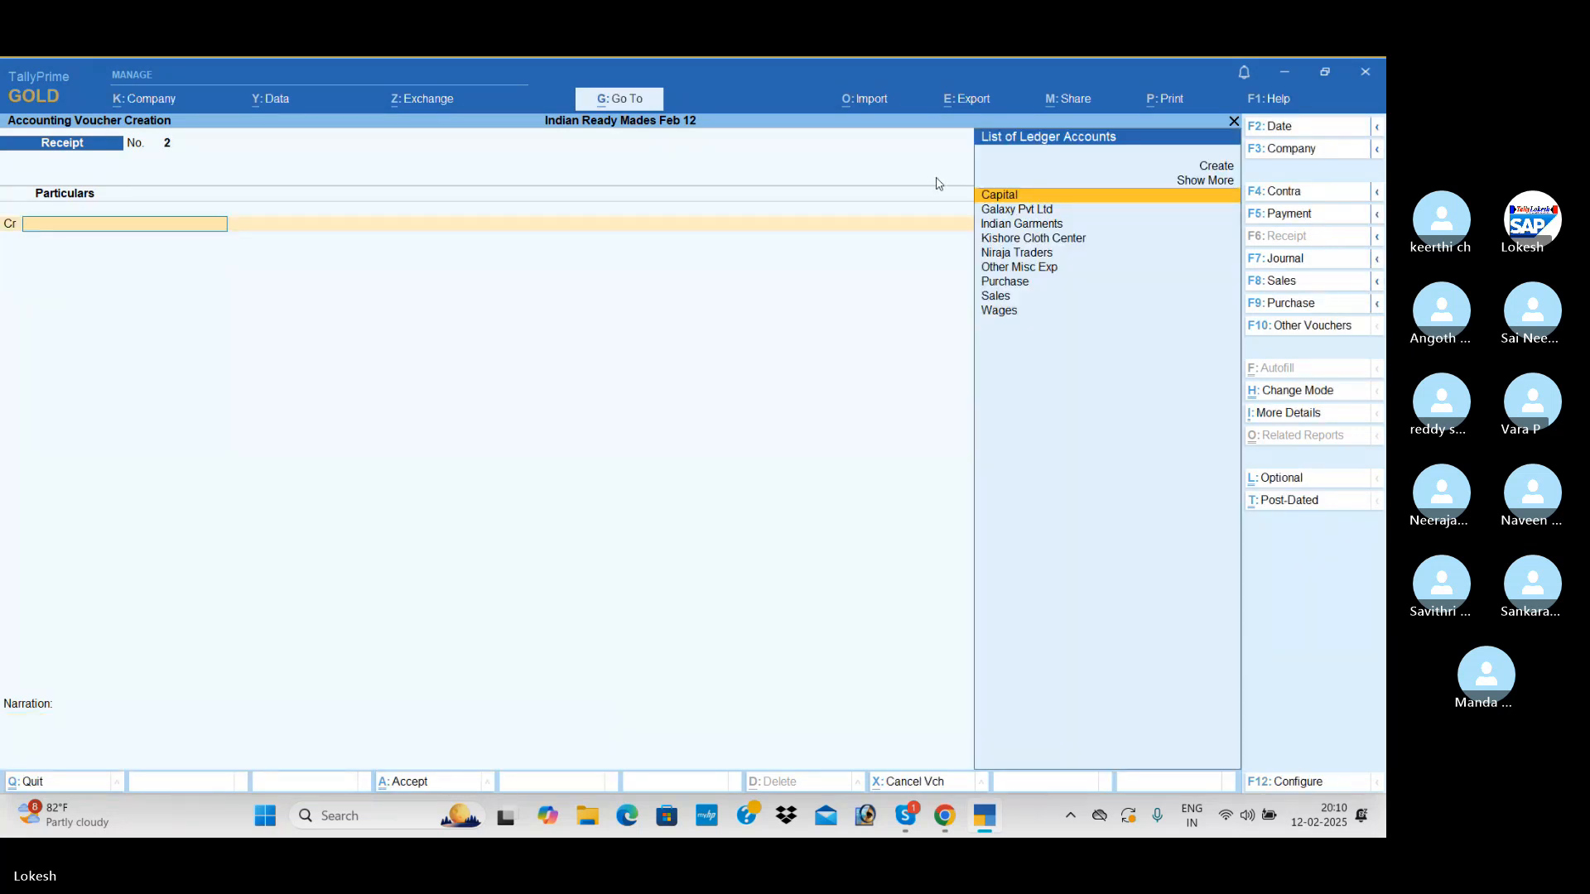
Start a purchase voucher without supplier invoice details and choose Indian Garments as the party account
{"action": "left_click", "coordinate": [1308, 303]}
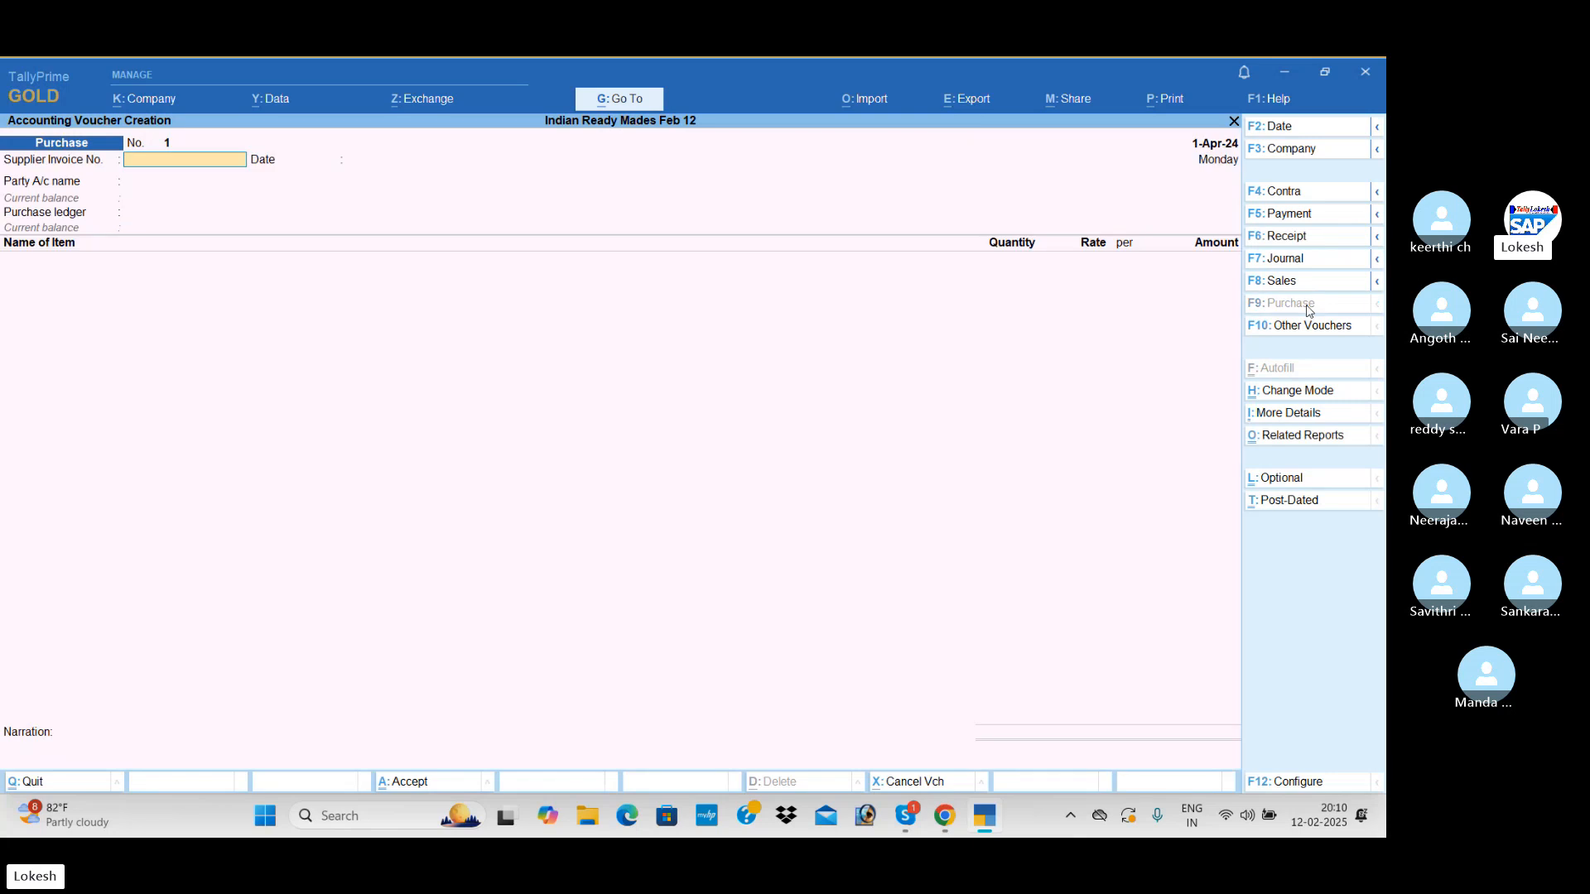
{"action": "key", "text": "Return"}
{"action": "key", "text": "Return"}
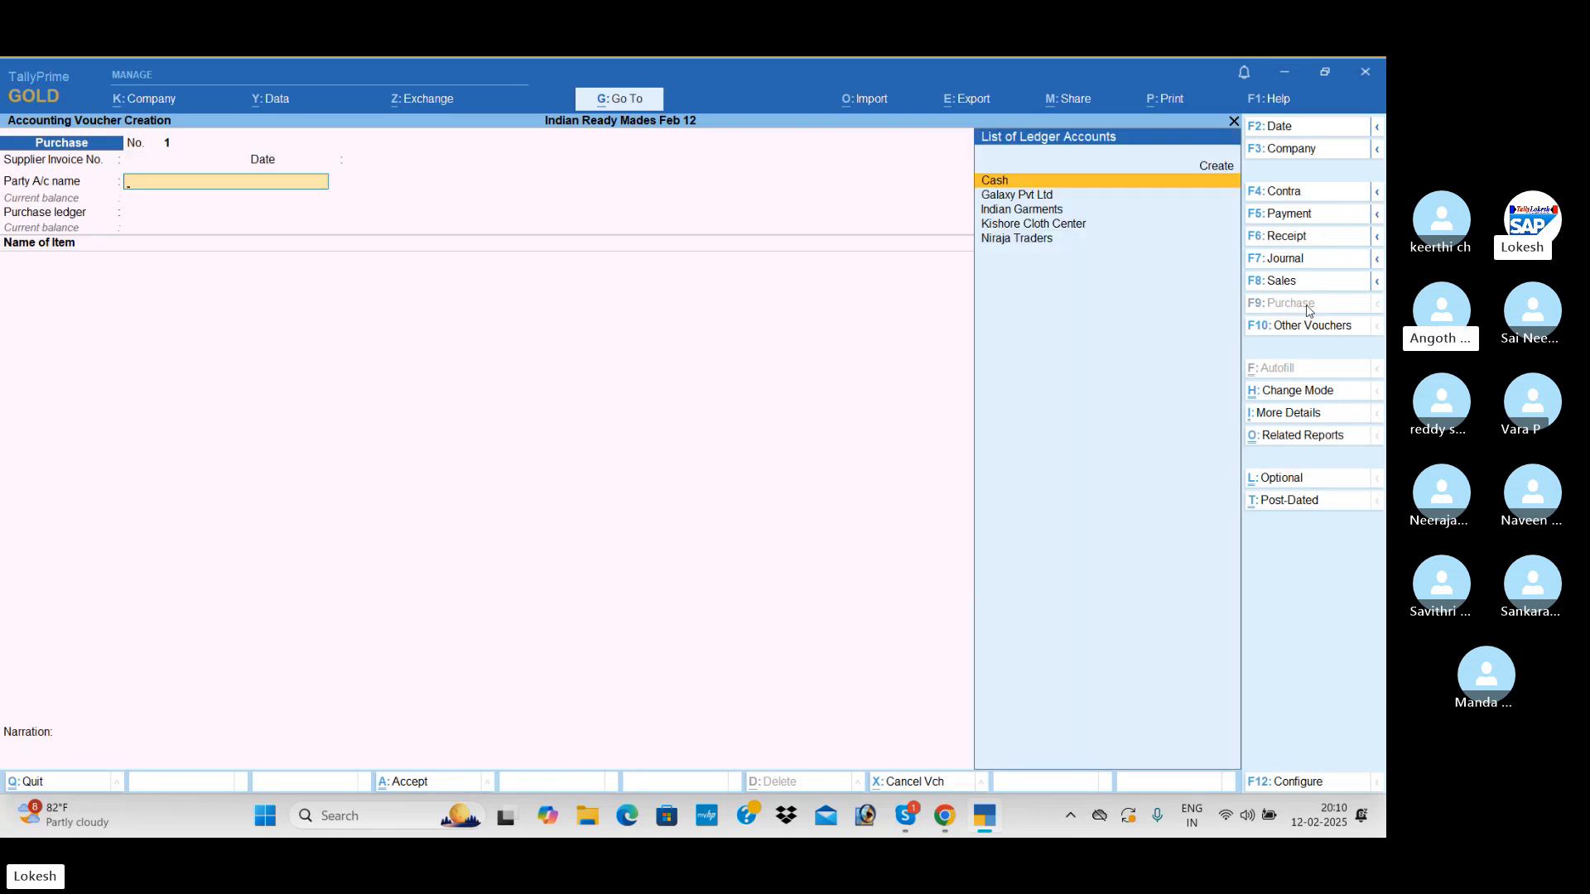
{"action": "key", "text": "Down"}
{"action": "key", "text": "Down"}
{"action": "key", "text": "Return"}
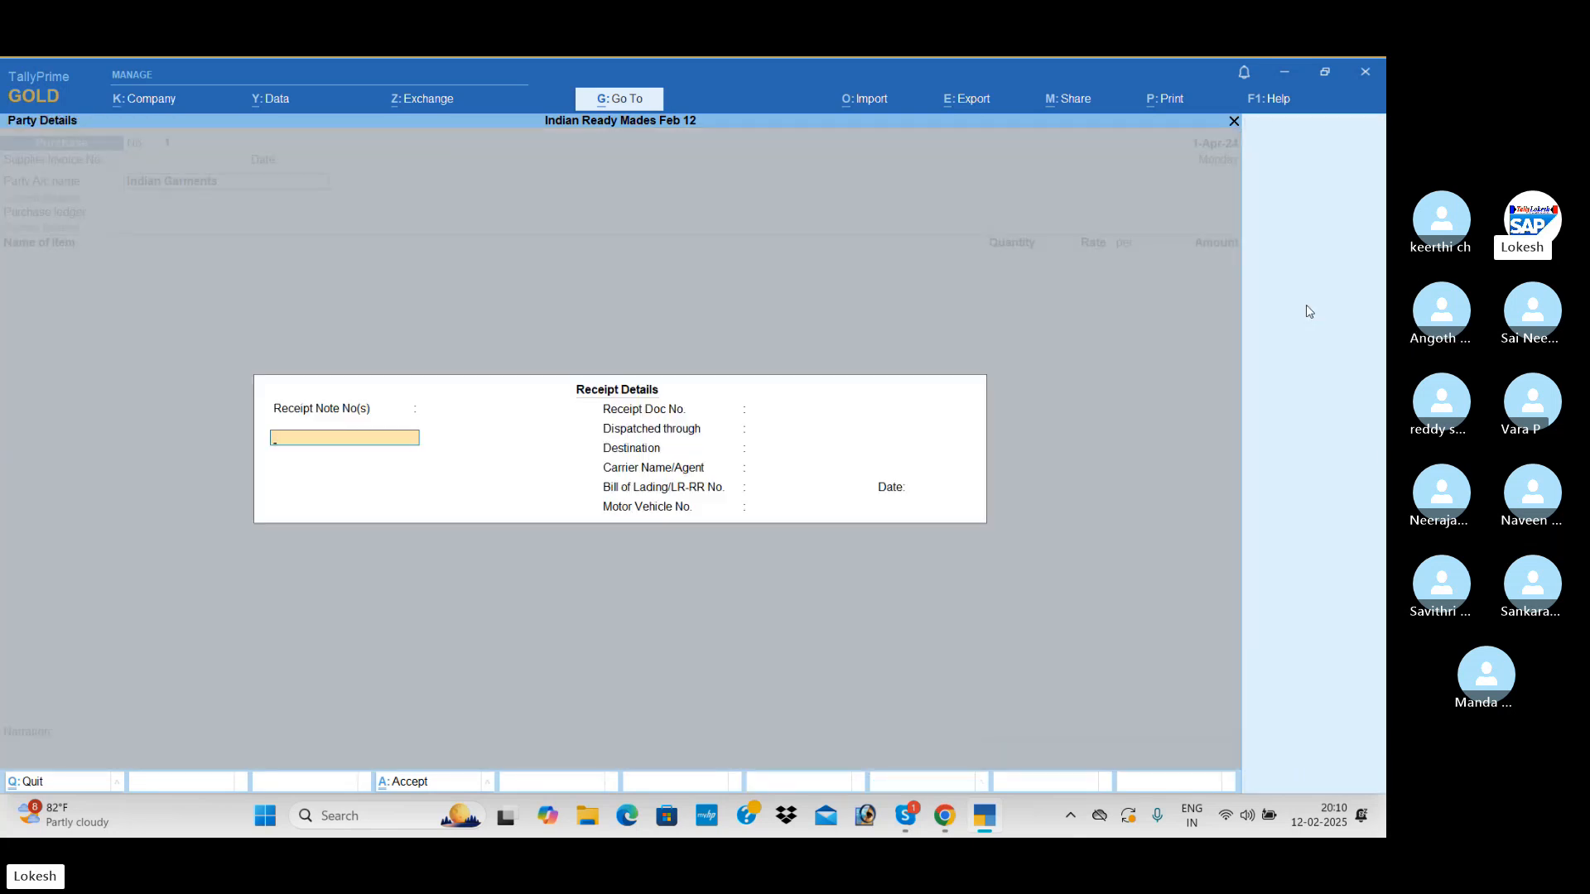
Leave the receipt details empty, keep the Indian Garments party details as they are and use the Purchase ledger
{"action": "key", "text": "Return"}
{"action": "key", "text": "Return"}
{"action": "key", "text": "Return"}
{"action": "key", "text": "Return"}
{"action": "key", "text": "Return"}
{"action": "key", "text": "Return"}
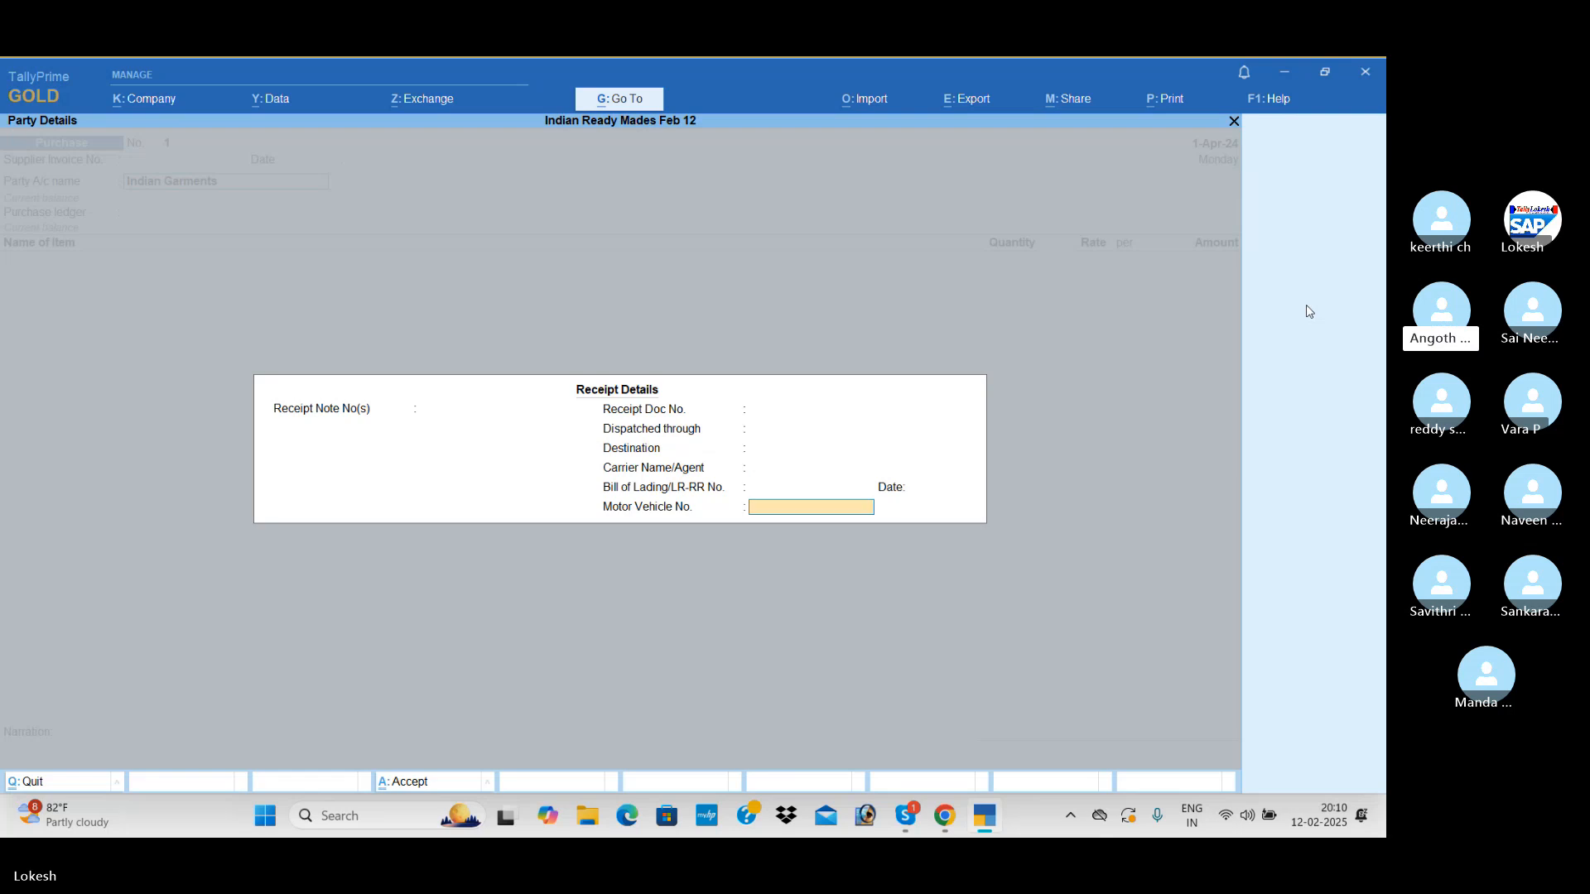
{"action": "key", "text": "Return"}
{"action": "key", "text": "Return"}
{"action": "key", "text": "Return"}
{"action": "key", "text": "Return"}
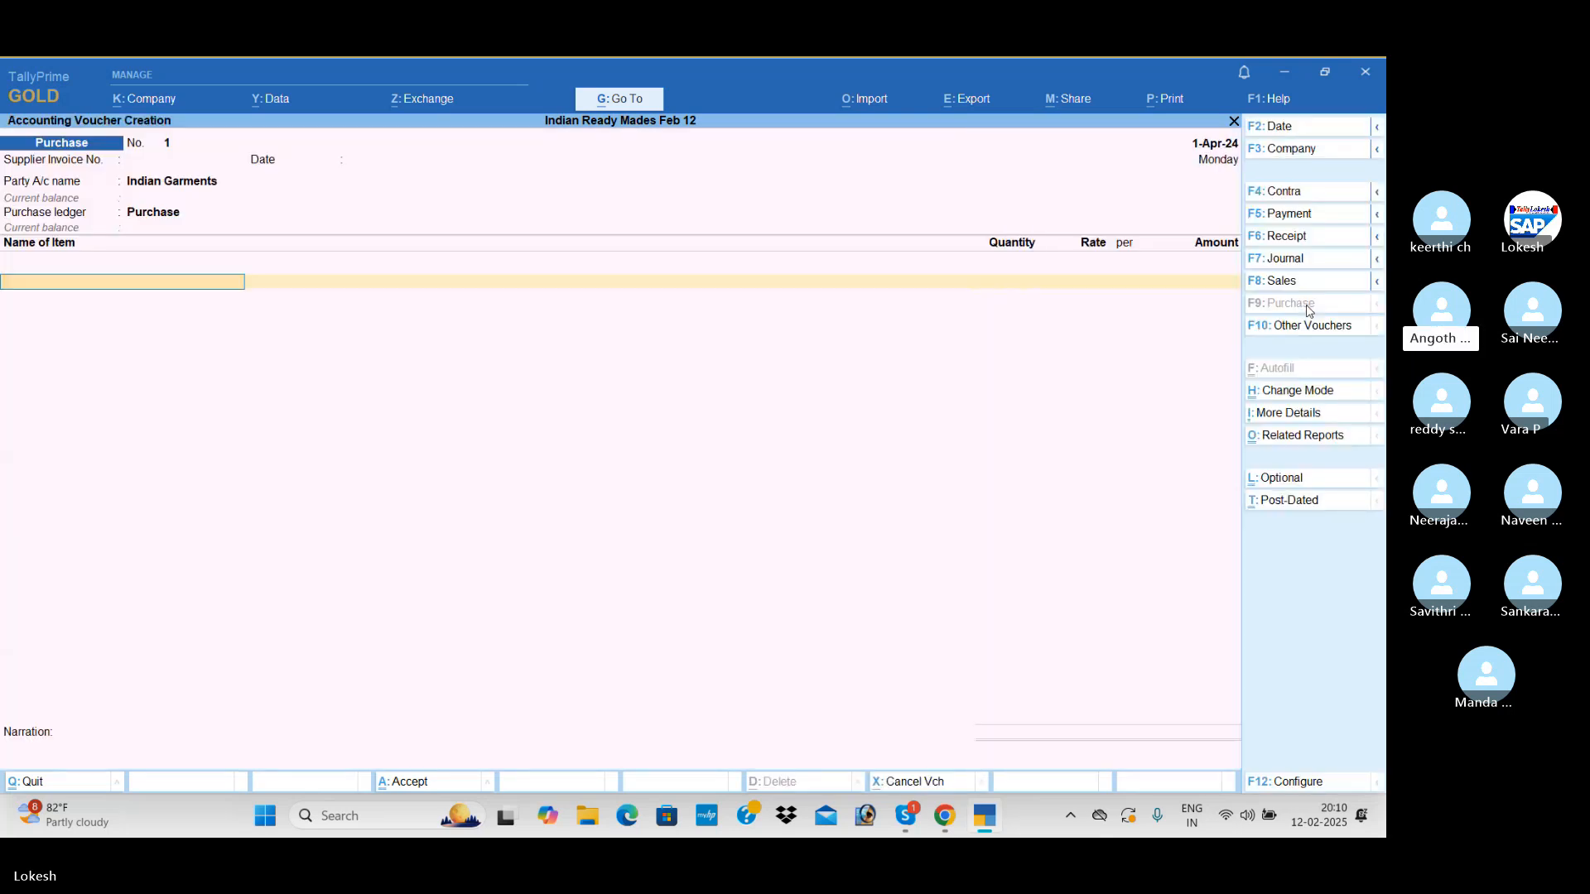
Add Linen Cloth to the purchase voucher with a quantity of 3,500 mt at a rate of 350 per mt
{"action": "type", "text": "L"}
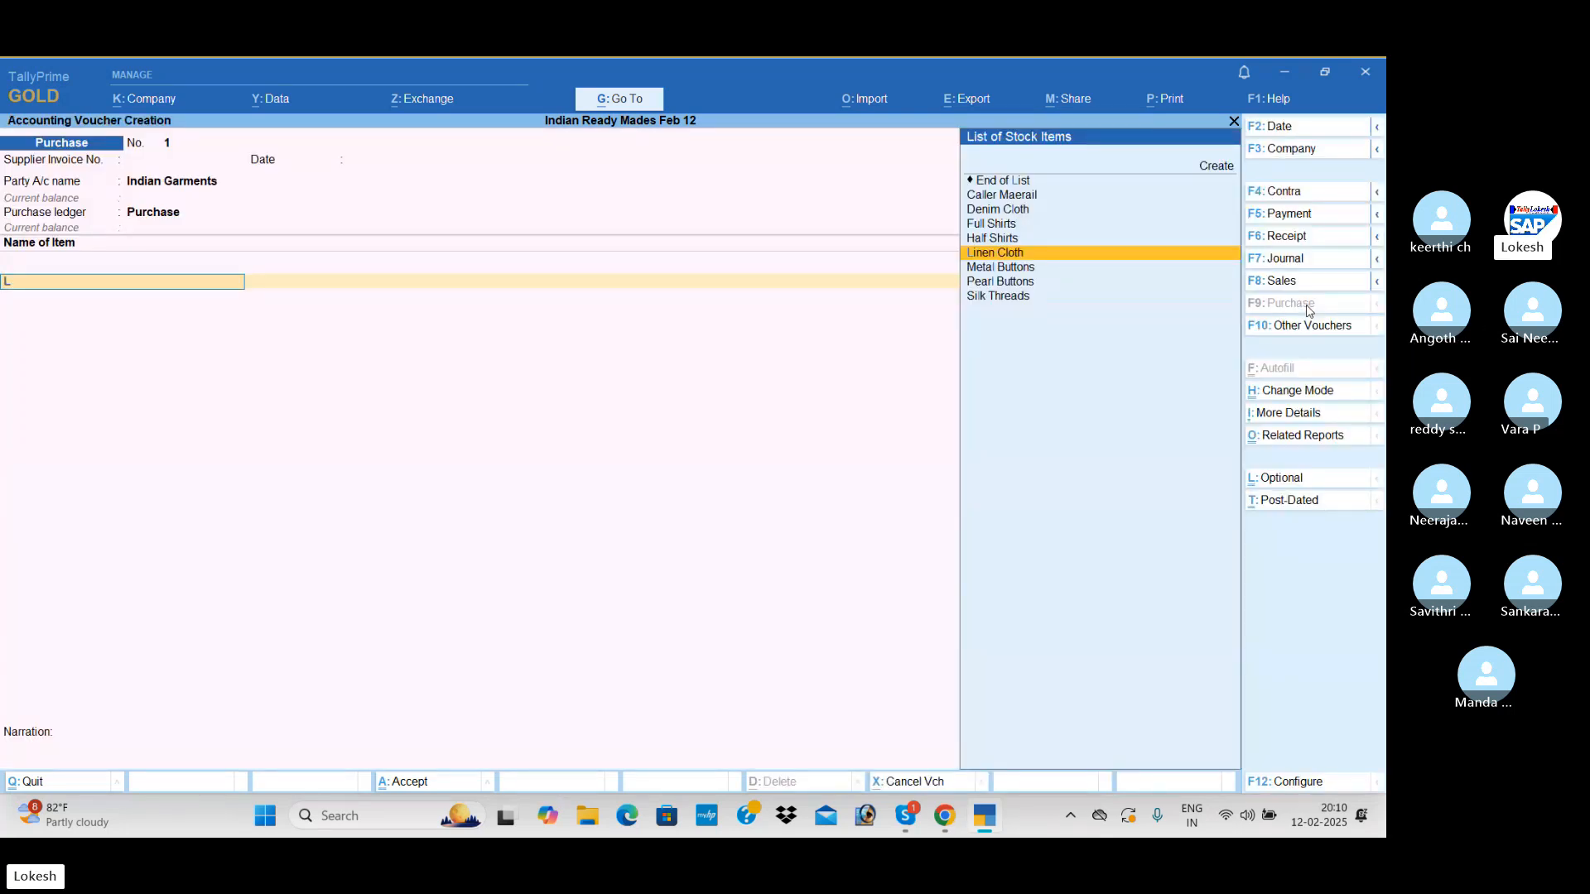
{"action": "key", "text": "Return"}
{"action": "type", "text": "3,500"}
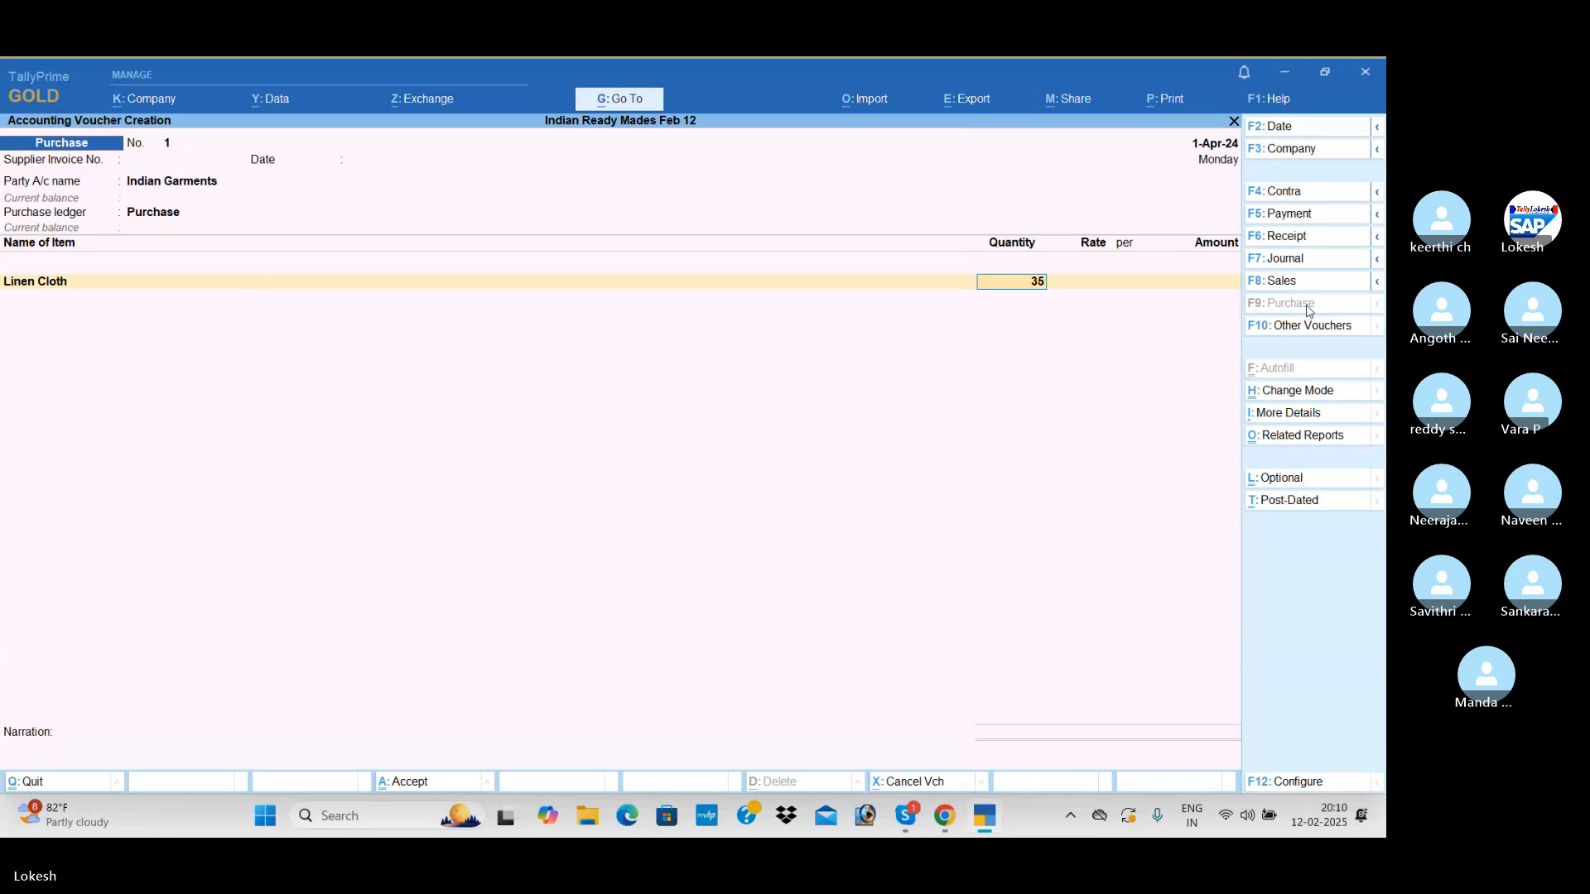
{"action": "key", "text": "Return"}
{"action": "type", "text": "350"}
{"action": "key", "text": "Return"}
{"action": "key", "text": "Return"}
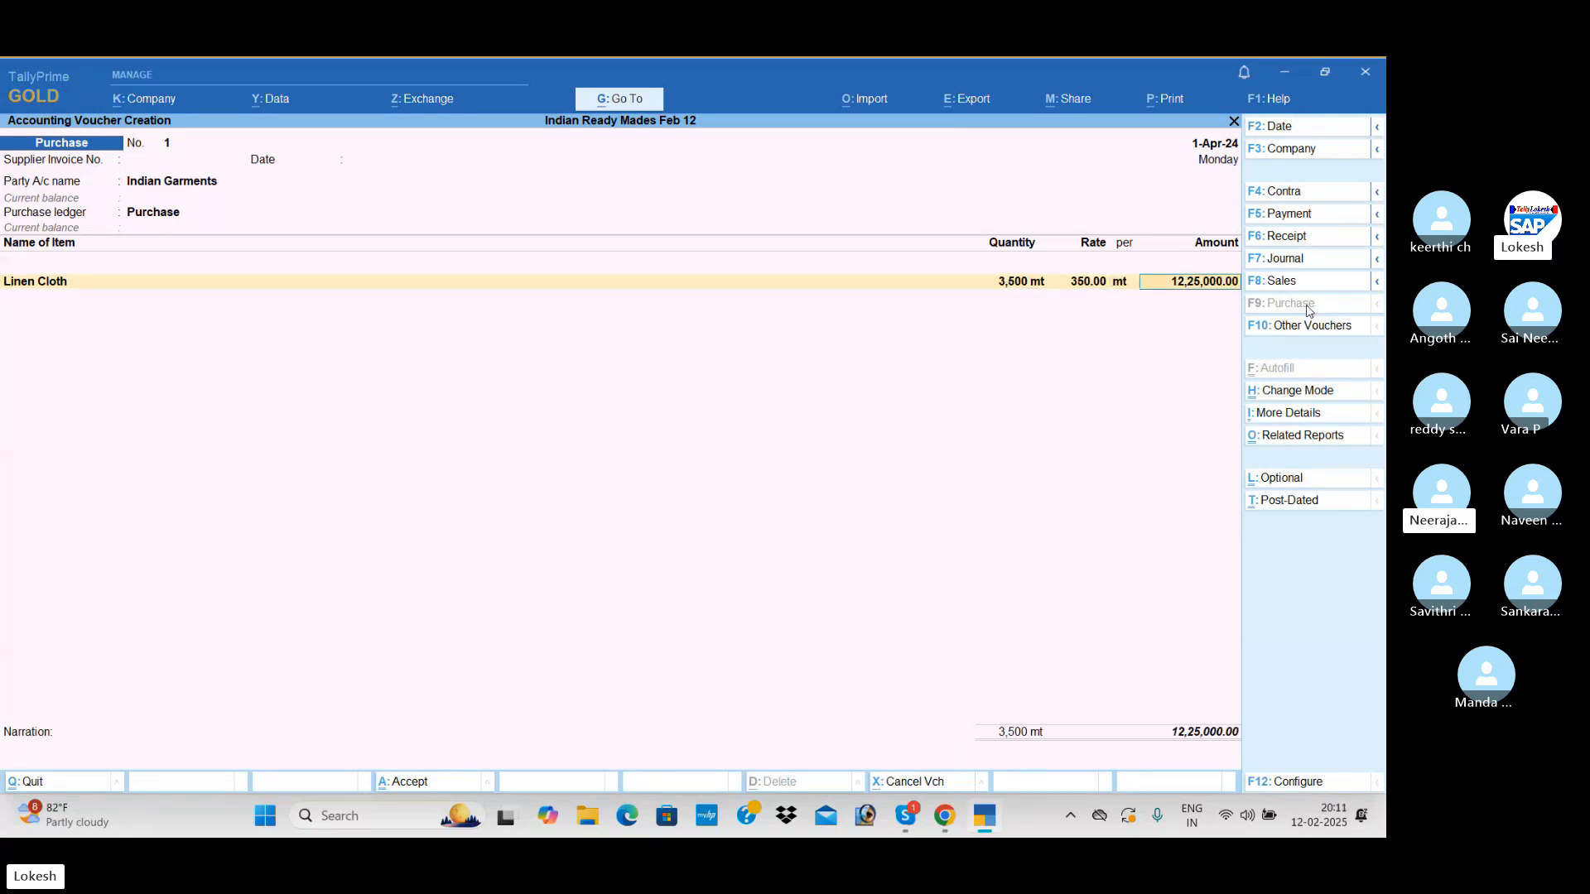
{"action": "key", "text": "Return"}
Add Denim Cloth to the purchase voucher with a quantity of 4,000 mt at a rate of 250 per mt
{"action": "type", "text": "de"}
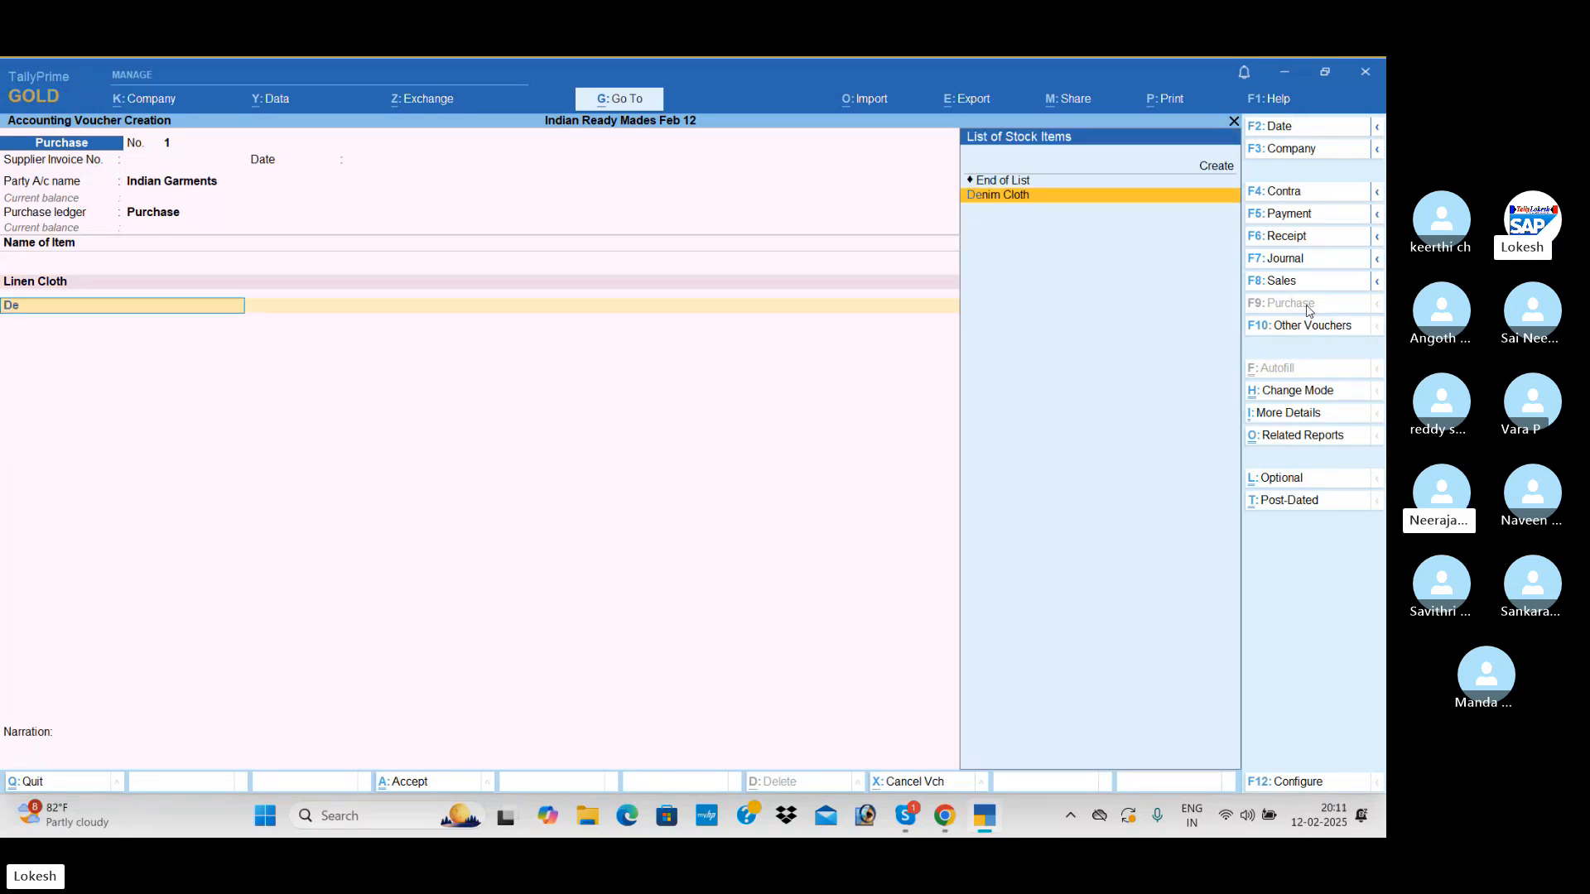
{"action": "key", "text": "Return"}
{"action": "type", "text": "4000"}
{"action": "key", "text": "Return"}
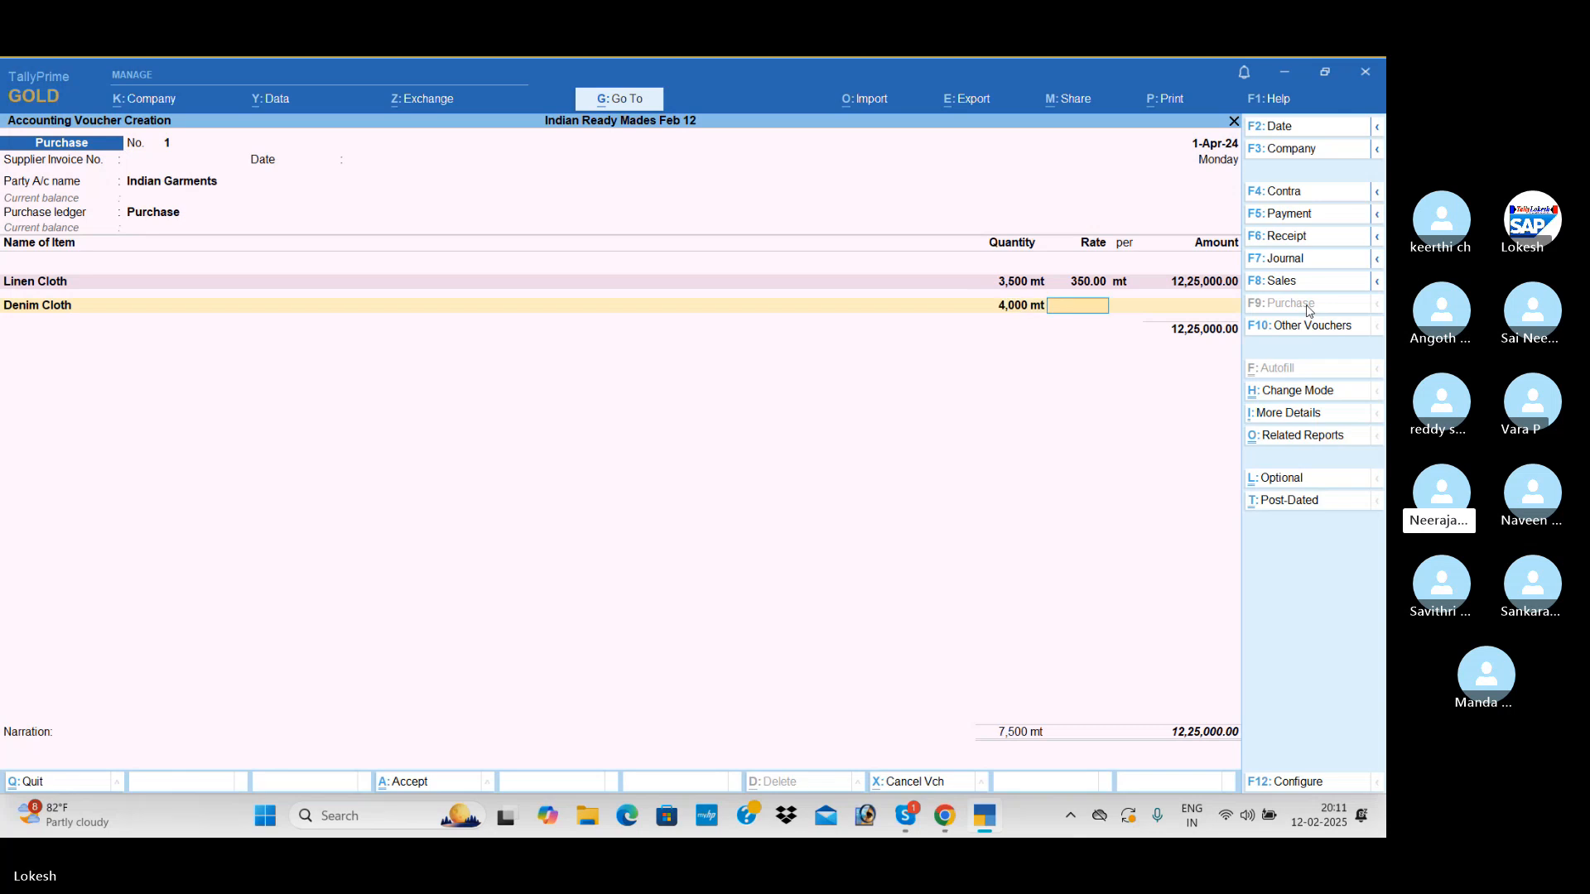
{"action": "type", "text": "250"}
{"action": "key", "text": "Return"}
{"action": "key", "text": "Return"}
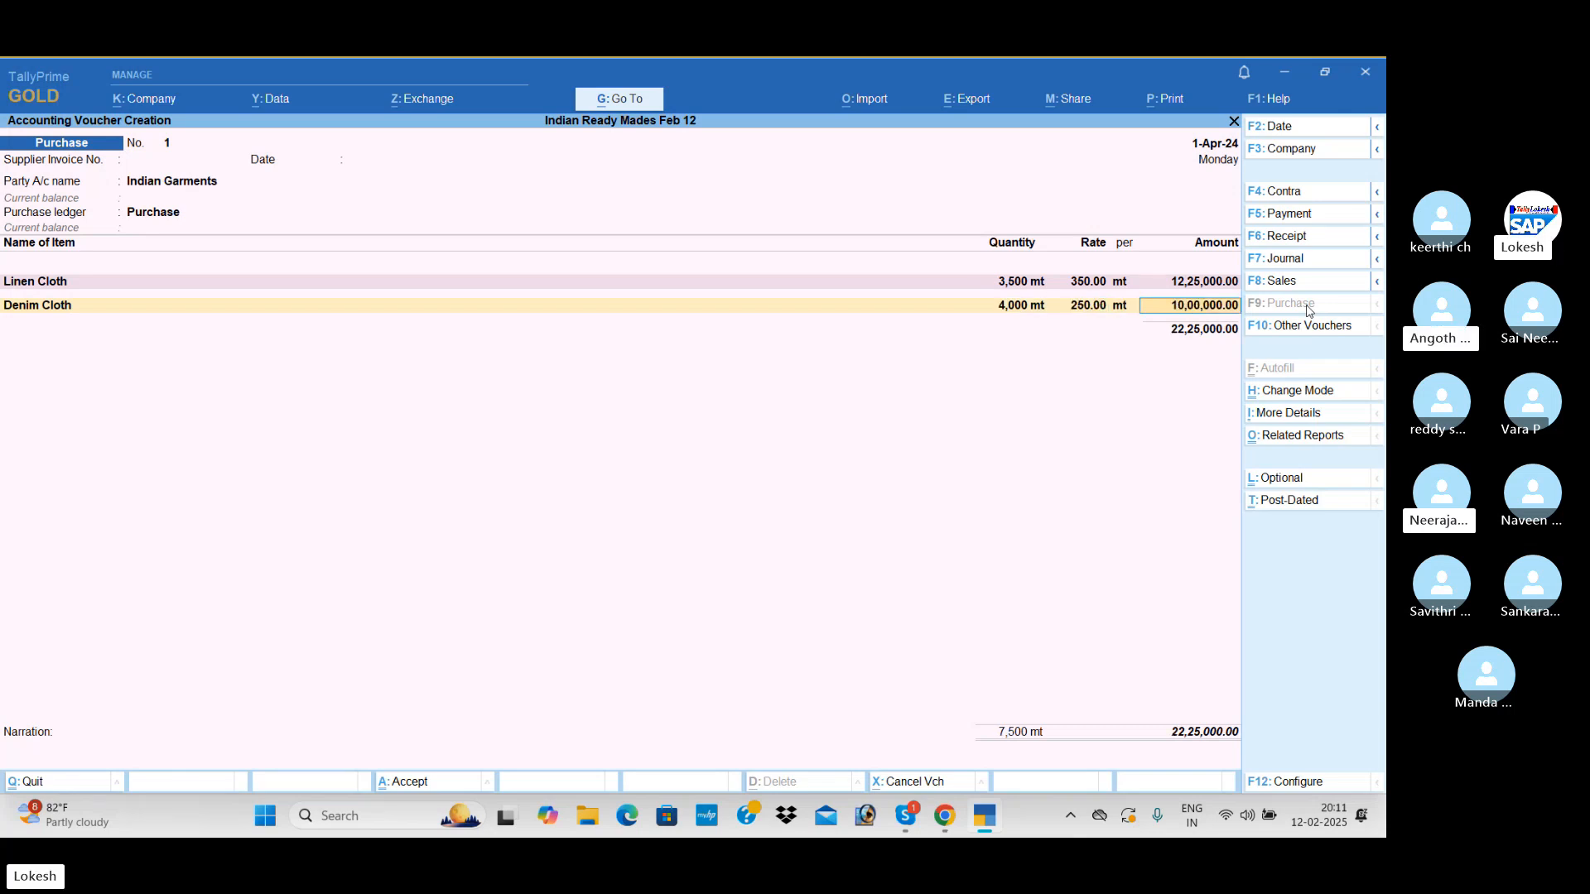
{"action": "key", "text": "Return"}
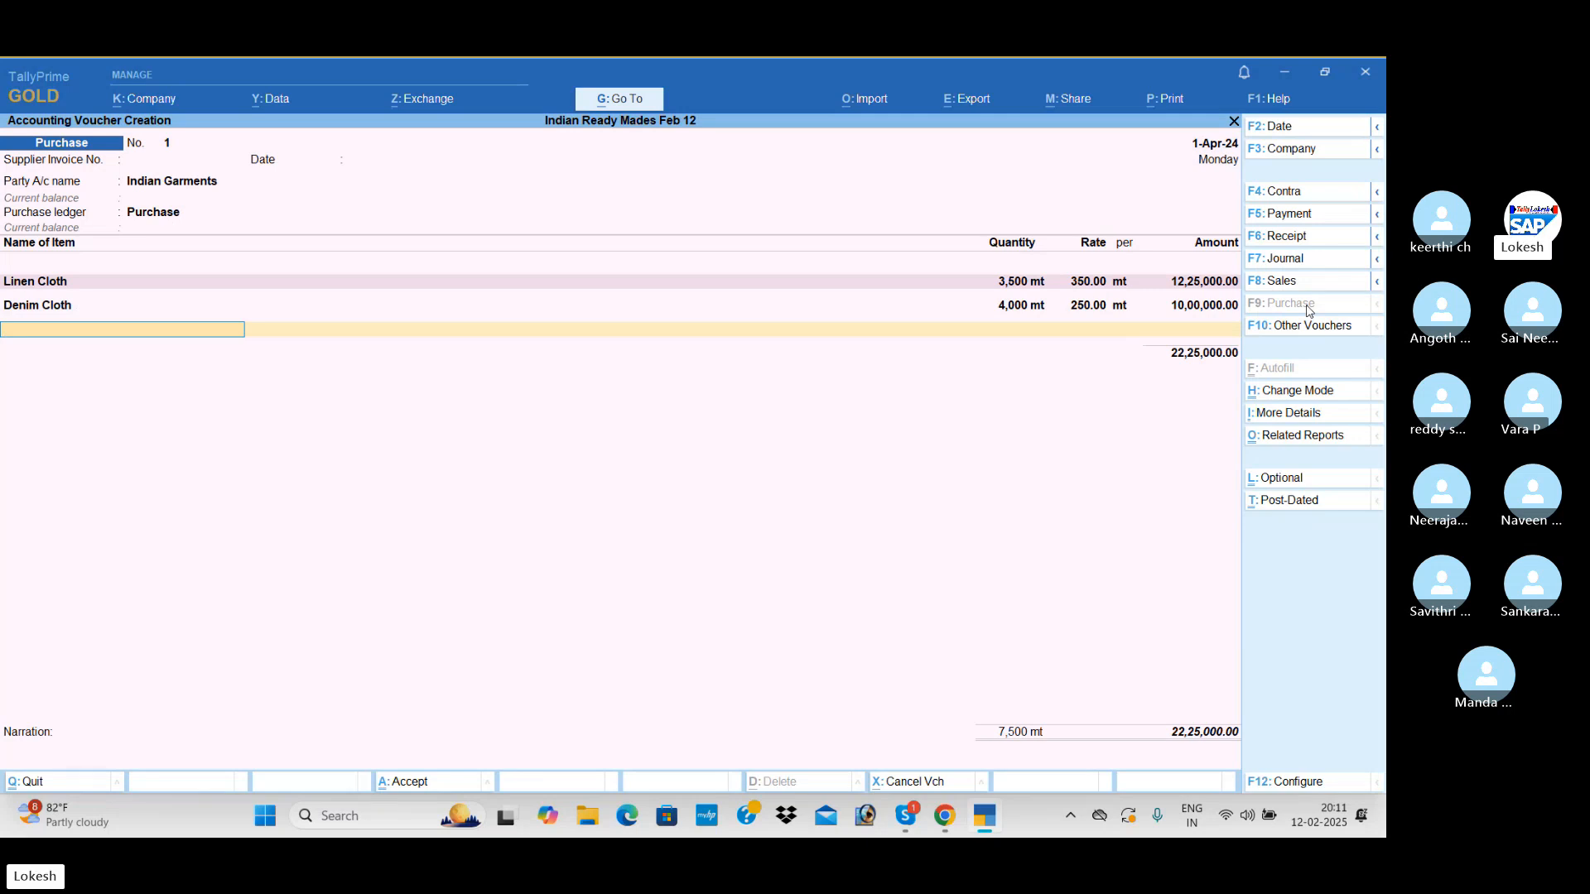
End the item list and save the Indian Garments purchase voucher without narration
{"action": "key", "text": "Return"}
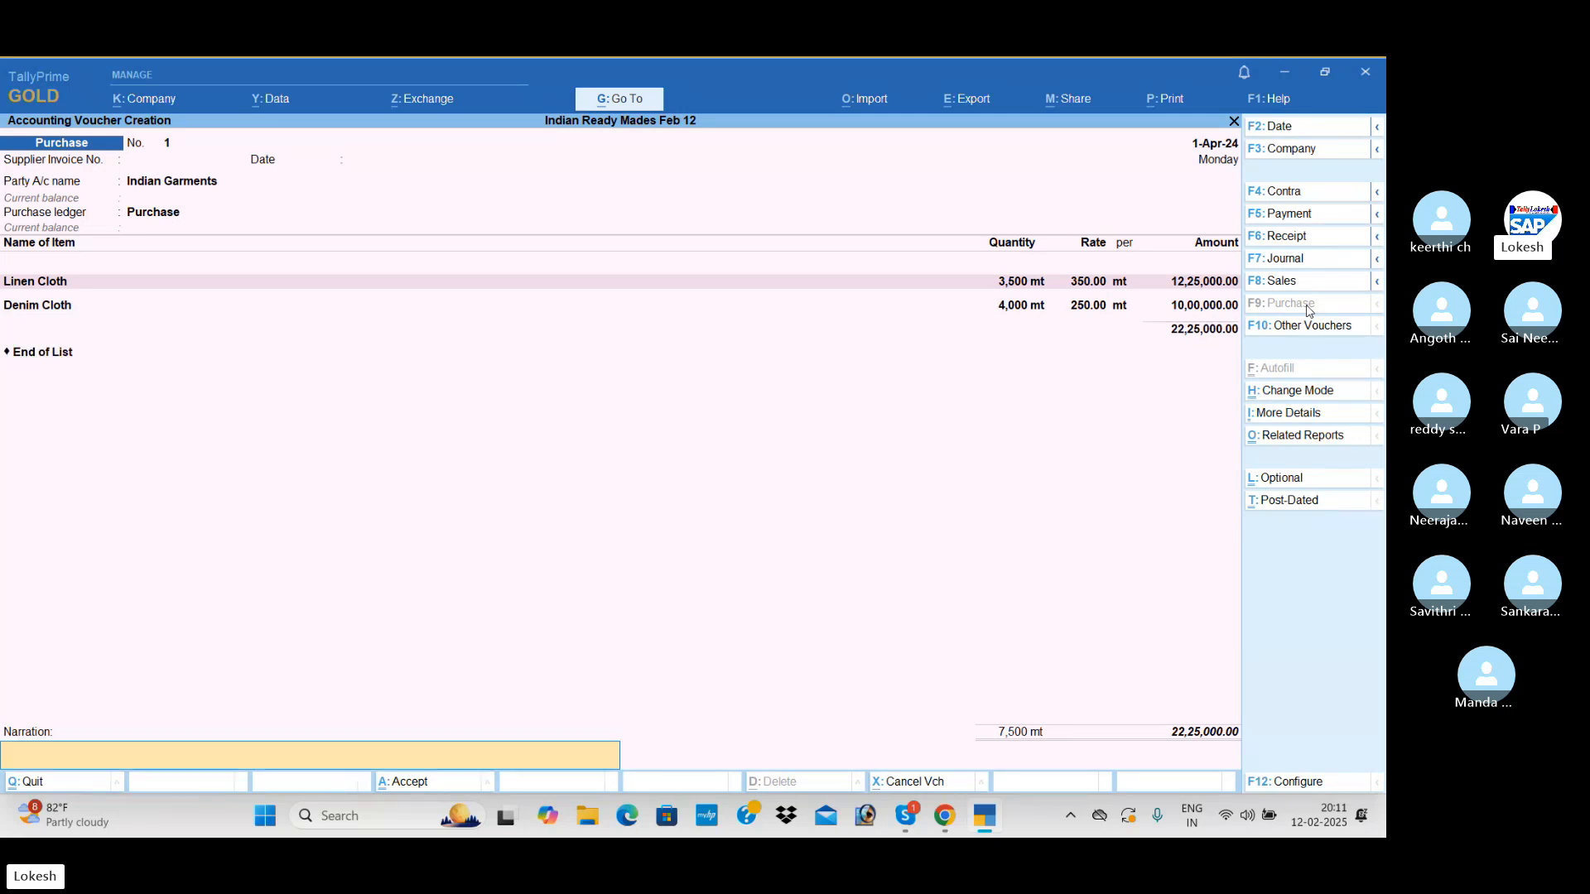
{"action": "key", "text": "Return"}
Choose Galaxy Pvt Ltd as the party account of the new purchase voucher, leaving the supplier invoice details empty
{"action": "key", "text": "Return"}
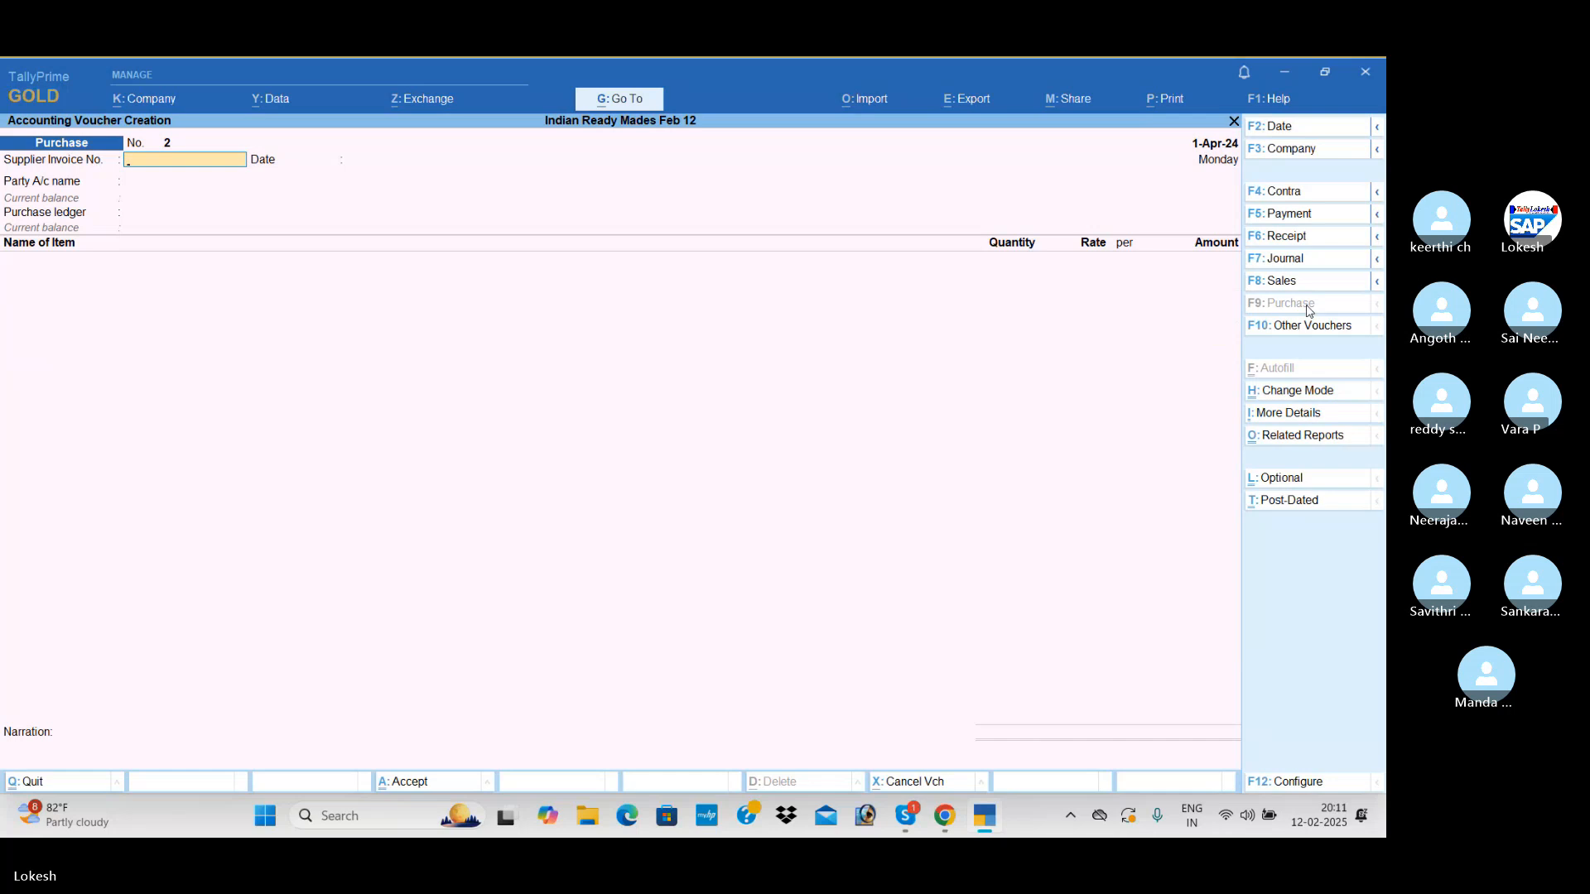
{"action": "key", "text": "Return"}
{"action": "key", "text": "Return"}
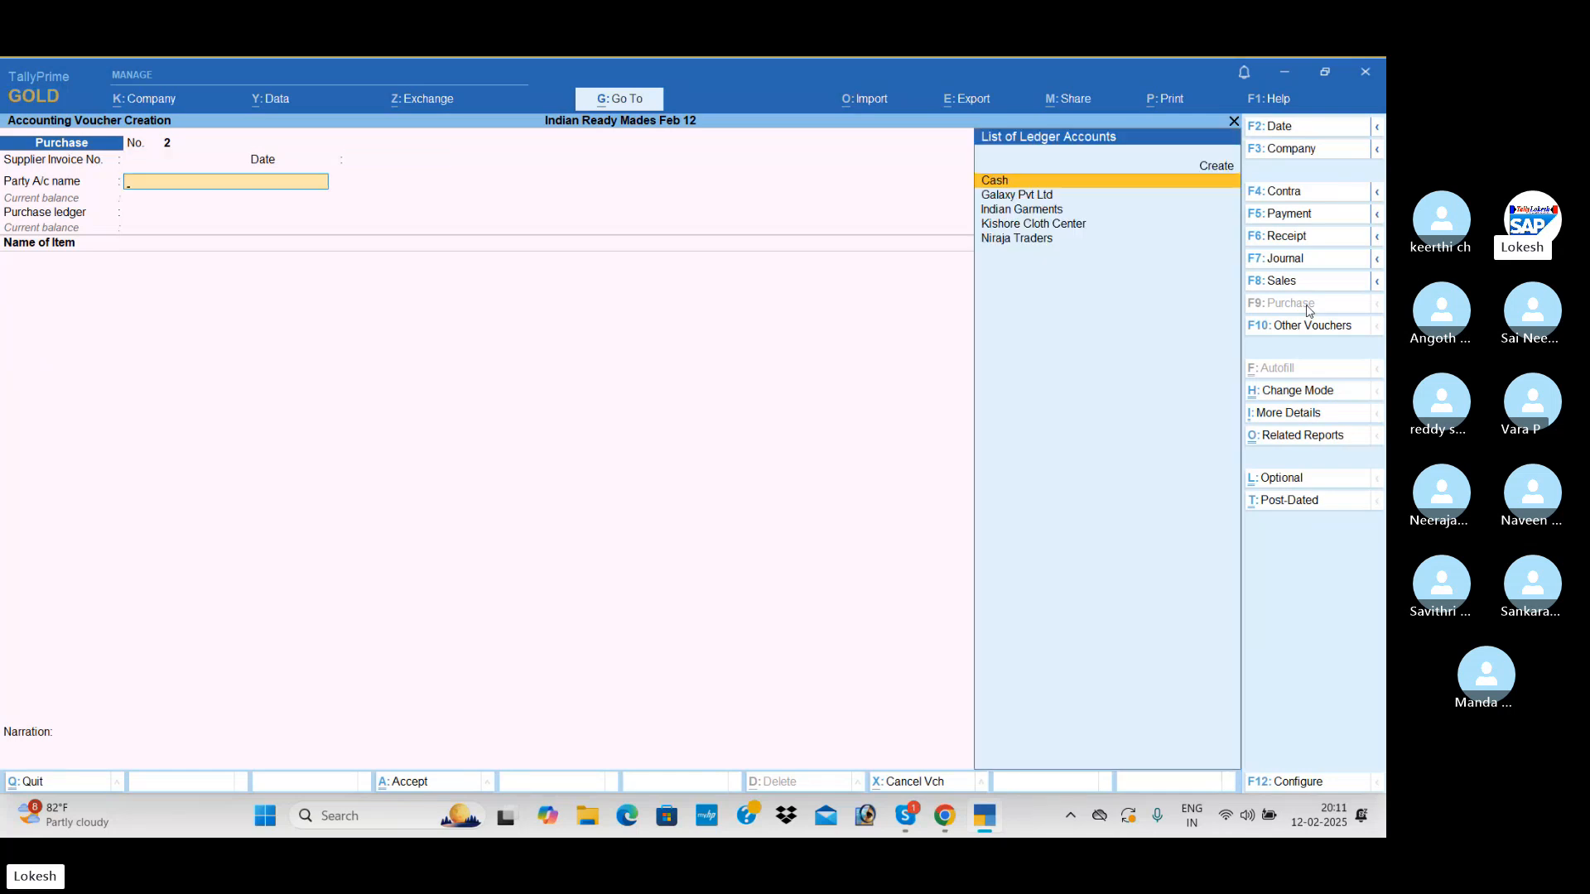
{"action": "key", "text": "Down"}
{"action": "key", "text": "Down"}
{"action": "key", "text": "Up"}
Leave the receipt details empty and accept the Galaxy Pvt Ltd party details, keeping Andhra Pradesh as the state
{"action": "key", "text": "Return"}
{"action": "key", "text": "Return"}
{"action": "key", "text": "Return"}
{"action": "key", "text": "Return"}
{"action": "key", "text": "Return"}
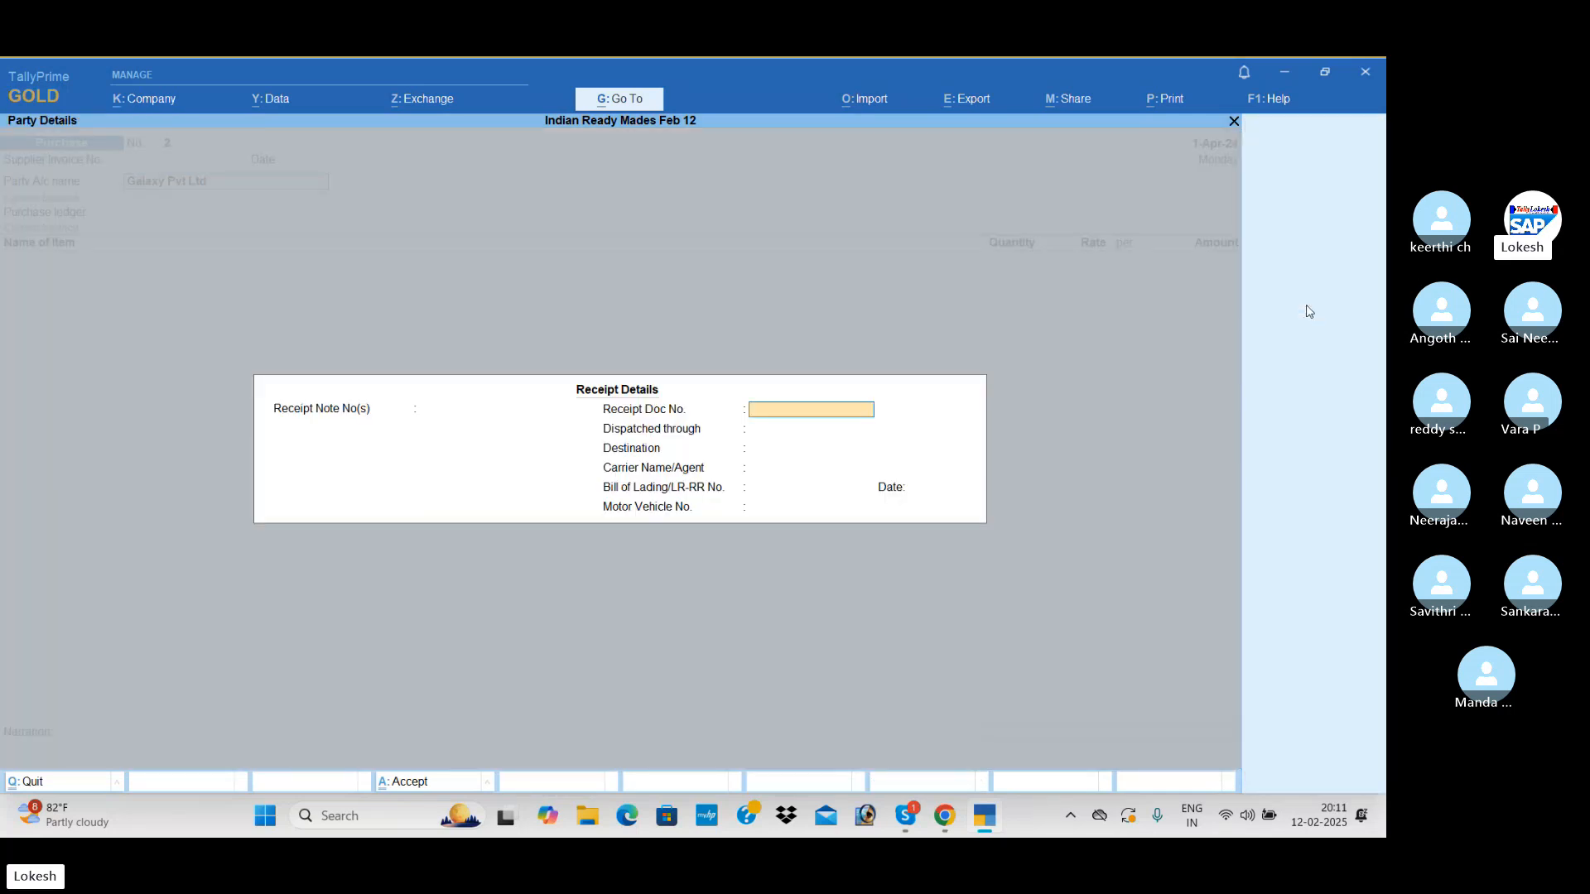
{"action": "key", "text": "Return"}
{"action": "key", "text": "Return"}
{"action": "key", "text": "Return"}
{"action": "key", "text": "Return"}
{"action": "key", "text": "Return"}
{"action": "key", "text": "Return"}
{"action": "key", "text": "Return"}
{"action": "key", "text": "Return"}
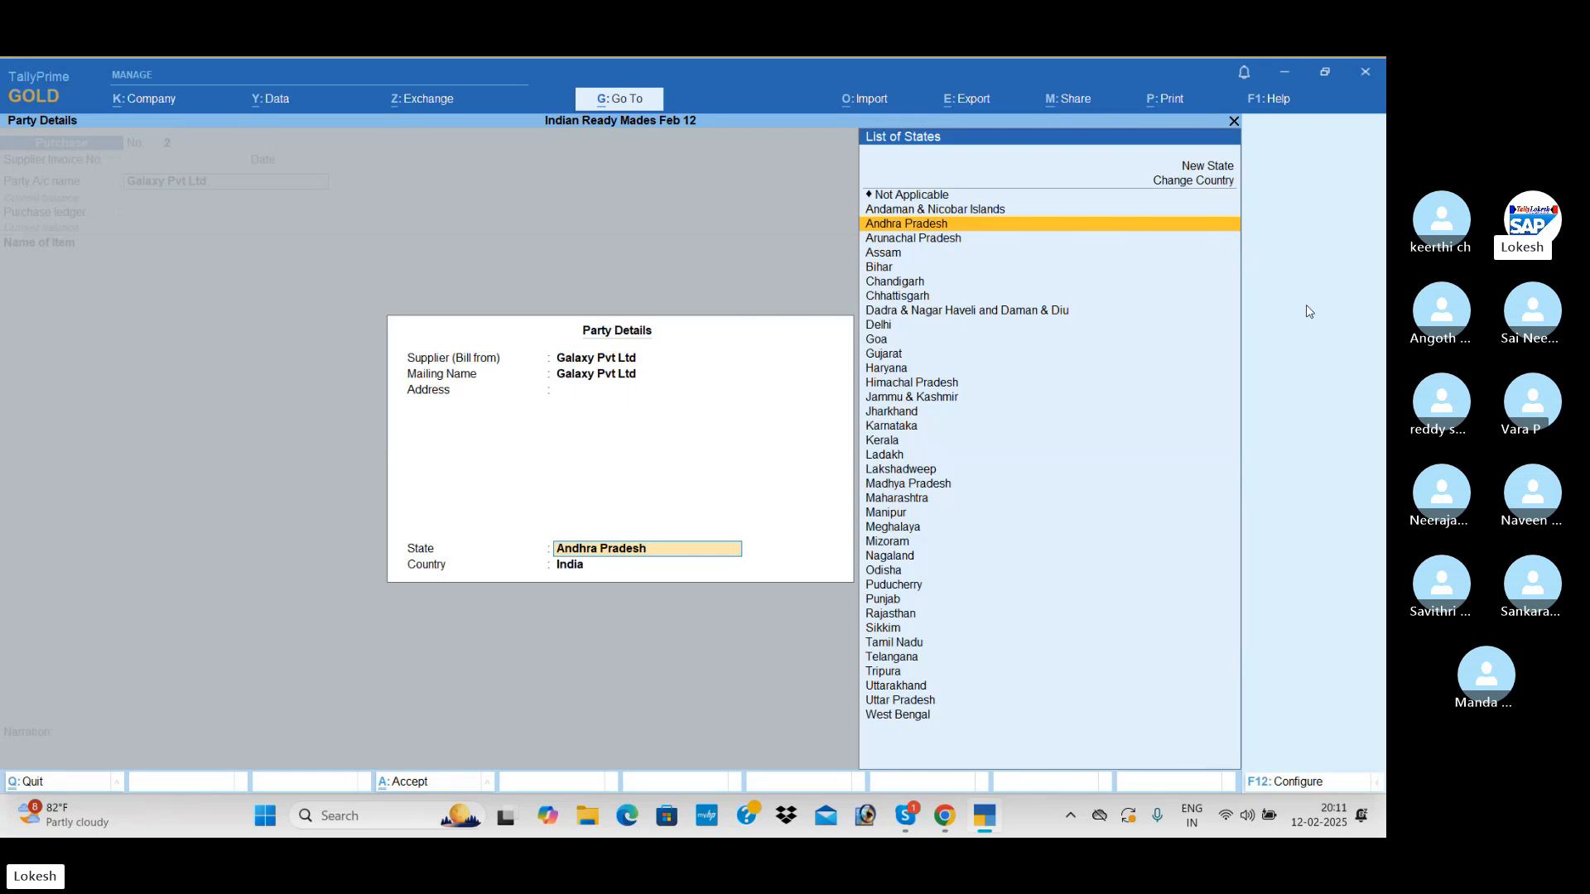
Add Pearl Buttons to the Galaxy Pvt Ltd purchase with a quantity of 2,000 dz at a rate of 50 per dz
{"action": "type", "text": "P"}
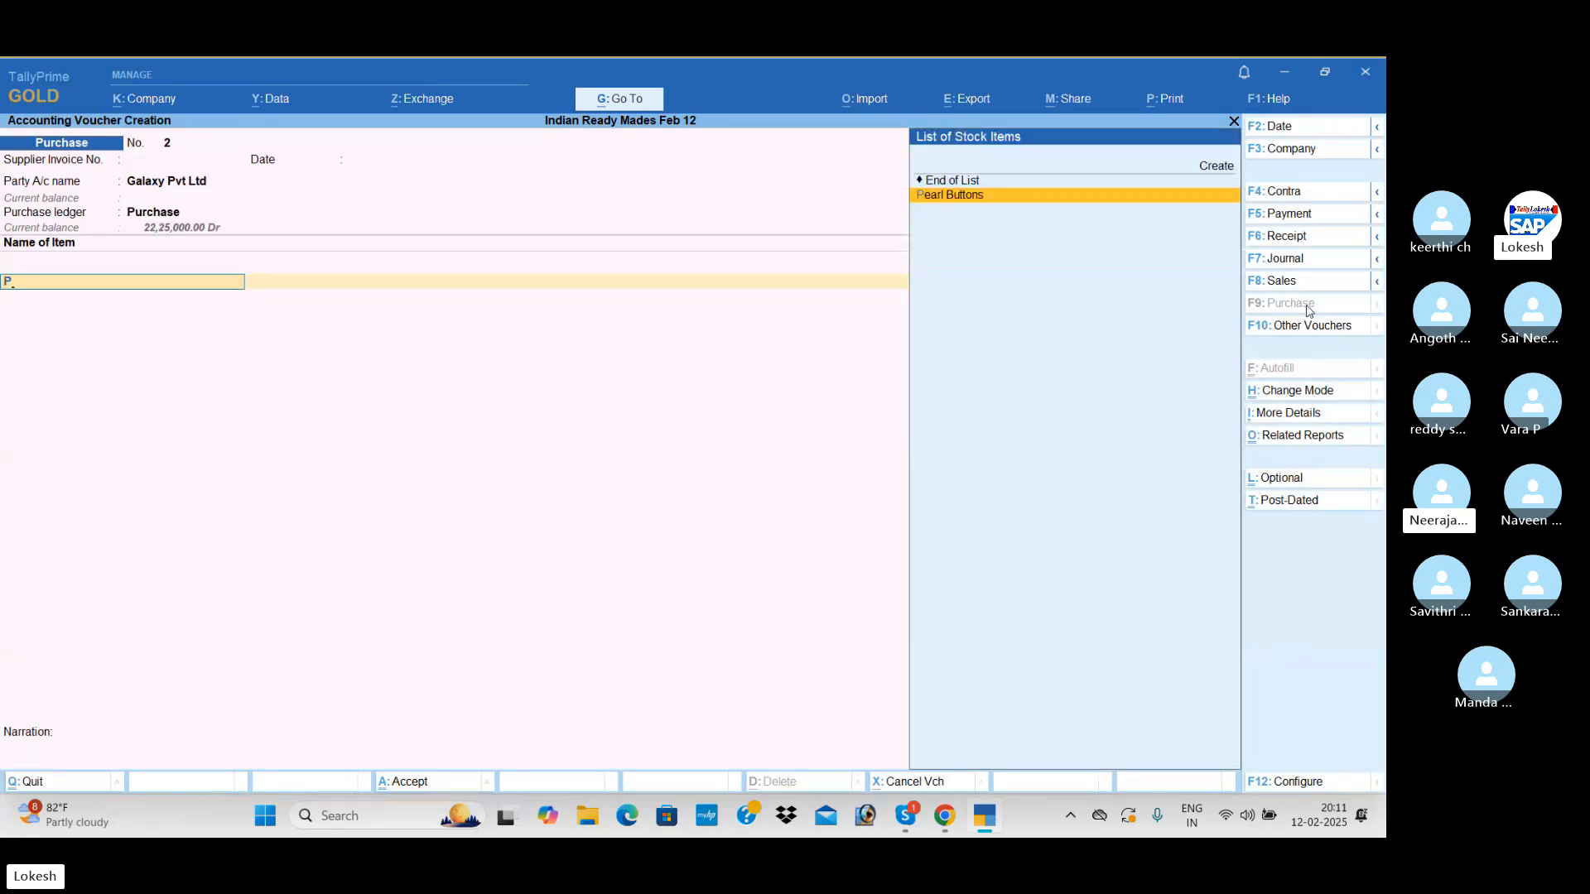
{"action": "key", "text": "Return"}
{"action": "type", "text": "2000"}
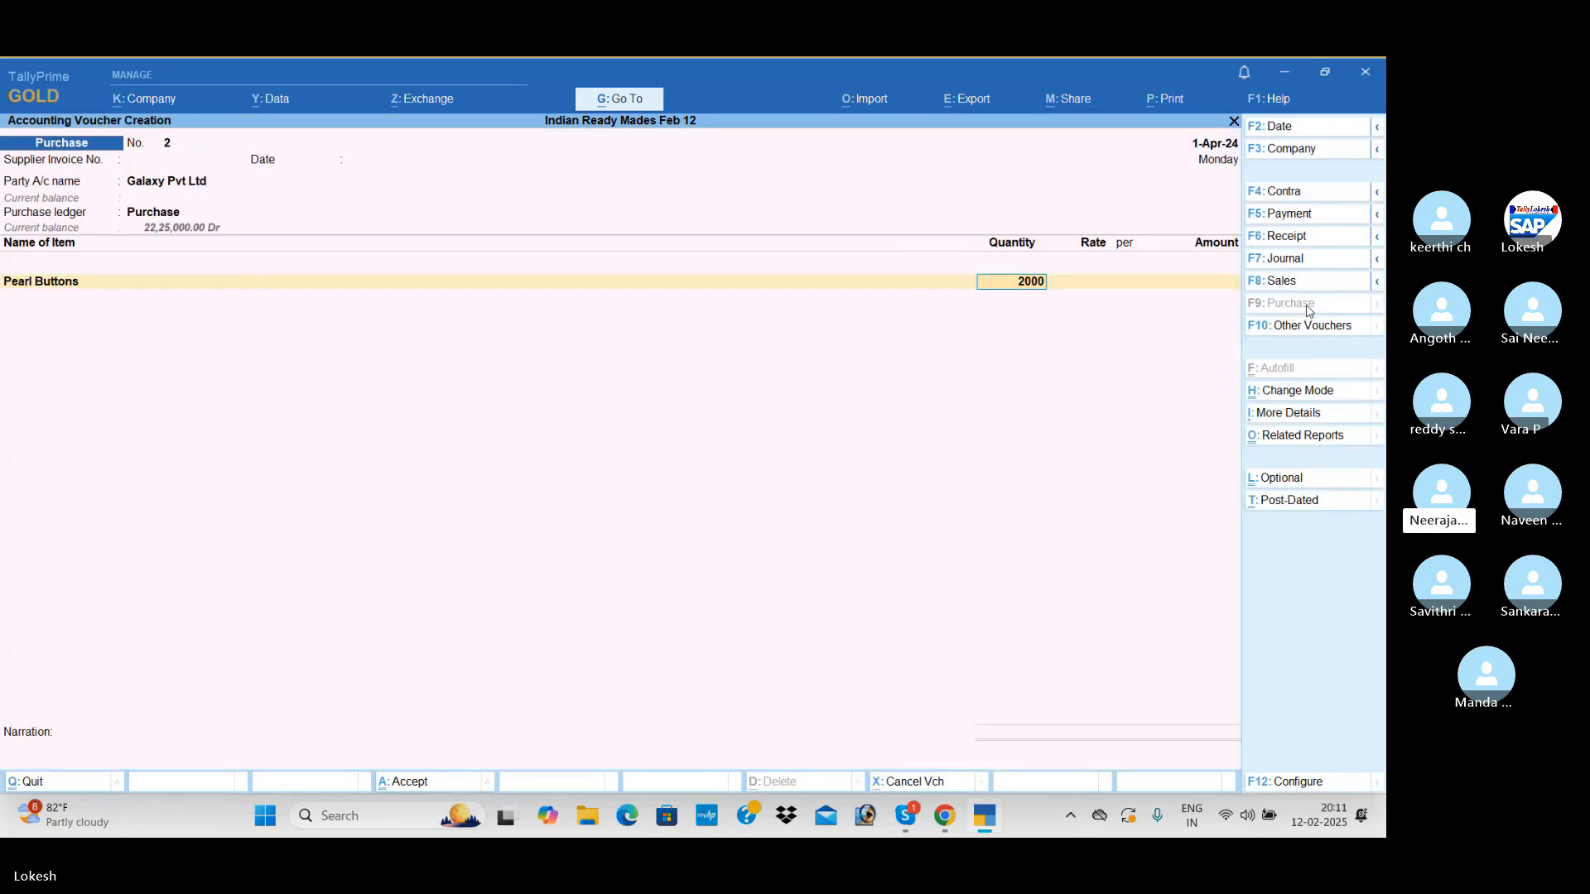
{"action": "key", "text": "Return"}
{"action": "type", "text": "50"}
{"action": "key", "text": "Return"}
{"action": "key", "text": "Return"}
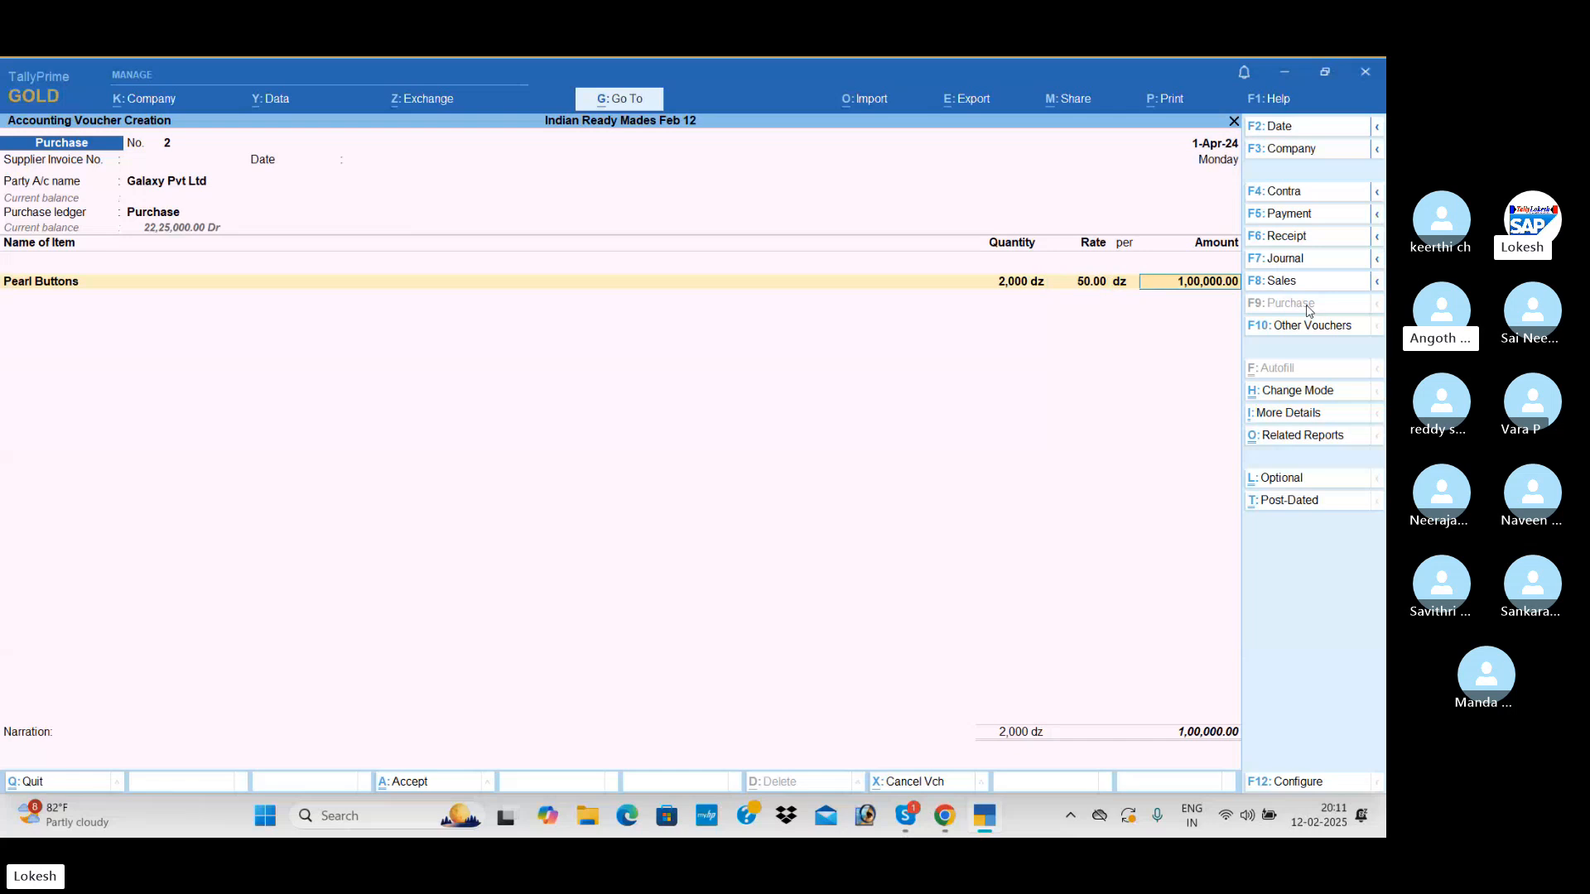
{"action": "key", "text": "Return"}
Add Metal Buttons with a quantity of 1,300 dz at a rate of 40 per dz and save the Galaxy Pvt Ltd purchase voucher
{"action": "type", "text": "M"}
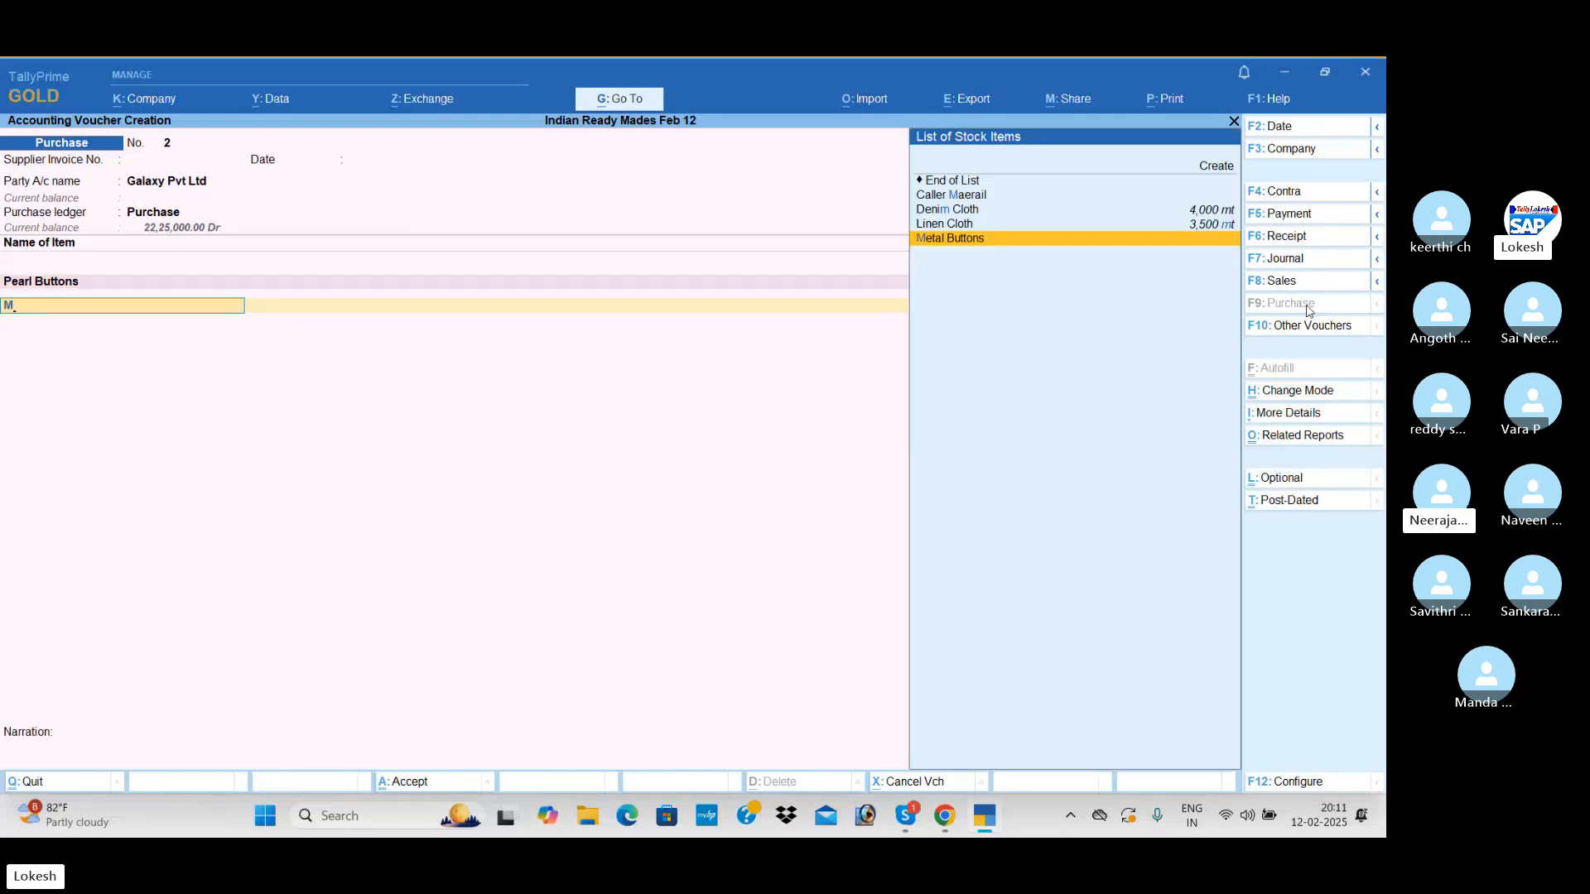
{"action": "key", "text": "Return"}
{"action": "type", "text": "1,300"}
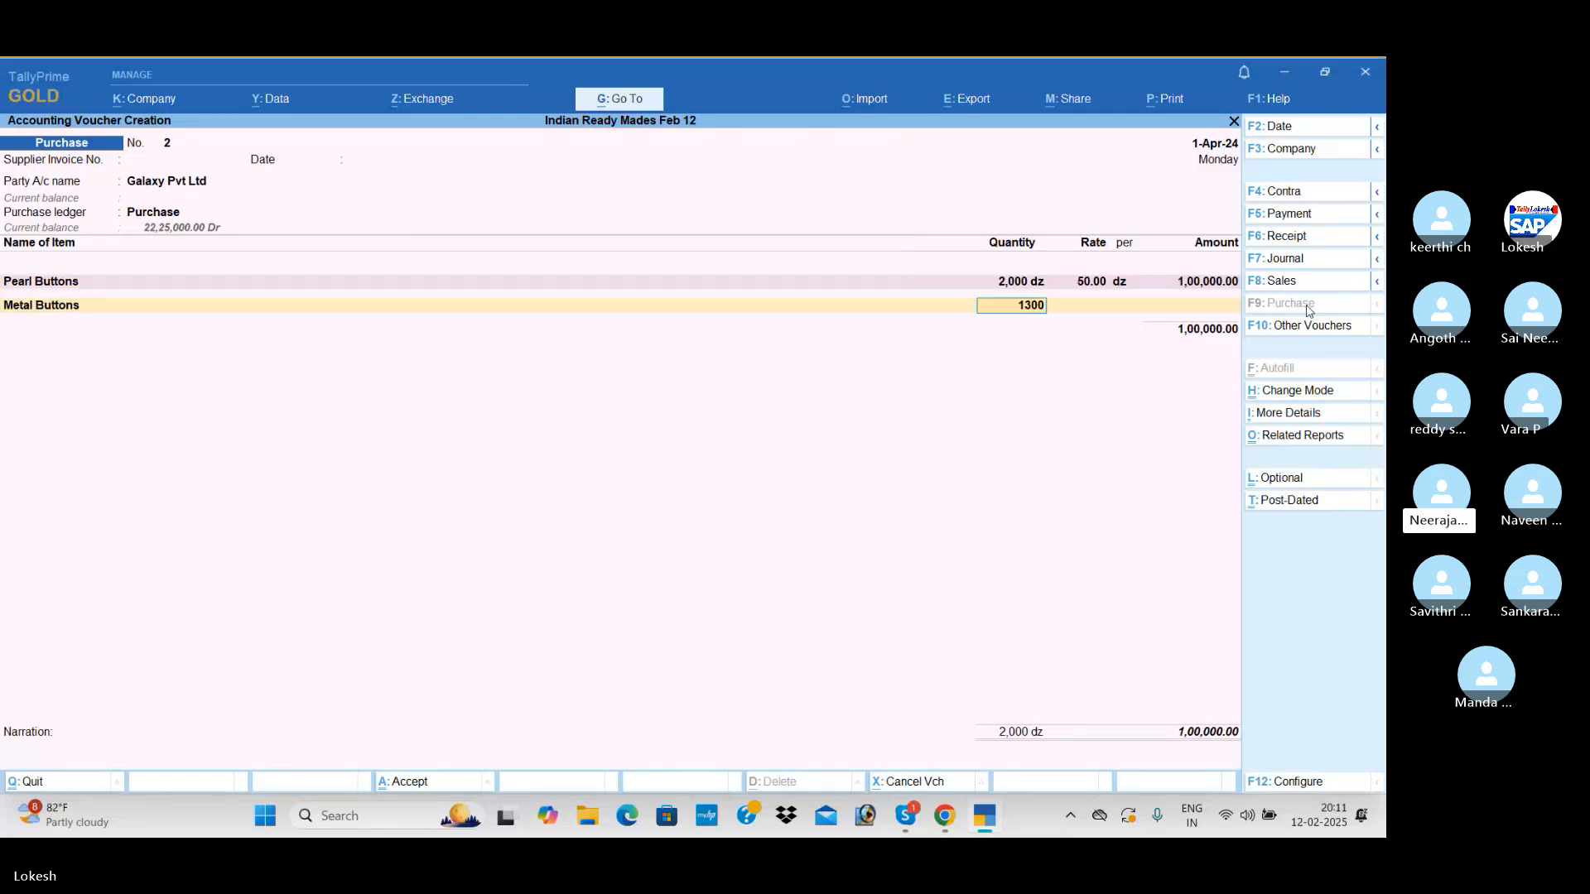
{"action": "key", "text": "Return"}
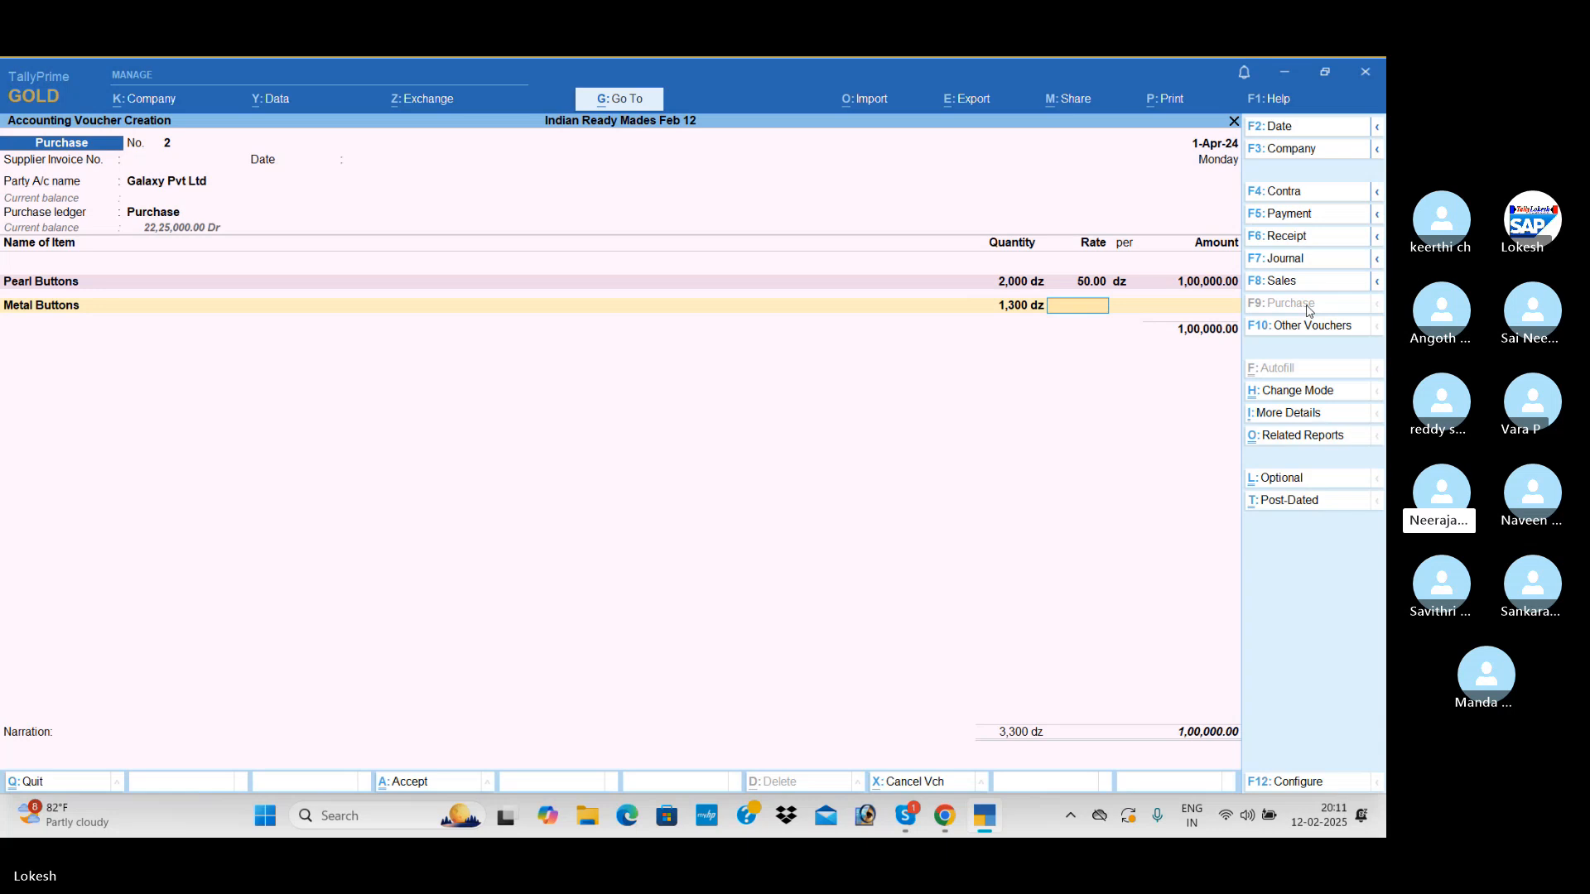
{"action": "type", "text": "40"}
{"action": "key", "text": "Return"}
{"action": "key", "text": "Return"}
{"action": "key", "text": "Return"}
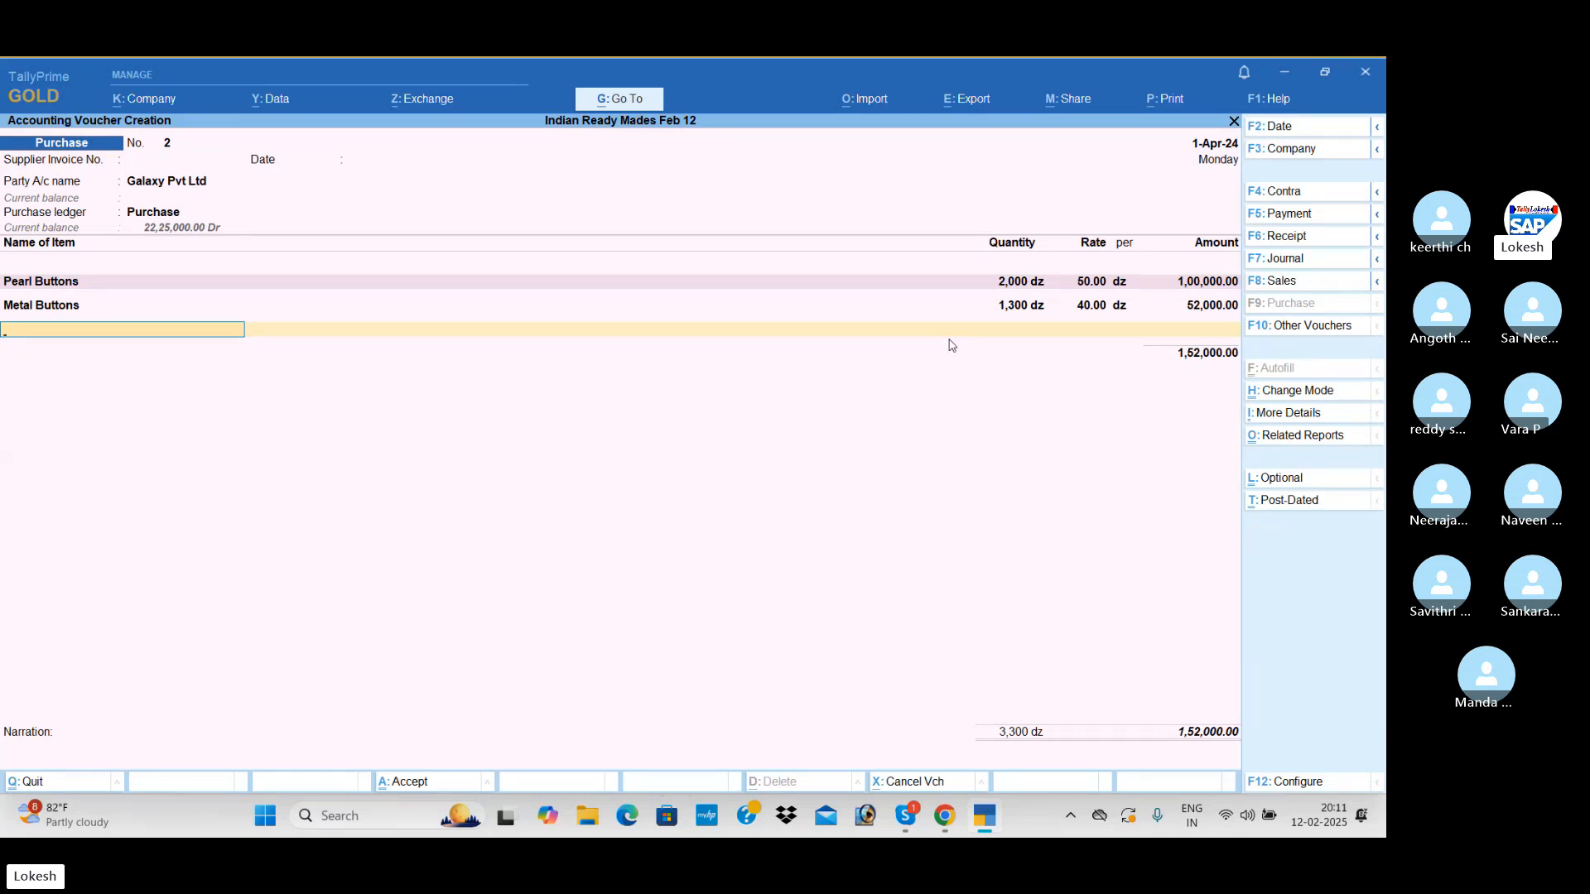
{"action": "key", "text": "Return"}
Choose Niraja Traders as the new purchase voucher's party account with the Purchase ledger, leaving the supplier invoice and receipt details empty
{"action": "key", "text": "Return"}
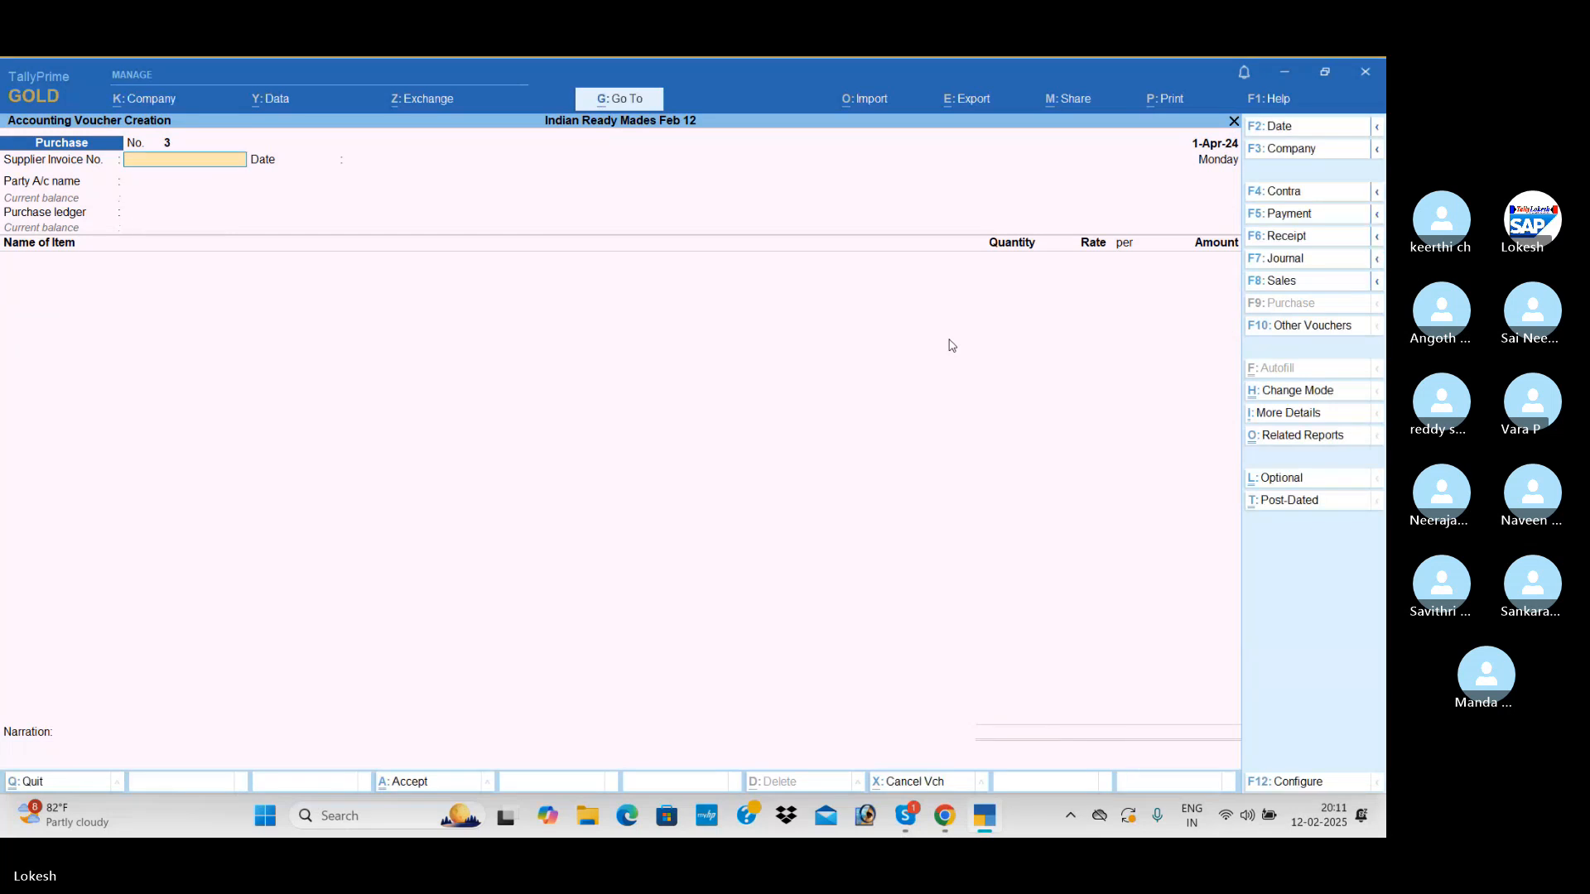
{"action": "key", "text": "Return"}
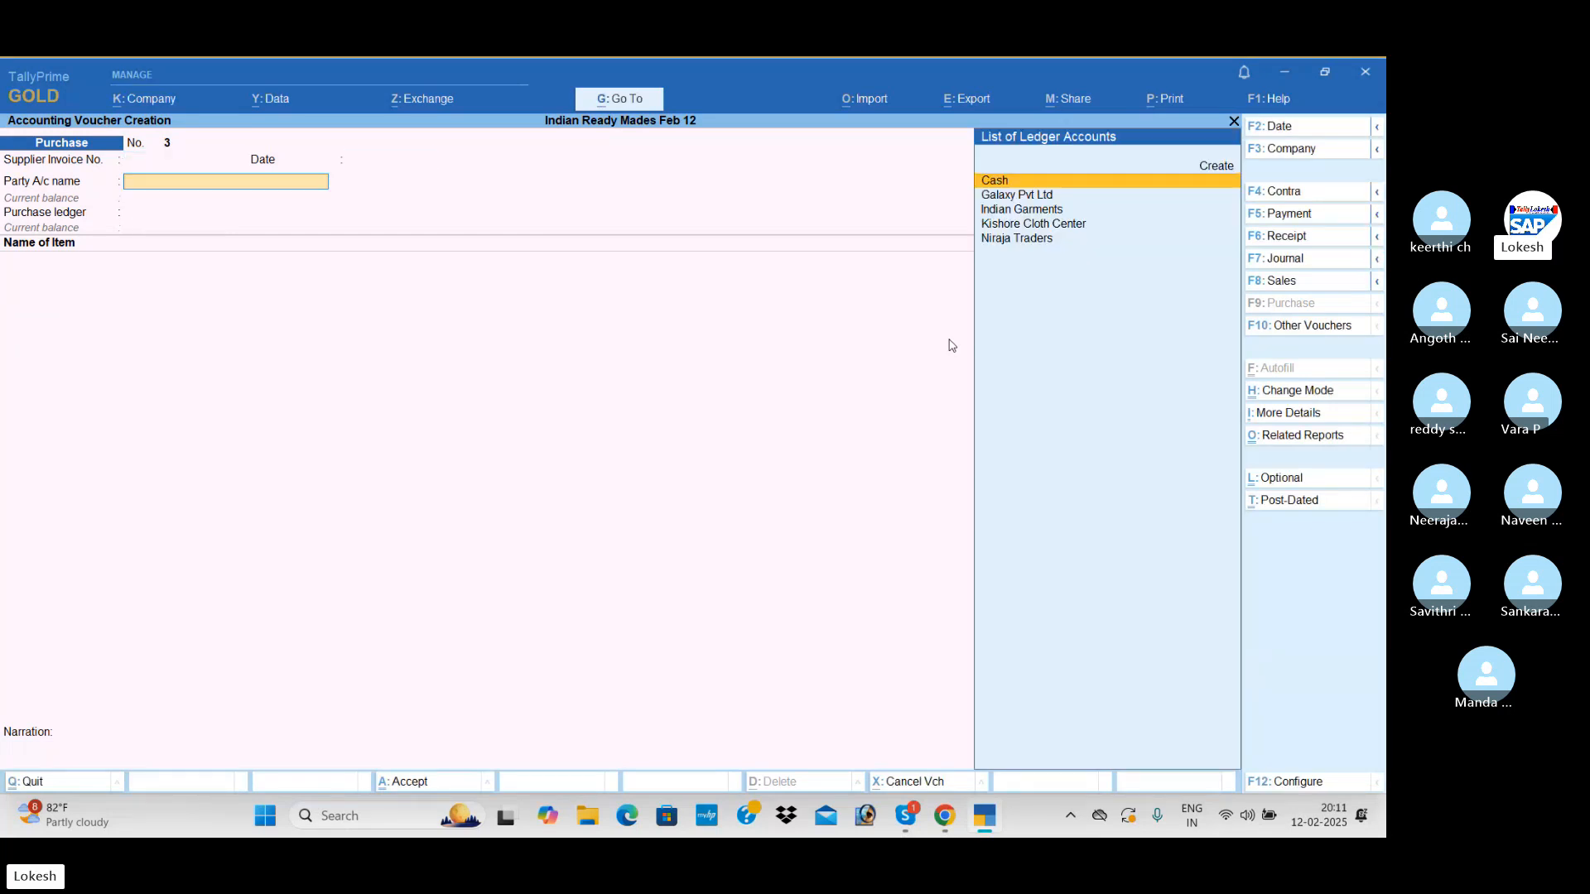
{"action": "type", "text": "n"}
{"action": "key", "text": "Return"}
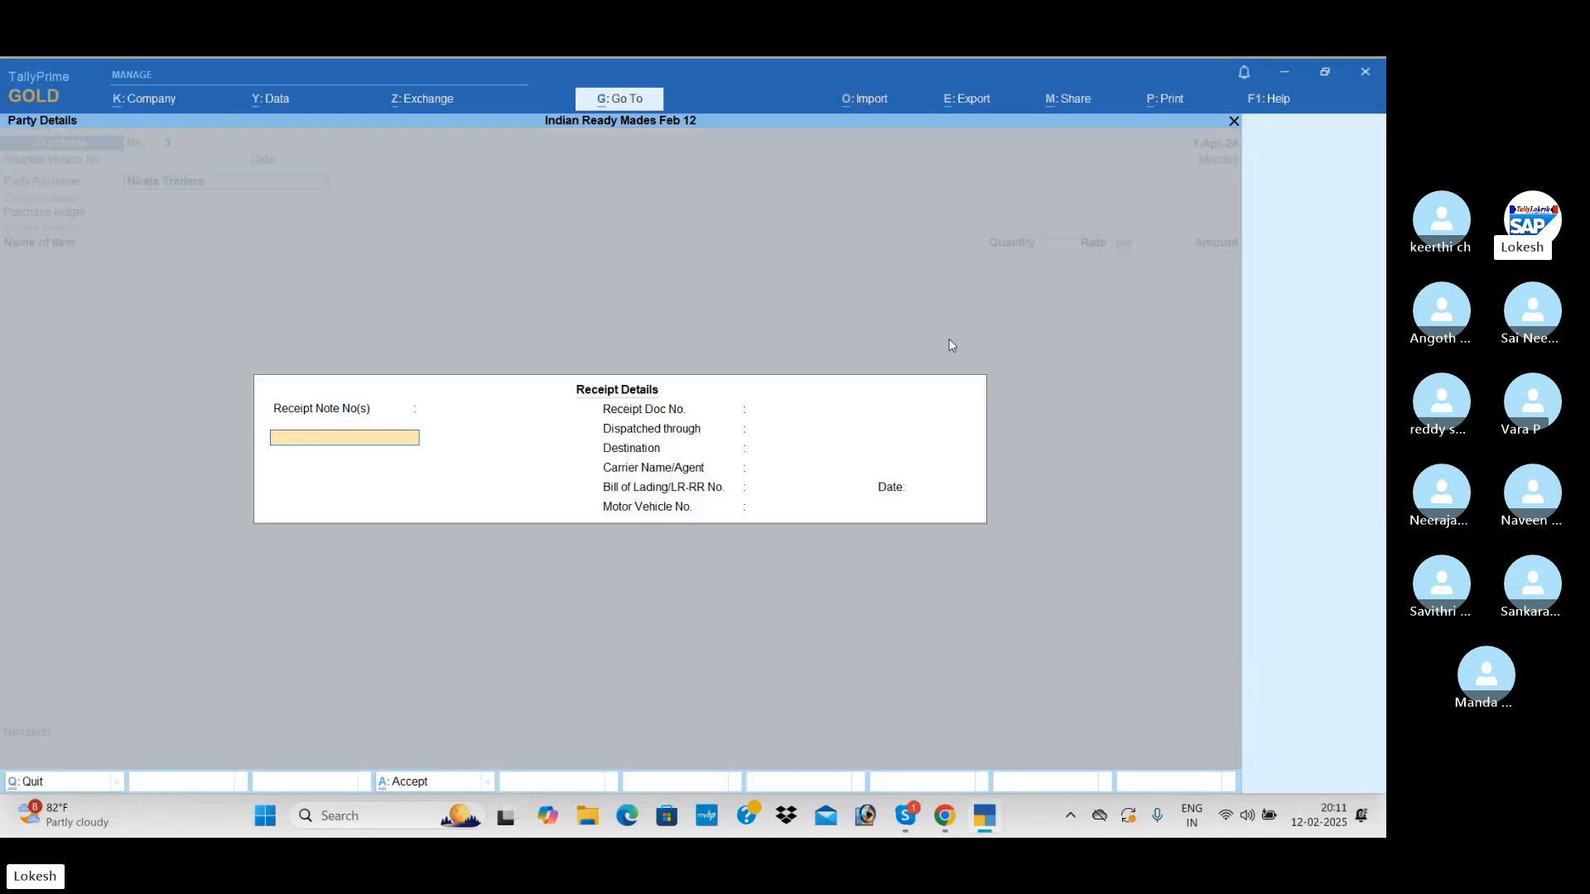
{"action": "key", "text": "Return"}
{"action": "key", "text": "Return"}
{"action": "key", "text": "Return"}
{"action": "key", "text": "Return"}
{"action": "key", "text": "Return"}
{"action": "key", "text": "Return"}
{"action": "key", "text": "Return"}
{"action": "key", "text": "Return"}
{"action": "key", "text": "Return"}
{"action": "key", "text": "Return"}
{"action": "key", "text": "Return"}
{"action": "key", "text": "Return"}
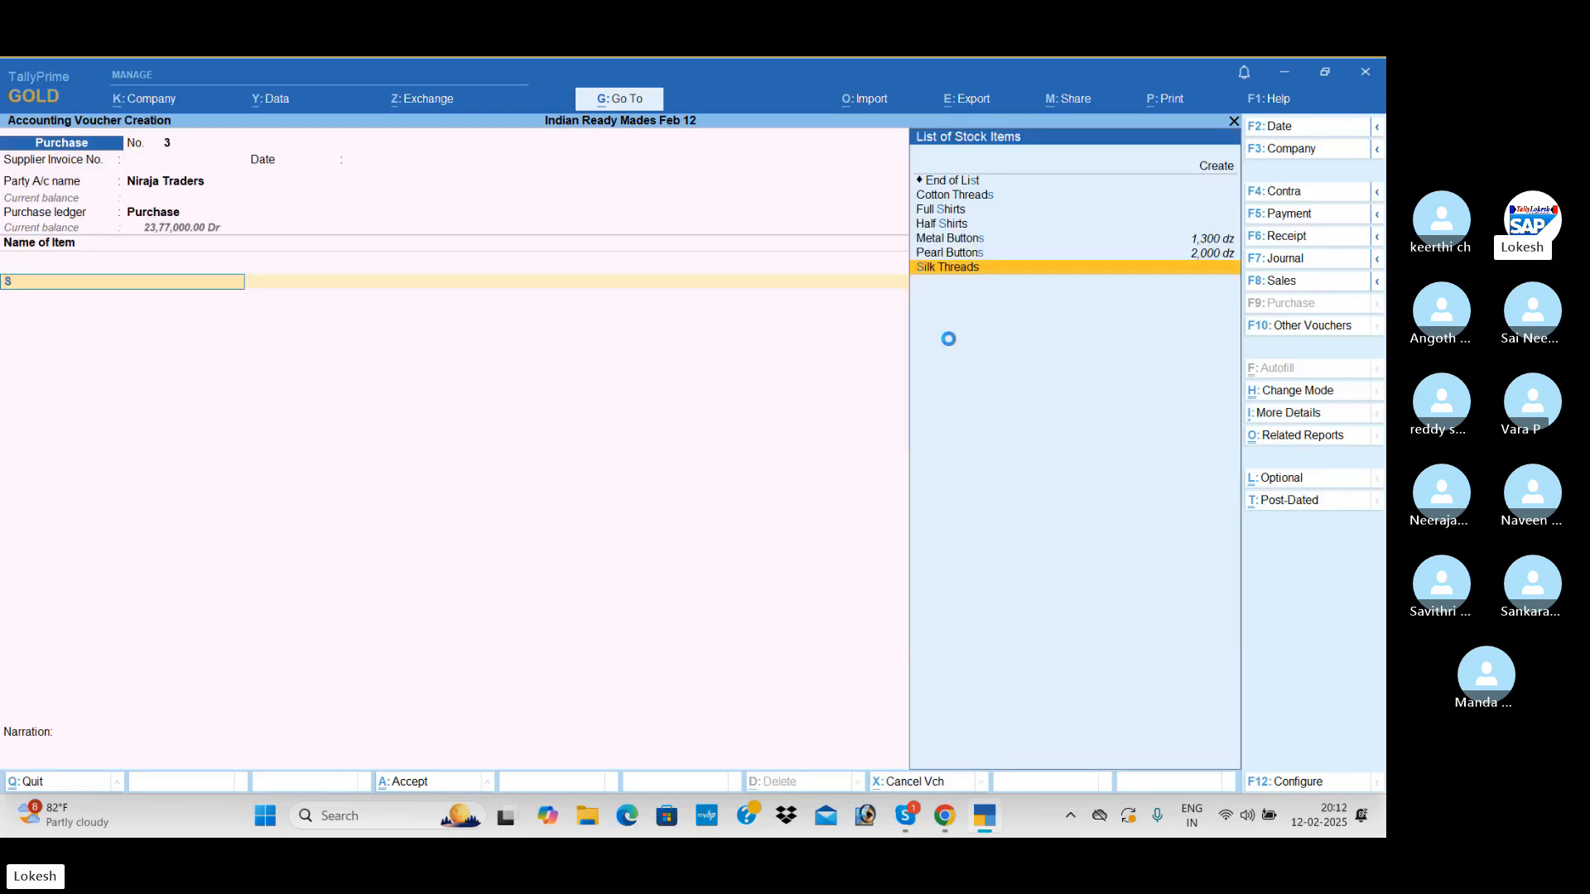
Add Silk Threads to the Niraja Traders purchase with a quantity of 2,000 pc at a rate of 15 per pc
{"action": "key", "text": "Return"}
{"action": "type", "text": "2,000"}
{"action": "key", "text": "Return"}
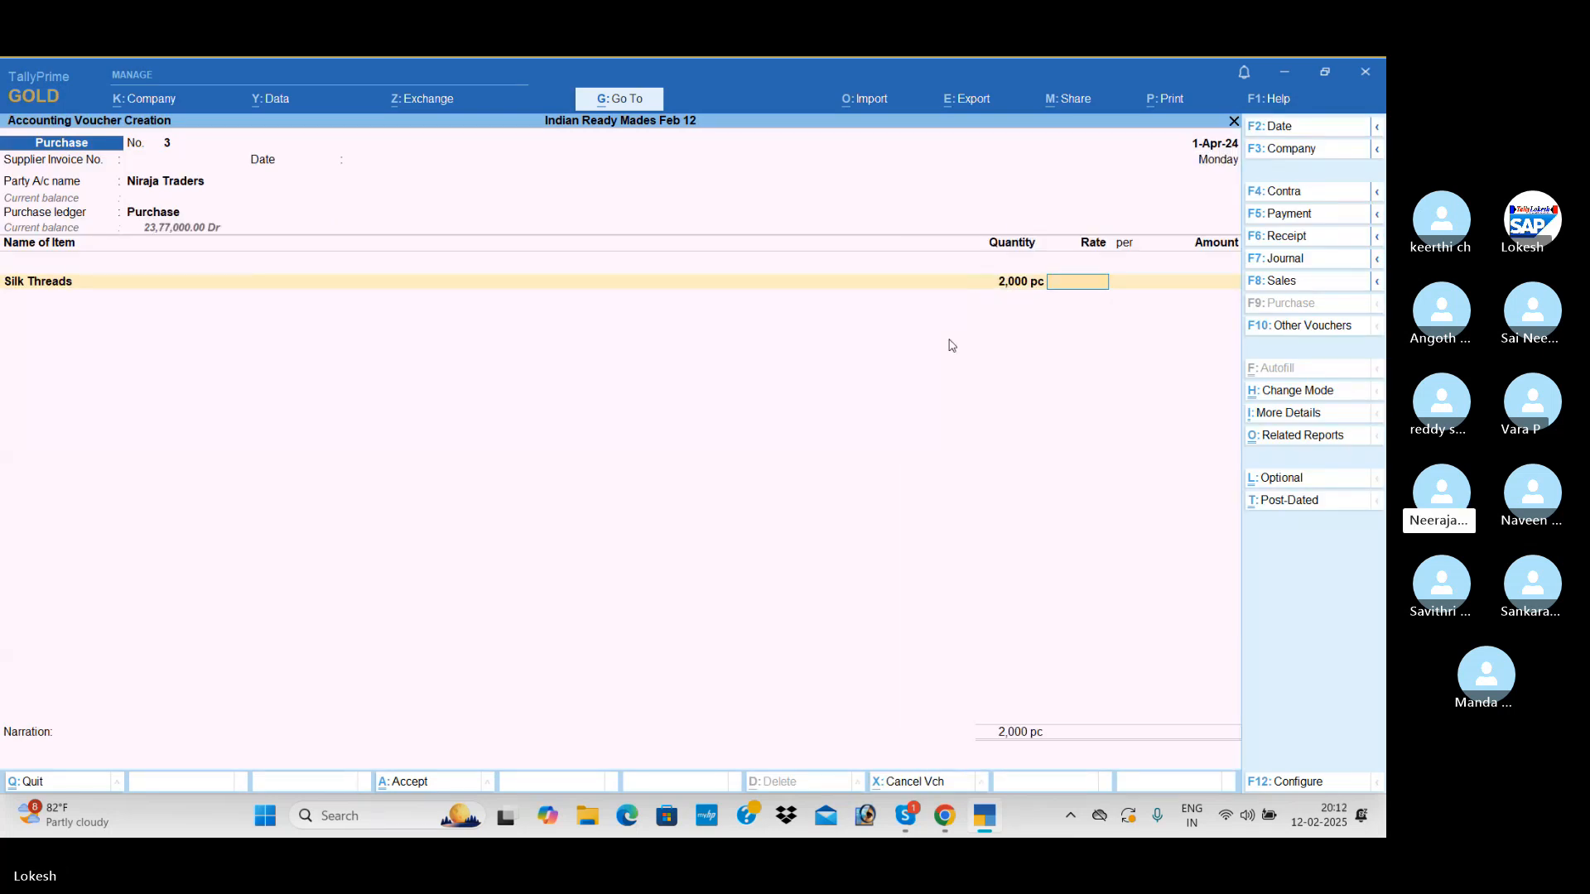
{"action": "type", "text": "15"}
{"action": "key", "text": "Return"}
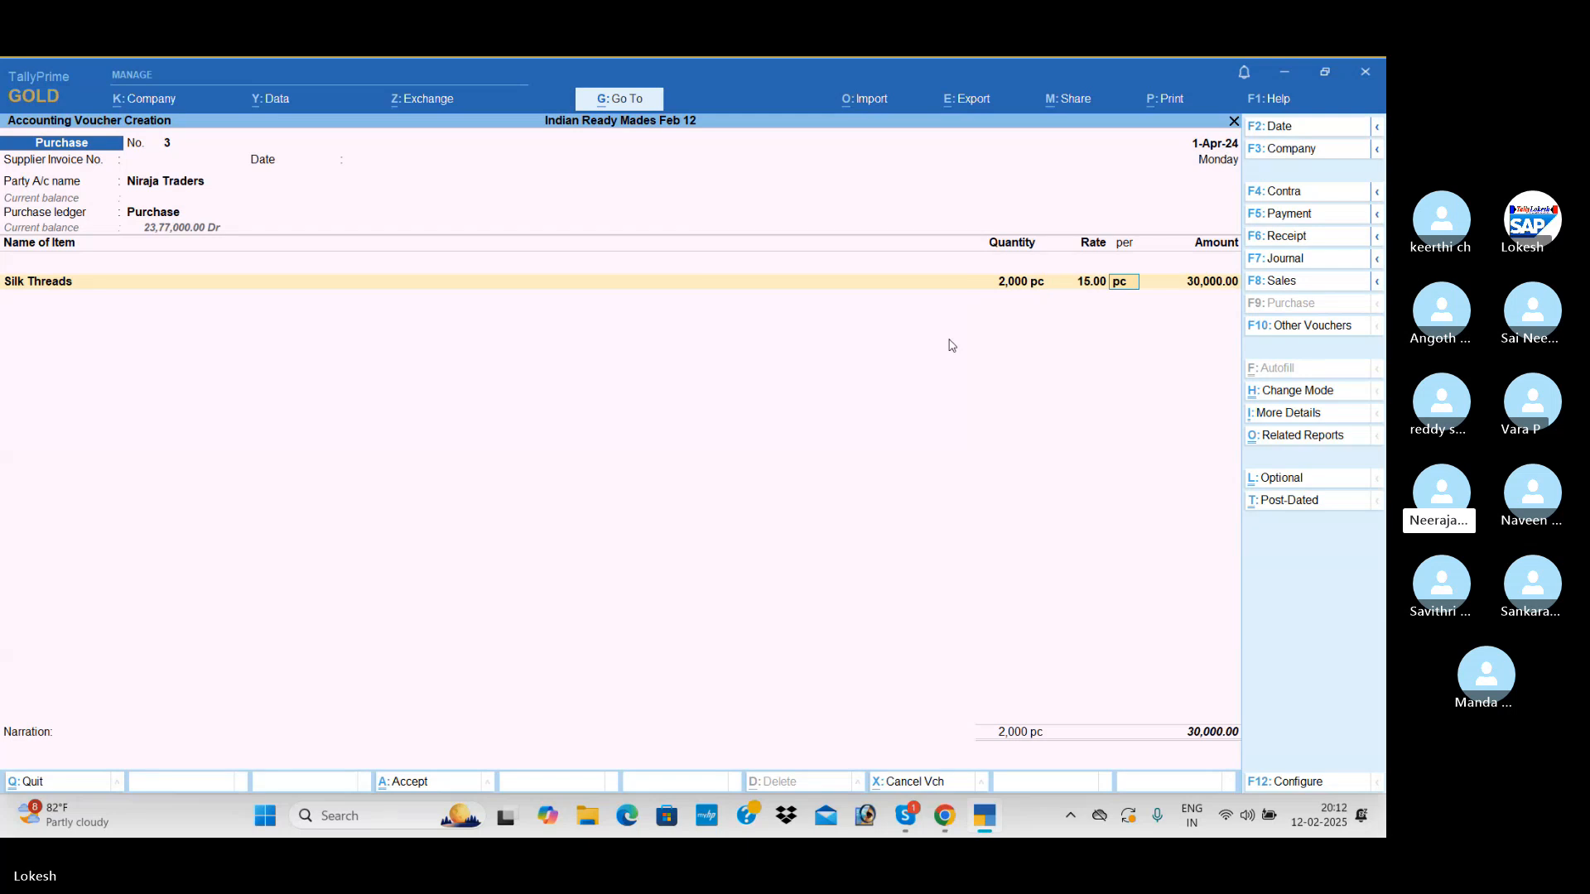
{"action": "key", "text": "Return"}
{"action": "key", "text": "Return"}
Add Cotton Threads to the Niraja Traders purchase with a quantity of 1,500 pc at a rate of 20 per pc
{"action": "type", "text": "cot"}
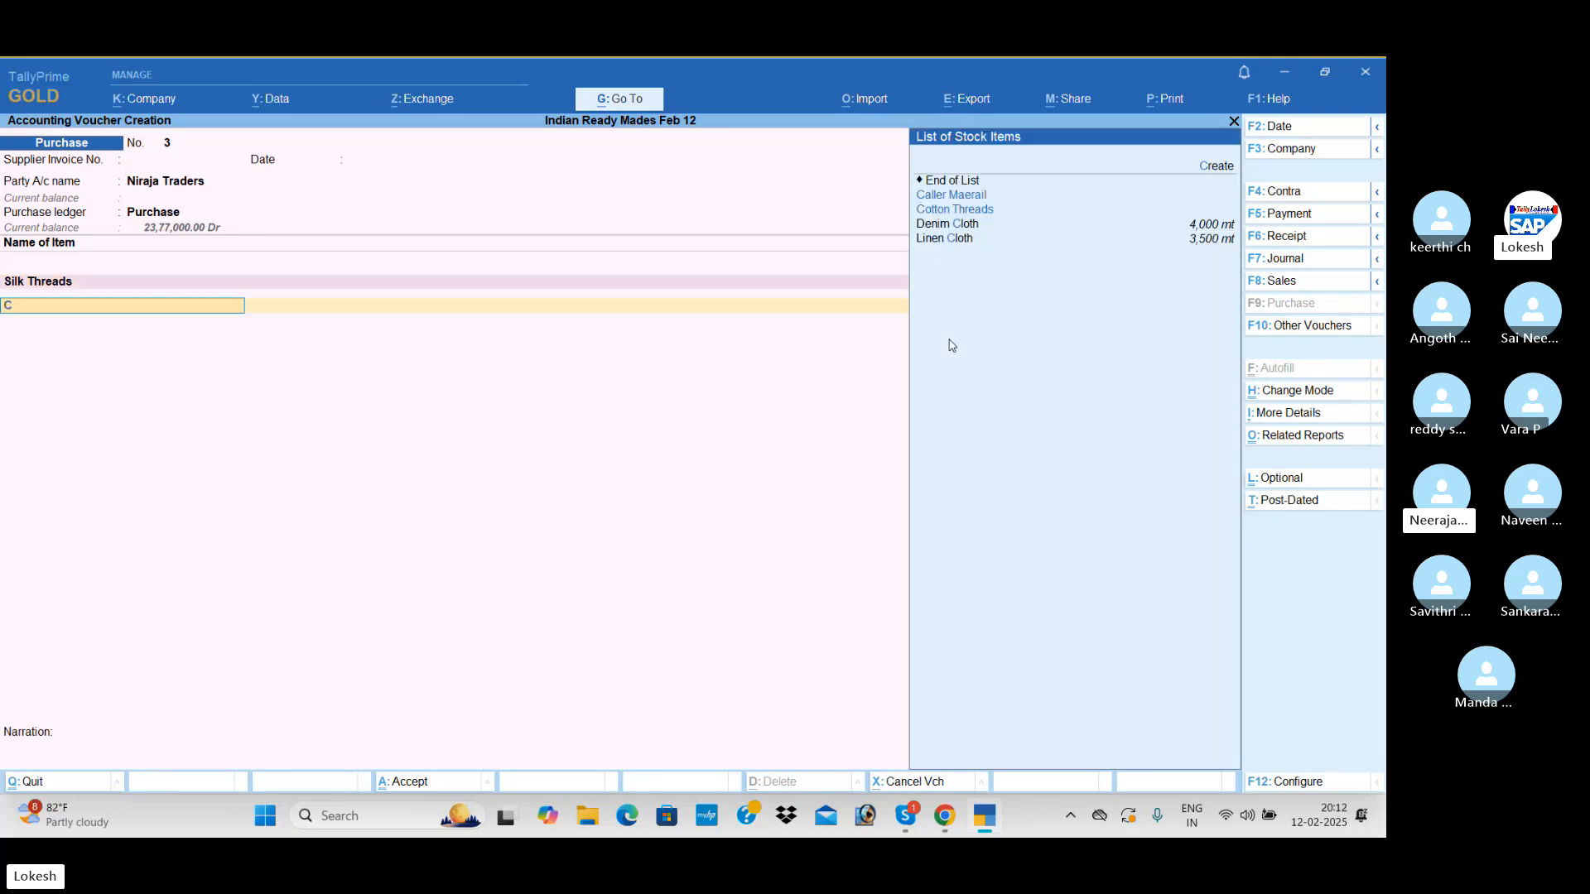
{"action": "key", "text": "Return"}
{"action": "type", "text": "1"}
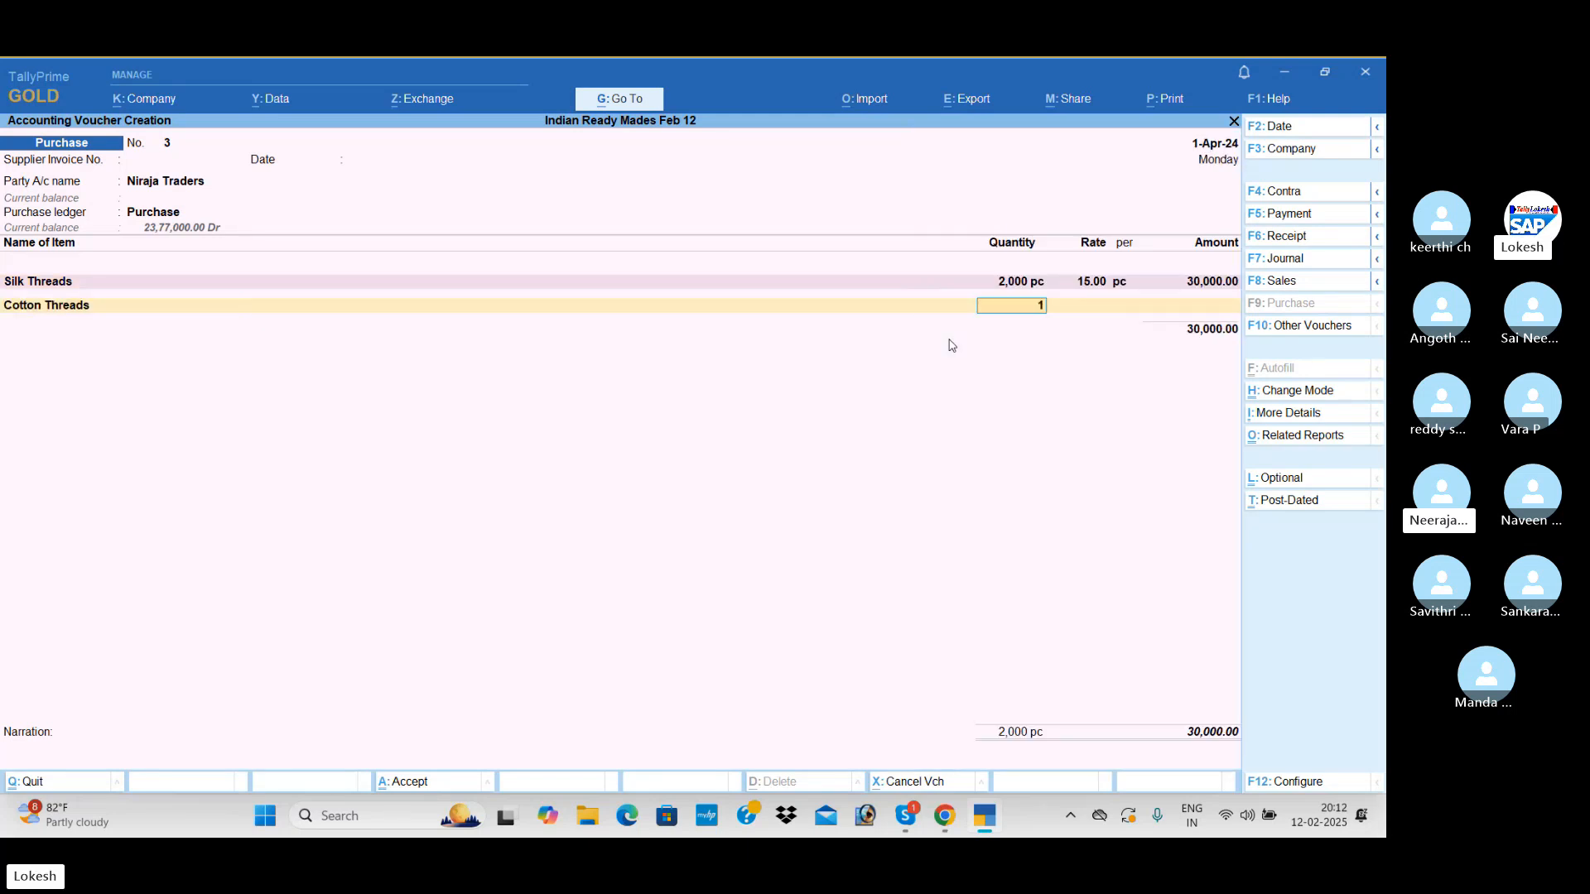
{"action": "type", "text": ",500"}
{"action": "key", "text": "Return"}
{"action": "type", "text": "20"}
{"action": "key", "text": "Return"}
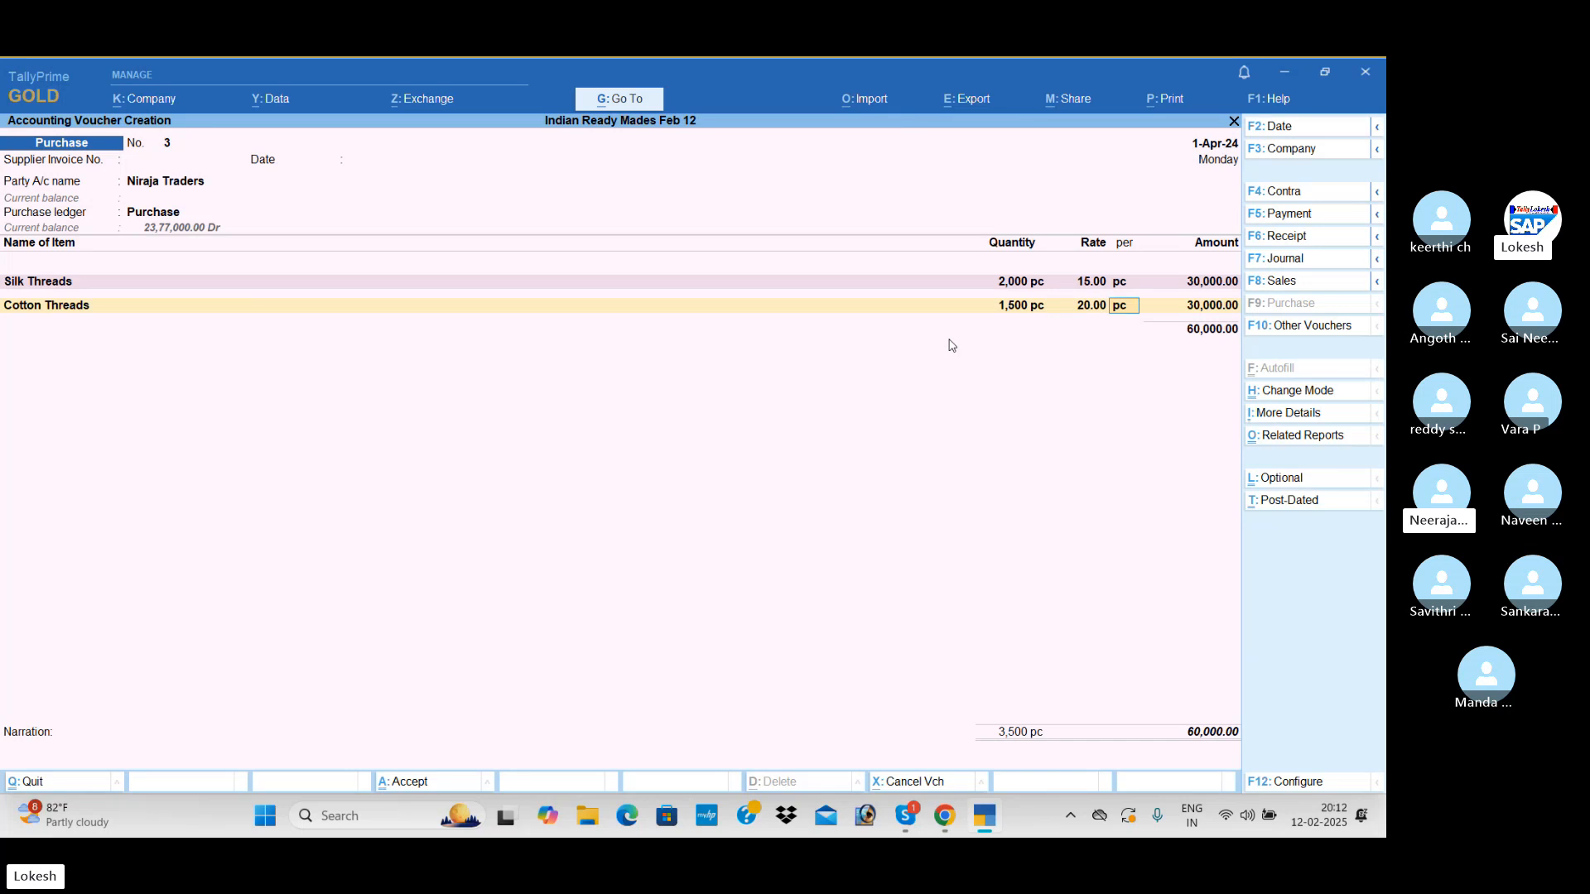
{"action": "key", "text": "Return"}
{"action": "key", "text": "Return"}
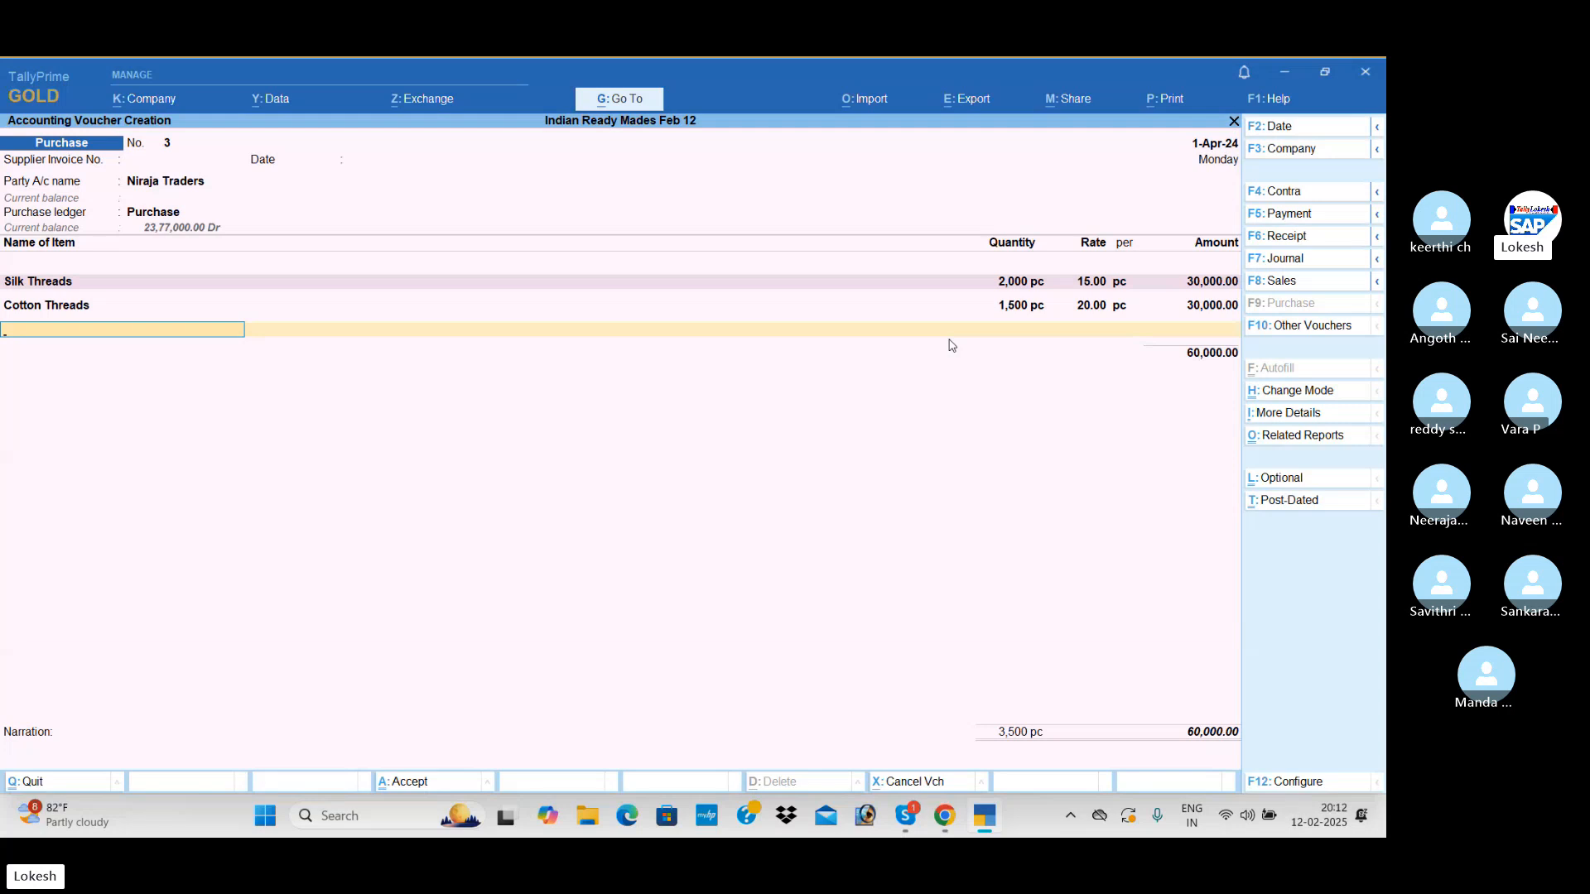
End the item list and save the Niraja Traders purchase voucher without narration
{"action": "key", "text": "Return"}
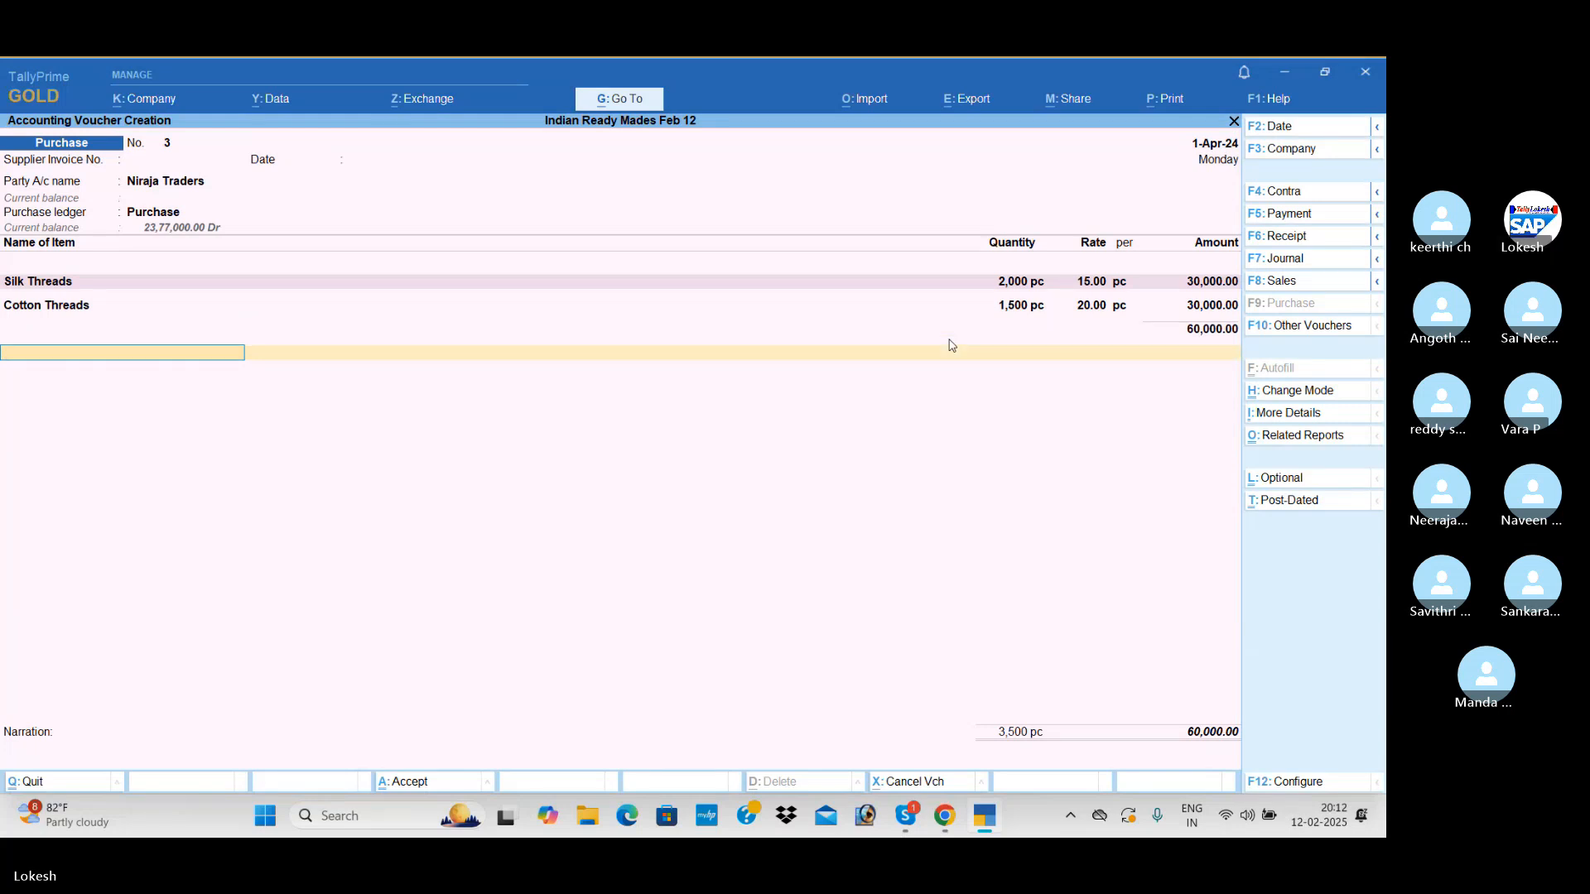
{"action": "key", "text": "Return"}
Choose Cash as the party account of the new purchase voucher with the Purchase ledger, leaving the receipt details empty
{"action": "key", "text": "Return"}
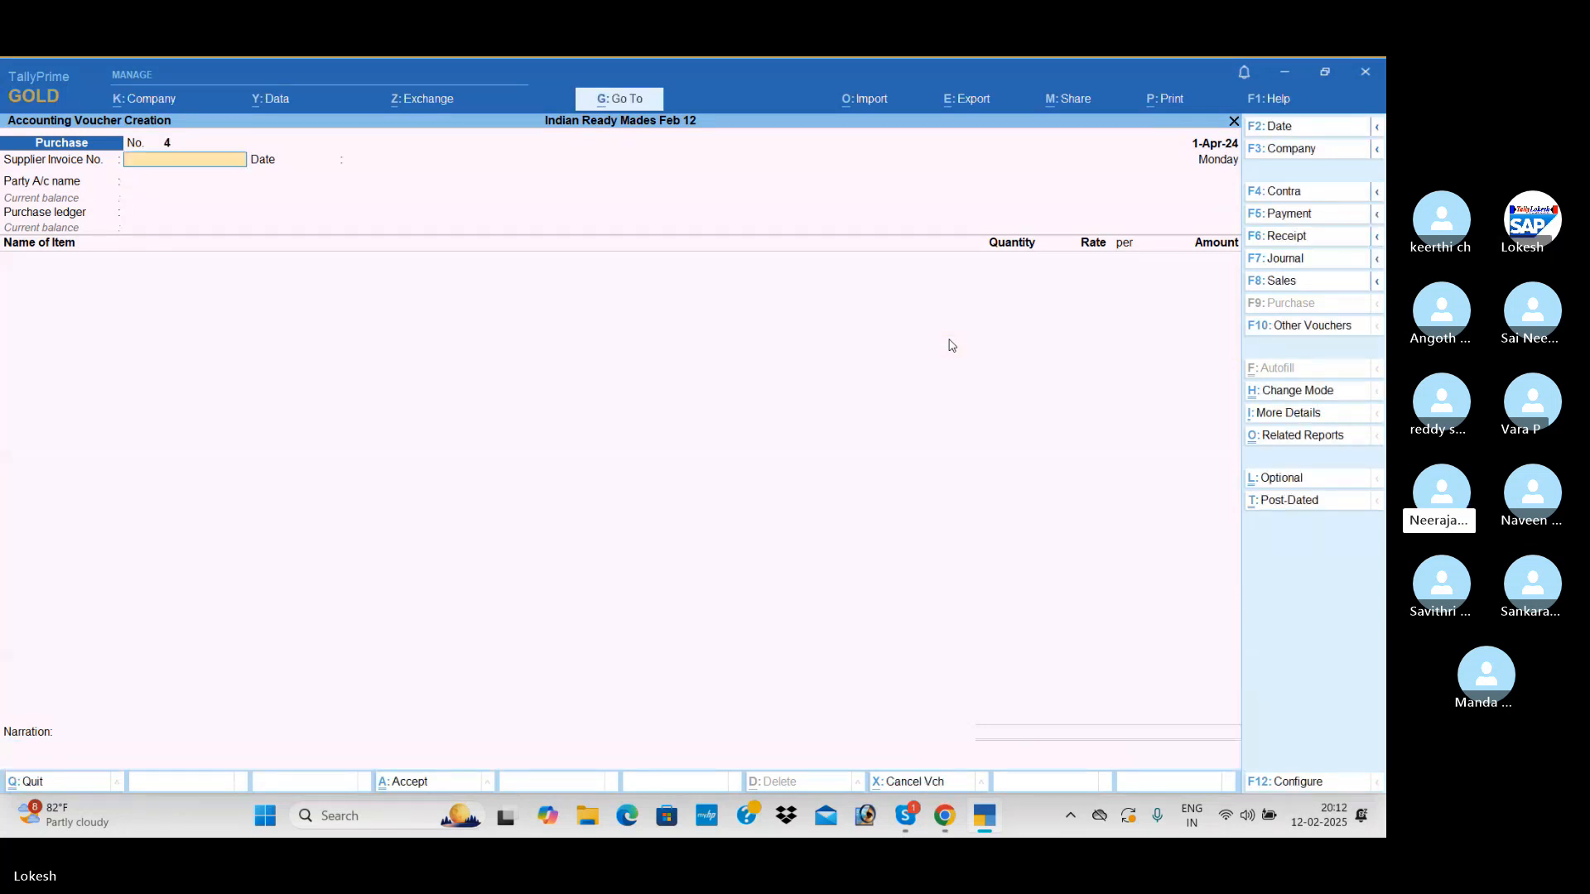
{"action": "key", "text": "Return"}
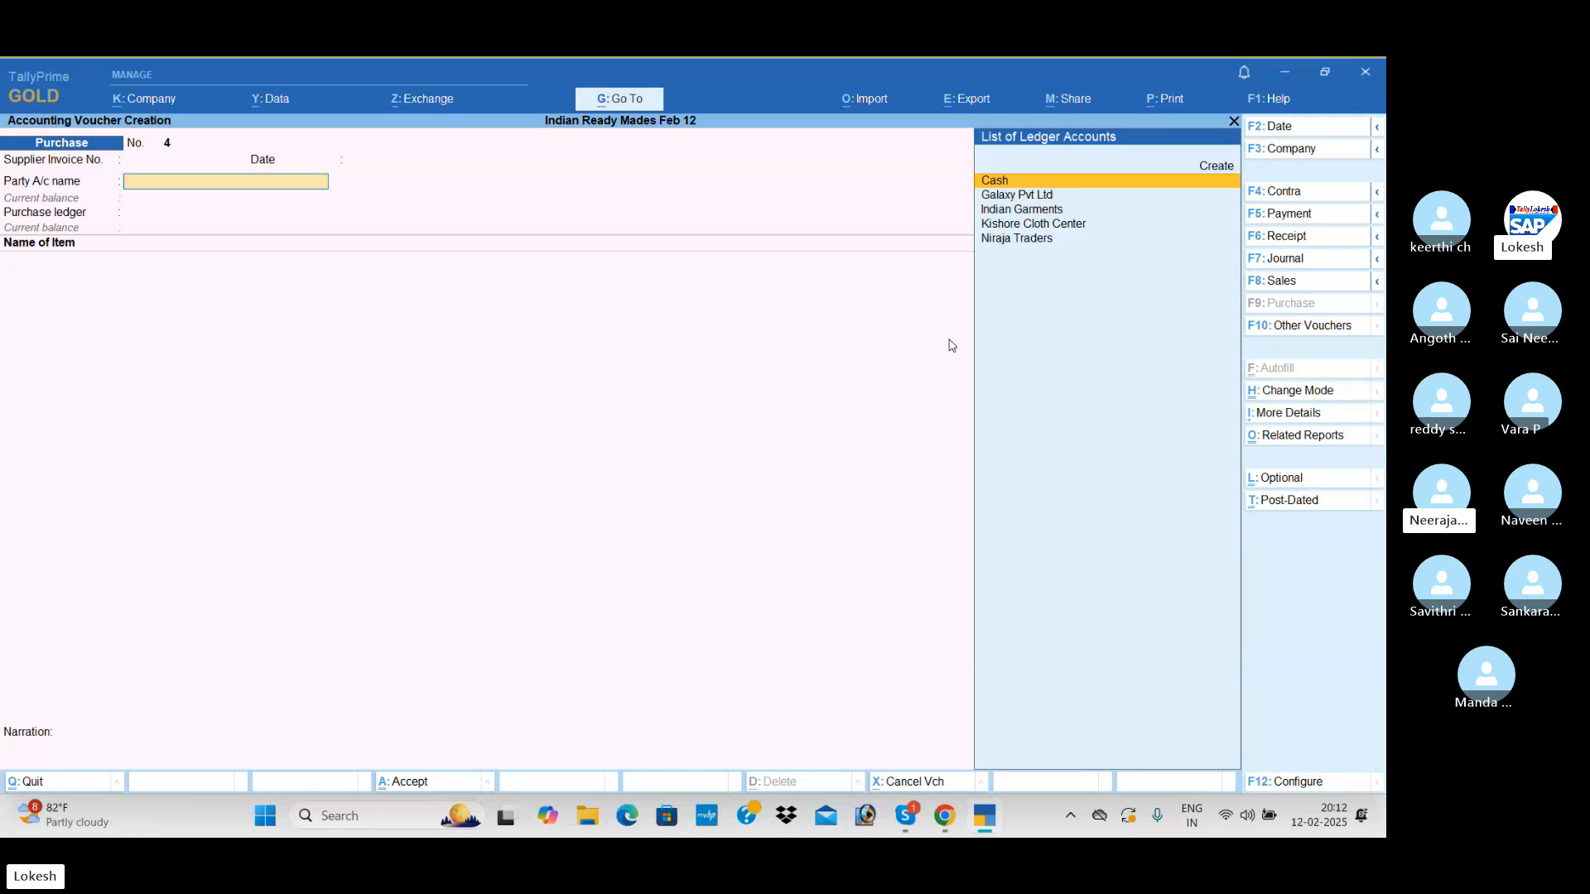
{"action": "key", "text": "Return"}
{"action": "key", "text": "Escape"}
{"action": "key", "text": "Return"}
{"action": "key", "text": "Return"}
{"action": "key", "text": "Return"}
{"action": "key", "text": "Return"}
{"action": "key", "text": "Return"}
{"action": "key", "text": "Return"}
{"action": "key", "text": "Return"}
{"action": "key", "text": "Return"}
{"action": "key", "text": "Return"}
{"action": "key", "text": "Return"}
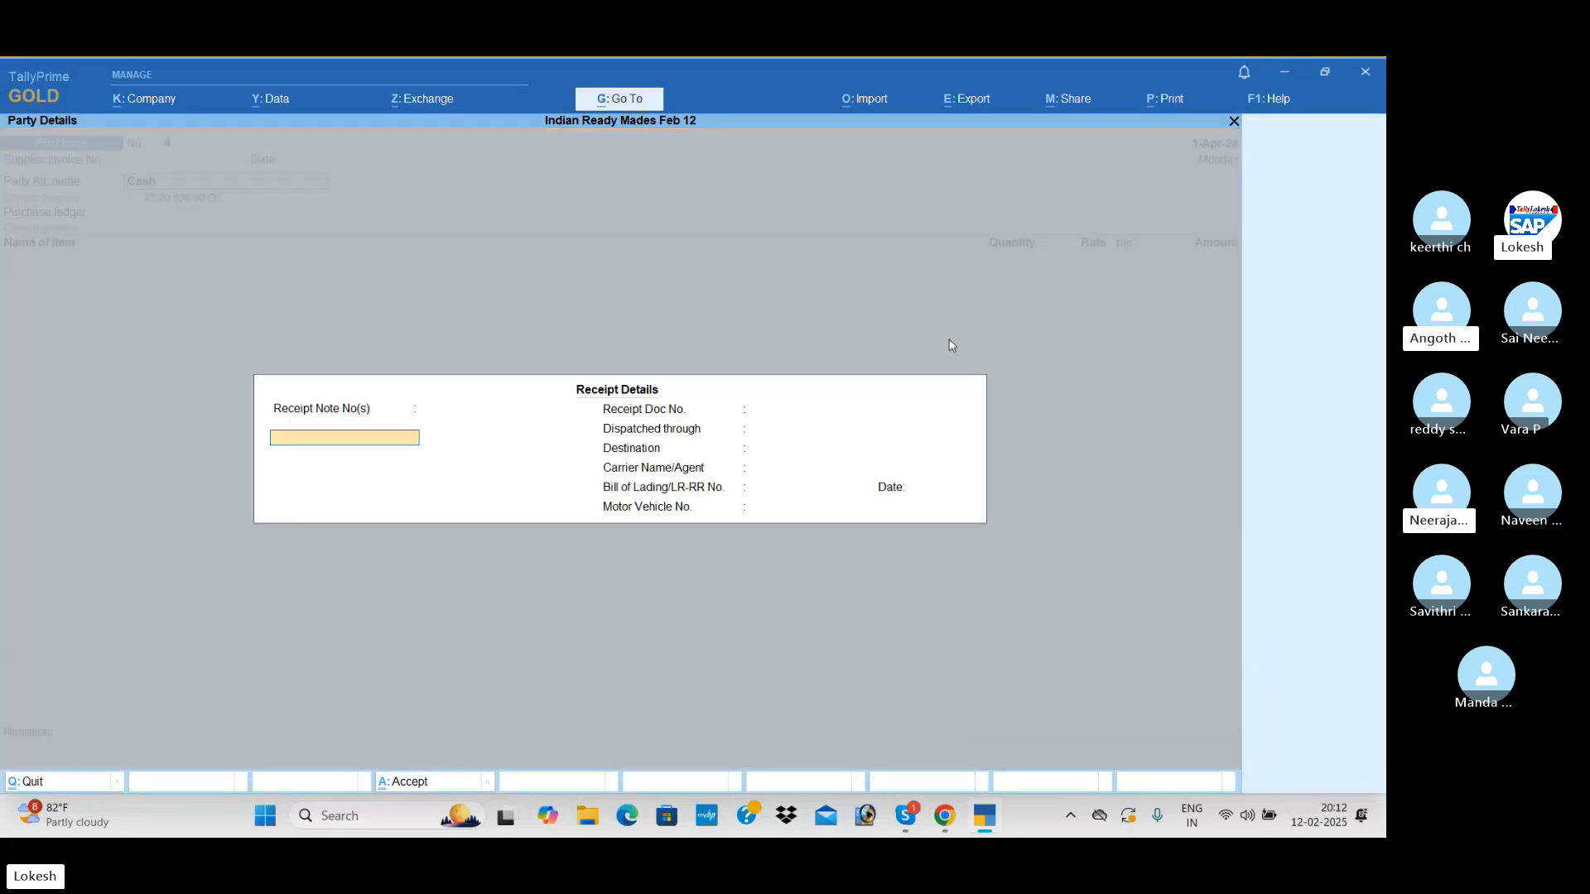
Add Caller Maerail to the cash purchase with a quantity of 2,000 pc at a rate of 30 per pc
{"action": "key", "text": "Return"}
{"action": "key", "text": "Return"}
{"action": "key", "text": "Return"}
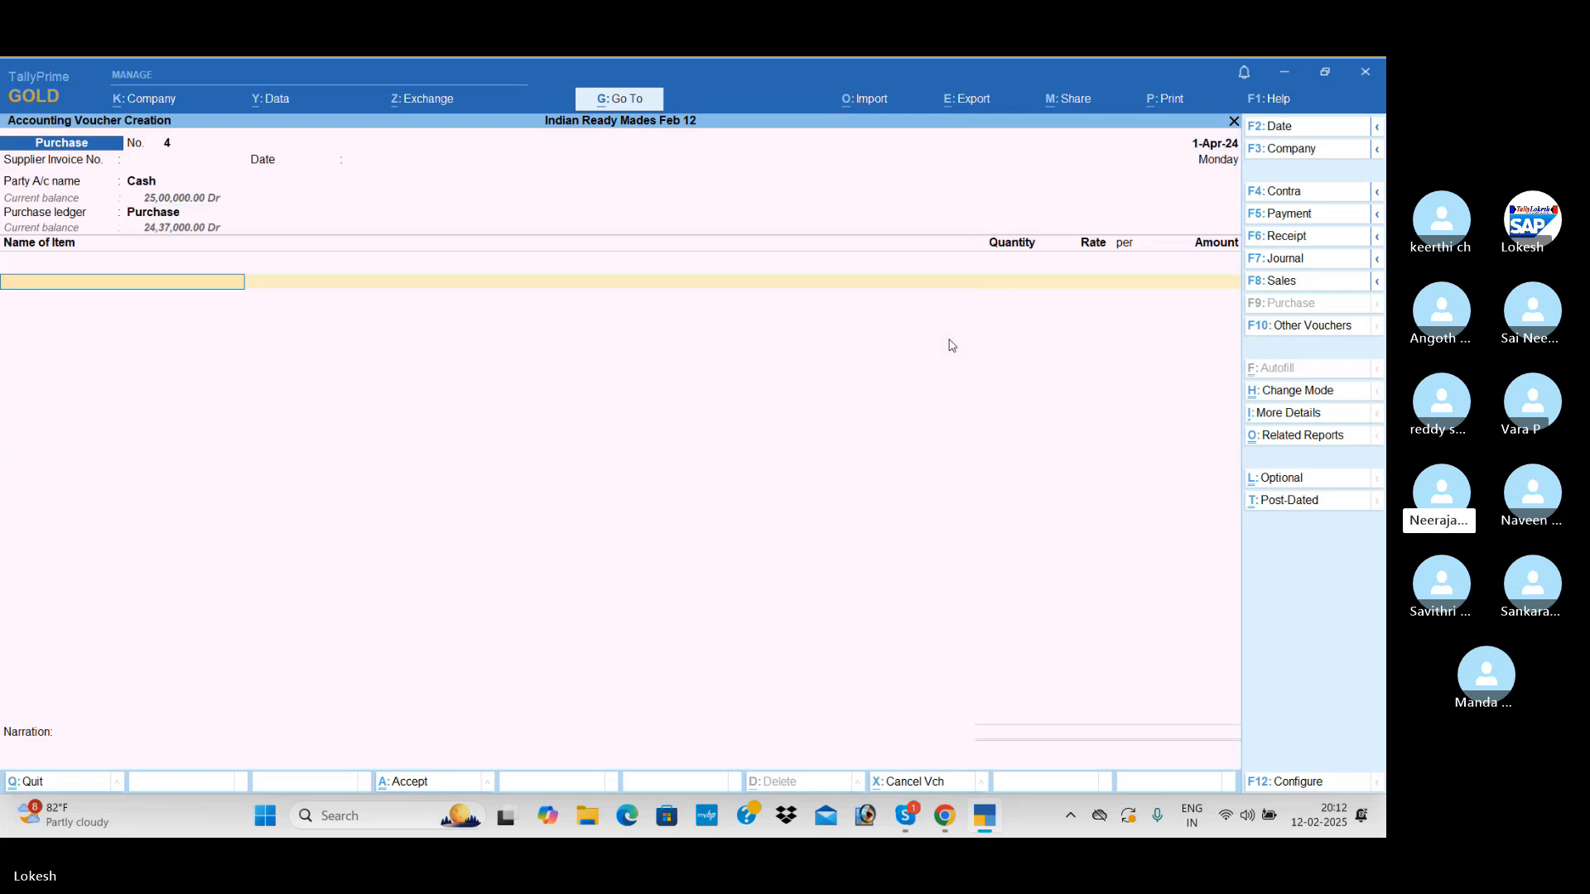
{"action": "type", "text": "C"}
{"action": "key", "text": "Down"}
{"action": "key", "text": "Return"}
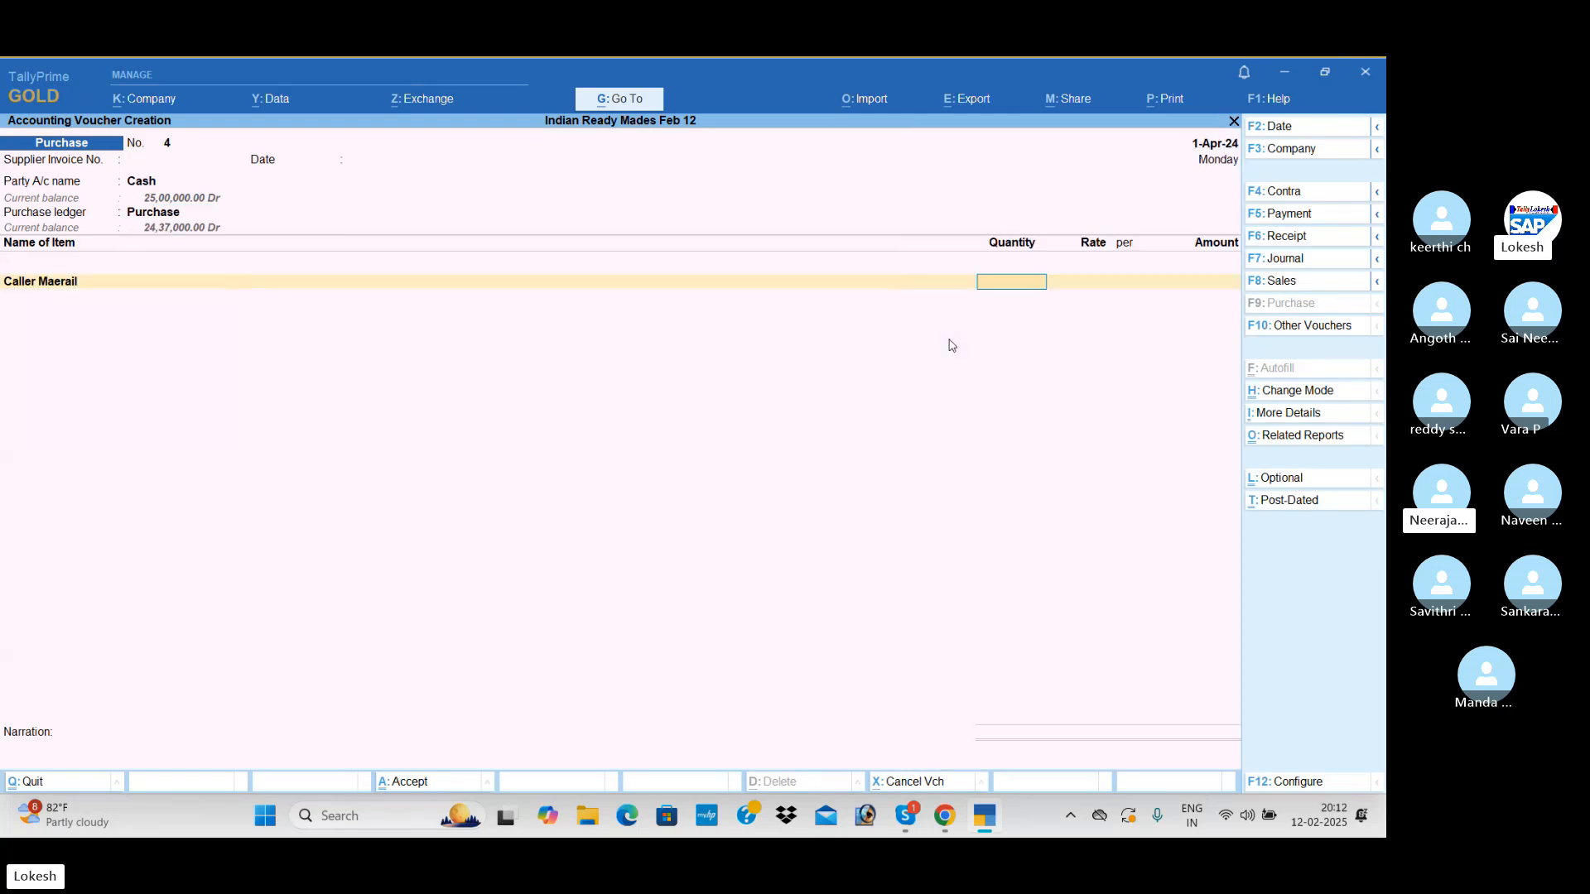
{"action": "type", "text": "2000"}
{"action": "key", "text": "Return"}
{"action": "type", "text": "30"}
{"action": "key", "text": "Return"}
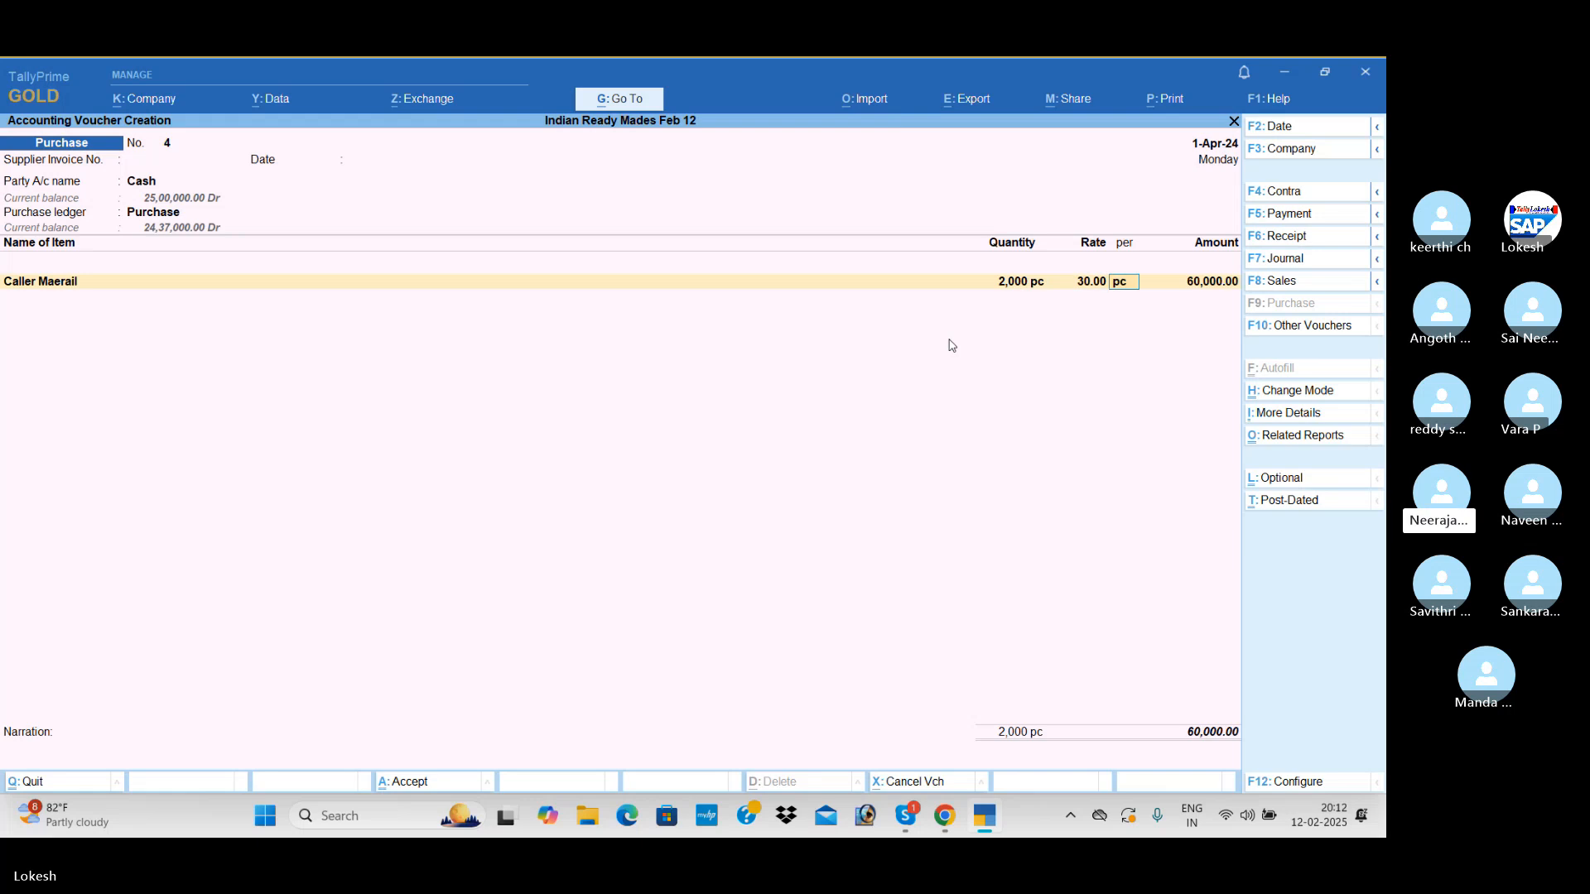
{"action": "key", "text": "Return"}
{"action": "key", "text": "Return"}
End the item list and save the cash purchase voucher without narration
{"action": "key", "text": "Return"}
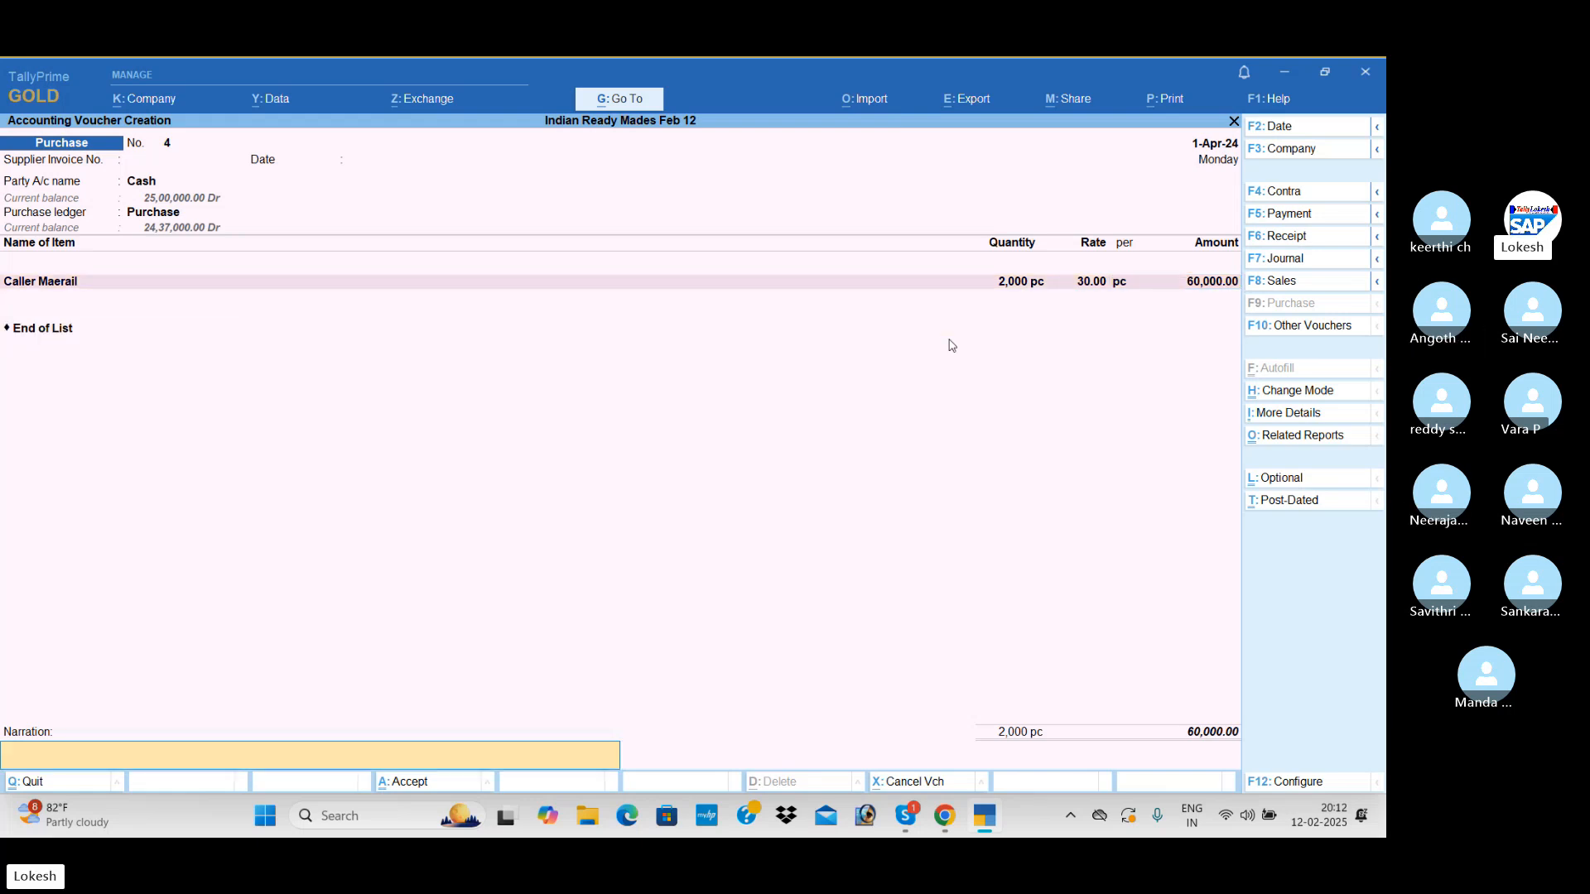
{"action": "key", "text": "Return"}
{"action": "key", "text": "Return"}
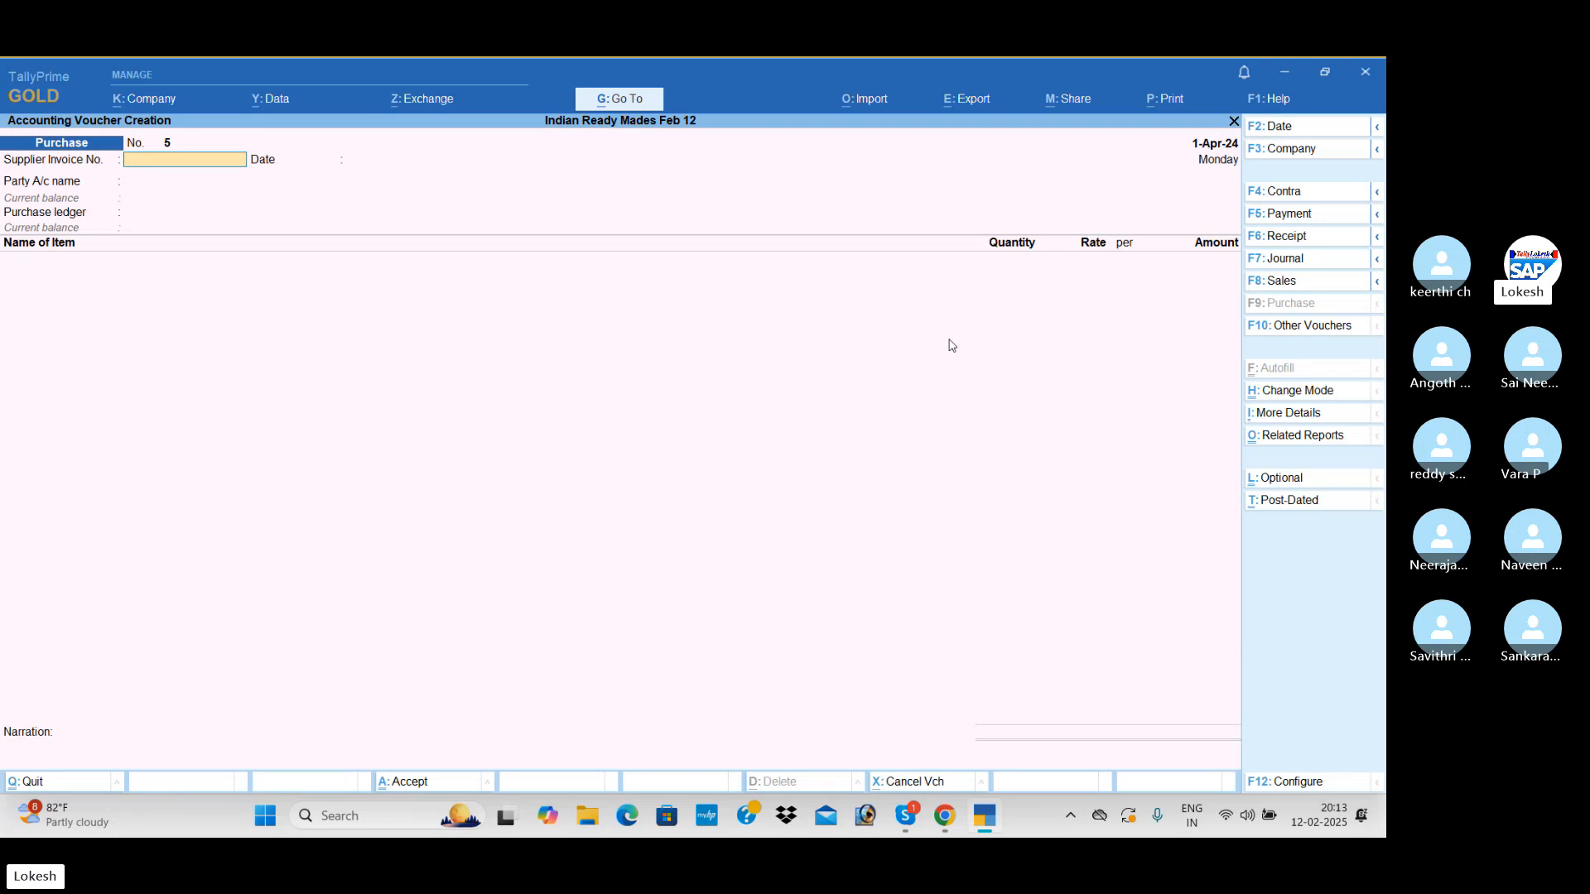
Leave purchase voucher entry and start creating a new voucher type master
{"action": "key", "text": "Escape"}
{"action": "key", "text": "y"}
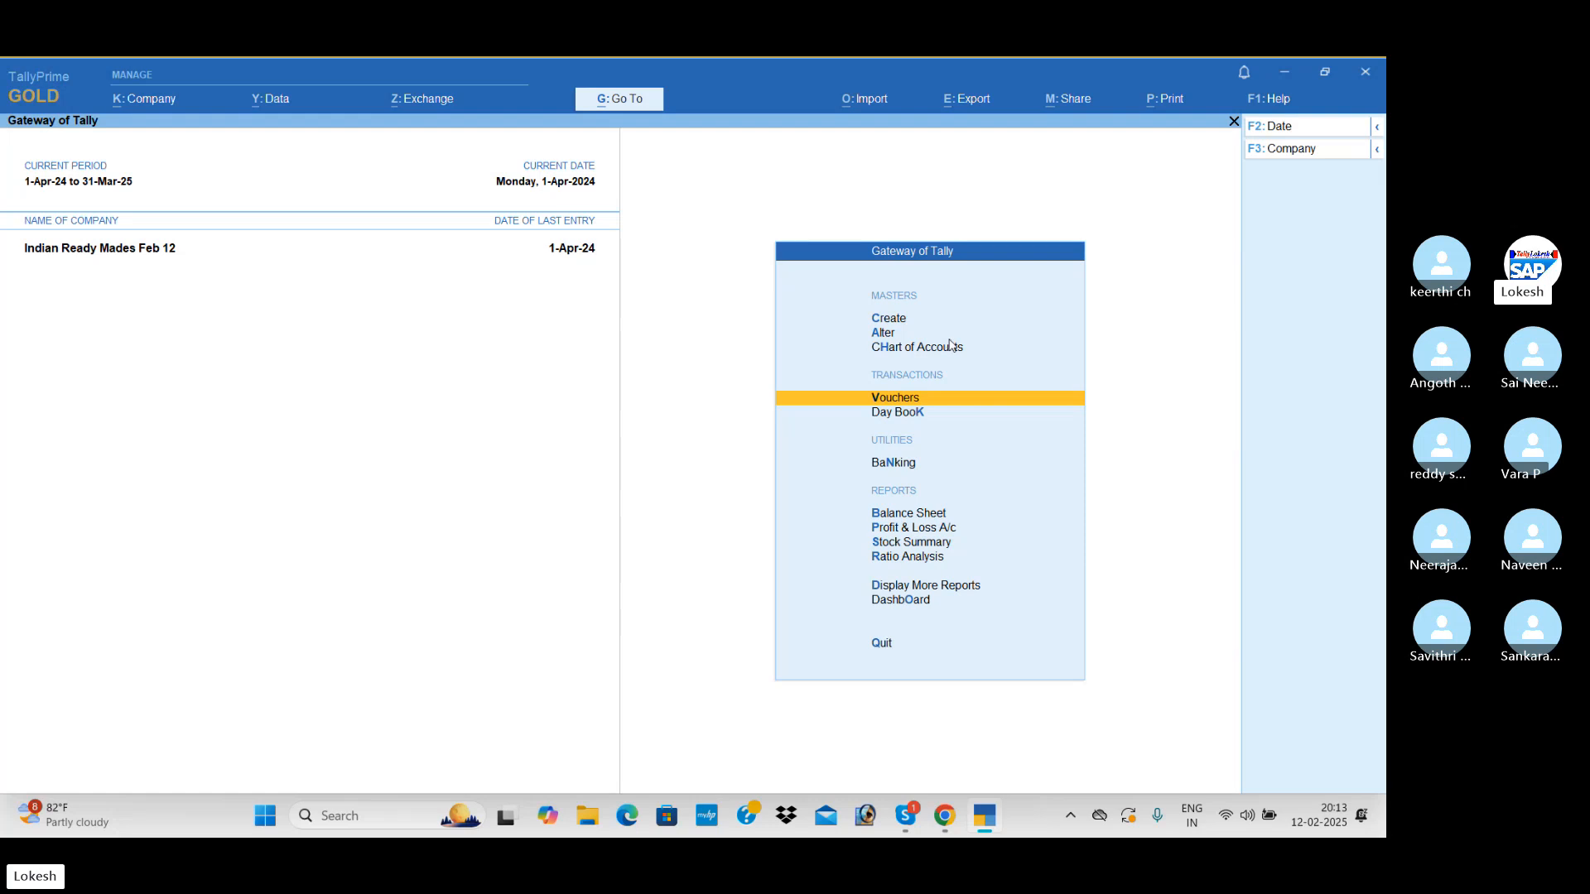
{"action": "key", "text": "Up"}
{"action": "key", "text": "Up"}
{"action": "key", "text": "Up"}
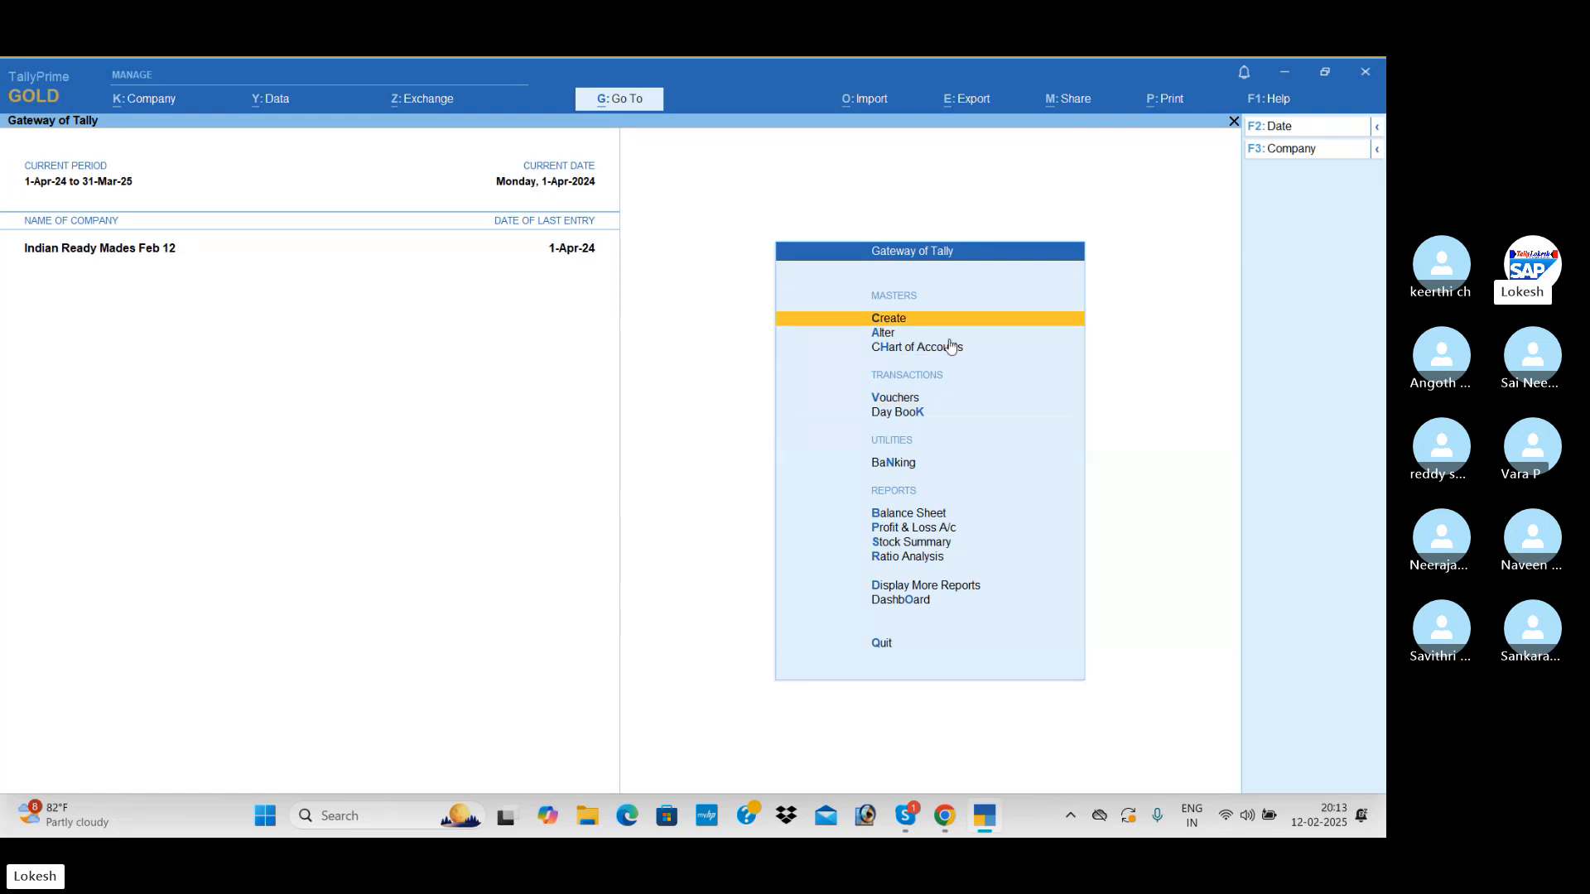
{"action": "key", "text": "Return"}
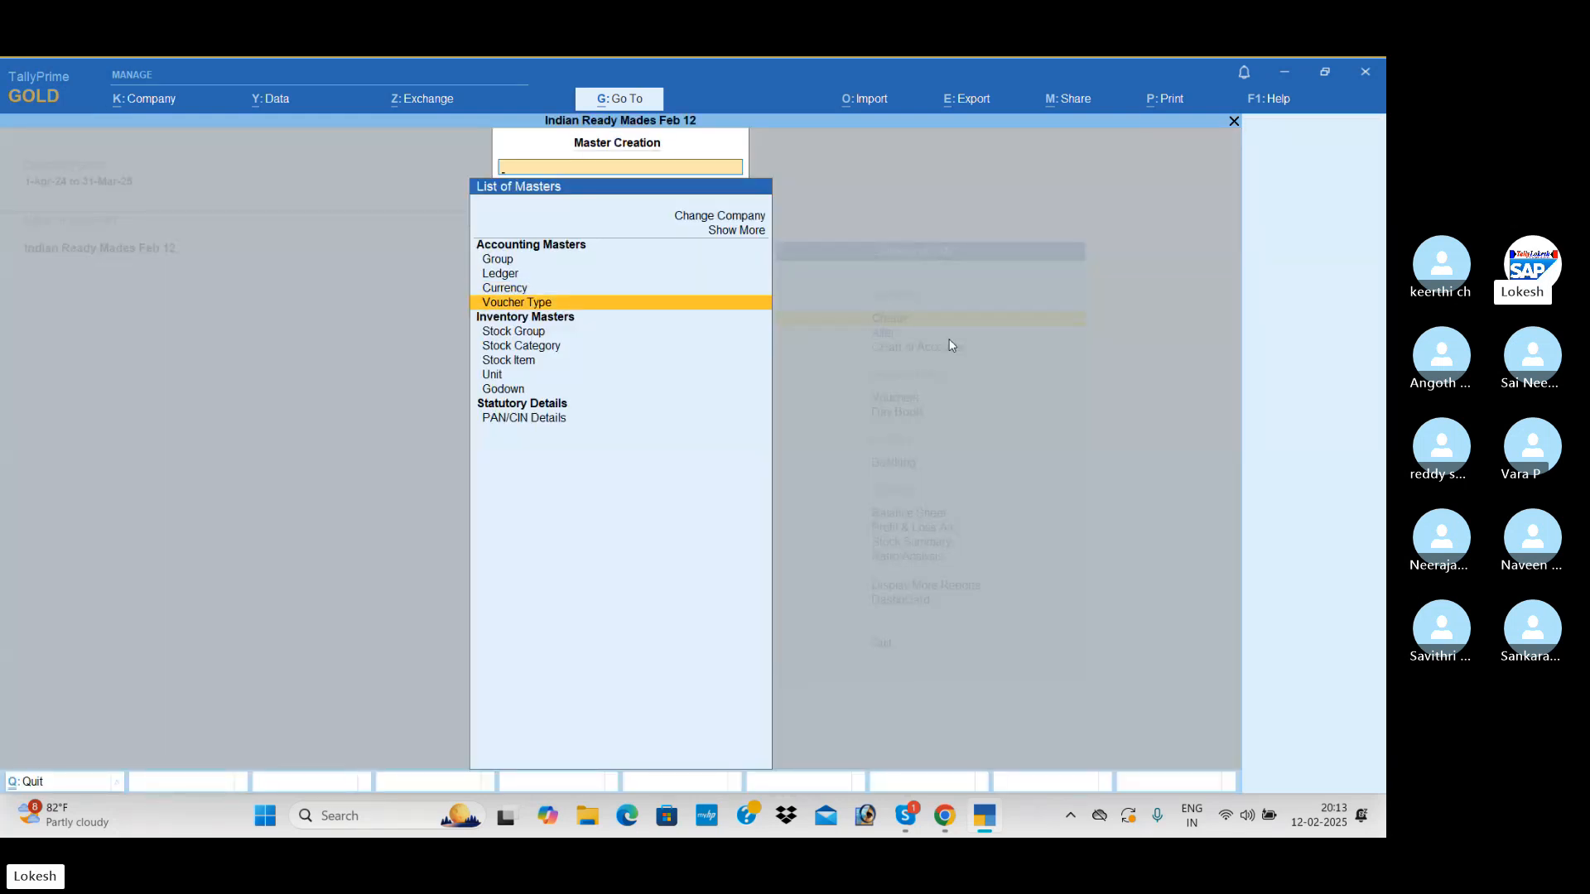
{"action": "key", "text": "Return"}
Name the new voucher type Manafacturing
{"action": "type", "text": "Manaf"}
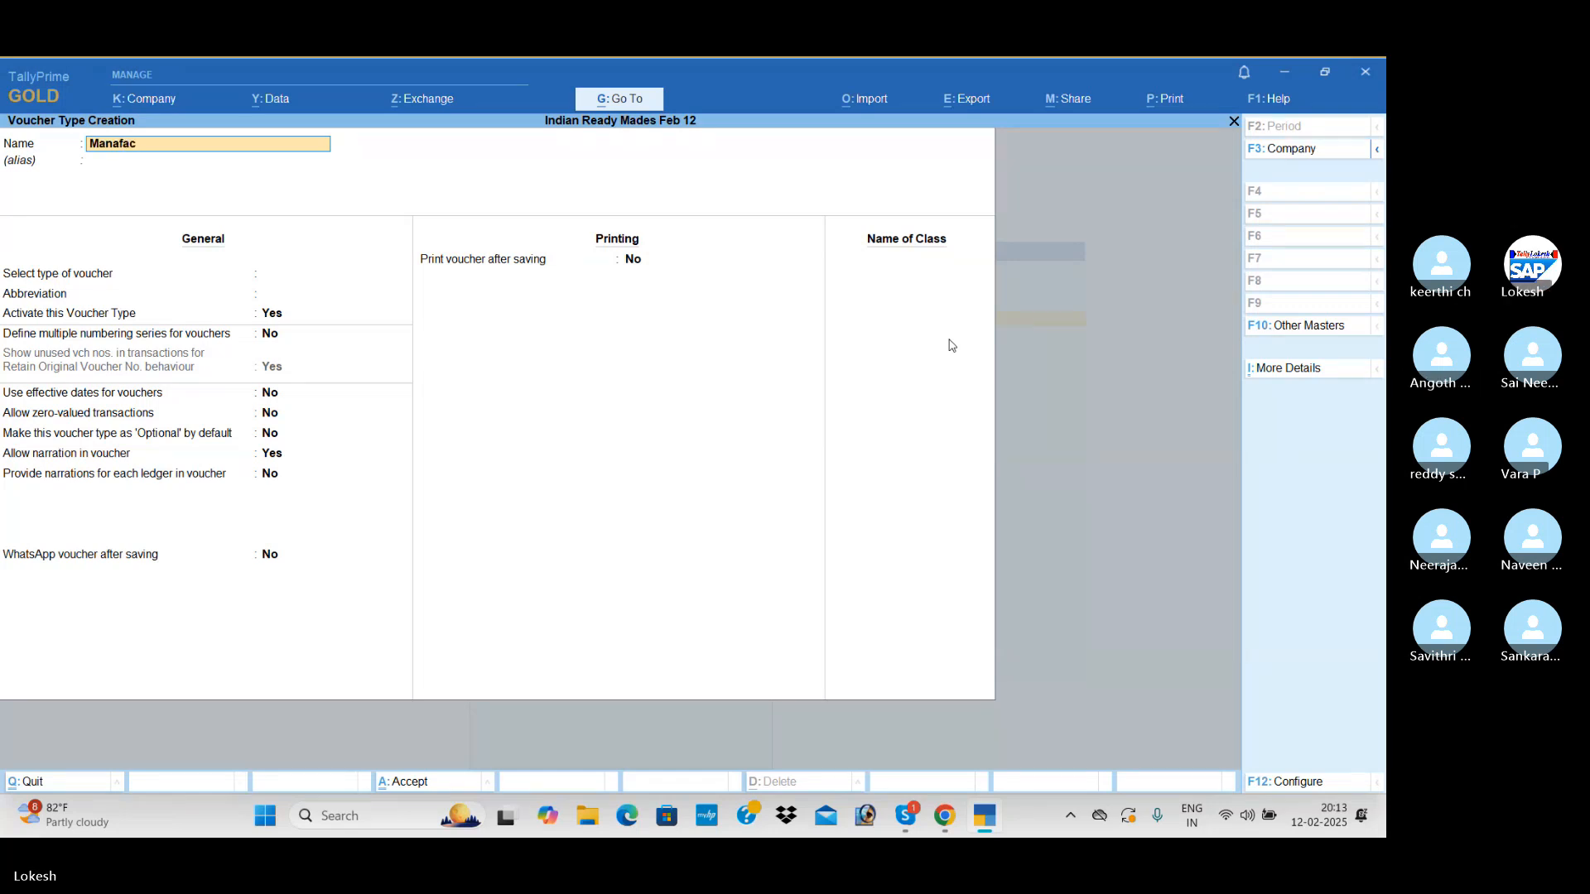
{"action": "type", "text": "acuri"}
{"action": "key", "text": "BackSpace"}
{"action": "type", "text": "turing"}
{"action": "key", "text": "Return"}
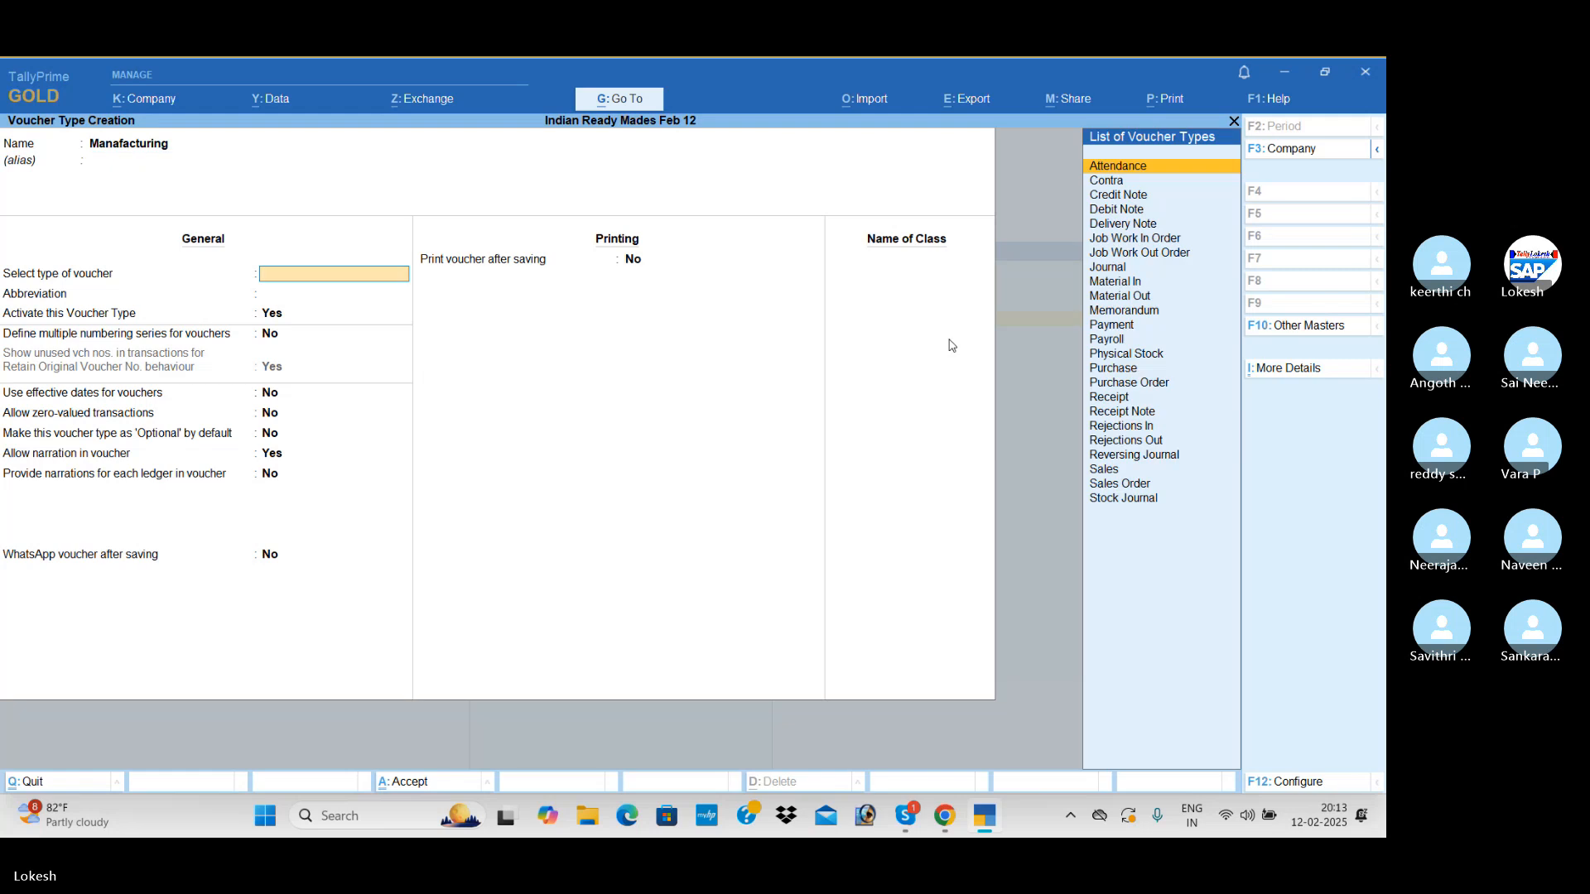
Base the Manafacturing voucher type on Stock Journal
{"action": "key", "text": "Down"}
{"action": "key", "text": "Down"}
{"action": "key", "text": "Down"}
{"action": "key", "text": "Down"}
{"action": "key", "text": "Down"}
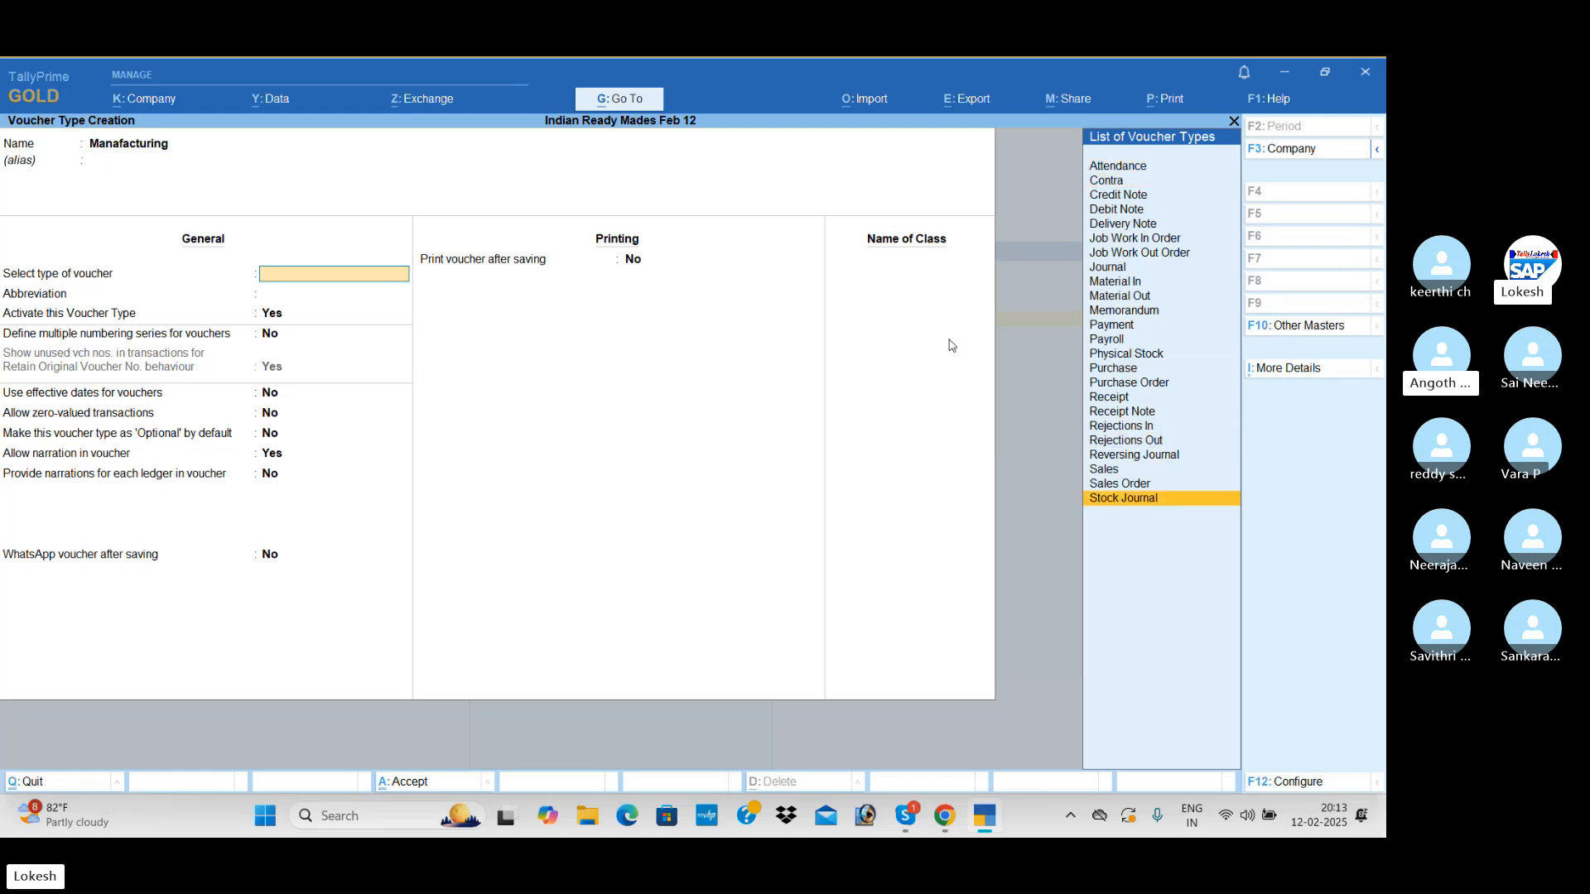
{"action": "key", "text": "Return"}
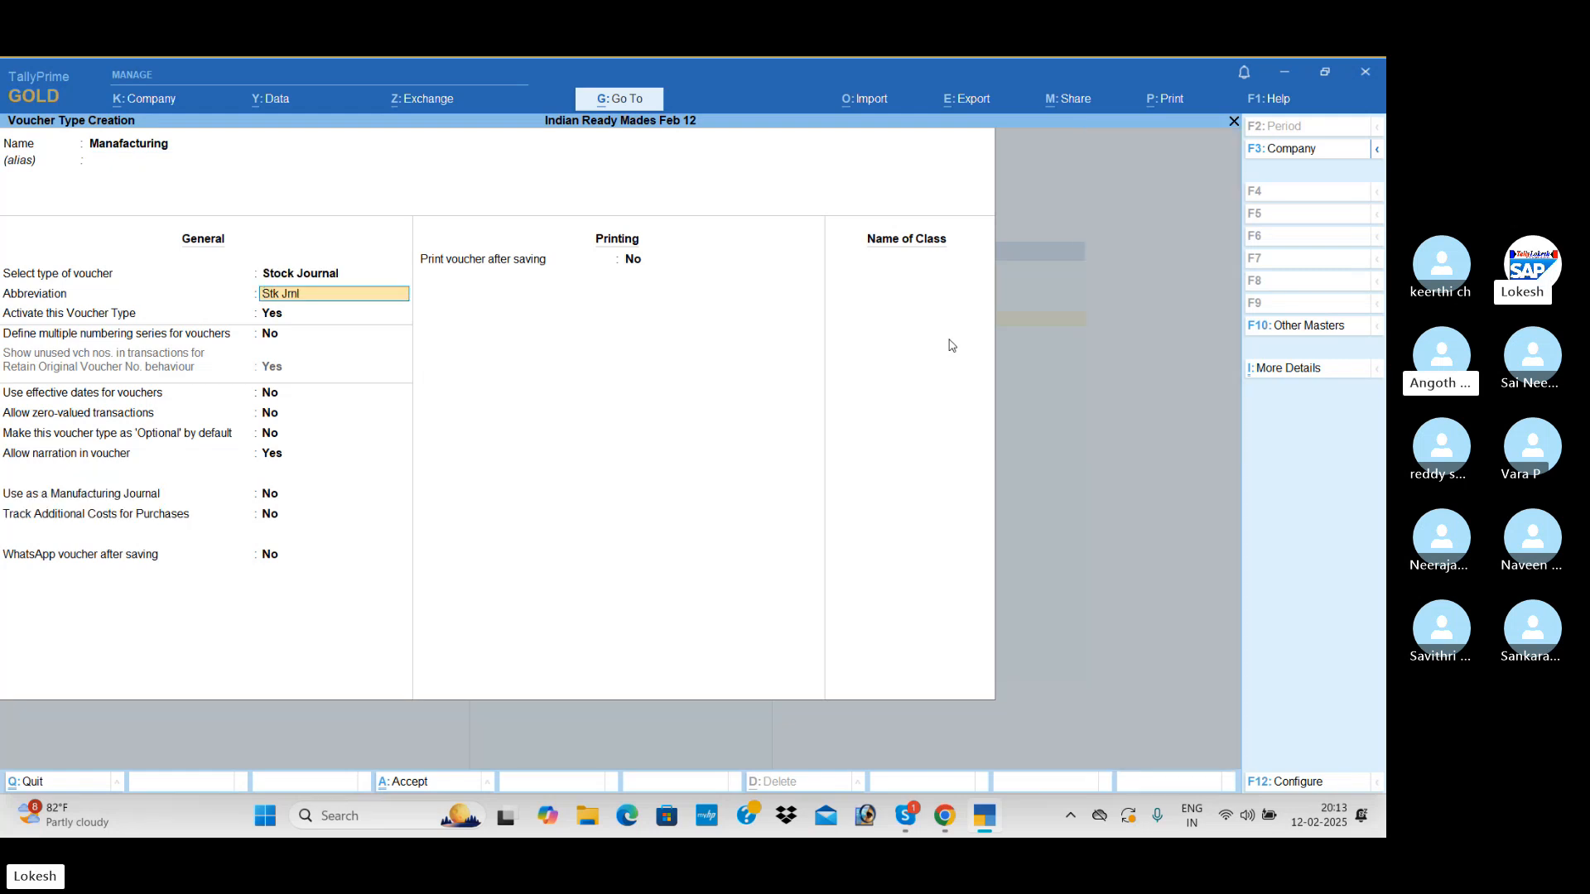
Enable the use of the voucher type as a manufacturing journal, keep the other defaults, and save it
{"action": "key", "text": "Return"}
{"action": "key", "text": "Return"}
{"action": "key", "text": "Return"}
{"action": "key", "text": "Return"}
{"action": "key", "text": "Return"}
{"action": "key", "text": "Return"}
{"action": "key", "text": "Return"}
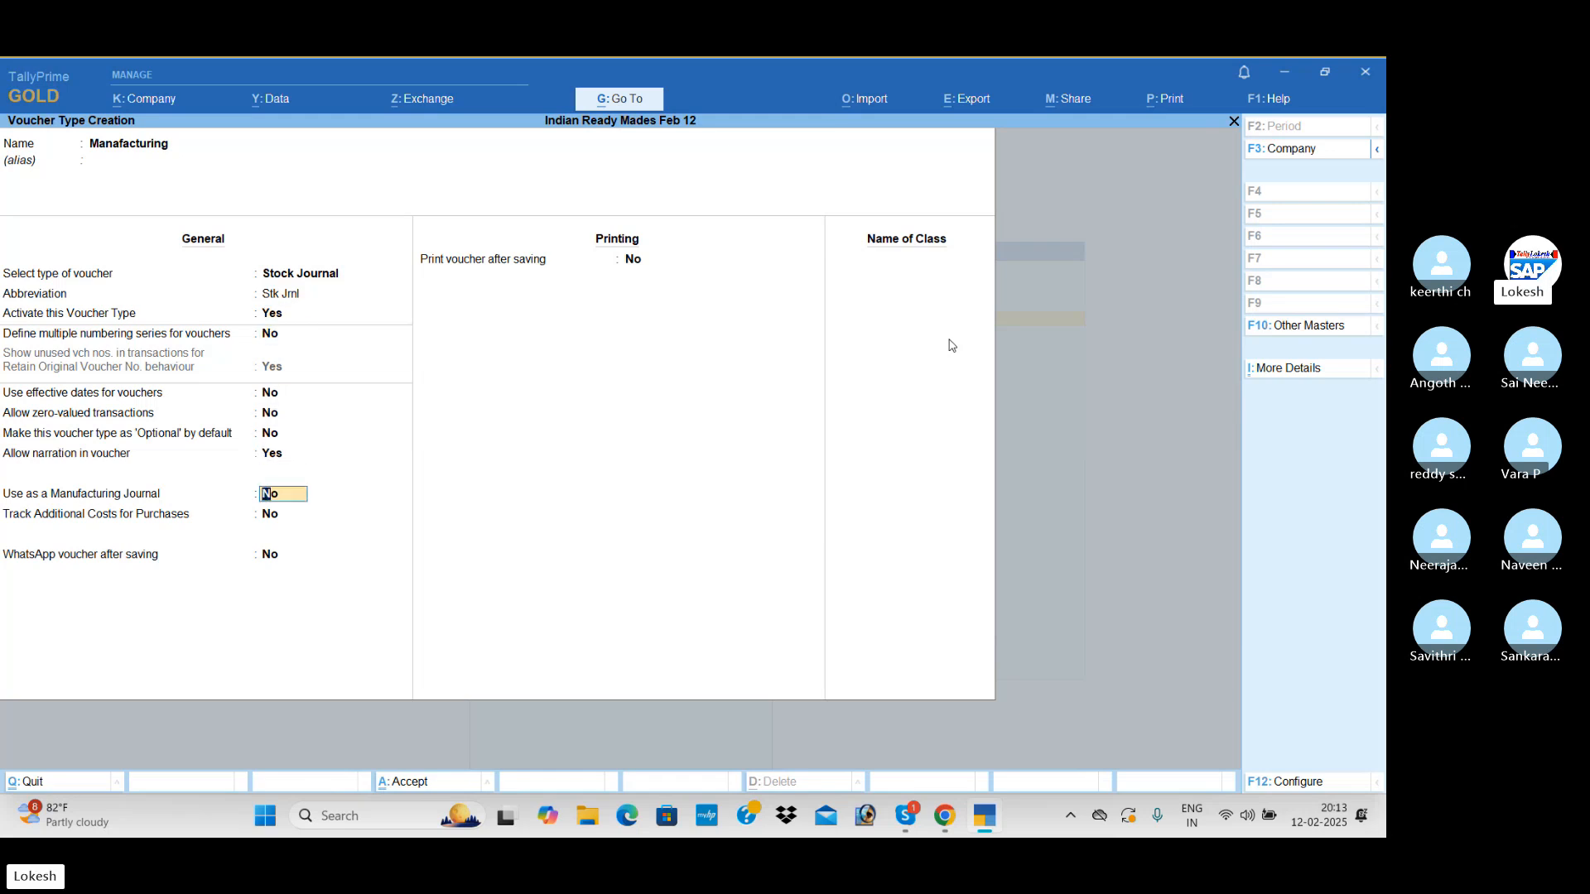
{"action": "type", "text": "y"}
{"action": "key", "text": "Return"}
{"action": "key", "text": "Return"}
{"action": "key", "text": "Return"}
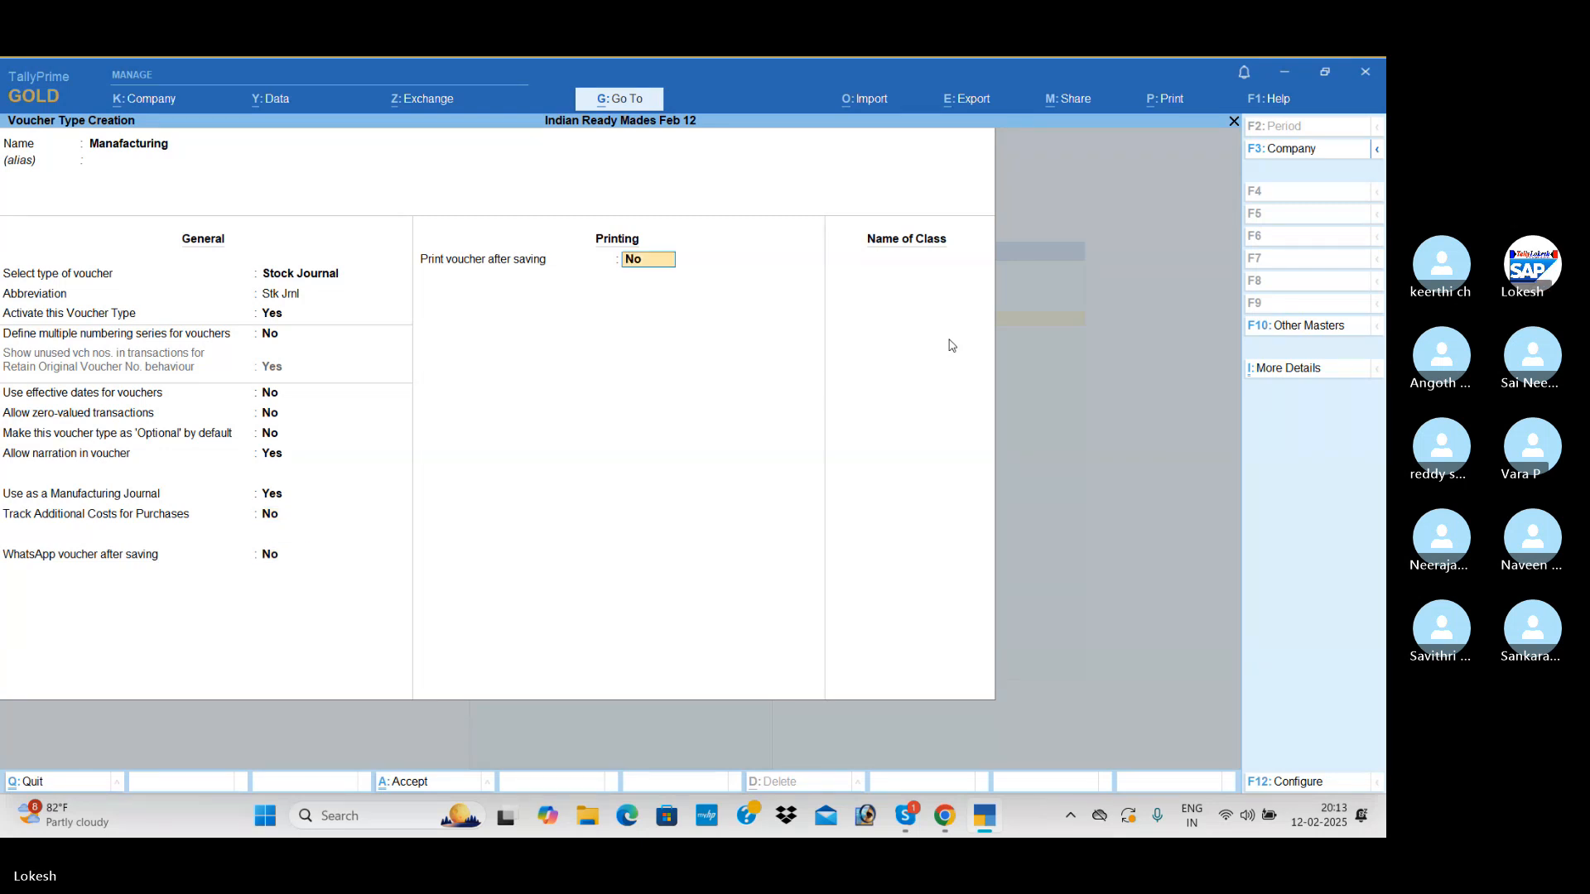
{"action": "key", "text": "Return"}
{"action": "key", "text": "y"}
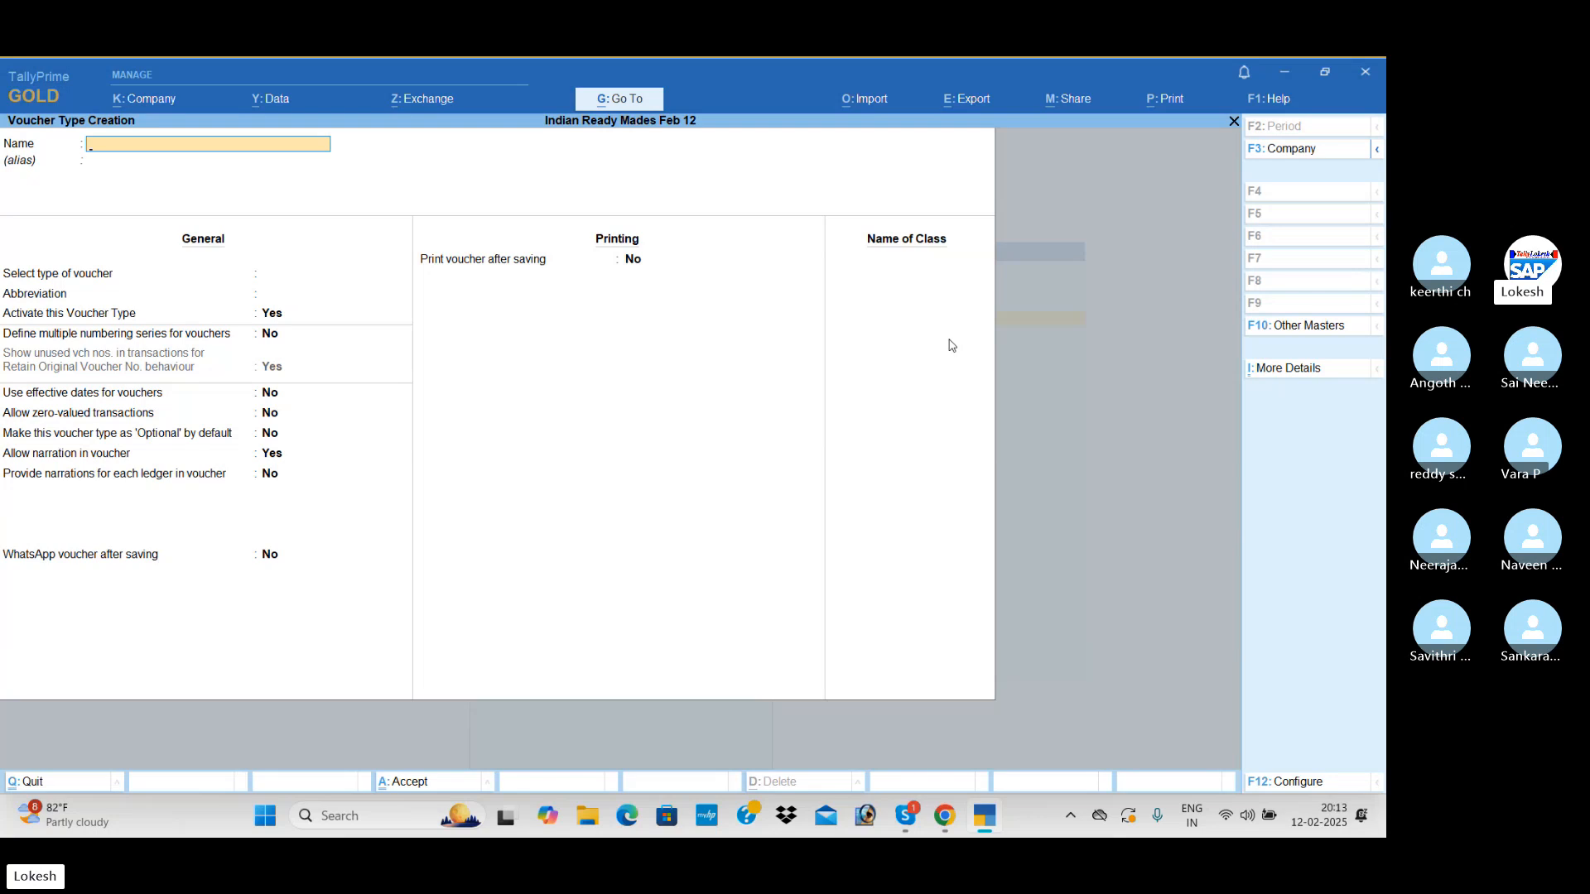
Leave voucher type creation and open voucher entry from the Gateway of Tally
{"action": "key", "text": "Escape"}
{"action": "key", "text": "y"}
{"action": "key", "text": "Escape"}
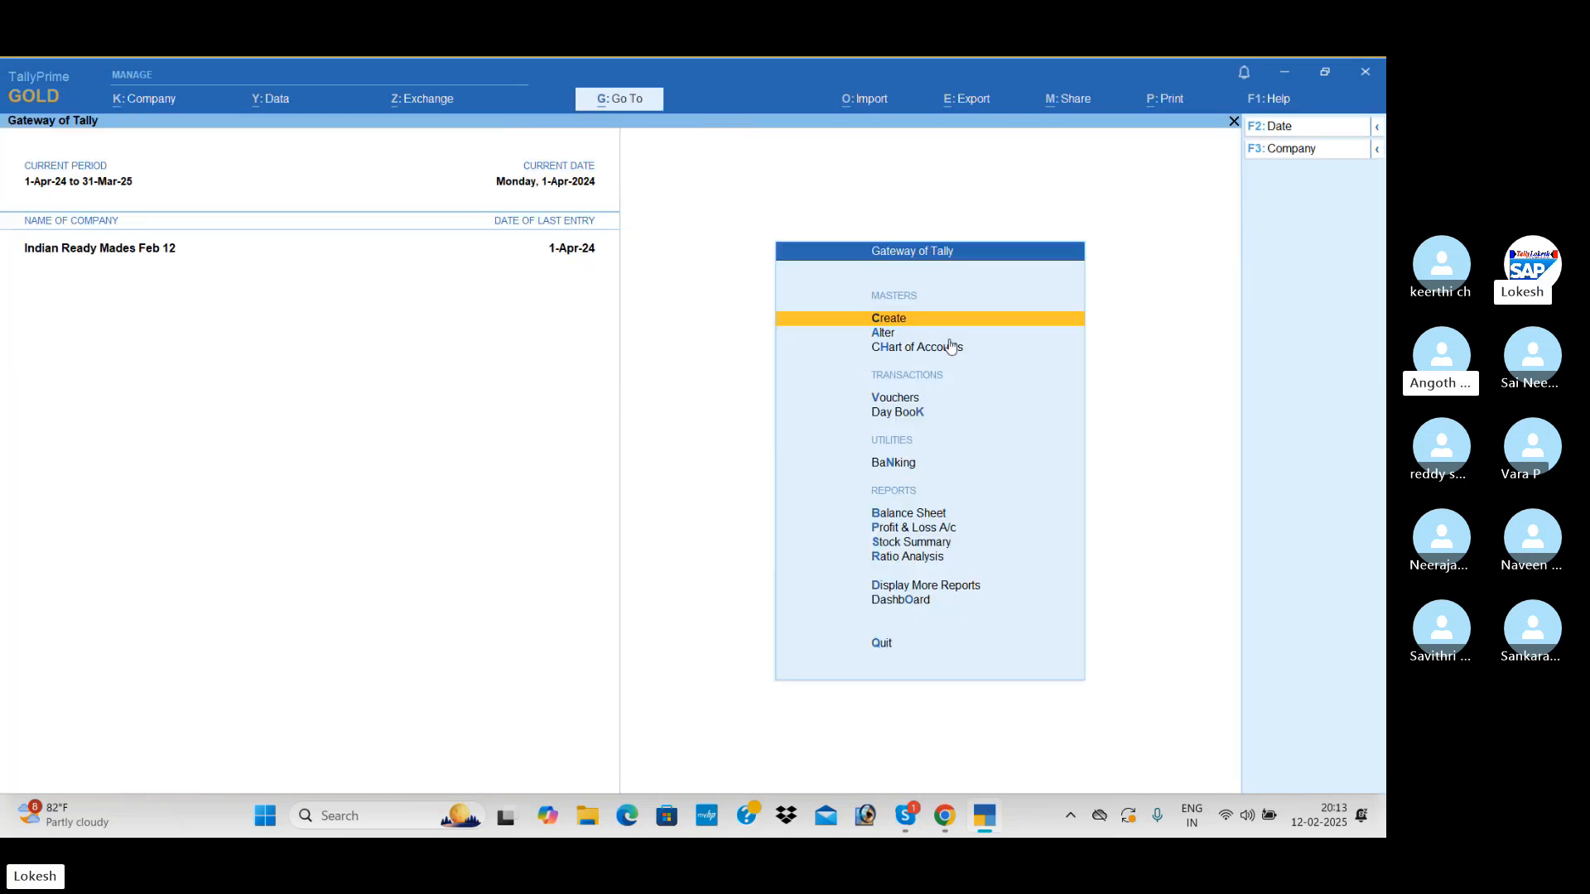
{"action": "key", "text": "Down"}
{"action": "key", "text": "Down"}
{"action": "key", "text": "Down"}
{"action": "key", "text": "Return"}
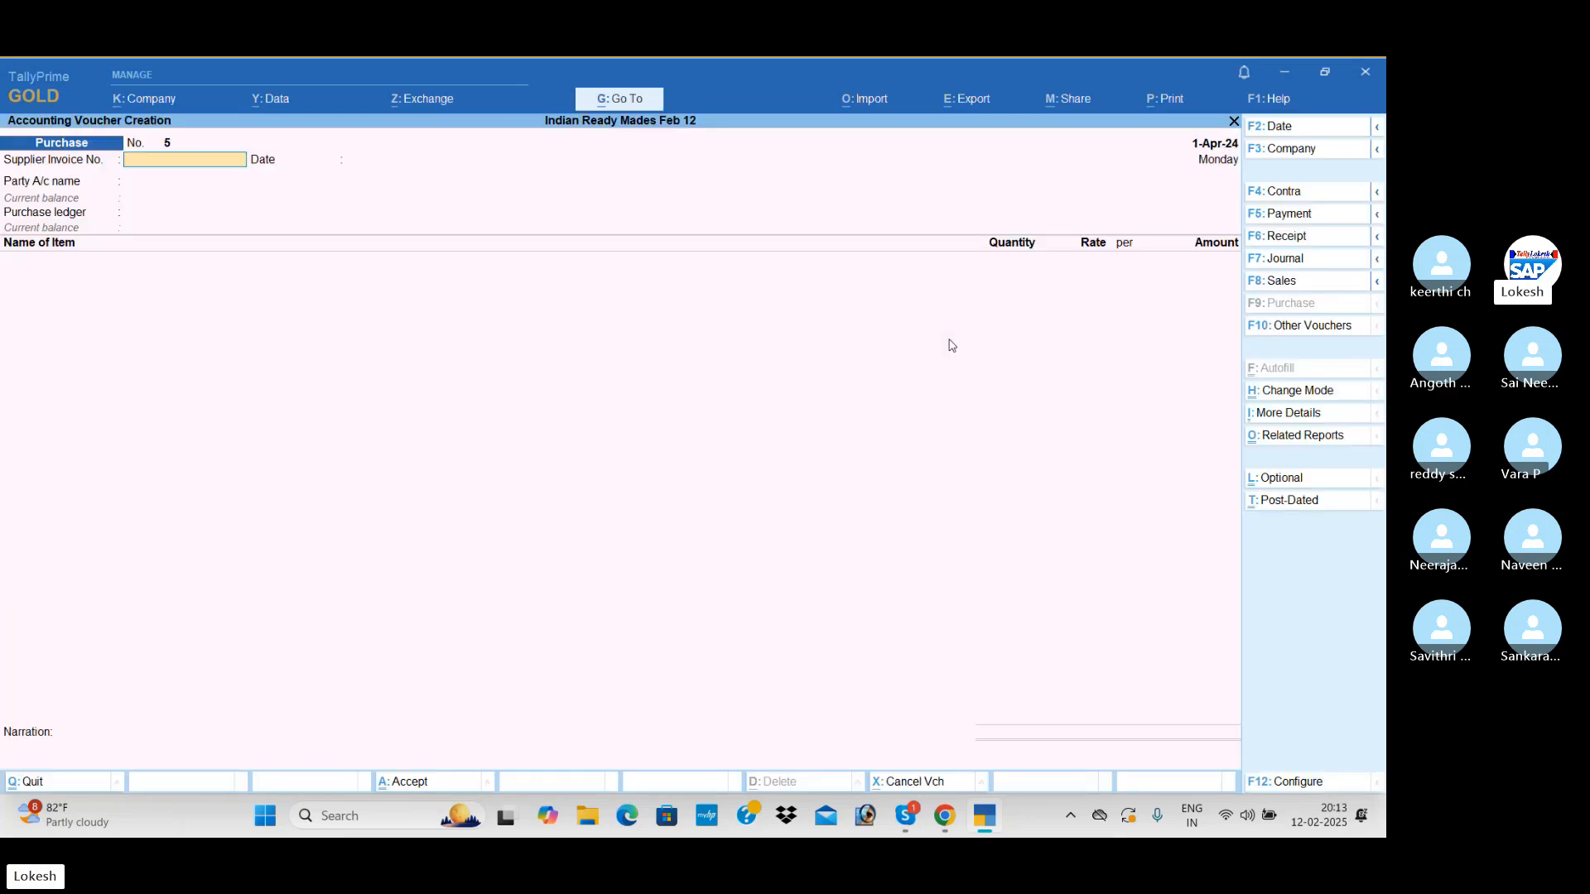
Switch voucher entry from Purchase to the Manafacturing inventory voucher type
{"action": "left_click", "coordinate": [1319, 325]}
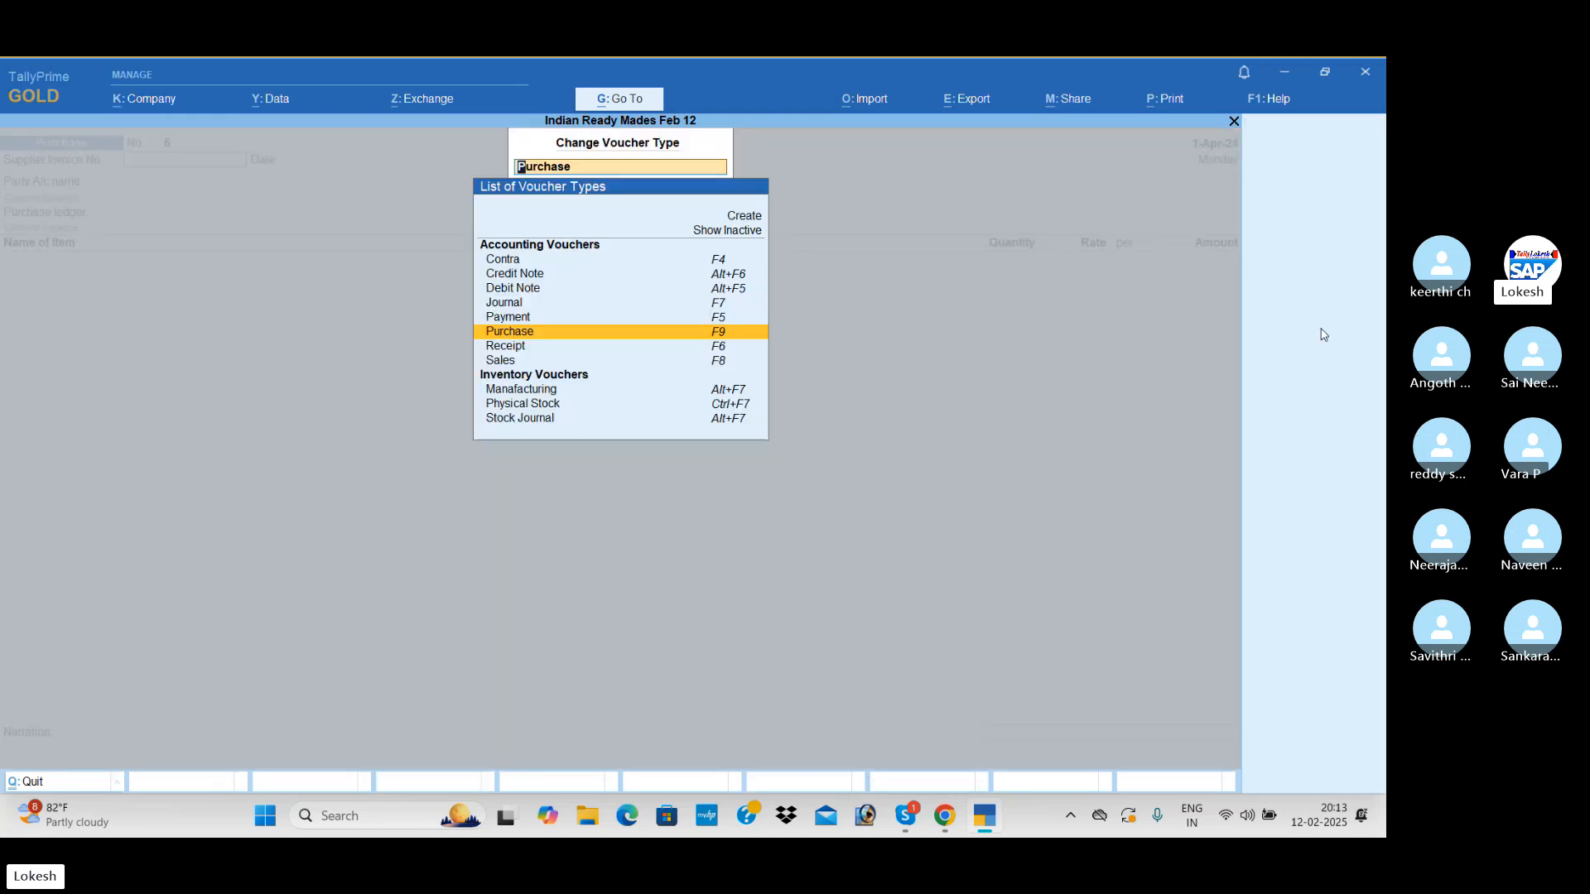
{"action": "key", "text": "Down"}
{"action": "key", "text": "Down"}
{"action": "key", "text": "Down"}
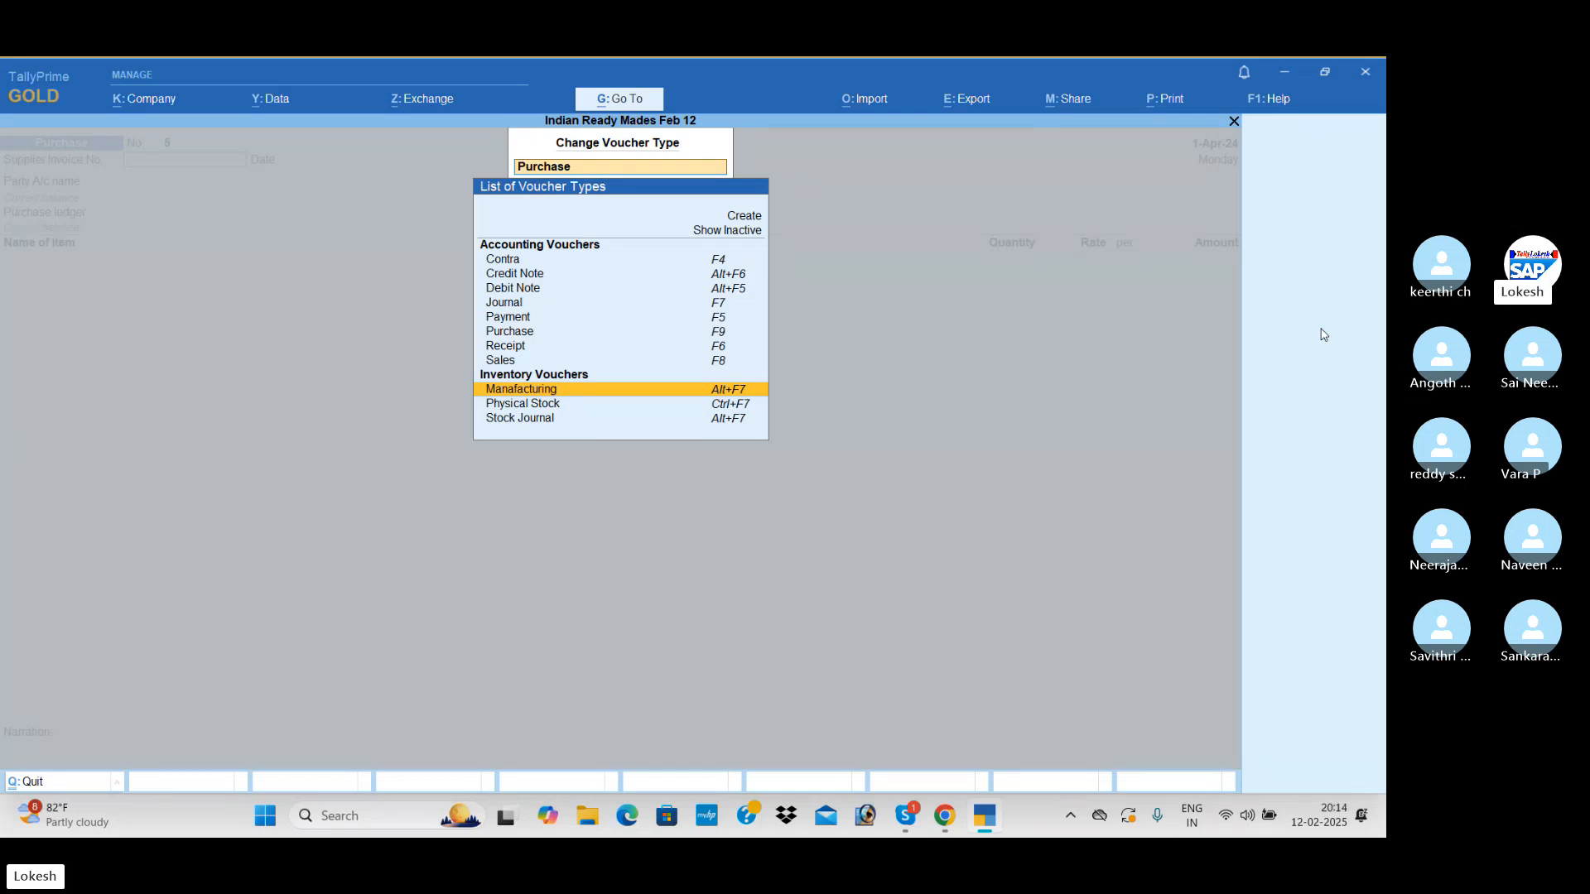
{"action": "key", "text": "Return"}
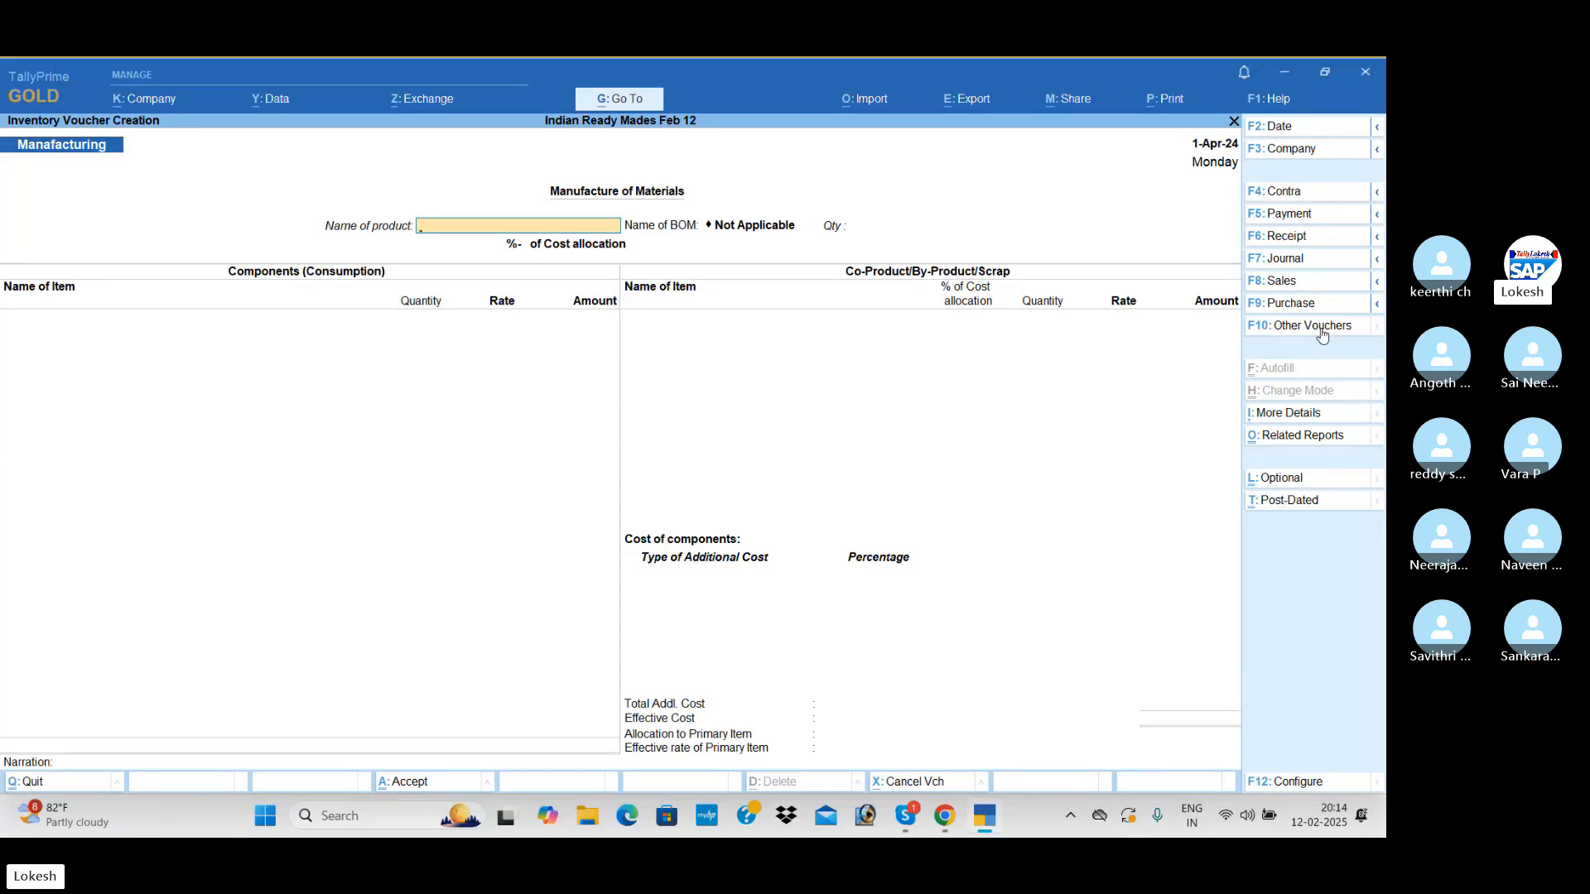
Choose Half Shirts as the product to manufacture, with no BOM and a quantity of 1,300 nos
{"action": "type", "text": "H"}
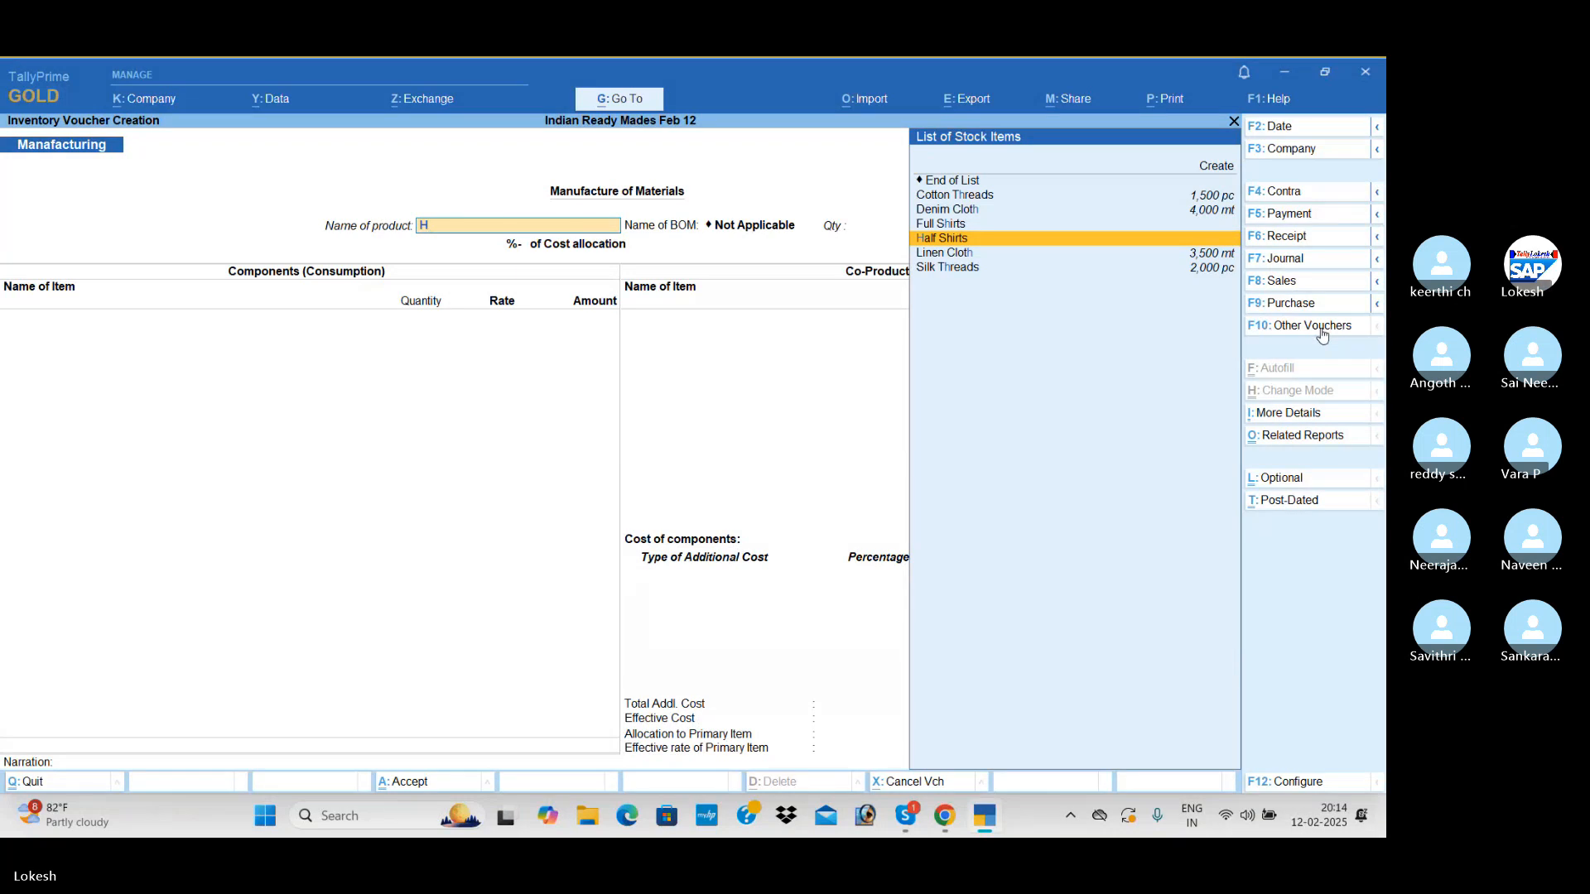
{"action": "key", "text": "Return"}
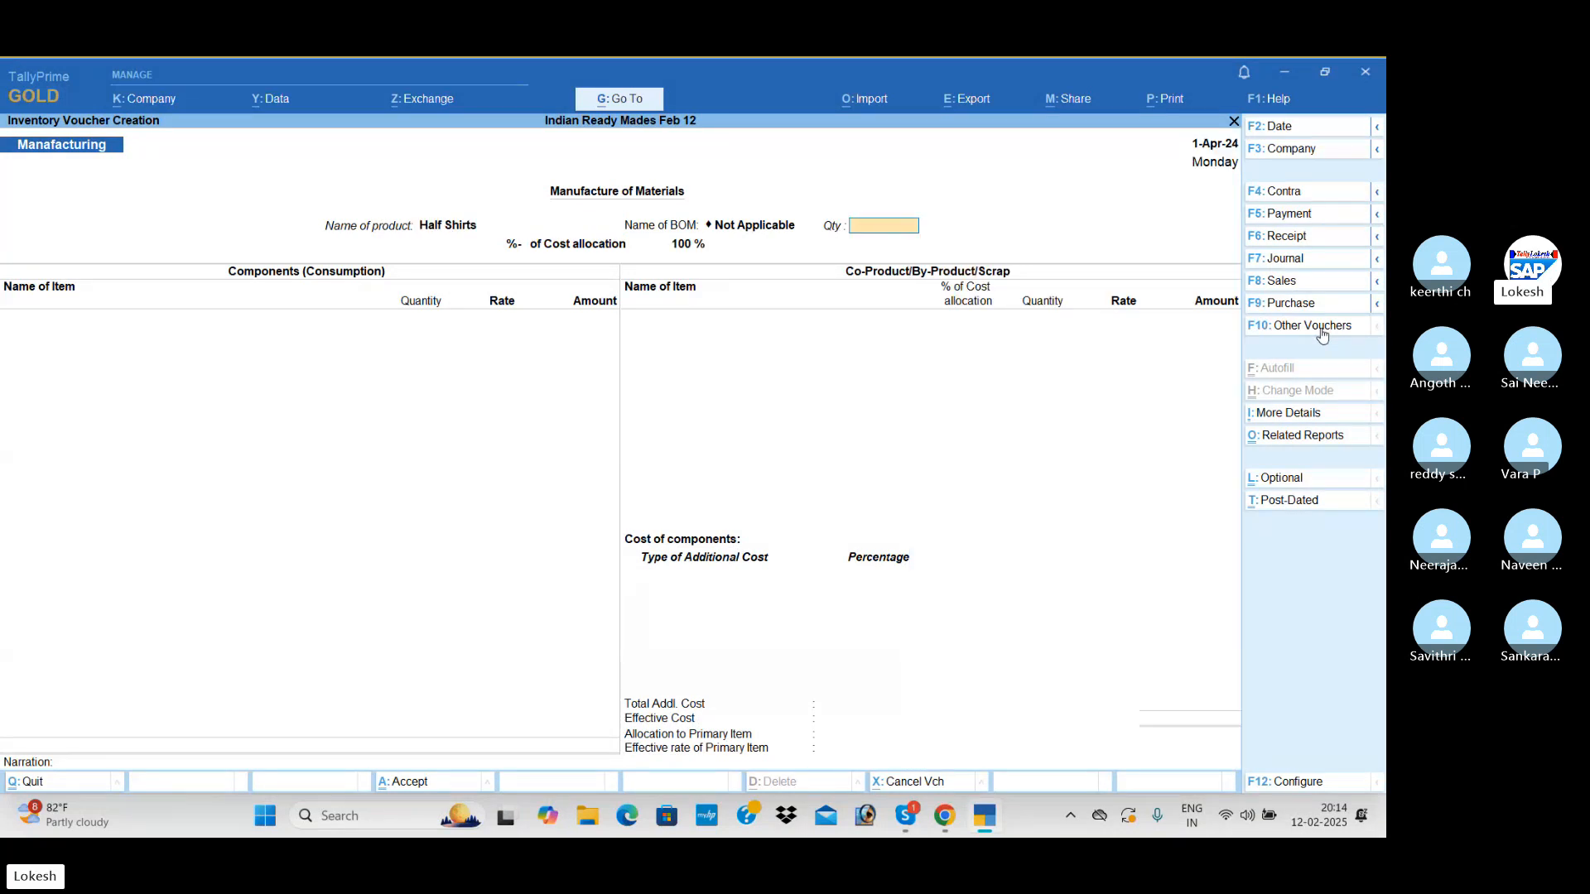
{"action": "type", "text": "1300"}
{"action": "key", "text": "Return"}
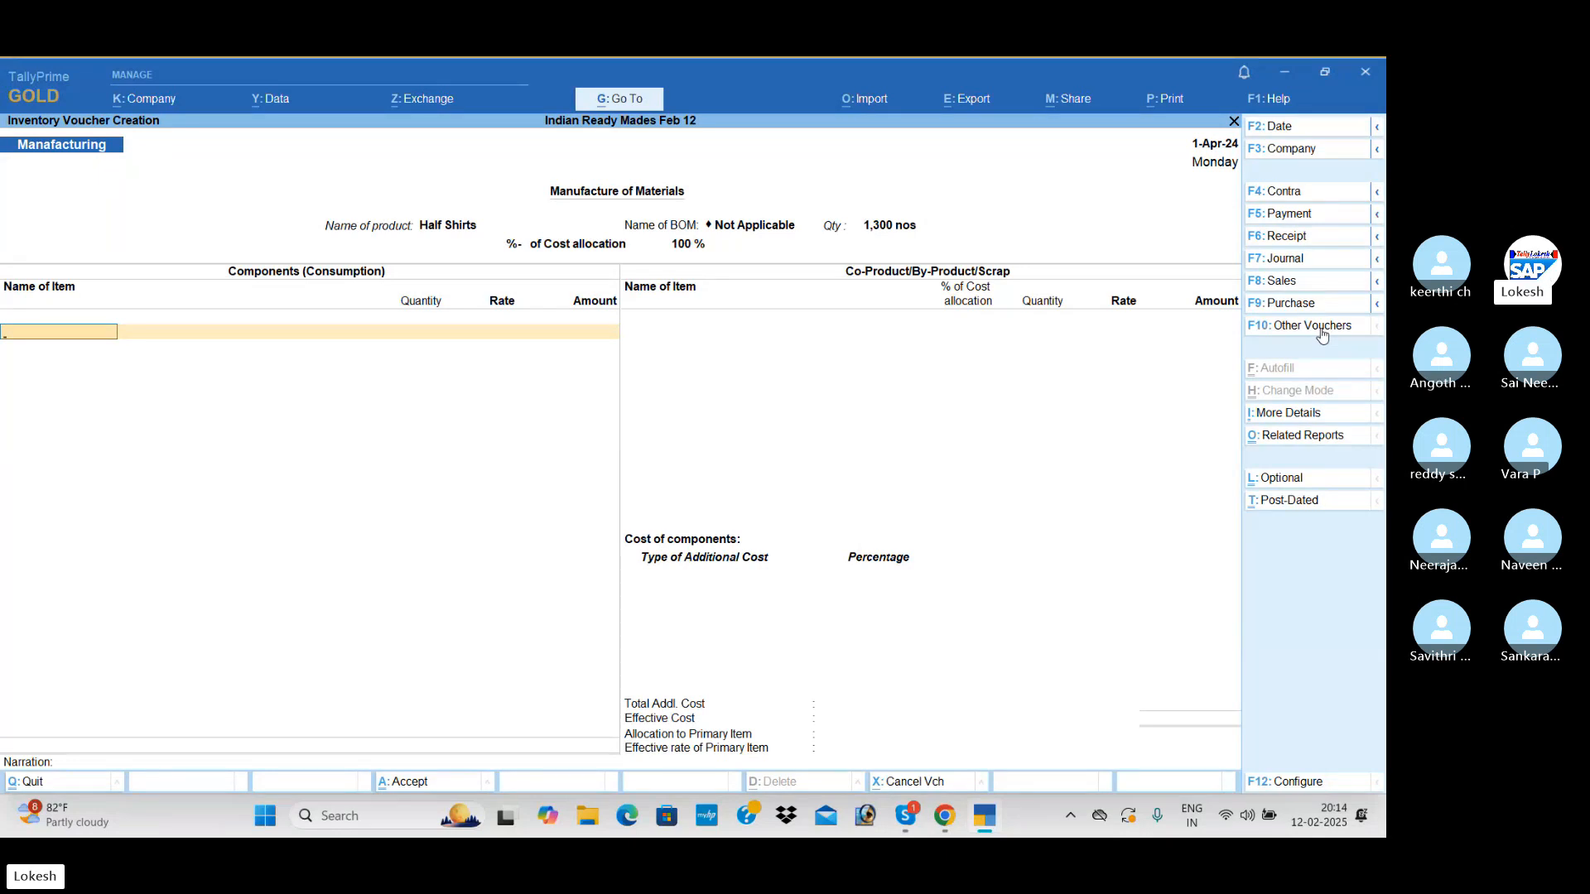
Add Denim Cloth as a consumed component with a quantity of 2,600 mt, keeping the suggested rate and amount
{"action": "type", "text": "D"}
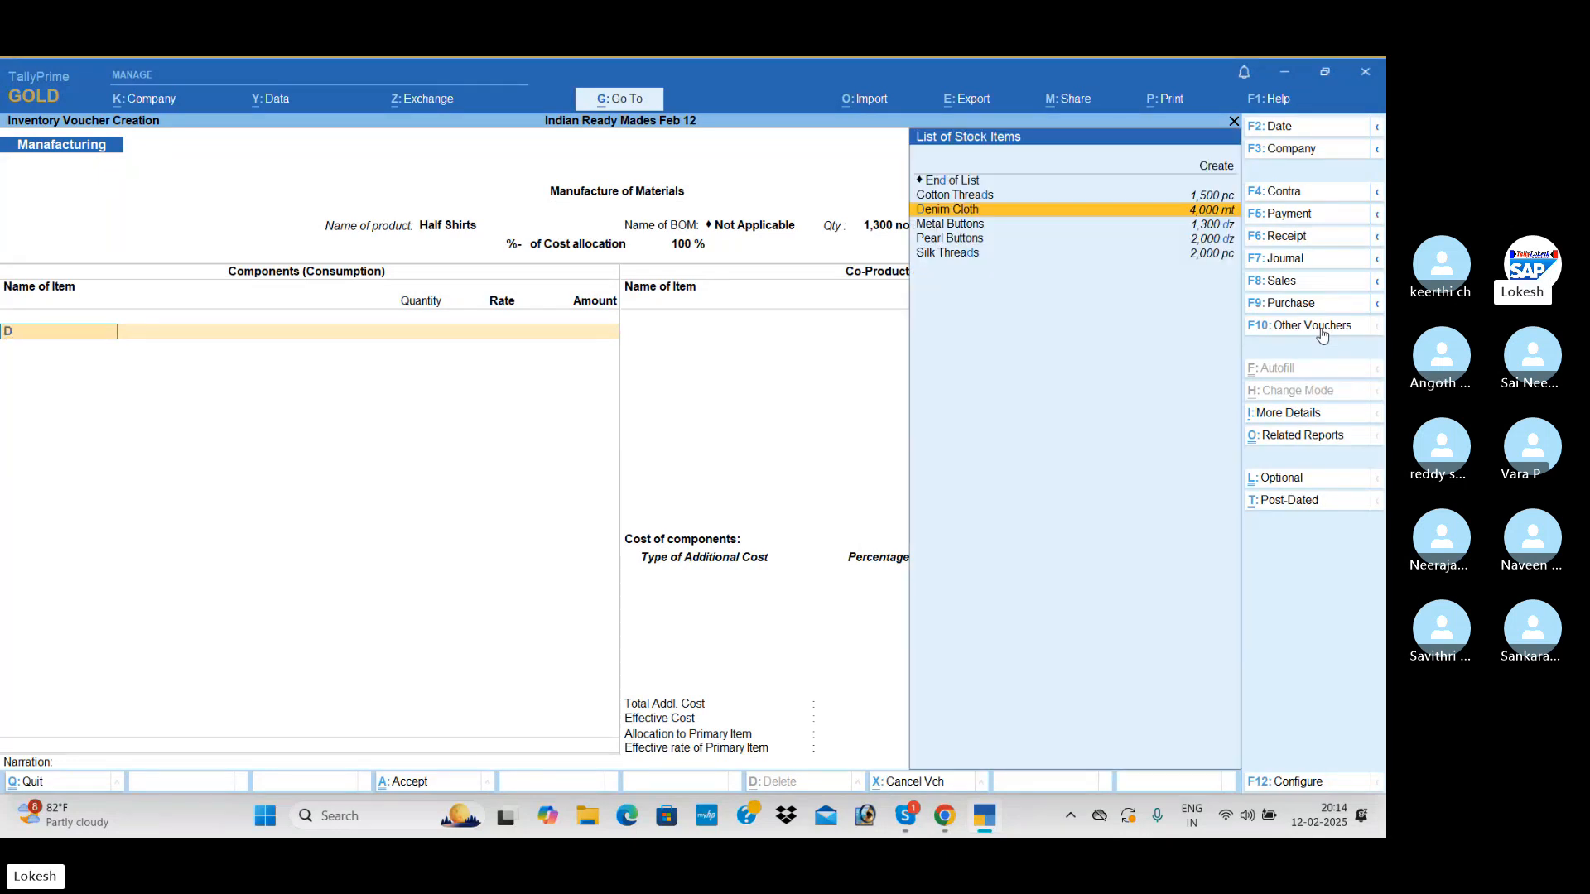
{"action": "key", "text": "Return"}
{"action": "type", "text": "2600"}
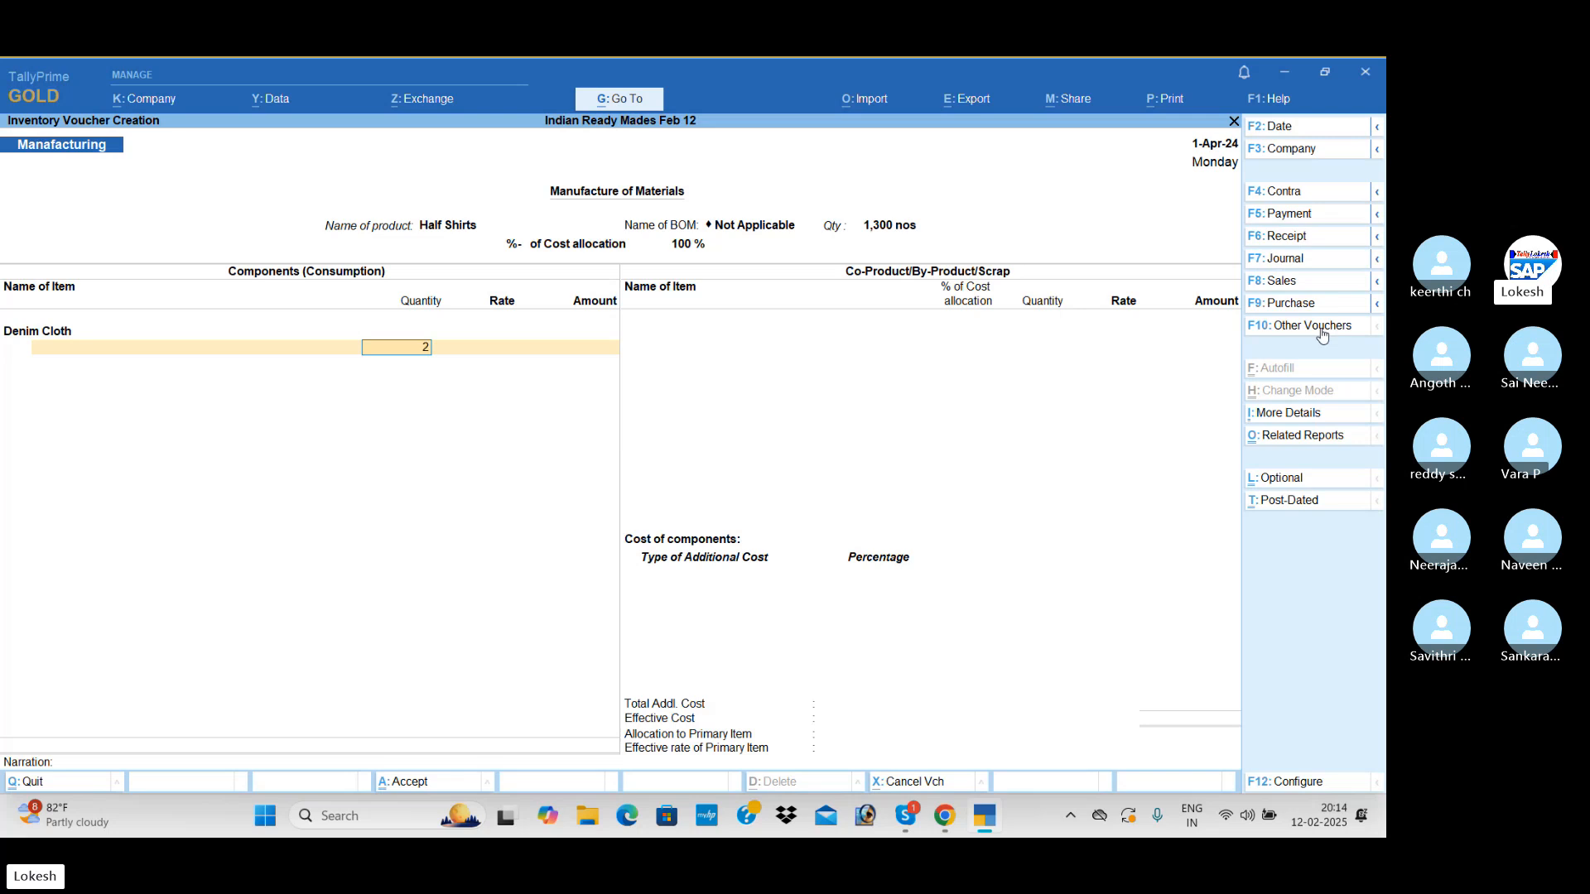
{"action": "key", "text": "Return"}
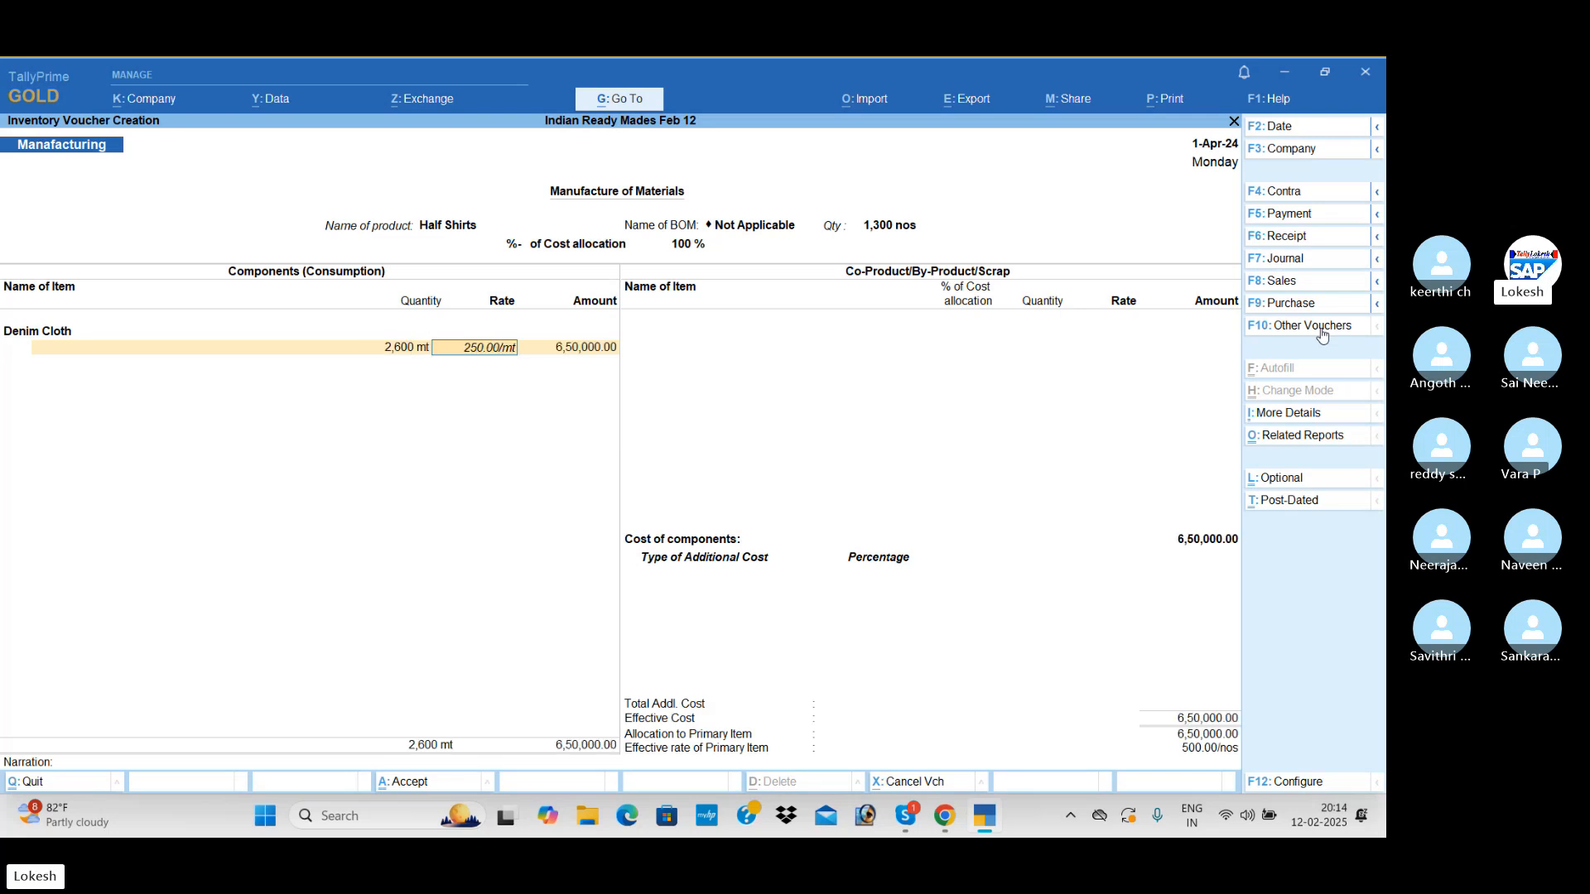
{"action": "key", "text": "Return"}
{"action": "key", "text": "Return"}
Add 867 dz of Pearl Buttons to the Half Shirts components, keeping the suggested rate and amount
{"action": "type", "text": "P"}
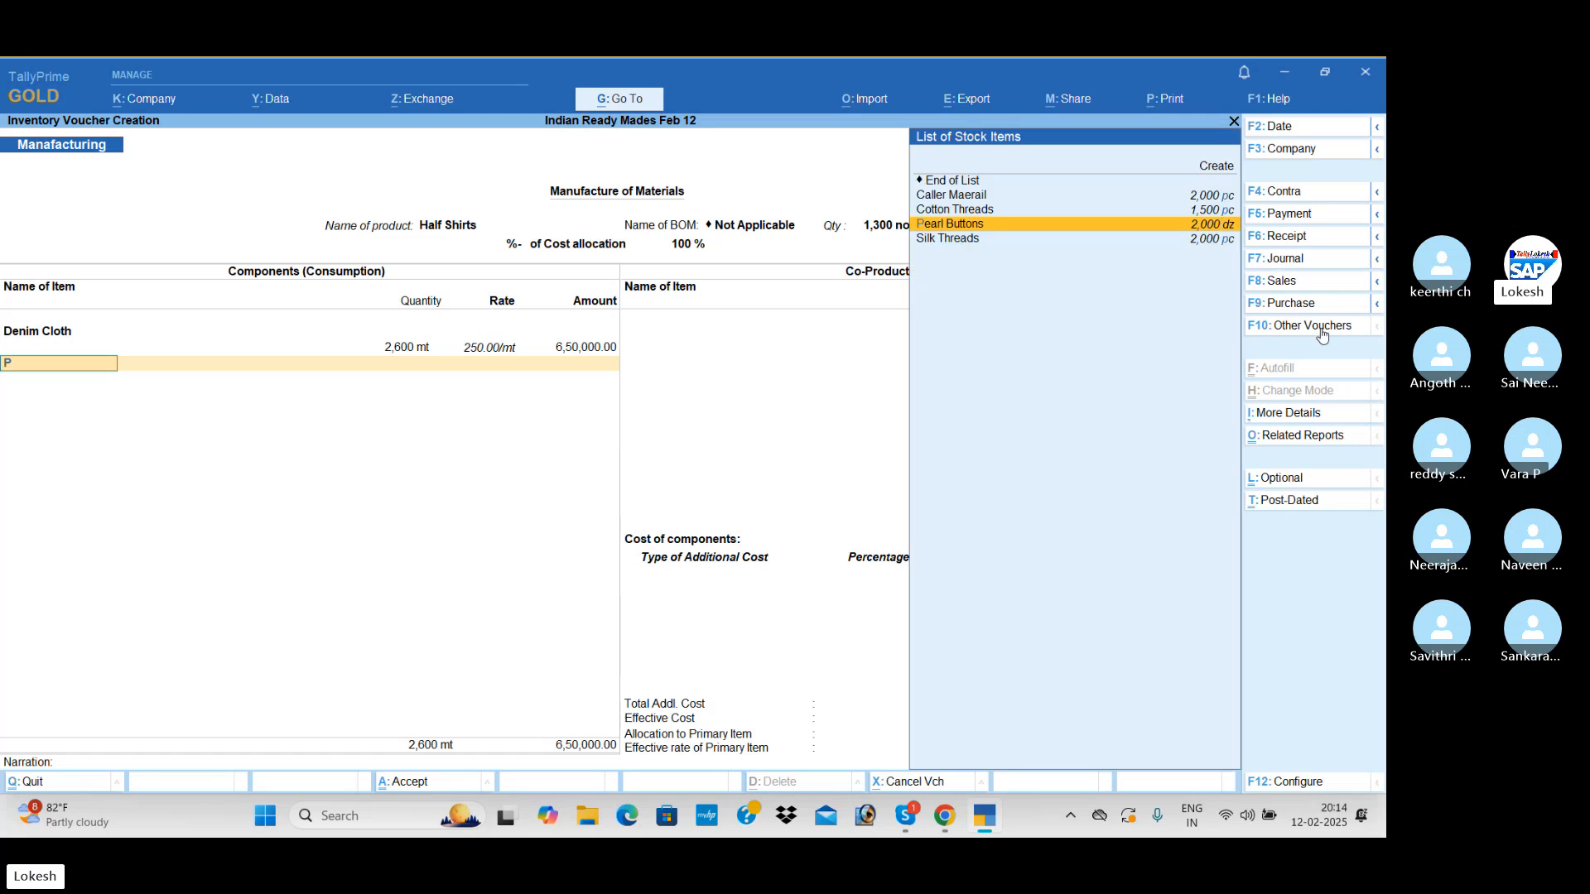
{"action": "key", "text": "Return"}
{"action": "type", "text": "867"}
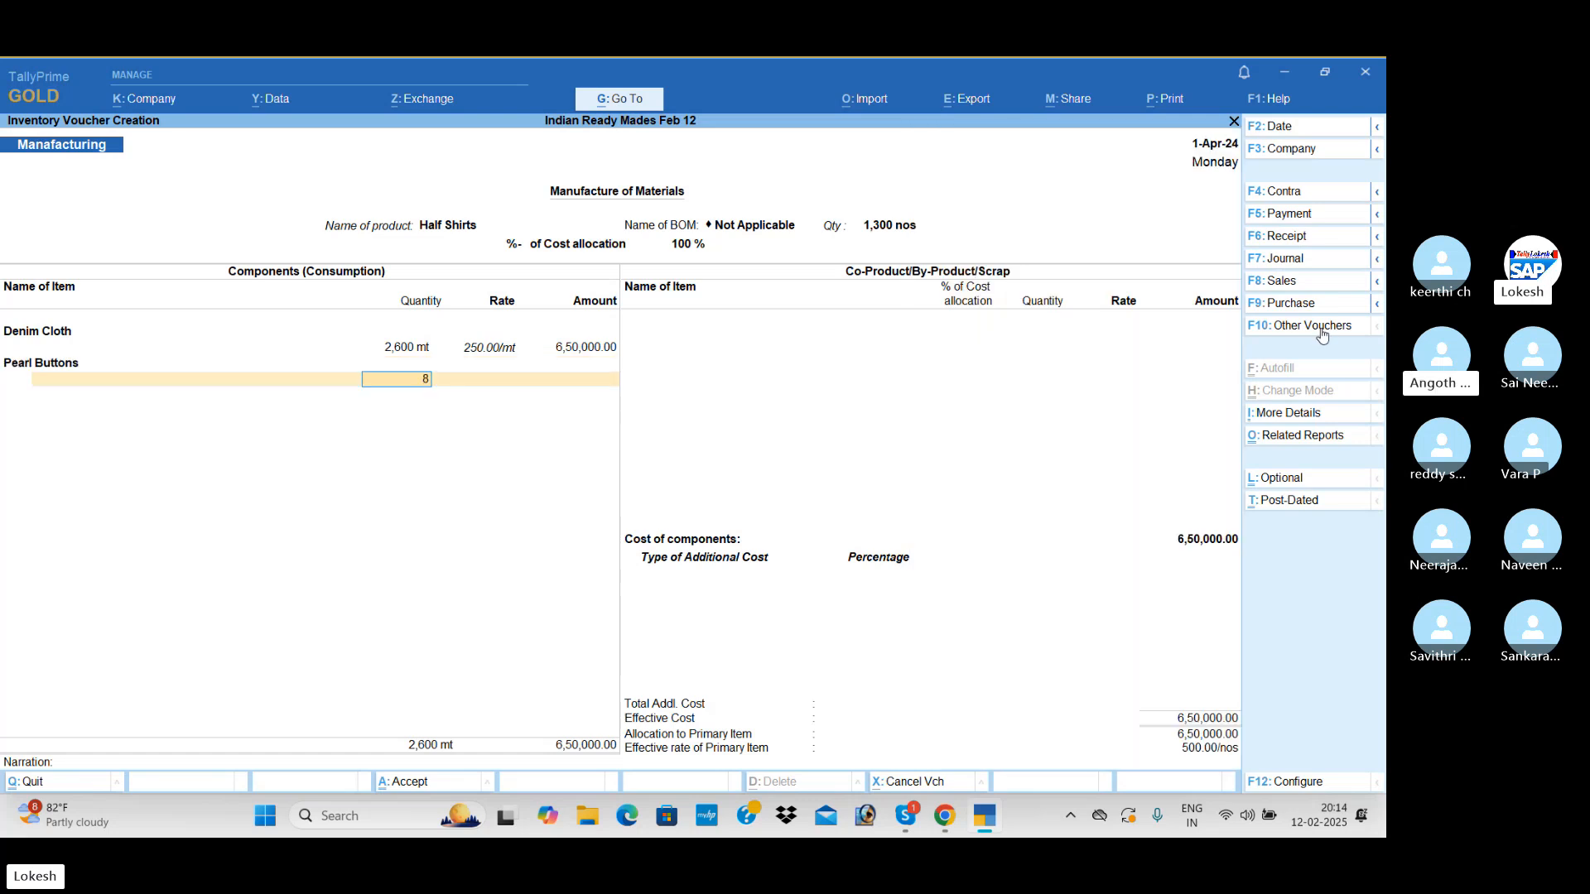
{"action": "key", "text": "Return"}
{"action": "key", "text": "Return"}
{"action": "key", "text": "Return"}
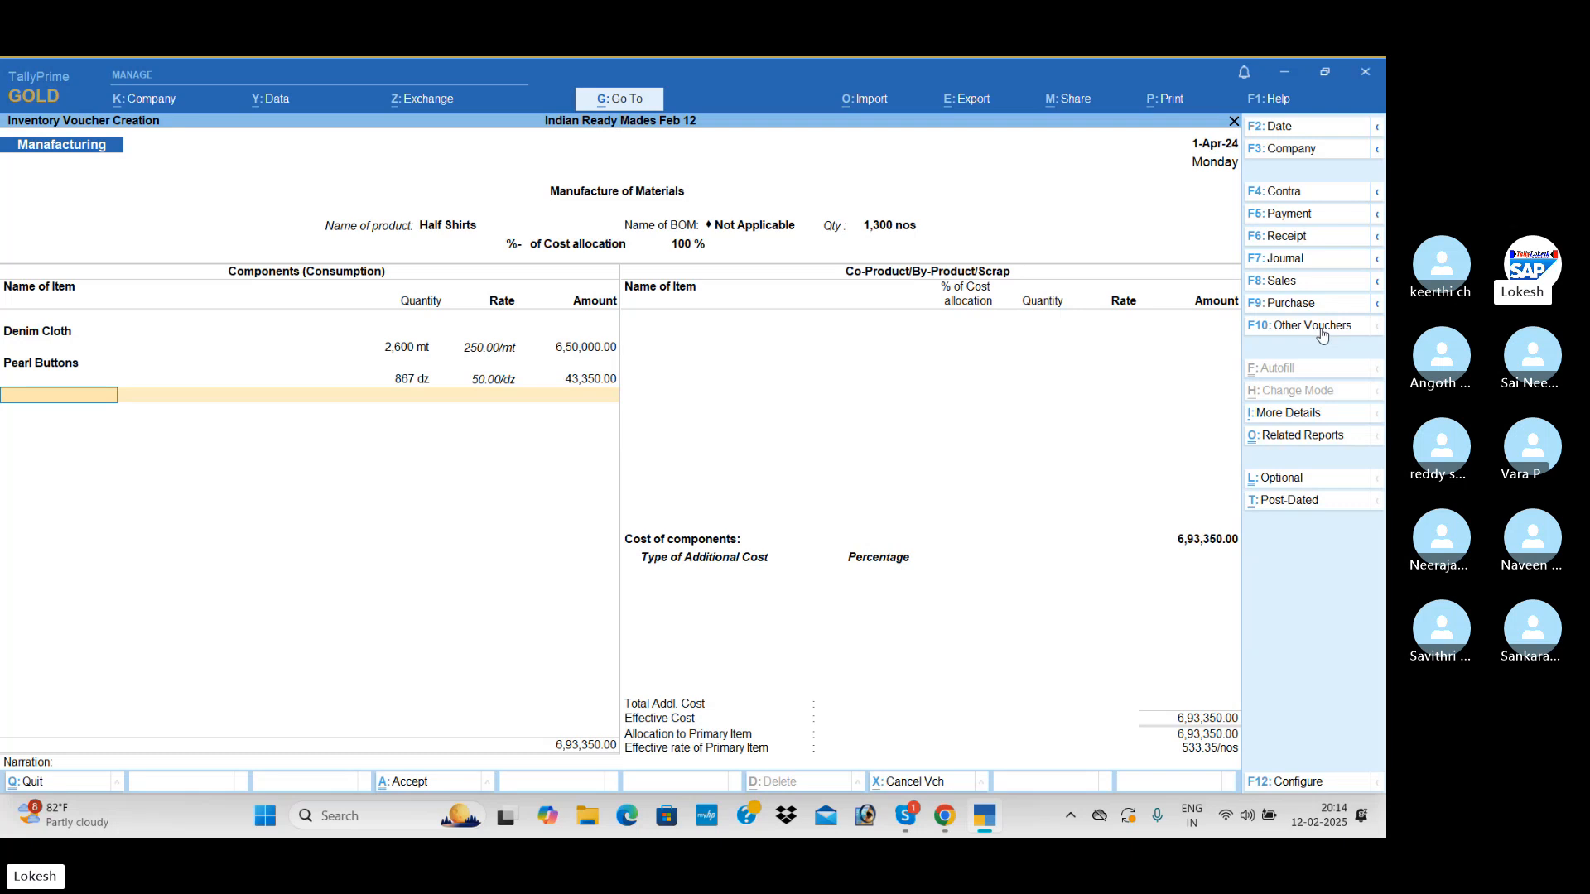
Add 1,300 pc of Cotton Threads to the Half Shirts components at the suggested rate
{"action": "type", "text": "C"}
{"action": "key", "text": "Down"}
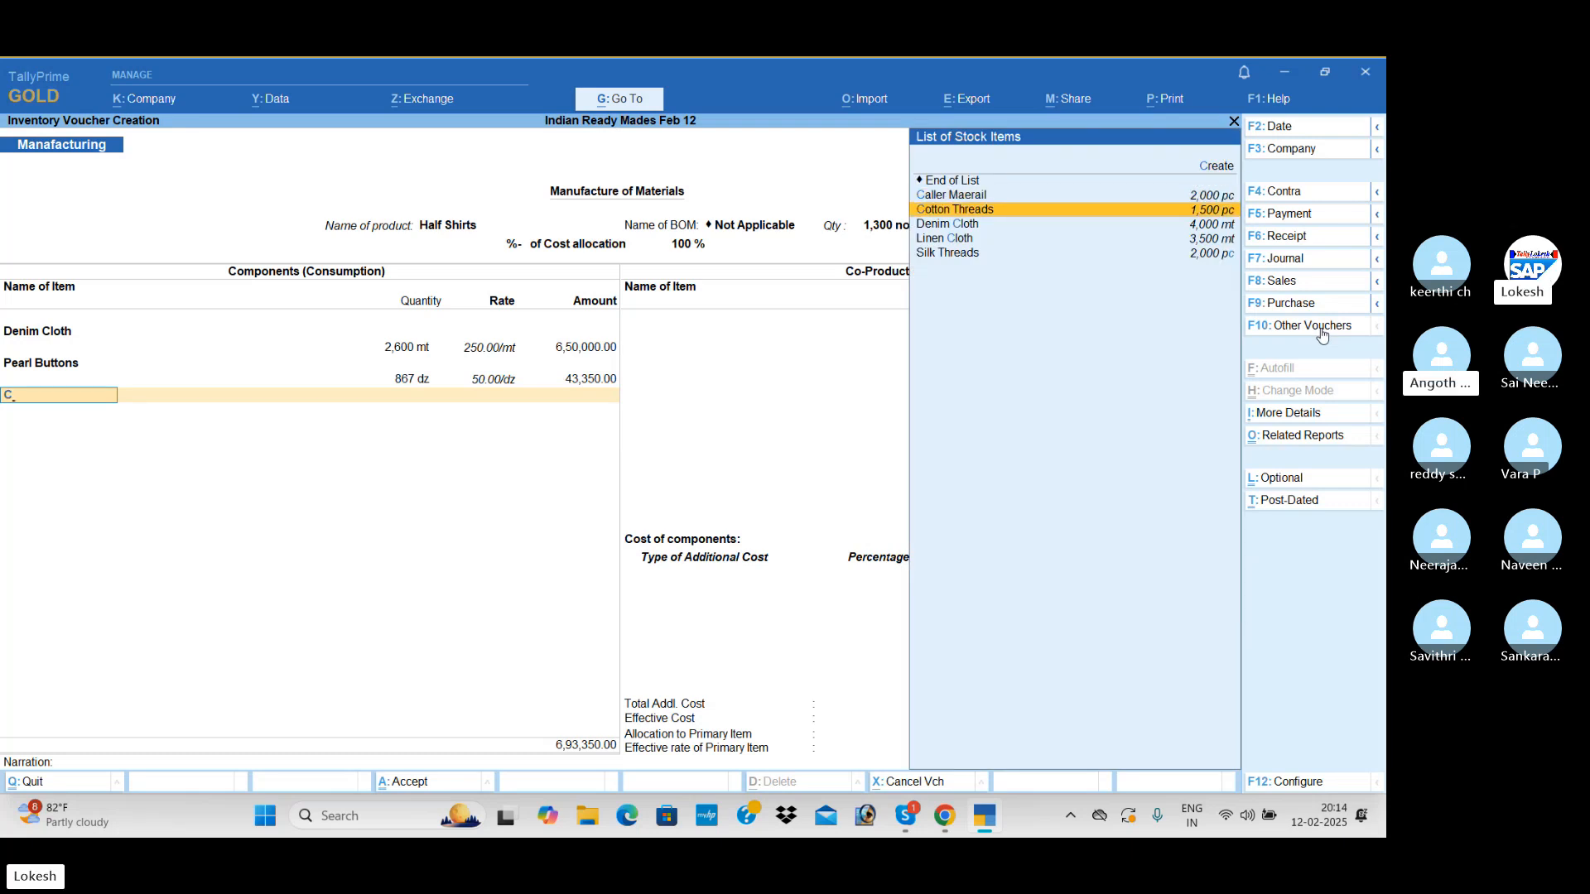
{"action": "key", "text": "Return"}
{"action": "type", "text": "1,30"}
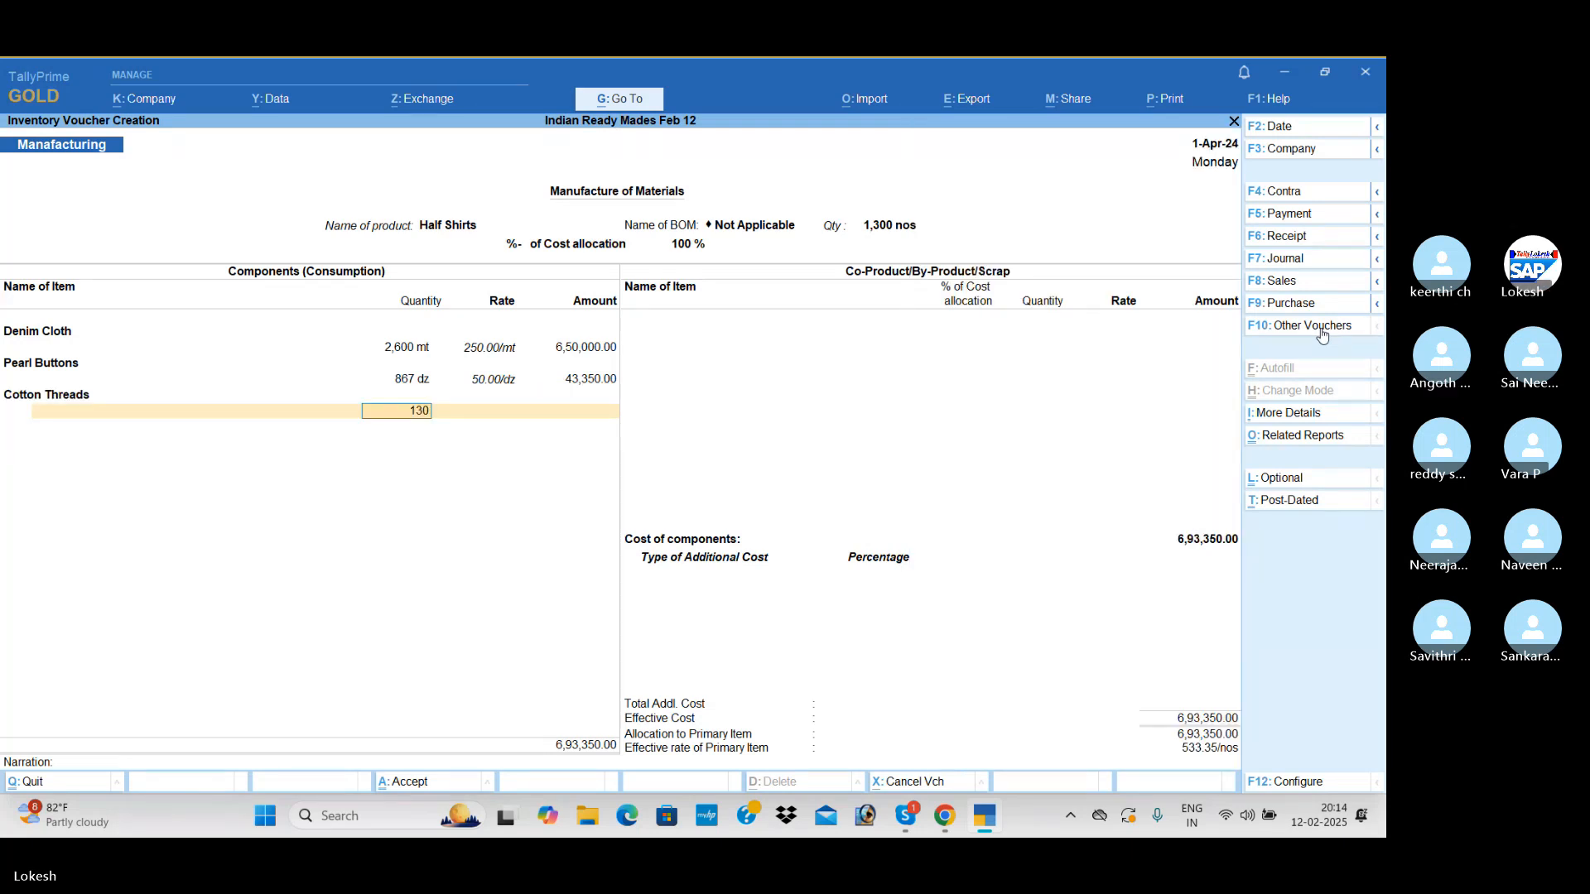
{"action": "type", "text": "0"}
{"action": "key", "text": "Return"}
{"action": "key", "text": "Return"}
{"action": "key", "text": "Return"}
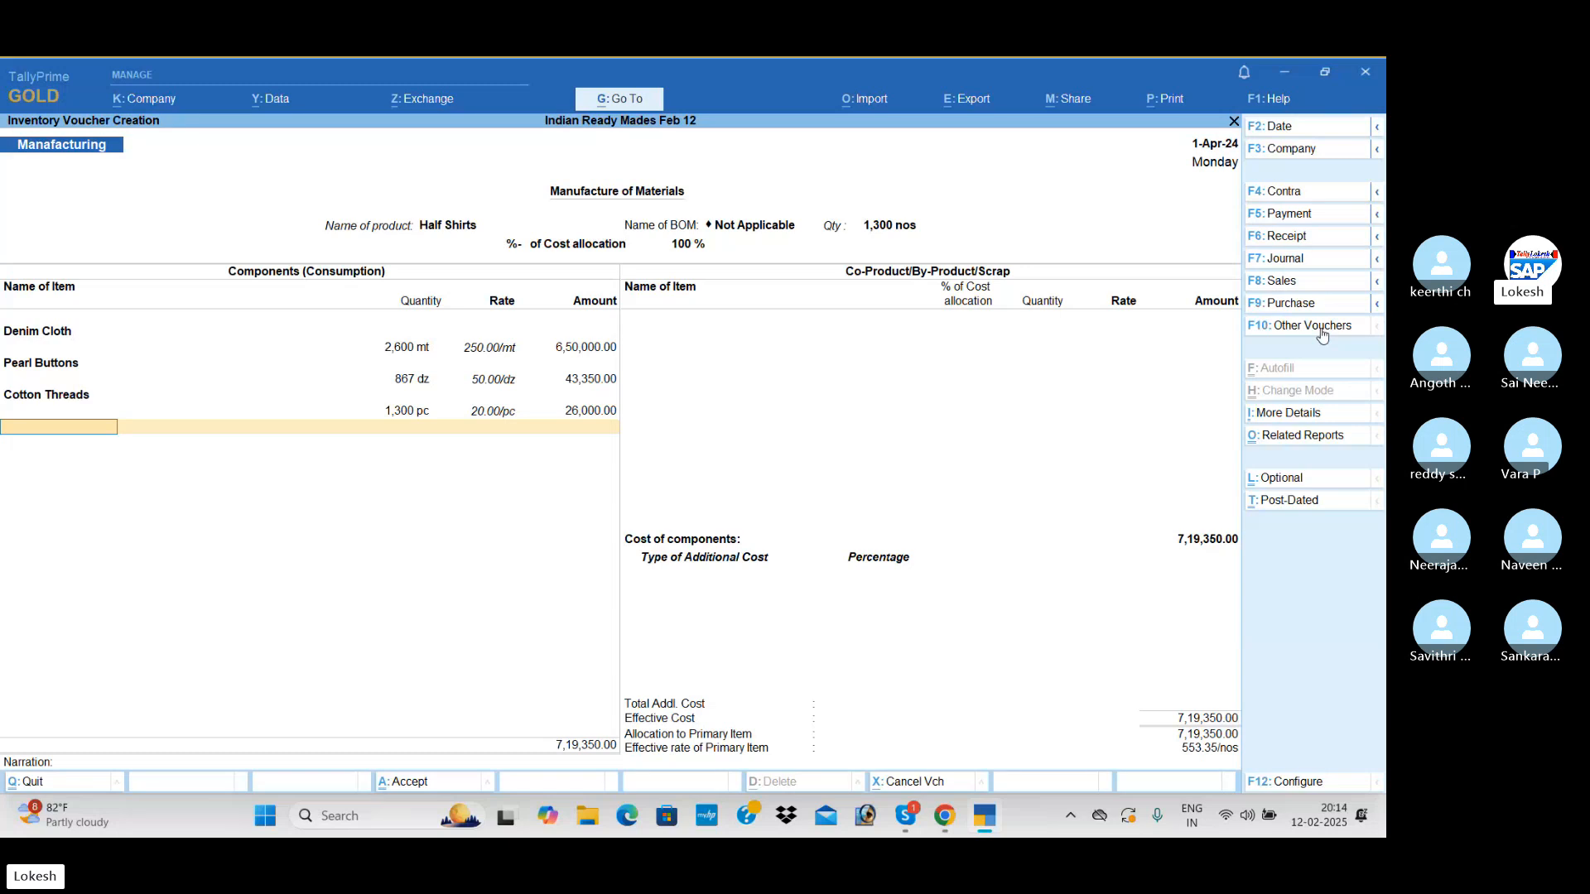
Add 1,300 pc of Caller Maerail to the Half Shirts components at the suggested rate
{"action": "type", "text": "C"}
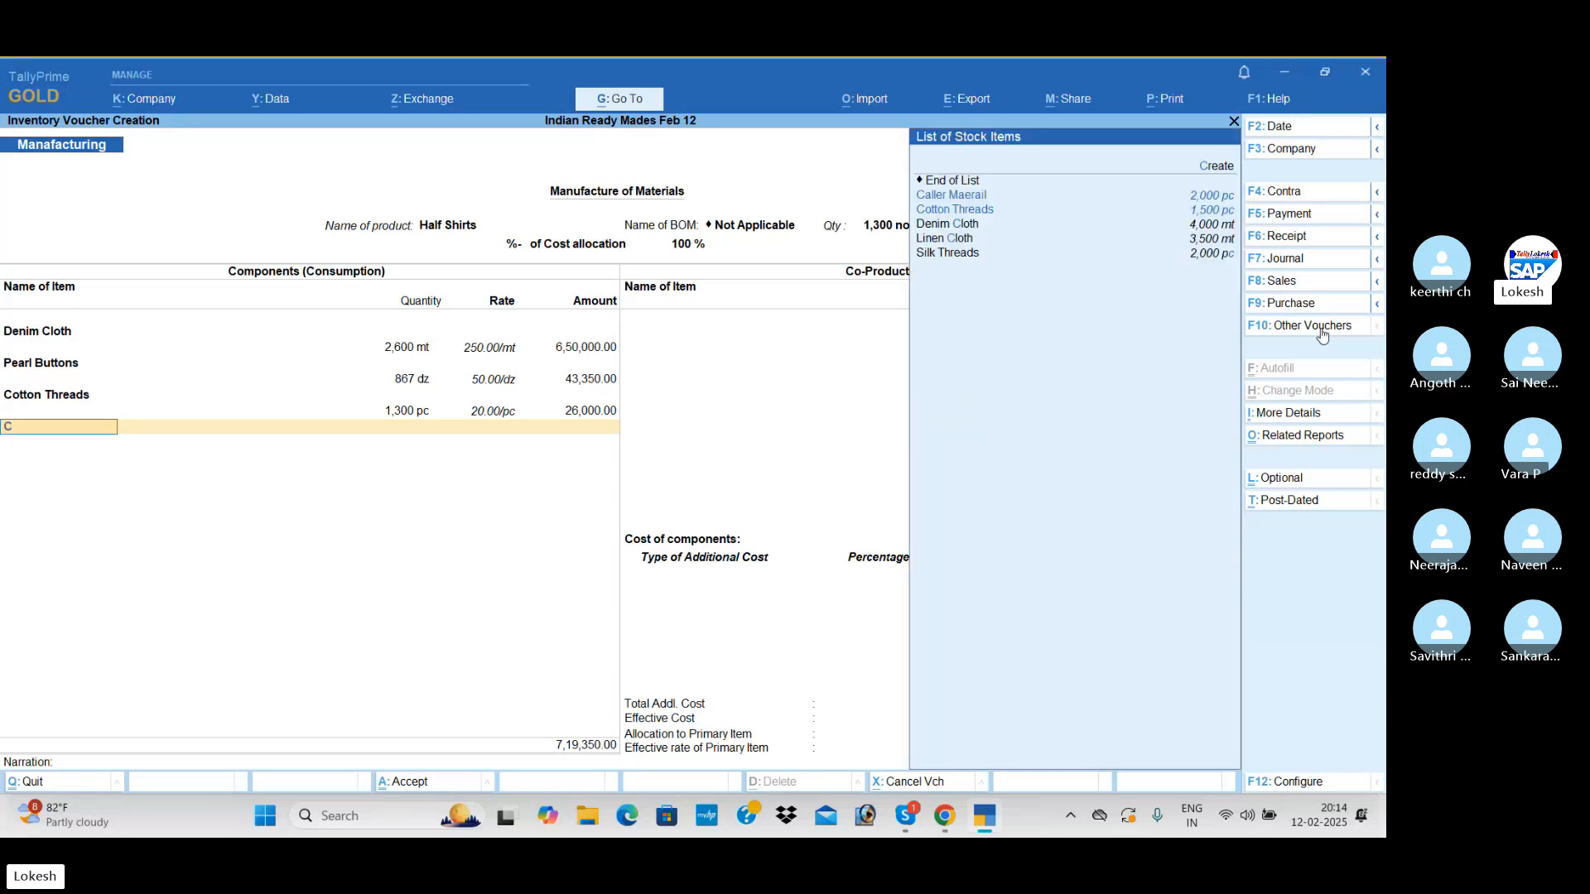
{"action": "key", "text": "Return"}
{"action": "type", "text": "1300"}
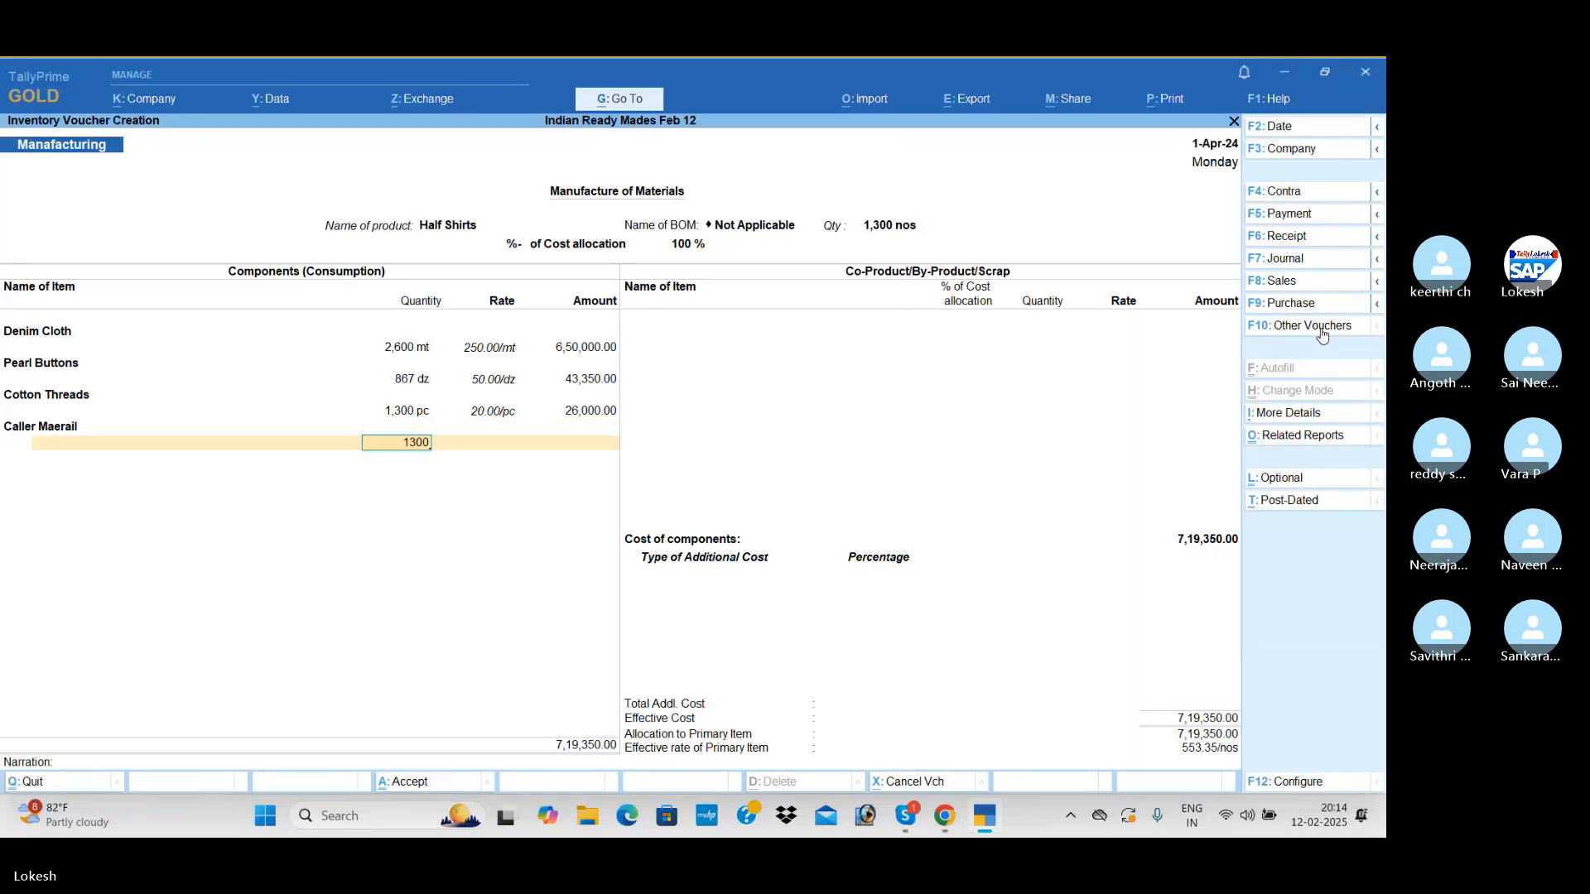
{"action": "key", "text": "Return"}
{"action": "key", "text": "Return"}
{"action": "key", "text": "Return"}
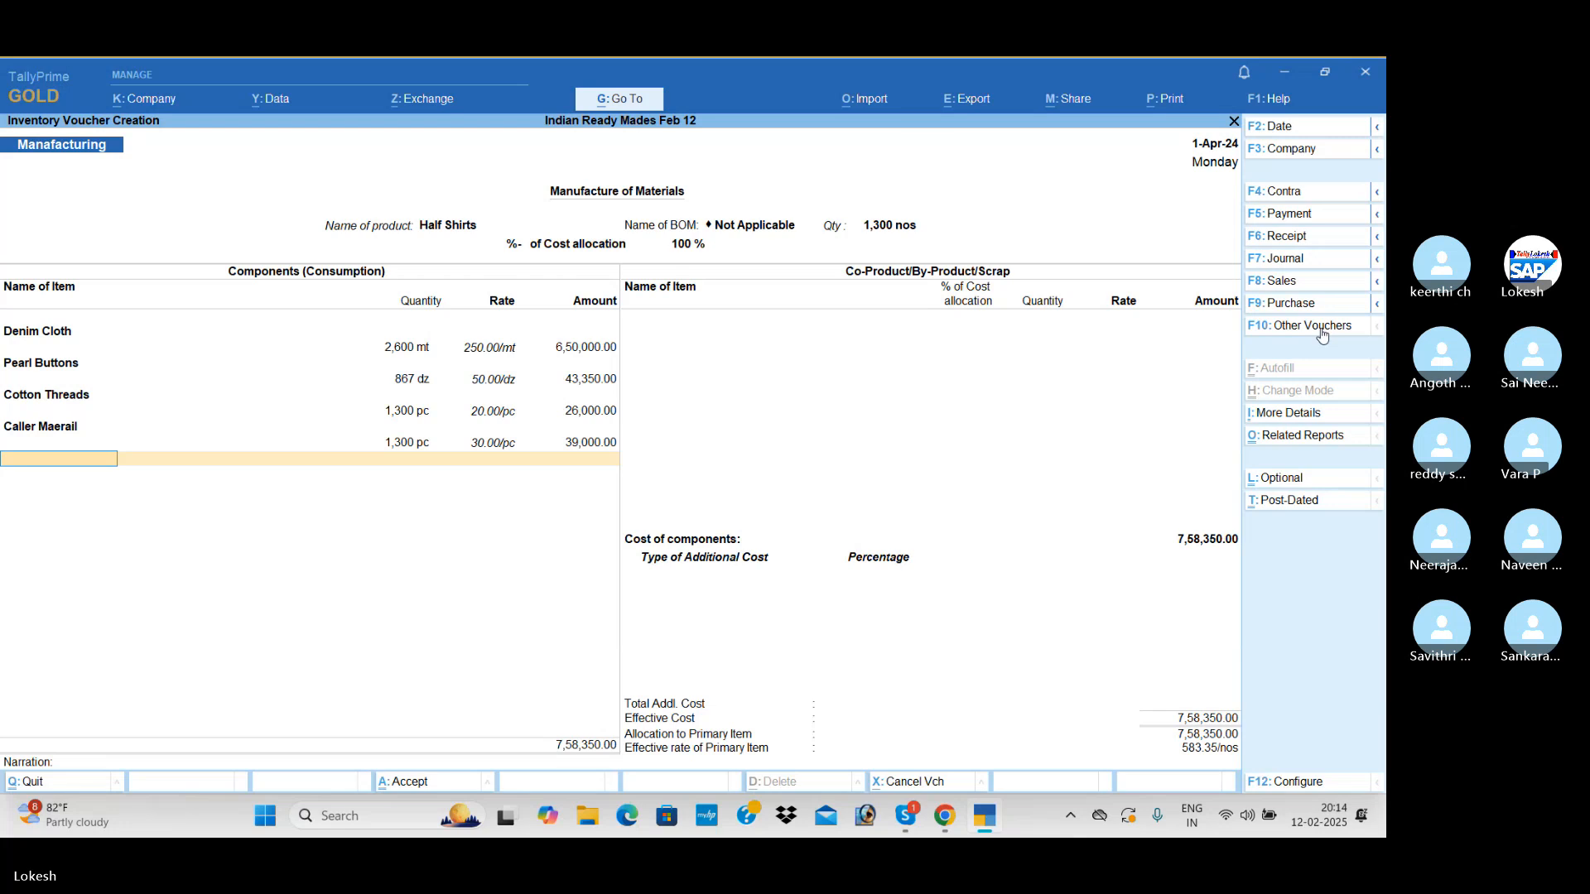
End the component list, leave the co-products empty, and add Wages of 39,000 as an additional cost without a percentage
{"action": "key", "text": "Return"}
{"action": "key", "text": "Return"}
{"action": "type", "text": "w"}
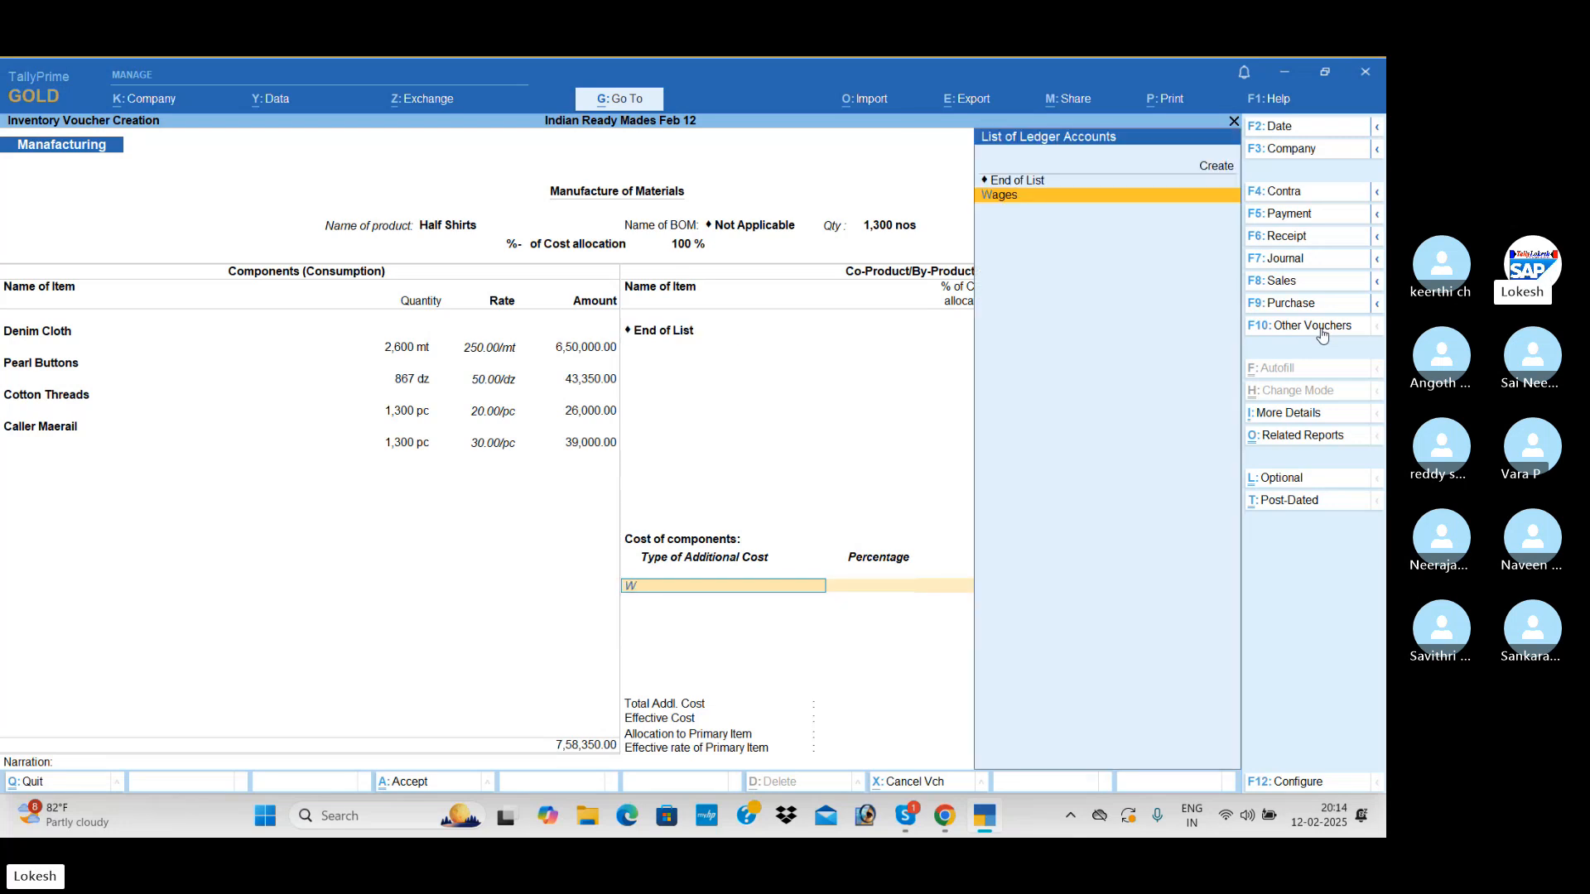
{"action": "key", "text": "Return"}
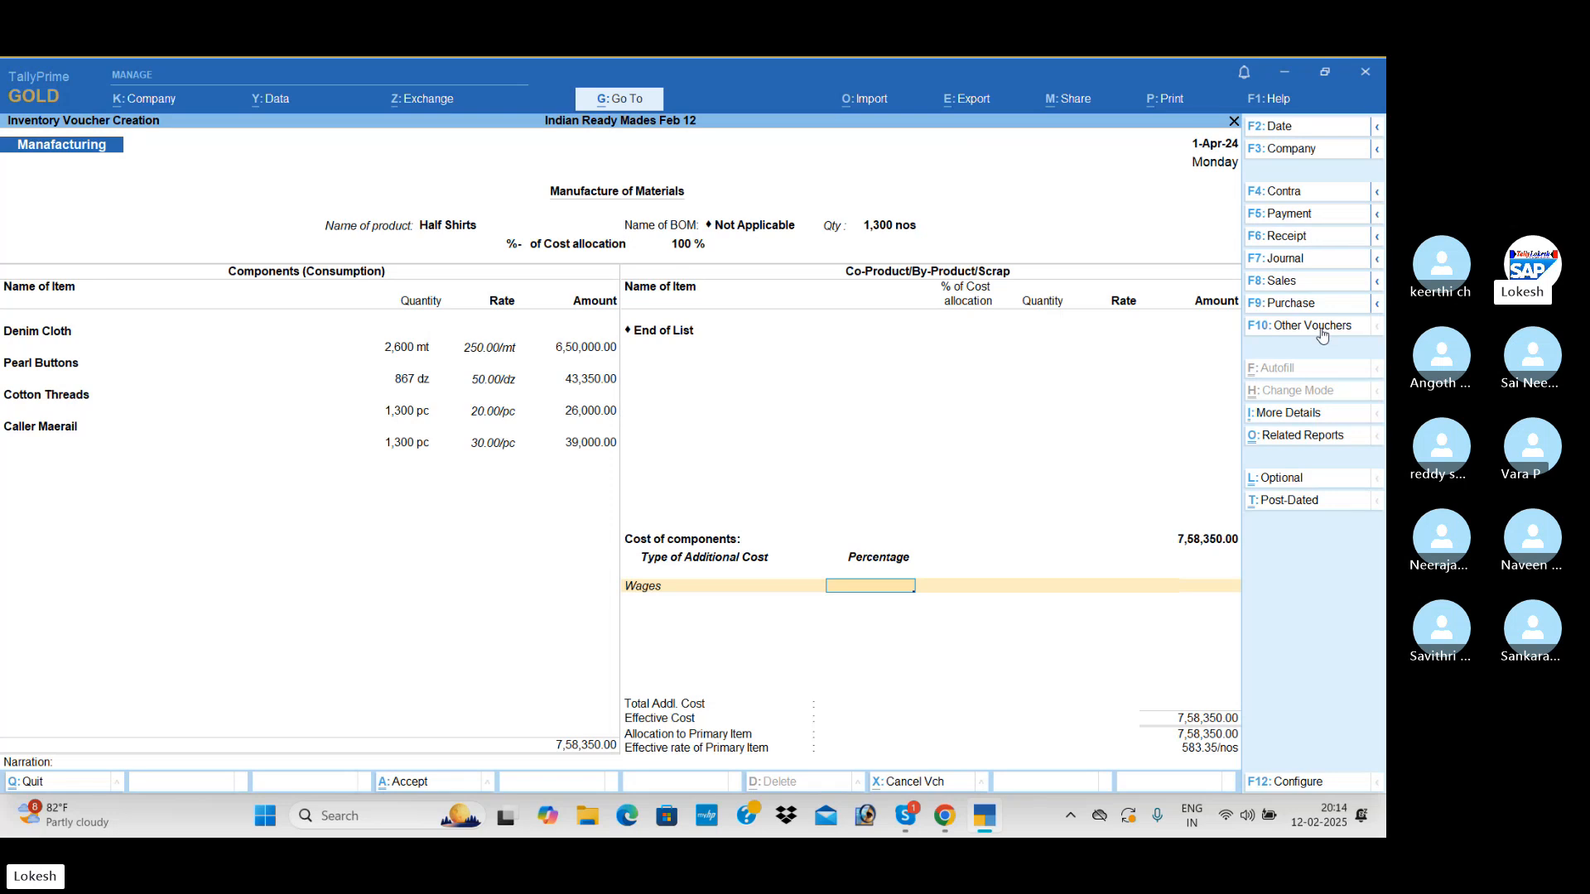
{"action": "key", "text": "Return"}
{"action": "type", "text": "39000"}
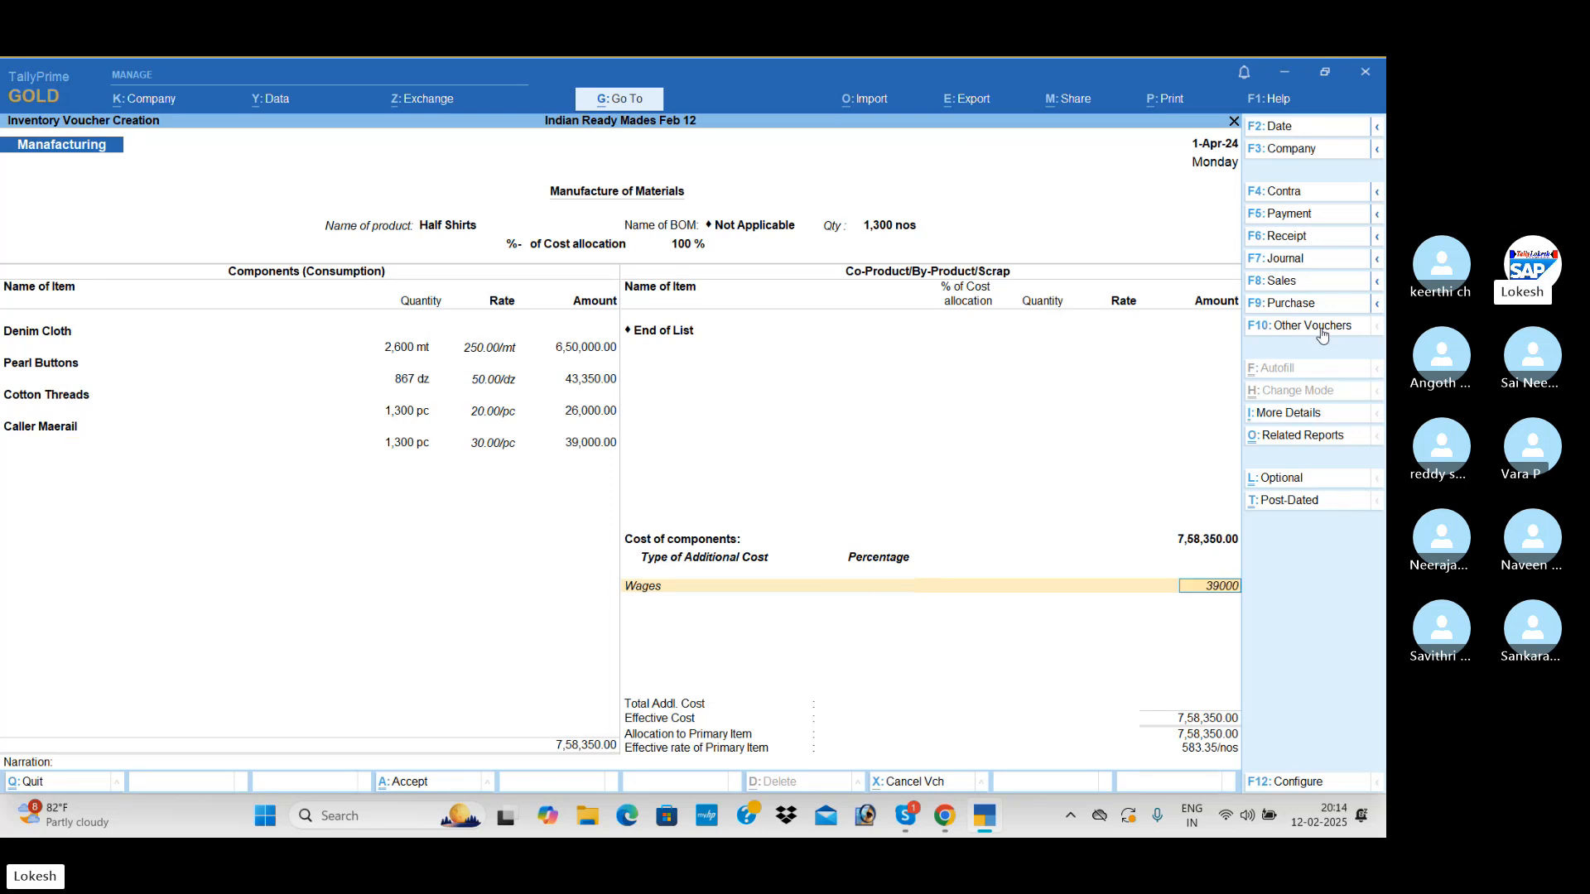
{"action": "key", "text": "Return"}
Add Other Misc Exp of 91,000 as a second additional cost without a percentage
{"action": "type", "text": "o"}
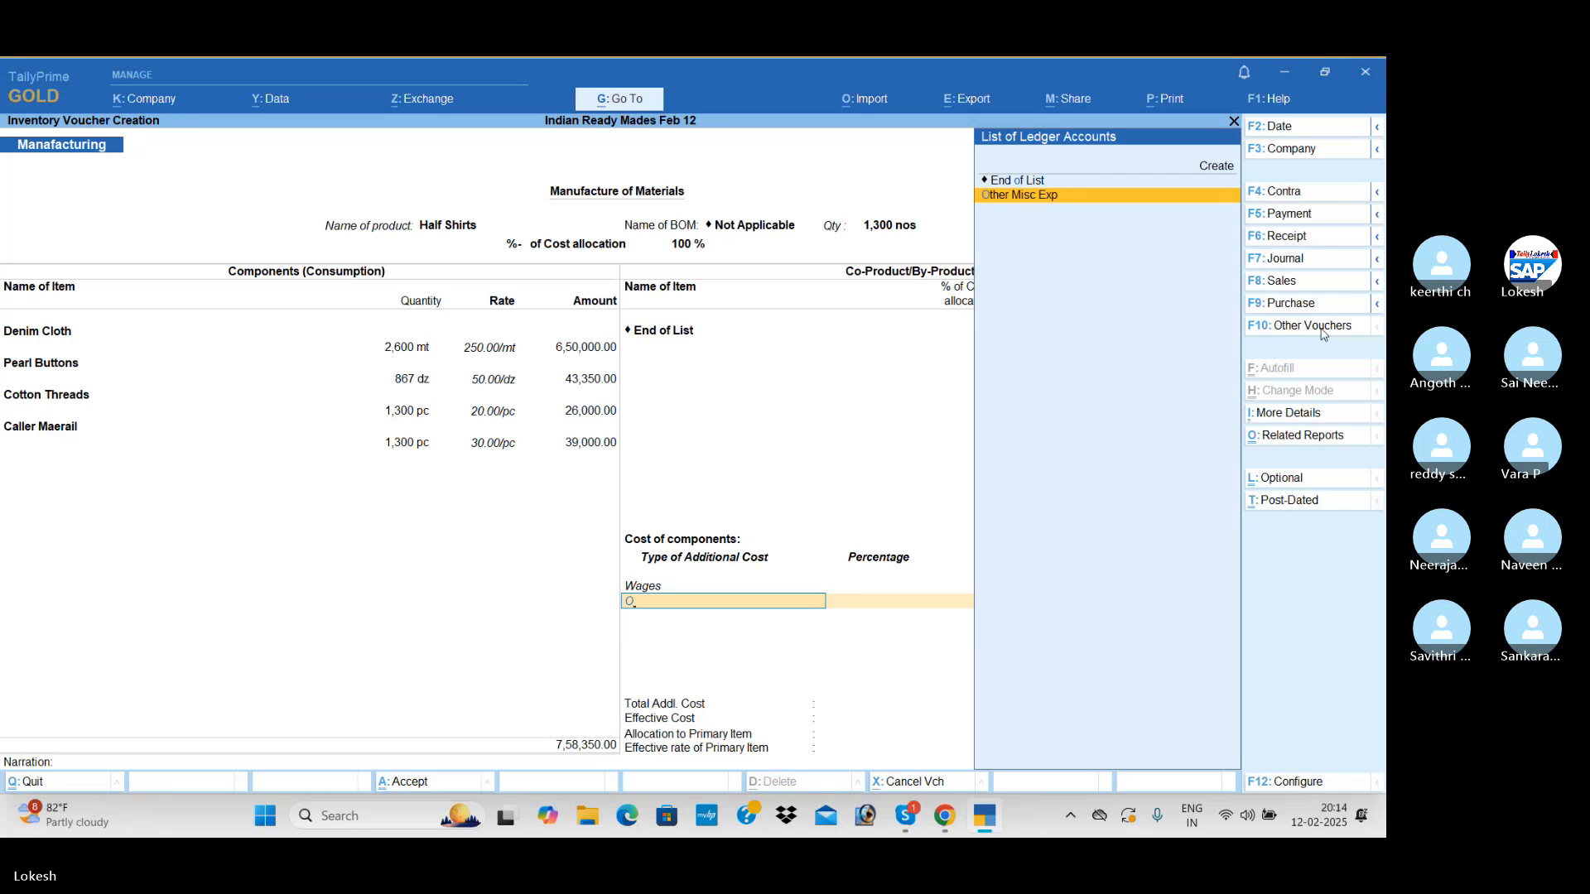
{"action": "key", "text": "Return"}
{"action": "key", "text": "Return"}
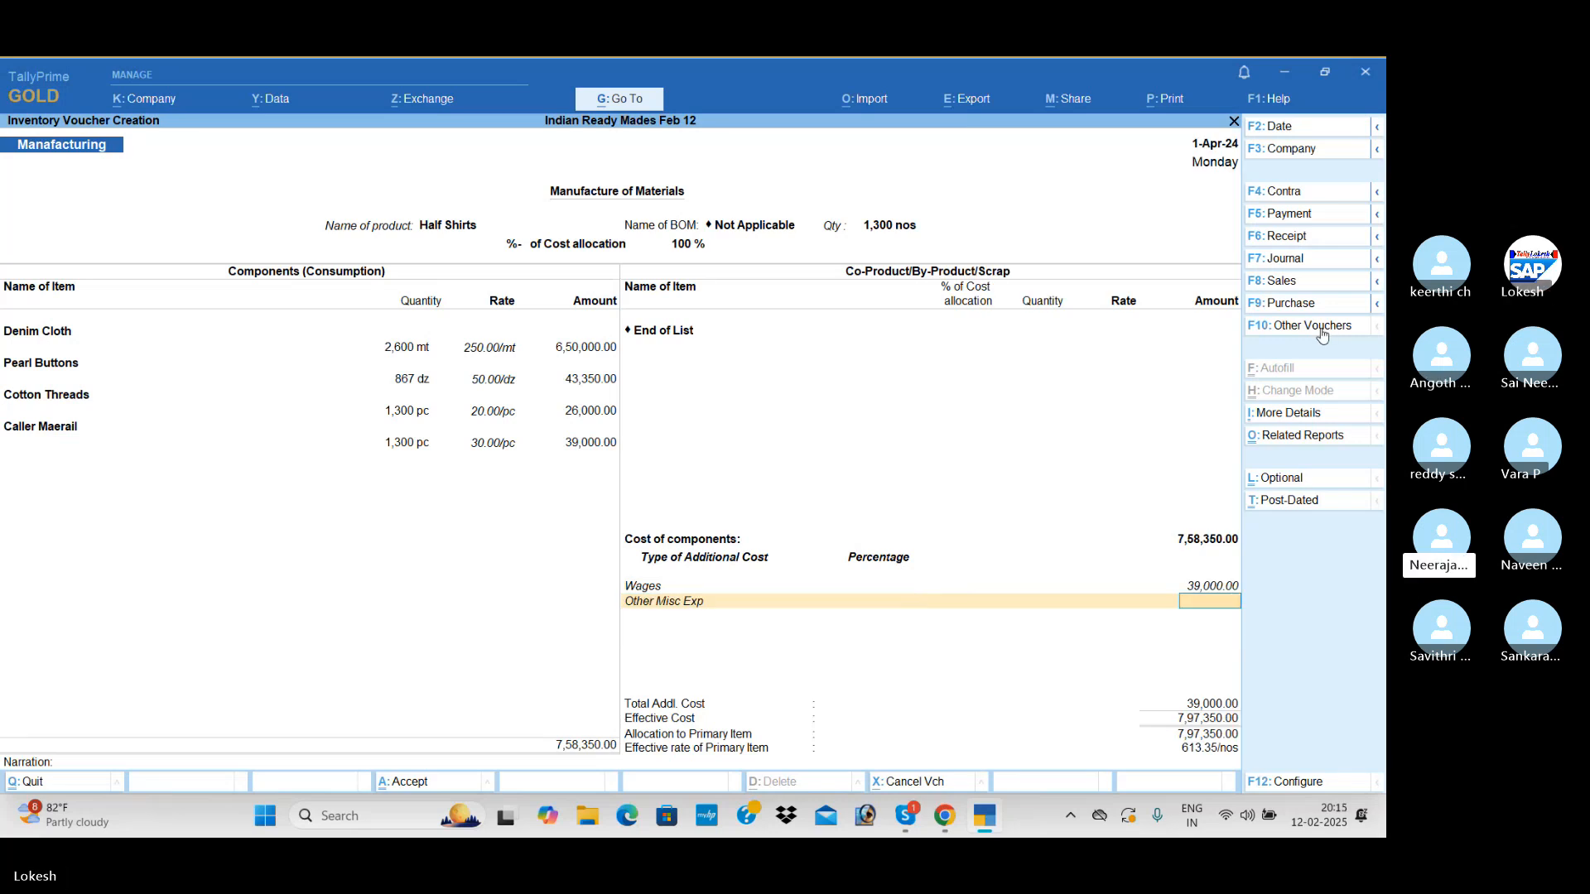
{"action": "type", "text": "91,000"}
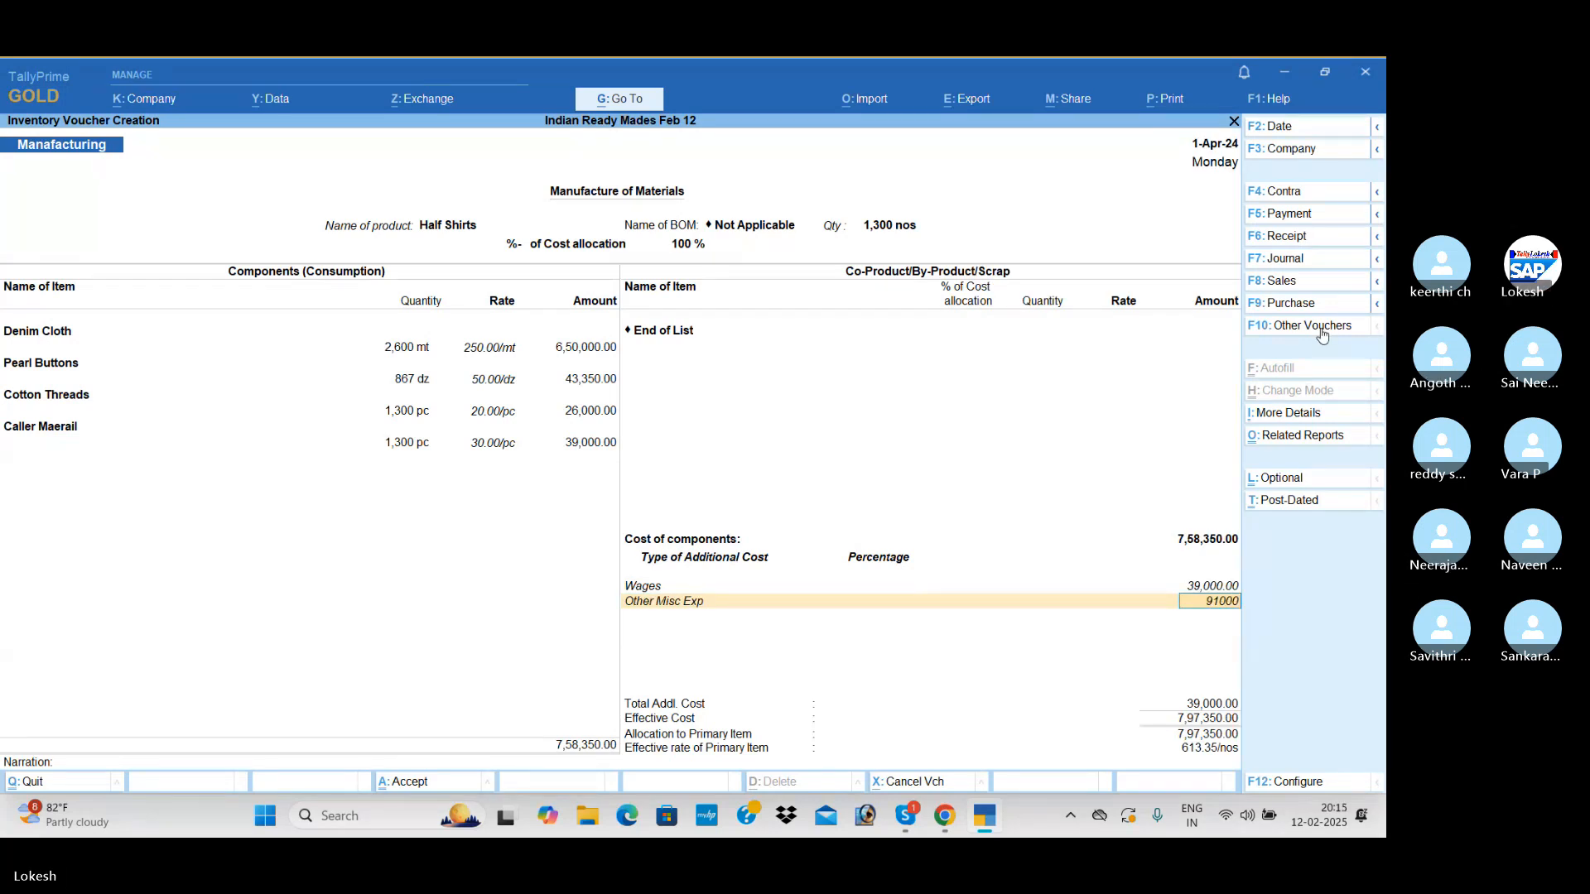
{"action": "key", "text": "Return"}
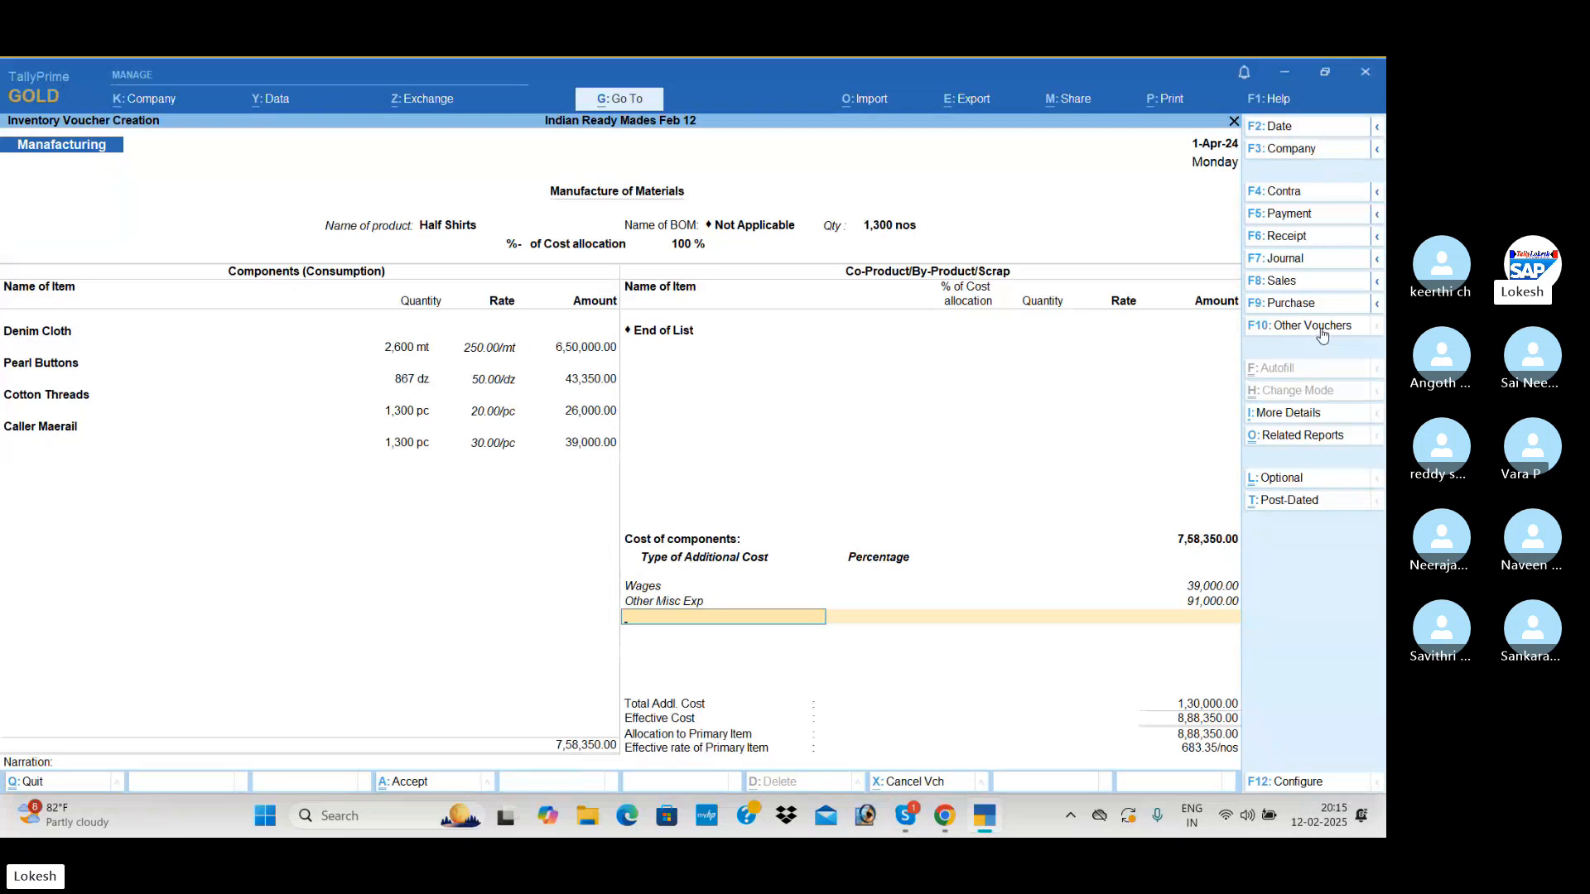
End the additional cost list, leave the narration empty, and save the Half Shirts manufacturing voucher
{"action": "key", "text": "Return"}
{"action": "key", "text": "Return"}
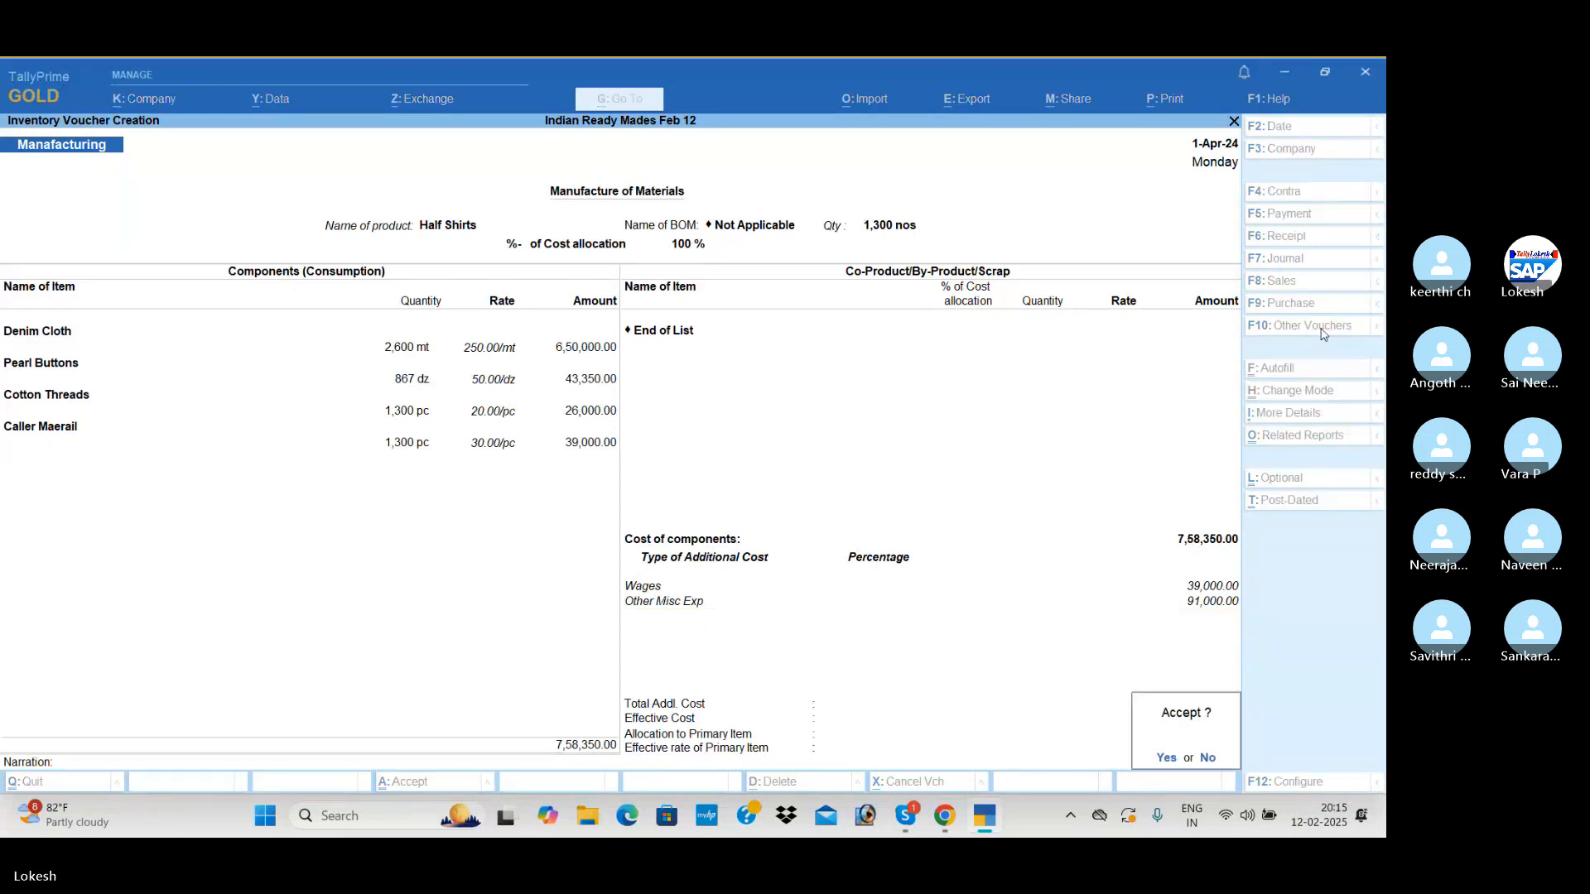
{"action": "key", "text": "Return"}
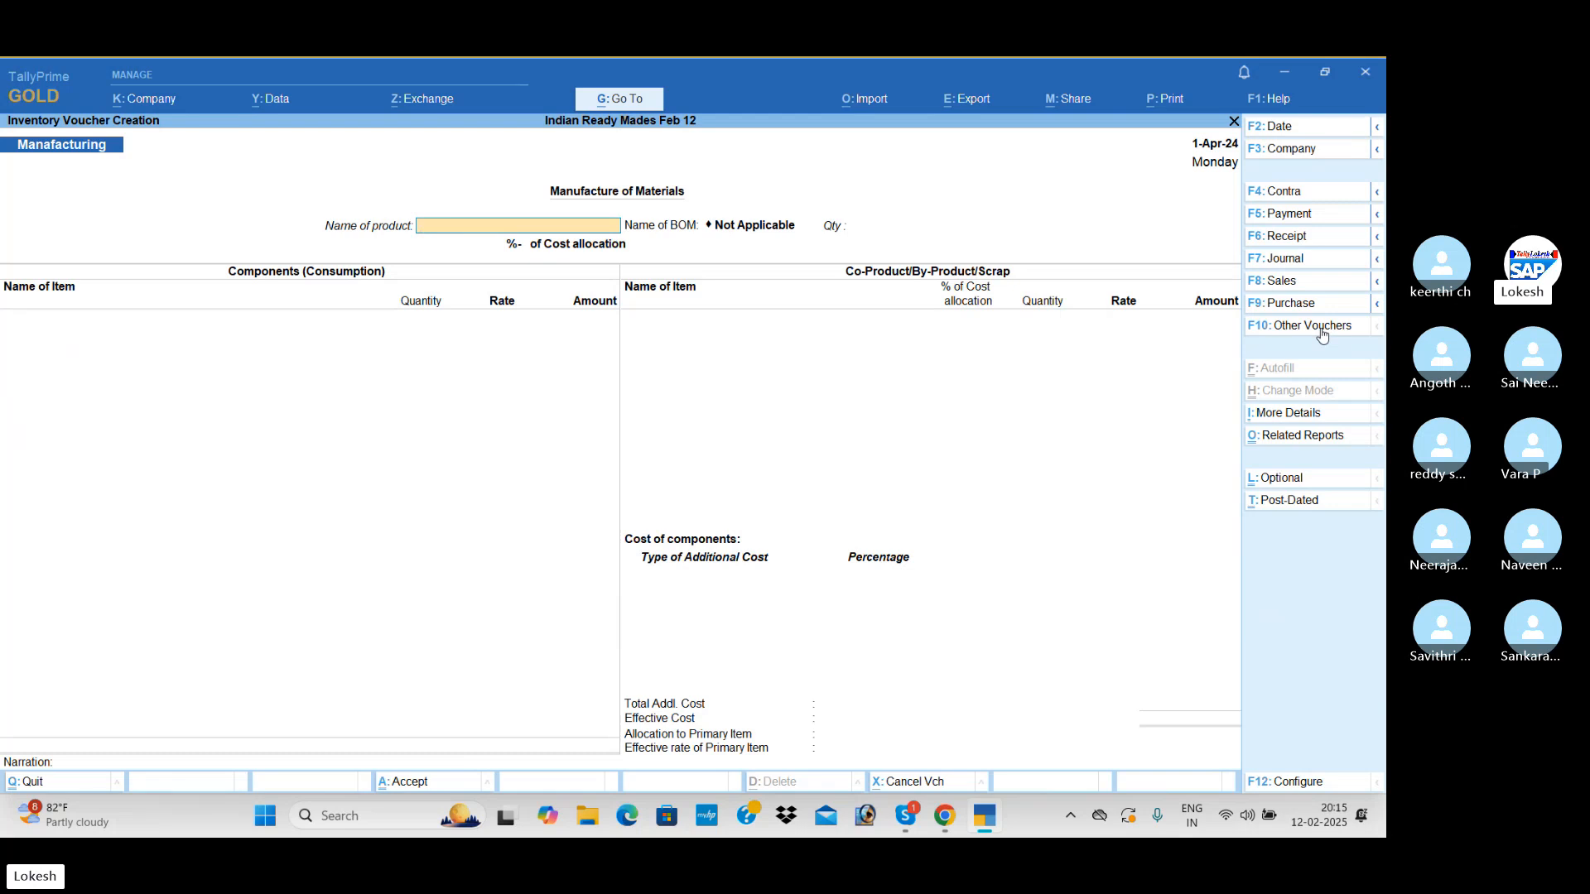
Choose Full Shirts as the product of a new manufacturing voucher, with no BOM and a quantity of 1,300 nos
{"action": "type", "text": "F"}
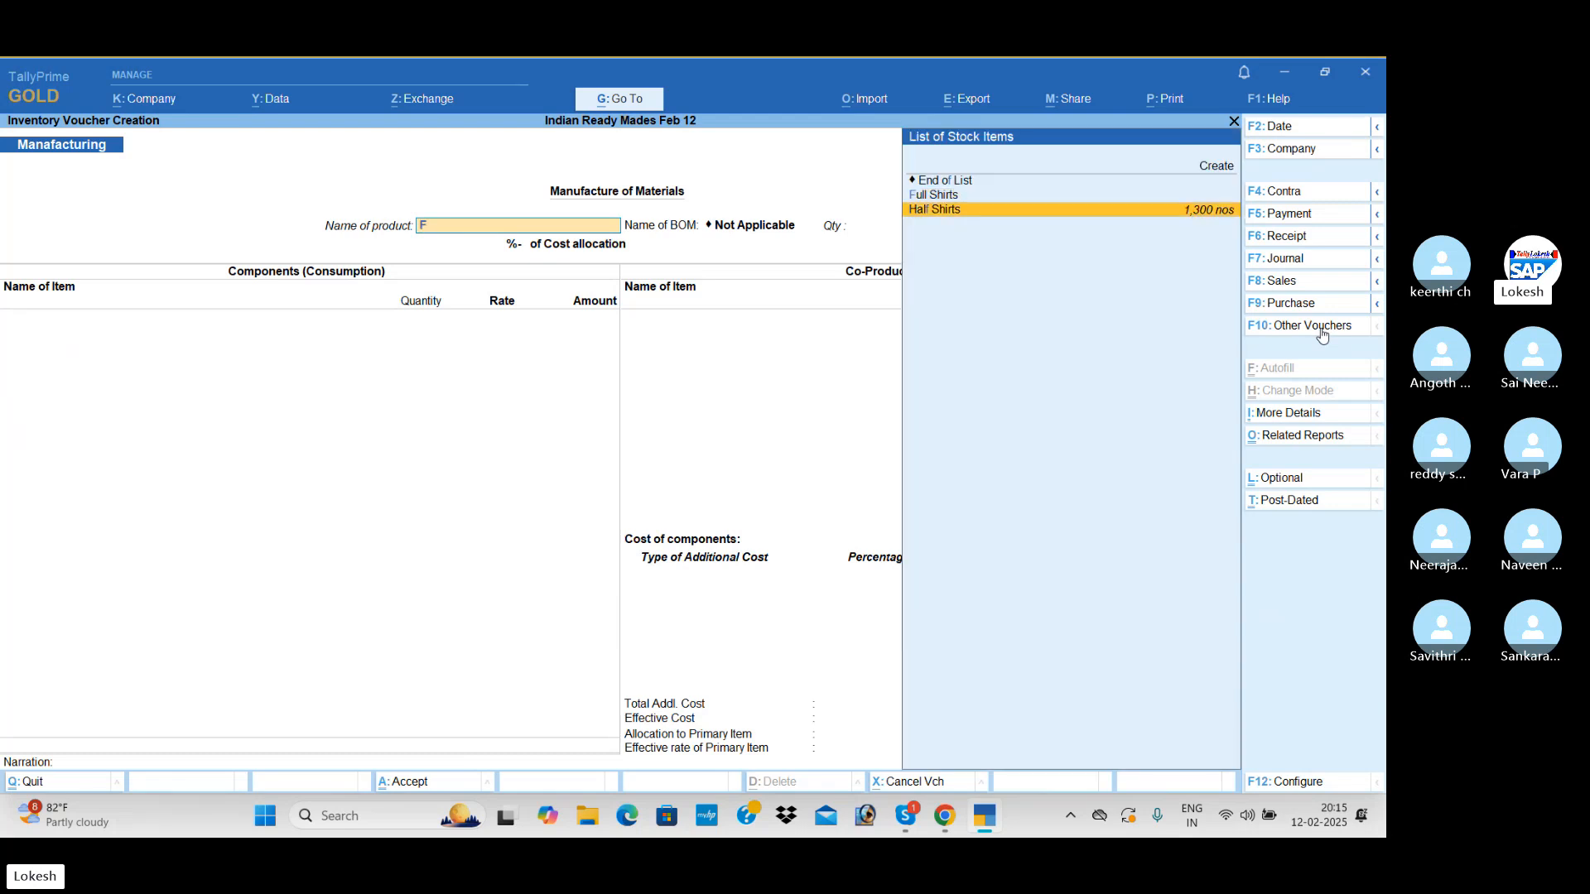
{"action": "key", "text": "Up"}
{"action": "key", "text": "Return"}
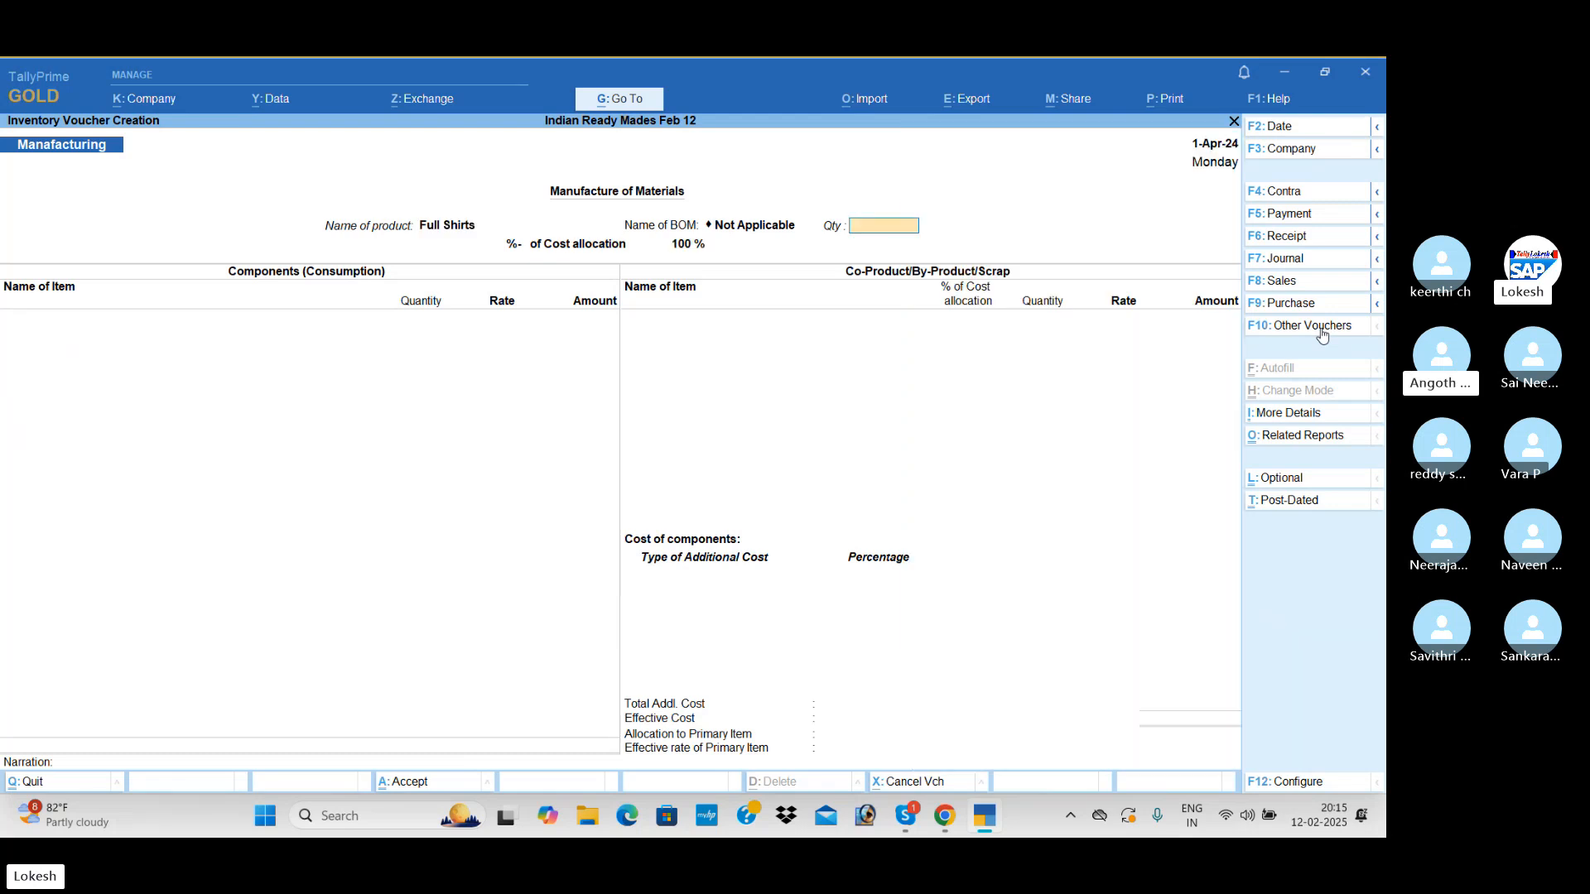
{"action": "type", "text": "1,300"}
{"action": "key", "text": "Return"}
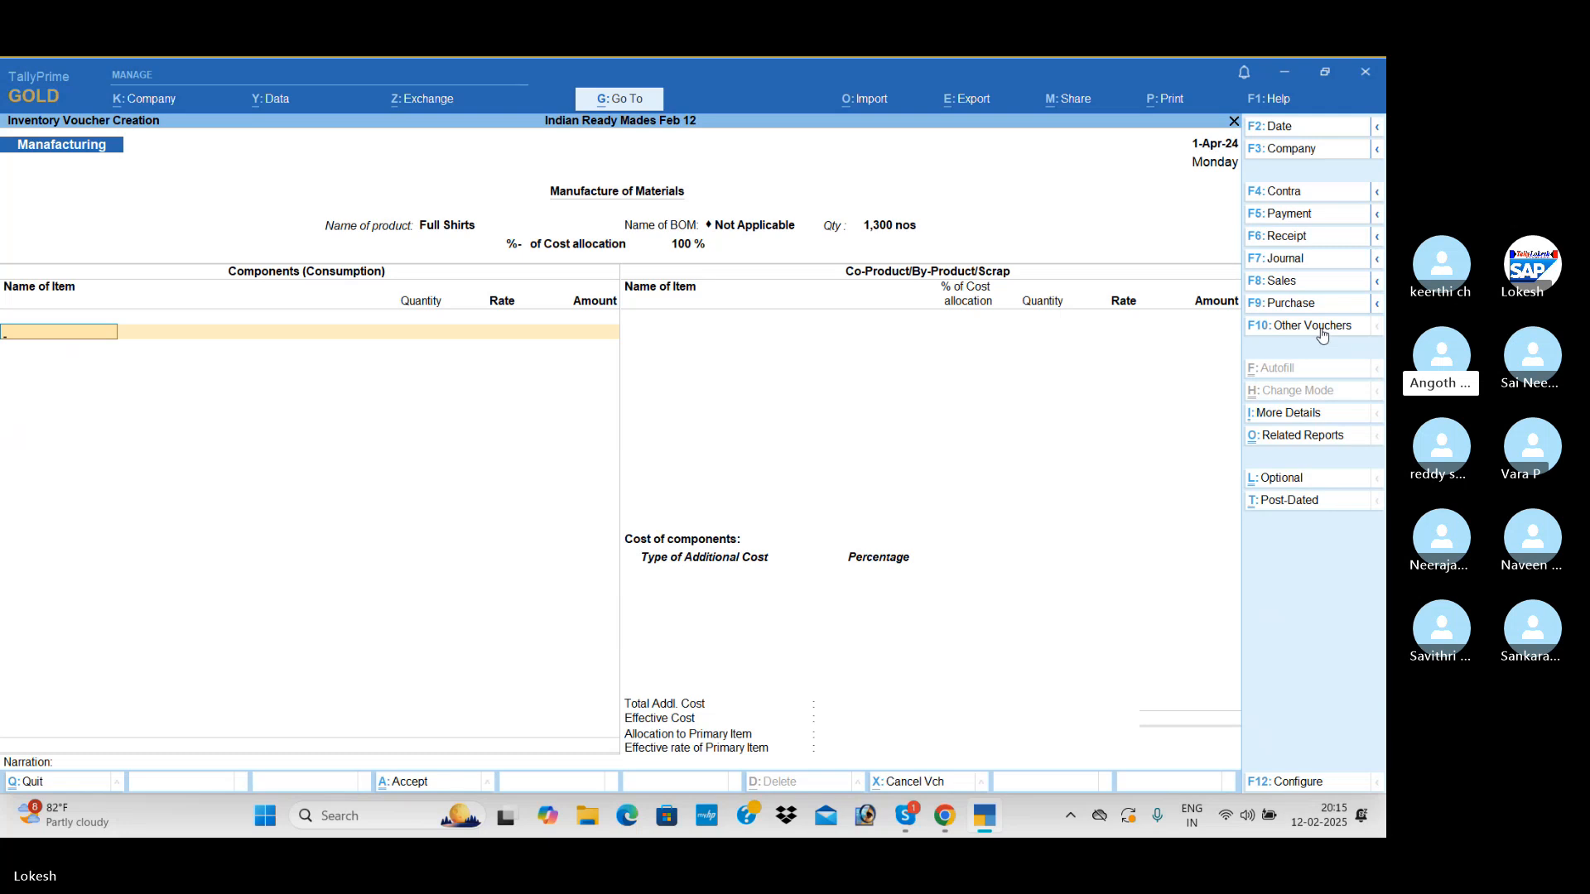
Add Linen Cloth as a consumed component with a quantity of 3,250 mt, keeping the suggested rate and amount
{"action": "type", "text": "L"}
{"action": "key", "text": "Return"}
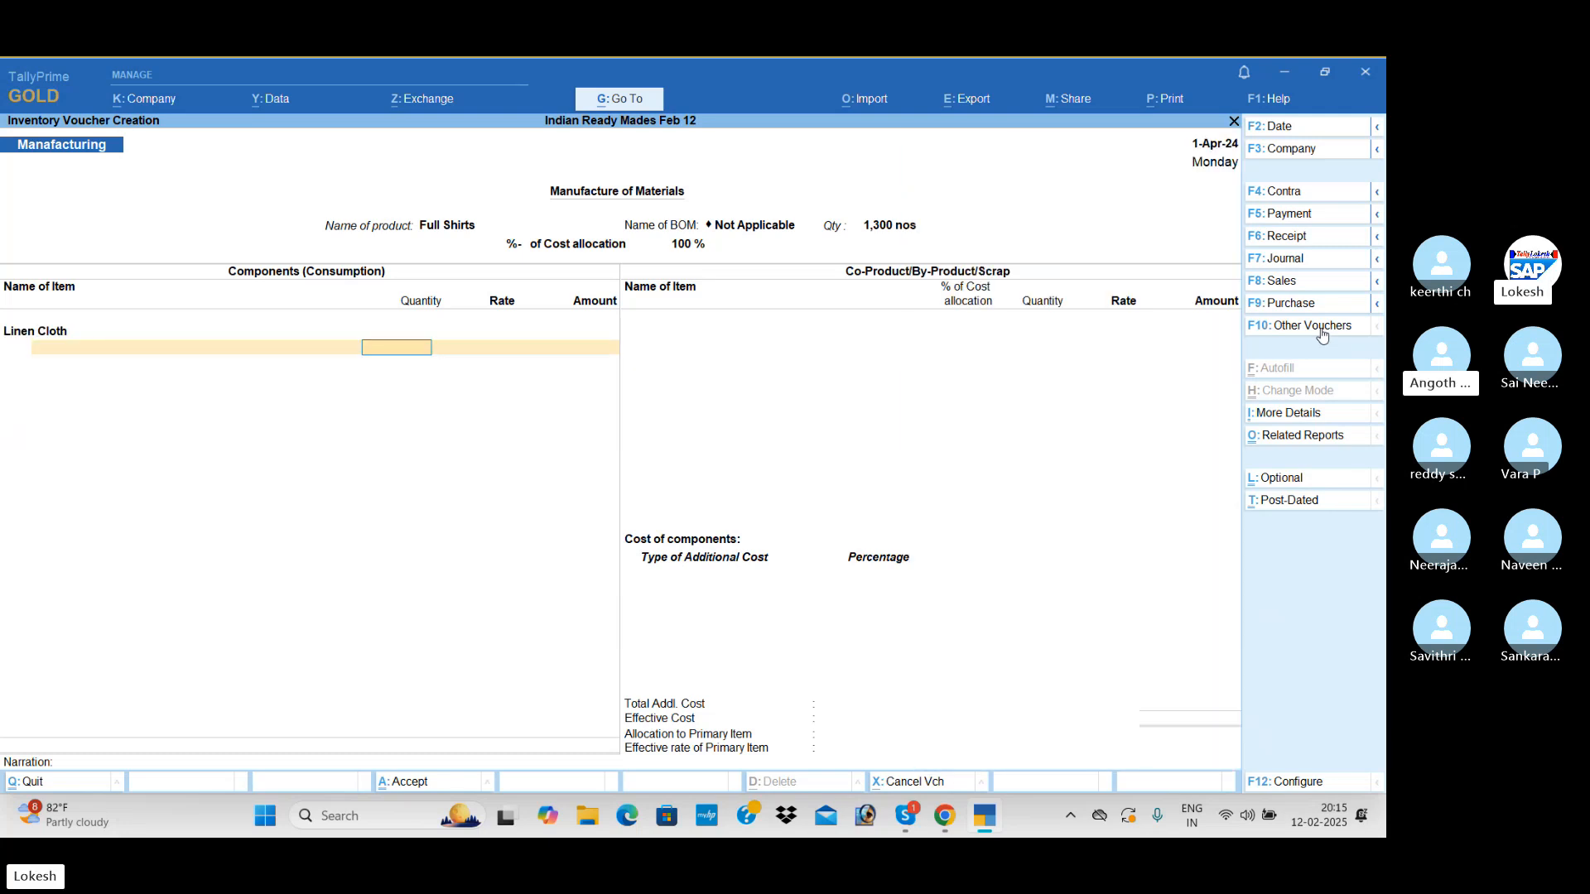
{"action": "type", "text": "3250"}
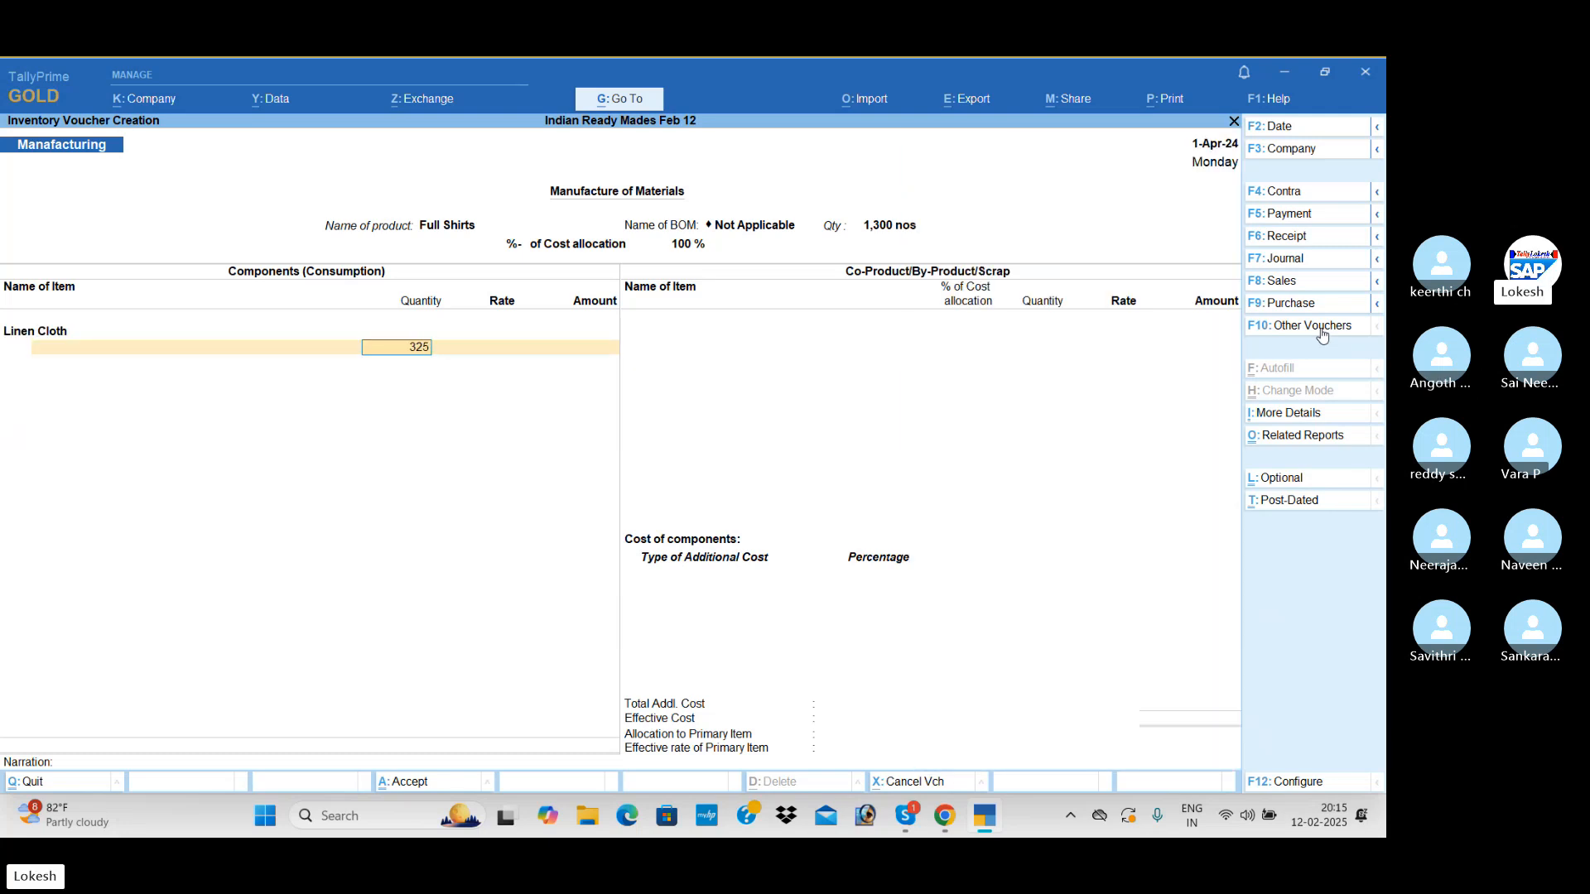
{"action": "key", "text": "Return"}
{"action": "key", "text": "Return"}
Add 1,300 dz of Metal Buttons to the Full Shirts components, keeping the suggested rate and amount
{"action": "key", "text": "Return"}
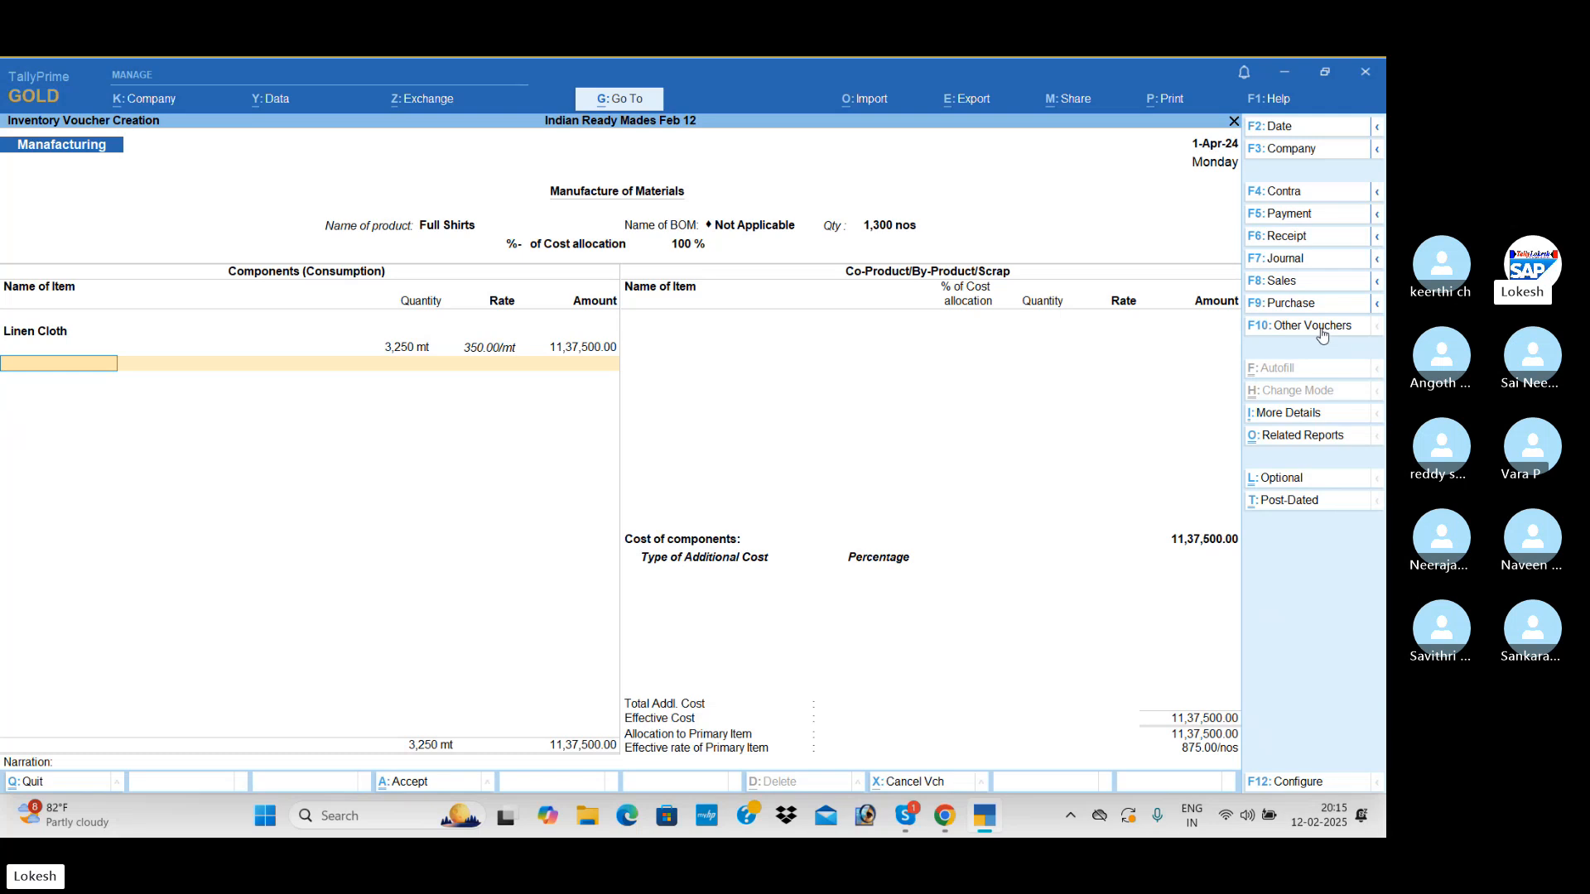
{"action": "type", "text": "m"}
{"action": "key", "text": "Return"}
{"action": "type", "text": "1300"}
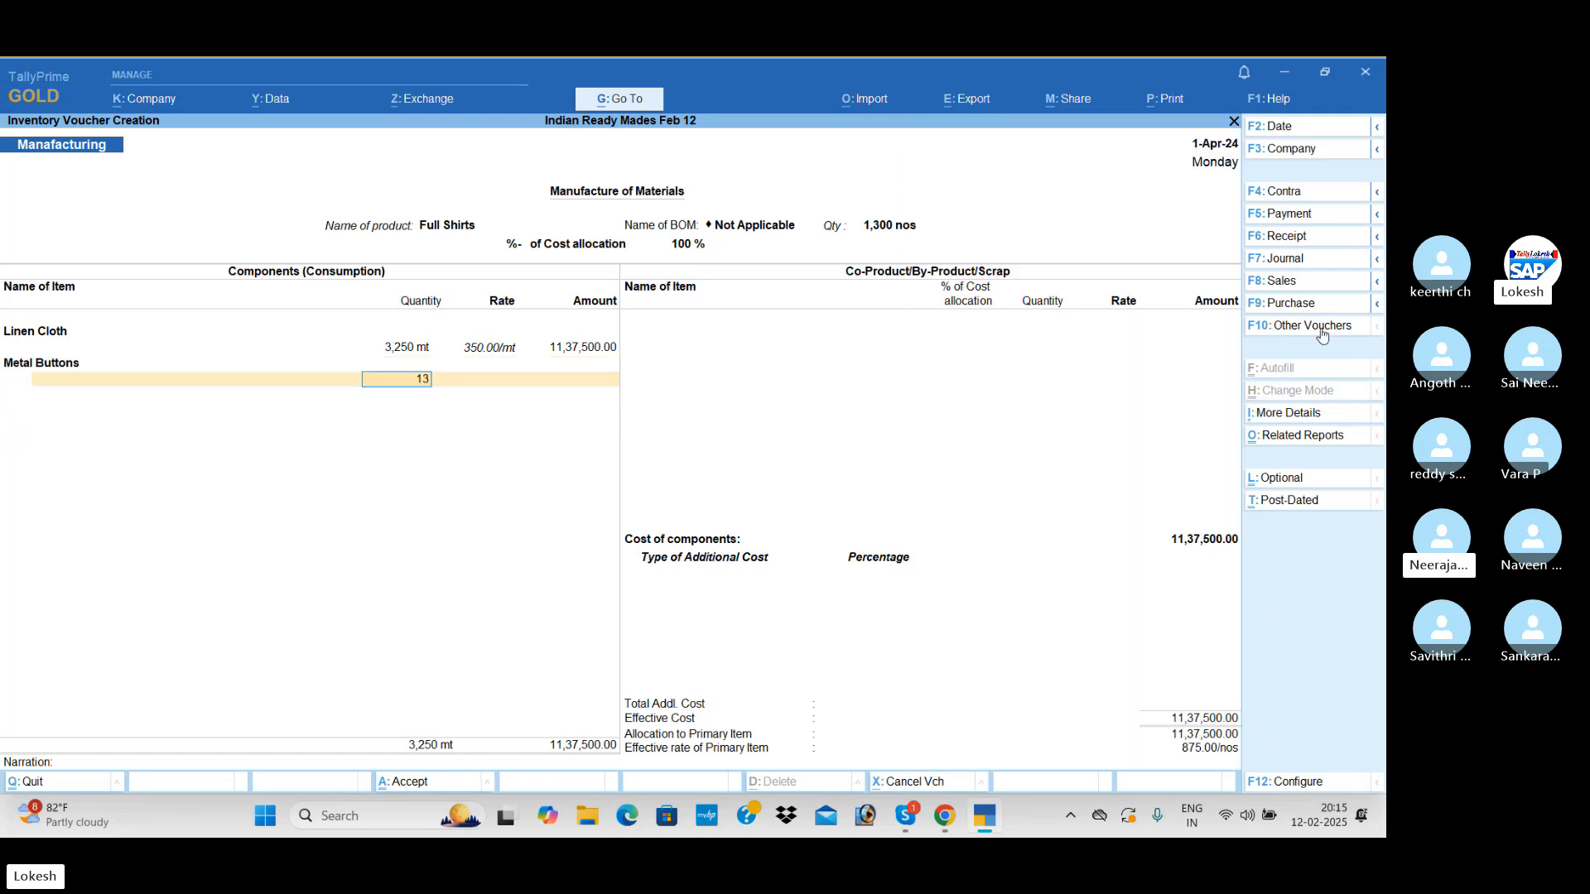
Add 1,300 pc of Silk Threads to the Full Shirts components at the suggested rate
{"action": "key", "text": "Return"}
{"action": "key", "text": "Return"}
{"action": "key", "text": "Return"}
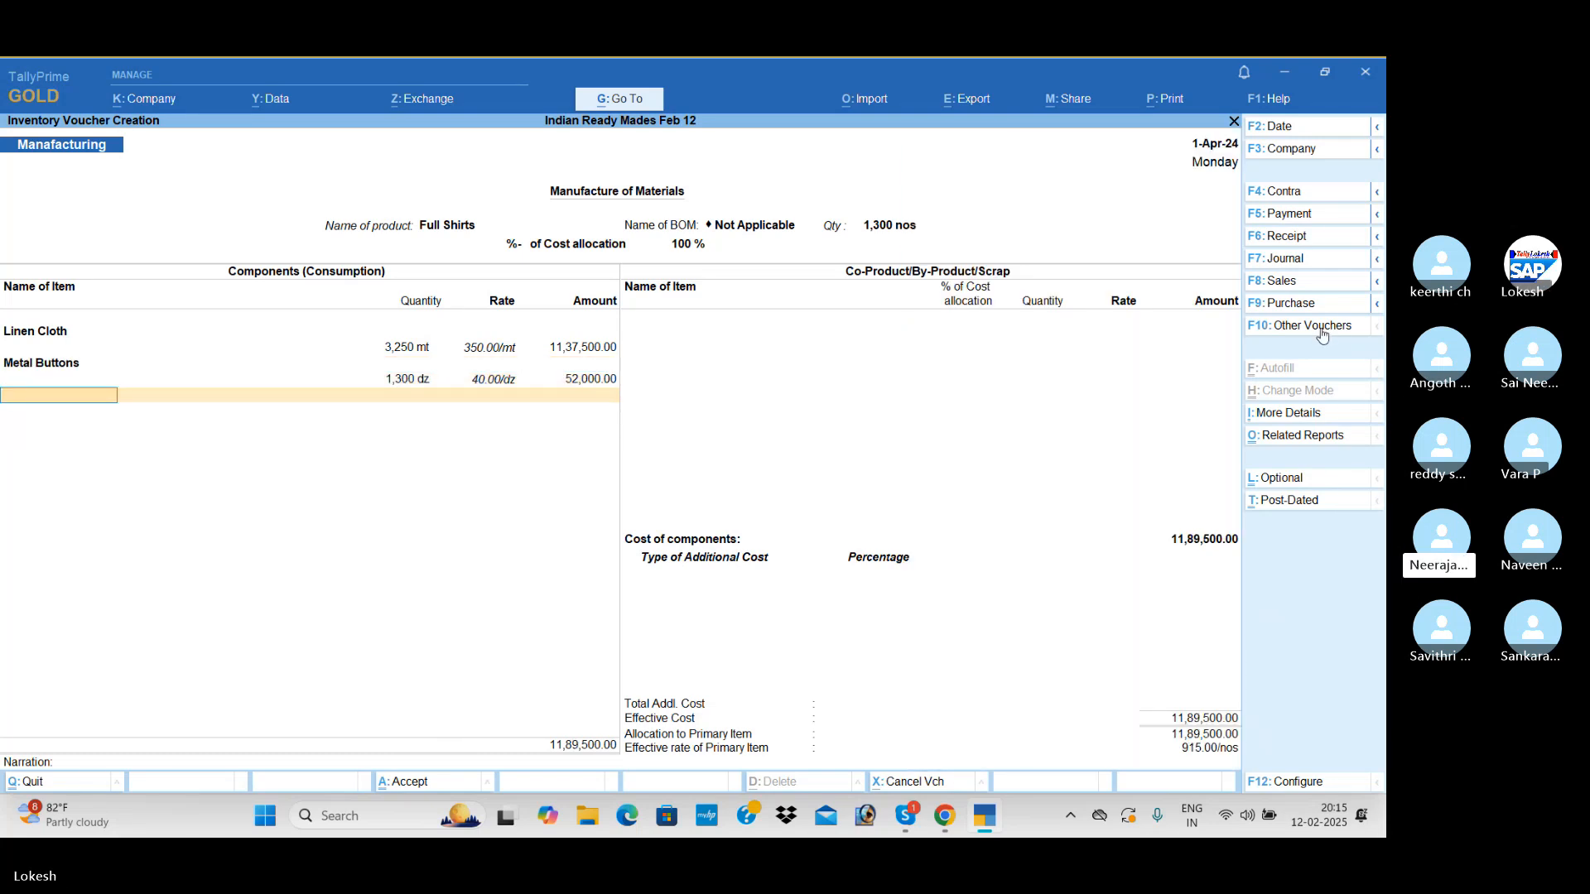
{"action": "type", "text": "s"}
{"action": "key", "text": "Return"}
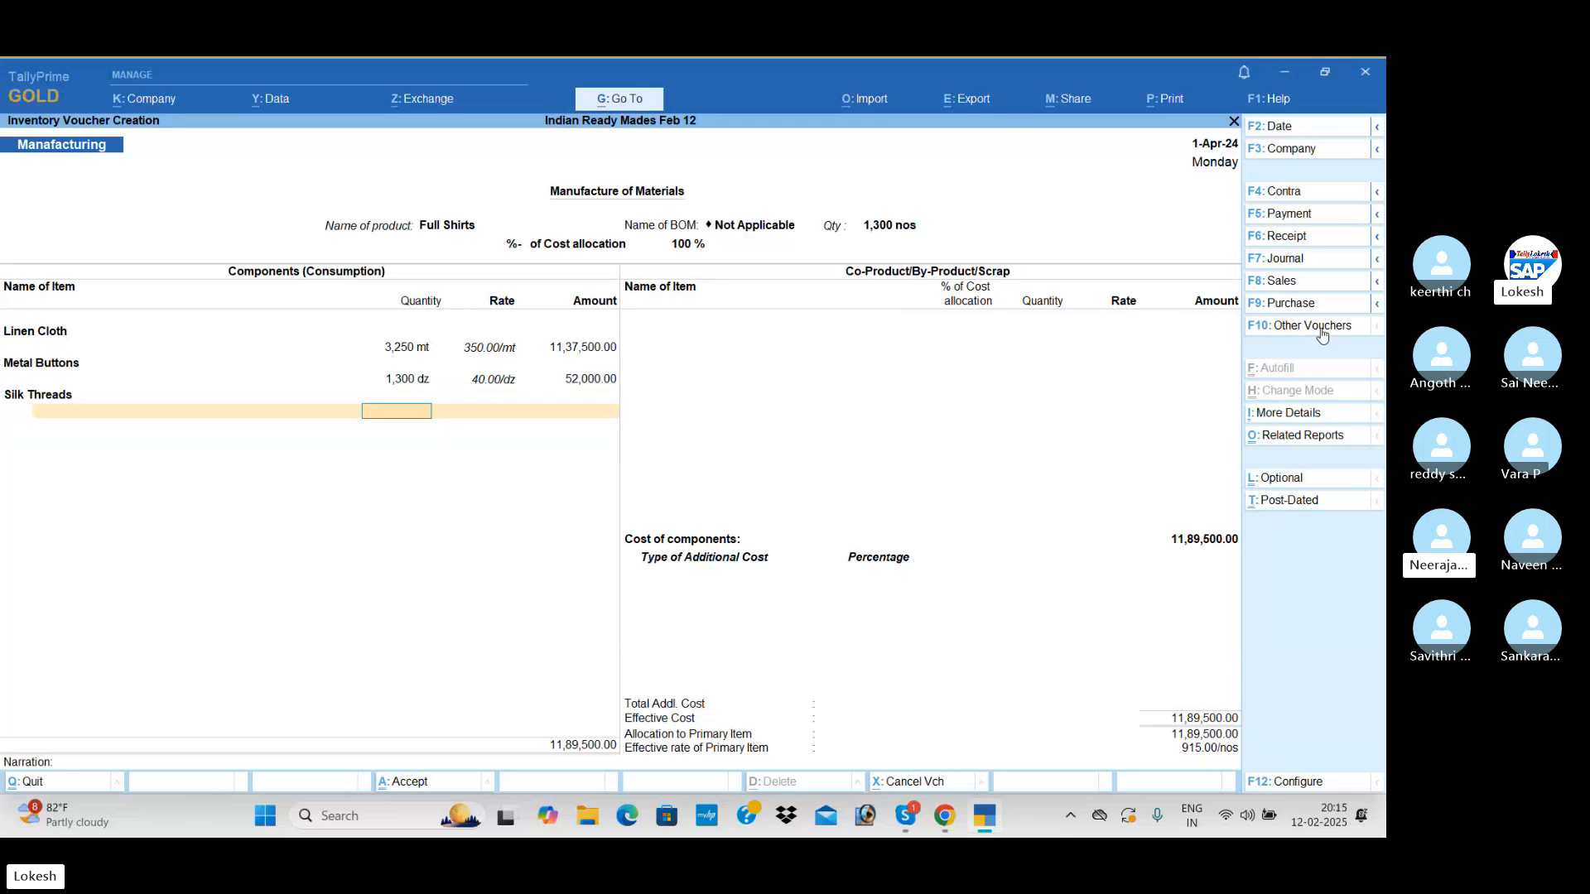
{"action": "type", "text": "1,300"}
{"action": "key", "text": "Return"}
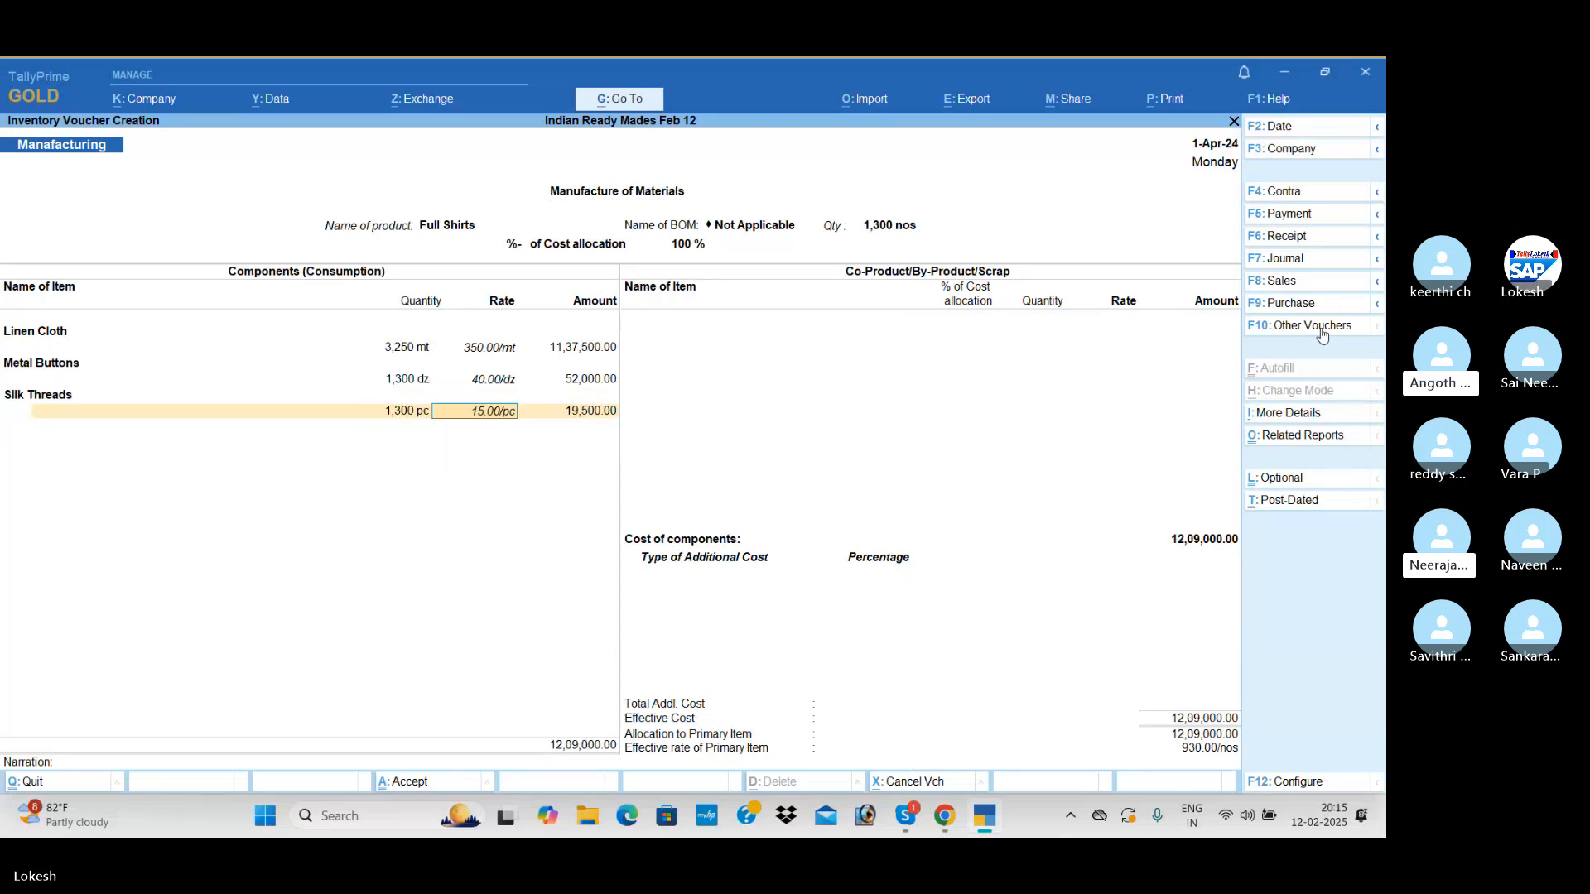
Add Caller Maerail to the Full Shirts components with a quantity of 1,300 pc
{"action": "key", "text": "Return"}
{"action": "key", "text": "Return"}
{"action": "type", "text": "c"}
{"action": "key", "text": "Return"}
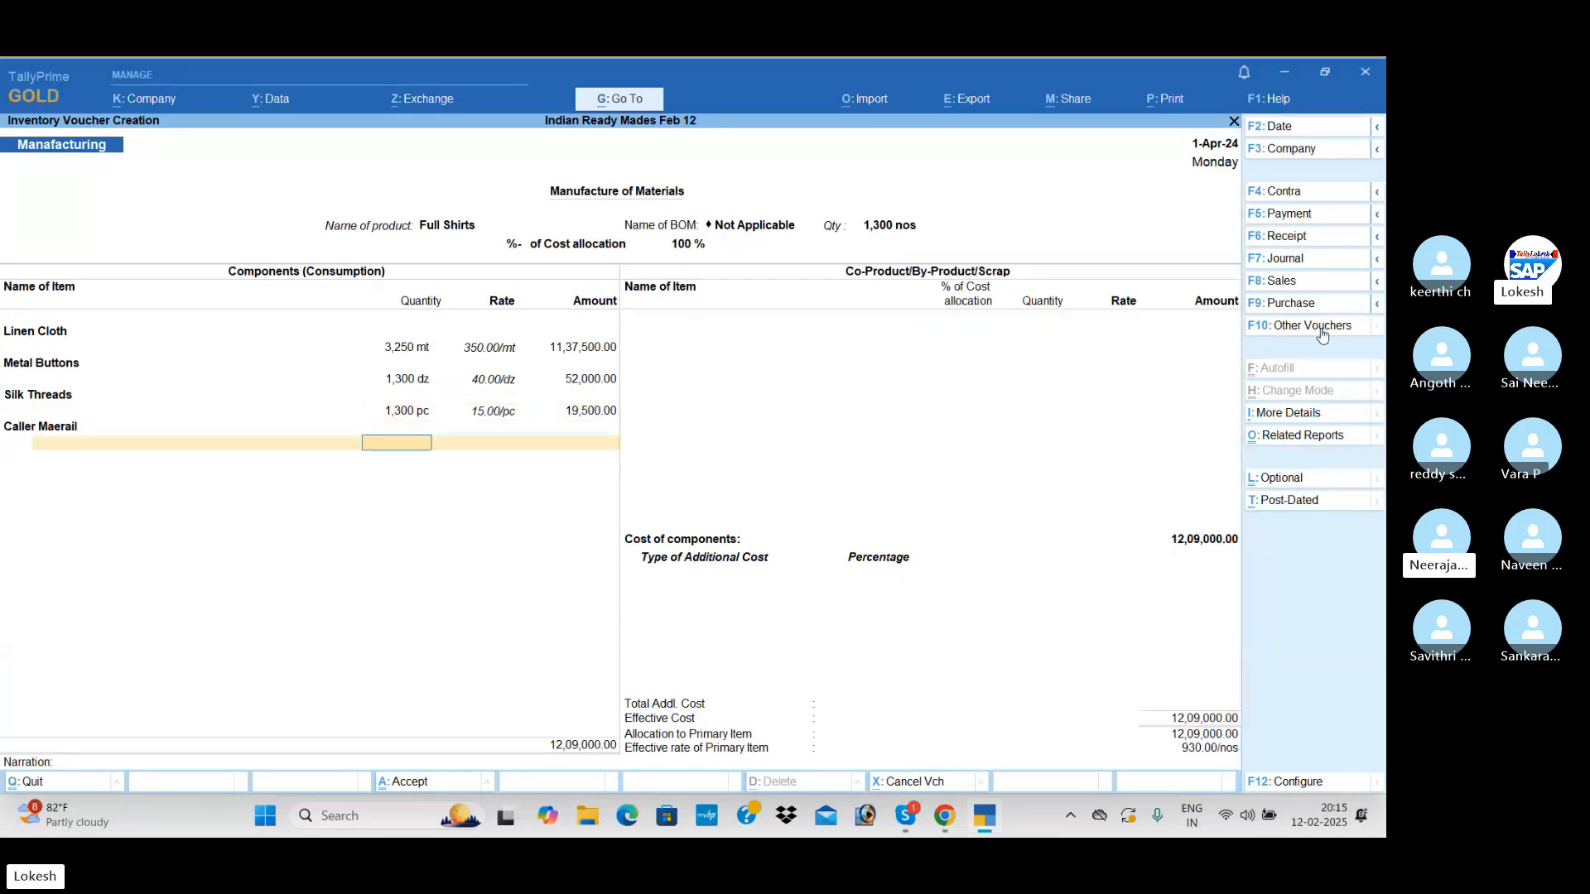
{"action": "type", "text": "1,300"}
{"action": "key", "text": "Return"}
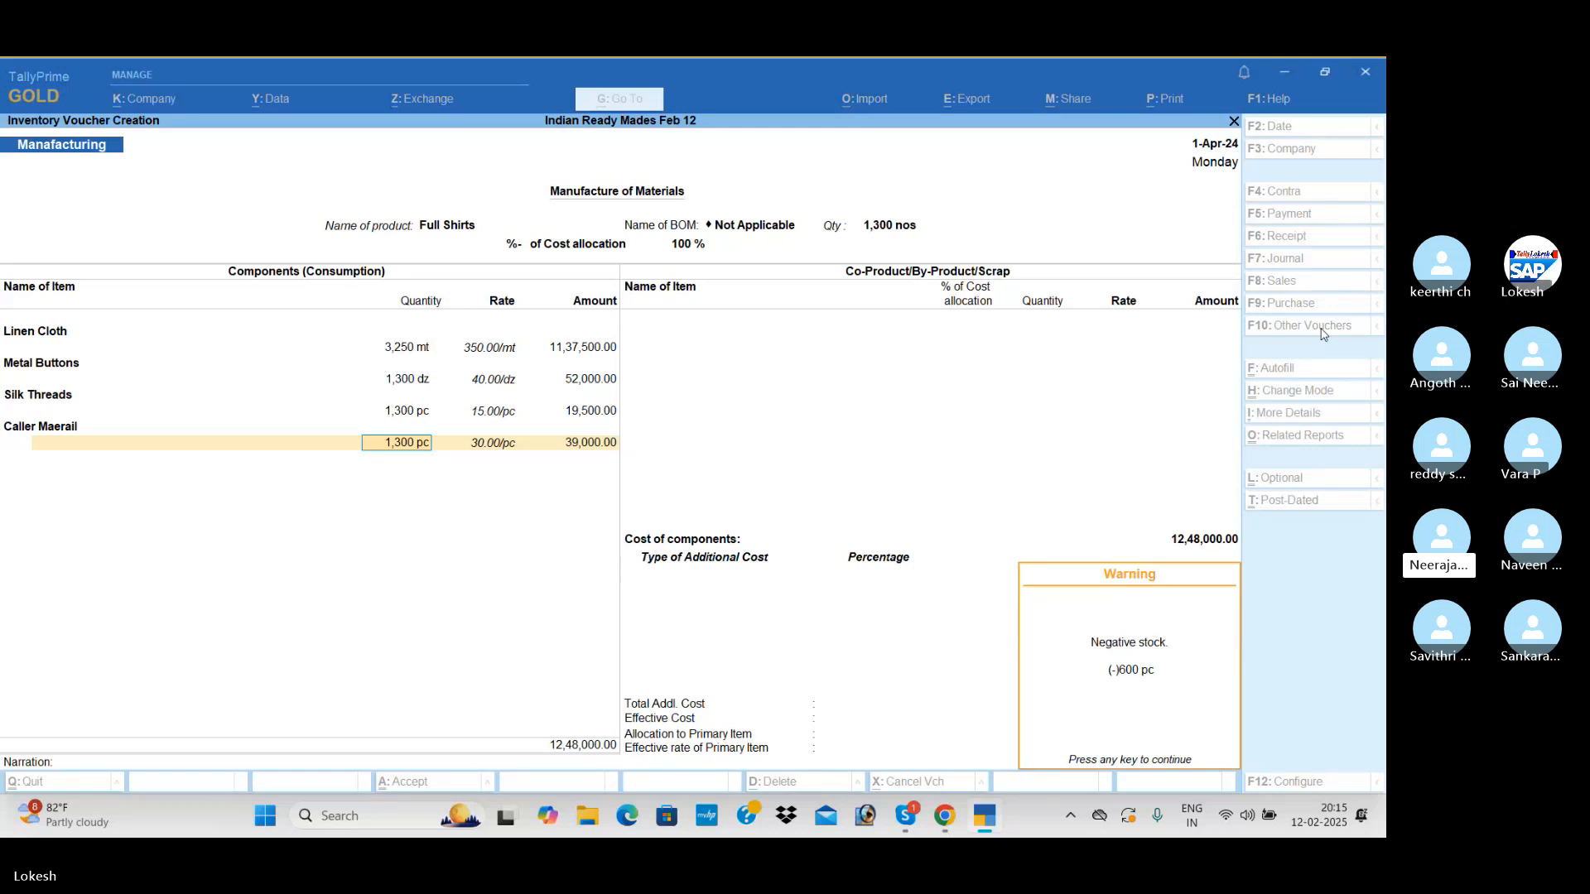
{"action": "key", "text": "alt+Tab"}
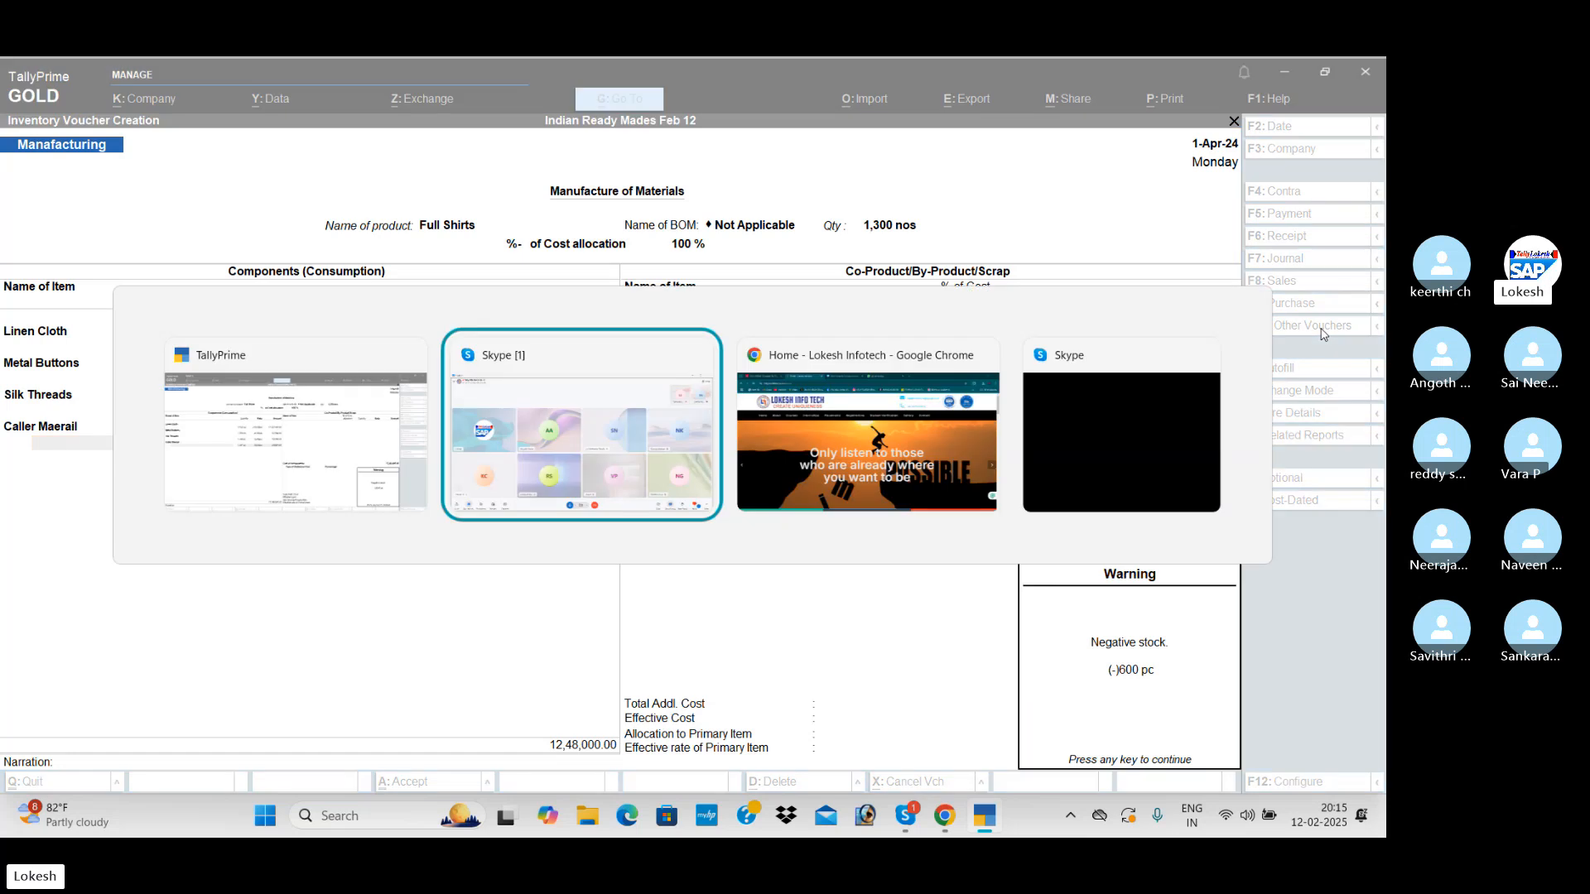
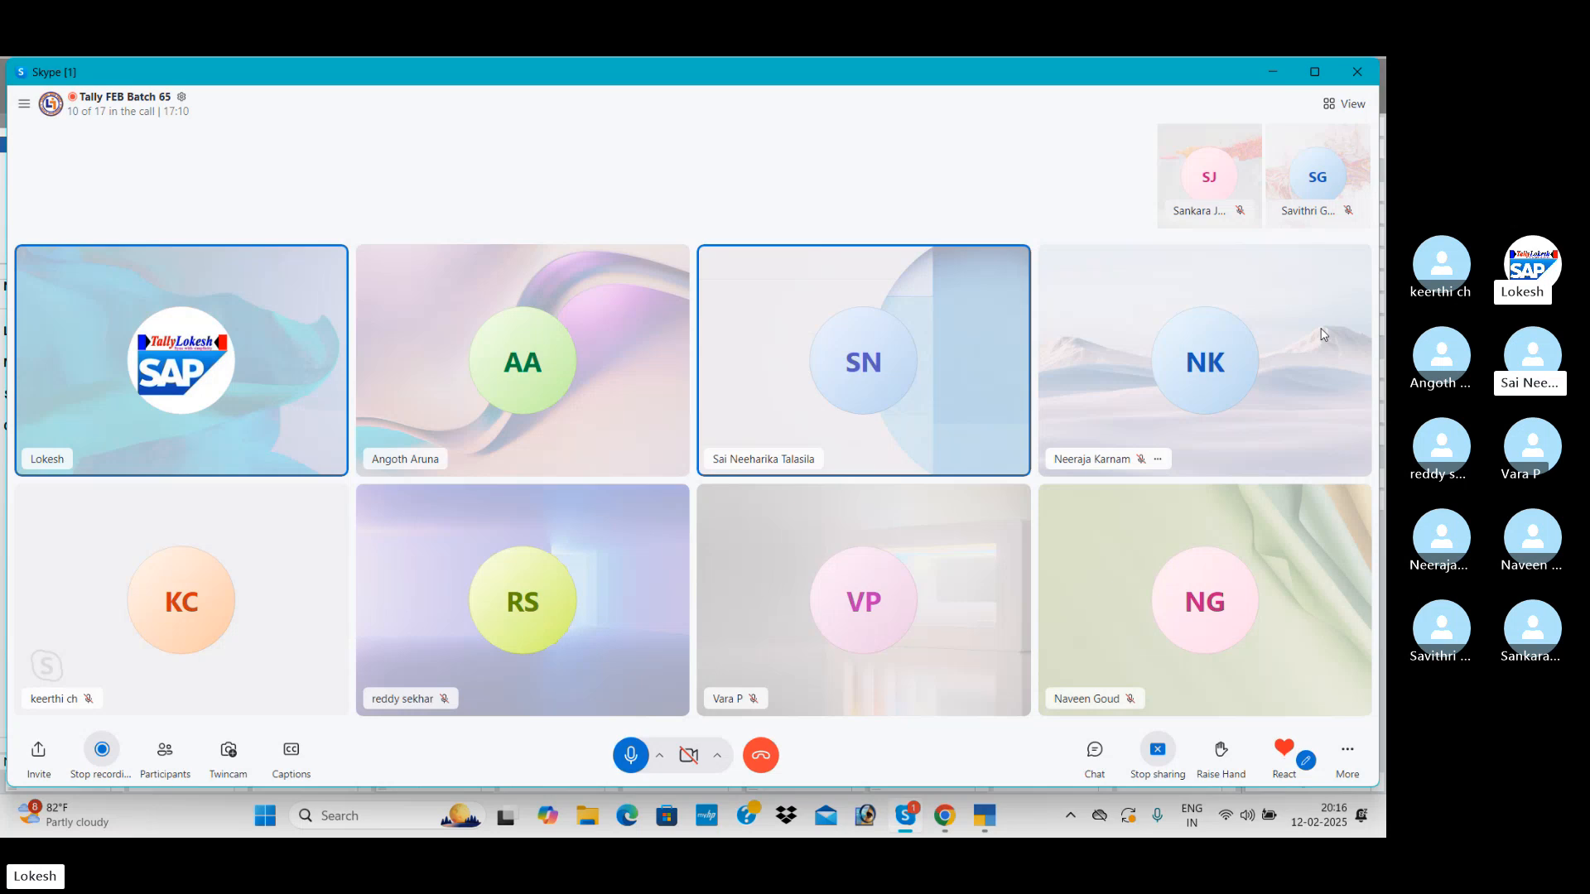
Switch back to TallyPrime and complete the Caller Maerail component line, keeping the suggested rate and amount
{"action": "key", "text": "alt+Tab"}
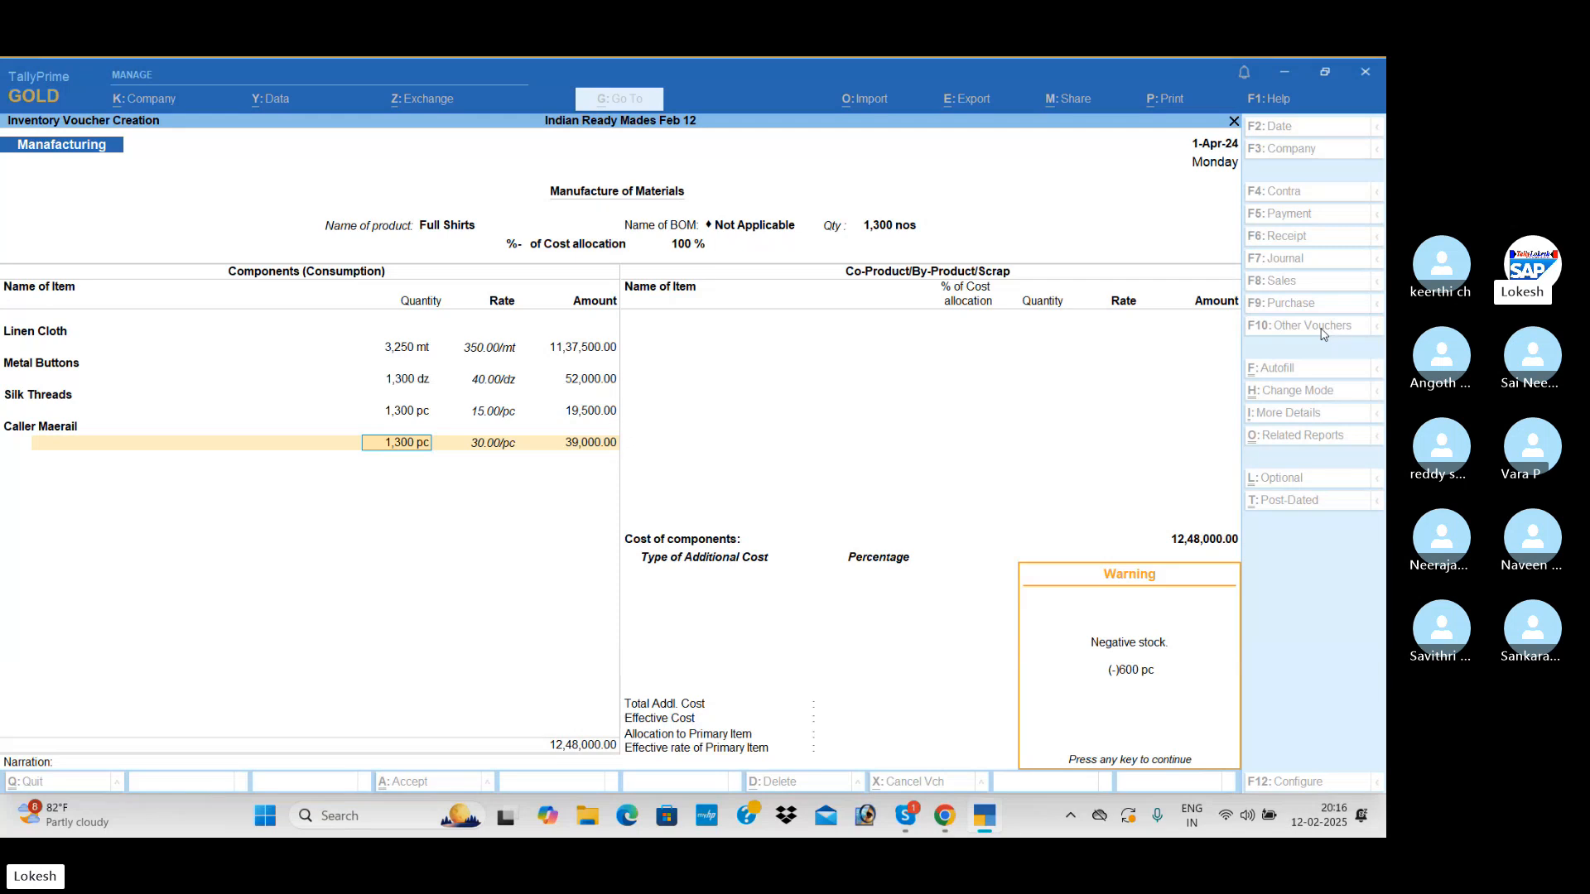
{"action": "key", "text": "Return"}
{"action": "key", "text": "Return"}
{"action": "key", "text": "Return"}
{"action": "key", "text": "Return"}
{"action": "key", "text": "Return"}
{"action": "key", "text": "Return"}
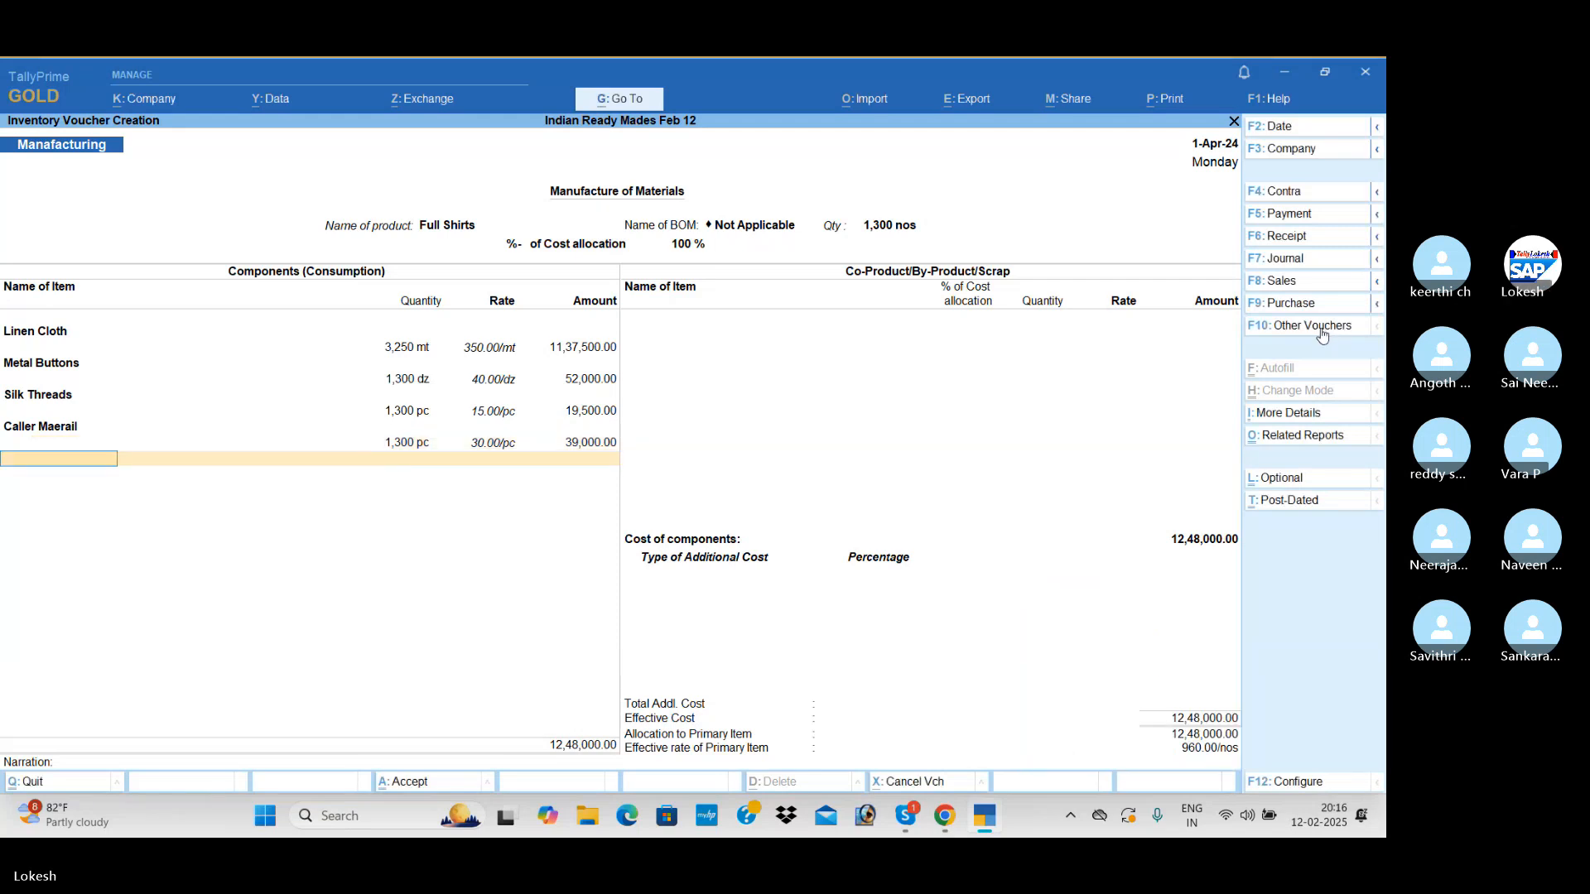
End the components list and add Wages of 52,000 as an additional cost for the Full Shirts
{"action": "type", "text": "w"}
{"action": "key", "text": "Return"}
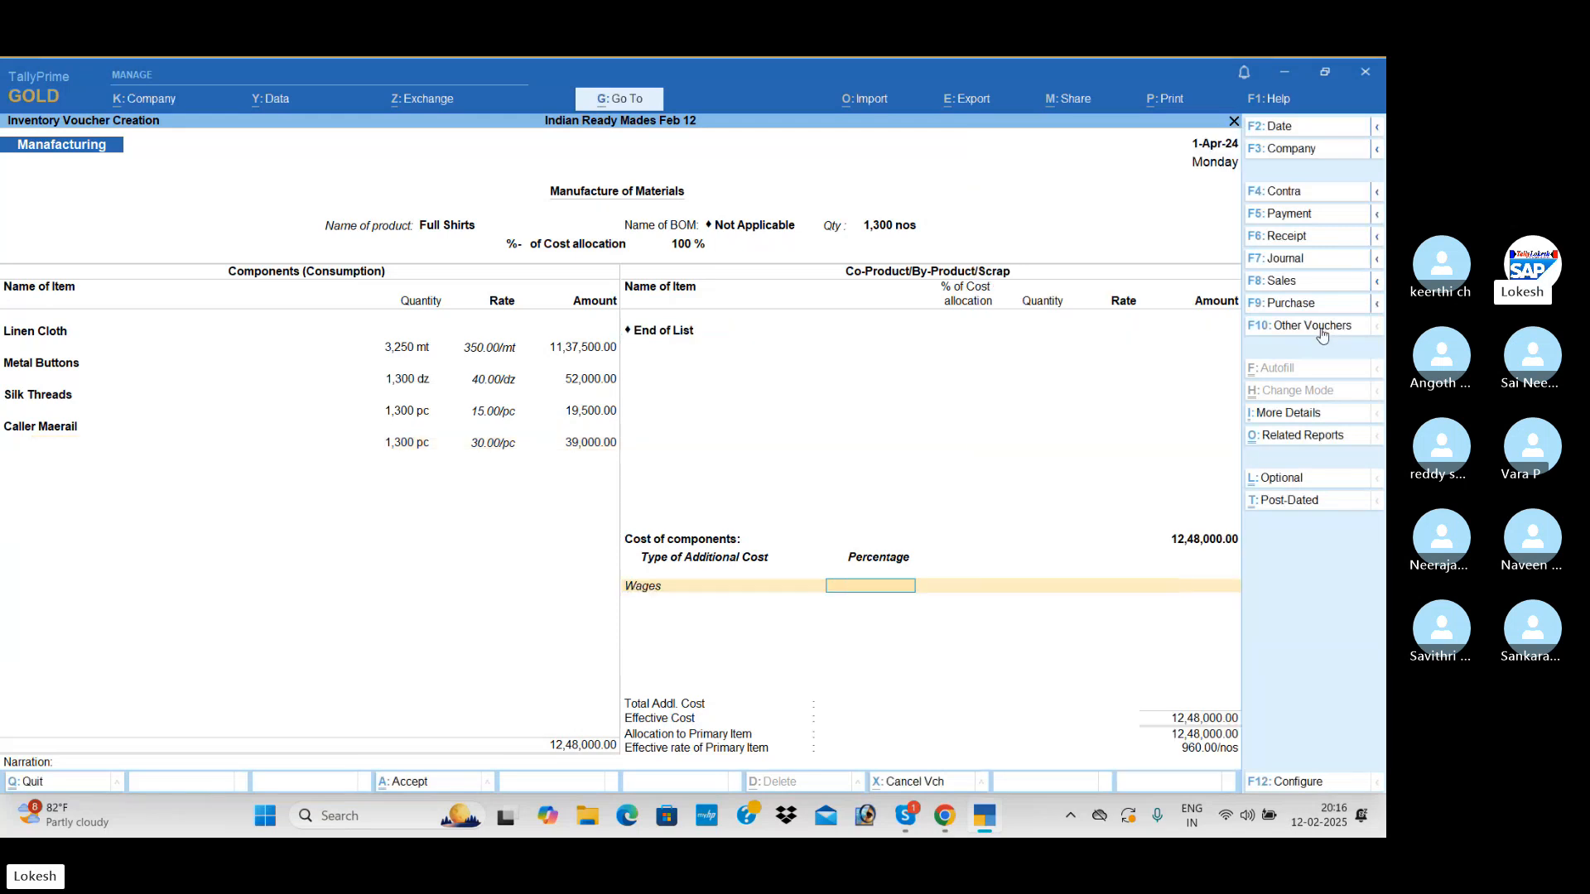
{"action": "key", "text": "Return"}
{"action": "type", "text": "52000"}
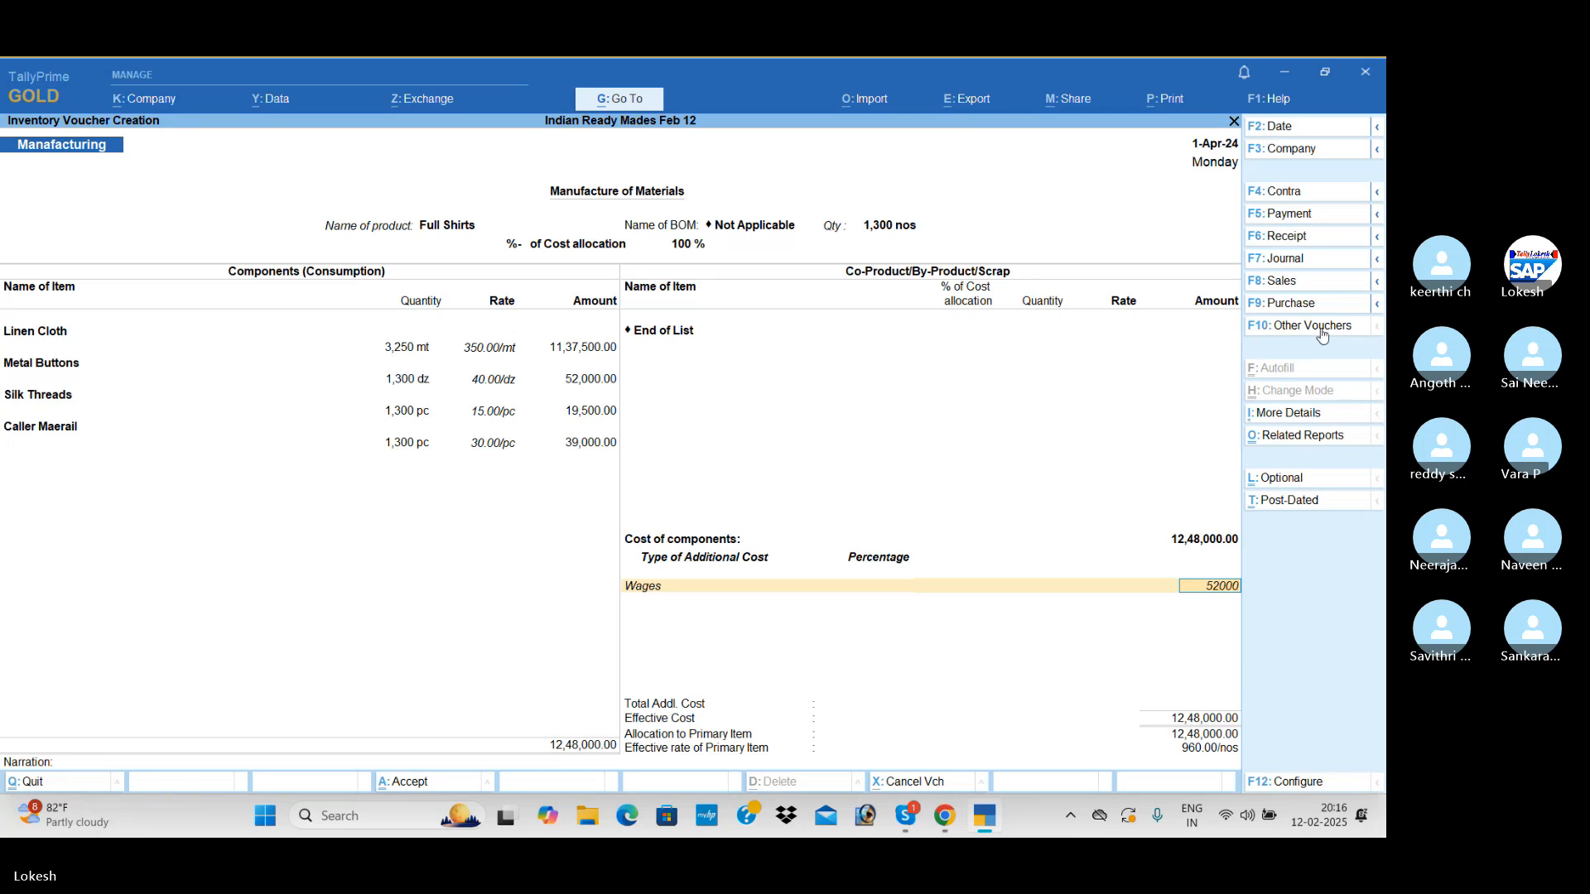
{"action": "key", "text": "Return"}
Add Other Misc Exp of 1,30,000 as an additional cost and save the Full Shirts manufacturing voucher
{"action": "type", "text": "o"}
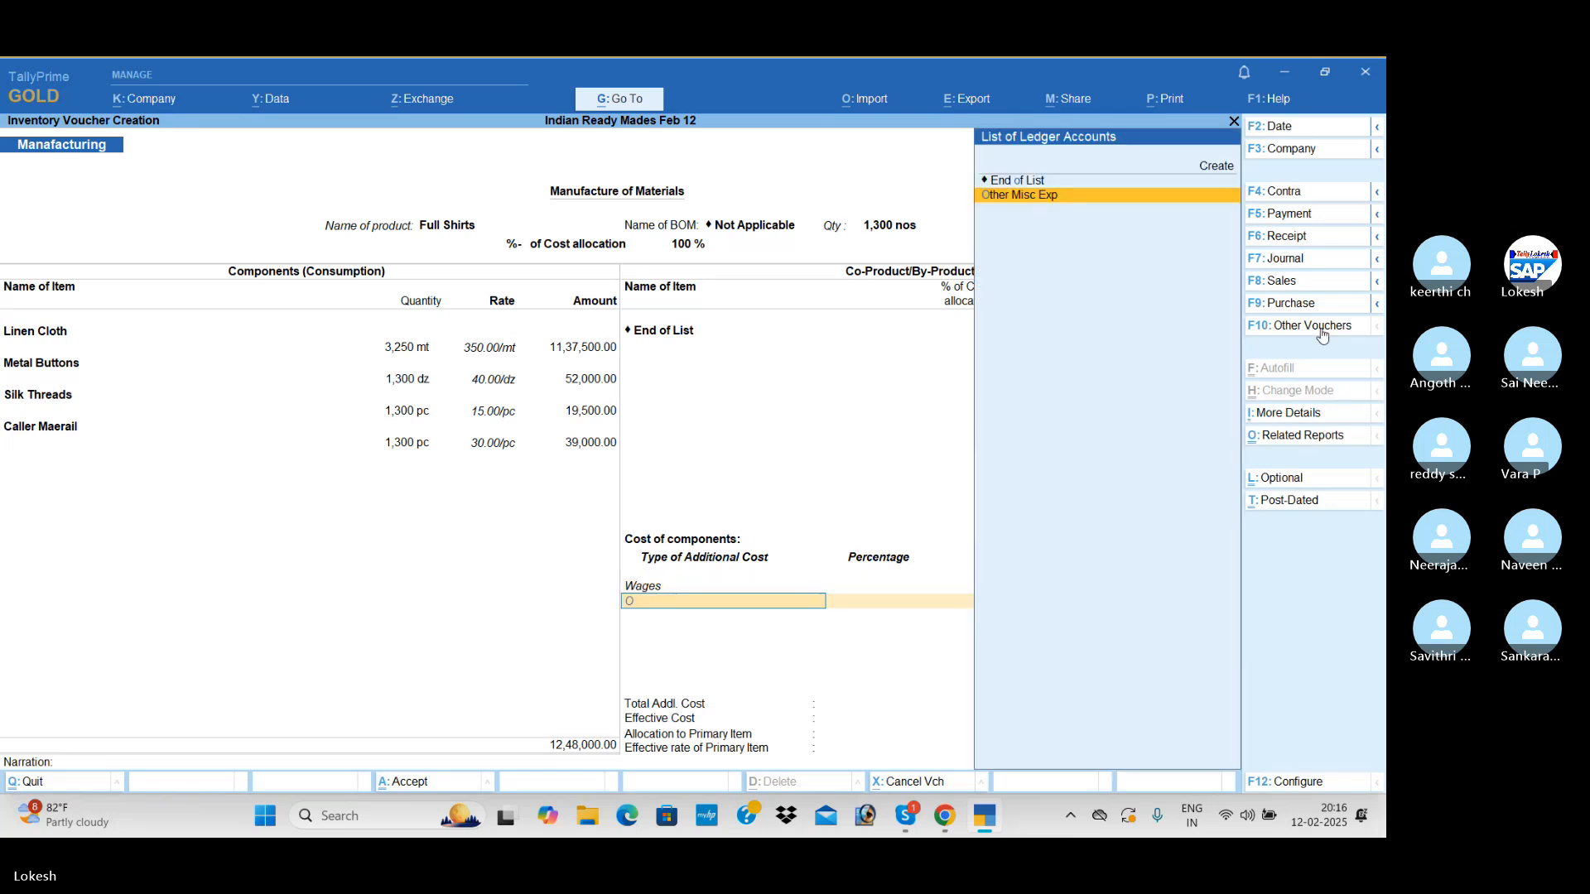
{"action": "key", "text": "Return"}
{"action": "key", "text": "Return"}
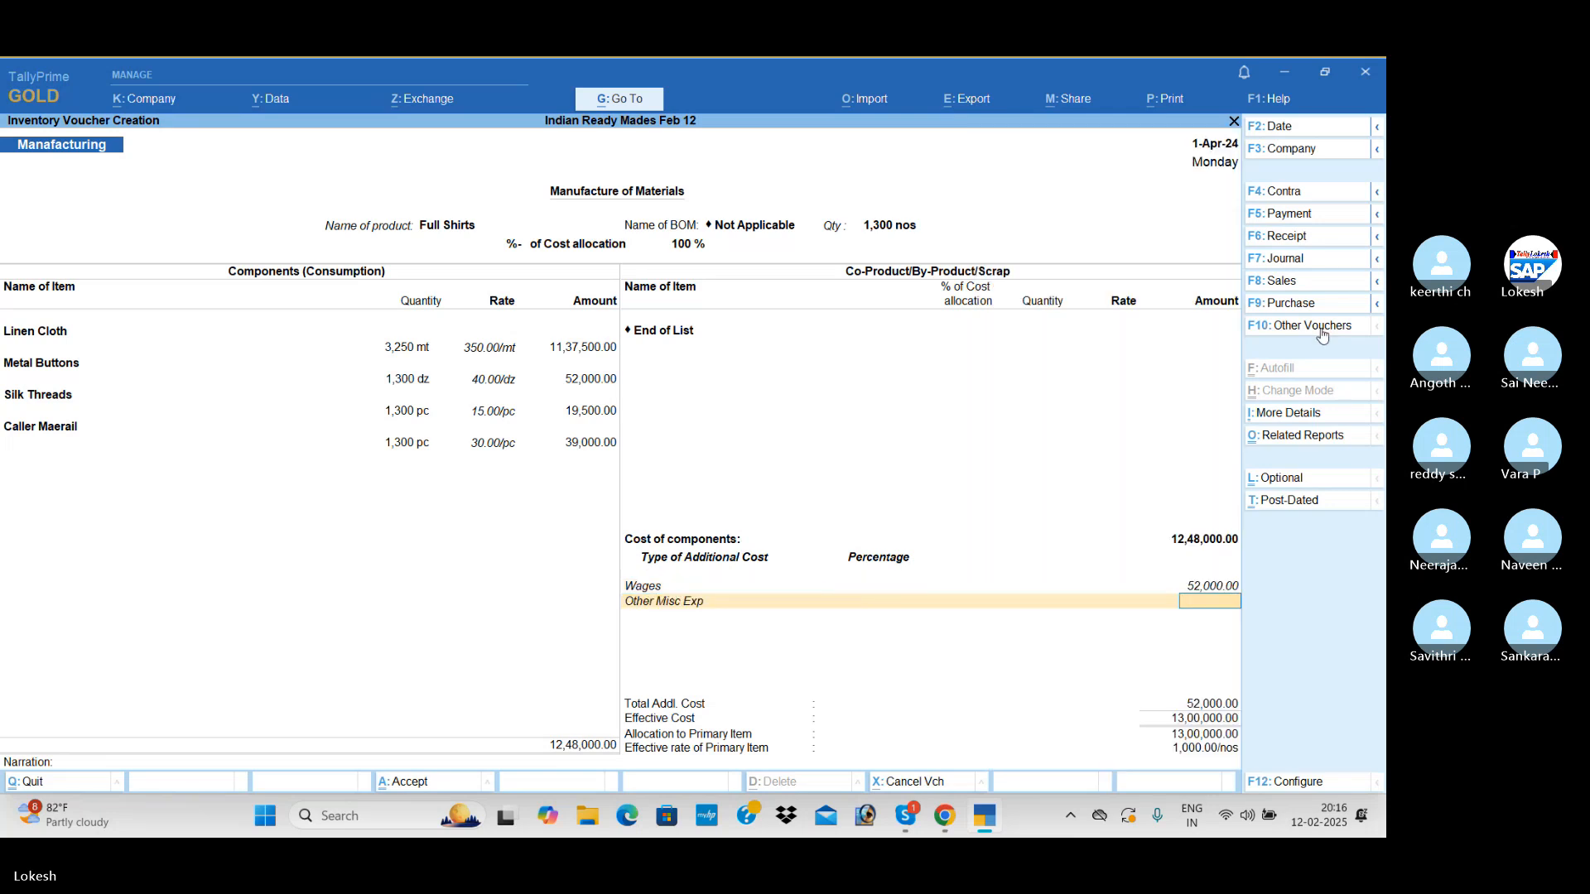
{"action": "type", "text": "1"}
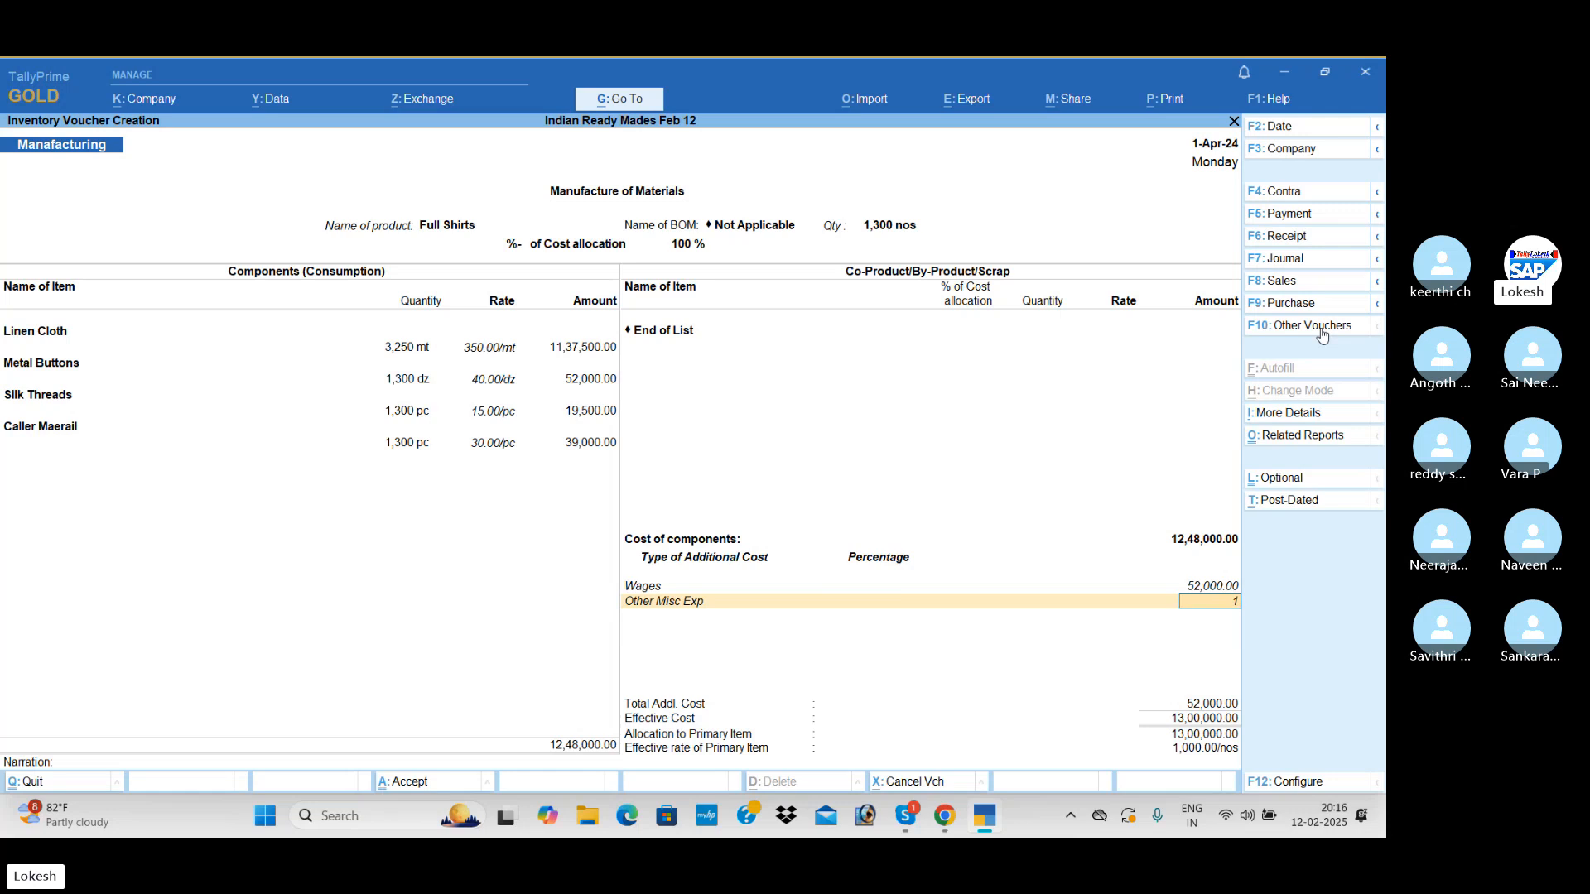
{"action": "type", "text": ",30,000"}
{"action": "key", "text": "Return"}
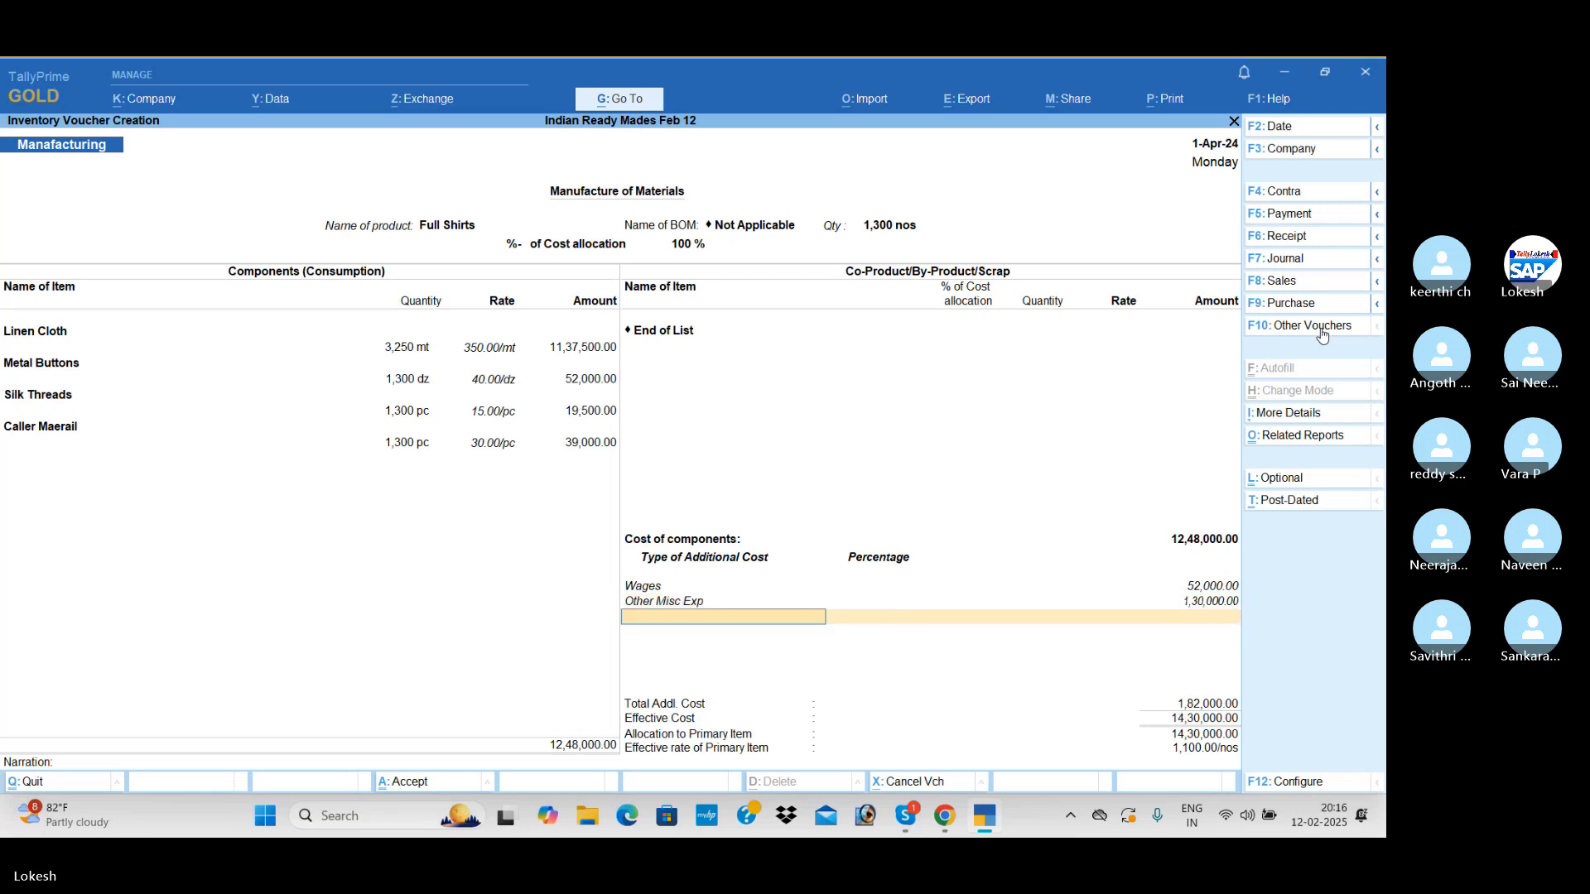
{"action": "key", "text": "Return"}
{"action": "key", "text": "Return"}
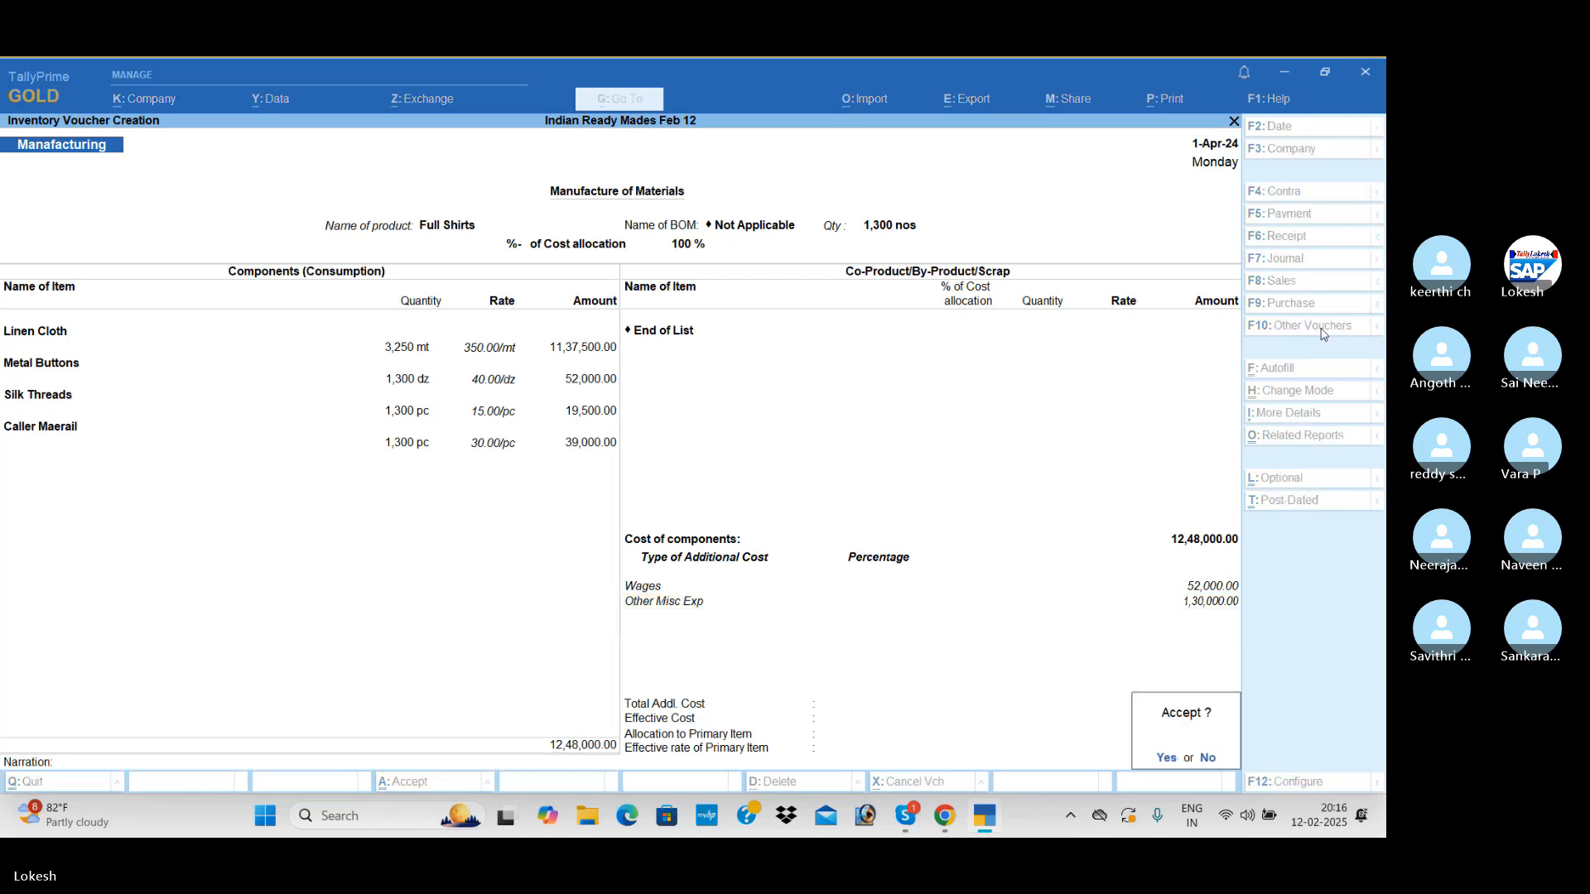
{"action": "key", "text": "Return"}
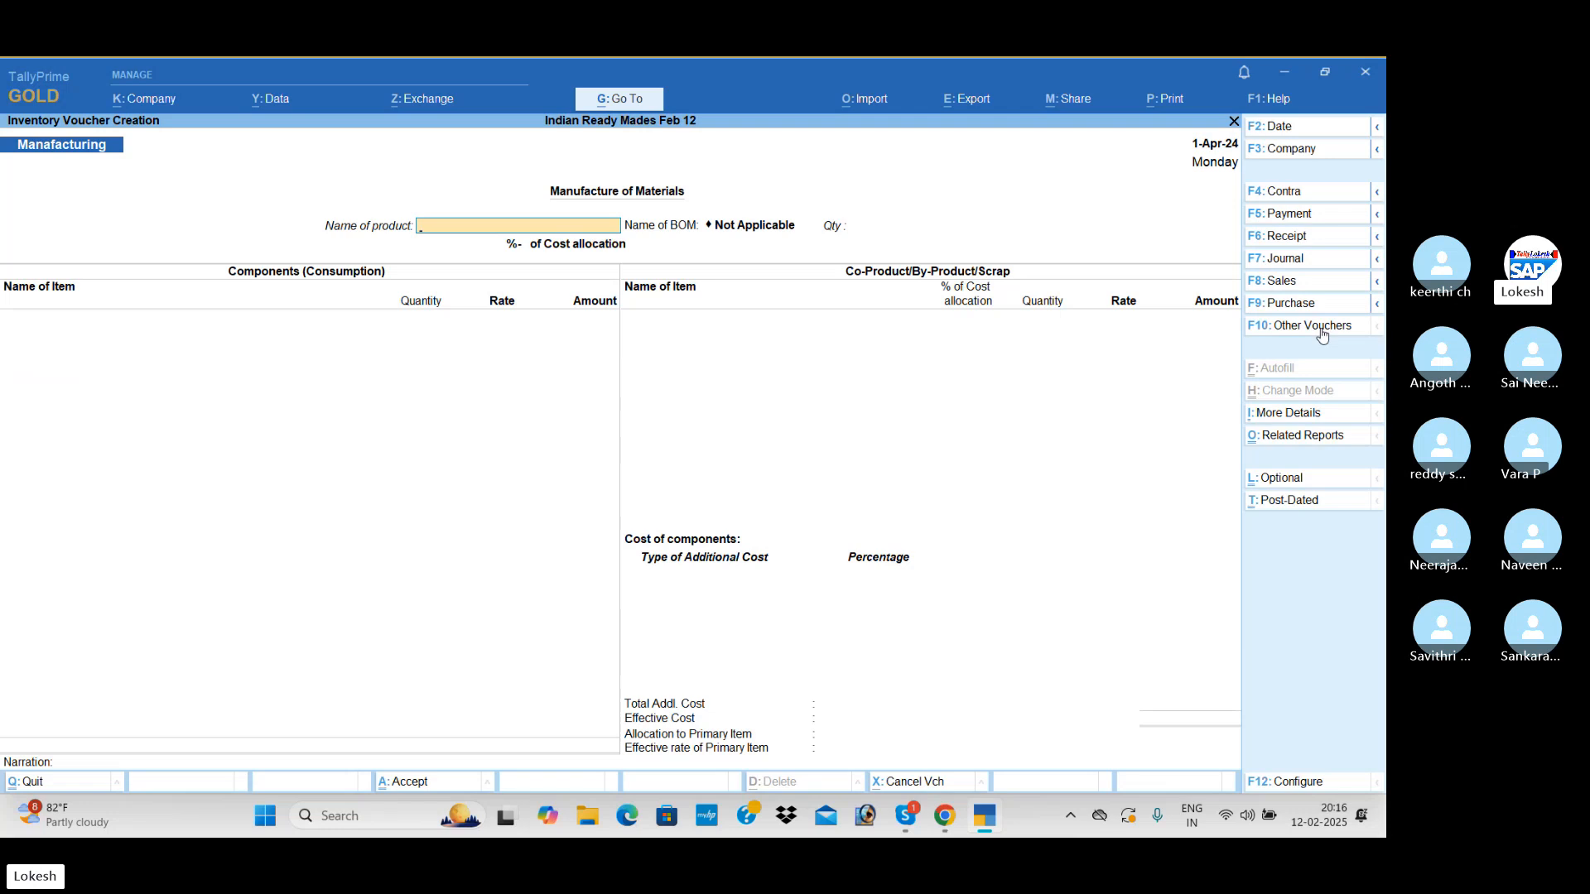
Start a sales voucher with Kishore Cloth Center as the party and Sales as the sales ledger, leaving the dispatch and party details unchanged
{"action": "left_click", "coordinate": [1300, 284]}
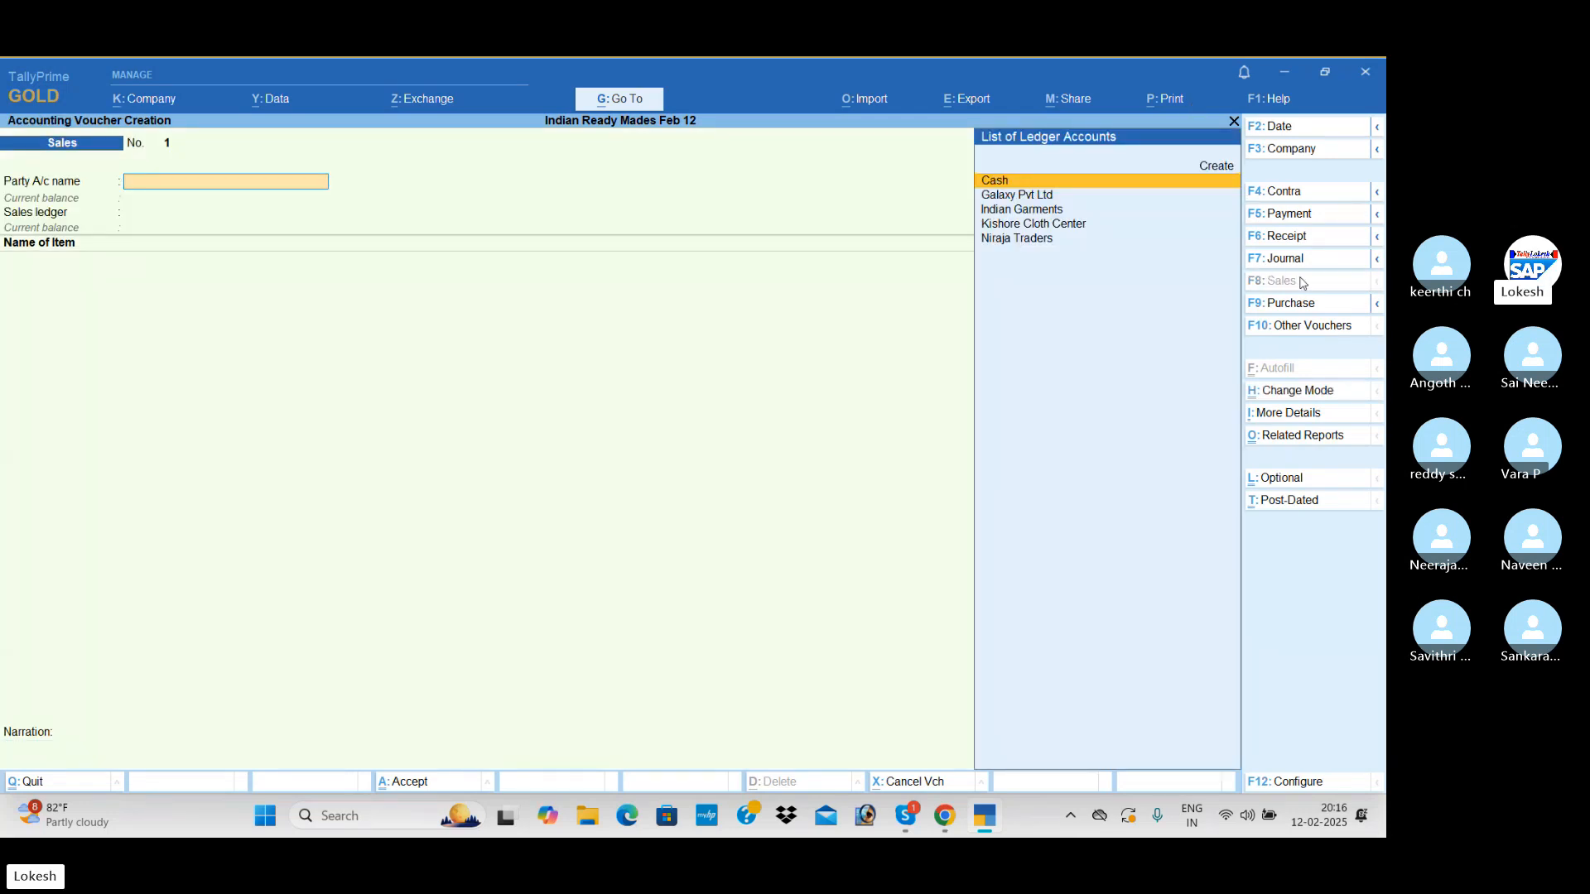
{"action": "type", "text": "k"}
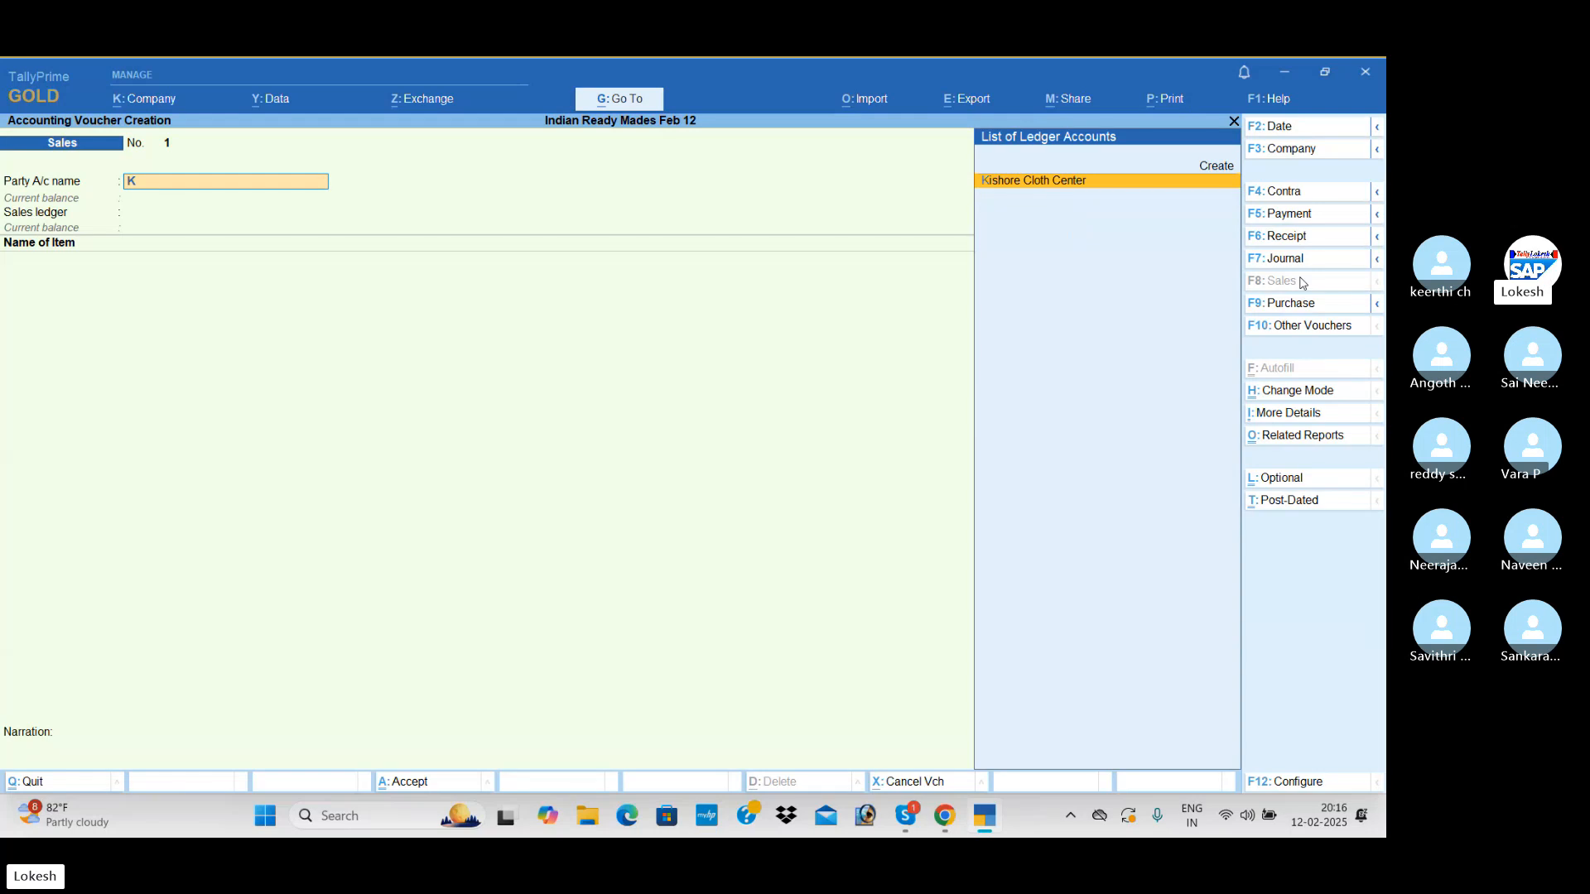
{"action": "key", "text": "Return"}
{"action": "key", "text": "Return"}
{"action": "key", "text": "Return"}
{"action": "key", "text": "Return"}
{"action": "key", "text": "Return"}
{"action": "key", "text": "Return"}
{"action": "key", "text": "Return"}
{"action": "key", "text": "Return"}
{"action": "key", "text": "Return"}
{"action": "key", "text": "Return"}
{"action": "key", "text": "Return"}
{"action": "key", "text": "Return"}
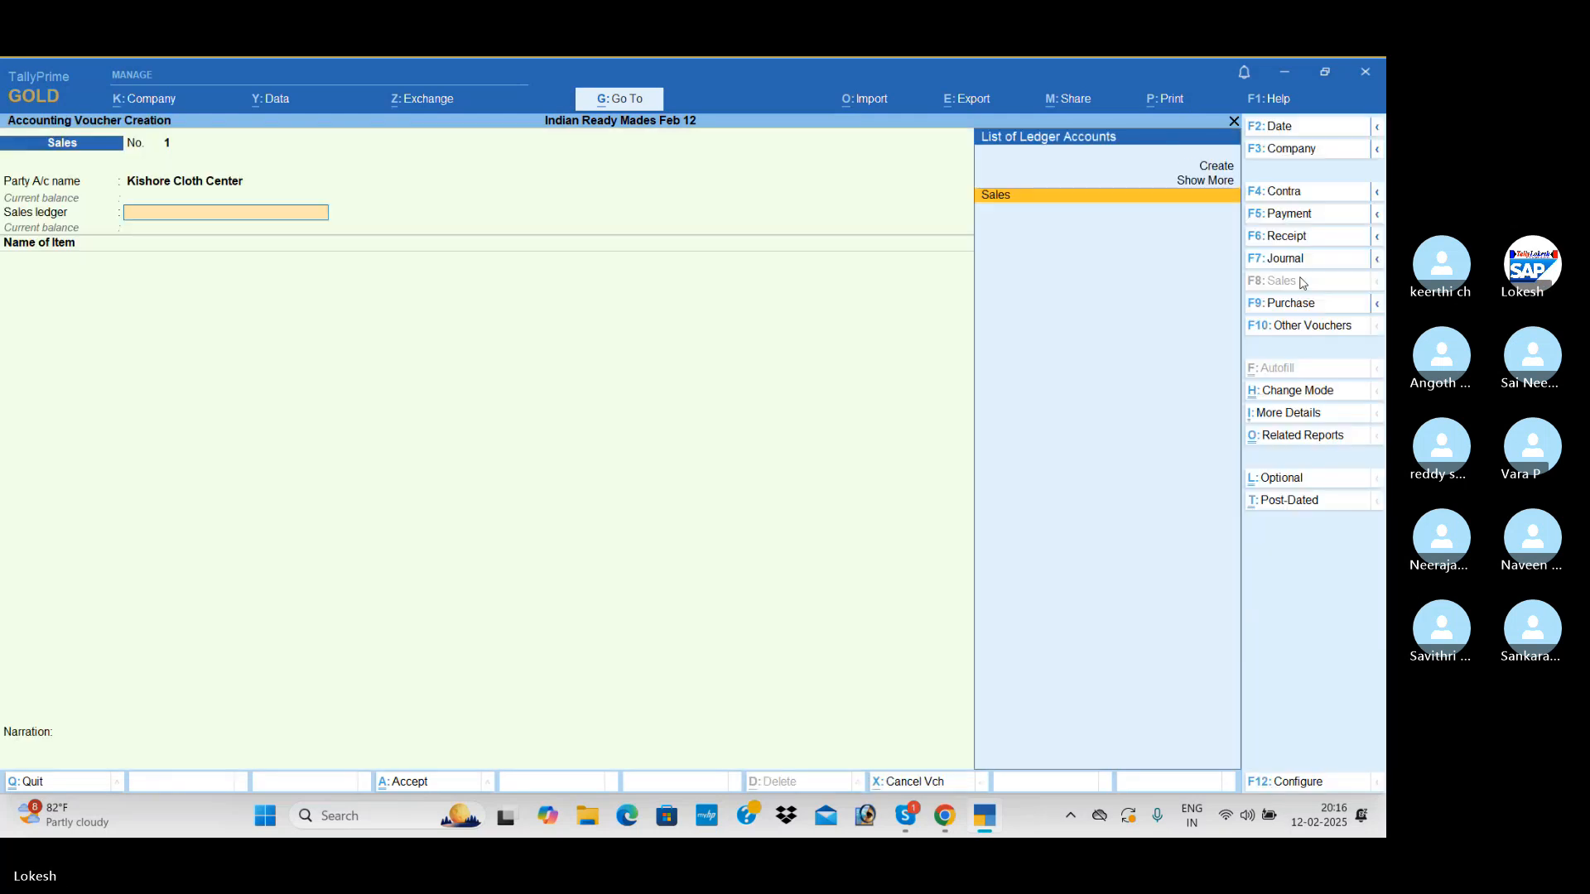
Add 800 nos of Full Shirts at a rate of 1,500 to the Kishore Cloth Center sale
{"action": "key", "text": "Return"}
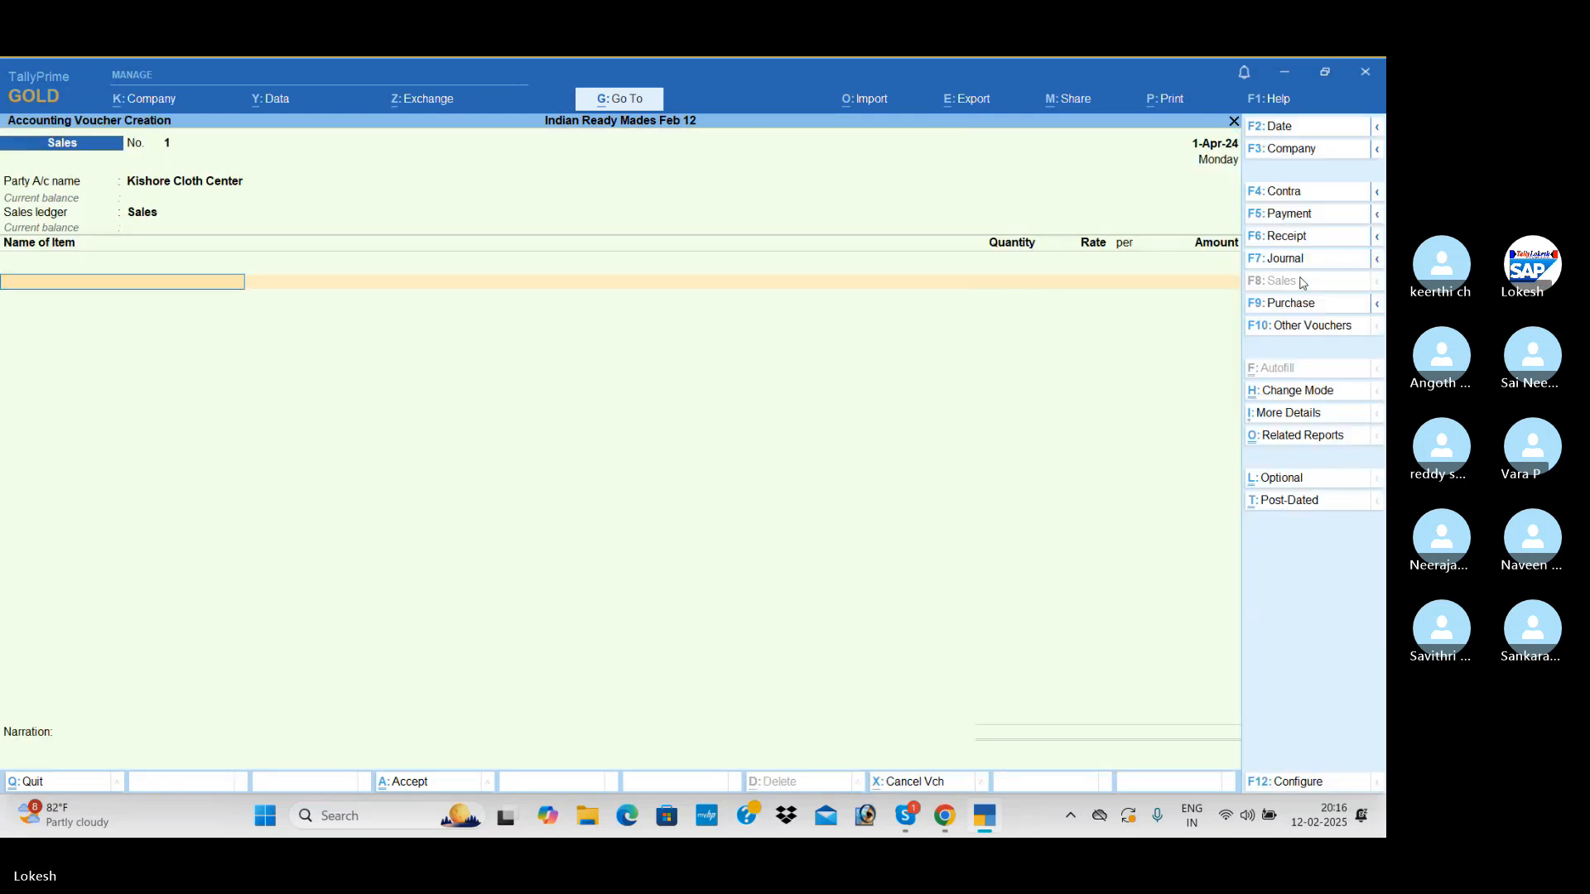
{"action": "type", "text": "F"}
{"action": "key", "text": "Return"}
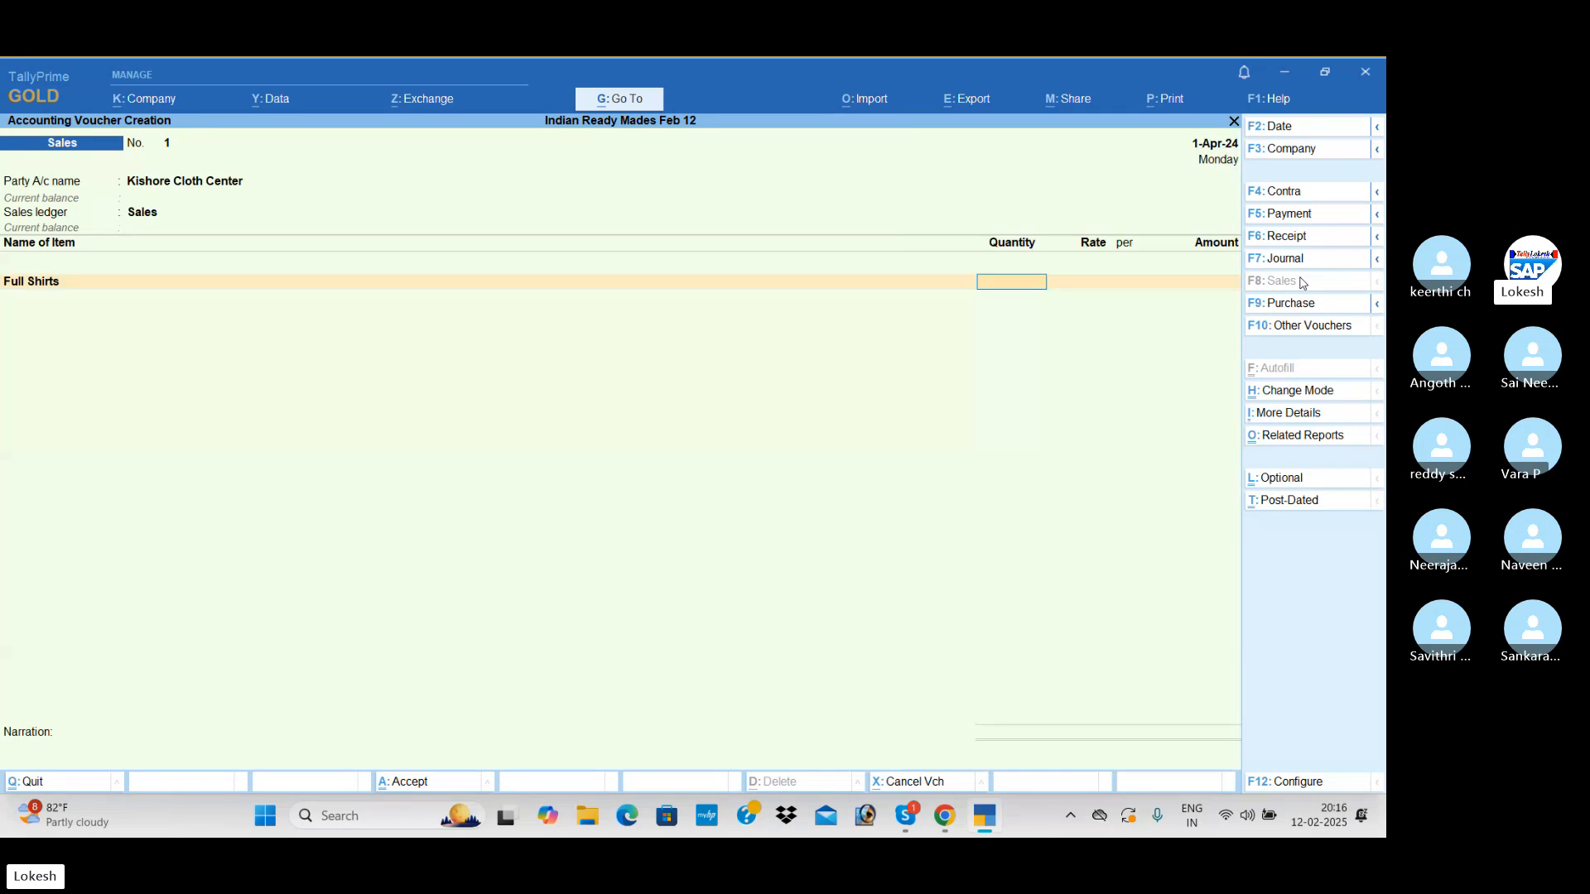
{"action": "type", "text": "800"}
{"action": "key", "text": "Return"}
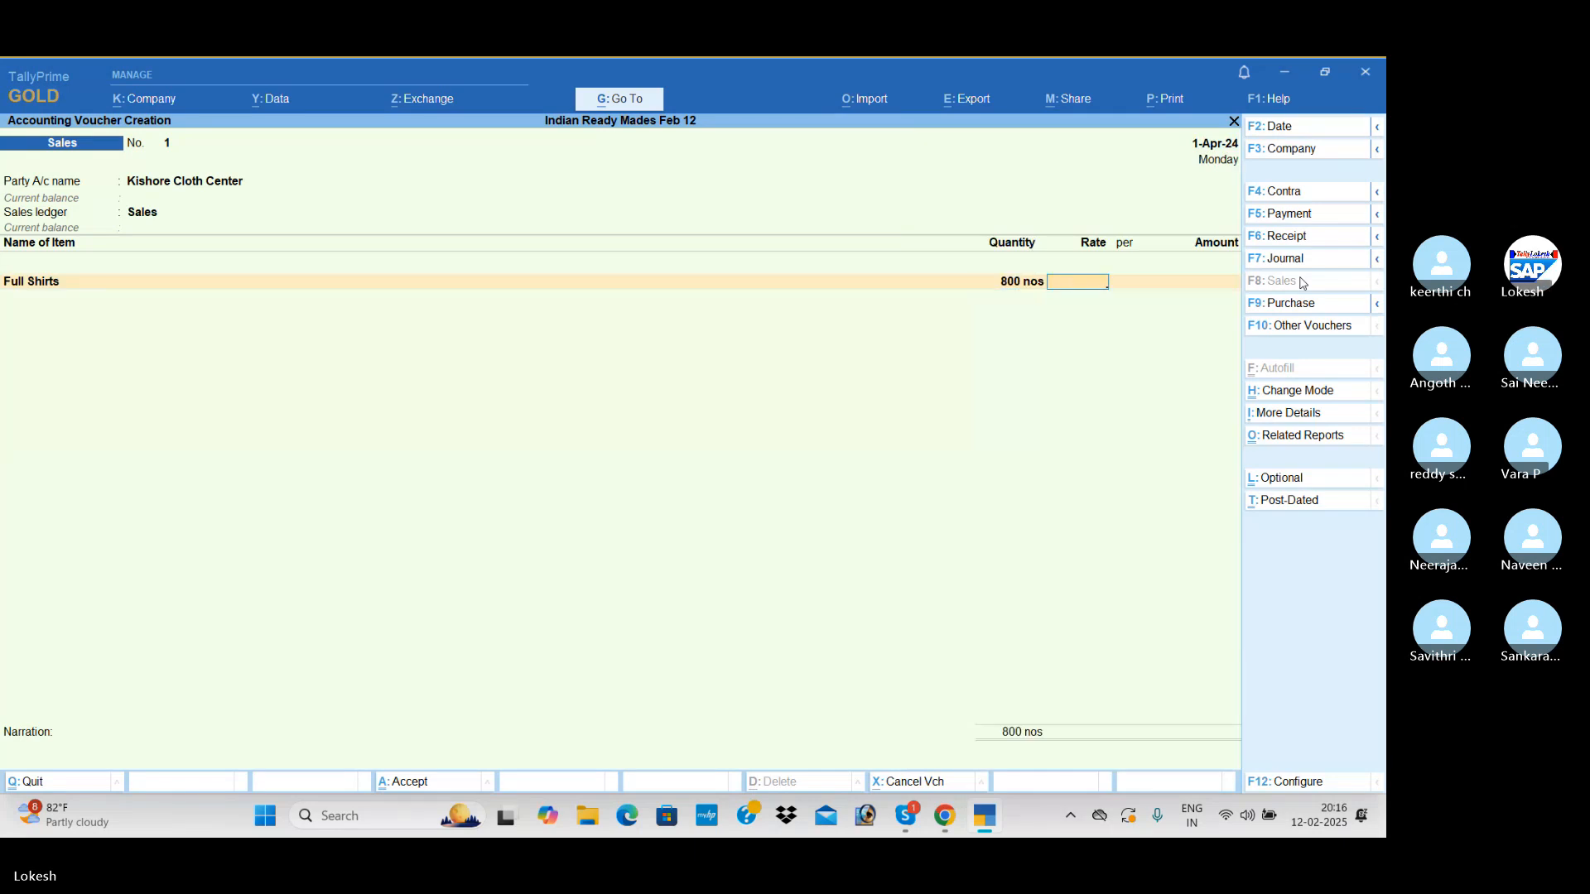
{"action": "type", "text": "1500"}
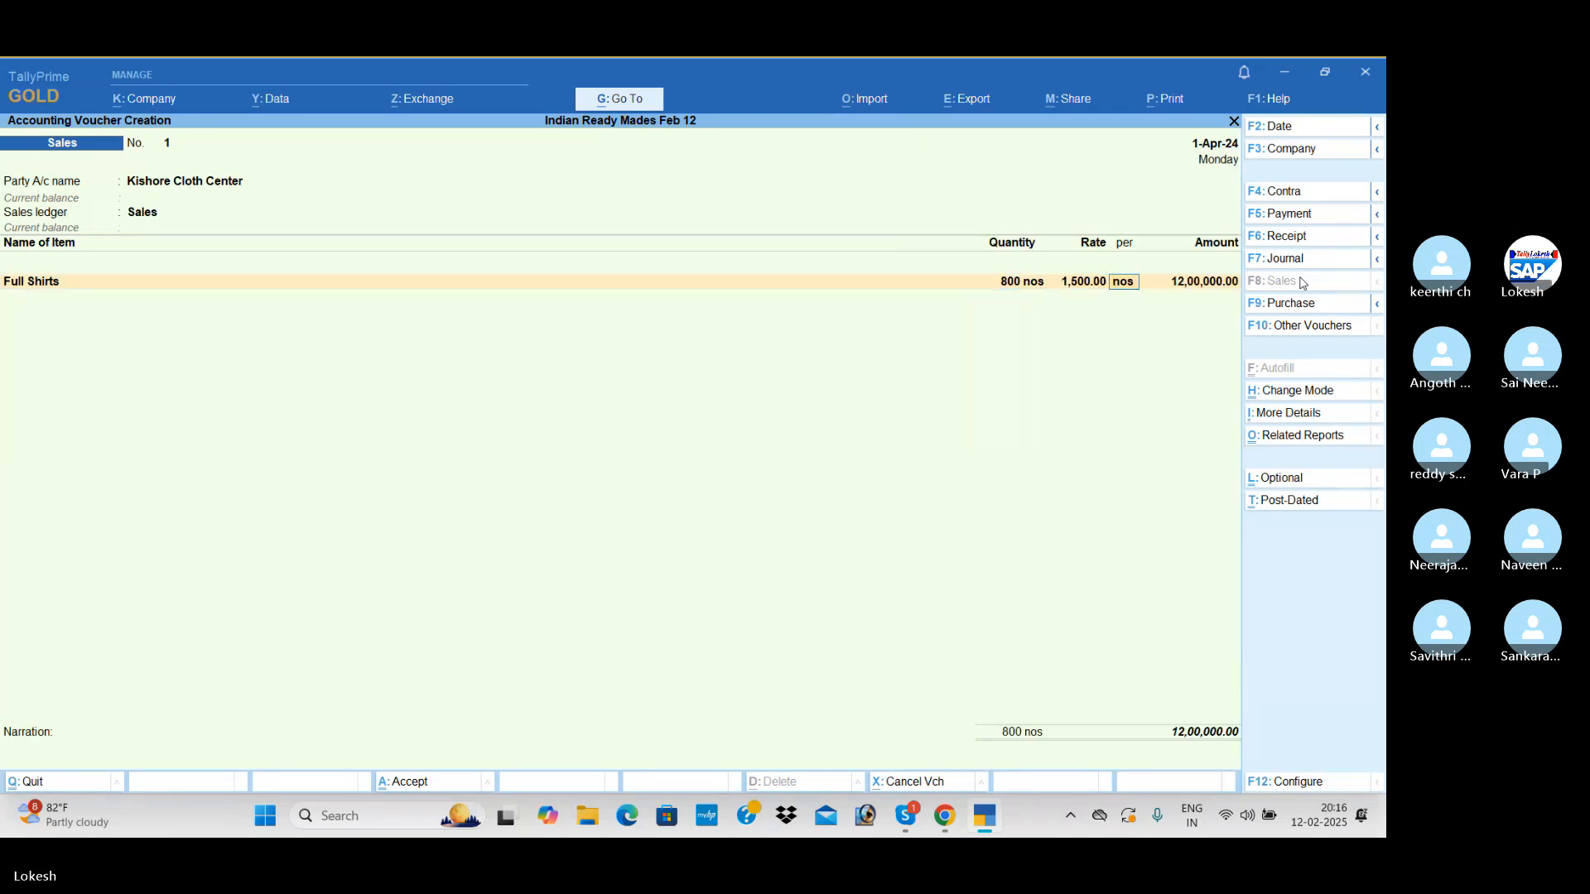
{"action": "key", "text": "Return"}
{"action": "key", "text": "Return"}
Add 600 nos of Half Shirts at a rate of 1,000 and save the Kishore Cloth Center sales voucher
{"action": "type", "text": "h"}
{"action": "key", "text": "Return"}
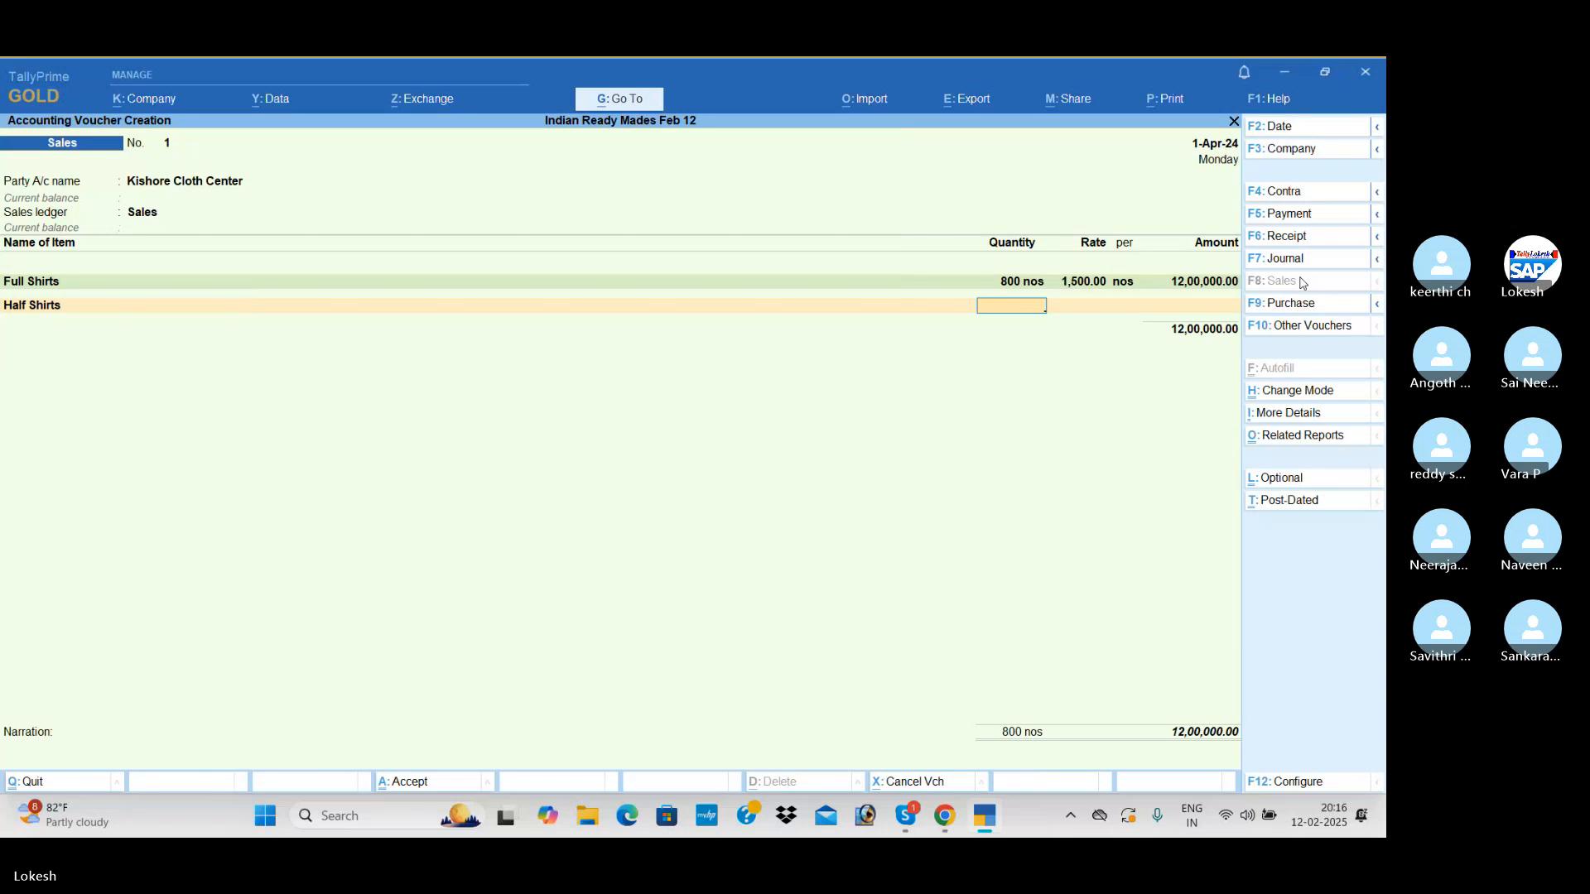
{"action": "type", "text": "600"}
{"action": "key", "text": "Return"}
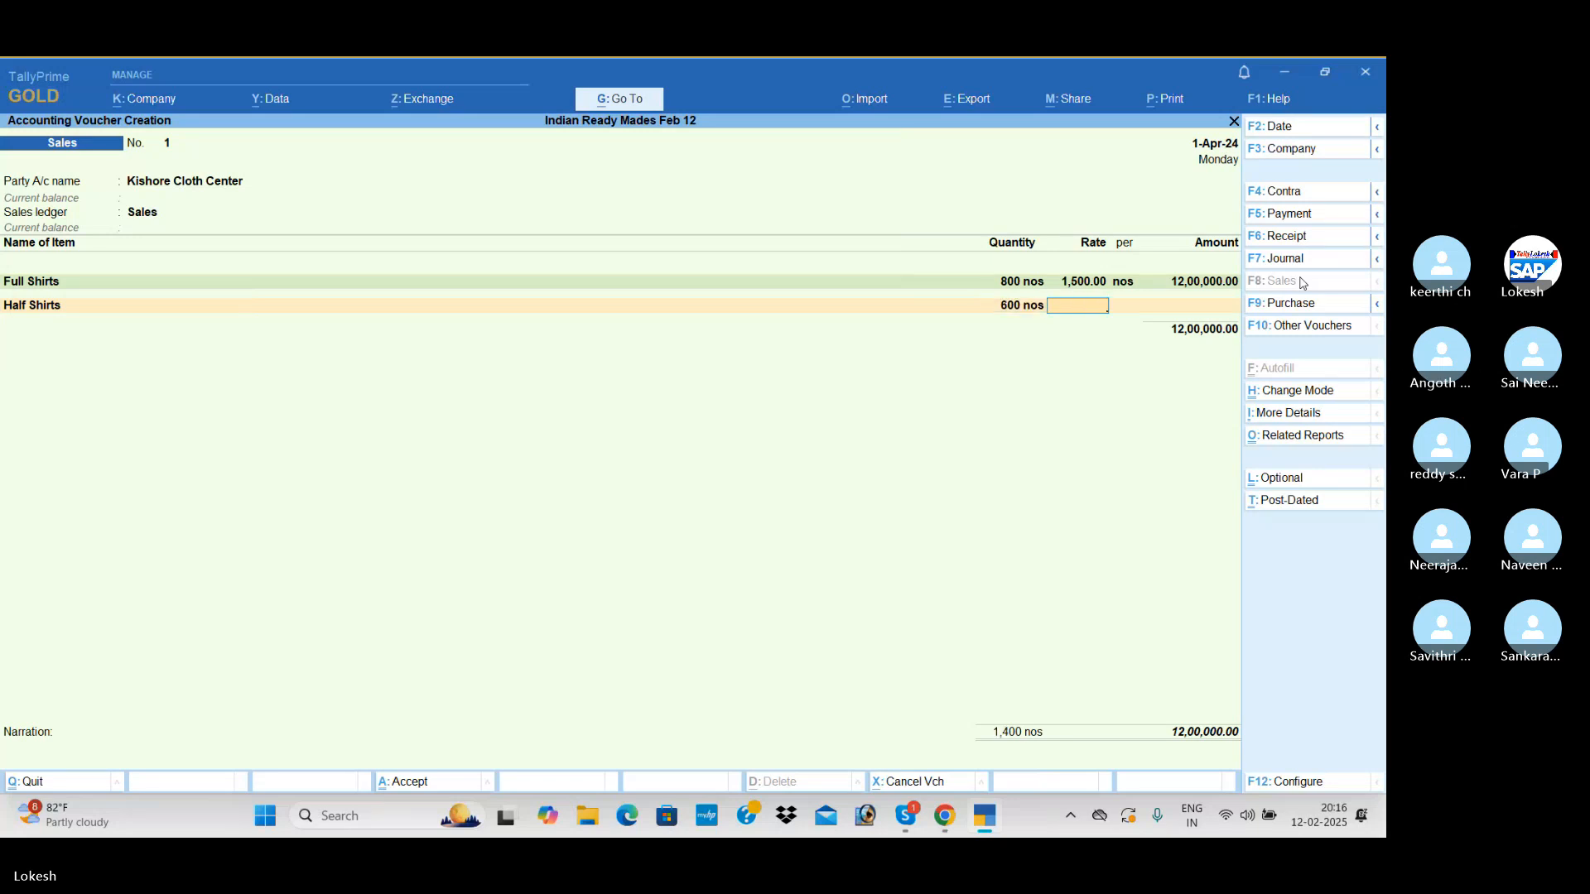
{"action": "type", "text": "1000"}
{"action": "key", "text": "Return"}
{"action": "key", "text": "Return"}
{"action": "key", "text": "Return"}
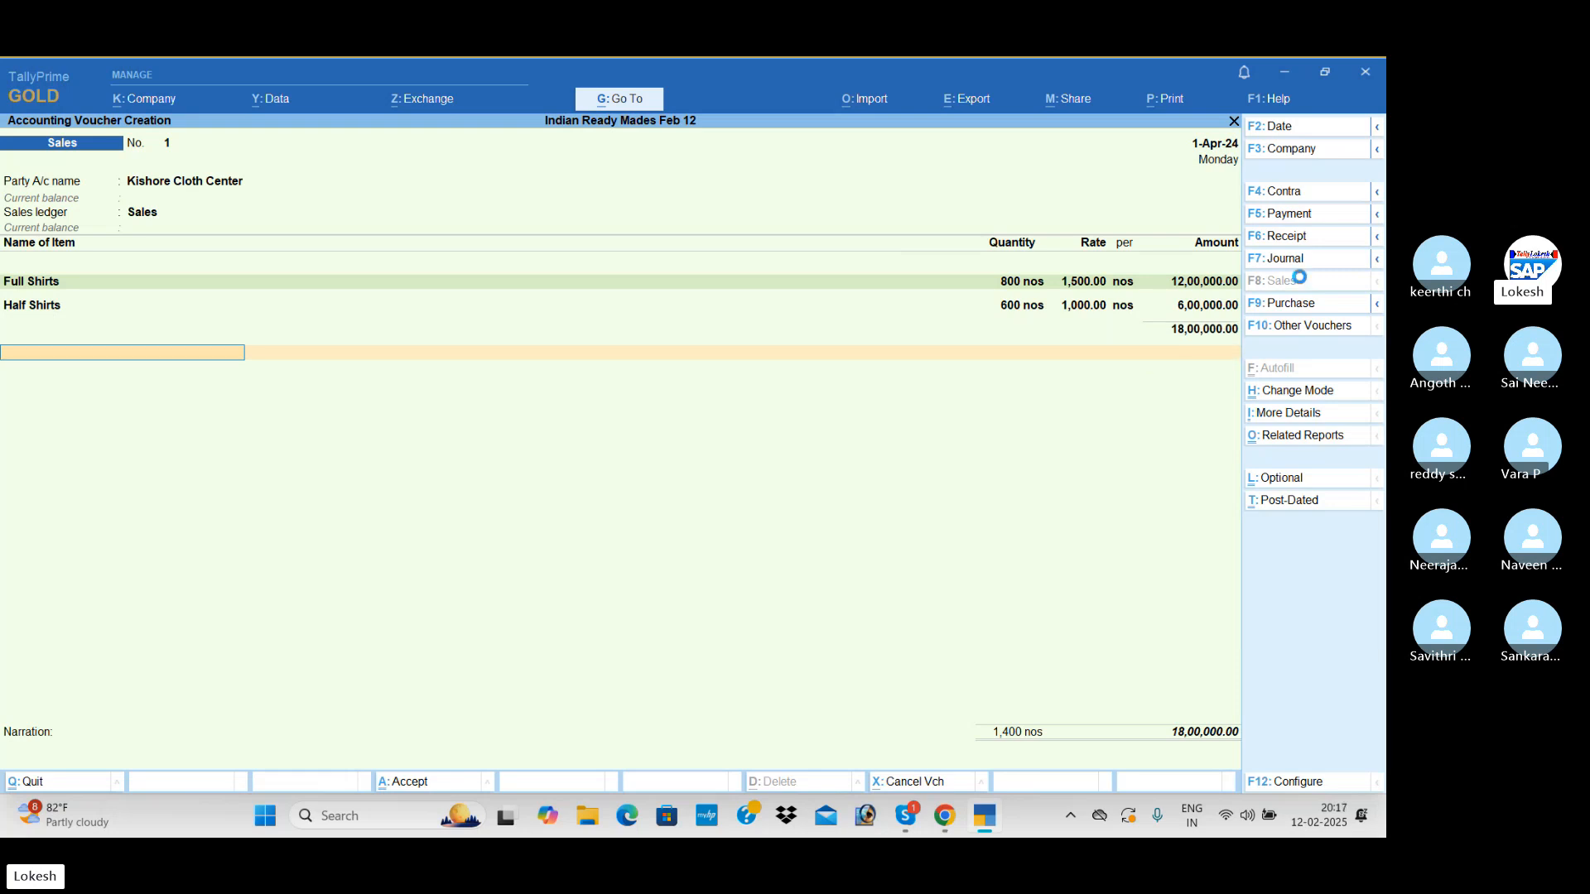
{"action": "key", "text": "Return"}
Set up the second sales voucher with Cash as the party account and Sales as the sales ledger
{"action": "key", "text": "Return"}
{"action": "key", "text": "Return"}
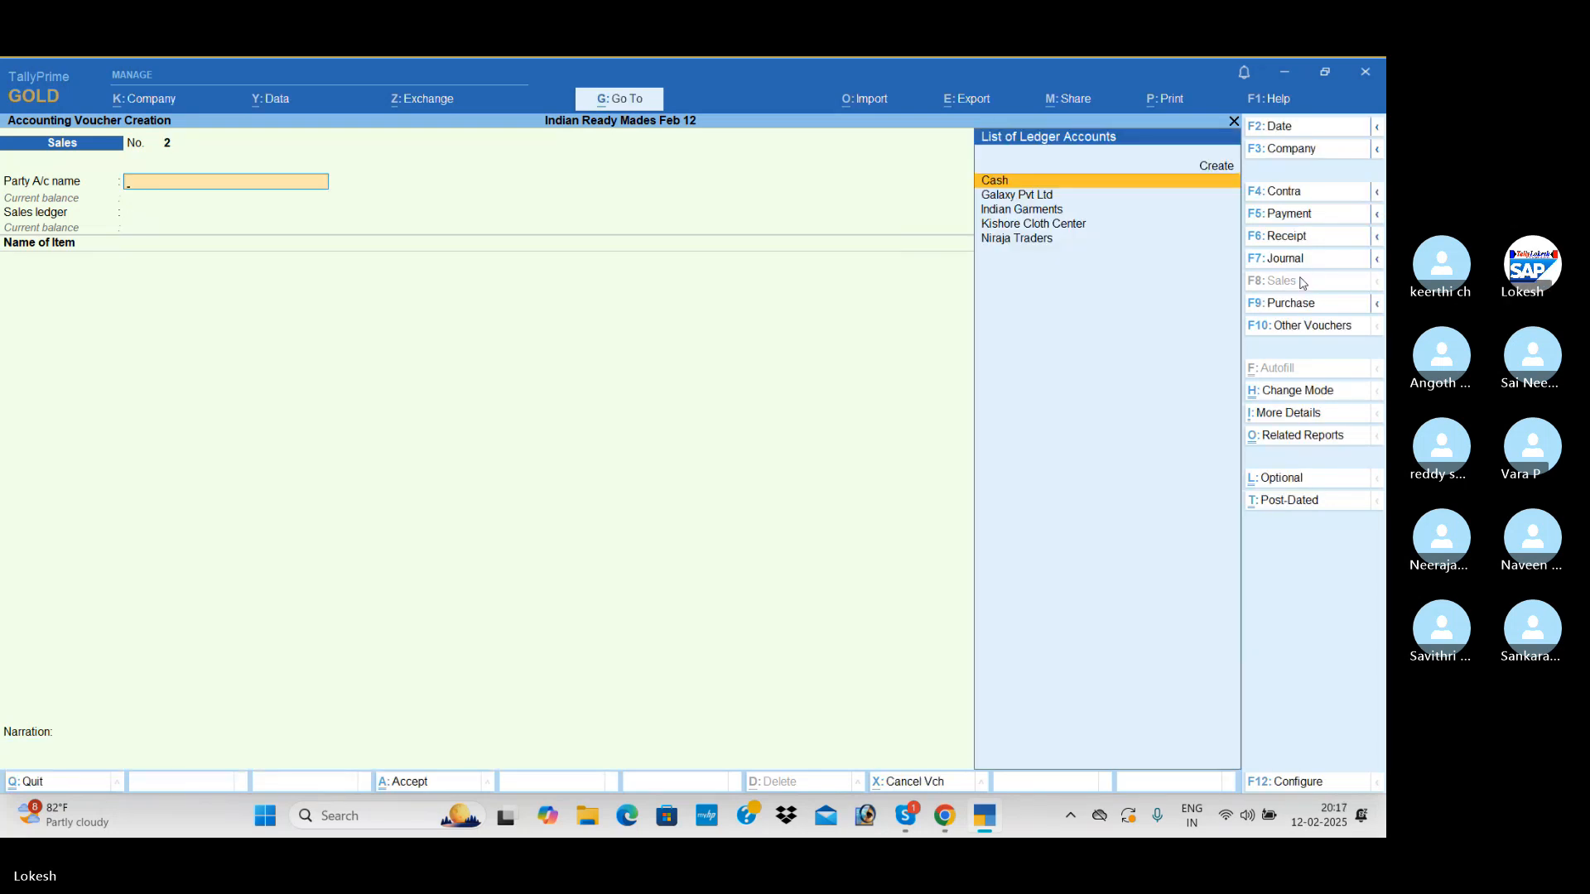
{"action": "key", "text": "Return"}
{"action": "key", "text": "Return"}
{"action": "key", "text": "Return"}
{"action": "key", "text": "Return"}
{"action": "key", "text": "Return"}
{"action": "key", "text": "Return"}
{"action": "key", "text": "Return"}
{"action": "key", "text": "Return"}
{"action": "key", "text": "Return"}
{"action": "key", "text": "Return"}
{"action": "key", "text": "Return"}
{"action": "key", "text": "Return"}
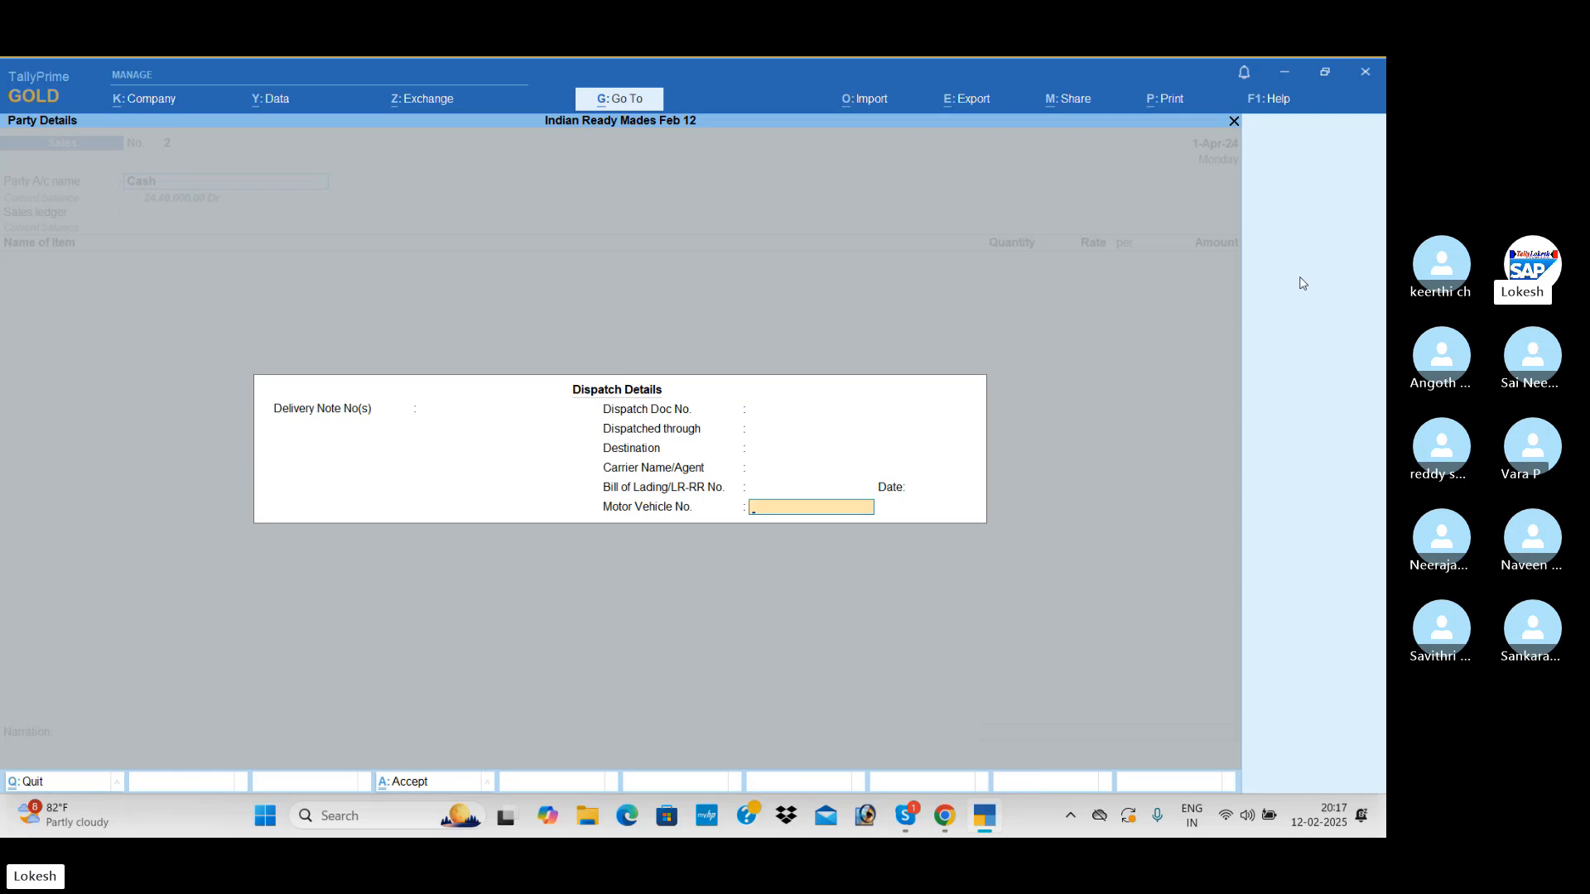
{"action": "key", "text": "Return"}
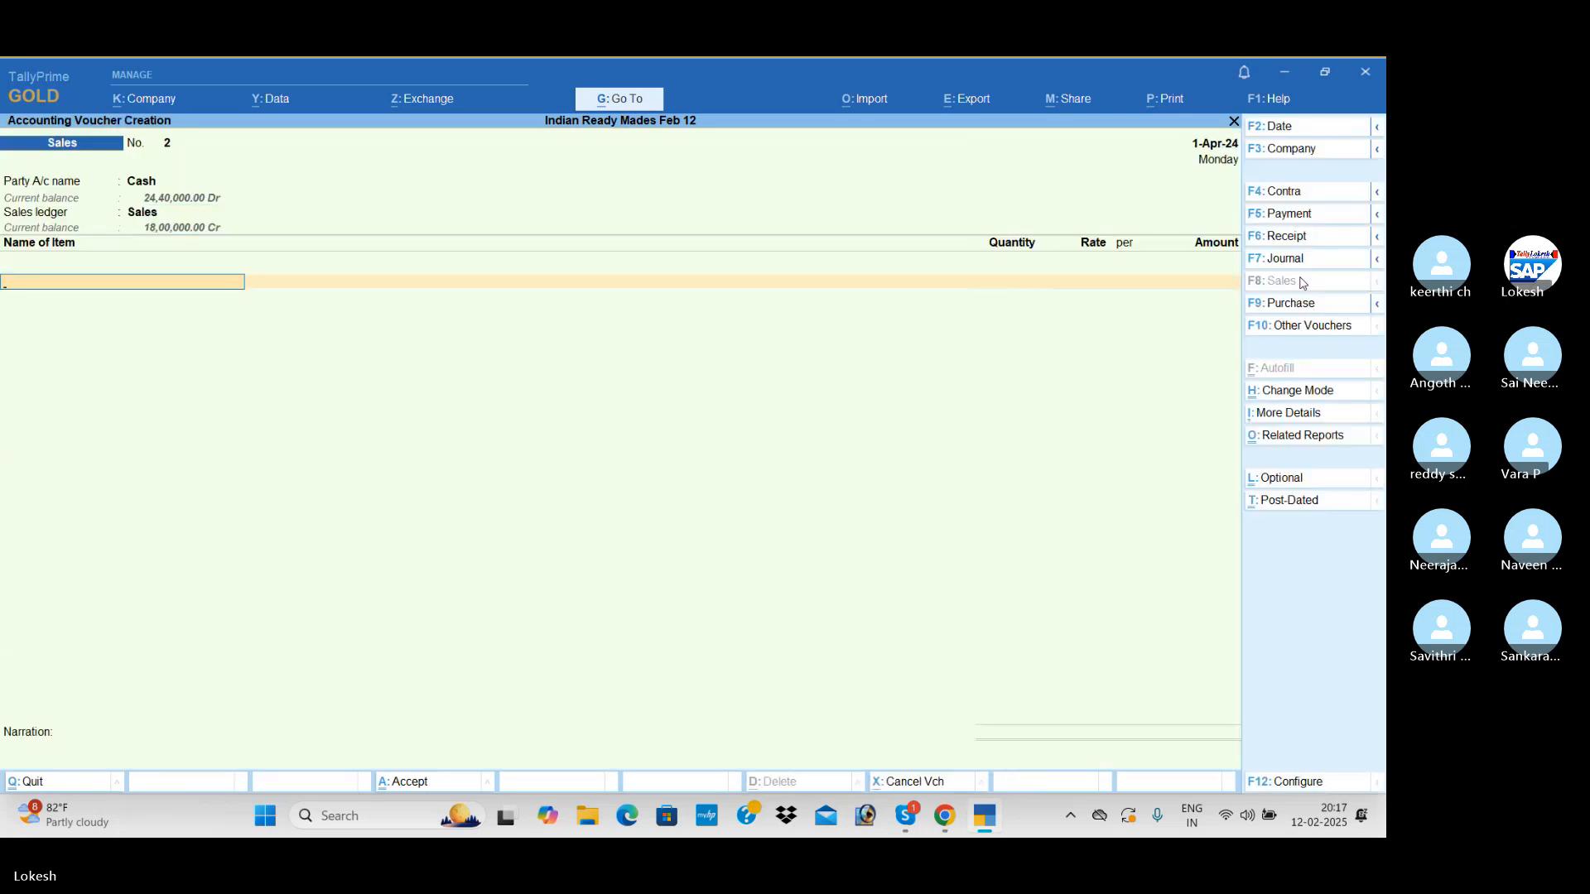
Add 500 nos of Full Shirts at a rate of 1,400 to the cash sale
{"action": "type", "text": "F"}
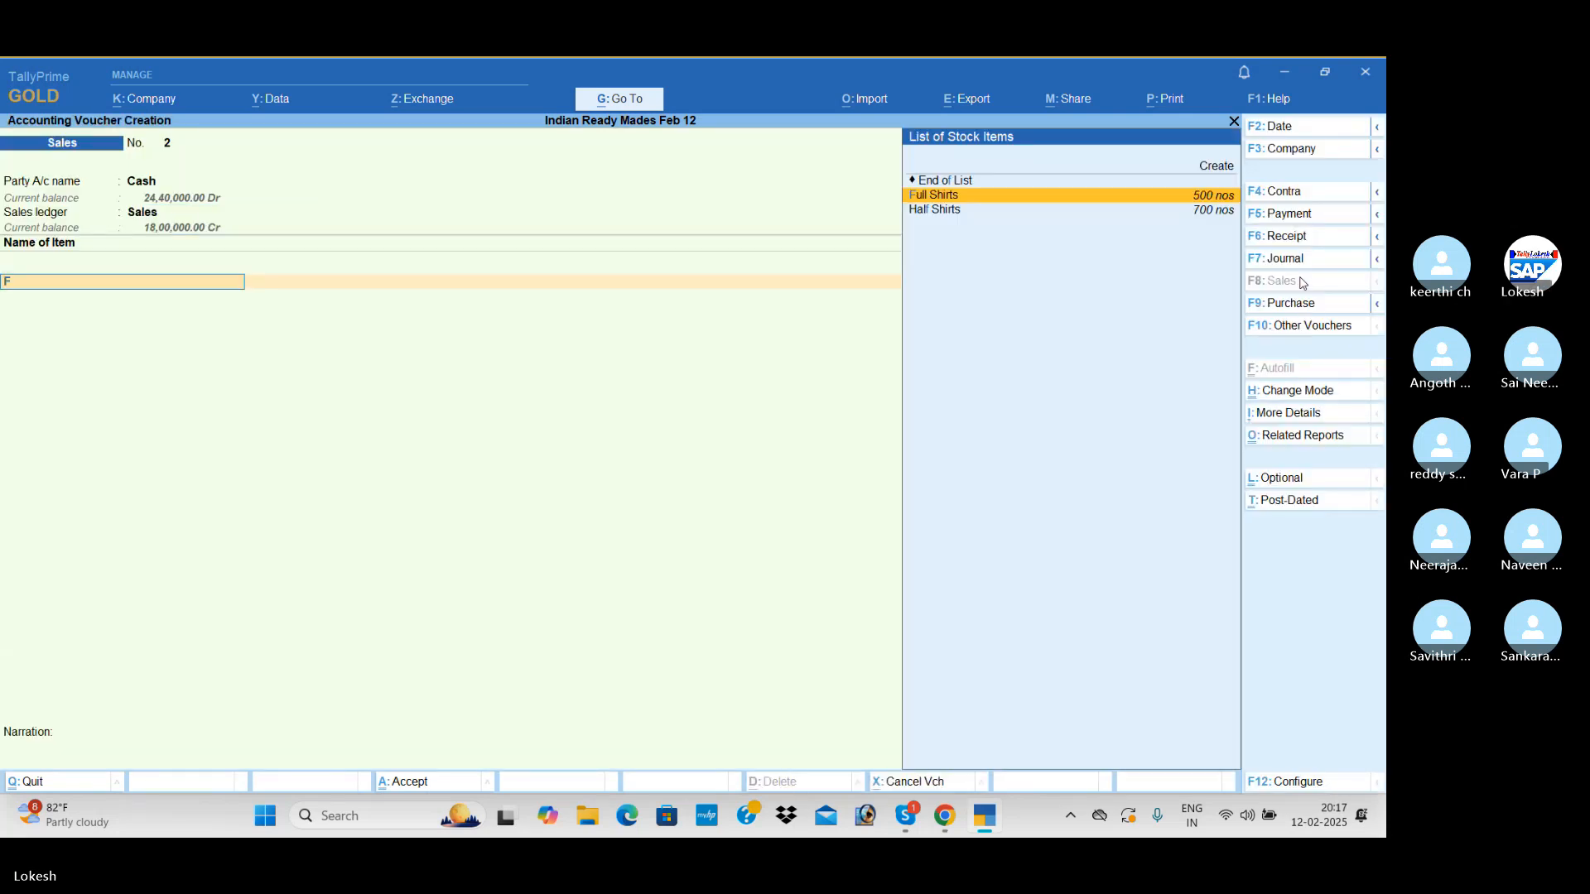
{"action": "key", "text": "Return"}
{"action": "type", "text": "500"}
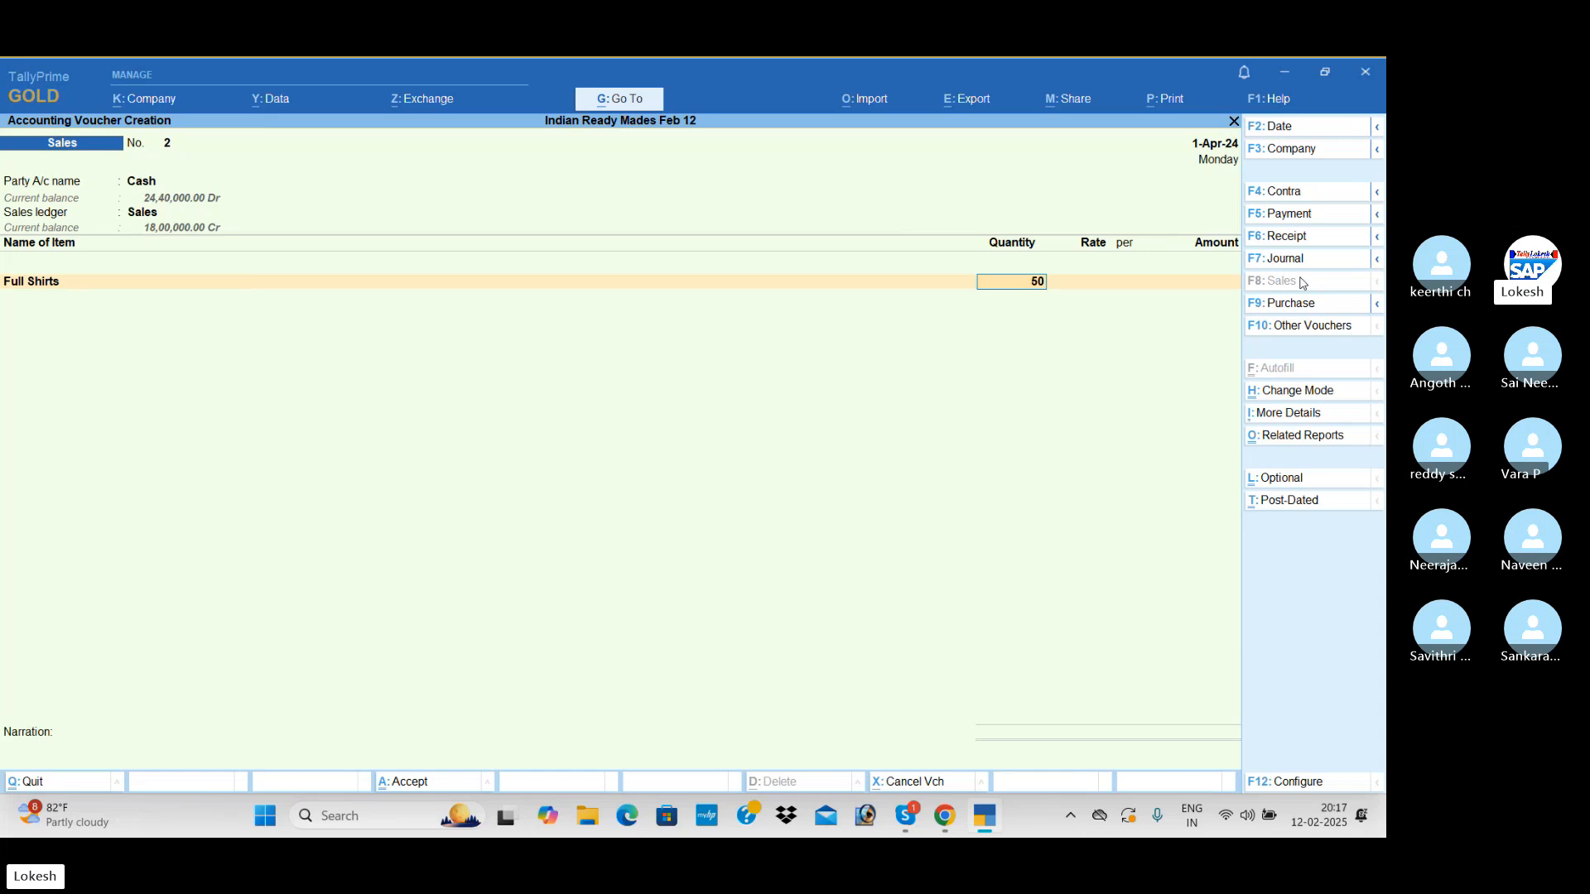
{"action": "key", "text": "Return"}
{"action": "type", "text": "1400"}
{"action": "key", "text": "Return"}
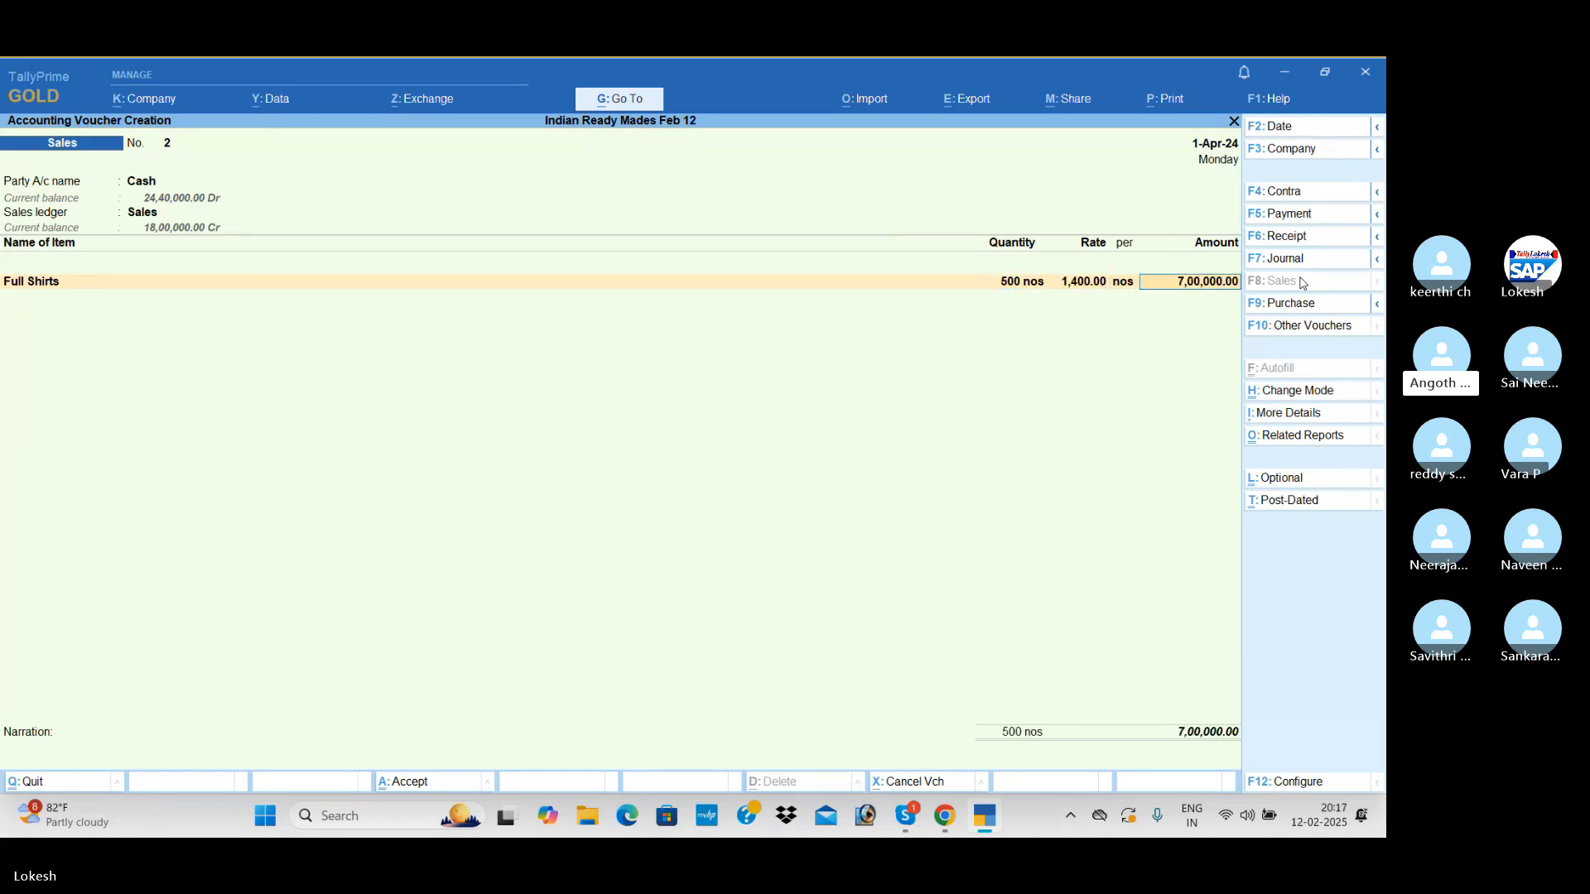
{"action": "key", "text": "Return"}
{"action": "key", "text": "Return"}
Add 700 nos of Half Shirts at a rate of 900 and save the cash sales voucher
{"action": "type", "text": "H"}
{"action": "key", "text": "Return"}
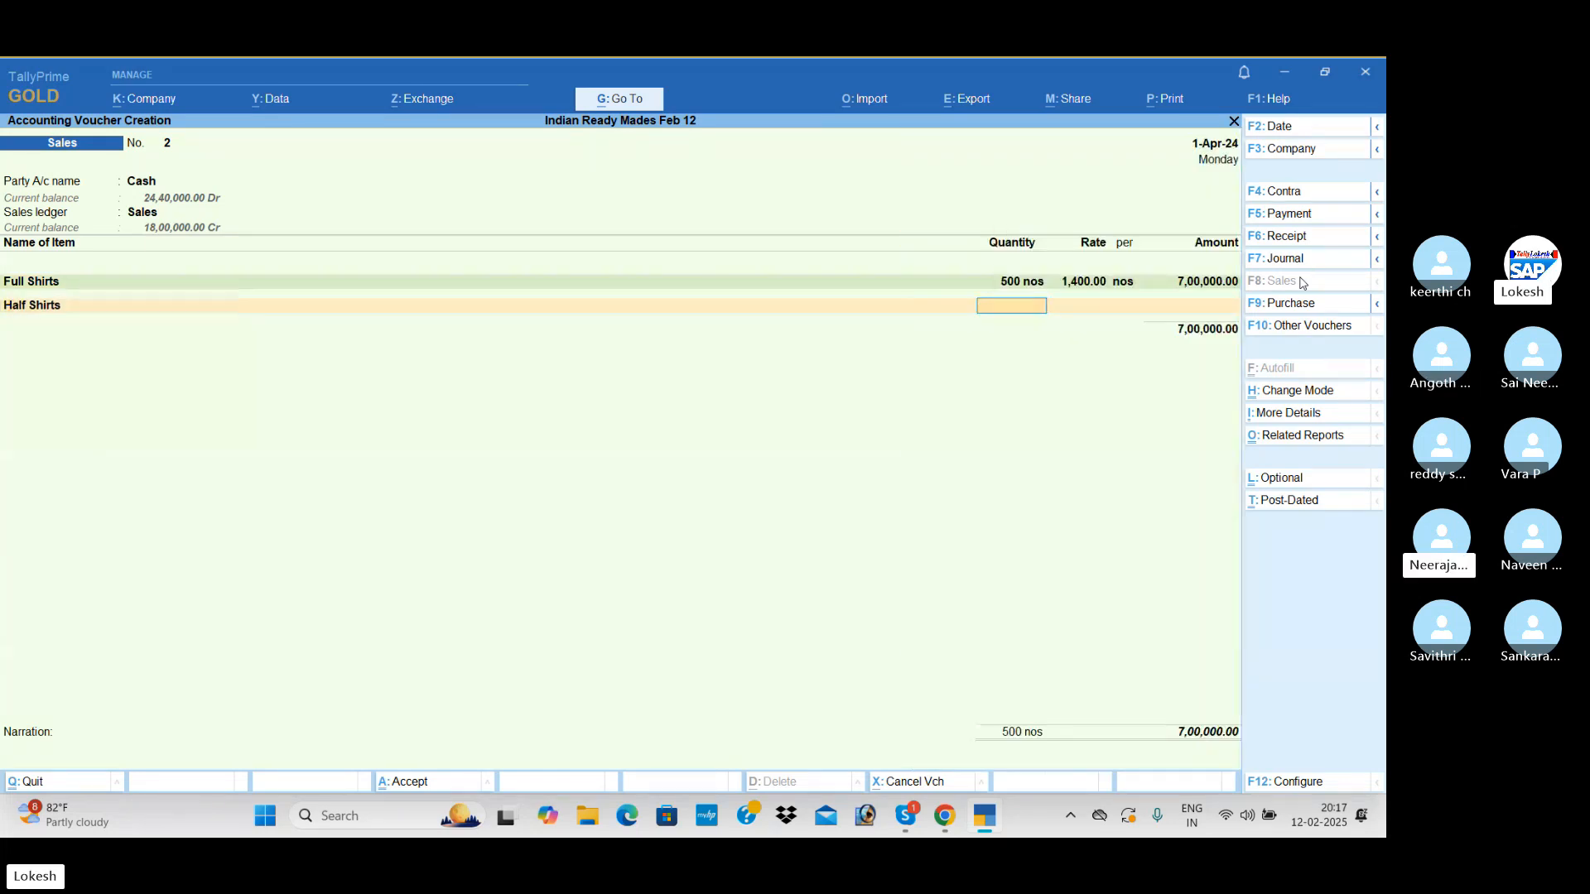
{"action": "type", "text": "700"}
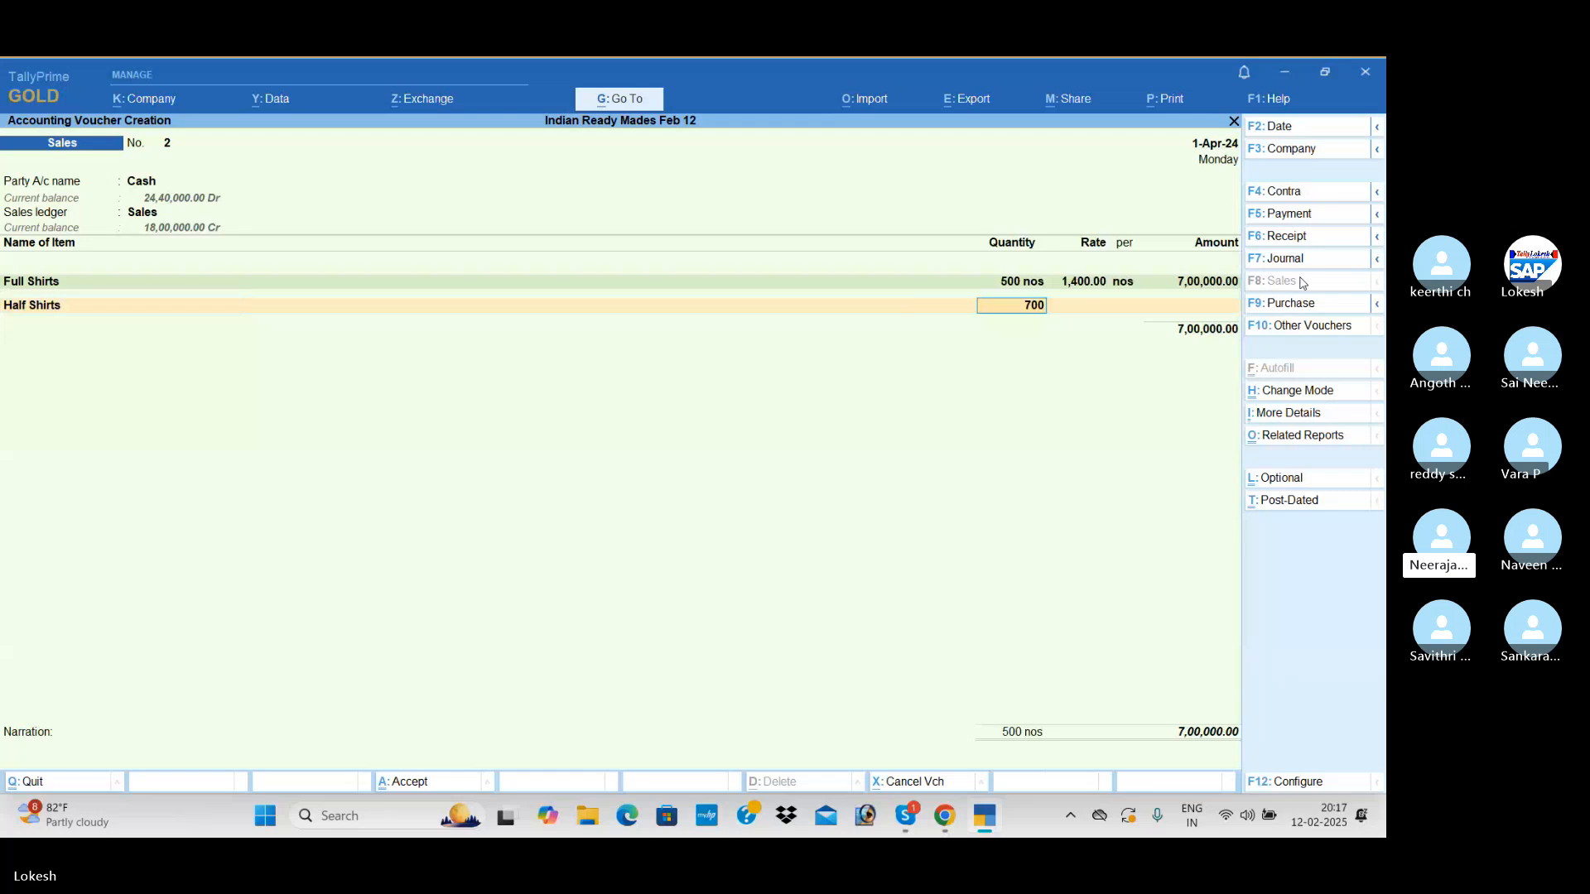
{"action": "key", "text": "Return"}
{"action": "type", "text": "900"}
{"action": "key", "text": "Return"}
{"action": "key", "text": "Return"}
{"action": "key", "text": "Return"}
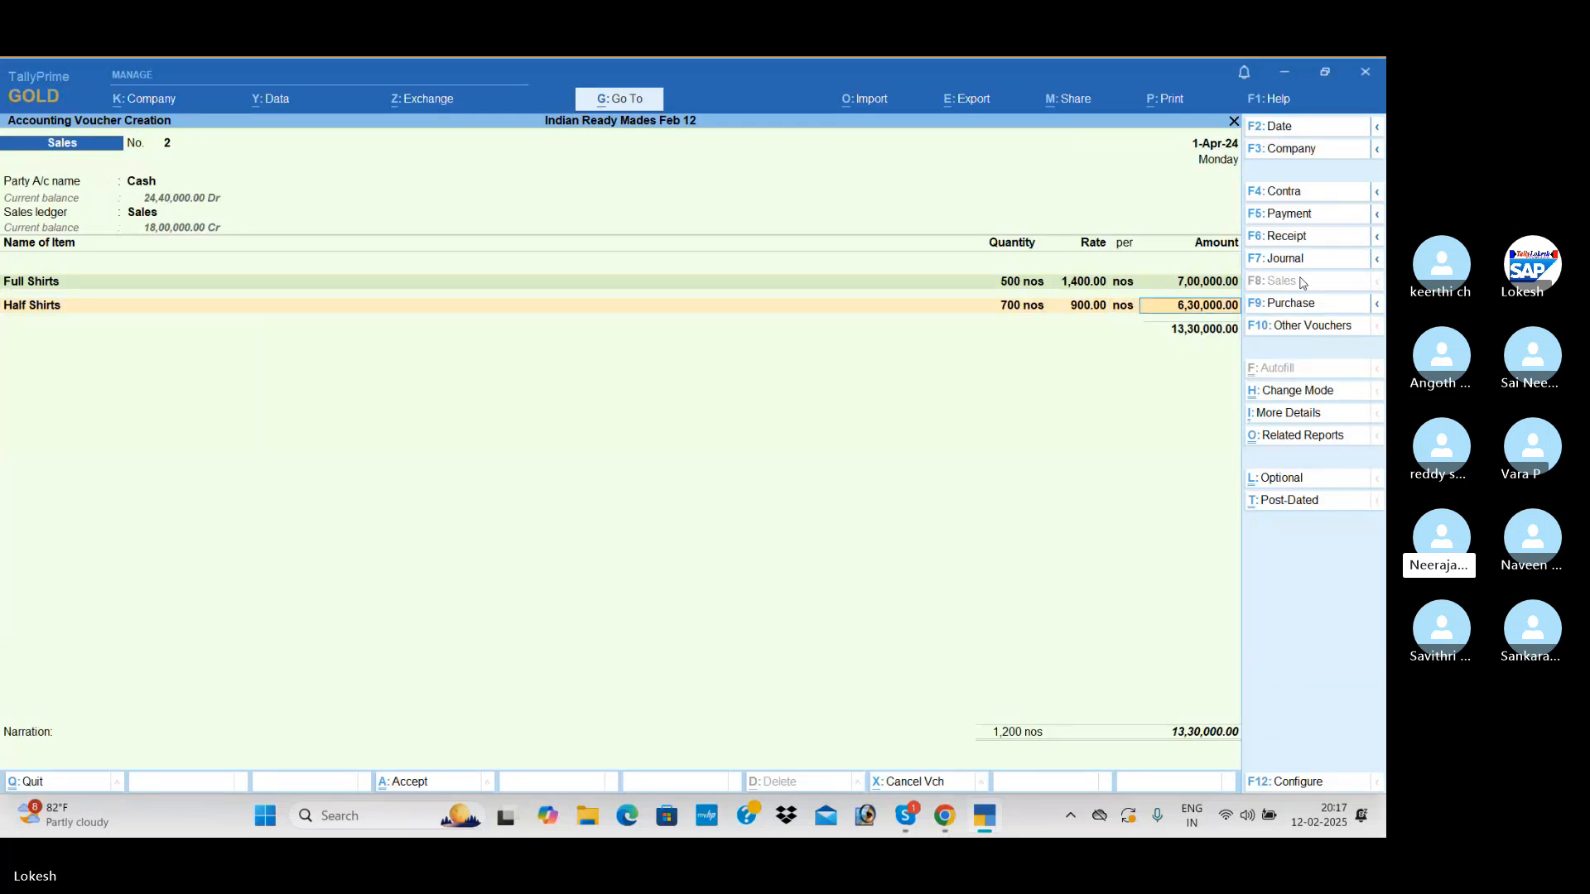
{"action": "key", "text": "Return"}
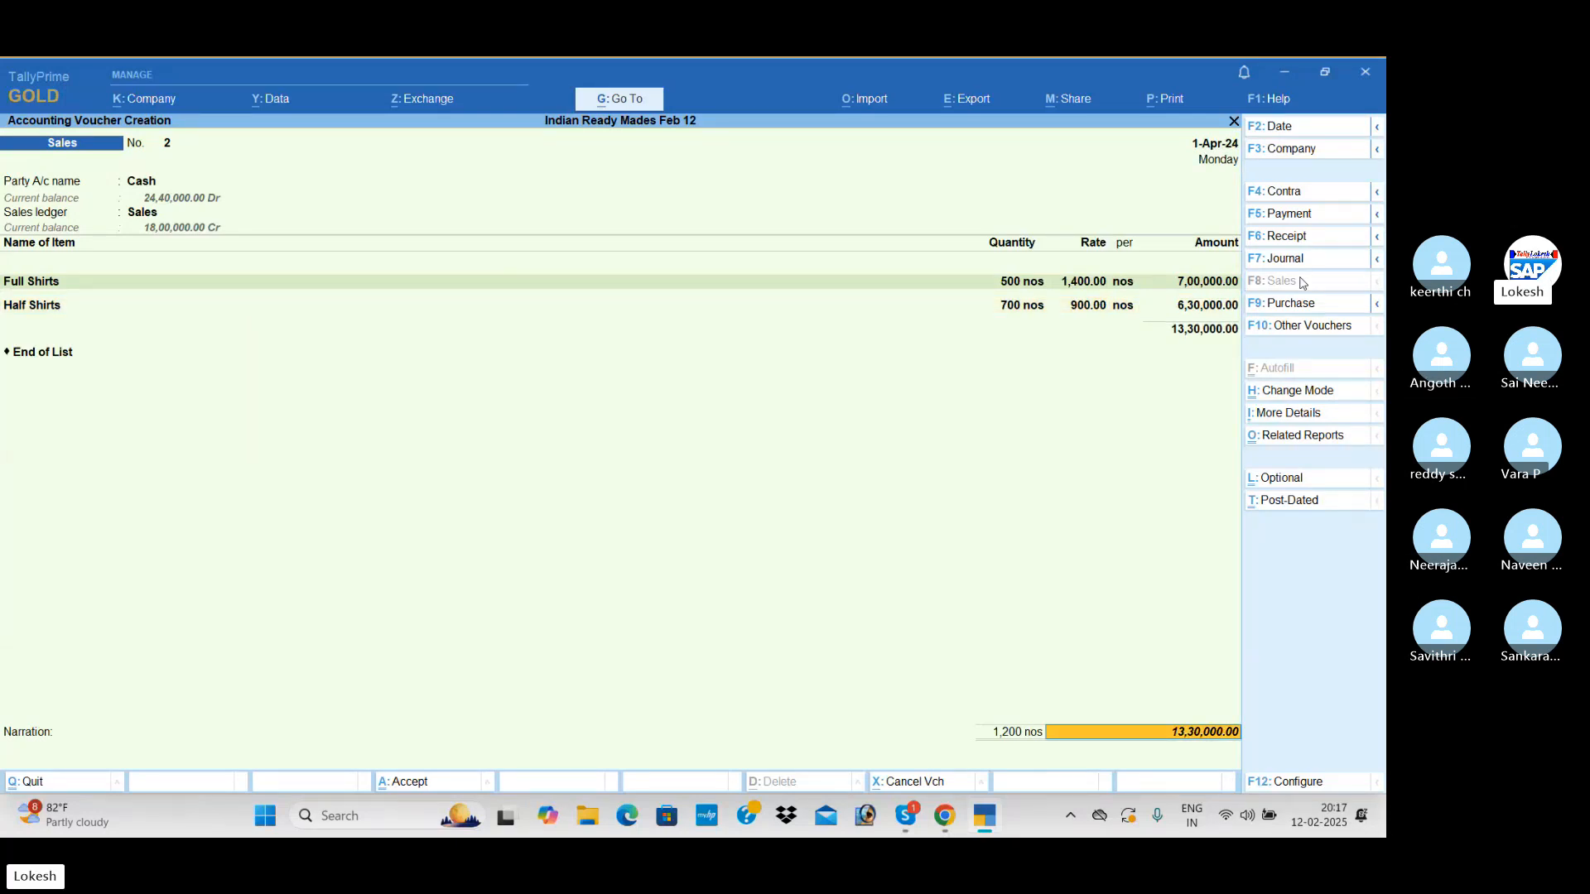
{"action": "key", "text": "Return"}
{"action": "key", "text": "Return"}
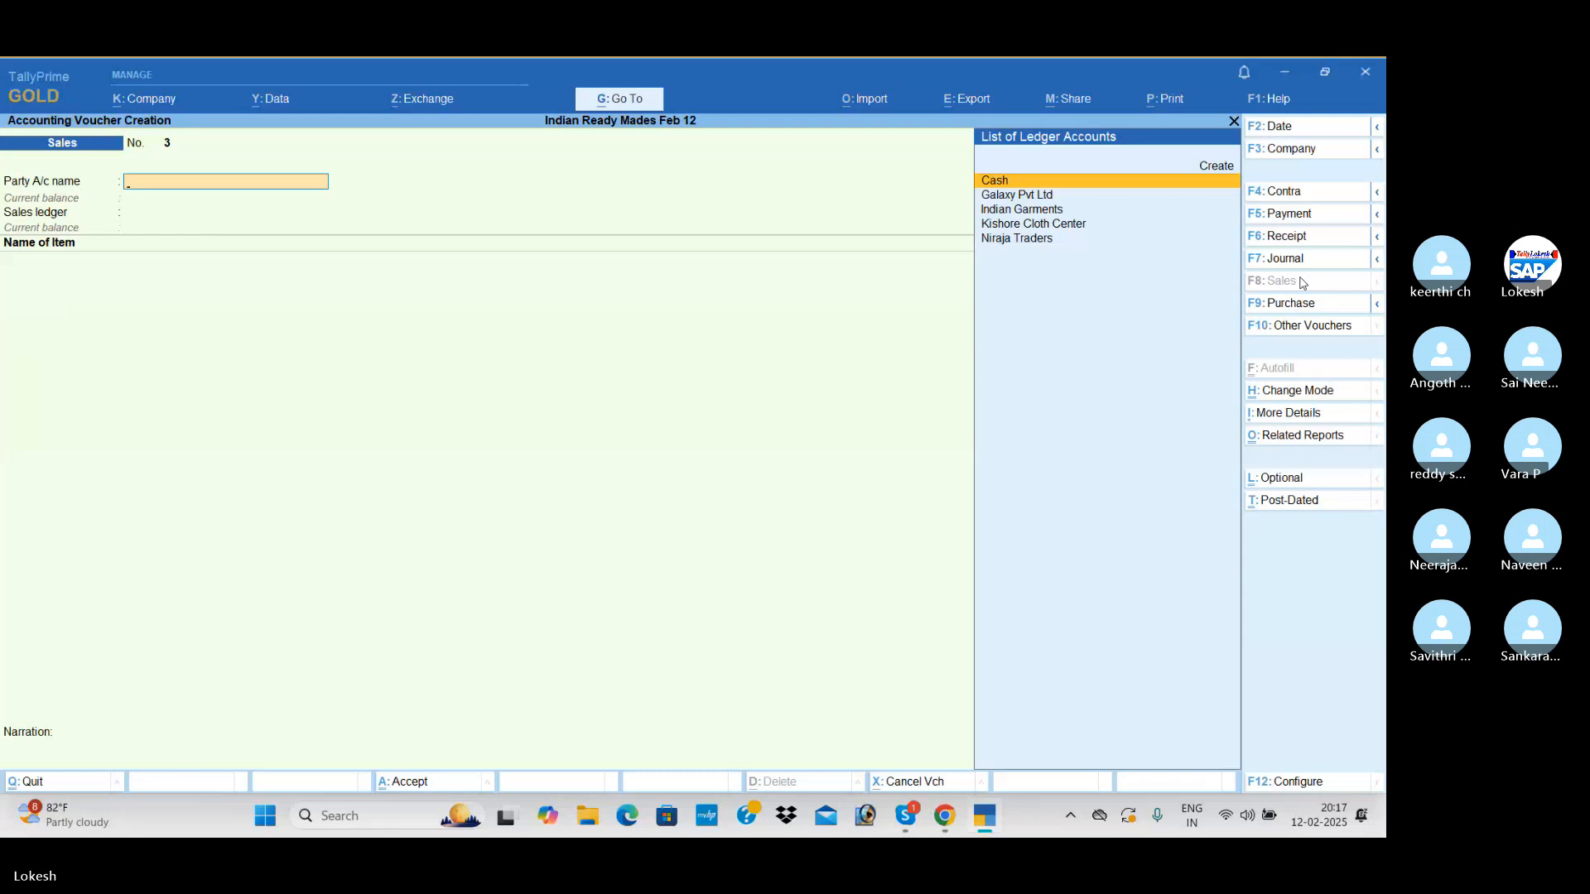
Quit voucher creation and review the recorded vouchers in the Day Book
{"action": "key", "text": "Escape"}
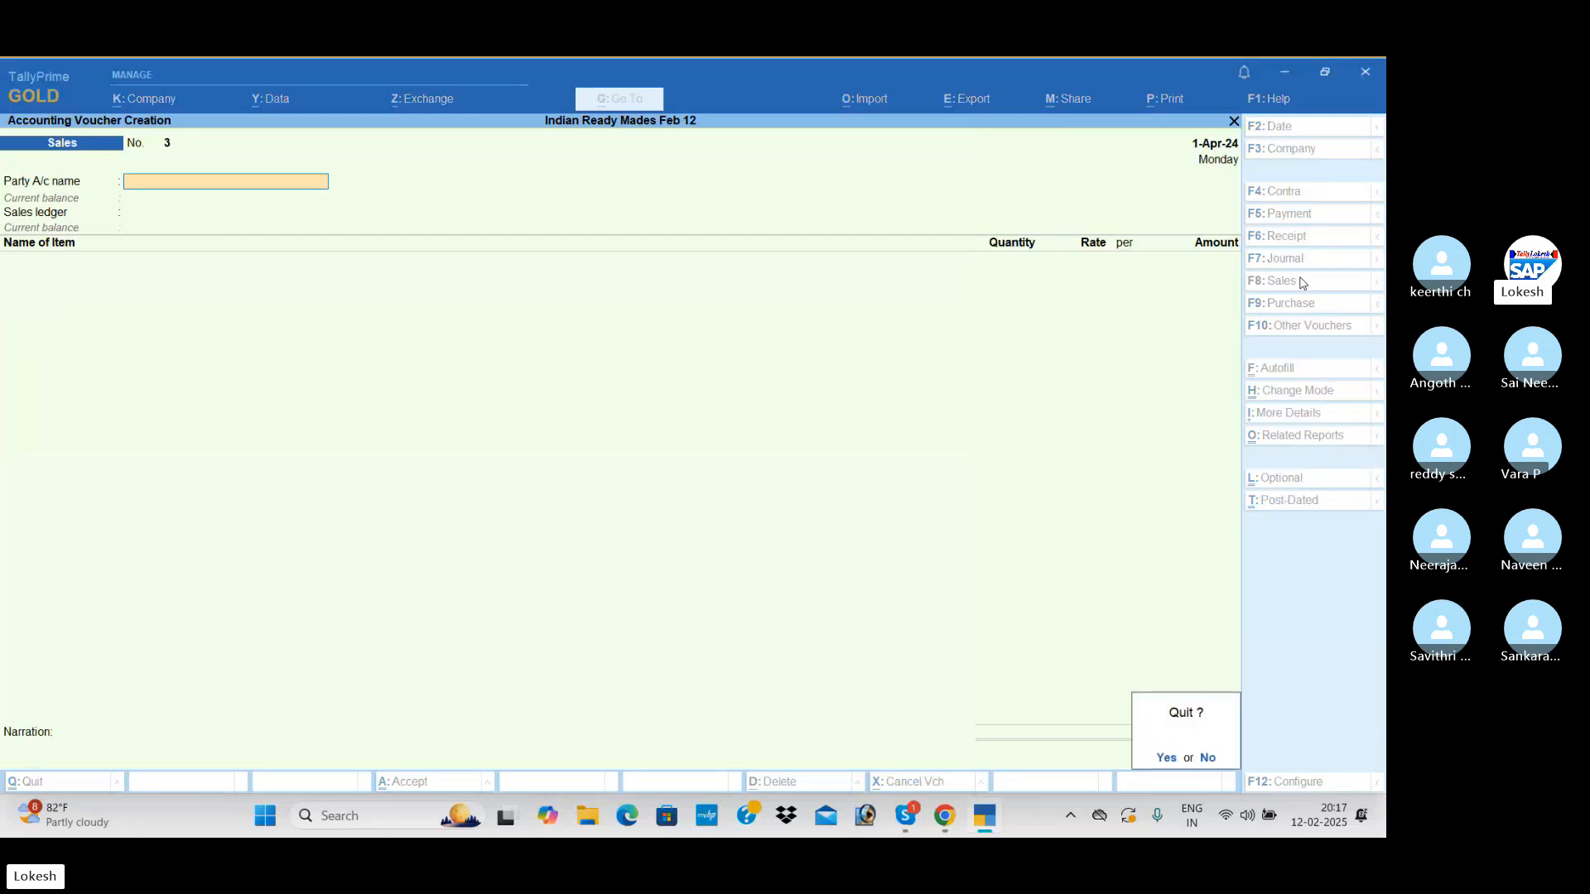
{"action": "key", "text": "Return"}
{"action": "key", "text": "Down"}
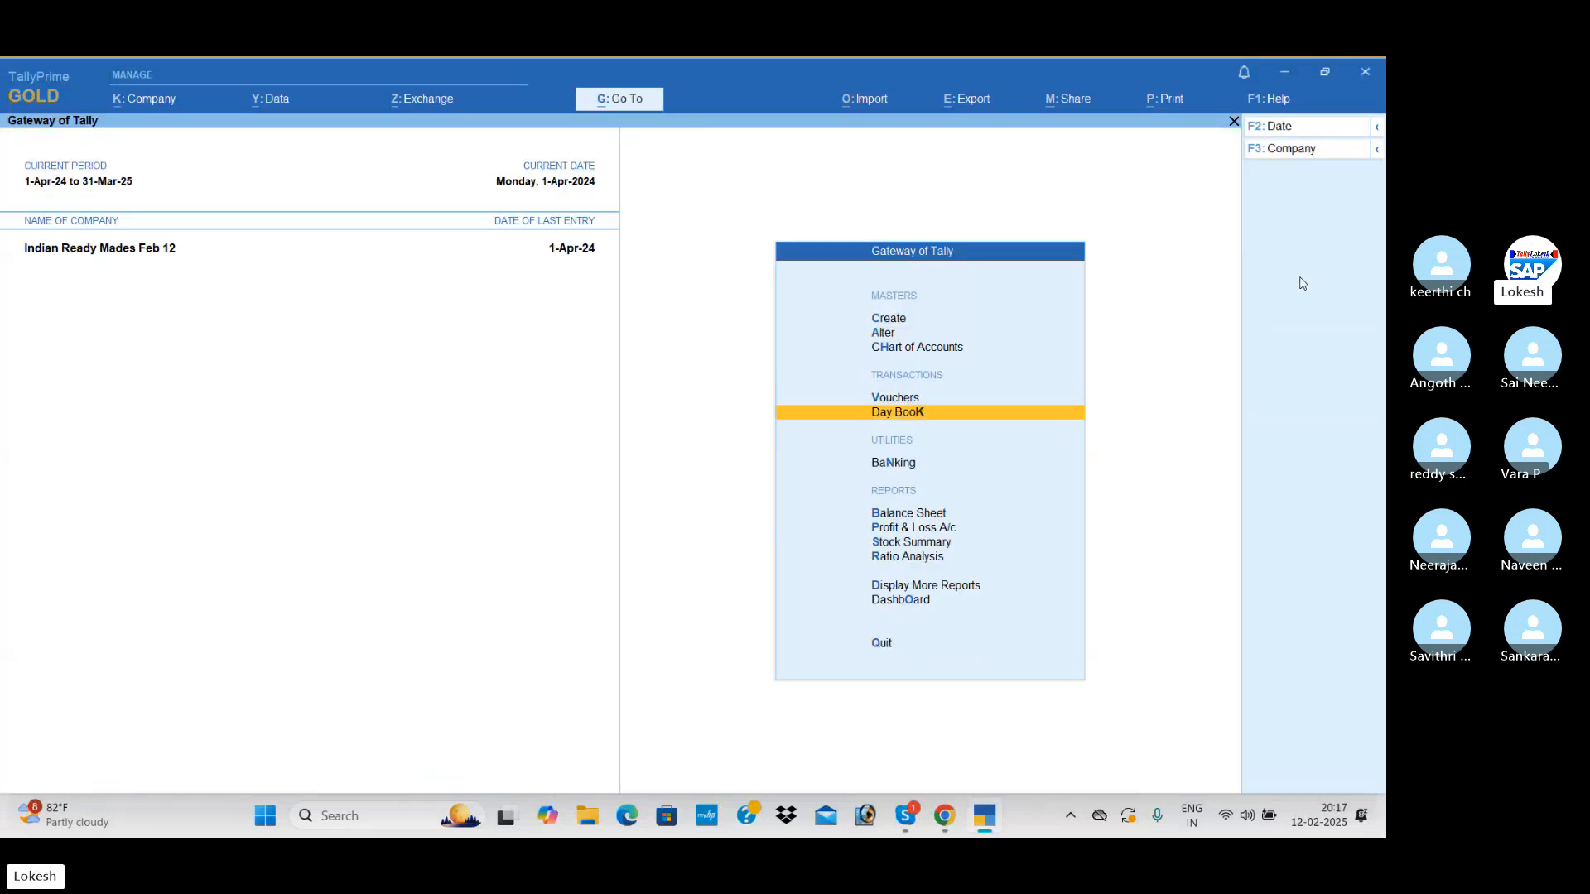
{"action": "key", "text": "Return"}
{"action": "key", "text": "Down"}
{"action": "key", "text": "Down"}
{"action": "key", "text": "Down"}
{"action": "key", "text": "Down"}
{"action": "key", "text": "Down"}
{"action": "key", "text": "Down"}
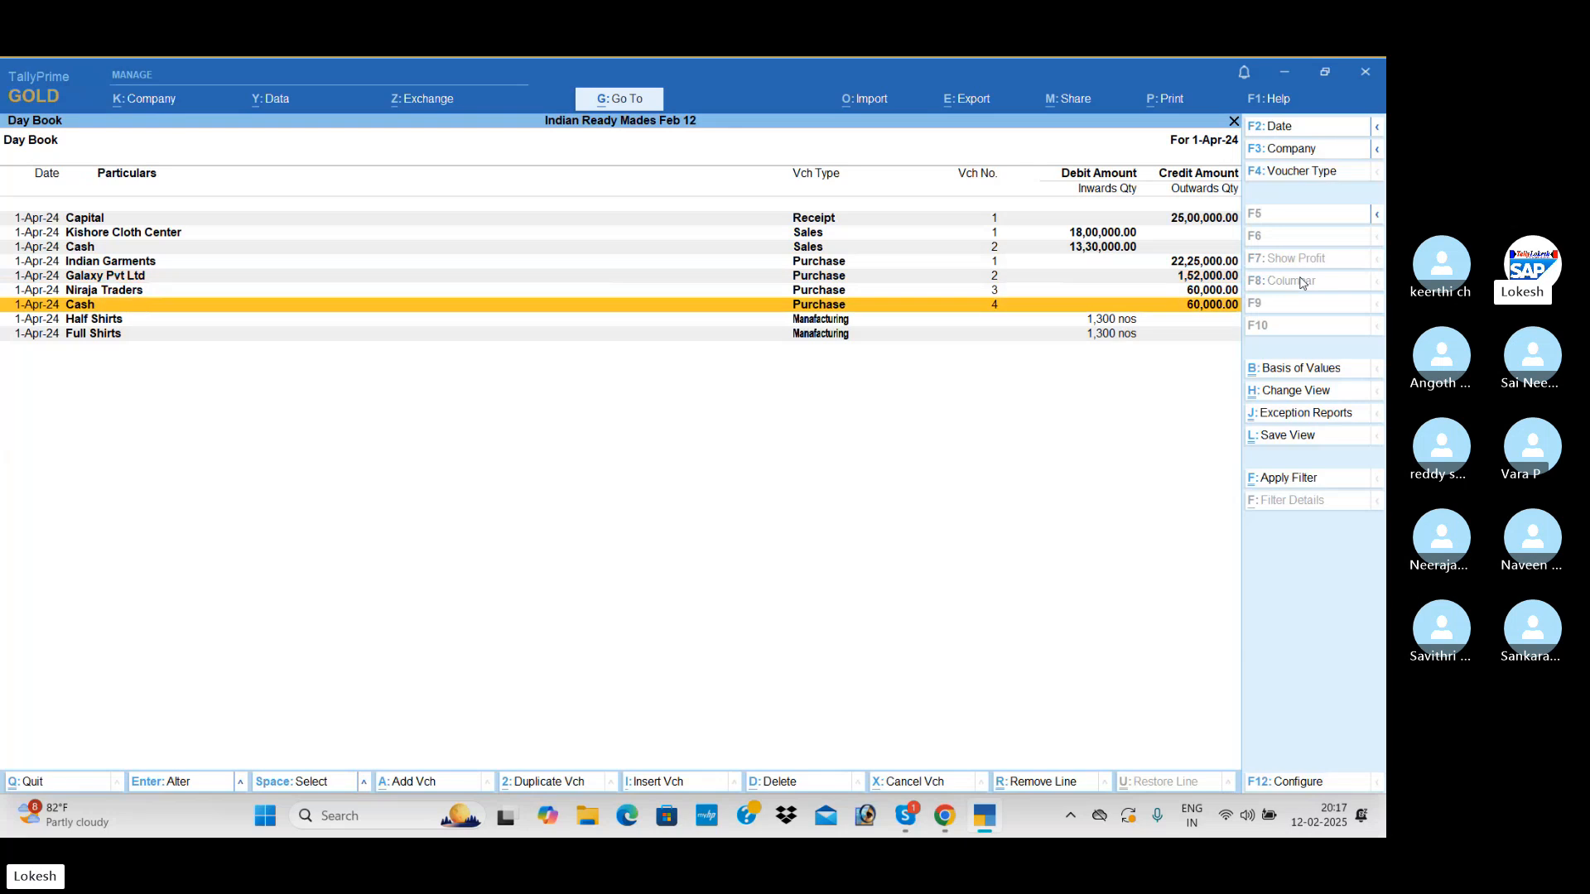
Open the Profit & Loss A/c and examine it in detailed form with its ledgers and stock groups
{"action": "key", "text": "Escape"}
{"action": "key", "text": "Down"}
{"action": "key", "text": "Down"}
{"action": "key", "text": "Down"}
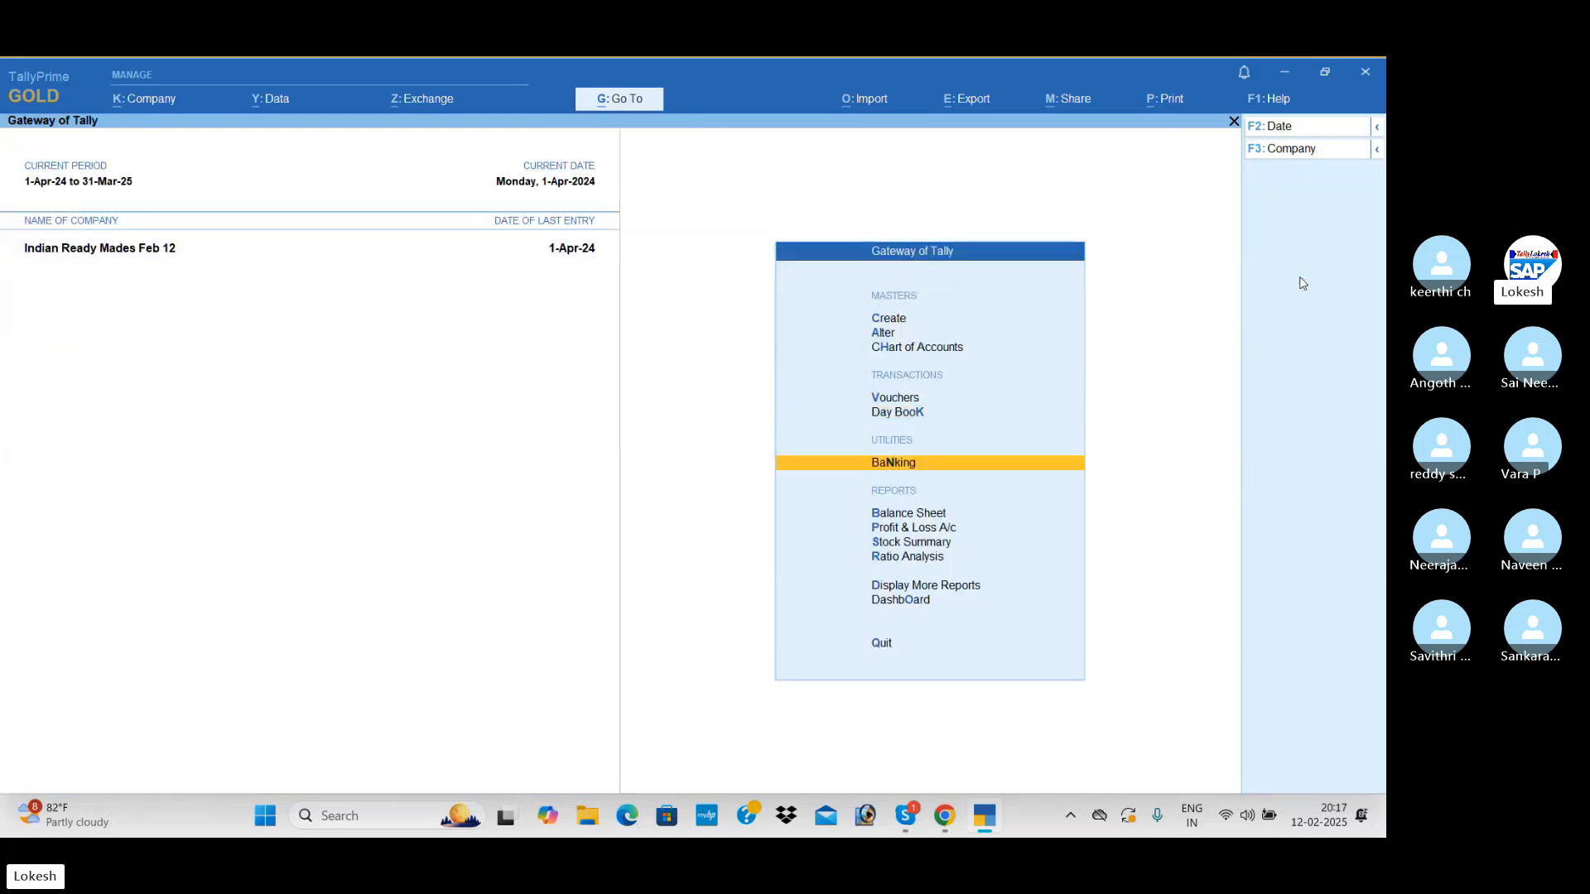
{"action": "key", "text": "Return"}
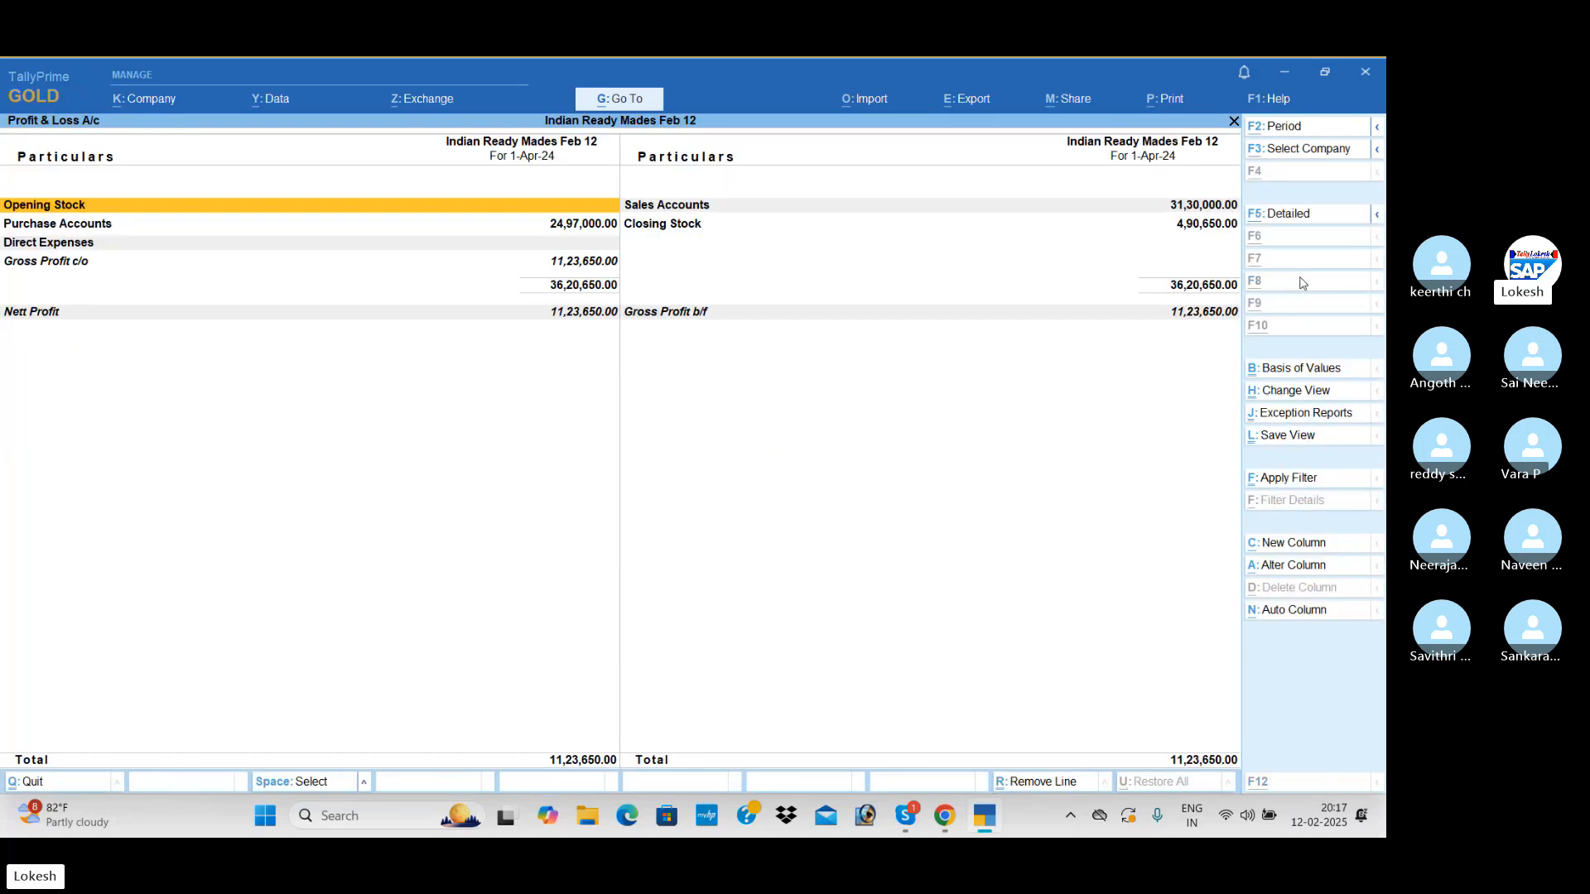
{"action": "key", "text": "alt+F5"}
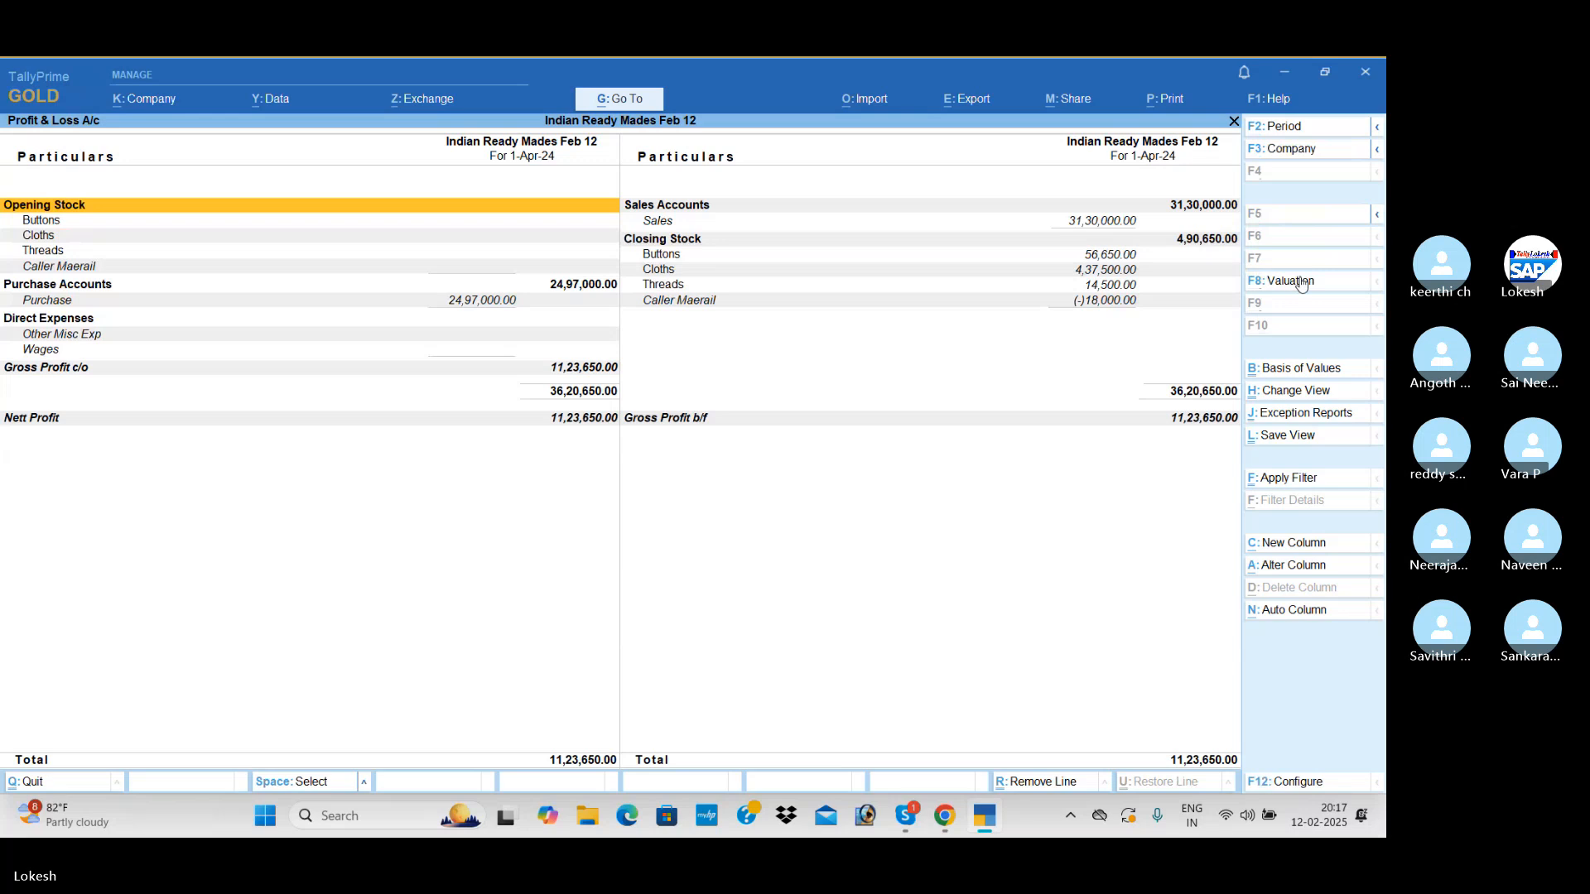
{"action": "key", "text": "Down"}
{"action": "key", "text": "Down"}
{"action": "key", "text": "Down"}
{"action": "key", "text": "Down"}
{"action": "key", "text": "Down"}
{"action": "key", "text": "Down"}
{"action": "key", "text": "Down"}
{"action": "key", "text": "Down"}
{"action": "key", "text": "Down"}
{"action": "key", "text": "Down"}
{"action": "key", "text": "Down"}
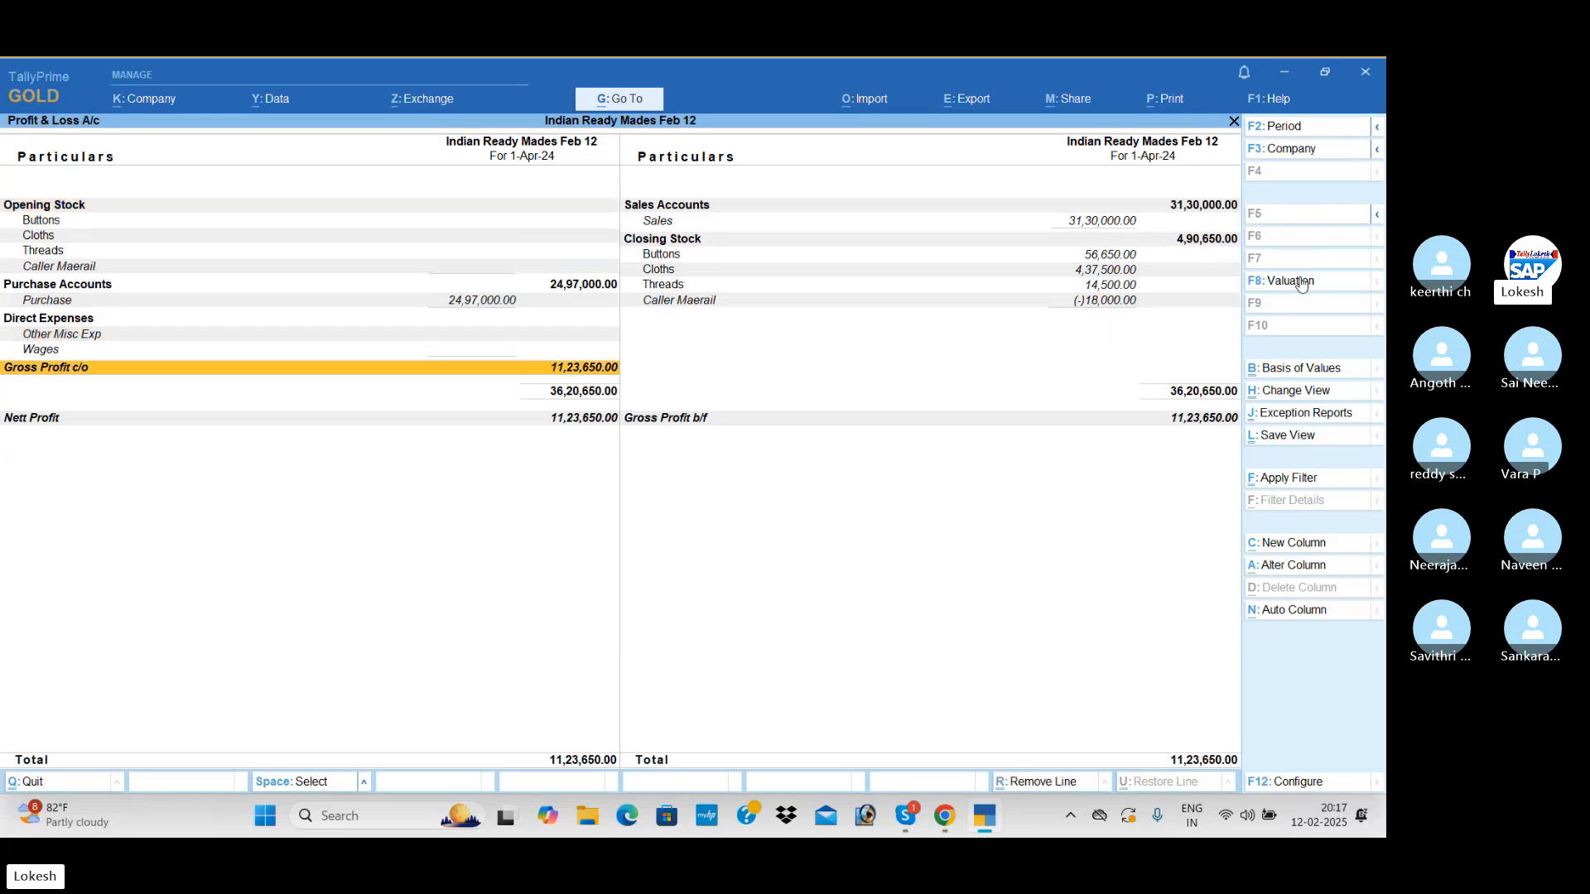
{"action": "key", "text": "Escape"}
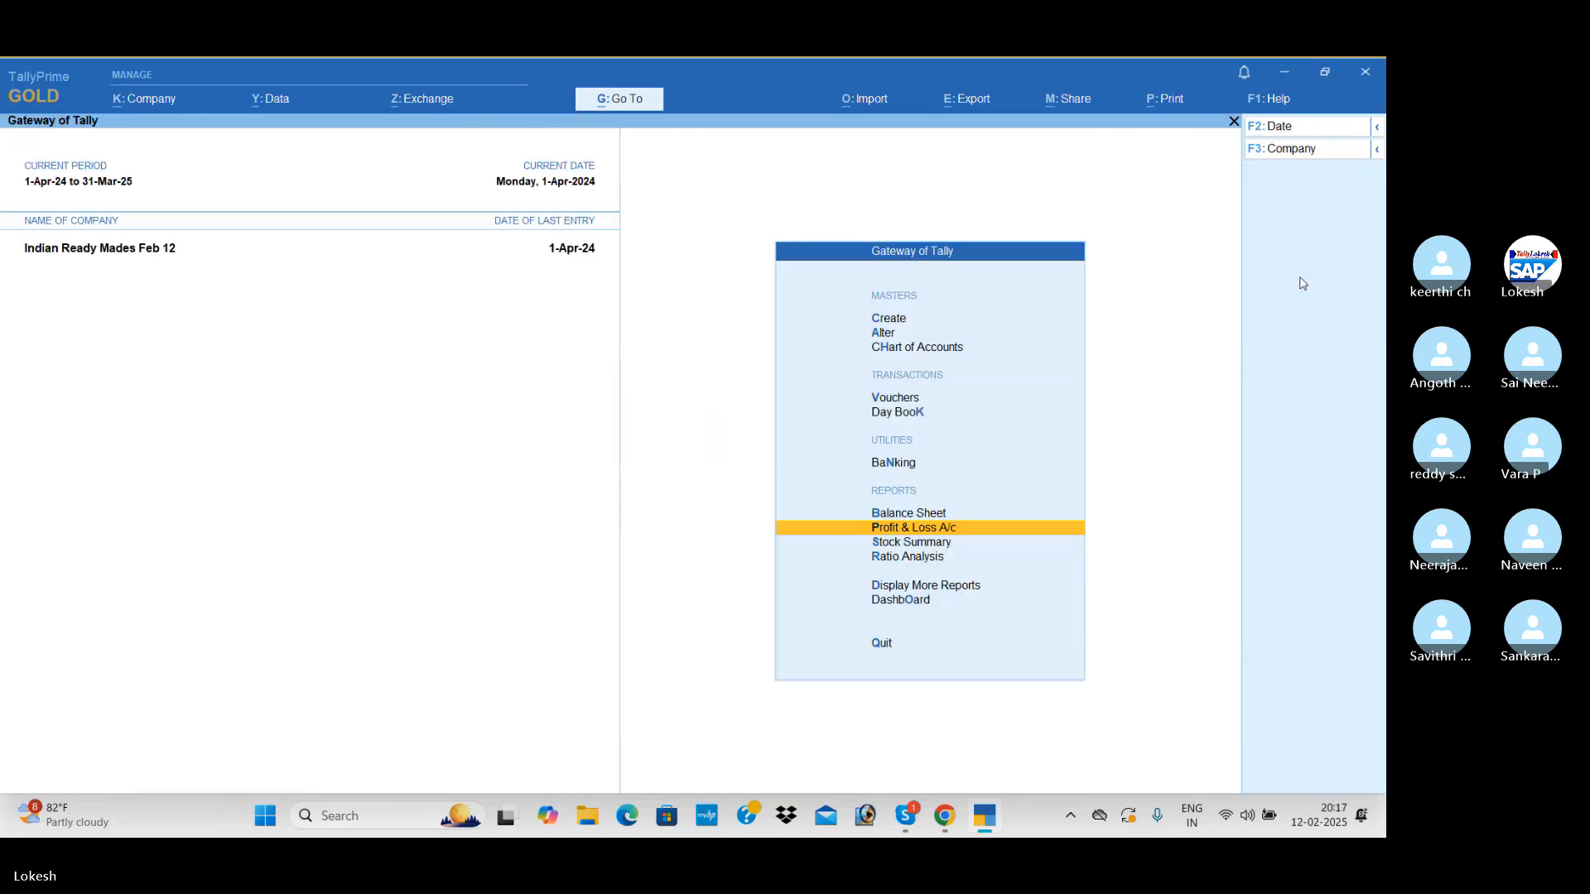
Open the Stock Summary and set its configuration to show goods inwards
{"action": "key", "text": "Down"}
{"action": "key", "text": "Return"}
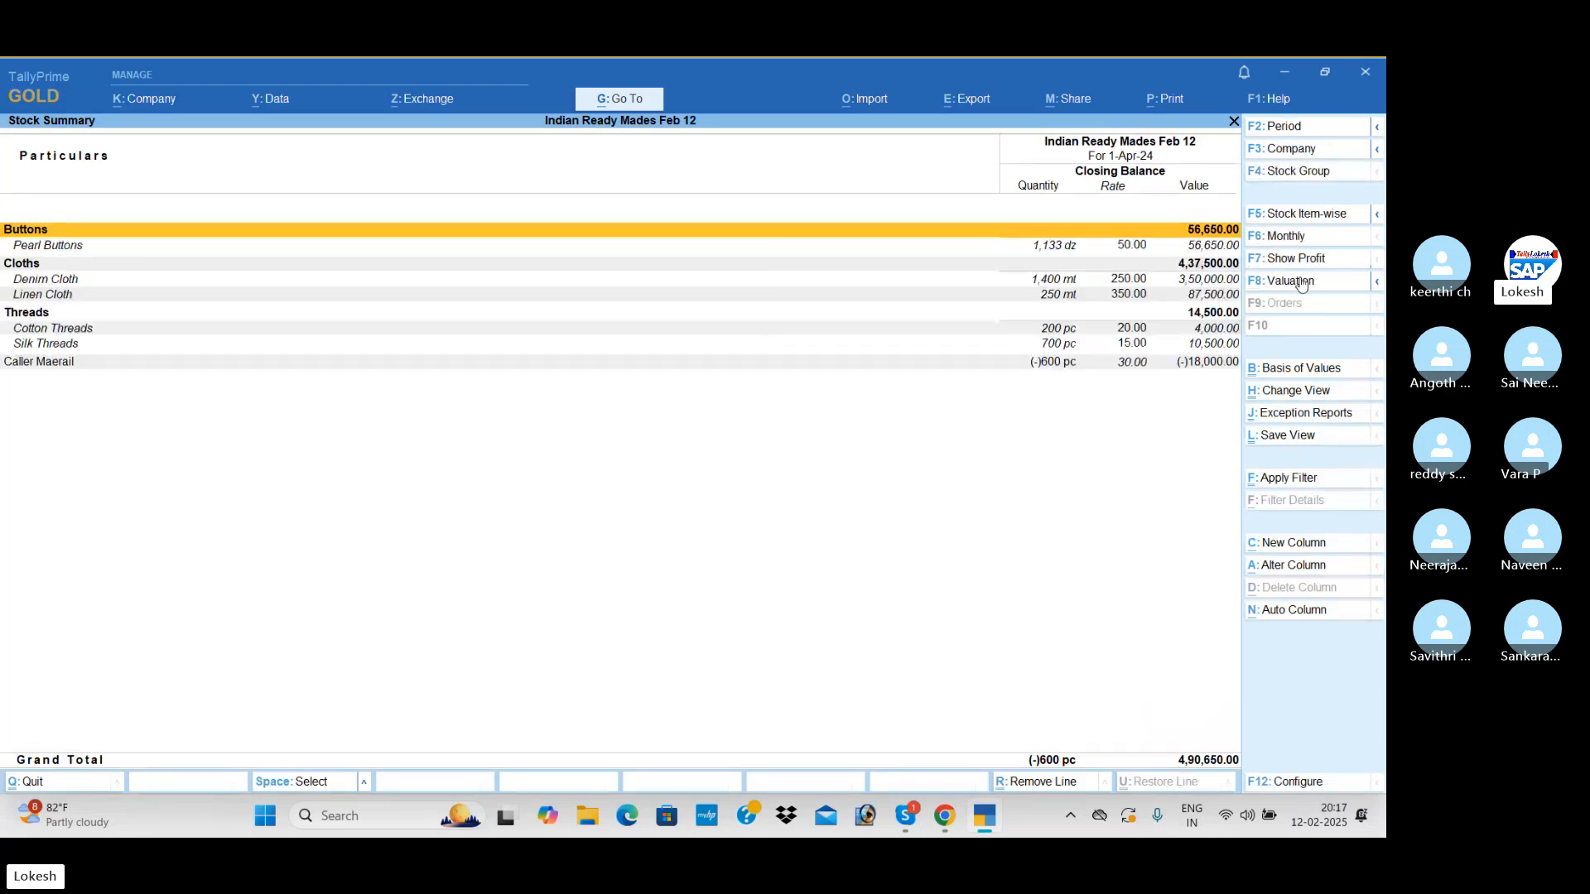
{"action": "left_click", "coordinate": [1311, 783]}
{"action": "key", "text": "Down"}
{"action": "key", "text": "Down"}
{"action": "key", "text": "Down"}
{"action": "key", "text": "Down"}
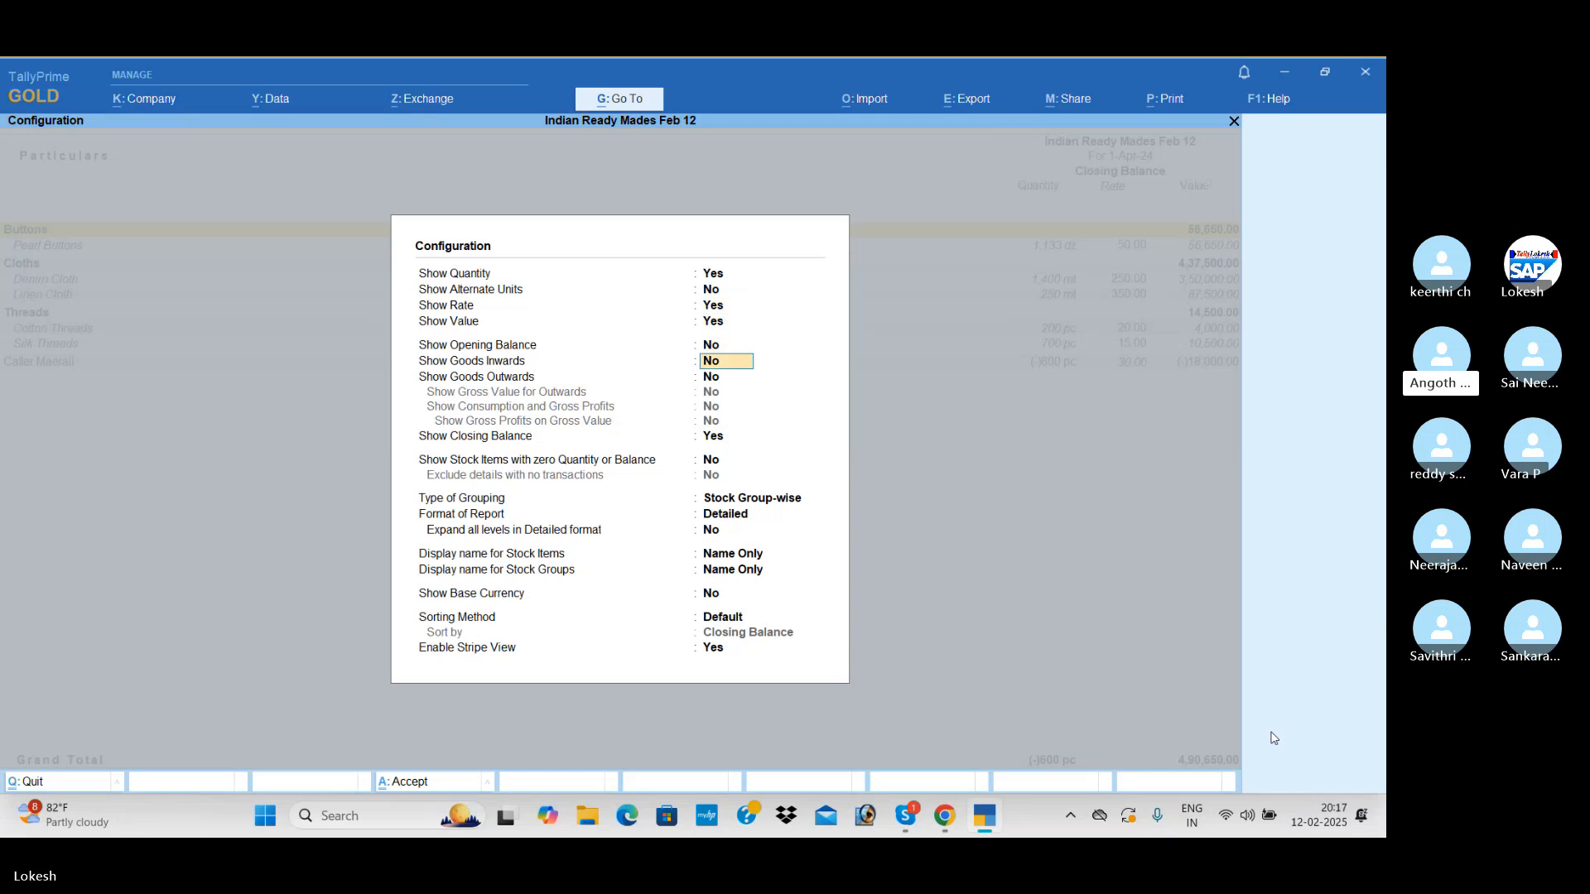
{"action": "type", "text": "y"}
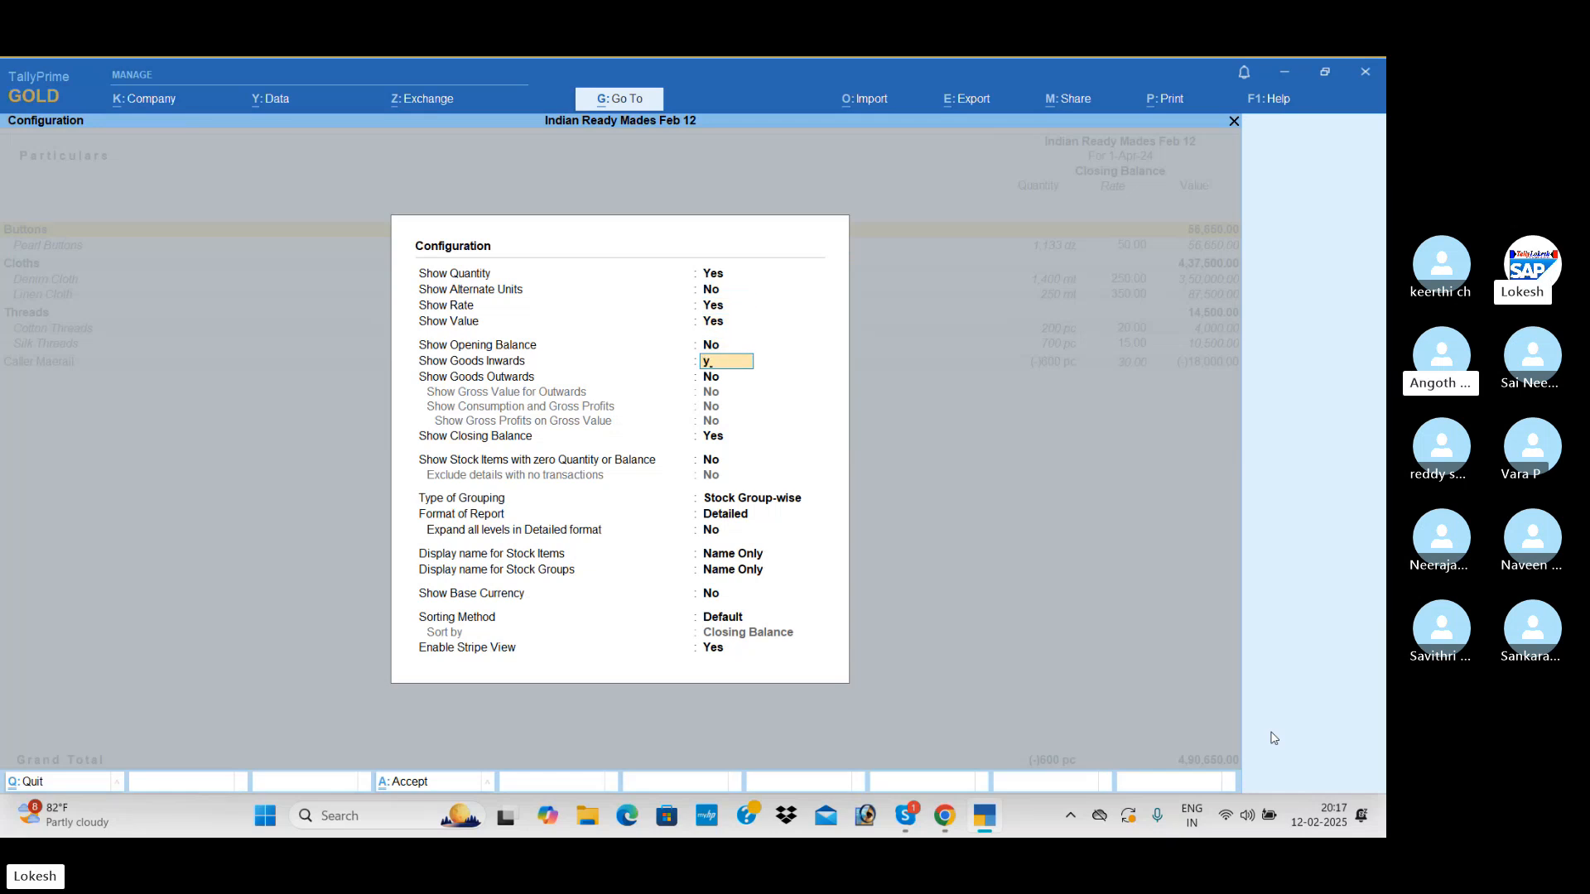
{"action": "key", "text": "Return"}
Set Show Goods Outwards to Yes, accept the configuration and check the Stock Summary's inwards, outwards and closing balance columns
{"action": "type", "text": "y"}
{"action": "key", "text": "Return"}
{"action": "key", "text": "Return"}
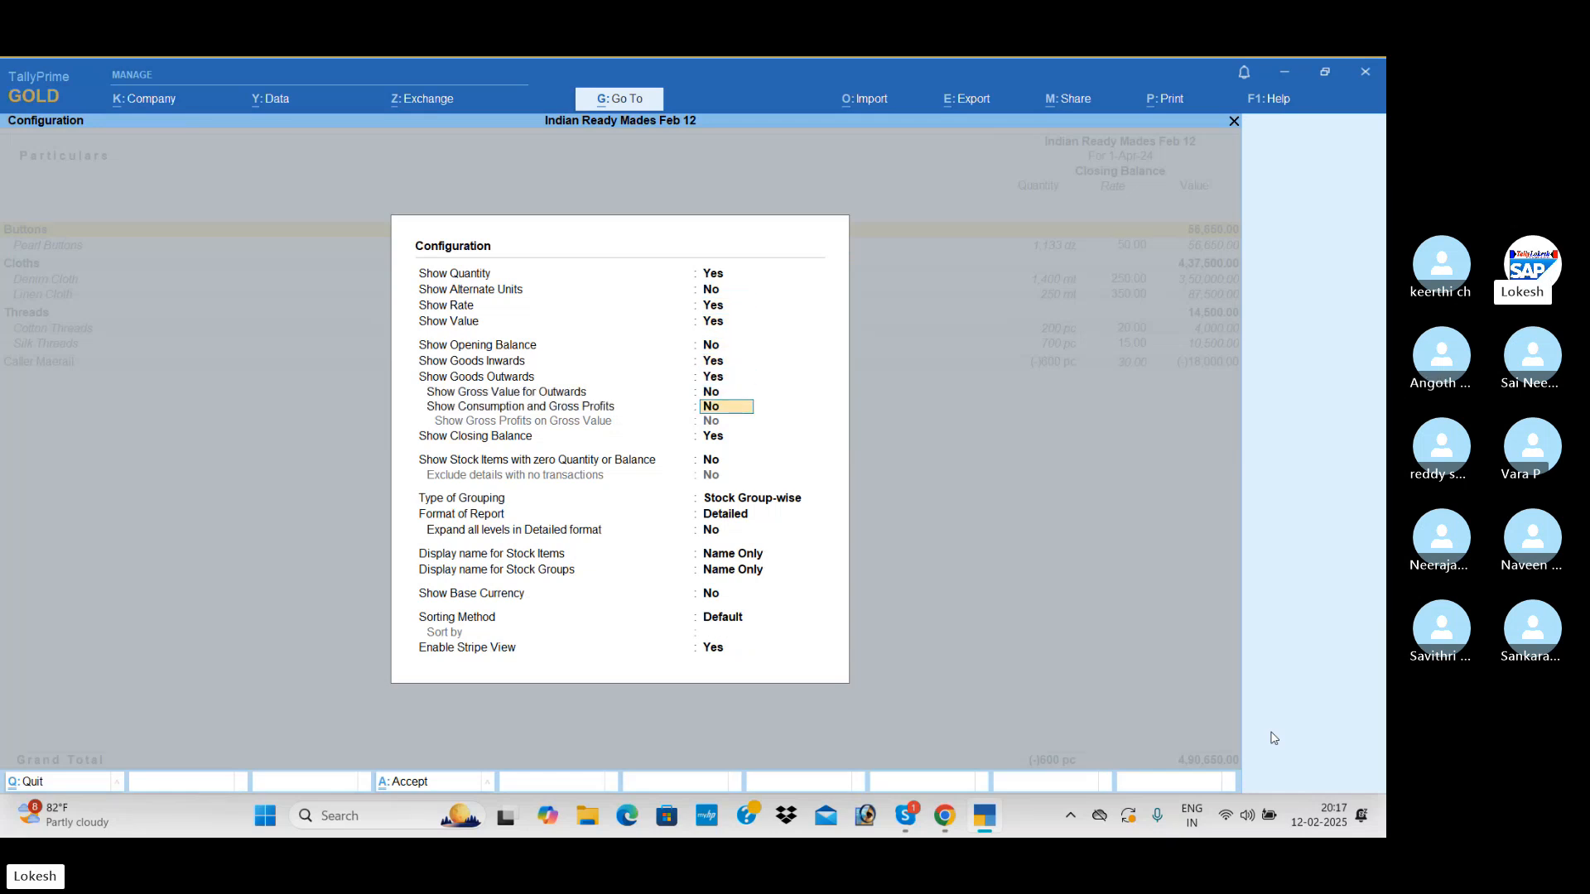
{"action": "key", "text": "Return"}
{"action": "key", "text": "Return"}
{"action": "key", "text": "Return"}
{"action": "key", "text": "Return"}
{"action": "key", "text": "Return"}
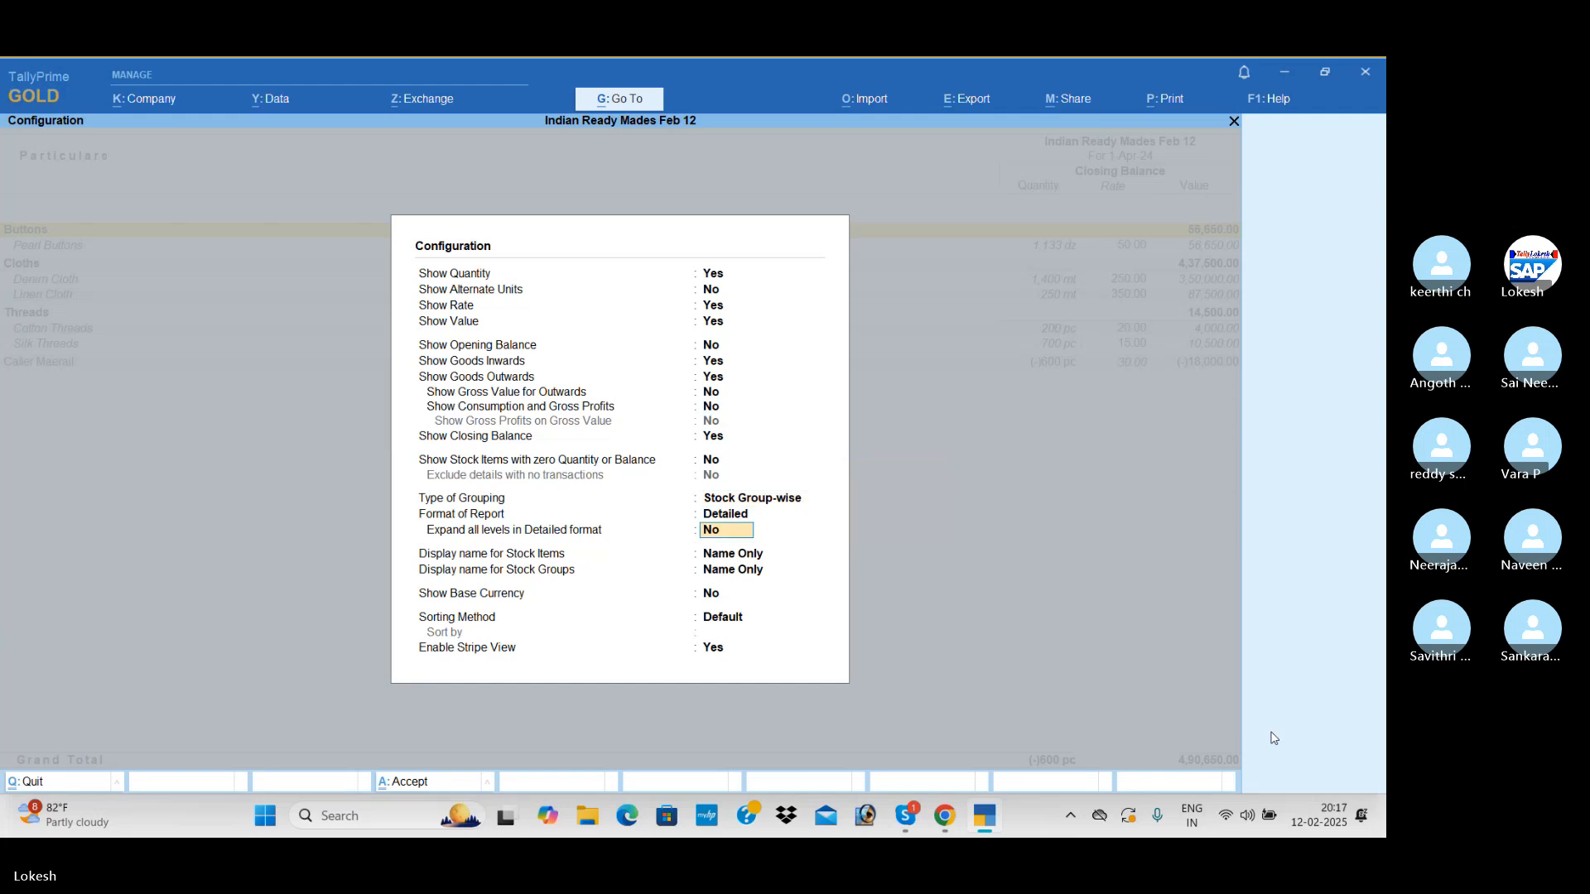
{"action": "key", "text": "Return"}
{"action": "key", "text": "Return"}
{"action": "key", "text": "Return"}
{"action": "key", "text": "Return"}
{"action": "key", "text": "Return"}
{"action": "key", "text": "Return"}
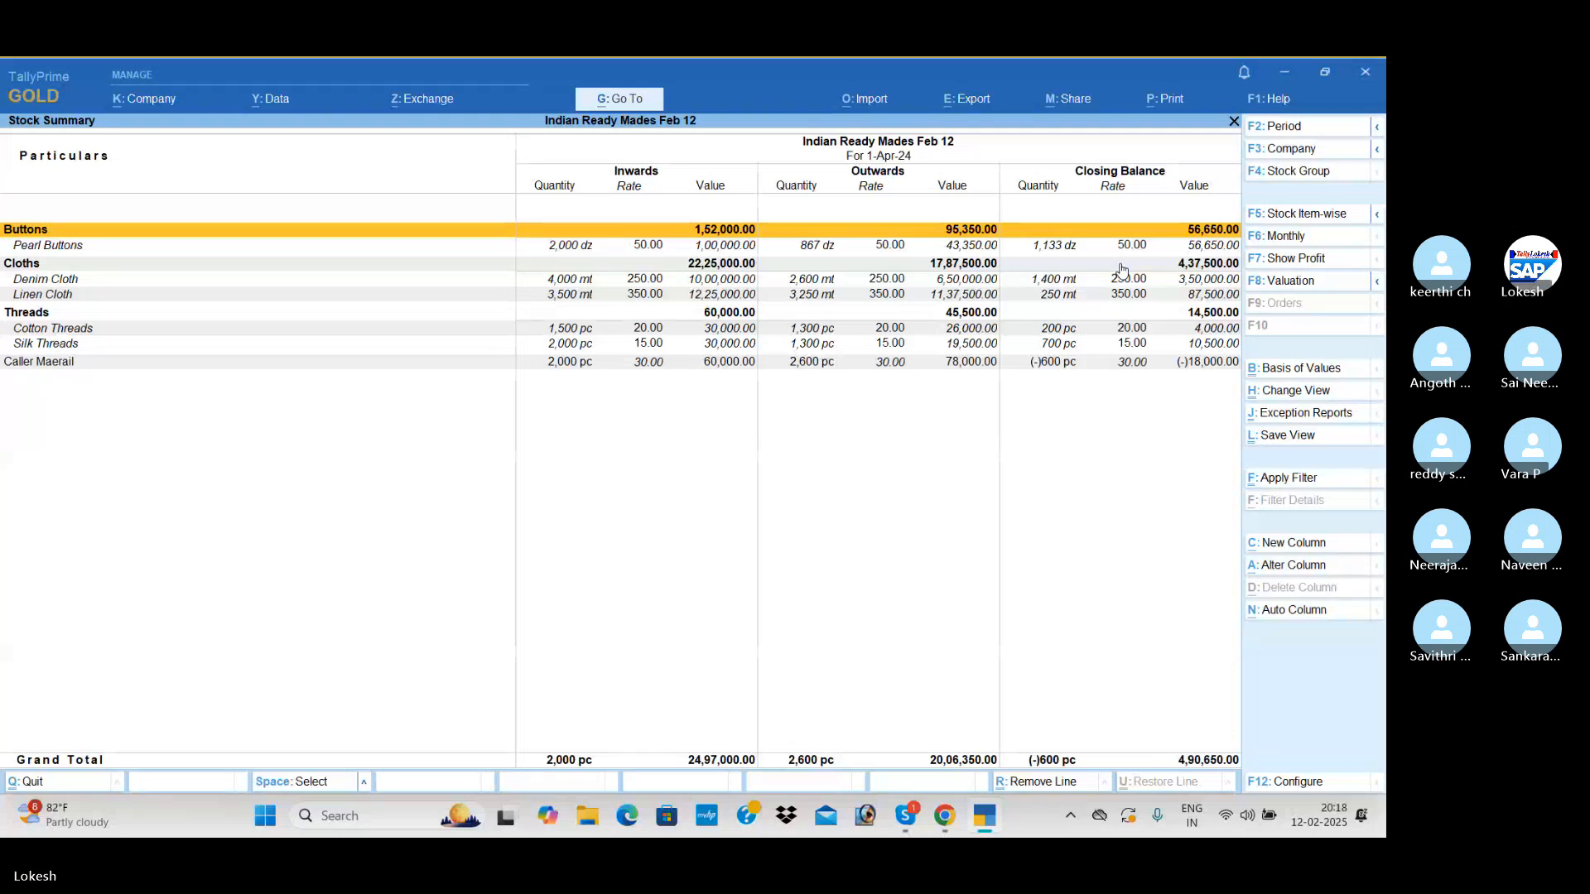
{"action": "key", "text": "Escape"}
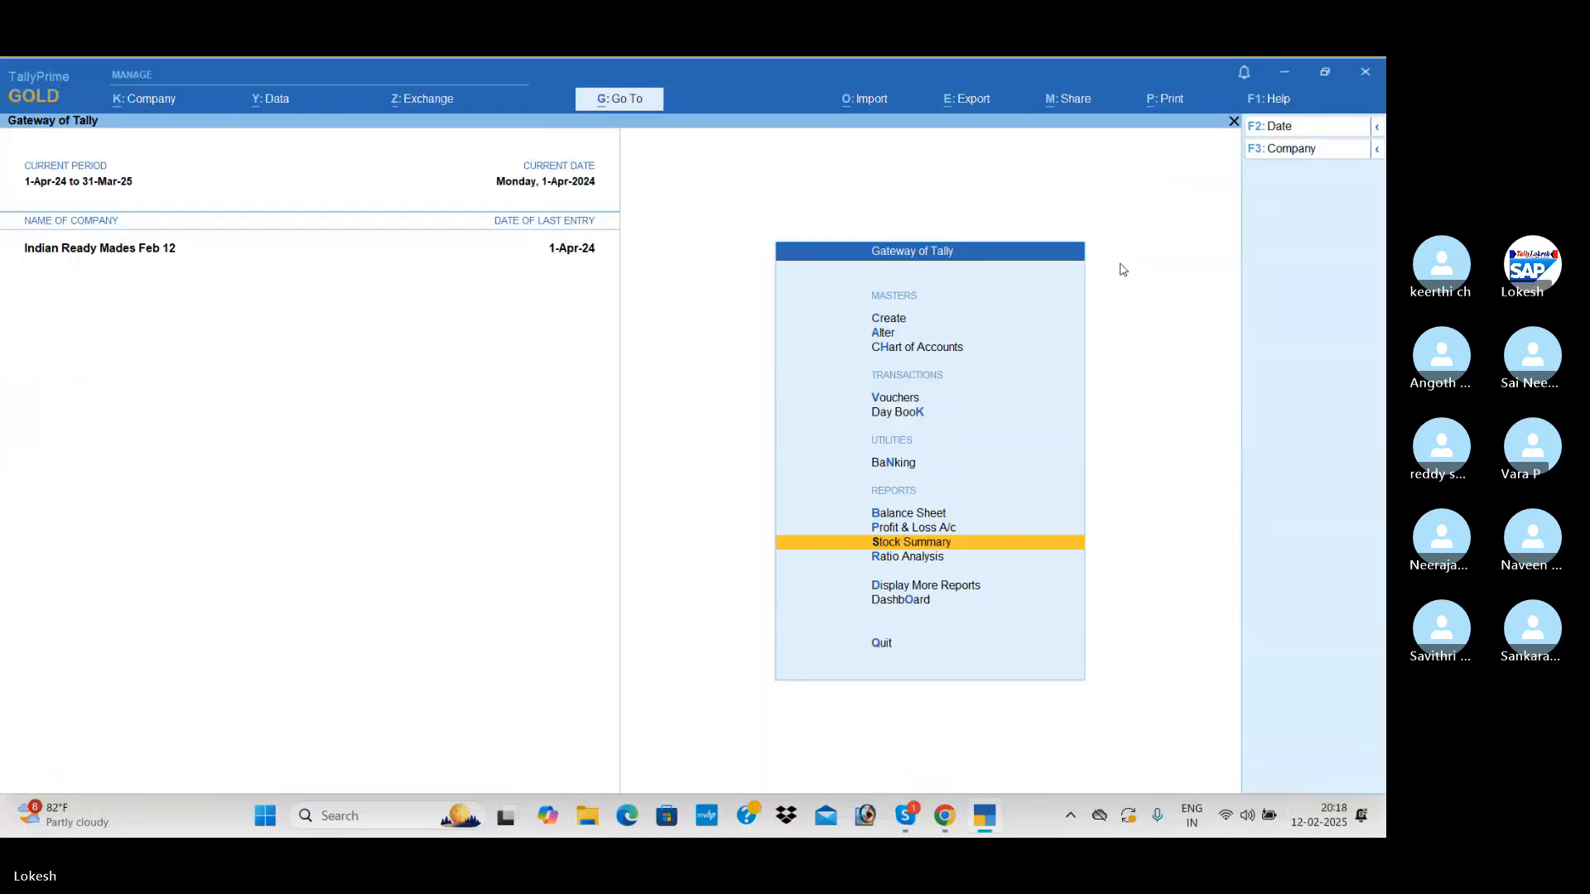
Review the company's Dashboard with its trend, cash flow and ratio tiles
{"action": "key", "text": "Down"}
{"action": "key", "text": "Down"}
{"action": "key", "text": "Down"}
{"action": "key", "text": "Return"}
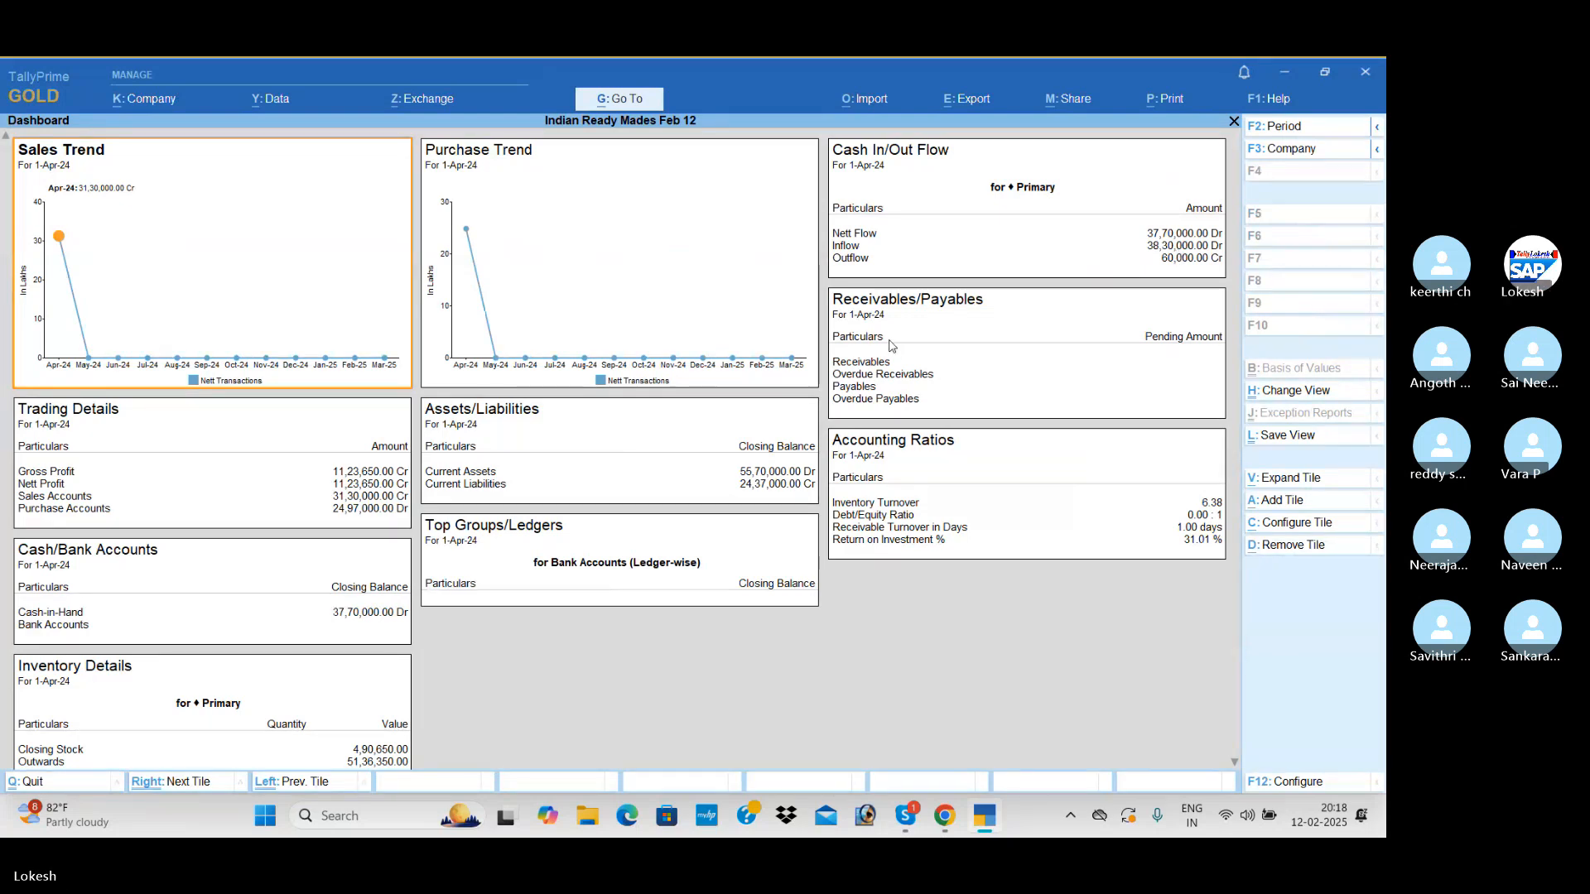
{"action": "key", "text": "Escape"}
Open the Trial Balance and examine it in detailed form under each account group
{"action": "key", "text": "Up"}
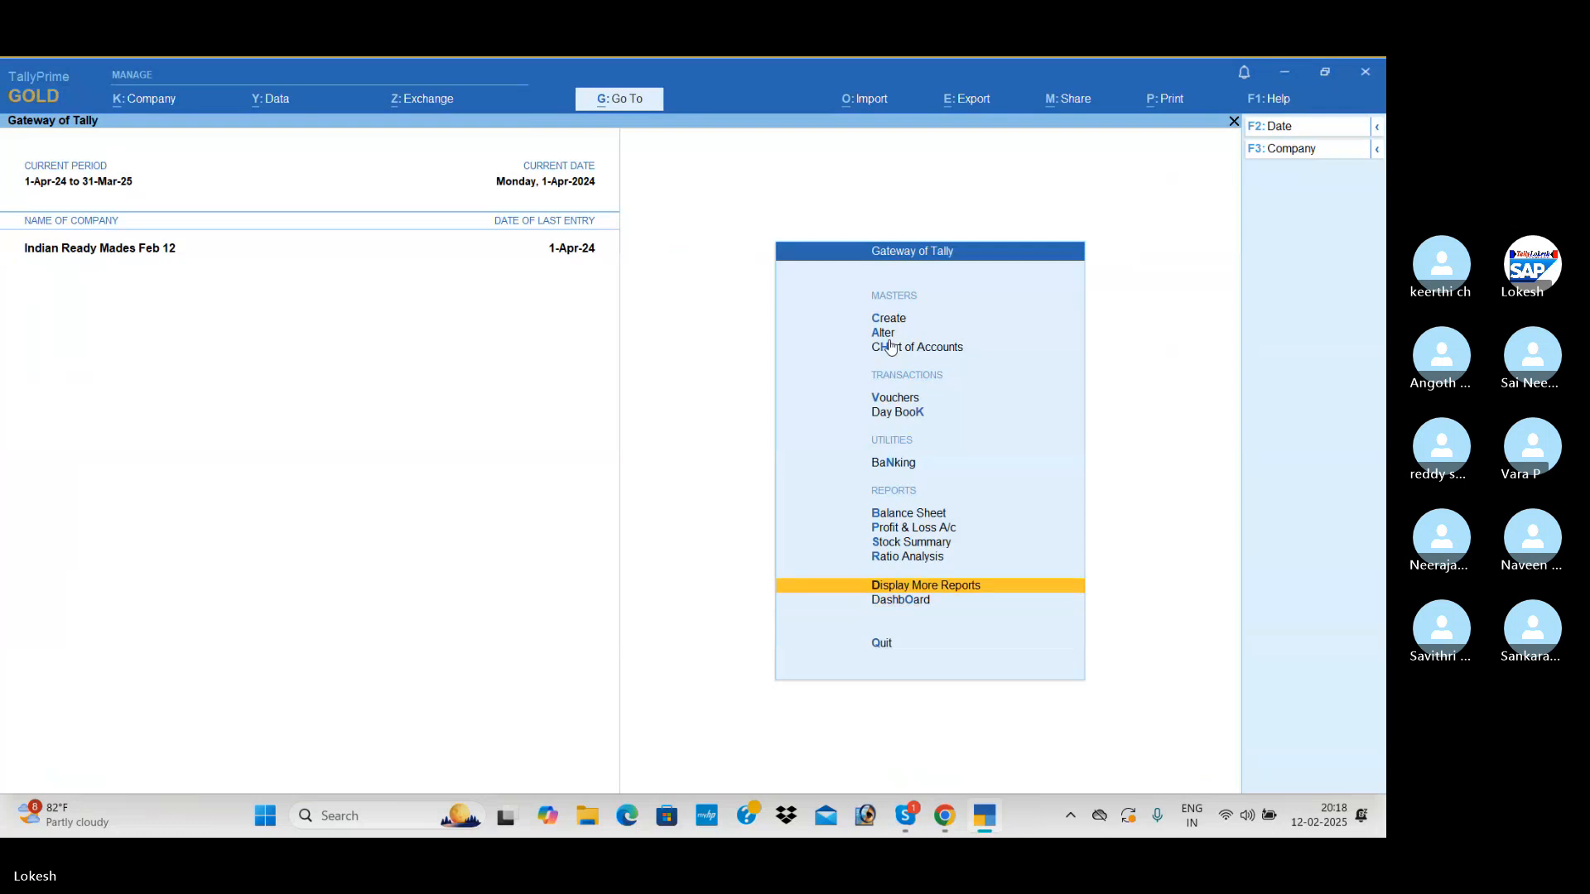
{"action": "key", "text": "Return"}
{"action": "key", "text": "Return"}
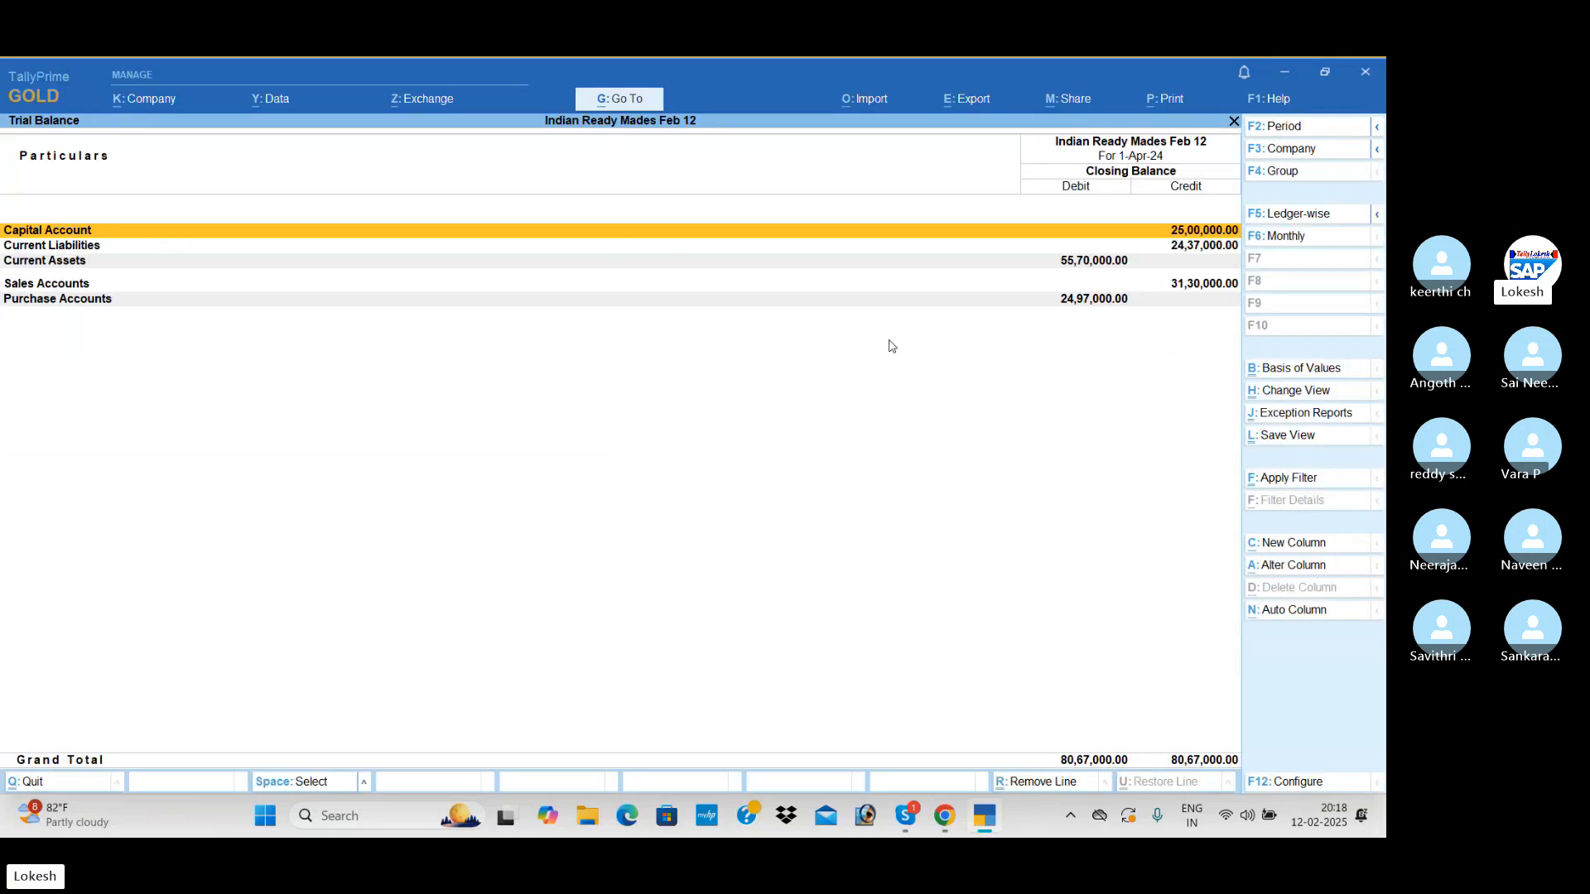
{"action": "key", "text": "alt+F5"}
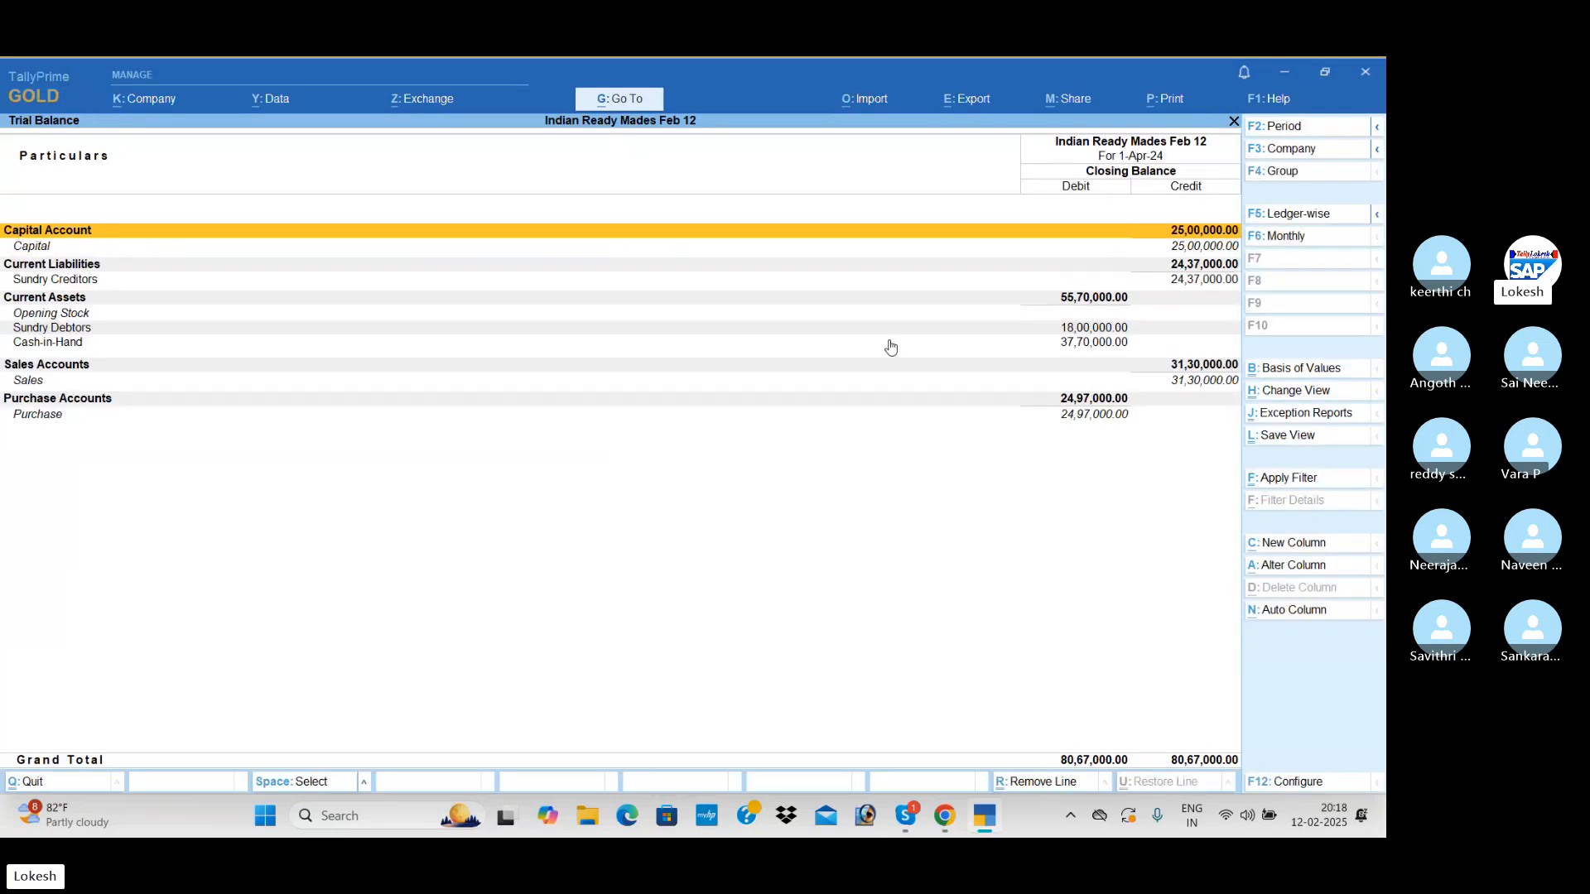
{"action": "key", "text": "Escape"}
Check the cash balance in the Cash/Bank Books summary of the account books
{"action": "key", "text": "Down"}
{"action": "key", "text": "Down"}
{"action": "key", "text": "Down"}
{"action": "key", "text": "Down"}
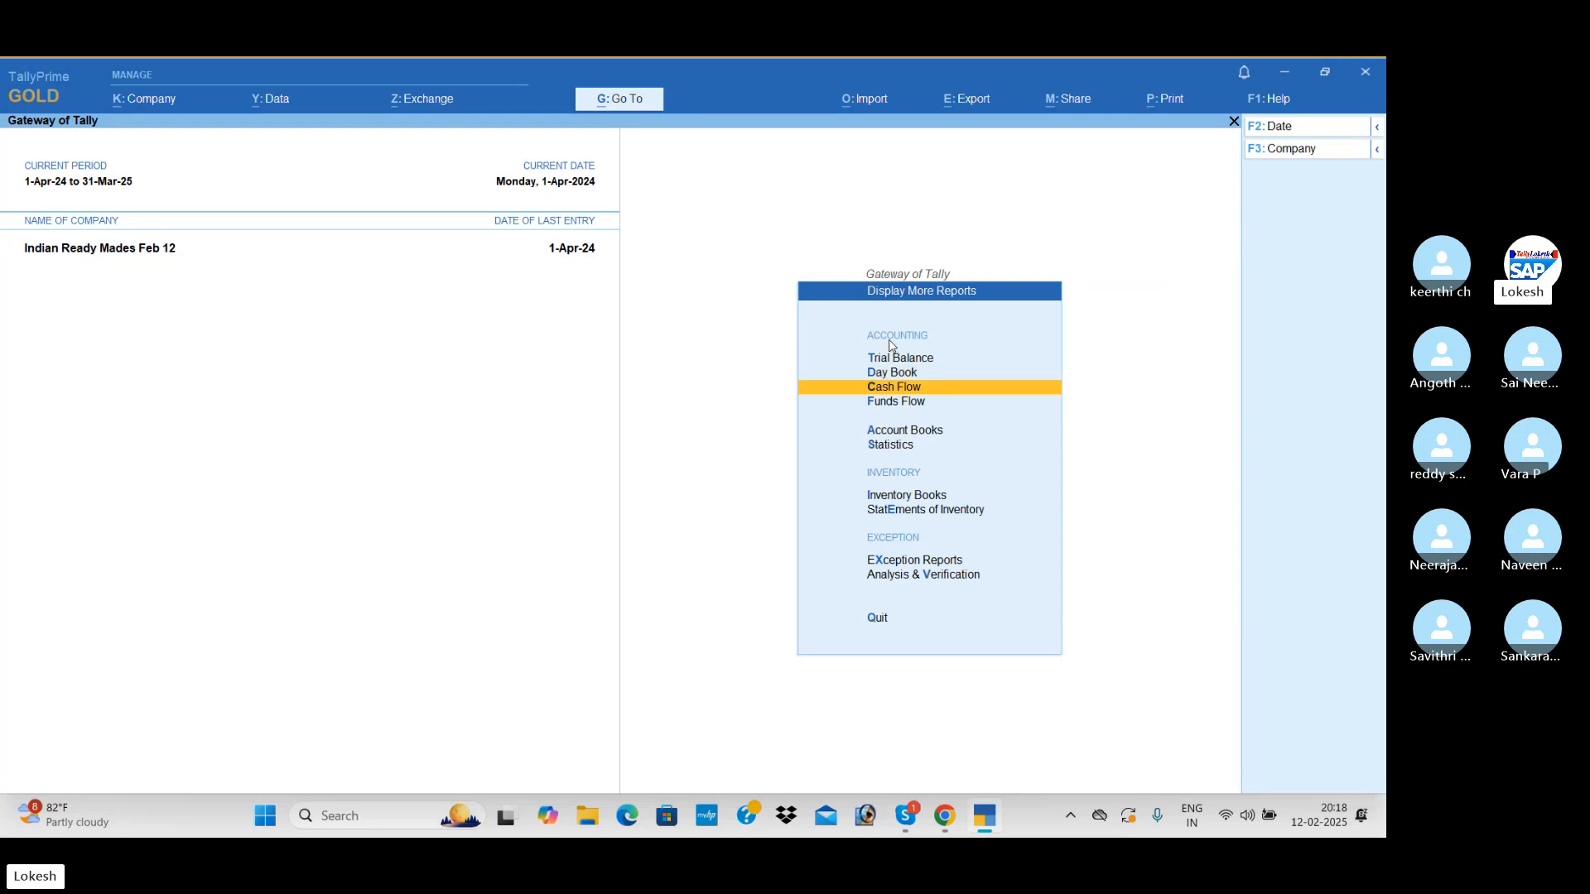
{"action": "key", "text": "Return"}
{"action": "key", "text": "Return"}
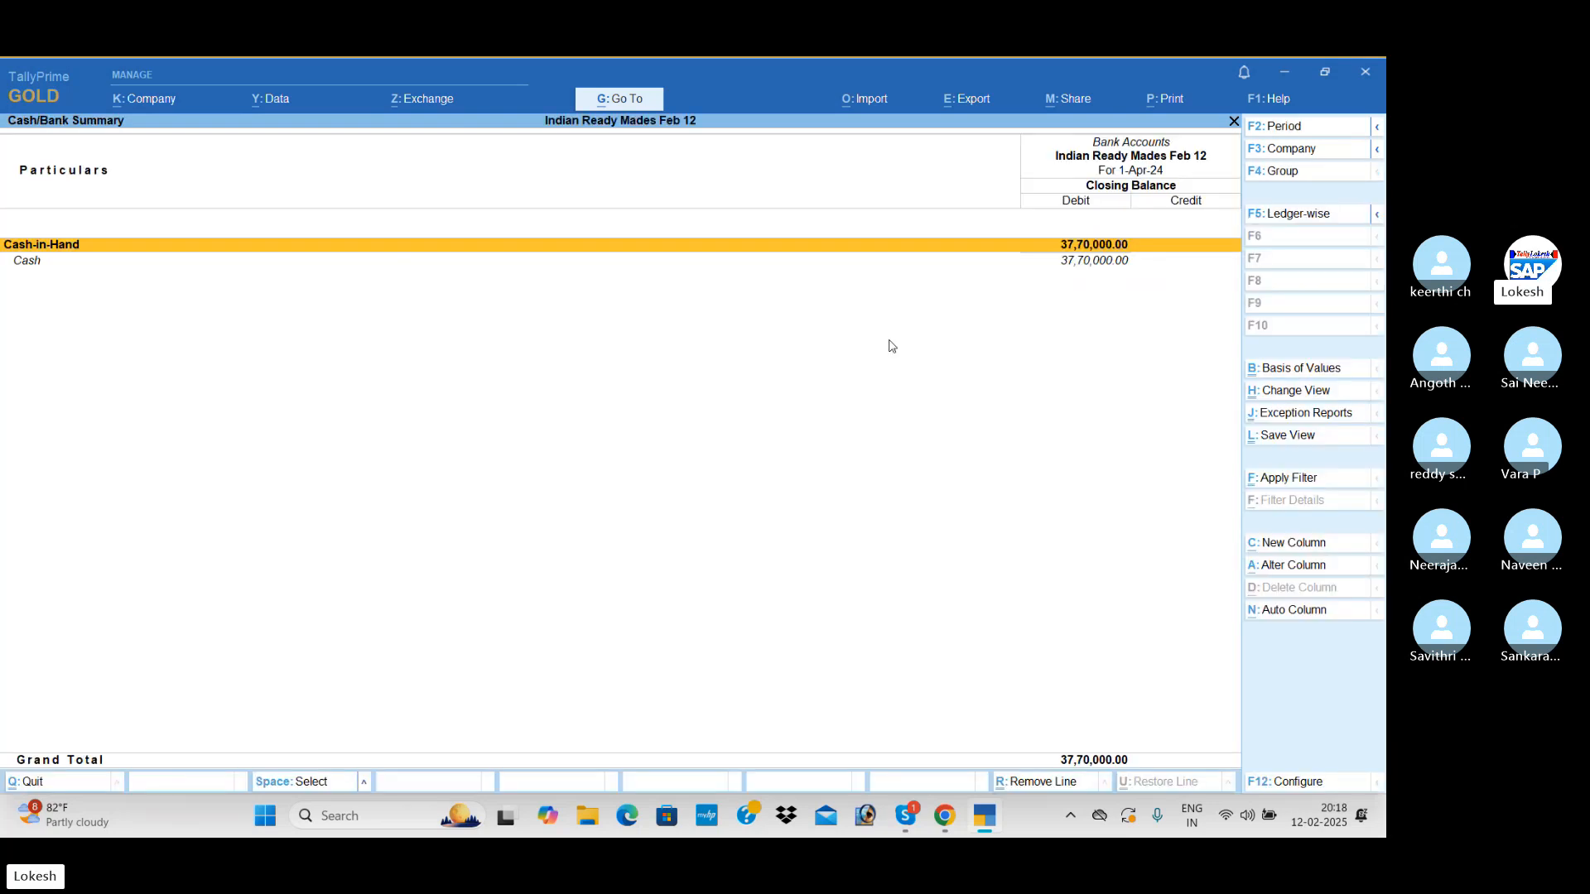
{"action": "key", "text": "Escape"}
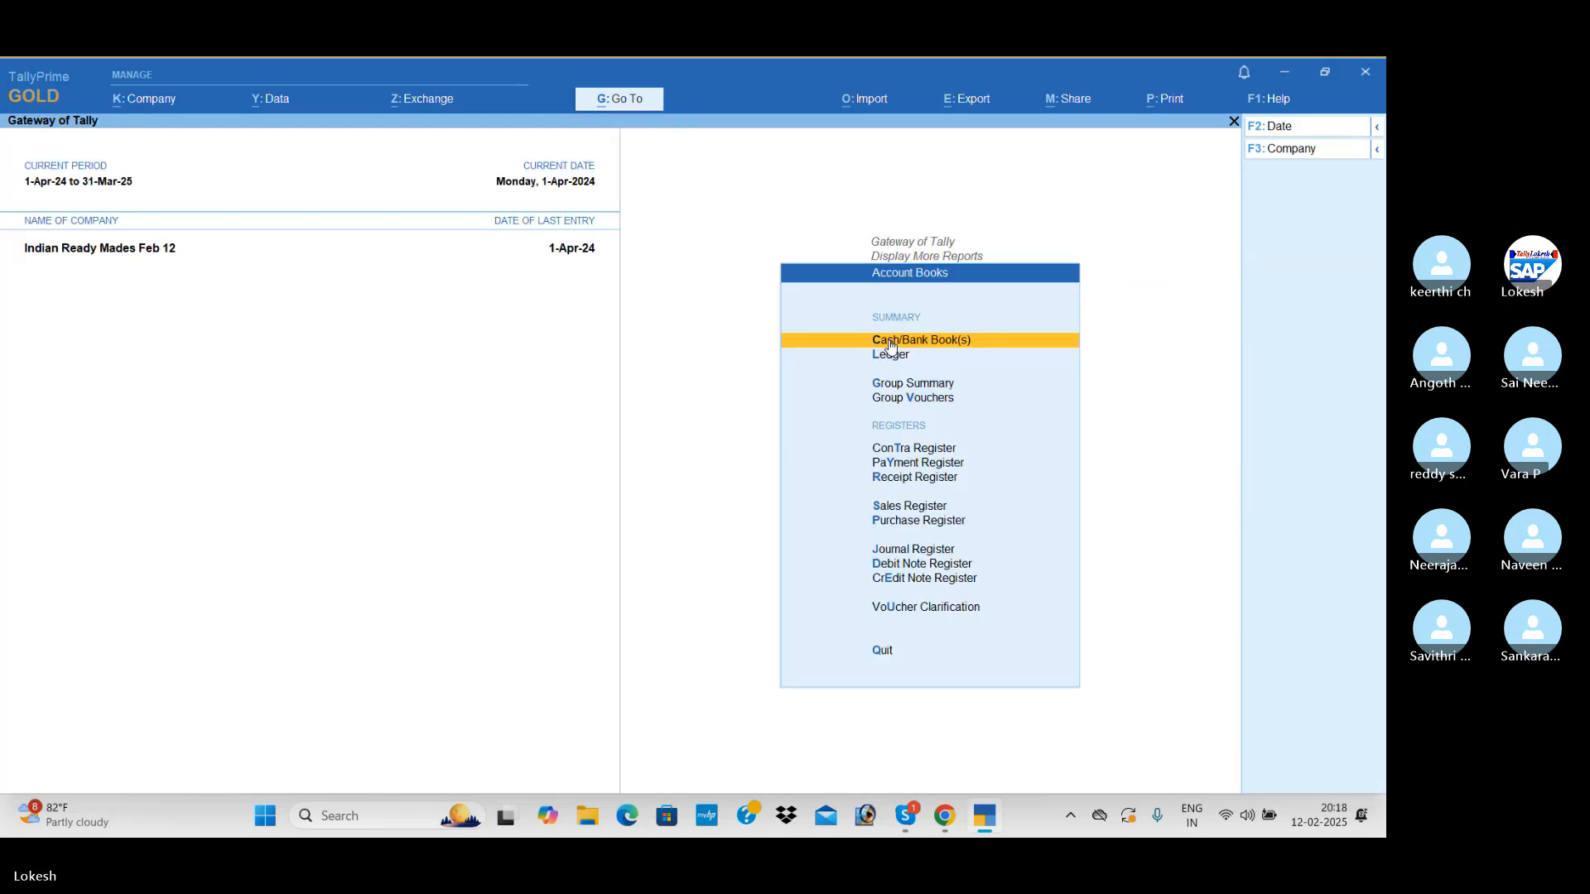
Review the Purchase Register and the Sales Register in the account books
{"action": "key", "text": "Down"}
{"action": "key", "text": "Down"}
{"action": "key", "text": "Down"}
{"action": "key", "text": "Down"}
{"action": "key", "text": "Down"}
{"action": "key", "text": "Down"}
{"action": "key", "text": "Down"}
{"action": "key", "text": "Down"}
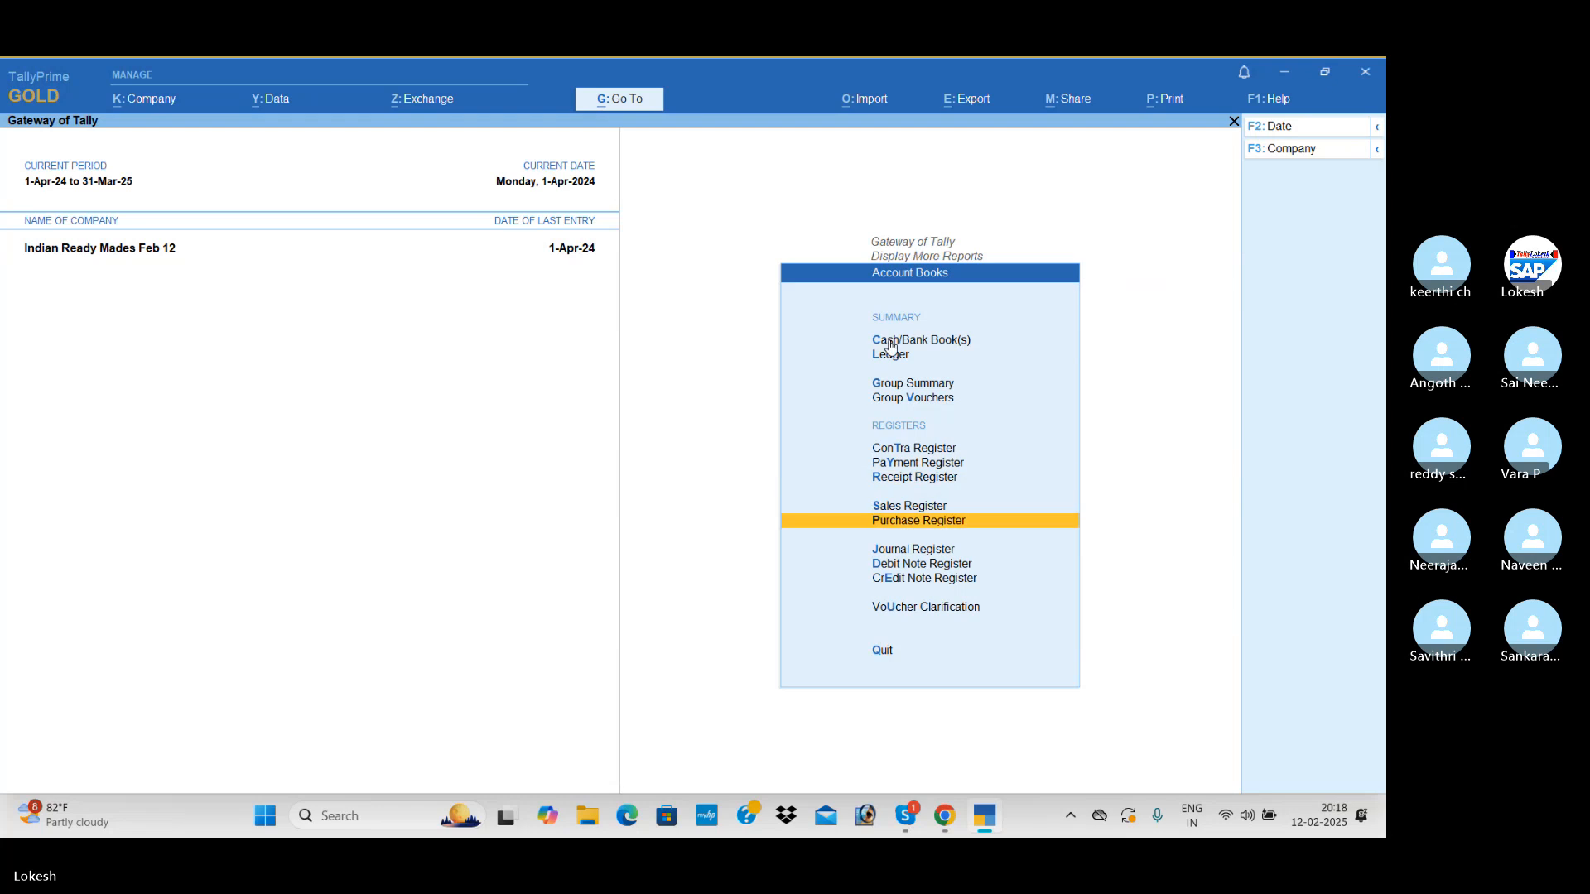
{"action": "key", "text": "Return"}
{"action": "key", "text": "Escape"}
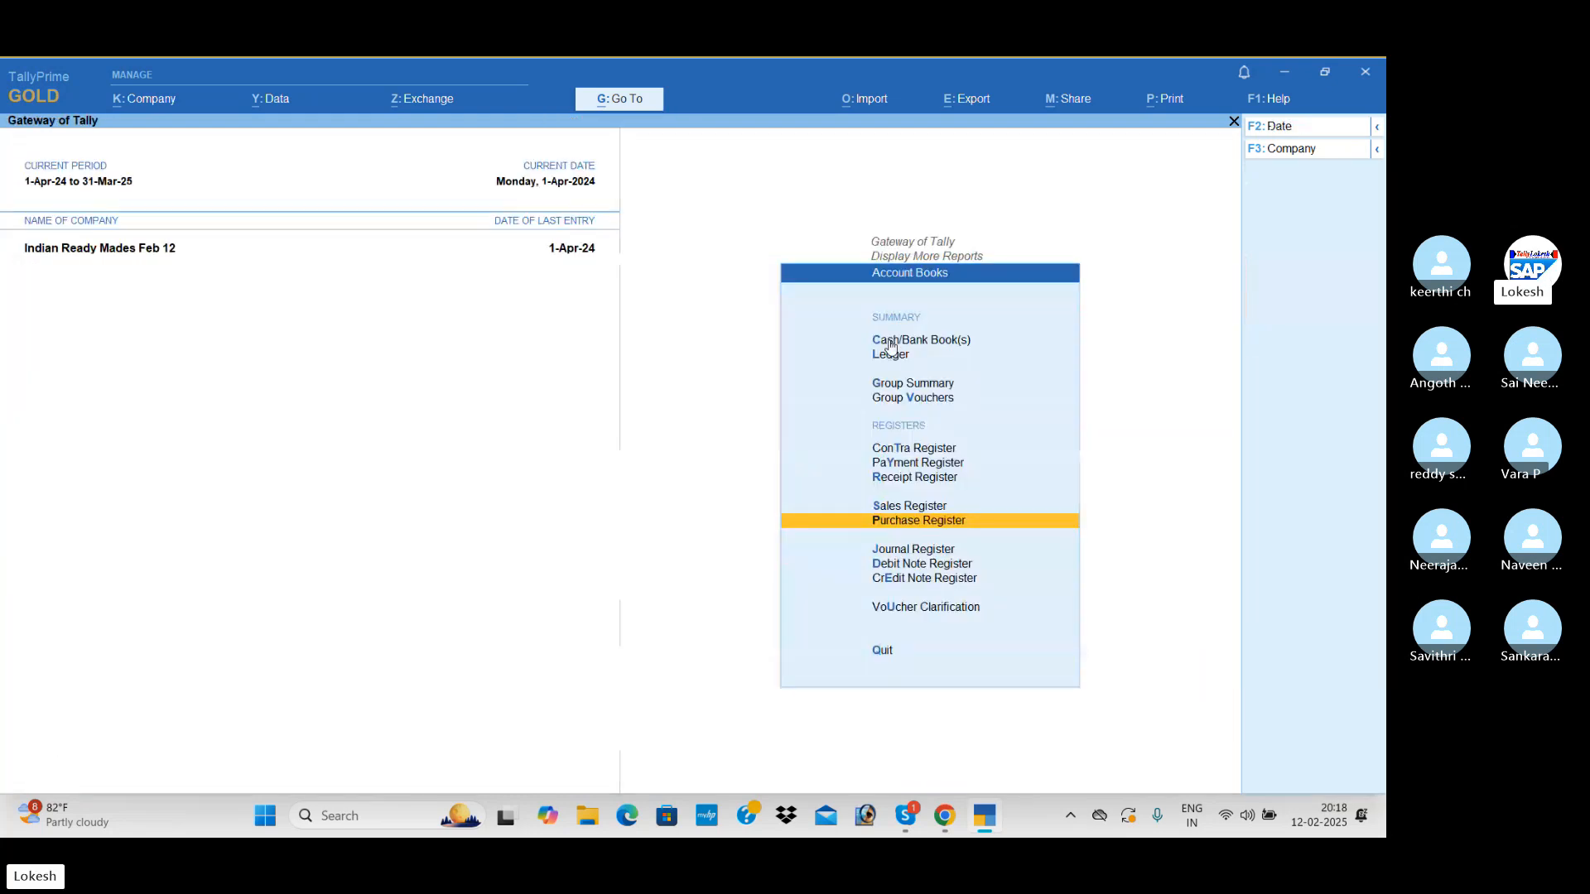
{"action": "key", "text": "Up"}
{"action": "key", "text": "Return"}
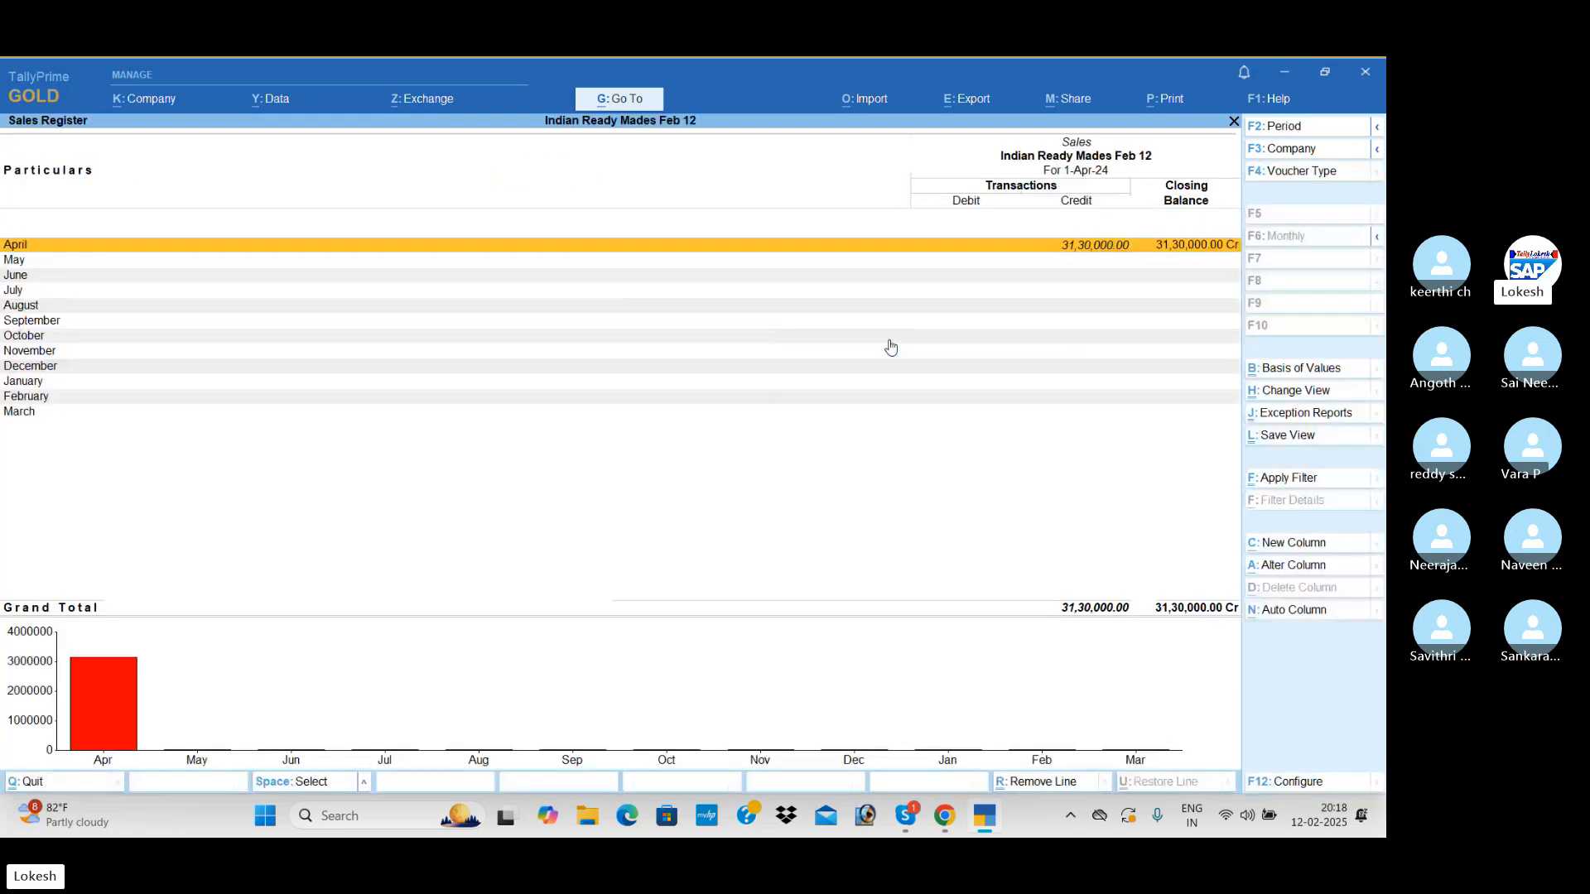
{"action": "key", "text": "Escape"}
Open the Receipt Register and look into its April receipt vouchers
{"action": "key", "text": "Up"}
{"action": "key", "text": "Return"}
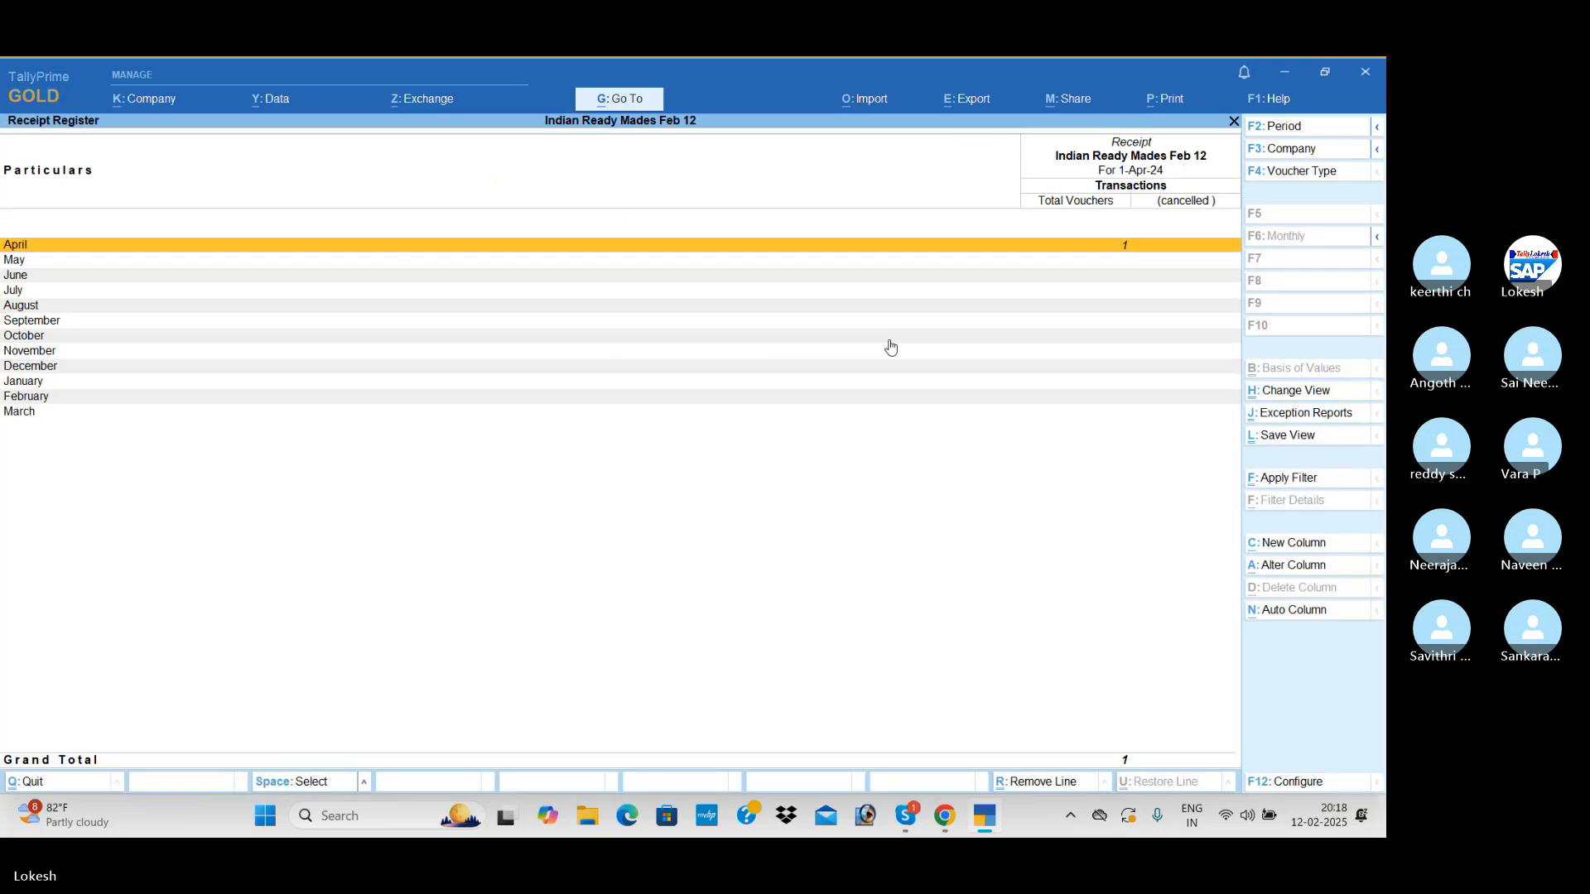
{"action": "key", "text": "Return"}
{"action": "key", "text": "Escape"}
{"action": "key", "text": "Escape"}
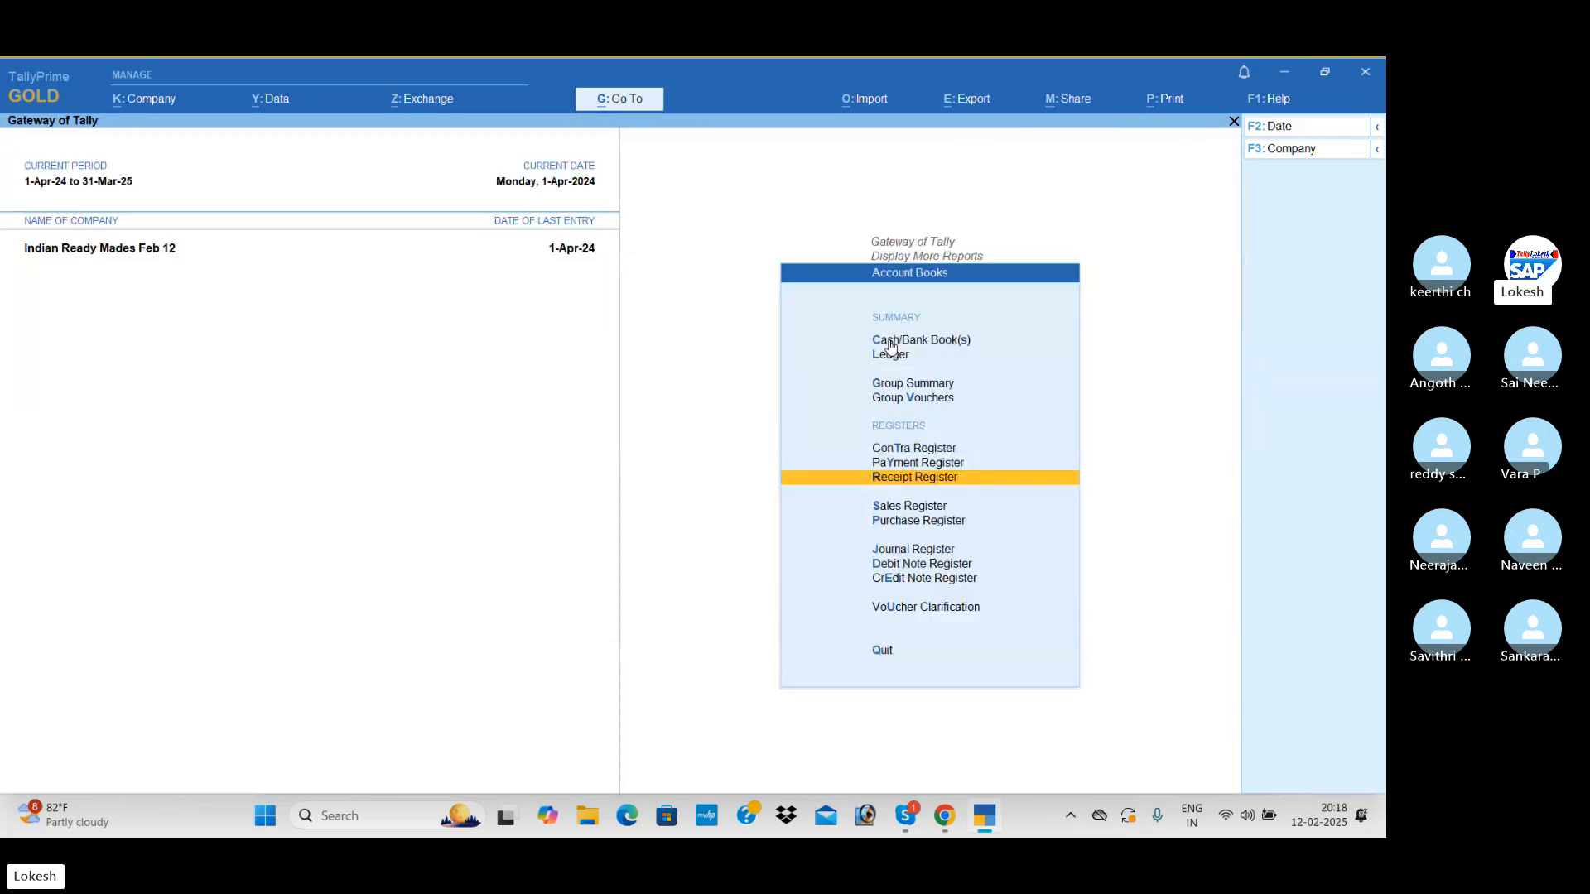
Review the Payment Register and the Contra Register, and return to the Gateway of Tally
{"action": "key", "text": "Up"}
{"action": "key", "text": "Return"}
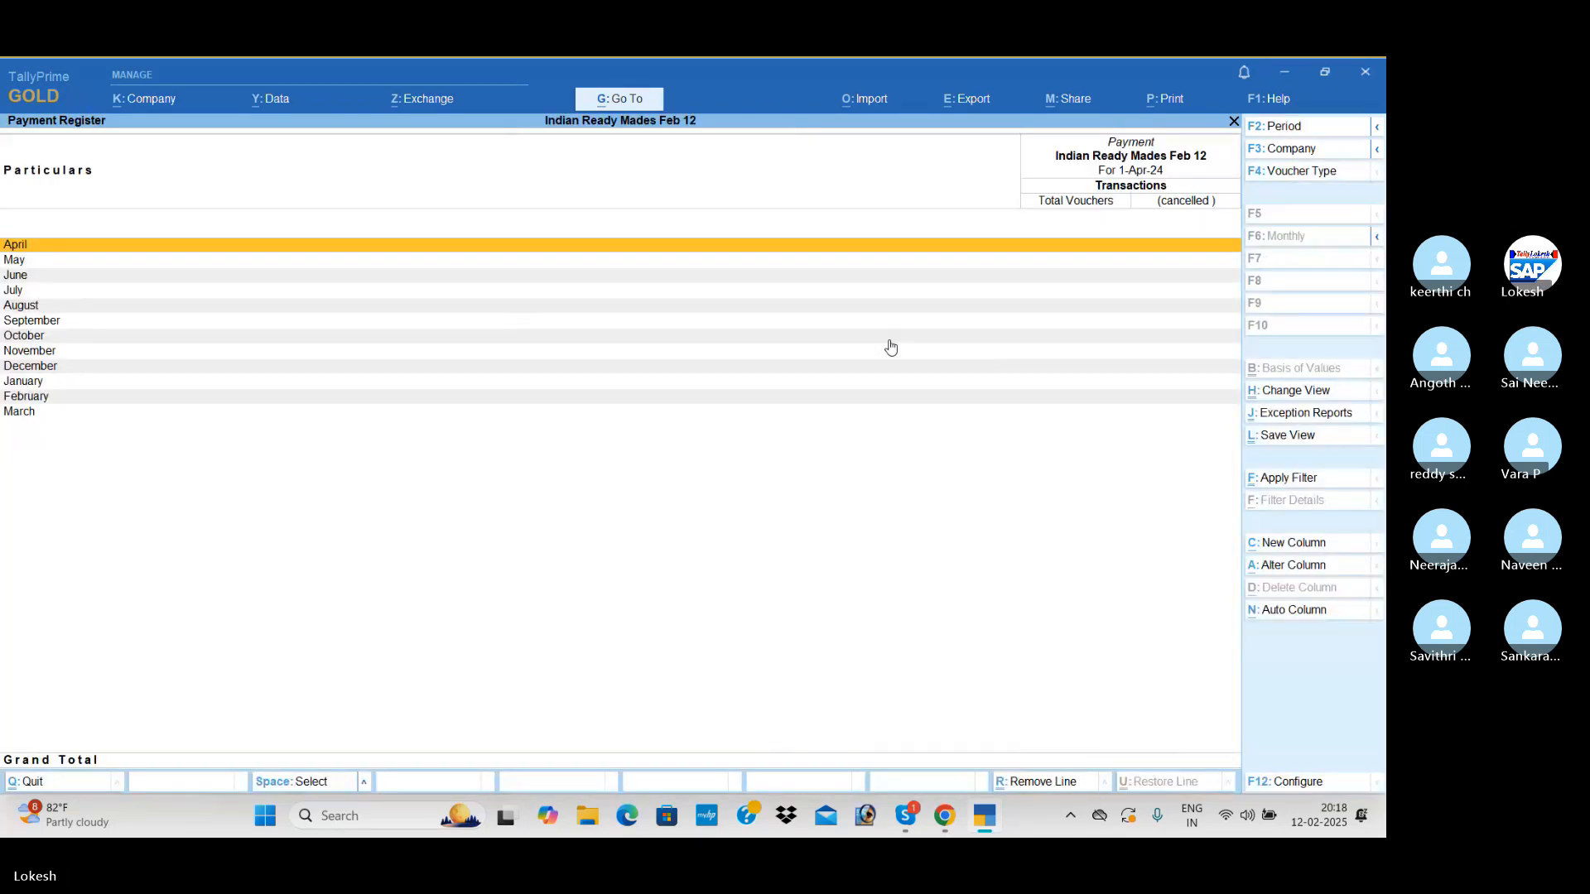
{"action": "key", "text": "Escape"}
{"action": "key", "text": "Up"}
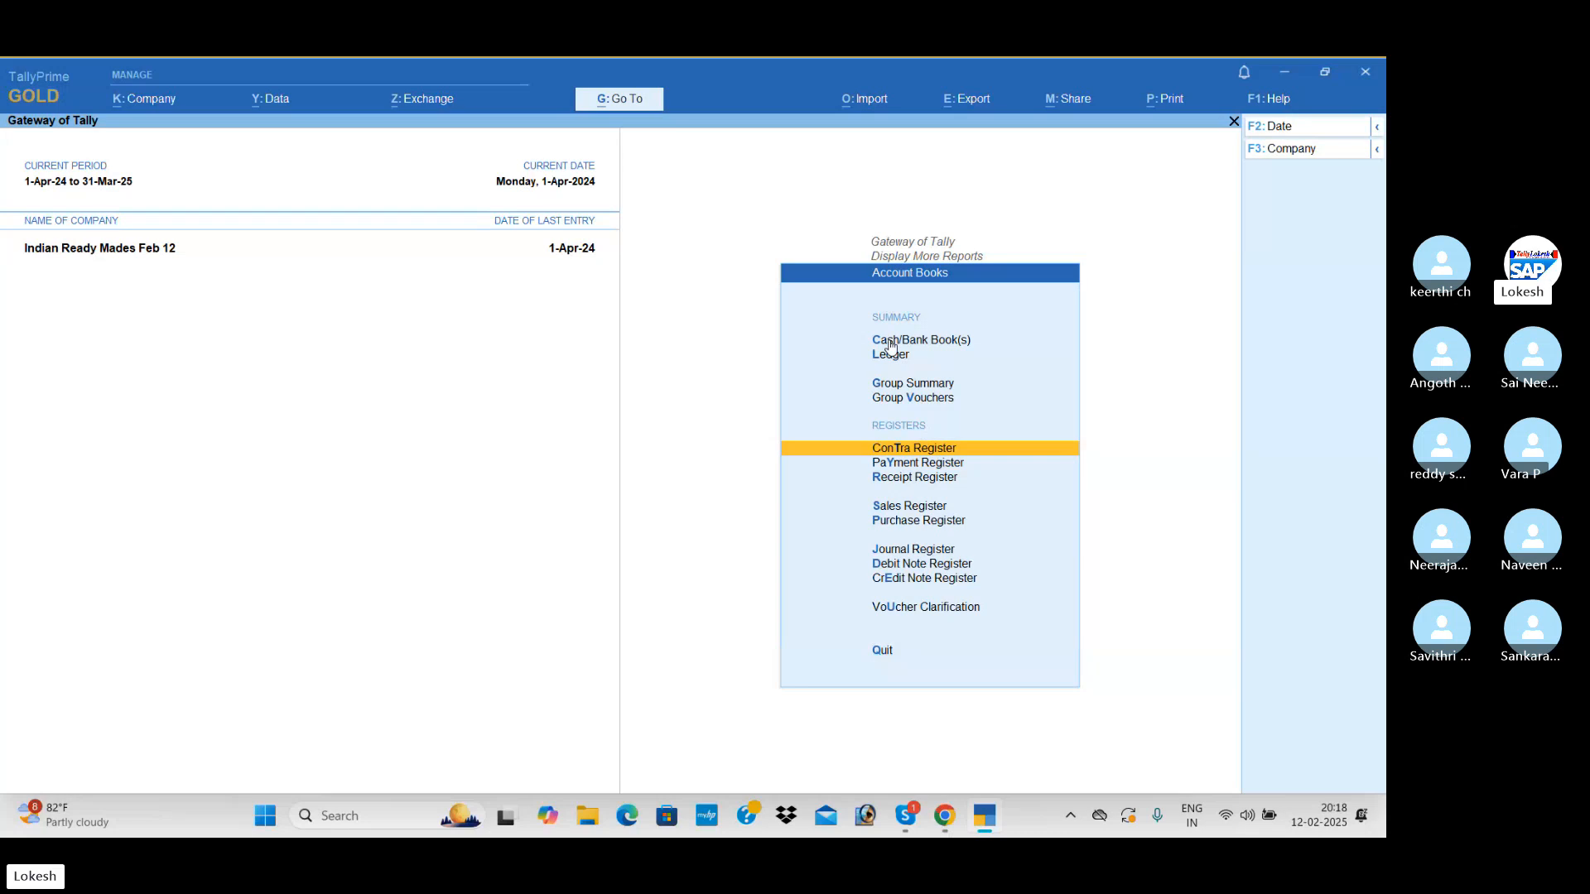
{"action": "key", "text": "Return"}
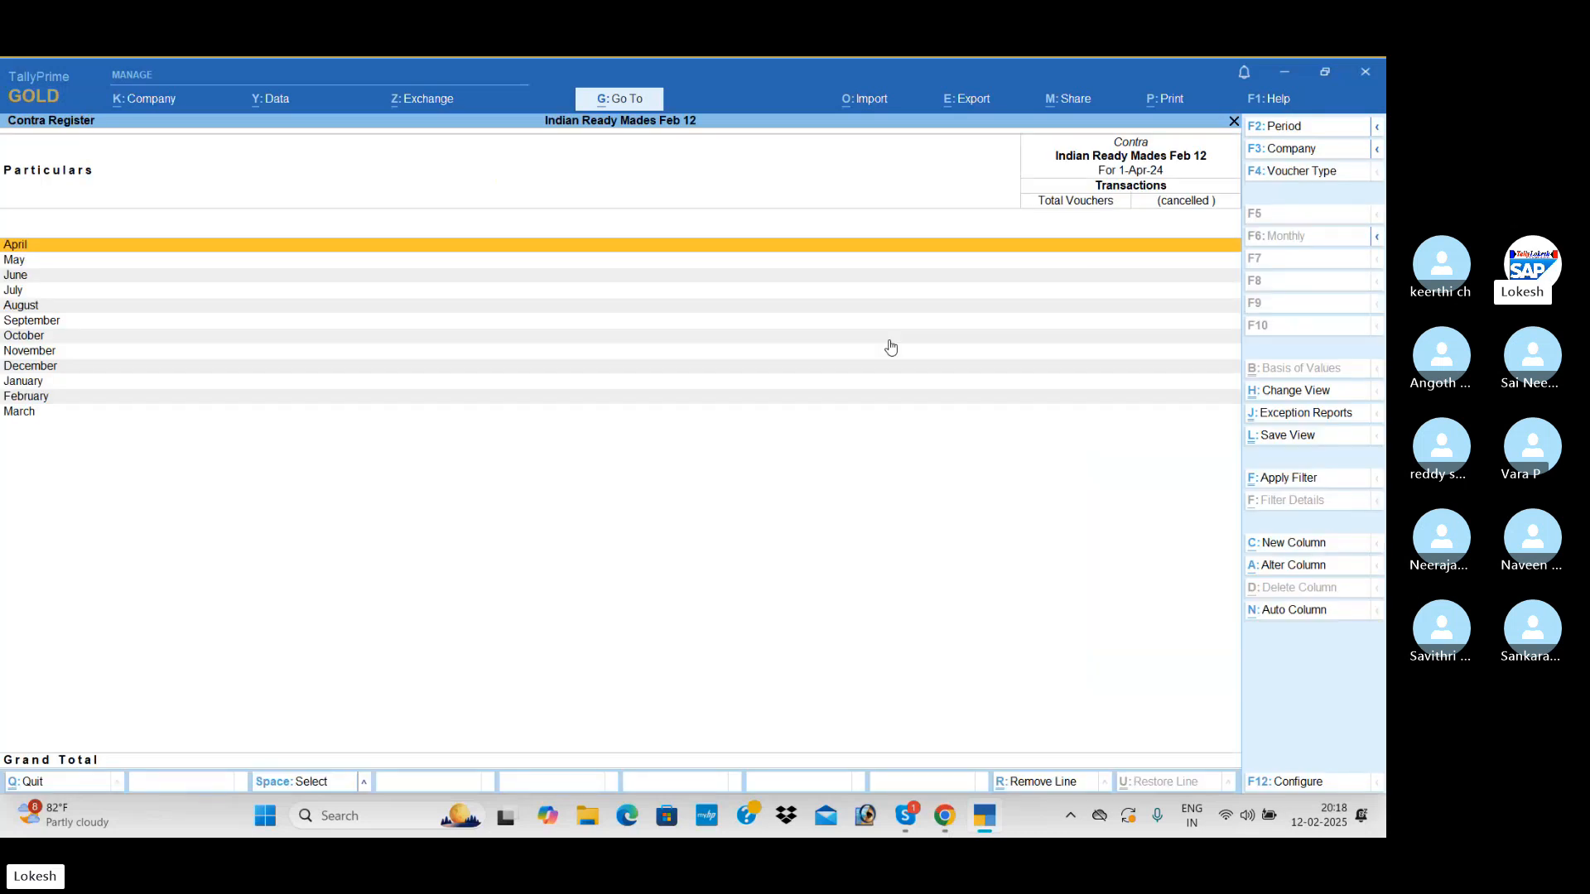
{"action": "key", "text": "Escape"}
{"action": "key", "text": "Escape"}
{"action": "key", "text": "Escape"}
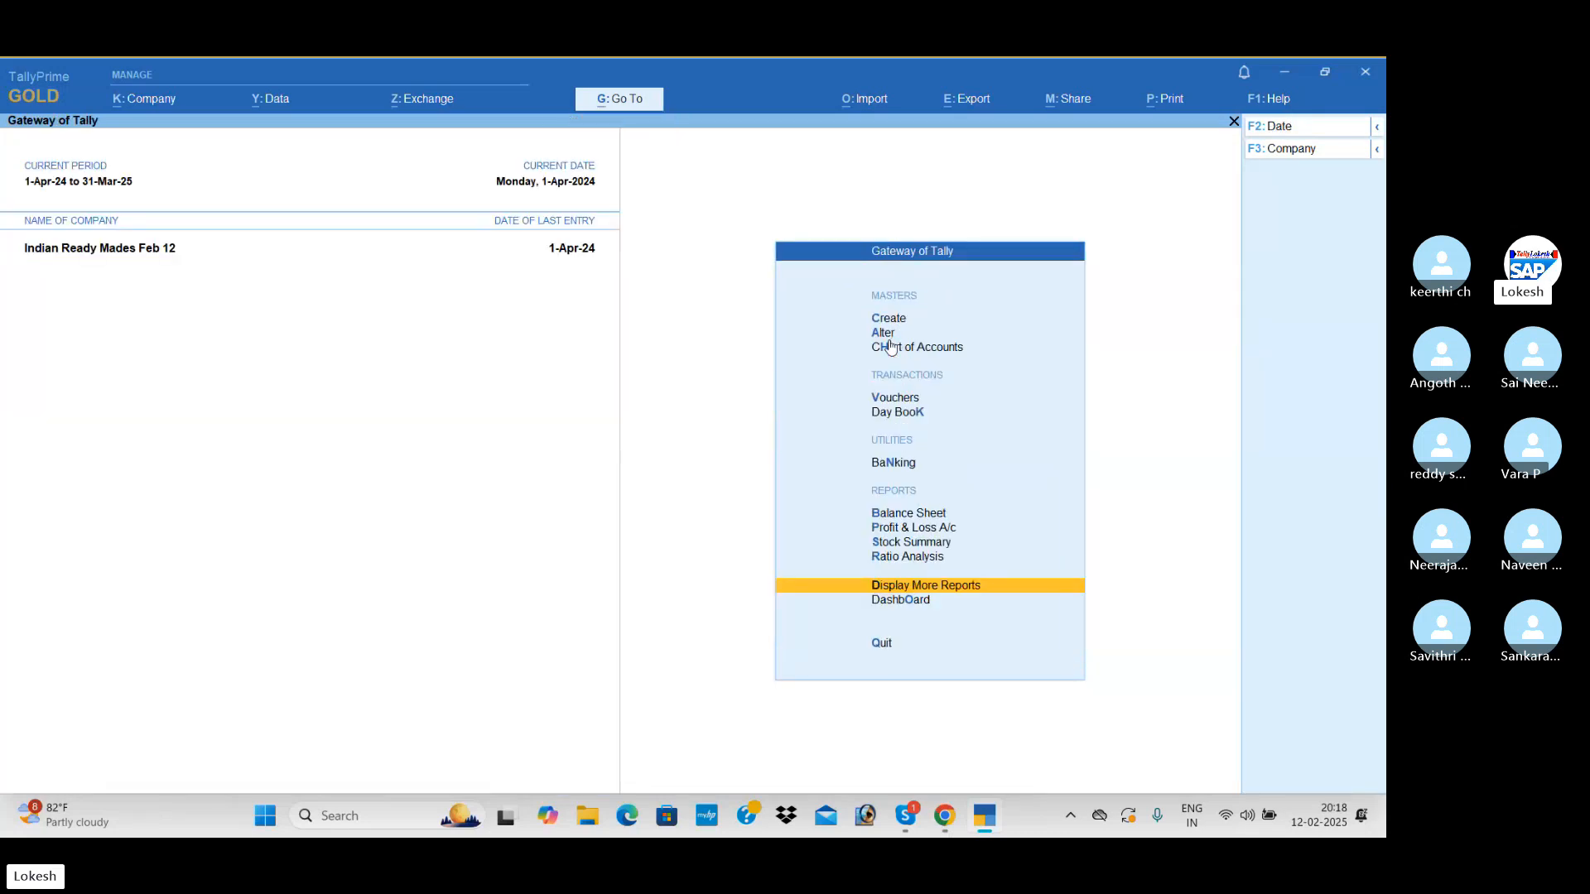
{"action": "key", "text": "Escape"}
{"action": "key", "text": "Escape"}
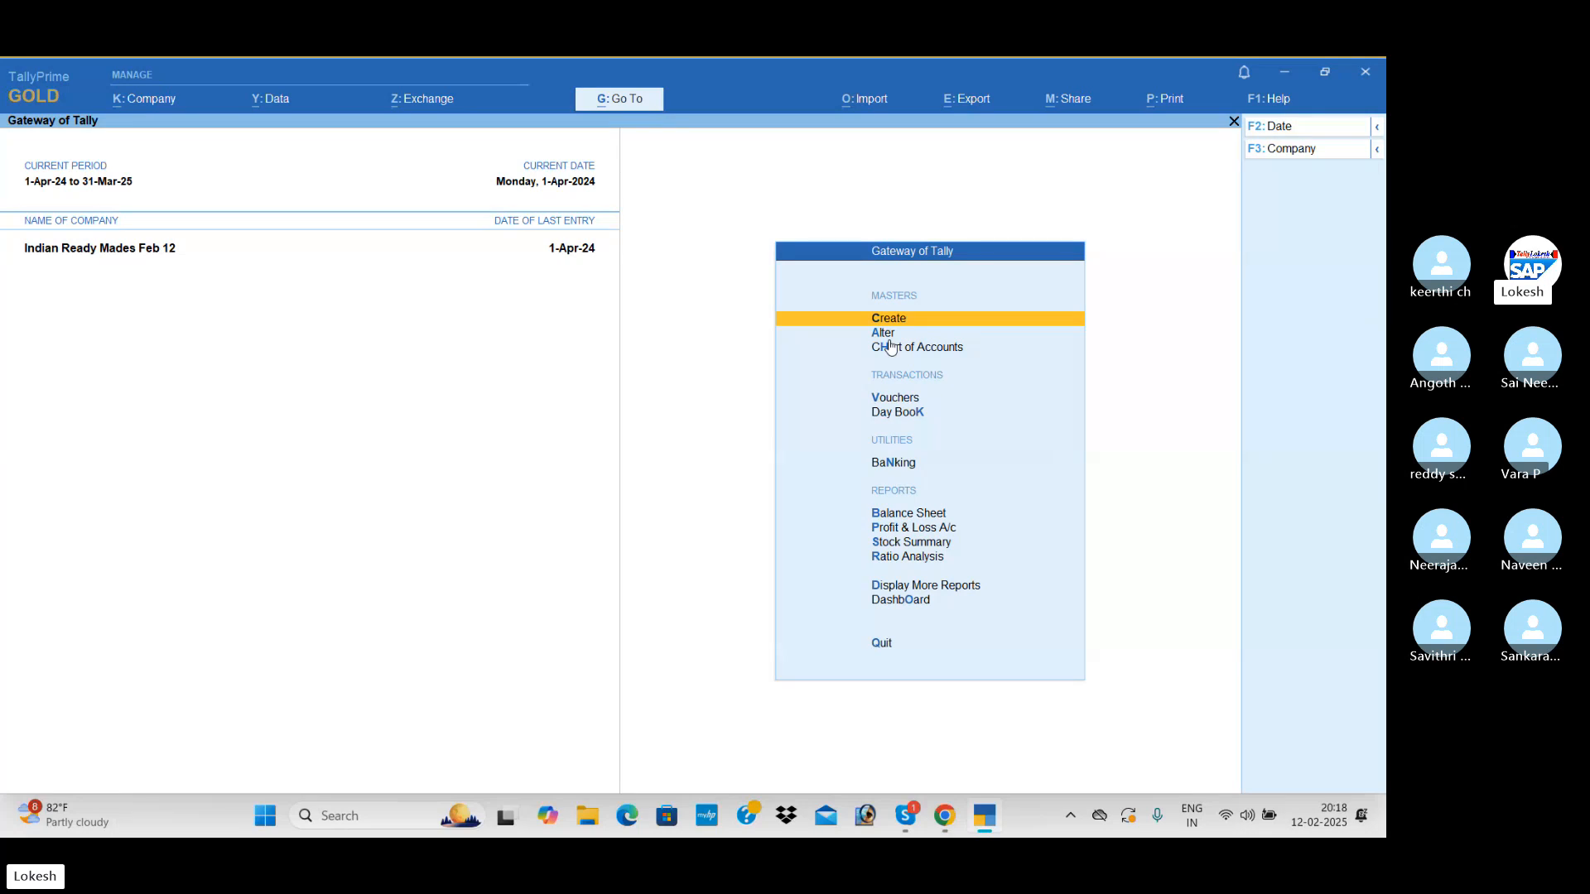